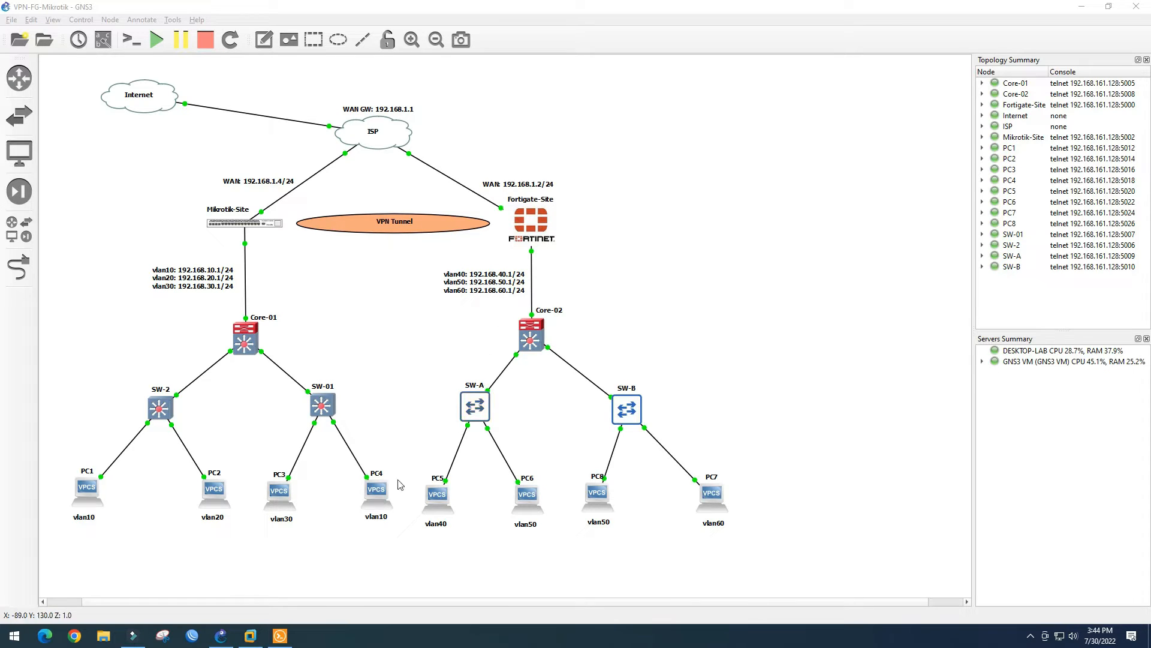
# Open the FortiGate console, log in as admin and set a new password
pyautogui.click(280, 636)
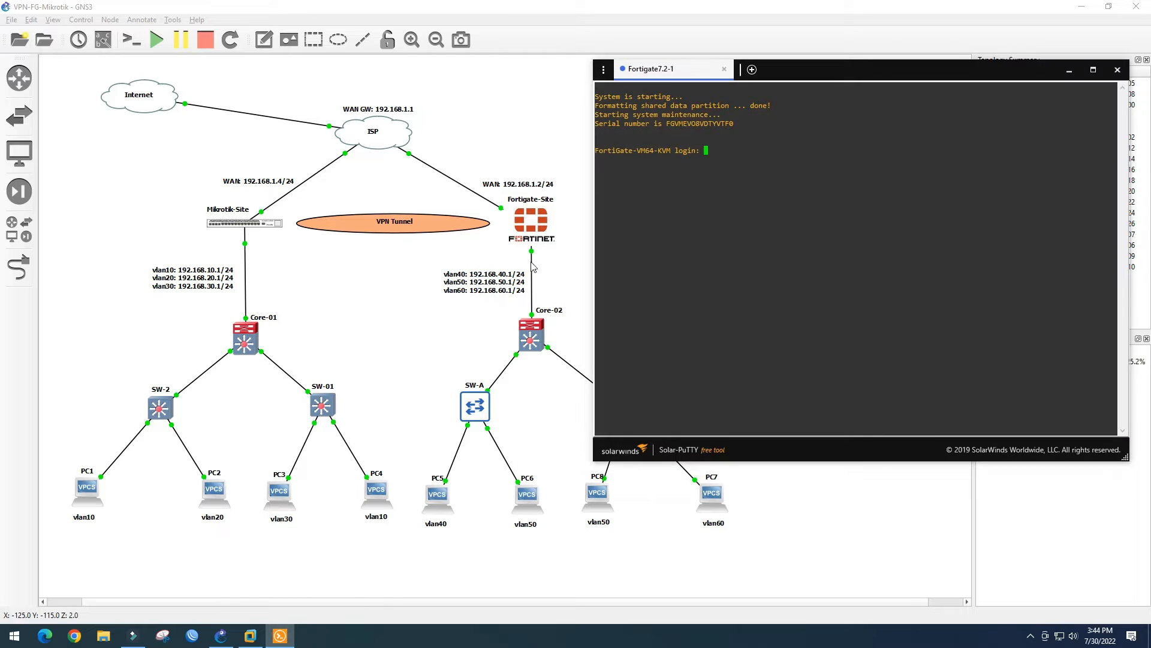
pyautogui.moveTo(825, 72); pyautogui.dragTo(813, 62)
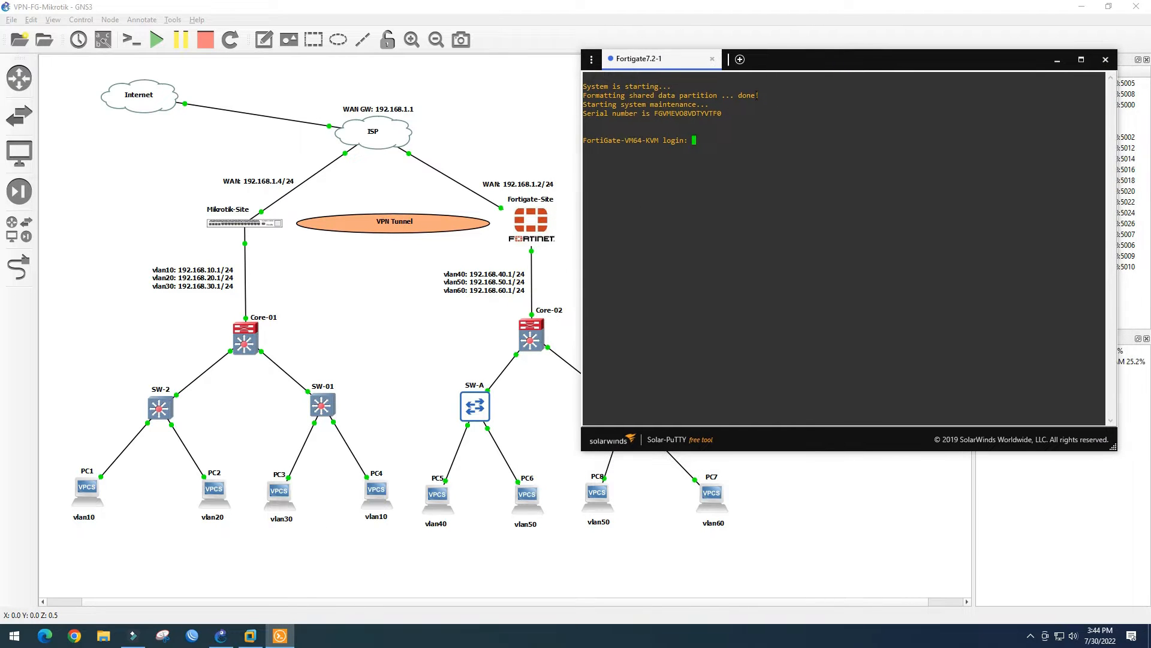
pyautogui.click(701, 141)
pyautogui.write('admin')
pyautogui.press('Return')
pyautogui.press('Return')
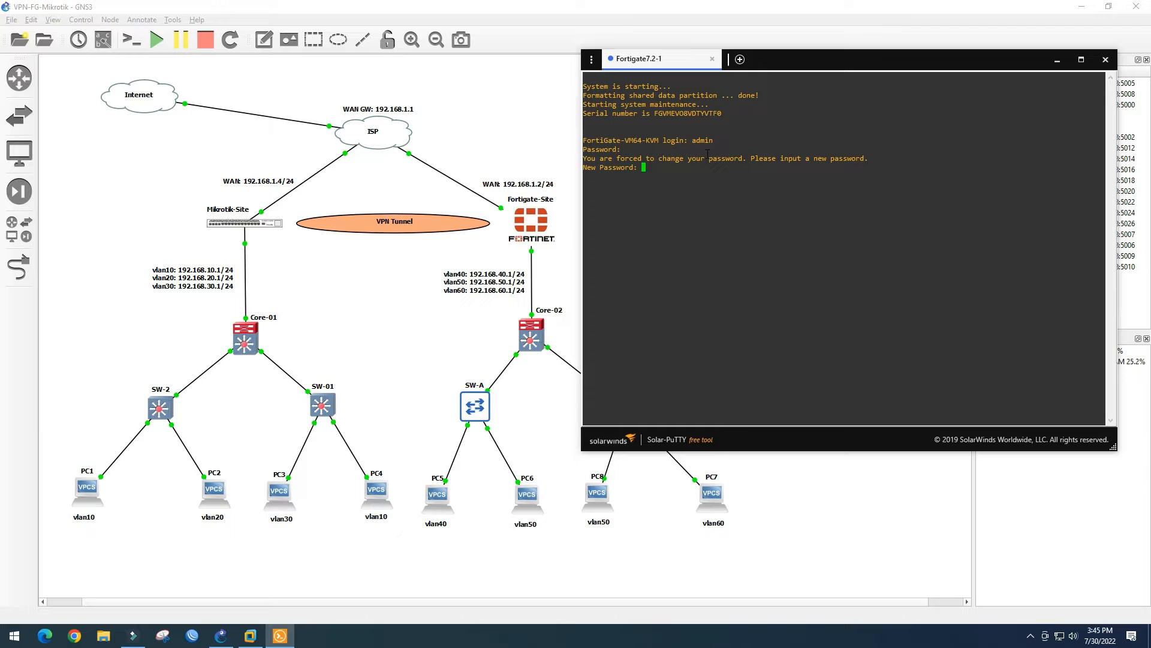
pyautogui.press('Return')
pyautogui.press('Return')
pyautogui.press('Return')
pyautogui.press('Return')
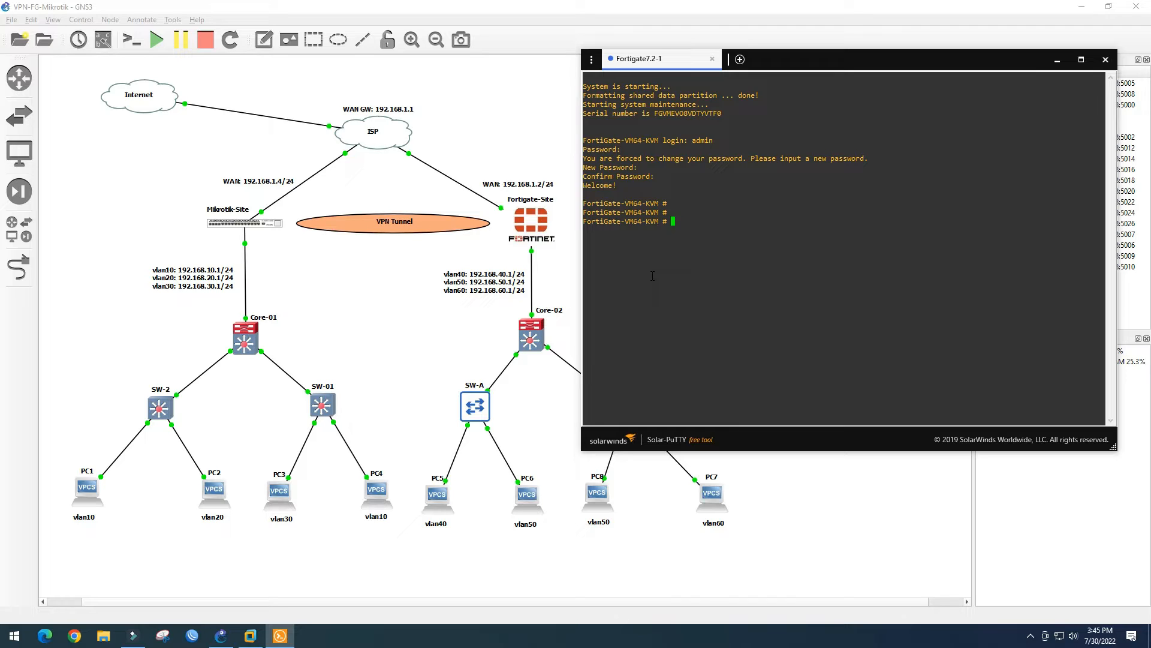
# Enter 'config system interface' and start editing port1
pyautogui.write('config system interface')
pyautogui.press('Return')
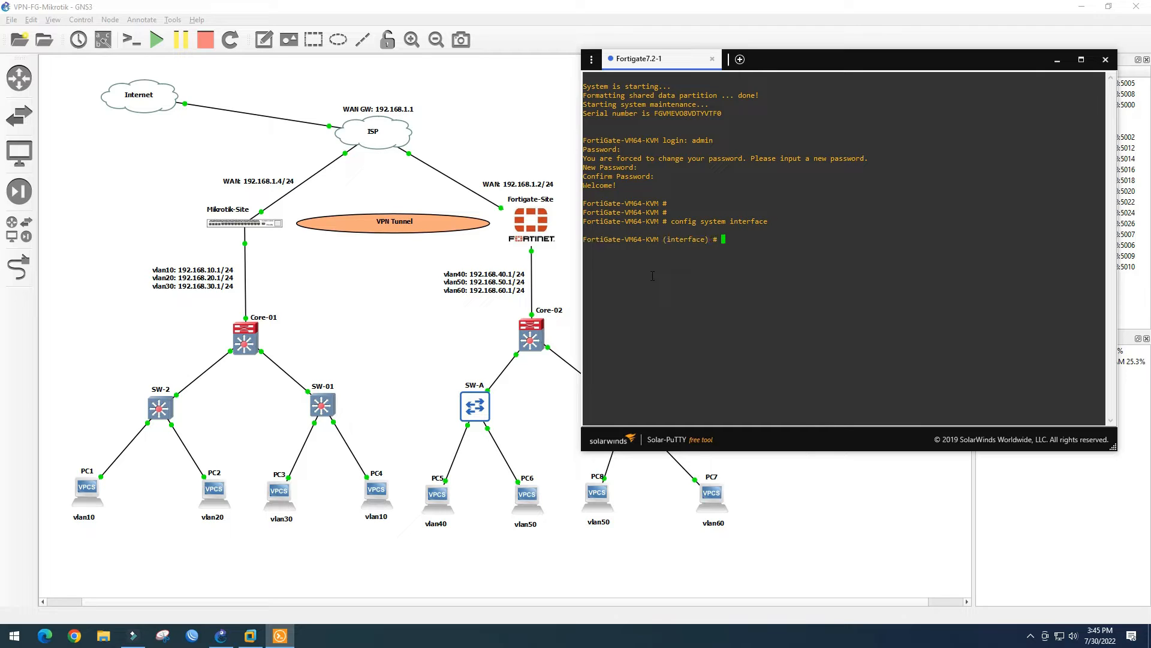
pyautogui.write('edit port1')
pyautogui.press('Return')
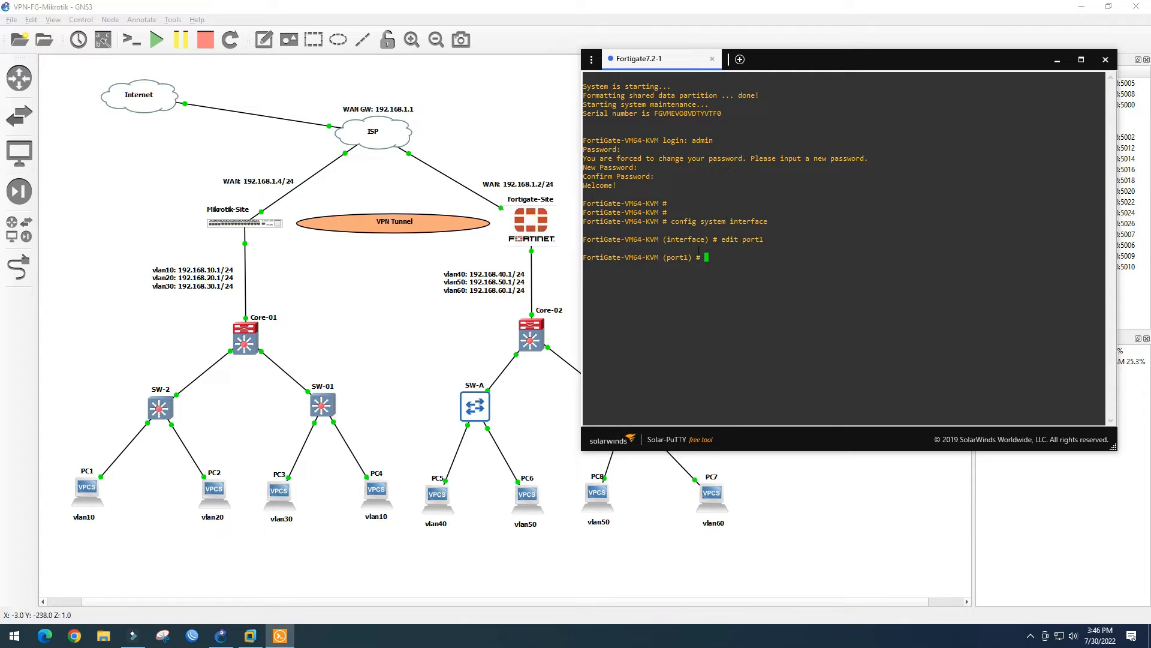
# Show interface labels on all links and reposition the port1, Ethernet1 and Core-01 labels
pyautogui.click(496, 111)
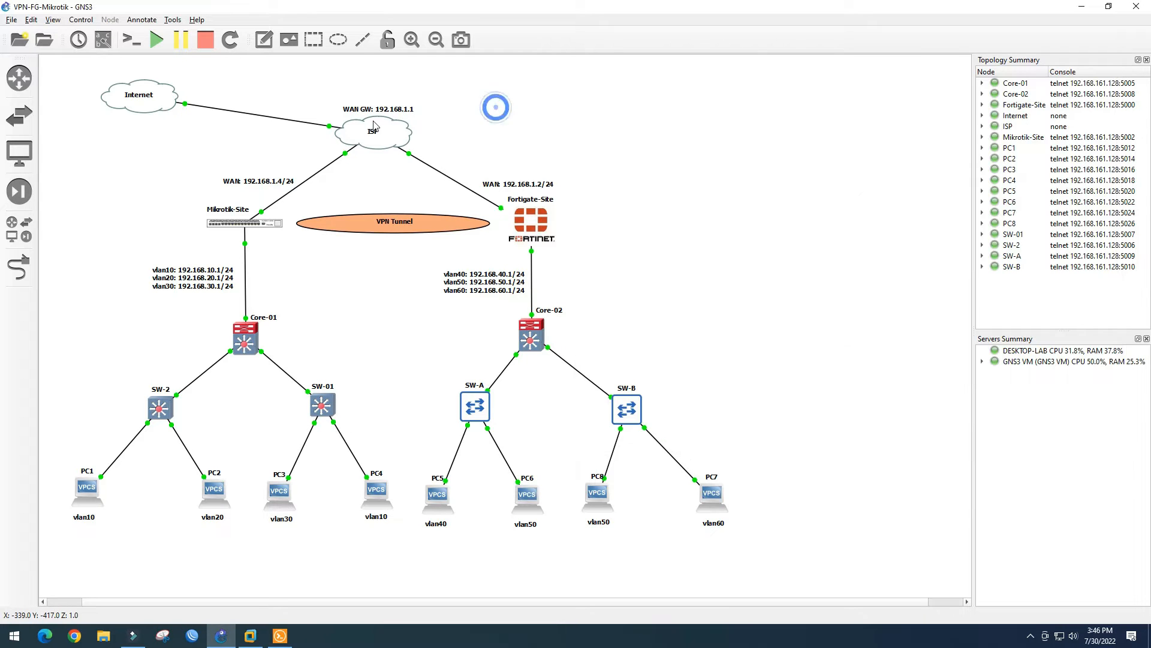
pyautogui.click(105, 40)
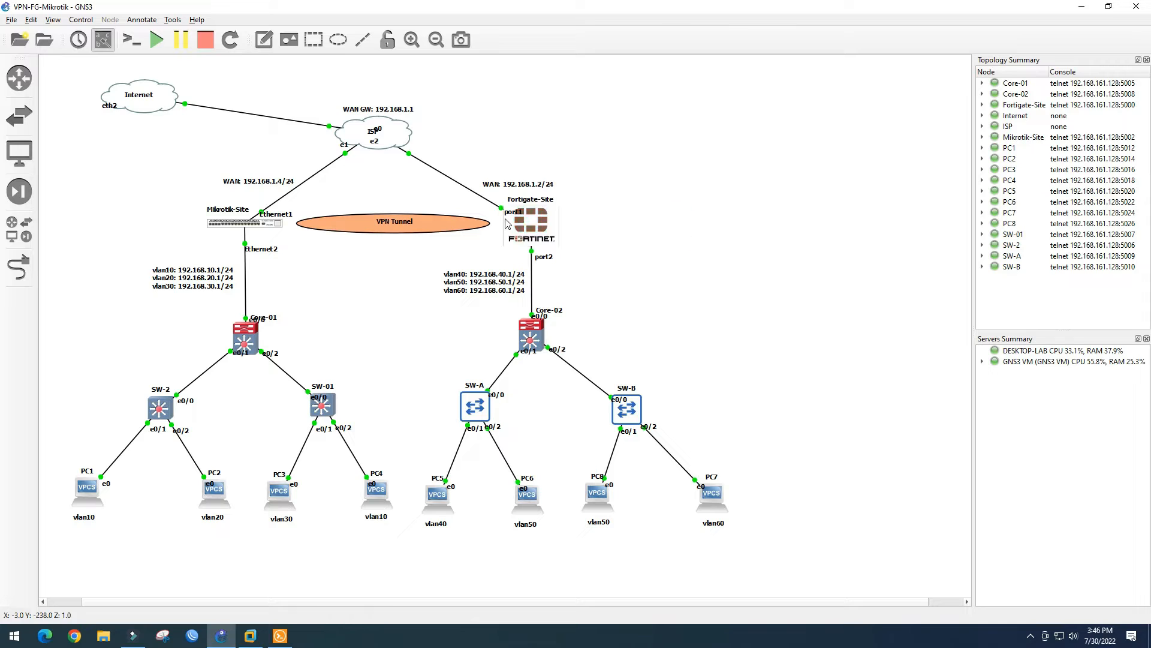
pyautogui.moveTo(507, 215); pyautogui.dragTo(480, 214)
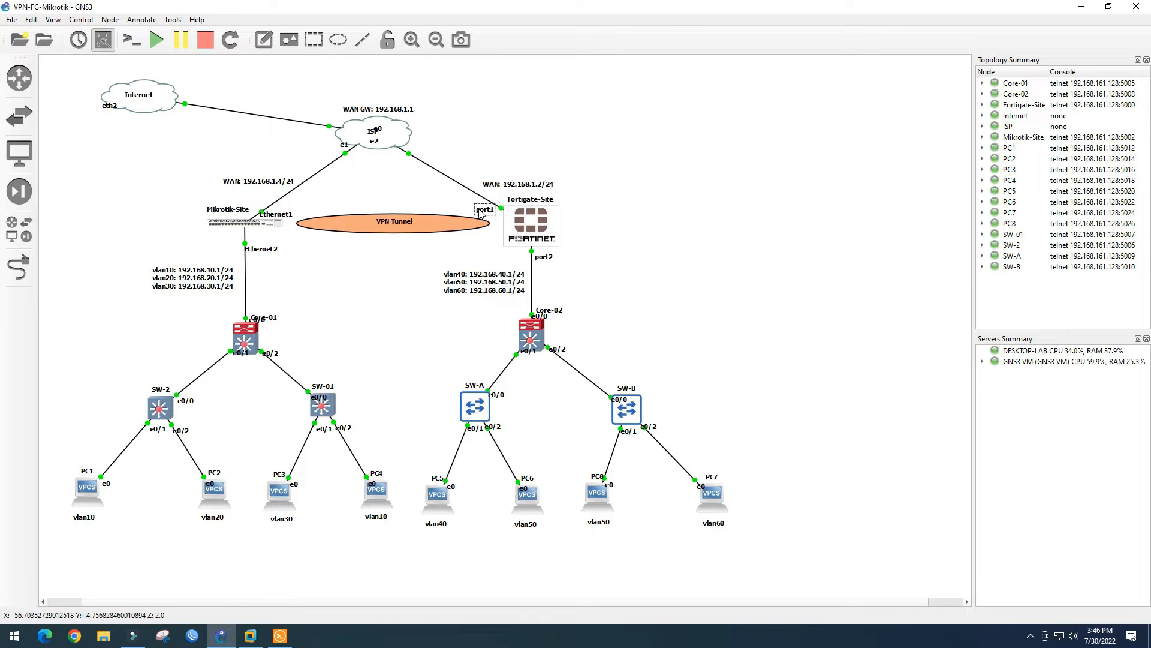
pyautogui.click(414, 258)
pyautogui.moveTo(286, 216); pyautogui.dragTo(295, 211)
pyautogui.click(275, 320)
pyautogui.moveTo(272, 325); pyautogui.dragTo(274, 318)
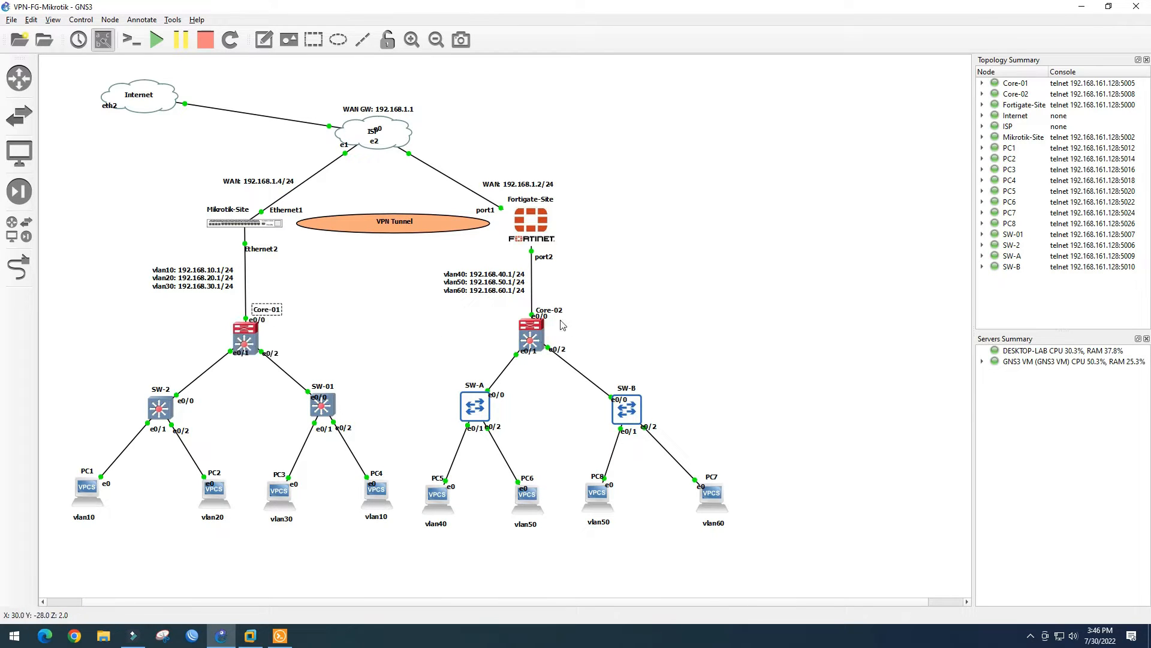
pyautogui.click(279, 636)
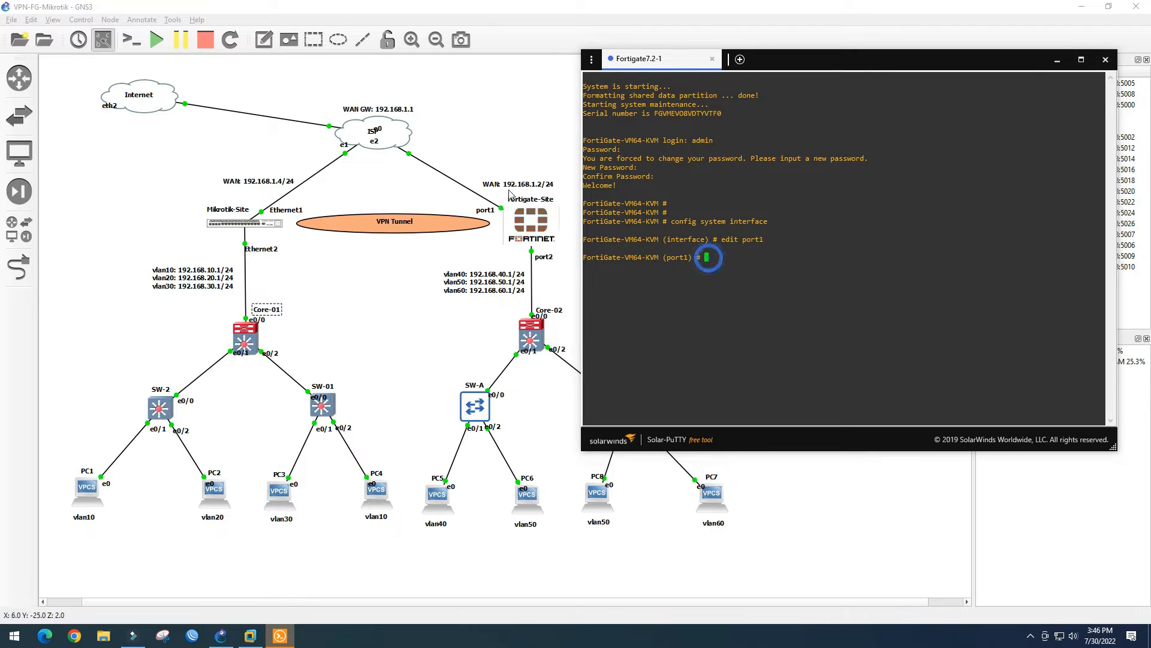
# Set port1 to static mode with IP 192.168.1.2/24 and allow ping and HTTP access
pyautogui.write('set ')
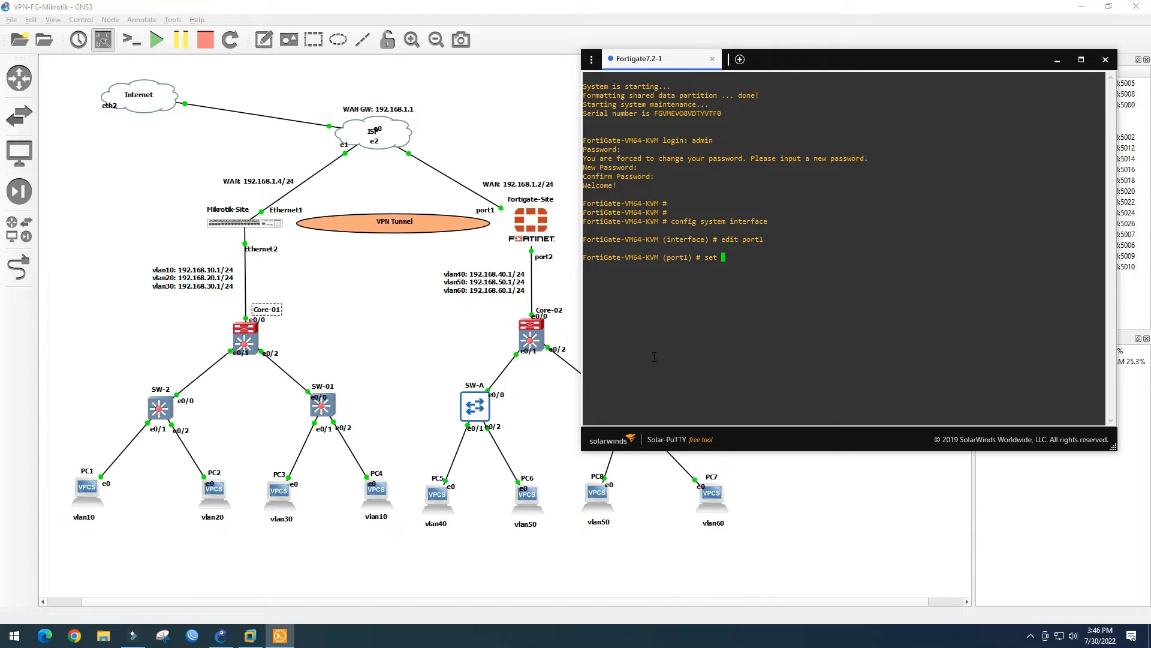
pyautogui.write('mot')
pyautogui.press('BackSpace')
pyautogui.write('ati')
pyautogui.press('Return')
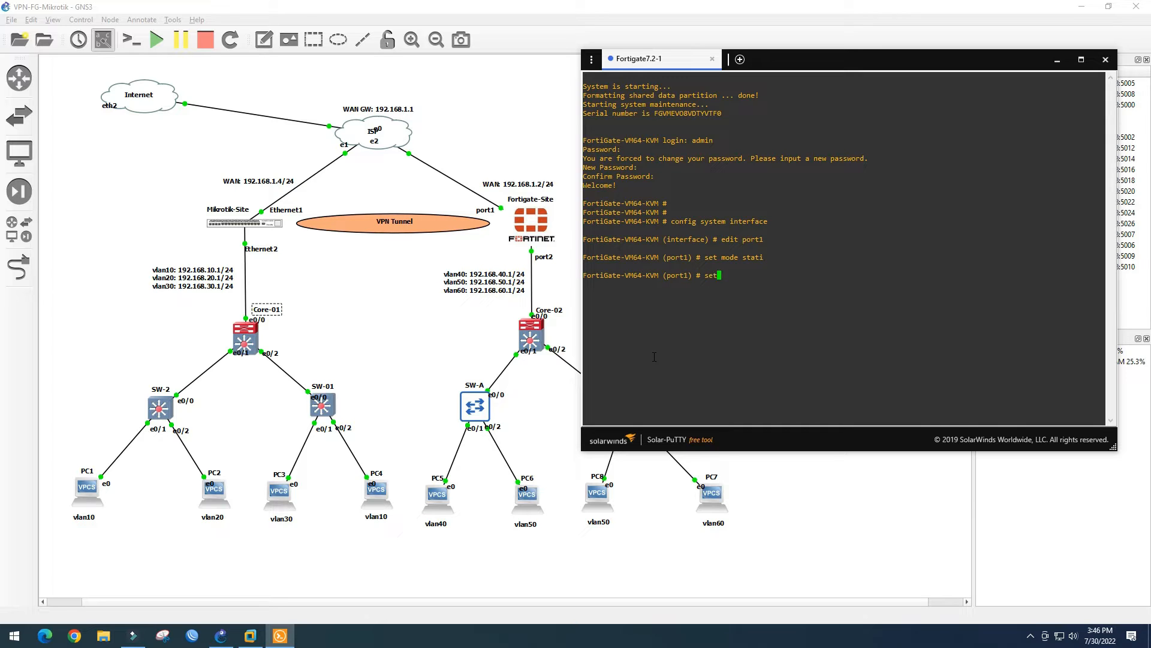
pyautogui.write('set ip 192.168.1.2/24')
pyautogui.press('Return')
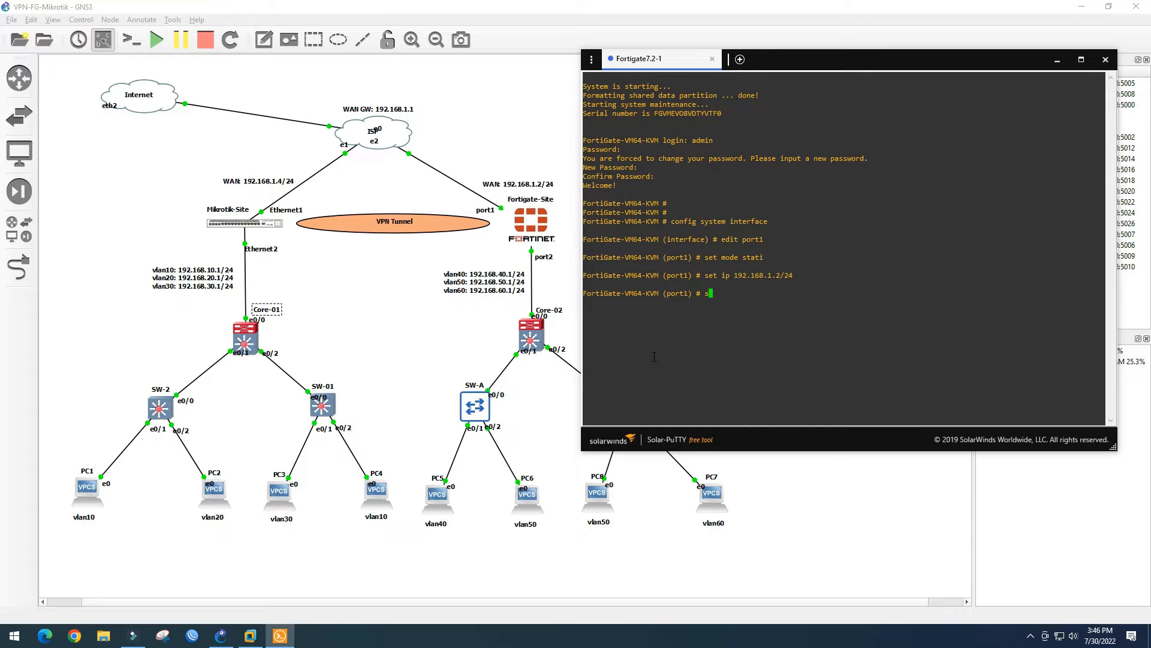
pyautogui.write('set all')
pyautogui.press('Tab')
pyautogui.write('ping')
pyautogui.press('Return')
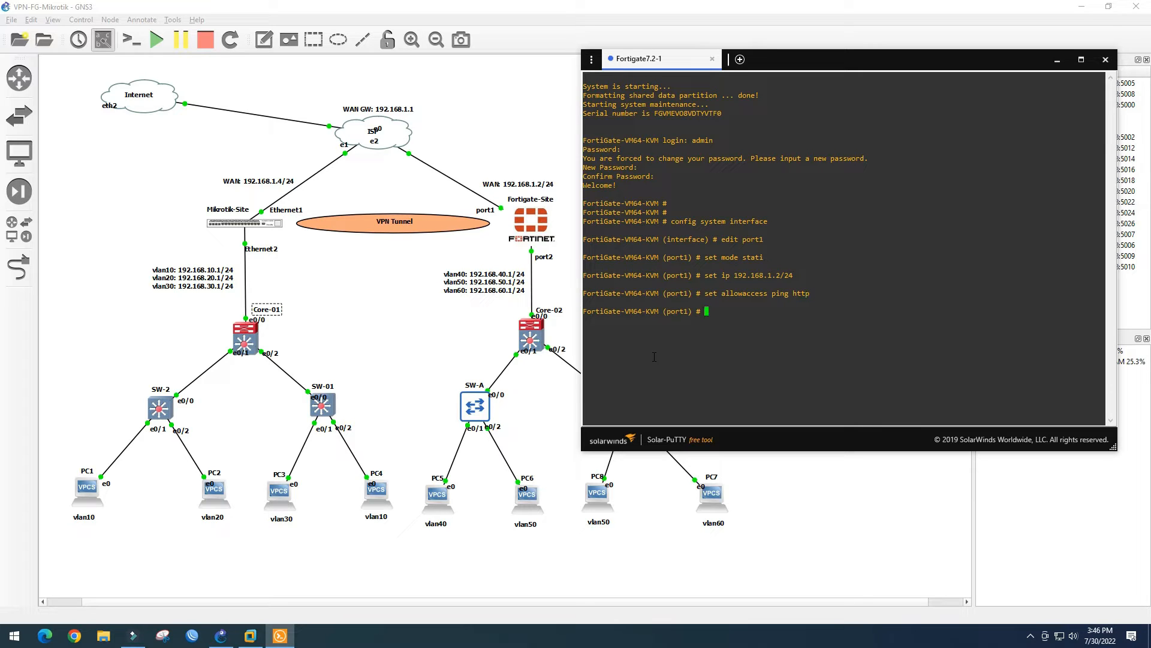
# Review port1's configuration with show, save it with end, and minimize the console
pyautogui.write('sh')
pyautogui.press('Return')
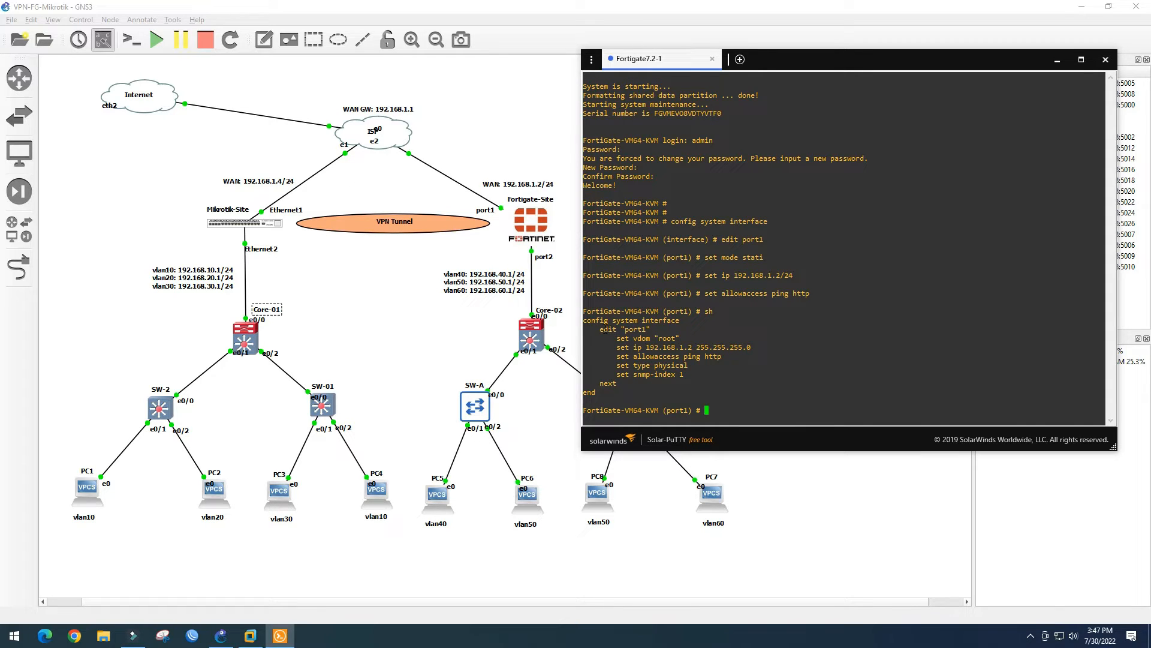
pyautogui.moveTo(613, 330); pyautogui.dragTo(657, 349)
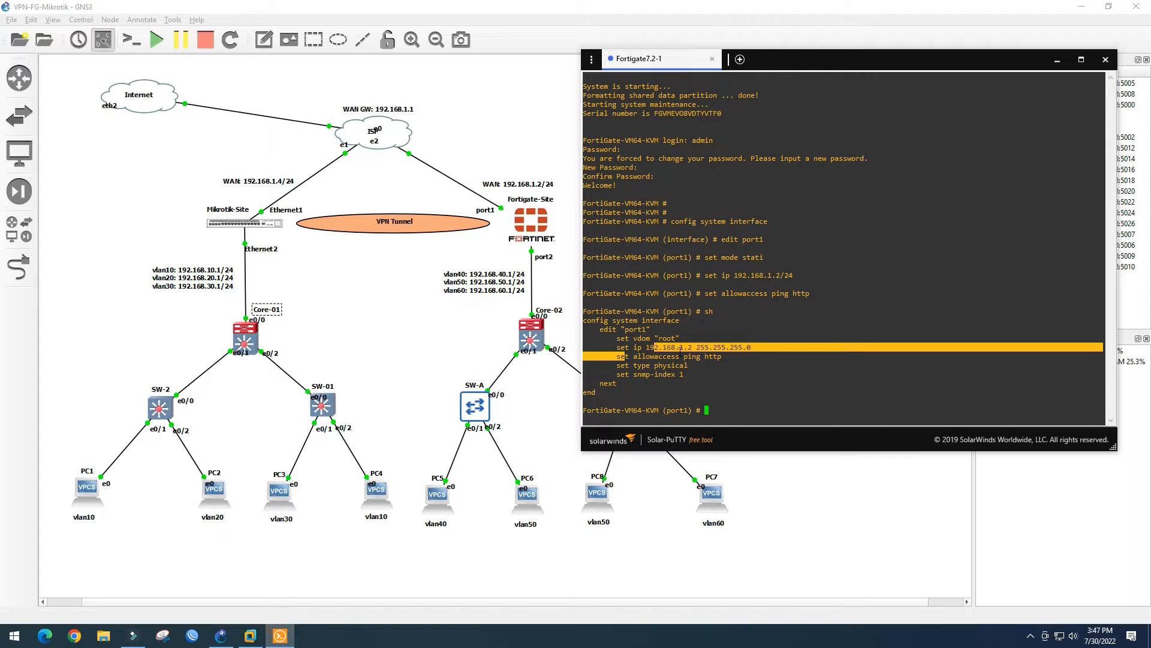
pyautogui.click(680, 349)
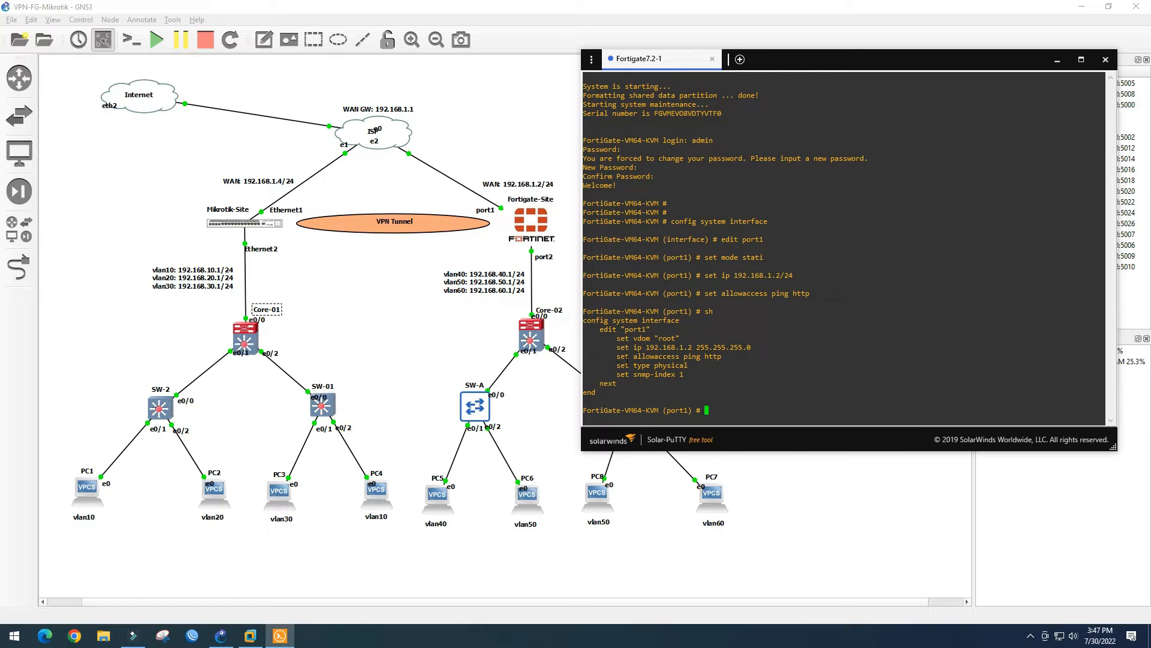
pyautogui.moveTo(624, 358); pyautogui.dragTo(723, 358)
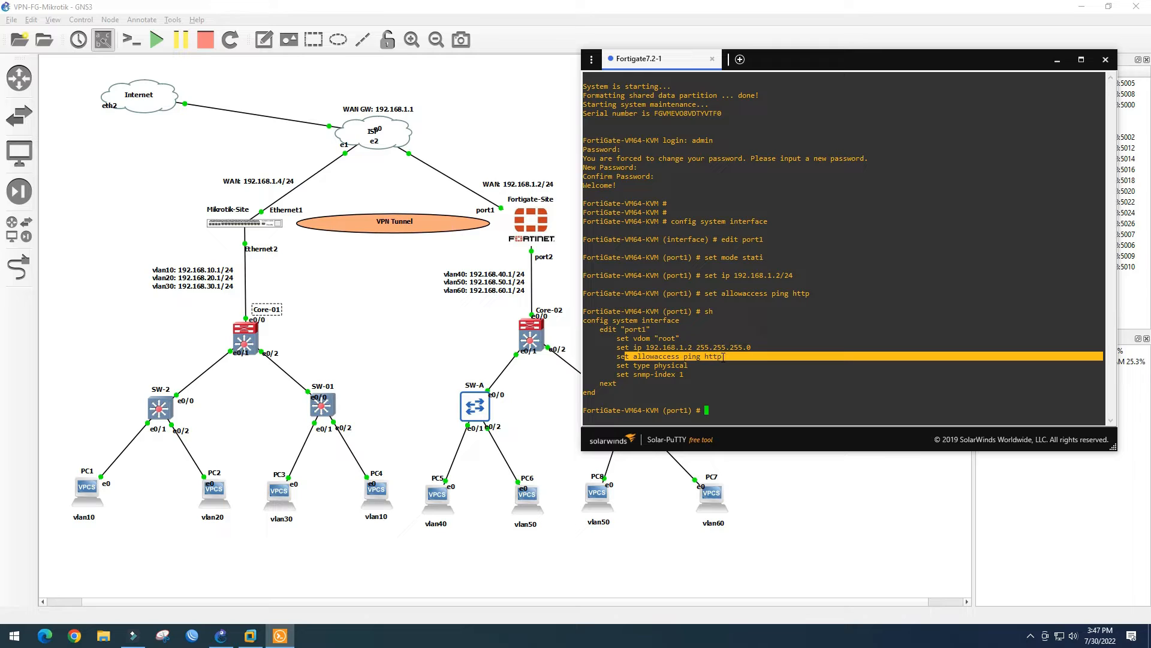
pyautogui.click(723, 358)
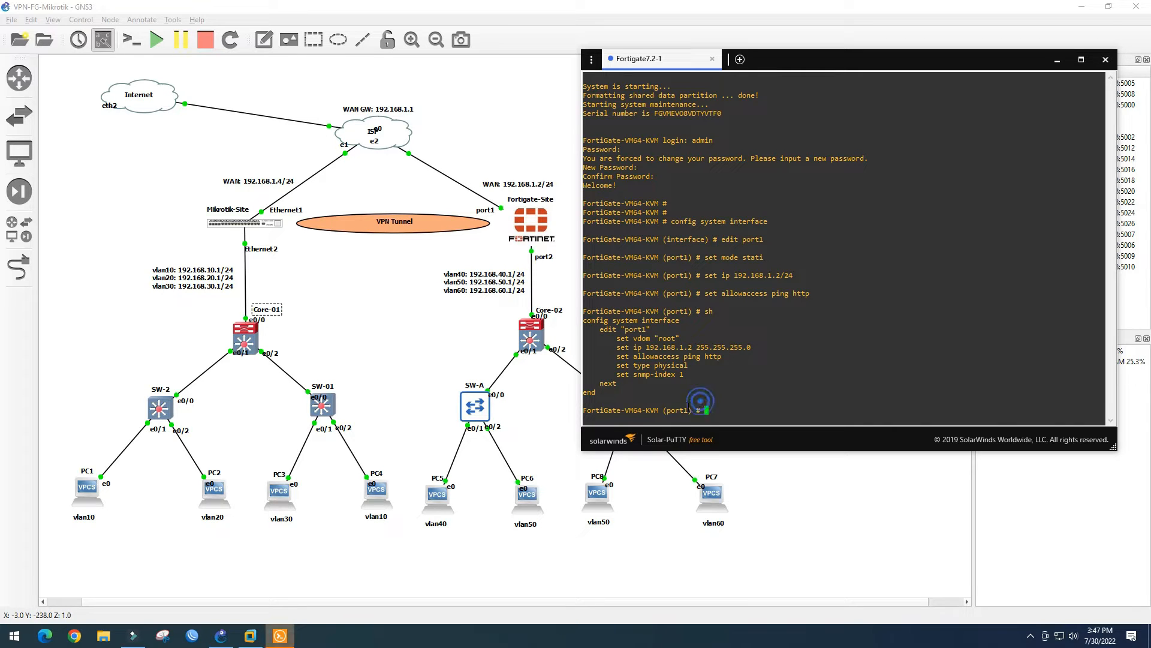
pyautogui.write('end')
pyautogui.press('Return')
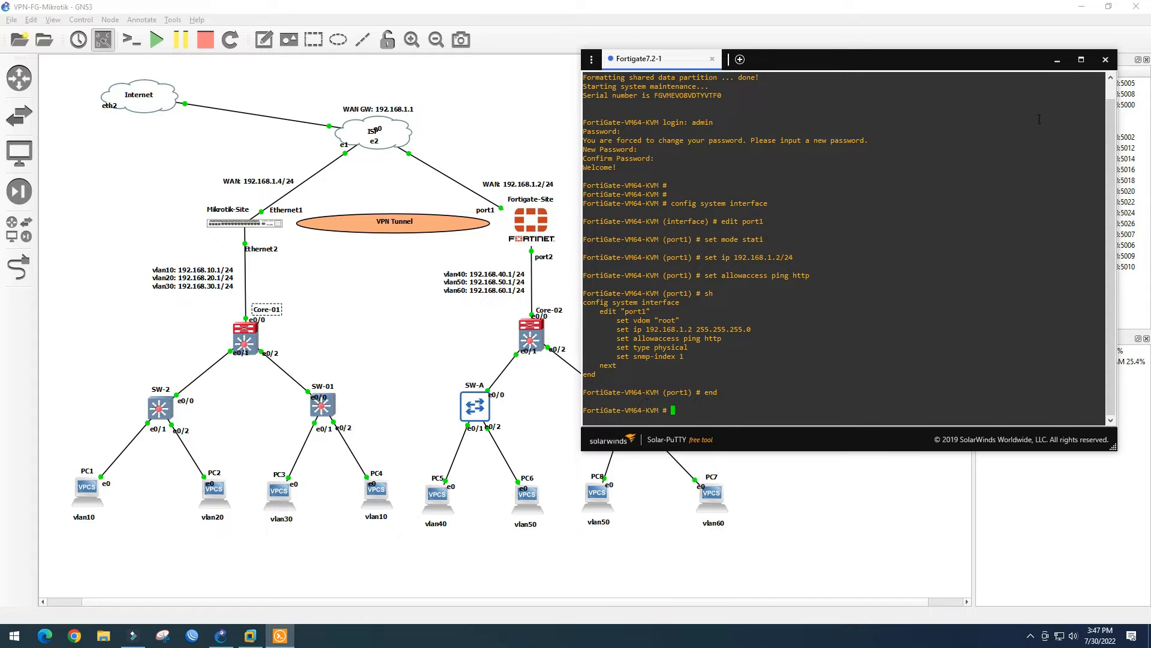
pyautogui.click(1058, 62)
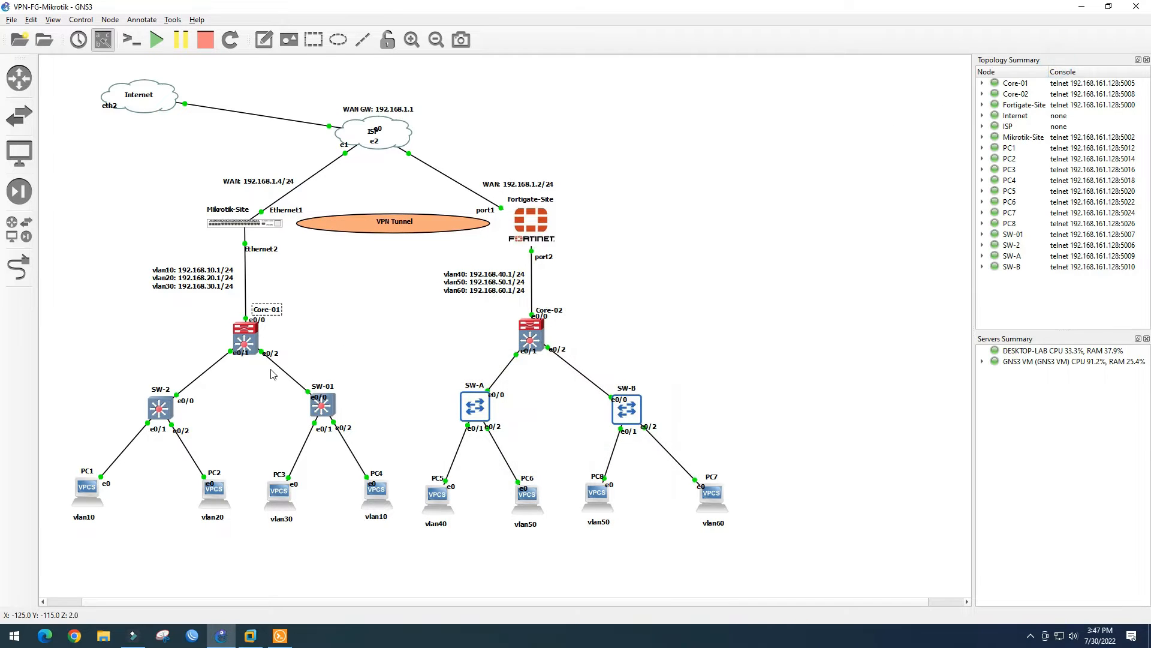
# Browse to 192.168.1.2 and log in to the FortiGate web GUI as admin
pyautogui.click(74, 635)
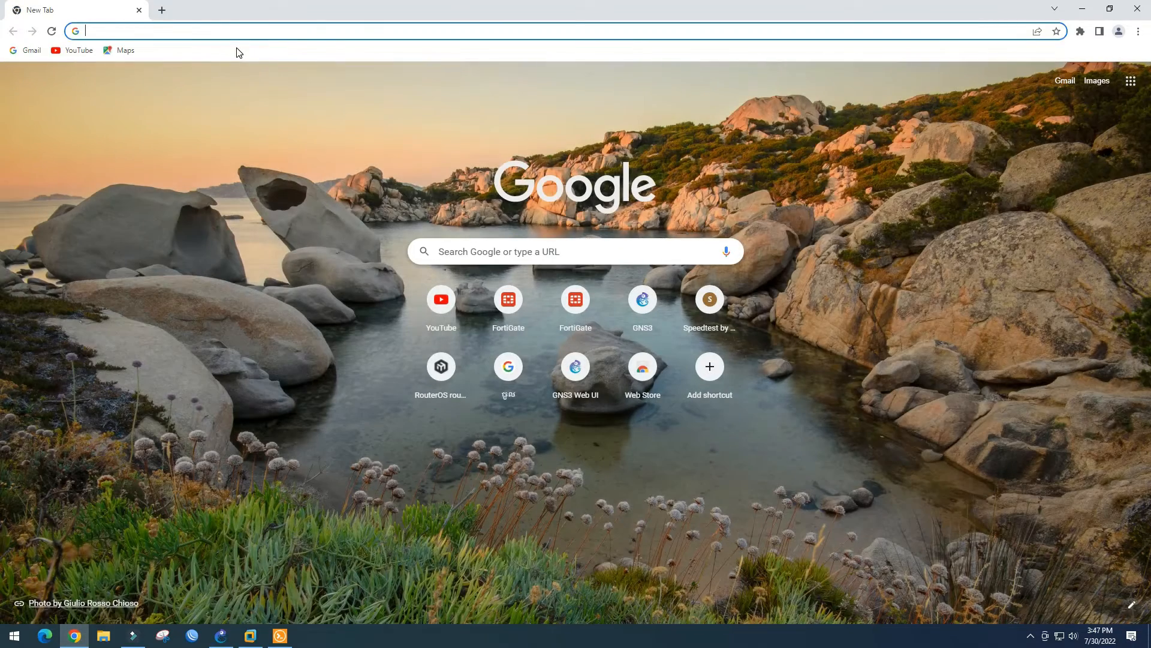
pyautogui.write('1')
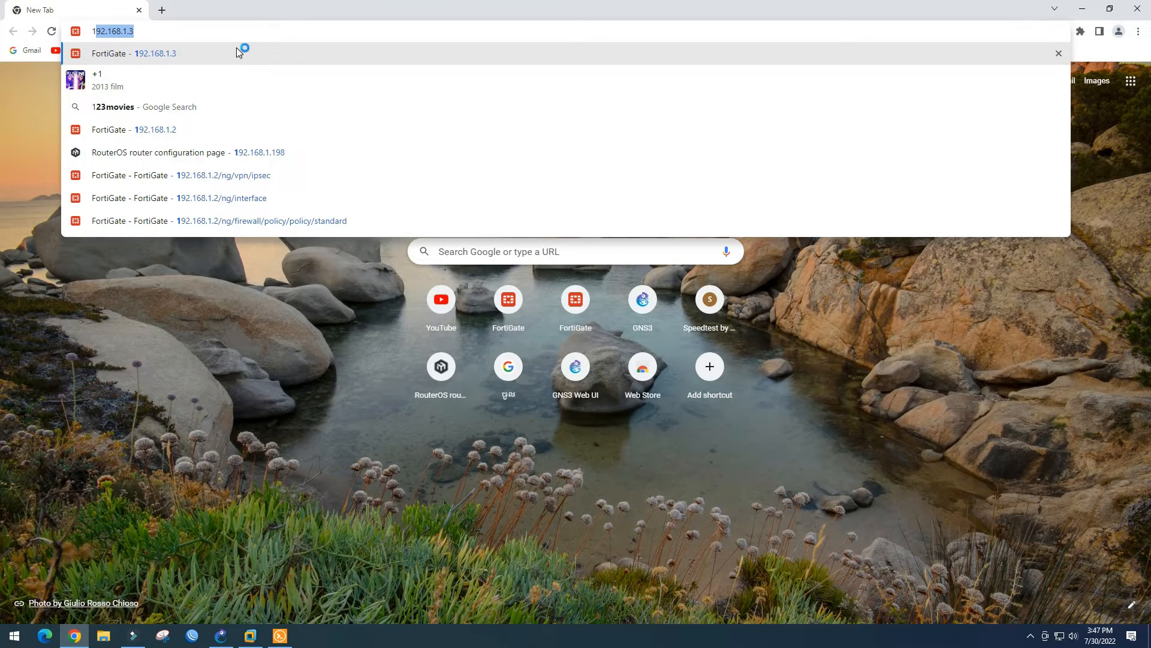
pyautogui.write('92.168.1.')
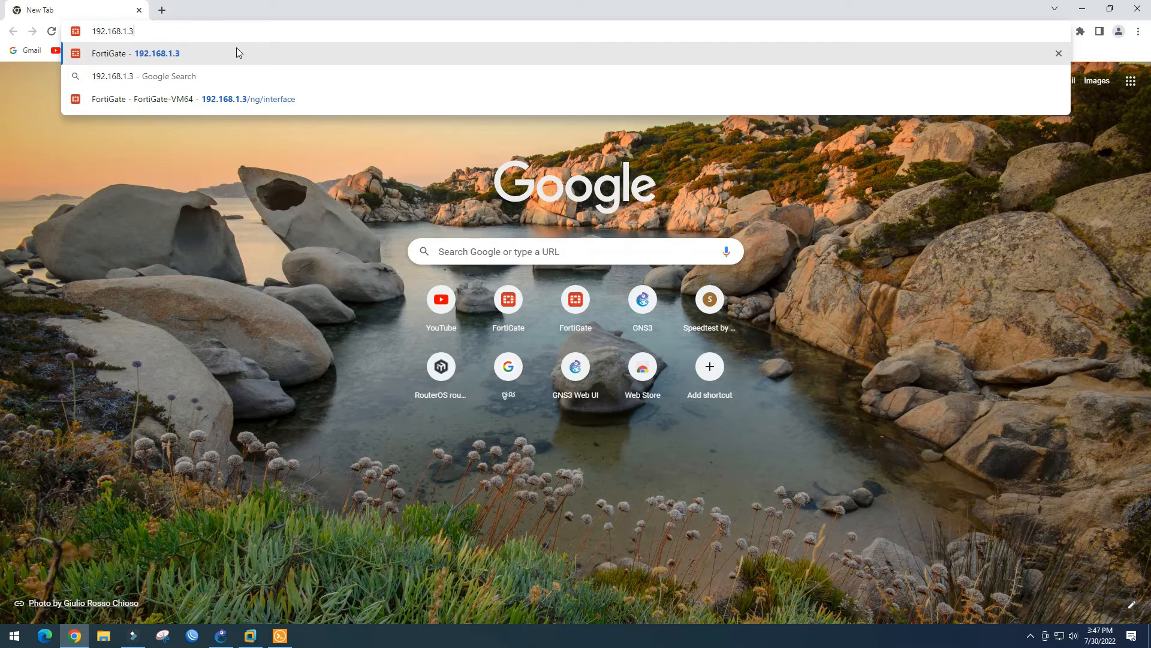
pyautogui.write('2')
pyautogui.press('Return')
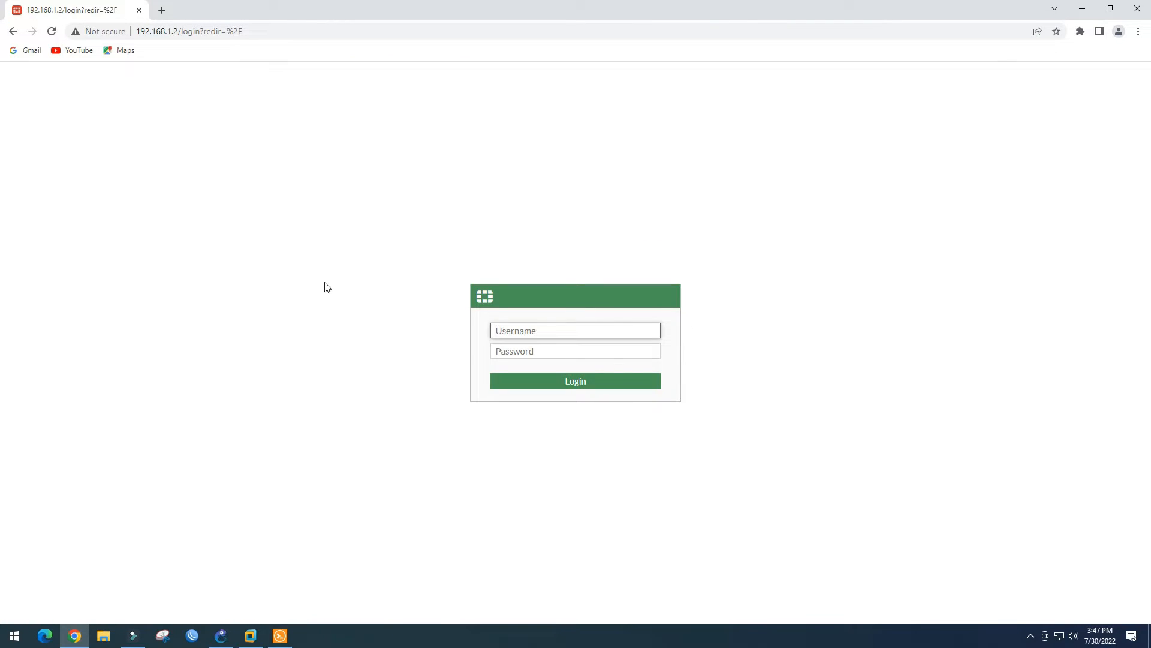
pyautogui.write('ad')
pyautogui.press('Tab')
pyautogui.write('admin')
pyautogui.press('Return')
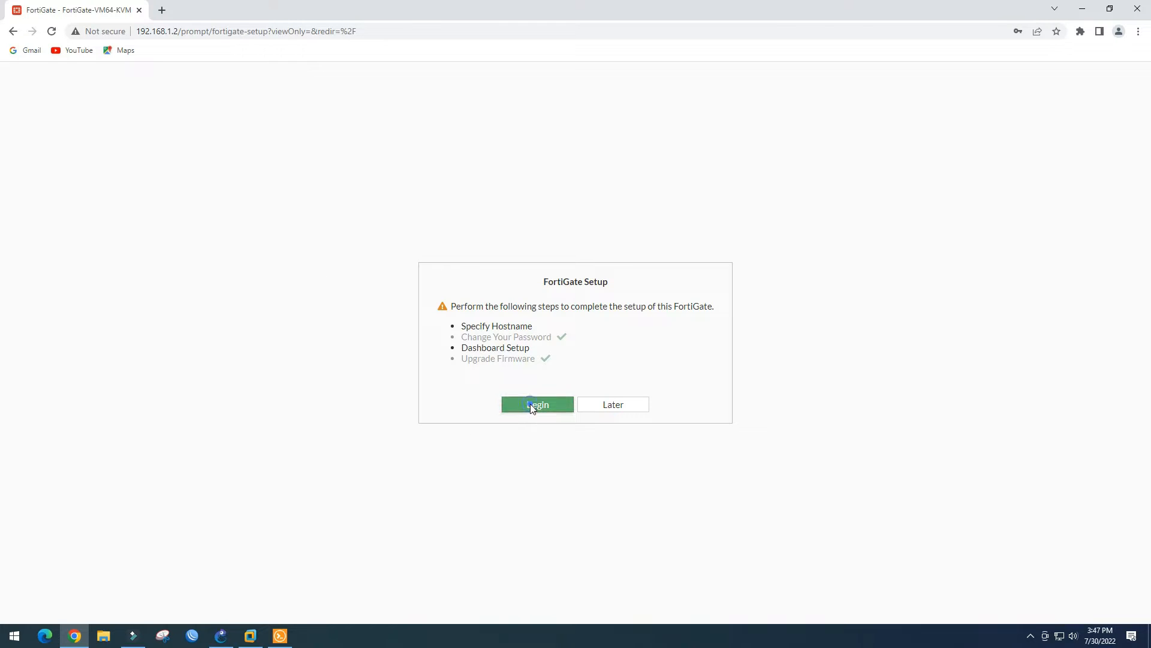
# Set the hostname to FortiGate-Site and accept the Optimal dashboard set
pyautogui.click(533, 405)
pyautogui.click(720, 369)
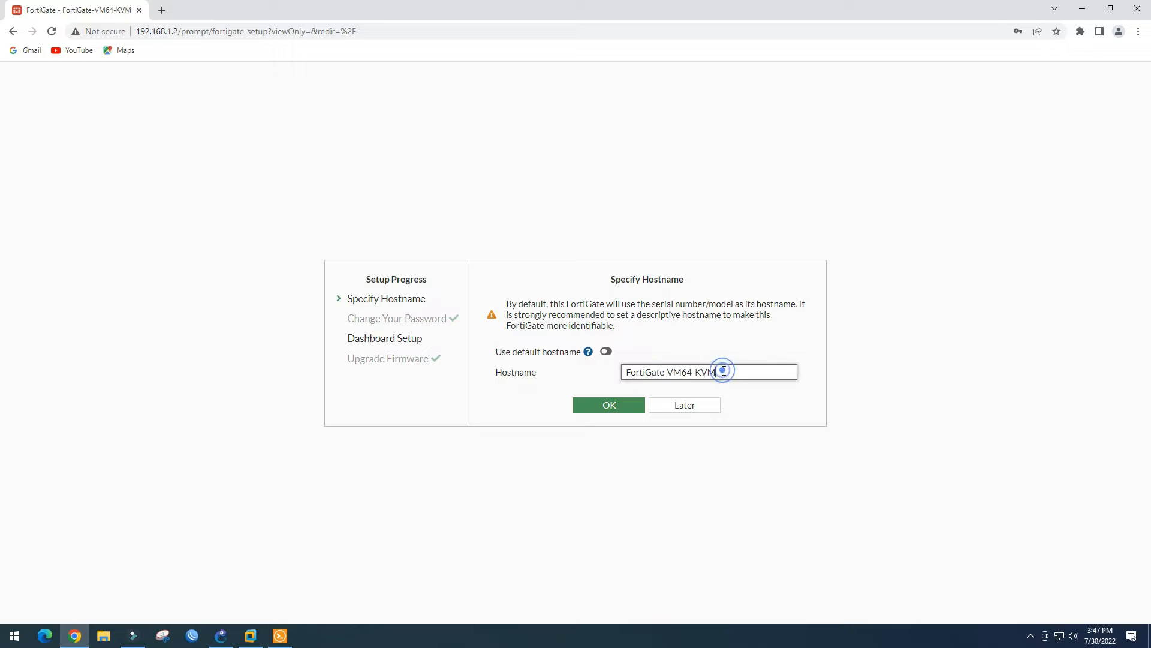
pyautogui.press('BackSpace')
pyautogui.press('BackSpace')
pyautogui.press('BackSpace')
pyautogui.press('BackSpace')
pyautogui.press('BackSpace')
pyautogui.press('BackSpace')
pyautogui.press('BackSpace')
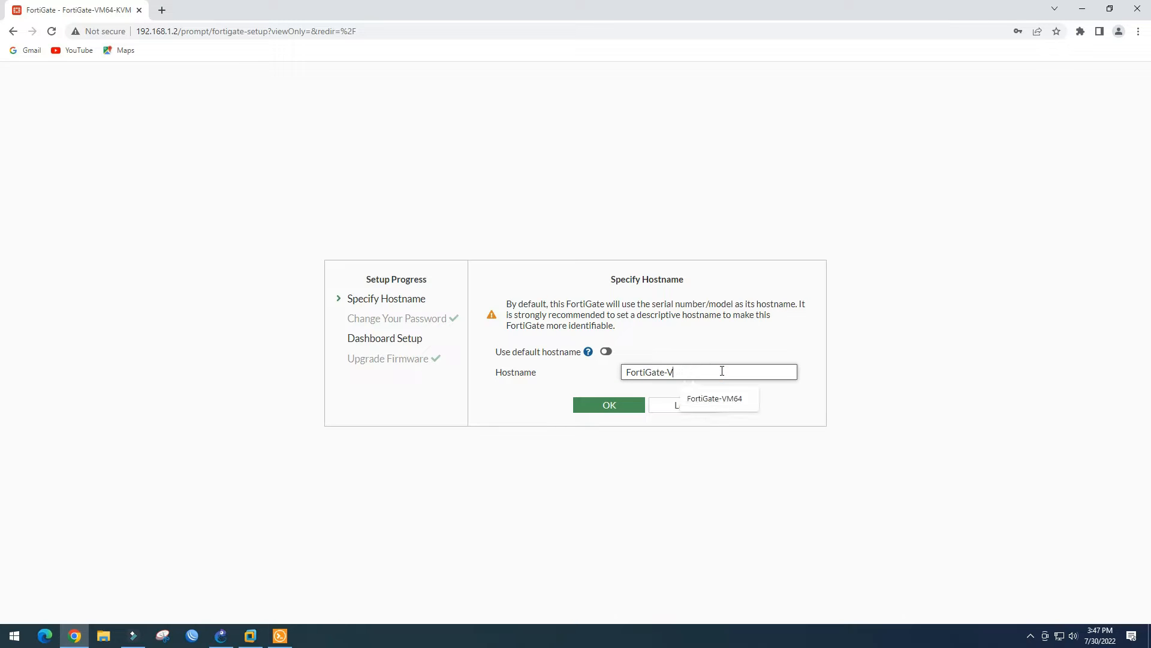
pyautogui.write('Site')
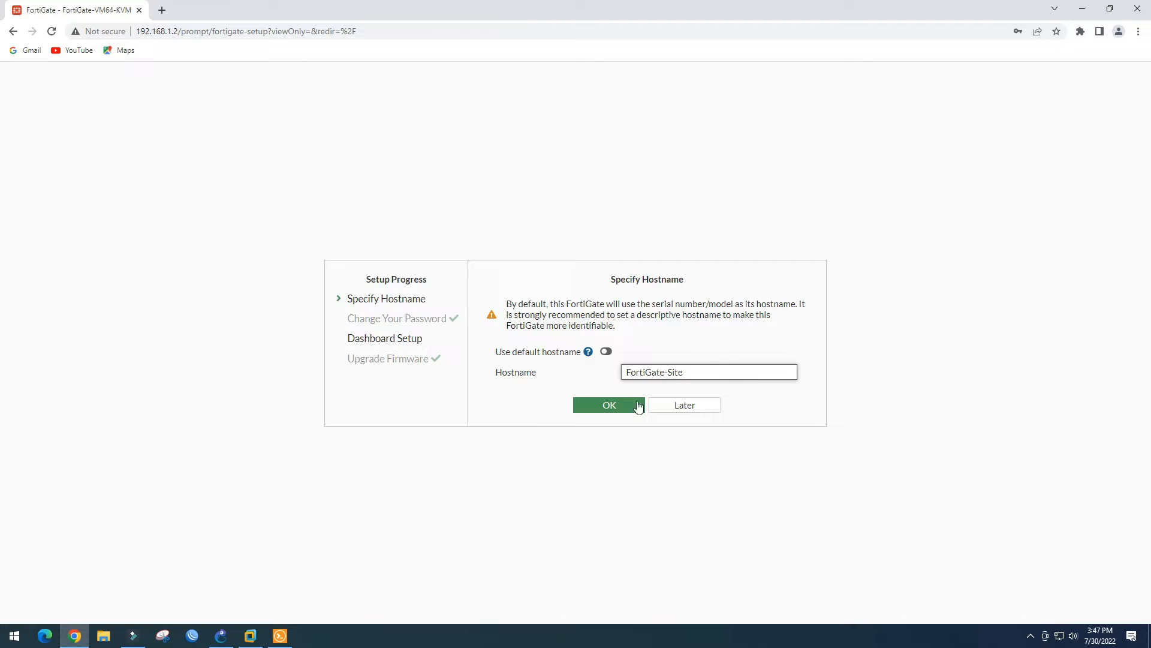
pyautogui.click(598, 408)
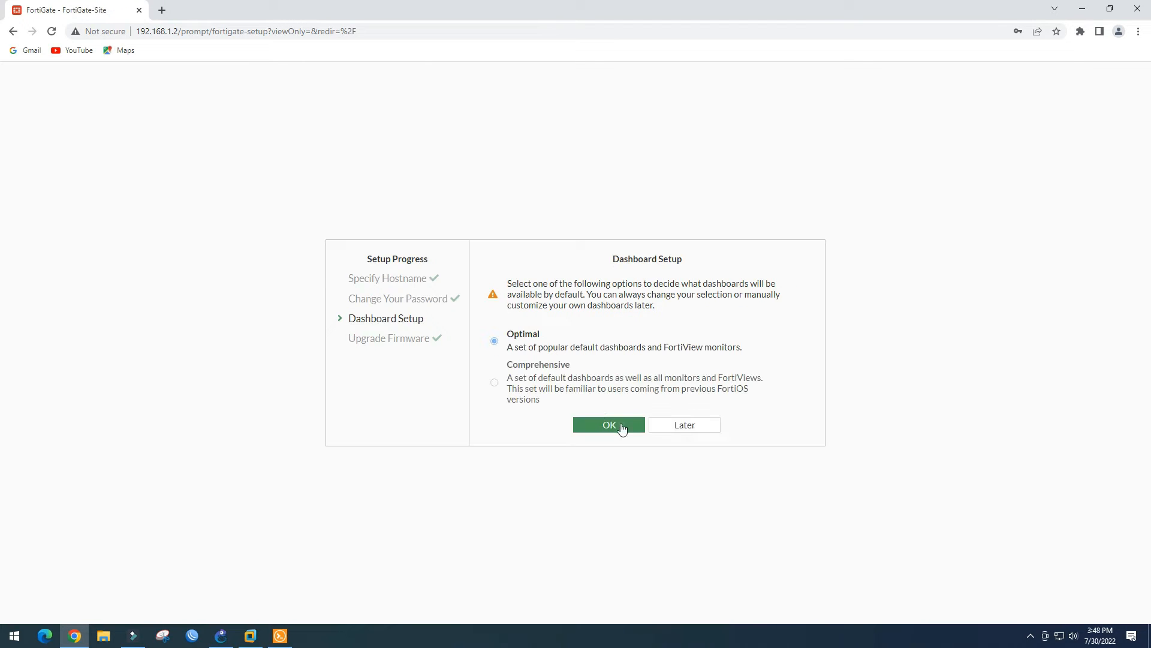
pyautogui.click(616, 424)
pyautogui.click(595, 424)
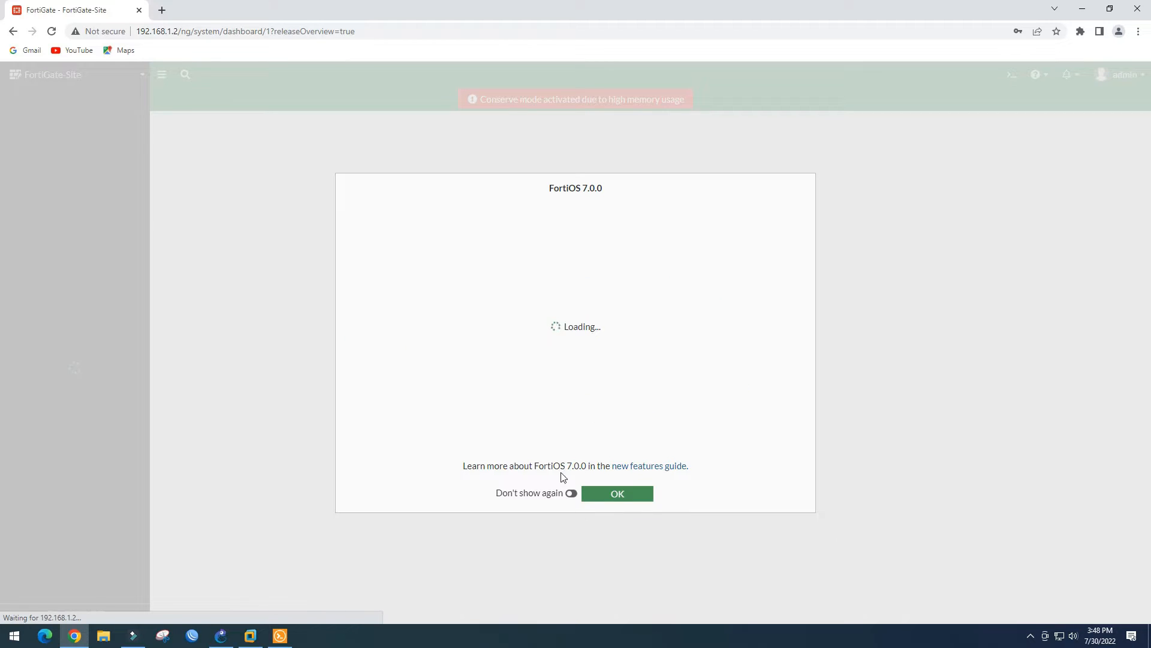
# Dismiss the FortiOS 7.0 release overview permanently and inspect the conserve mode warning banner
pyautogui.click(571, 493)
pyautogui.click(622, 493)
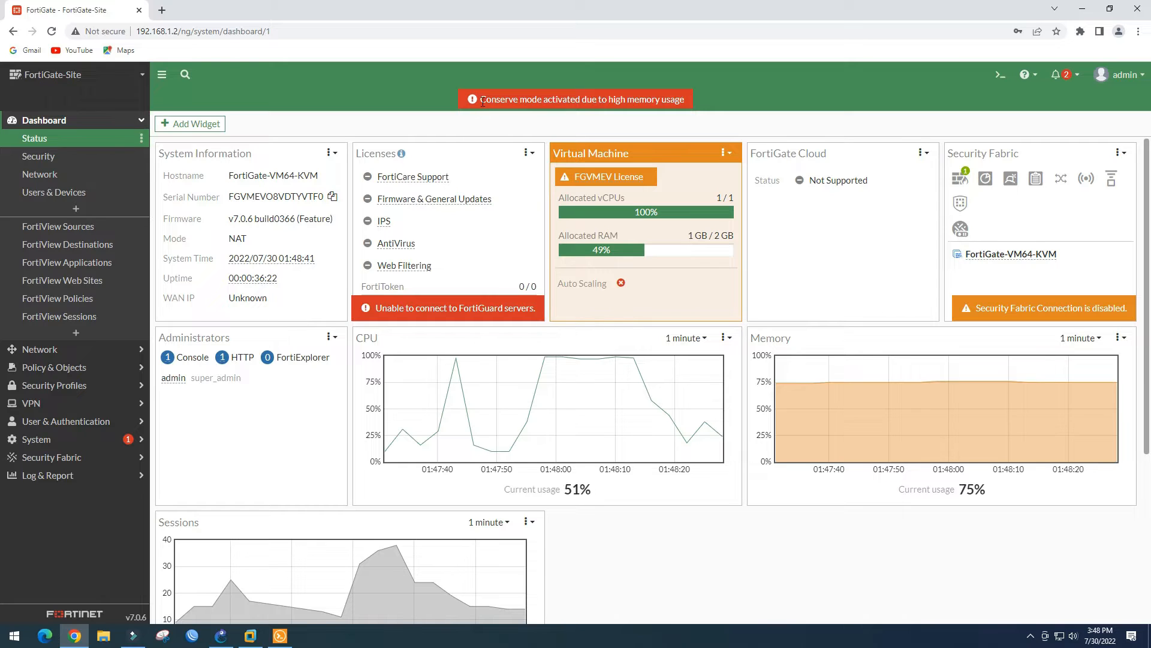
pyautogui.moveTo(483, 102); pyautogui.dragTo(602, 103)
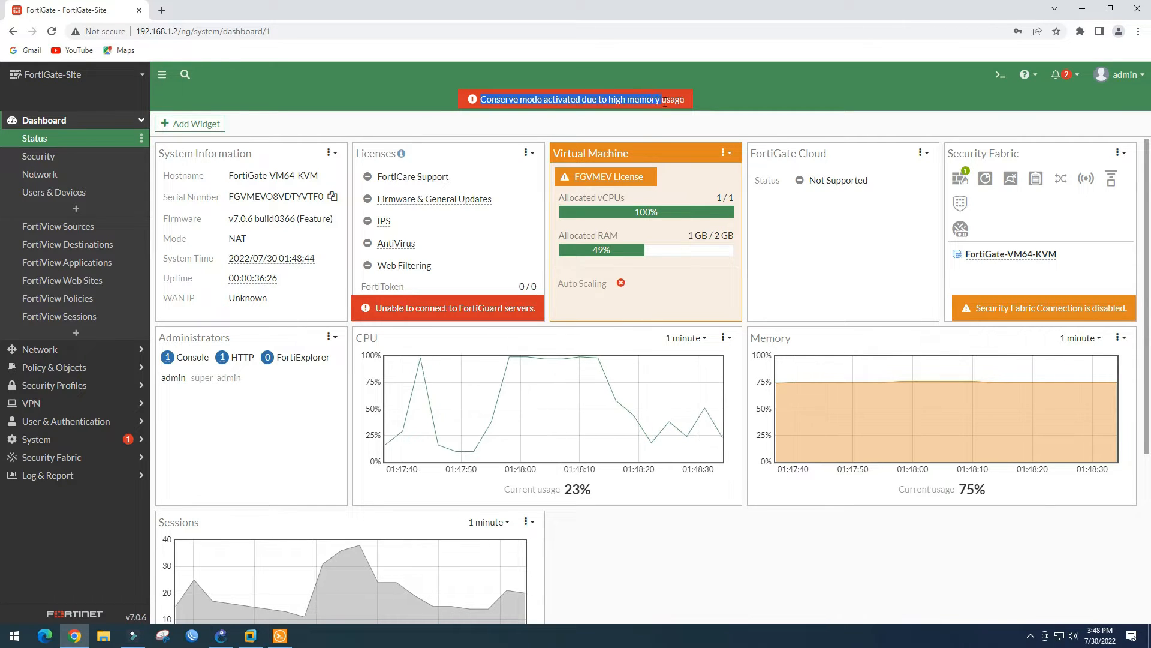
pyautogui.click(616, 99)
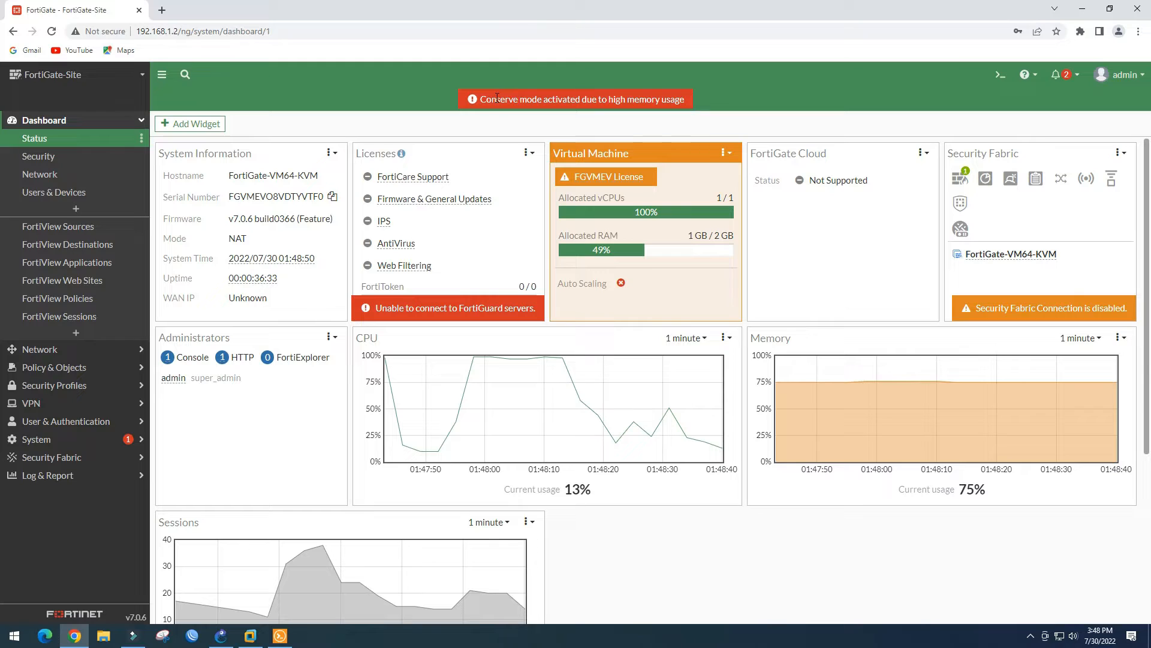
pyautogui.click(791, 94)
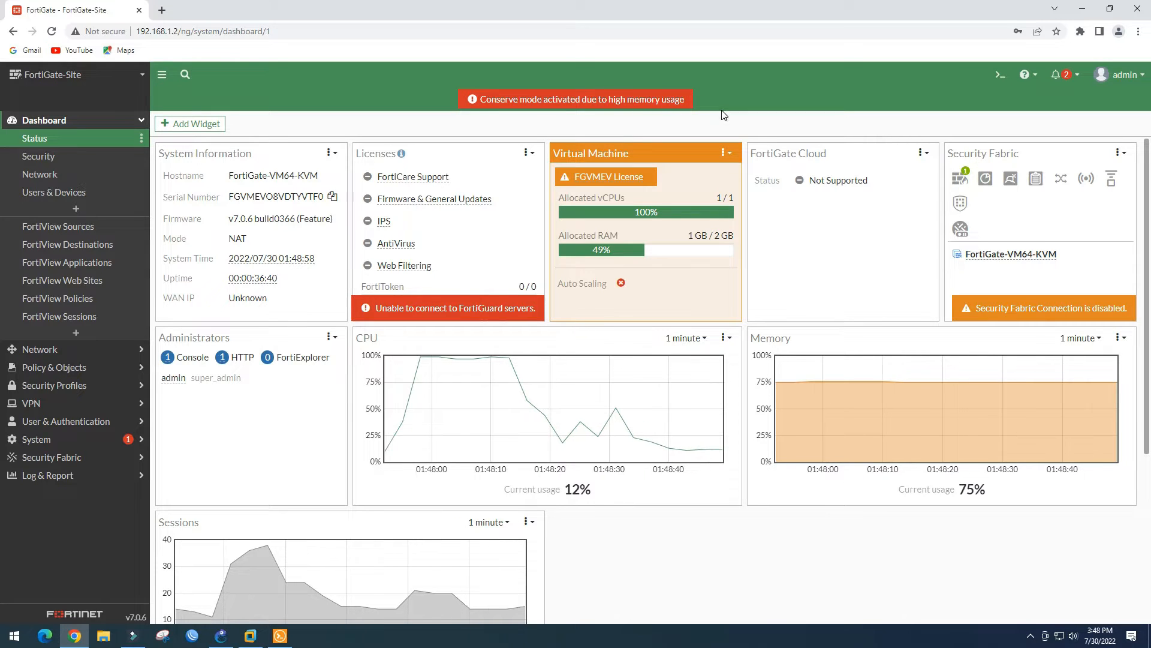
# Check the system notifications, glance at the GNS3 topology, and return to the dashboard
pyautogui.click(1057, 74)
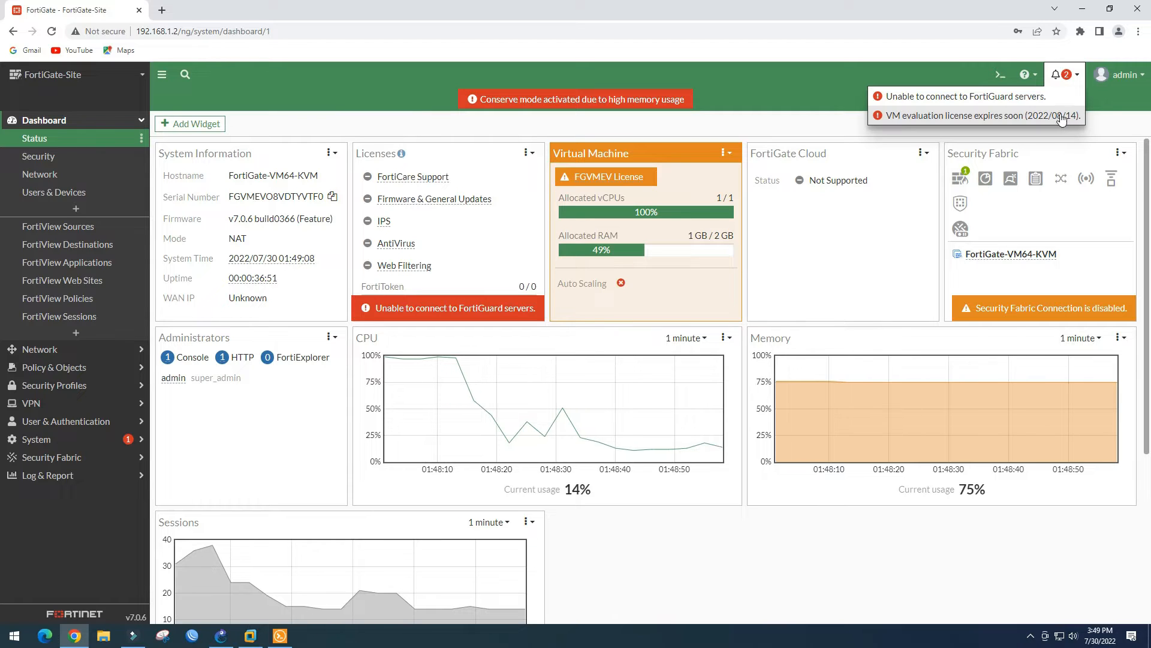
pyautogui.click(808, 80)
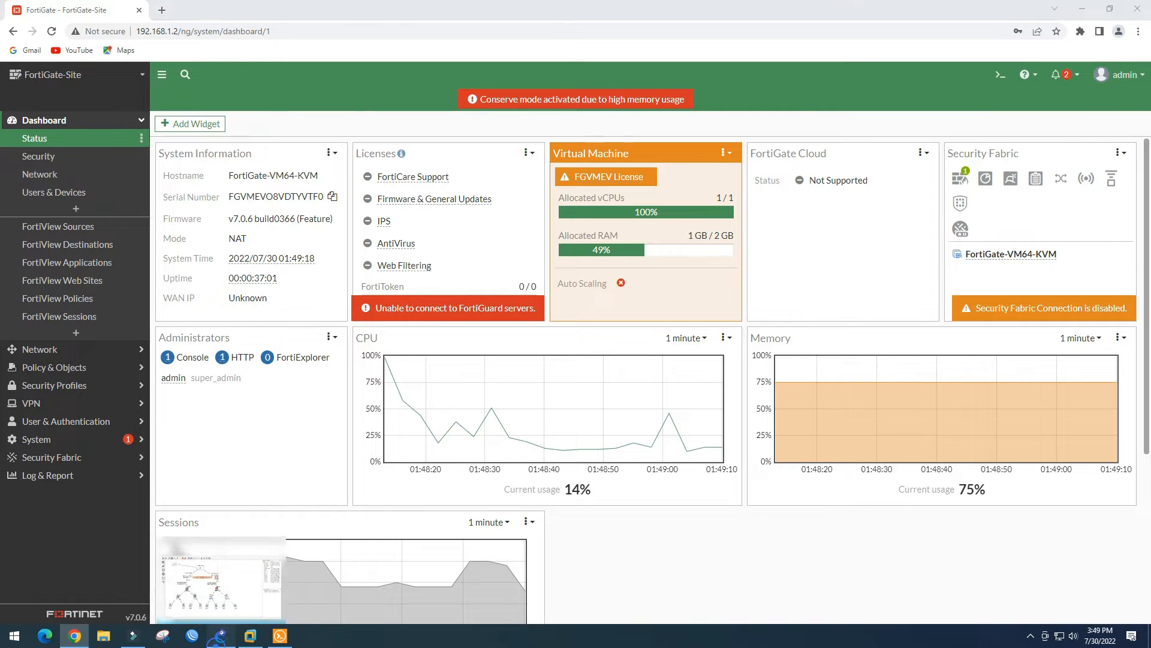
pyautogui.click(221, 635)
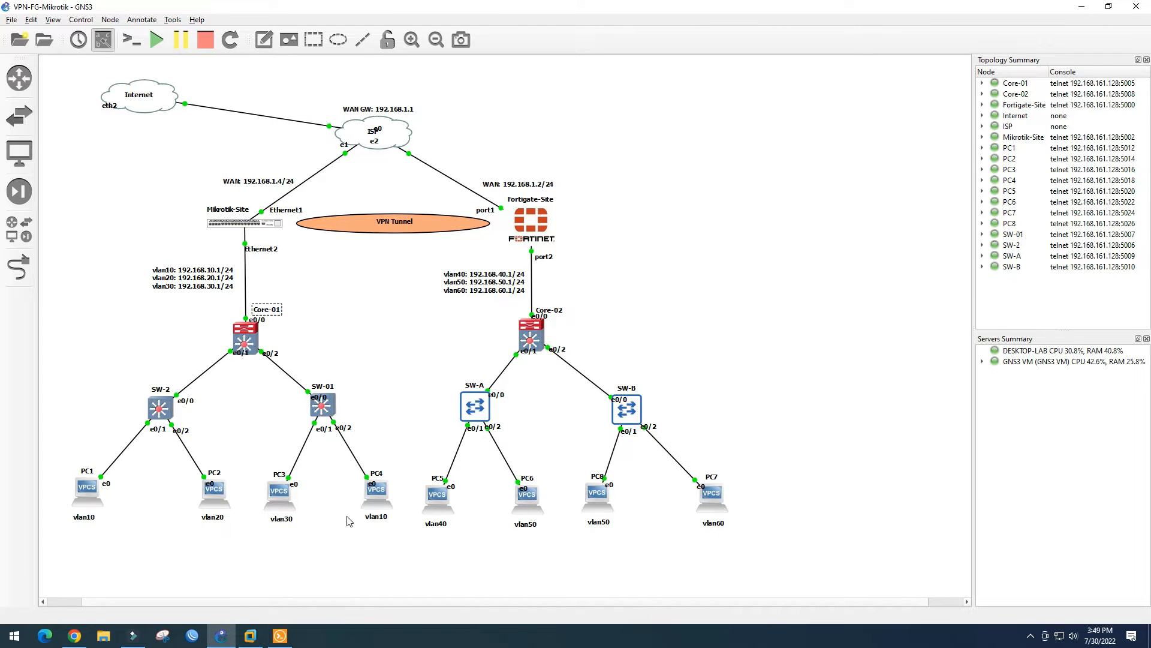
pyautogui.click(75, 636)
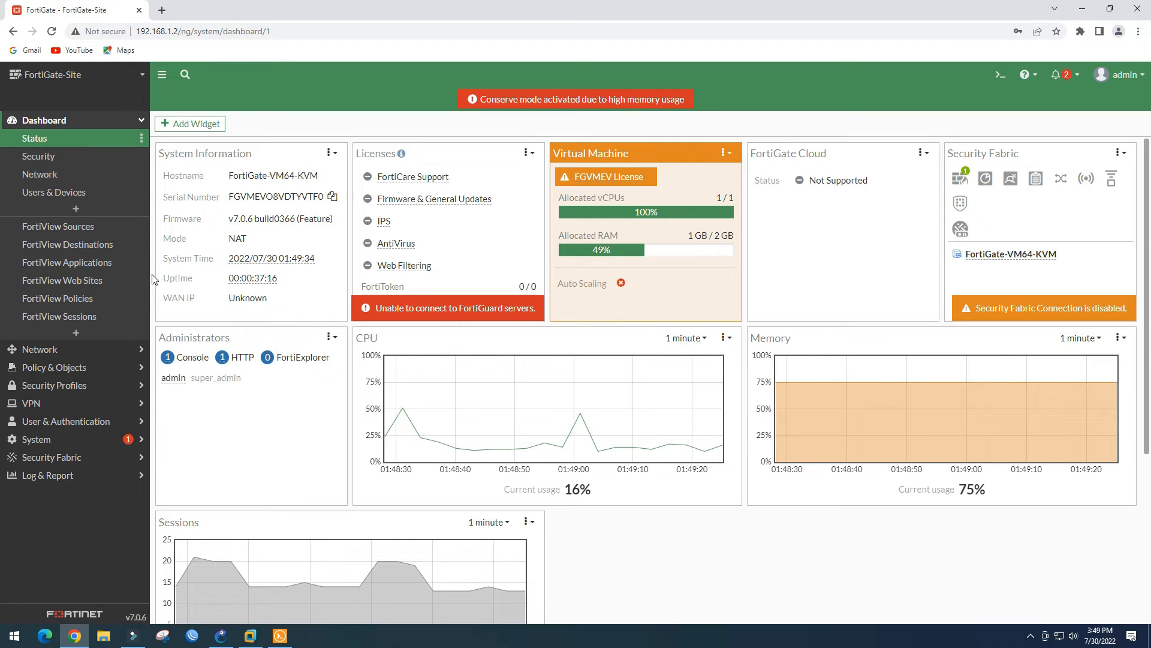
# Under Network > Interfaces, edit port1 to have alias WAN and role WAN
pyautogui.click(82, 350)
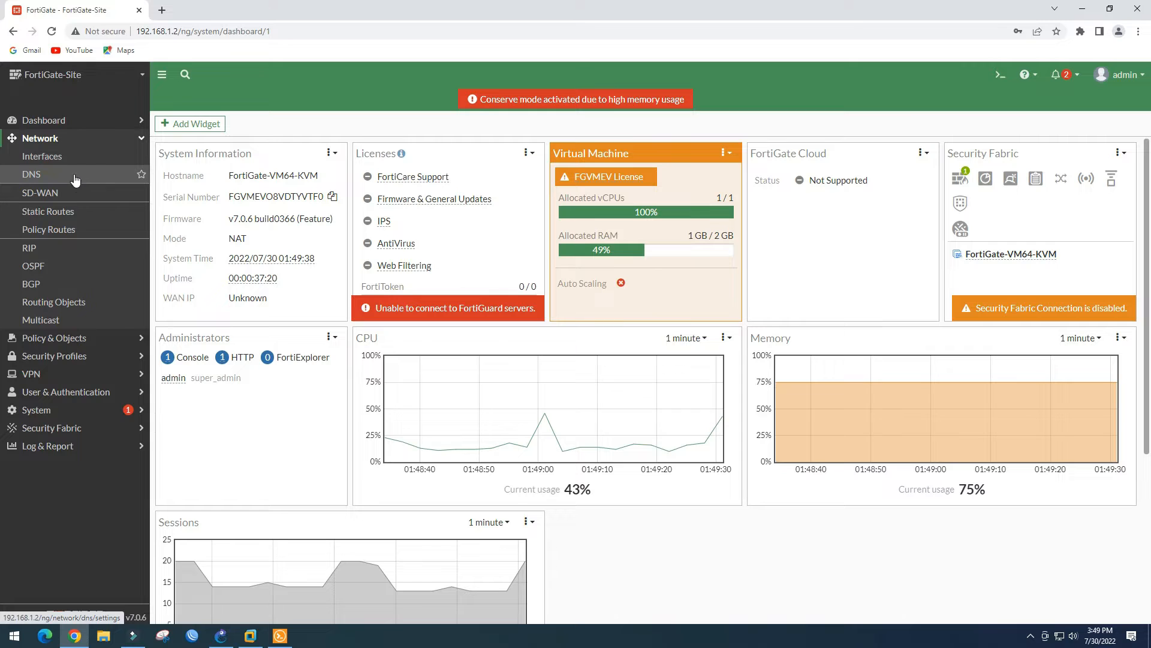
pyautogui.click(73, 166)
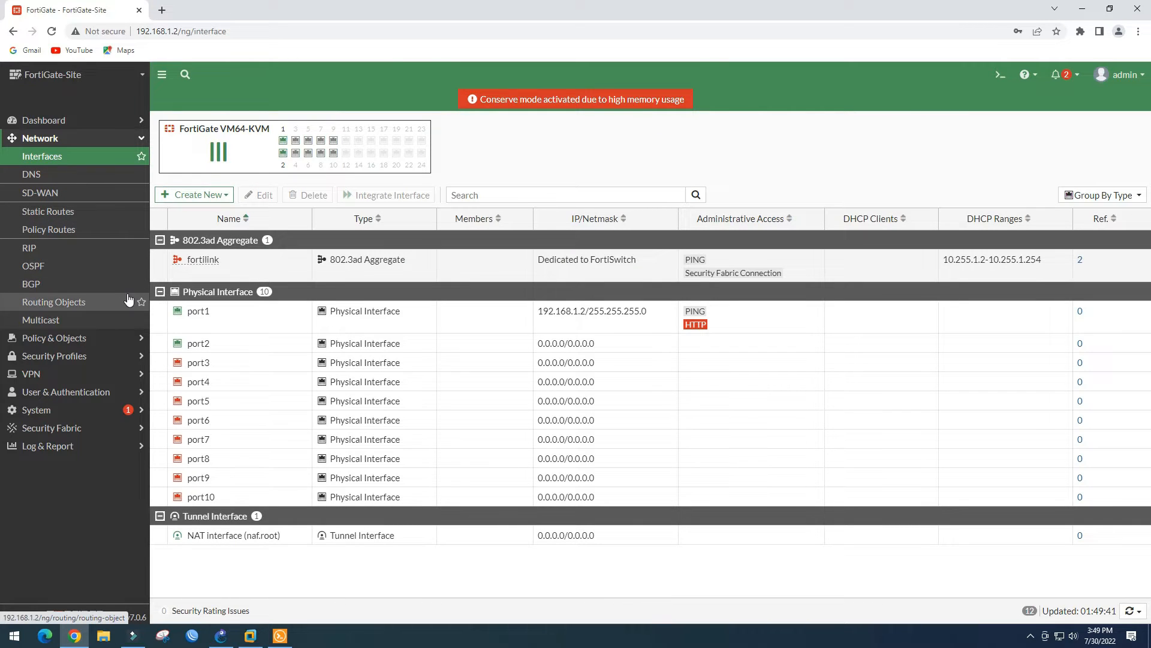
pyautogui.click(247, 315)
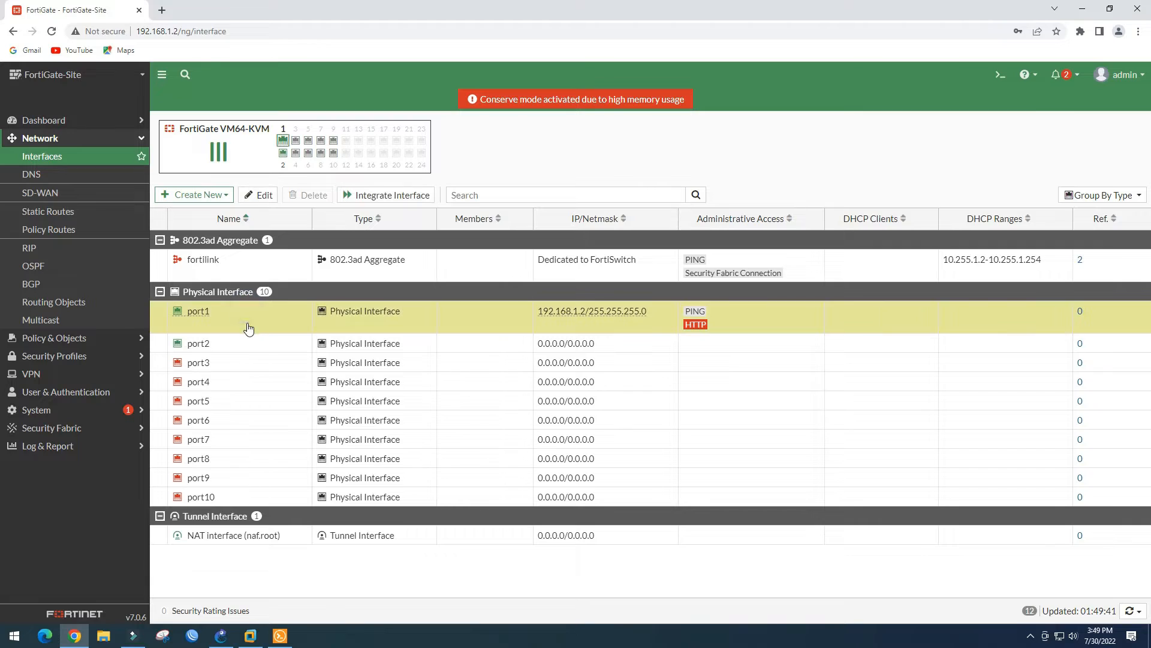
pyautogui.click(260, 193)
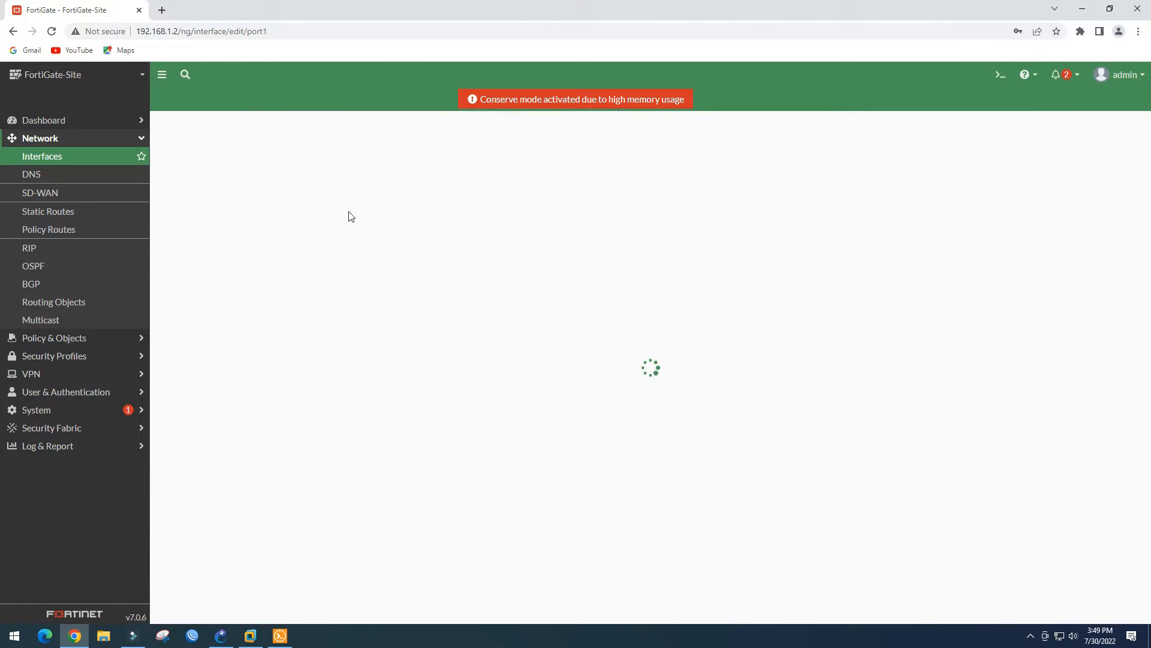
pyautogui.click(270, 168)
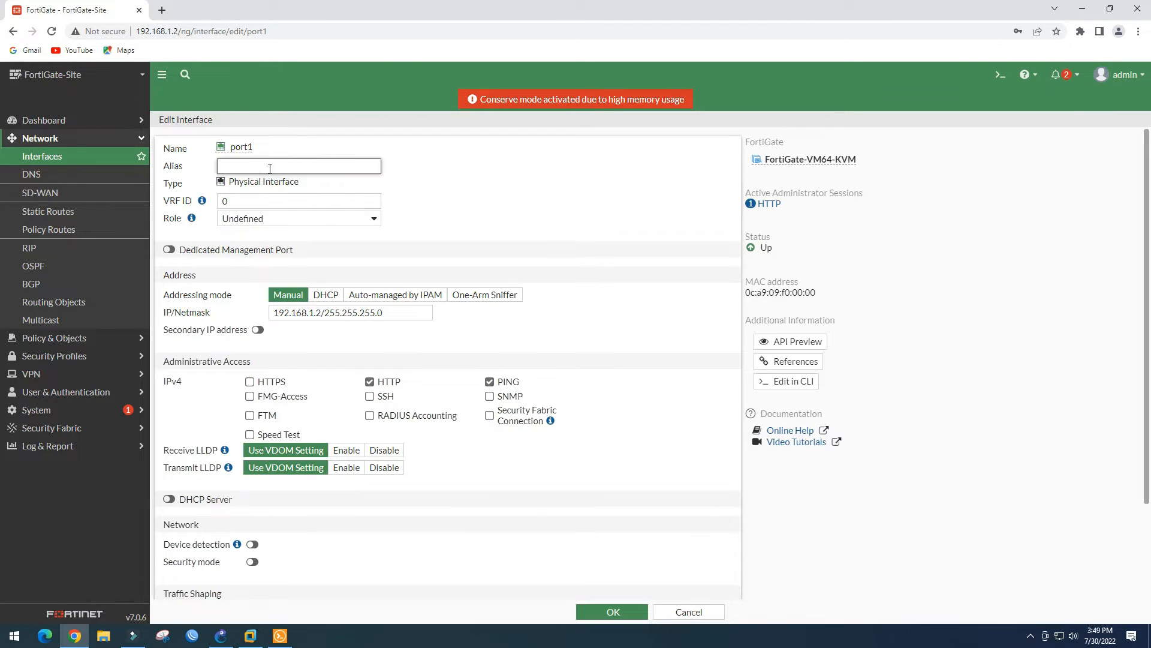
pyautogui.write('WAN')
pyautogui.click(444, 169)
pyautogui.click(363, 222)
pyautogui.click(291, 243)
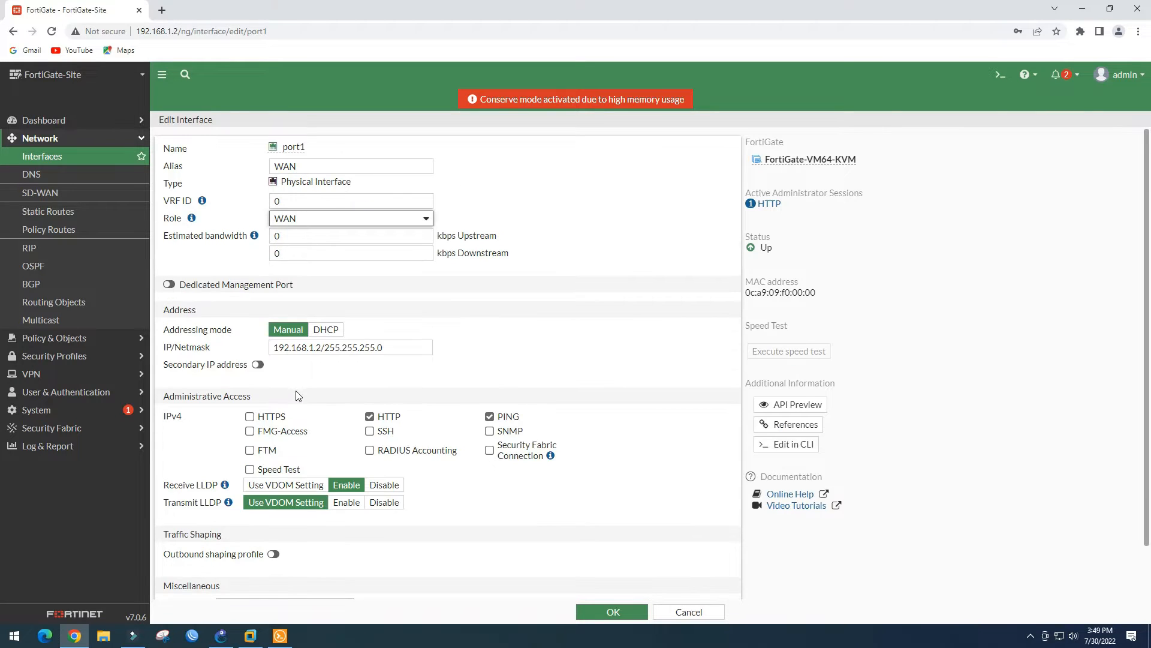
pyautogui.click(601, 609)
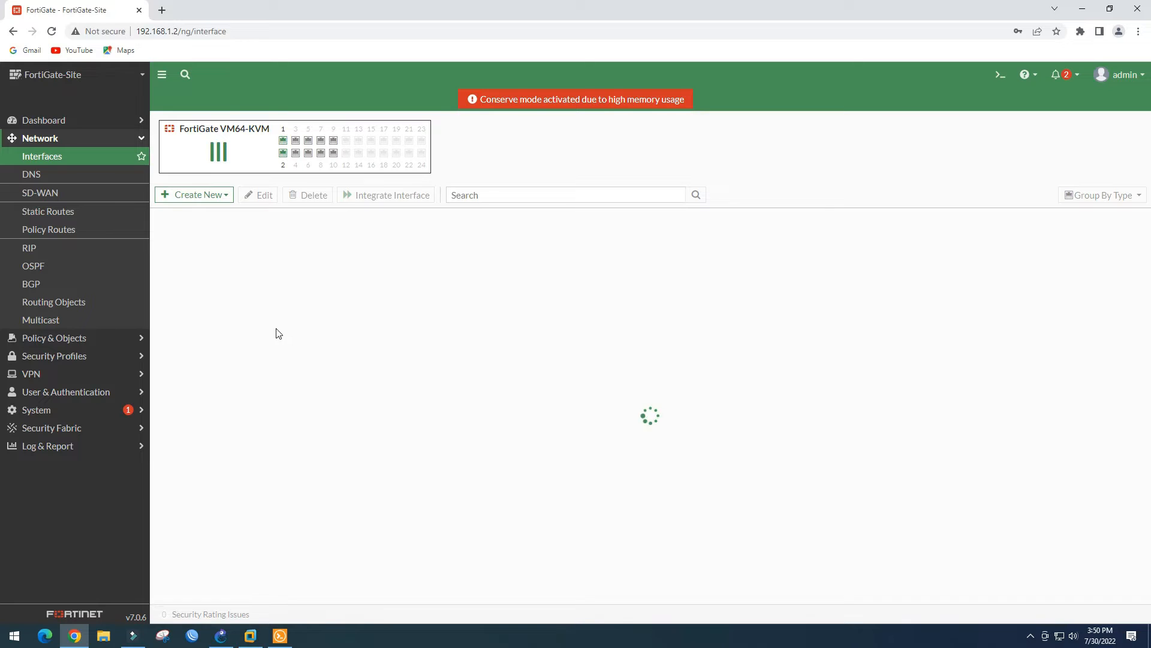
# Create vlan40 on port2 with VLAN ID 40, 192.168.40.1/24, ping allowed and DHCP server
pyautogui.click(232, 312)
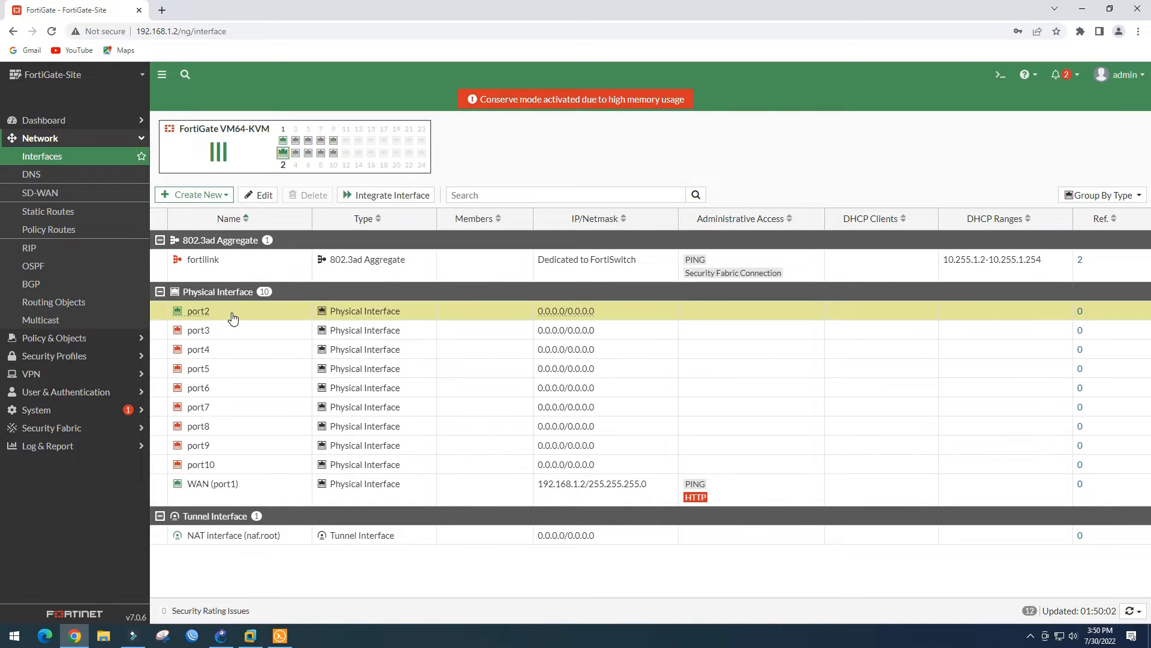
pyautogui.click(194, 195)
pyautogui.click(192, 215)
pyautogui.write('vlan40')
pyautogui.click(383, 218)
pyautogui.click(280, 250)
pyautogui.click(296, 338)
pyautogui.write('192.168.40.1/24')
pyautogui.moveTo(419, 336); pyautogui.dragTo(319, 333)
pyautogui.hotkey('ctrl', 'c')
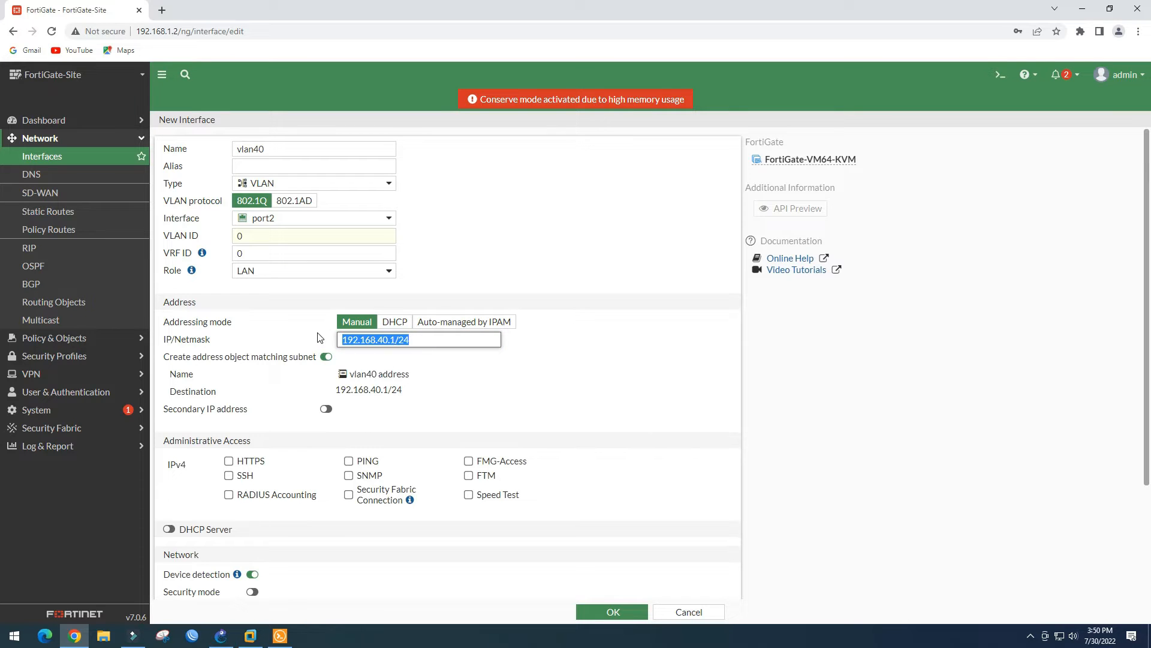
pyautogui.click(504, 389)
pyautogui.click(349, 462)
pyautogui.click(168, 529)
pyautogui.scroll(-3, 174, 525)
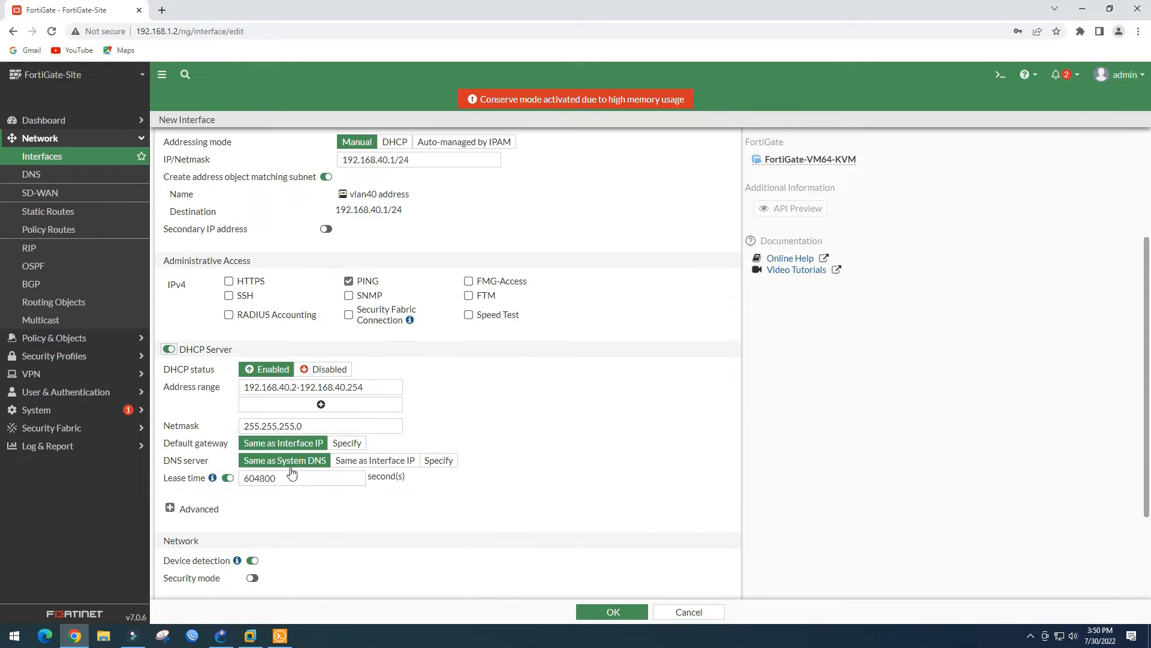
pyautogui.click(626, 616)
pyautogui.moveTo(244, 237); pyautogui.dragTo(215, 241)
pyautogui.write('40')
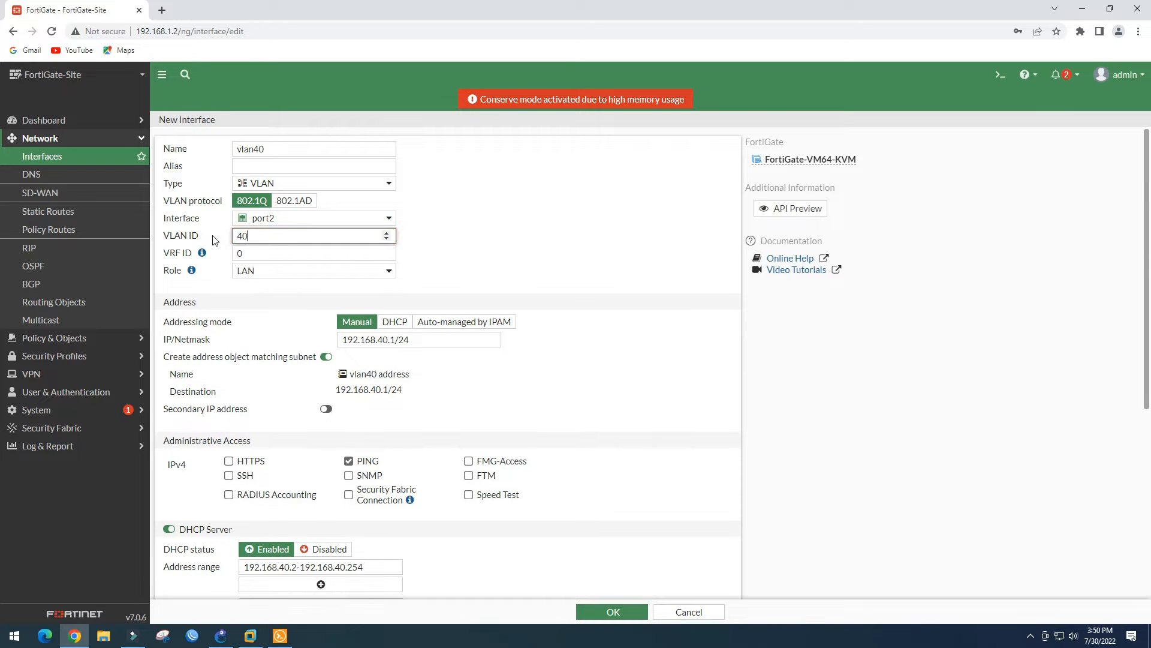
pyautogui.click(612, 611)
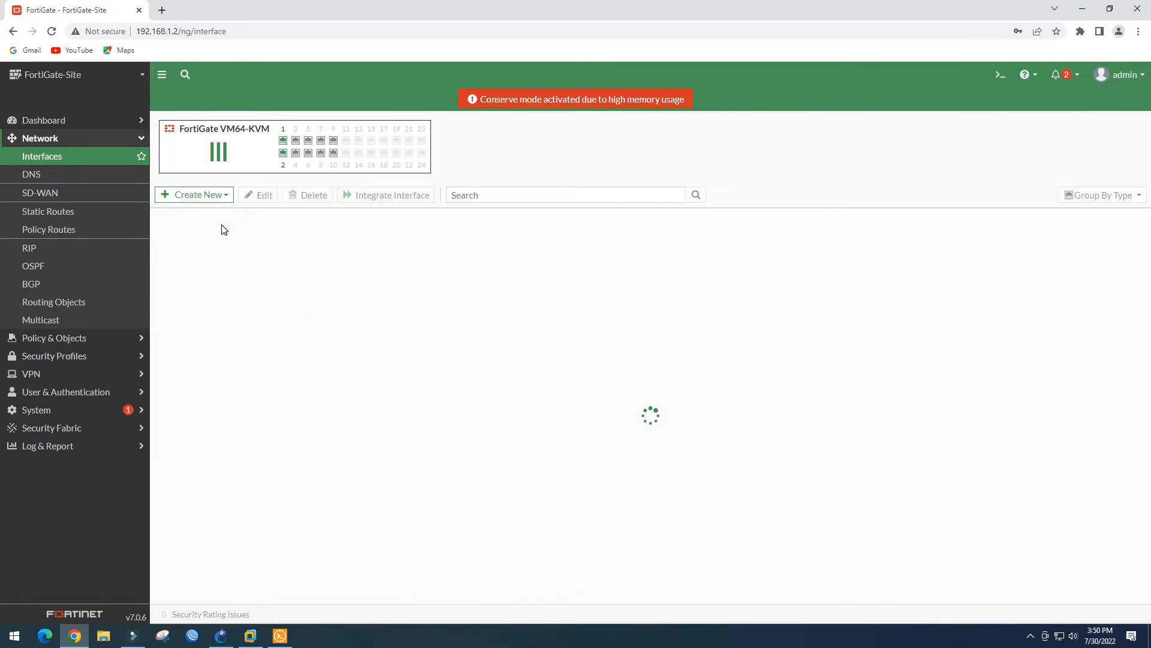
# Create vlan50 on port2 with VLAN ID 50, 192.168.50.1/24, ping allowed and DHCP server
pyautogui.click(219, 198)
pyautogui.click(274, 148)
pyautogui.write('vlan50')
pyautogui.click(288, 222)
pyautogui.click(278, 268)
pyautogui.moveTo(250, 237); pyautogui.dragTo(201, 235)
pyautogui.write('50')
pyautogui.click(464, 227)
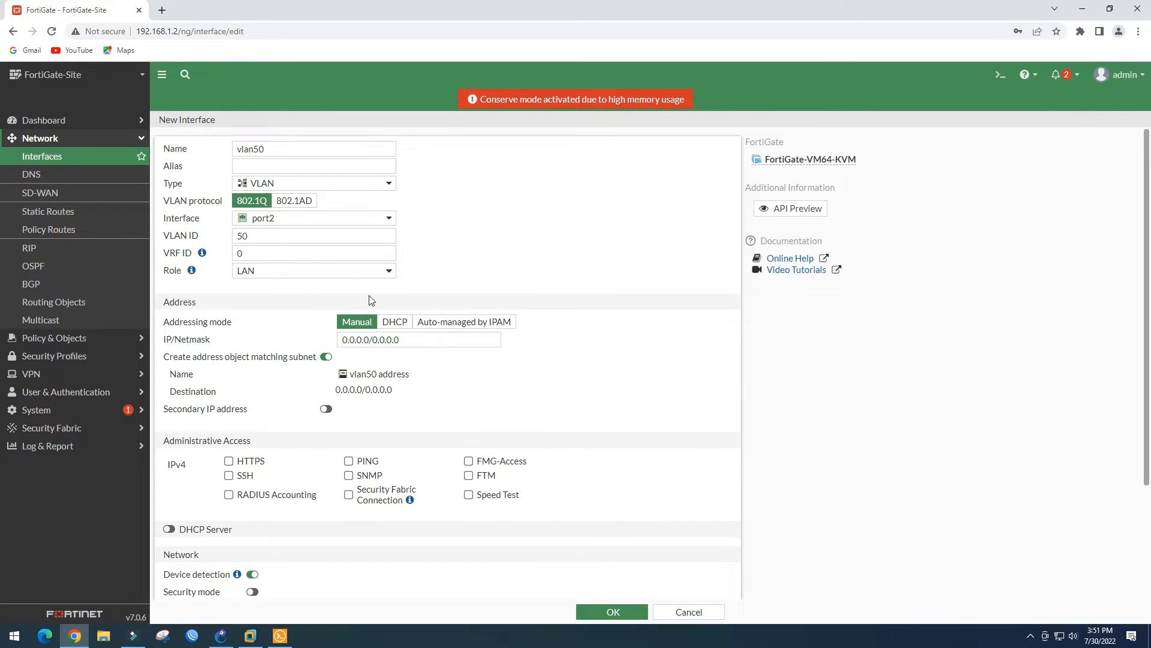
pyautogui.tripleClick(343, 336)
pyautogui.write('192.168.50.1/24')
pyautogui.click(491, 372)
pyautogui.click(349, 461)
pyautogui.scroll(-3, 174, 411)
pyautogui.click(171, 408)
pyautogui.scroll(-2, 390, 510)
pyautogui.click(613, 611)
# Create vlan60 on port2 with VLAN ID 60, 192.168.60.1/24, ping and DHCP, then expand port2
pyautogui.click(194, 194)
pyautogui.click(195, 217)
pyautogui.click(259, 150)
pyautogui.write('v')
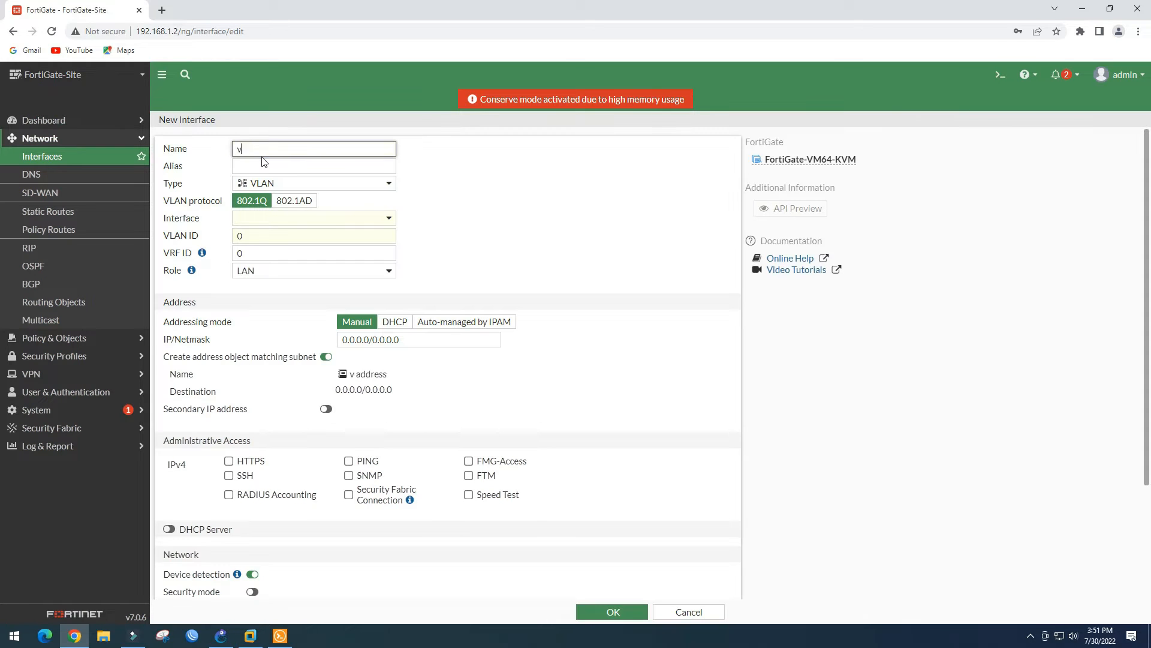
pyautogui.write('lan60')
pyautogui.click(297, 219)
pyautogui.click(285, 268)
pyautogui.click(270, 236)
pyautogui.press('BackSpace')
pyautogui.write('60')
pyautogui.click(483, 230)
pyautogui.click(386, 340)
pyautogui.hotkey('ctrl', 'v')
pyautogui.click(384, 341)
pyautogui.press('BackSpace')
pyautogui.write('6')
pyautogui.click(505, 388)
pyautogui.click(349, 462)
pyautogui.scroll(-1, 335, 462)
pyautogui.click(170, 470)
pyautogui.scroll(-3, 336, 480)
pyautogui.click(602, 611)
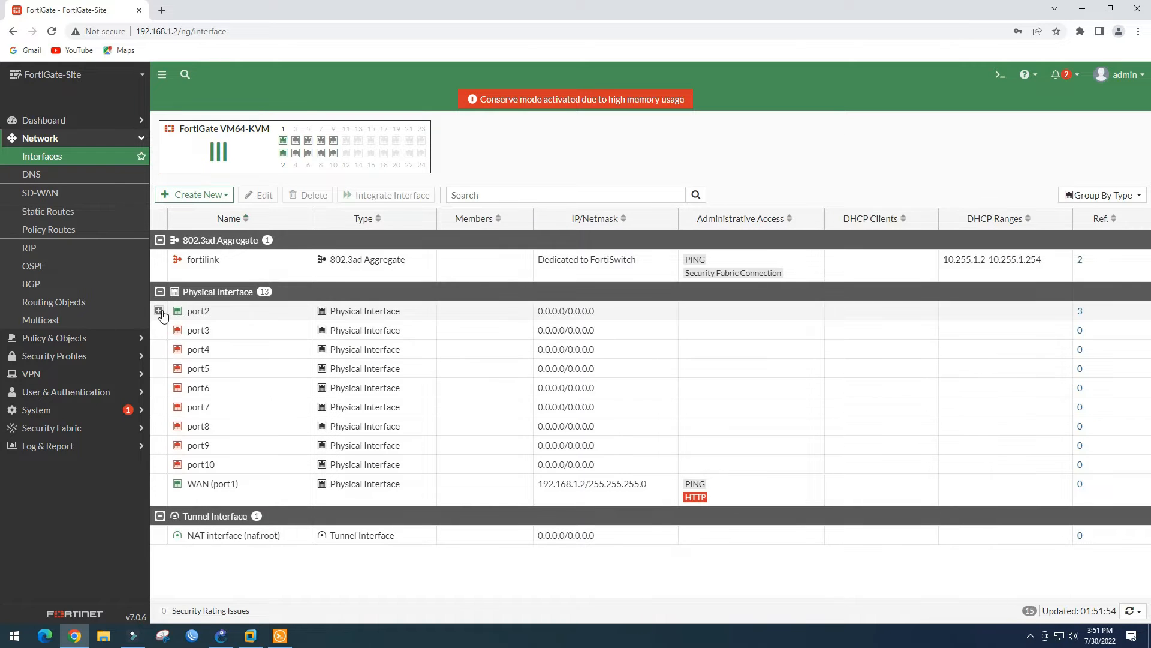
pyautogui.click(159, 311)
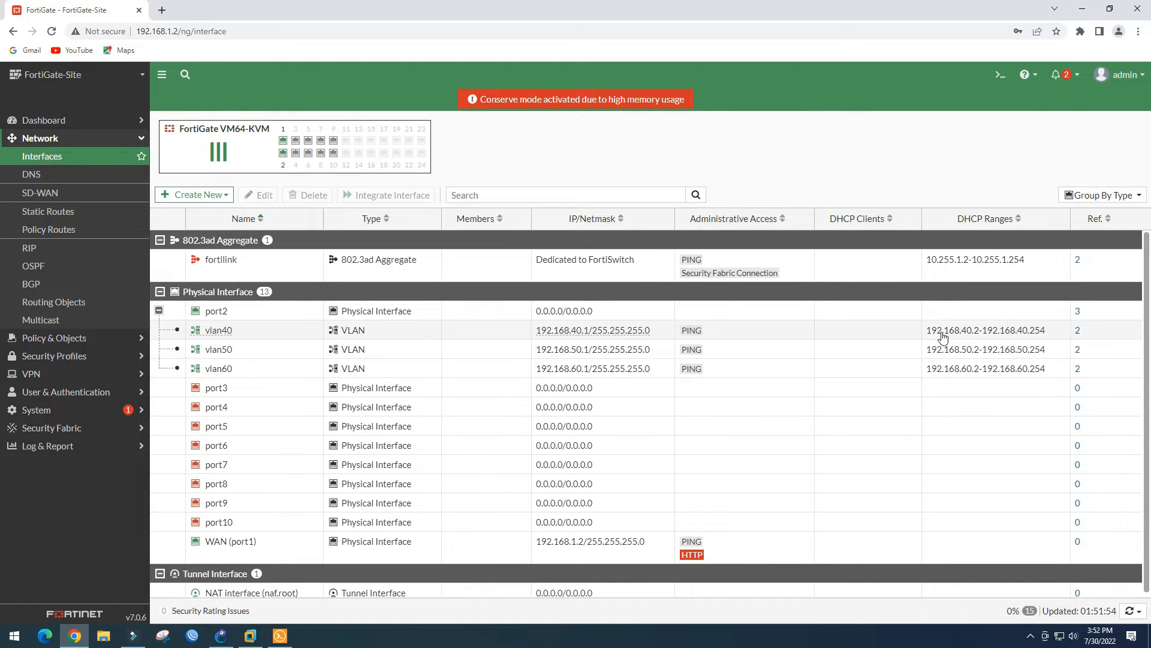
# Create zone local-lan allowing intra-zone traffic, with members vlan40, vlan50 and vlan60
pyautogui.click(194, 195)
pyautogui.click(174, 227)
pyautogui.write('local-lan')
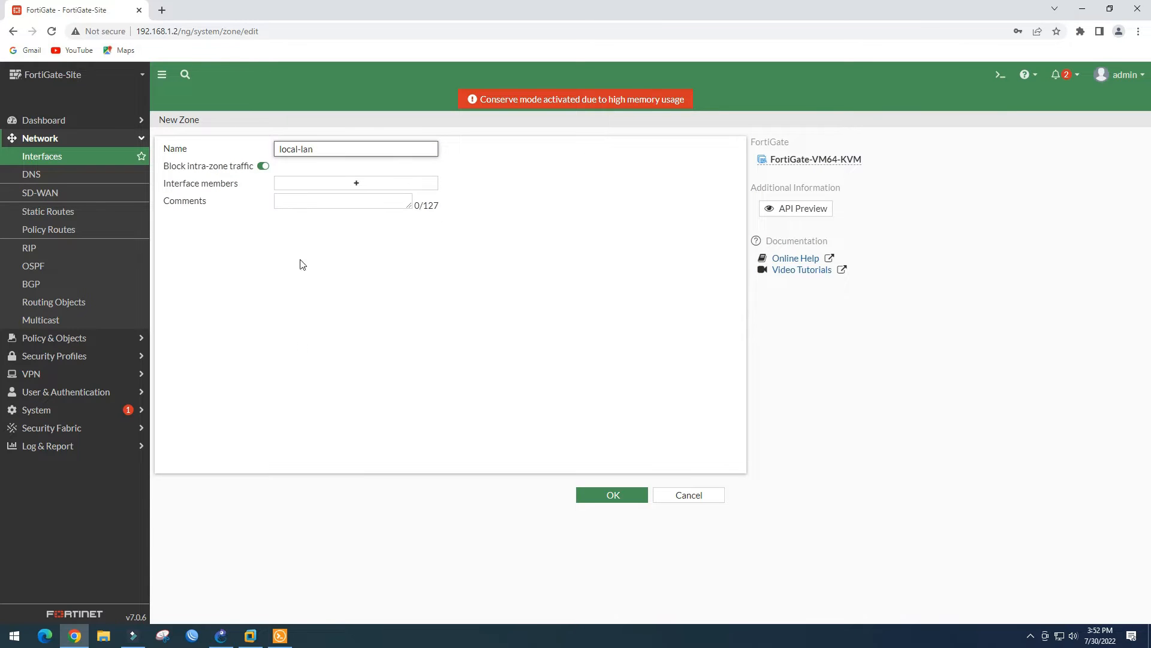
pyautogui.click(263, 165)
pyautogui.click(357, 183)
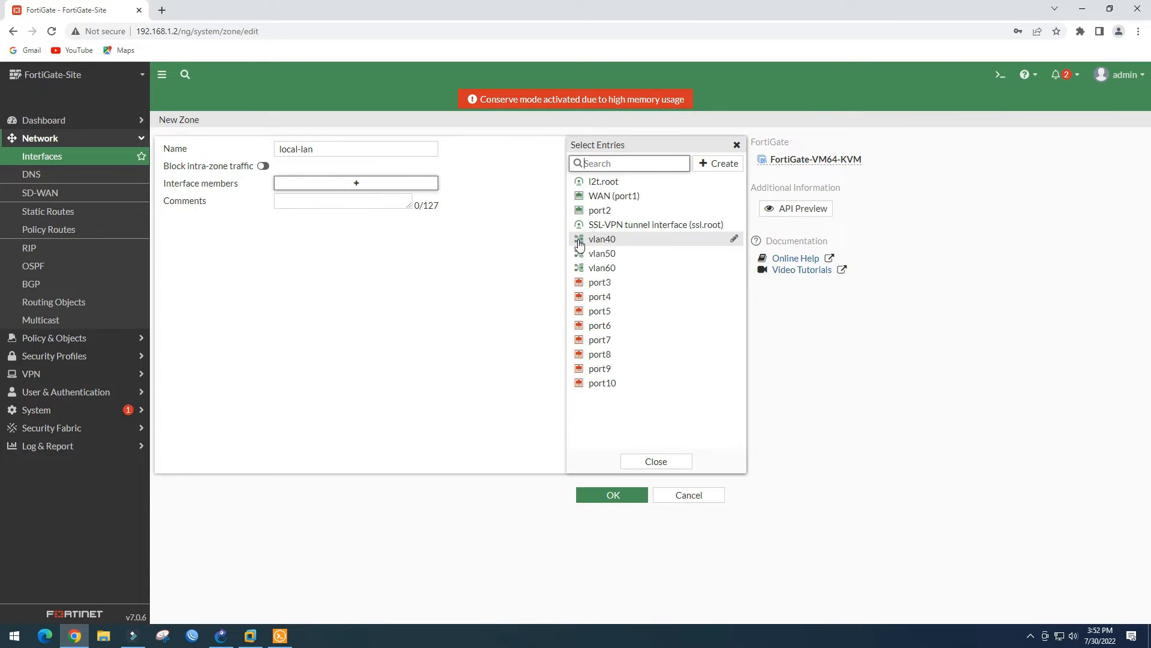
pyautogui.click(602, 239)
pyautogui.click(601, 253)
pyautogui.click(617, 268)
pyautogui.click(620, 496)
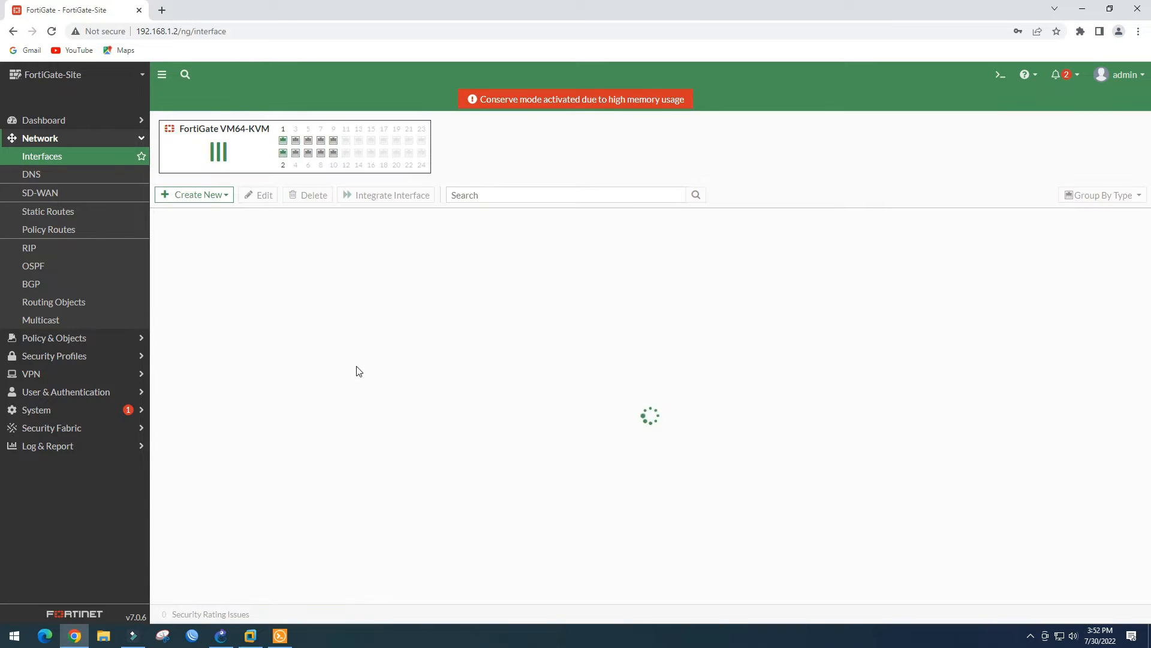
pyautogui.scroll(-1, 186, 572)
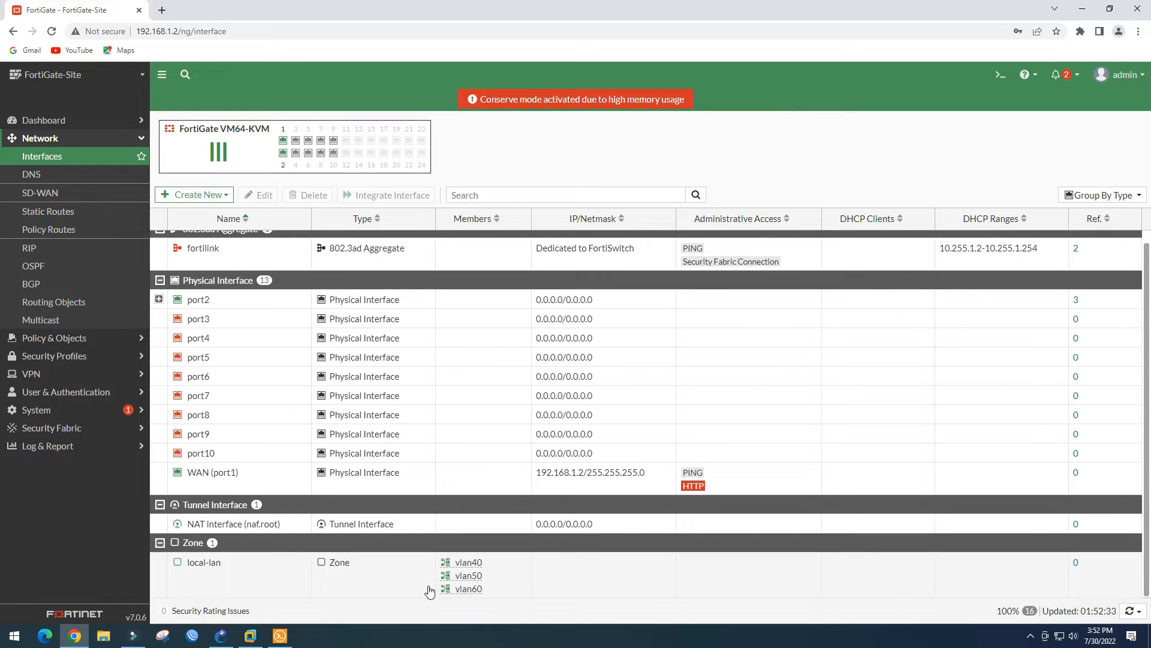
pyautogui.click(220, 636)
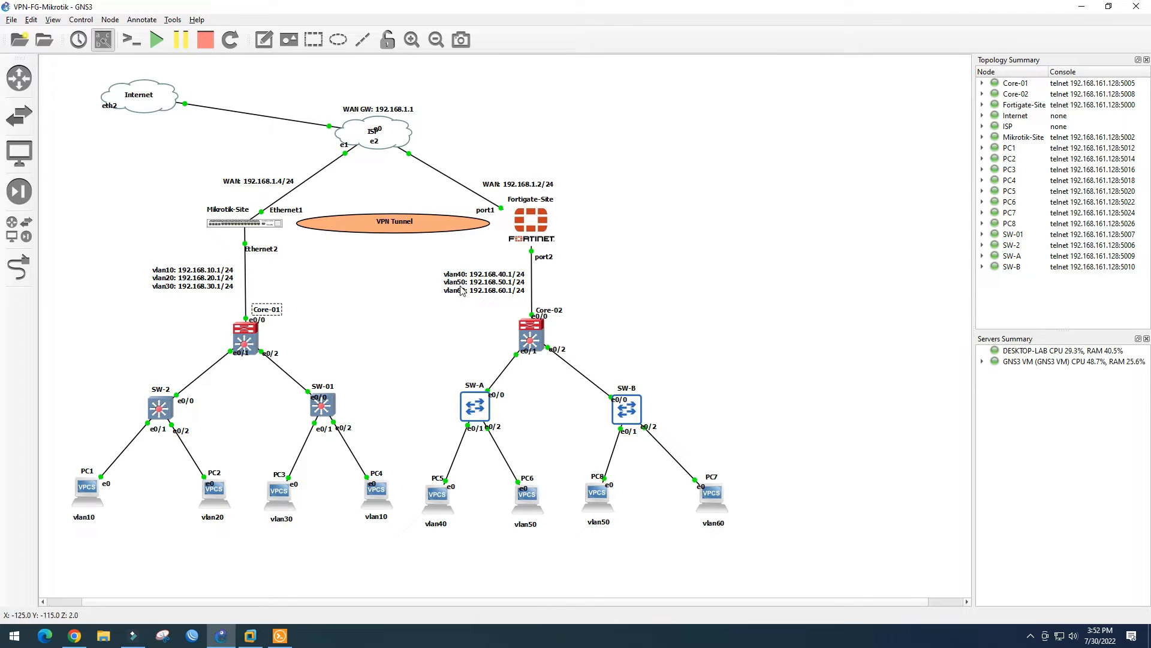
pyautogui.click(73, 635)
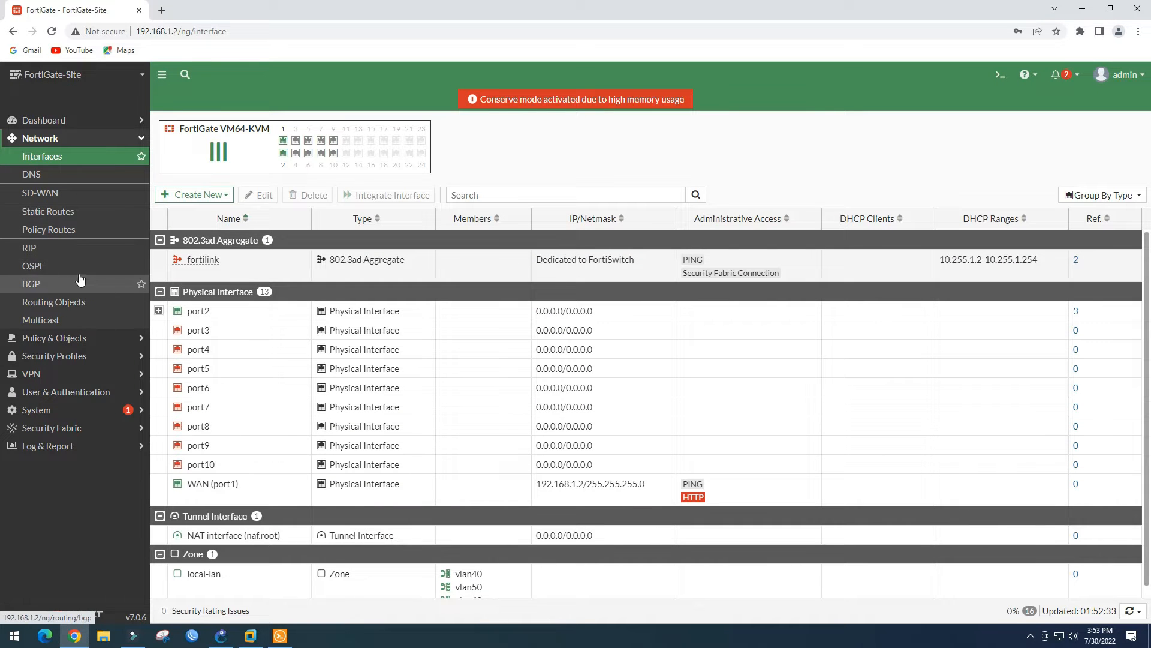
# Add a static default route via gateway 192.168.1.1 on WAN (port1)
pyautogui.click(60, 212)
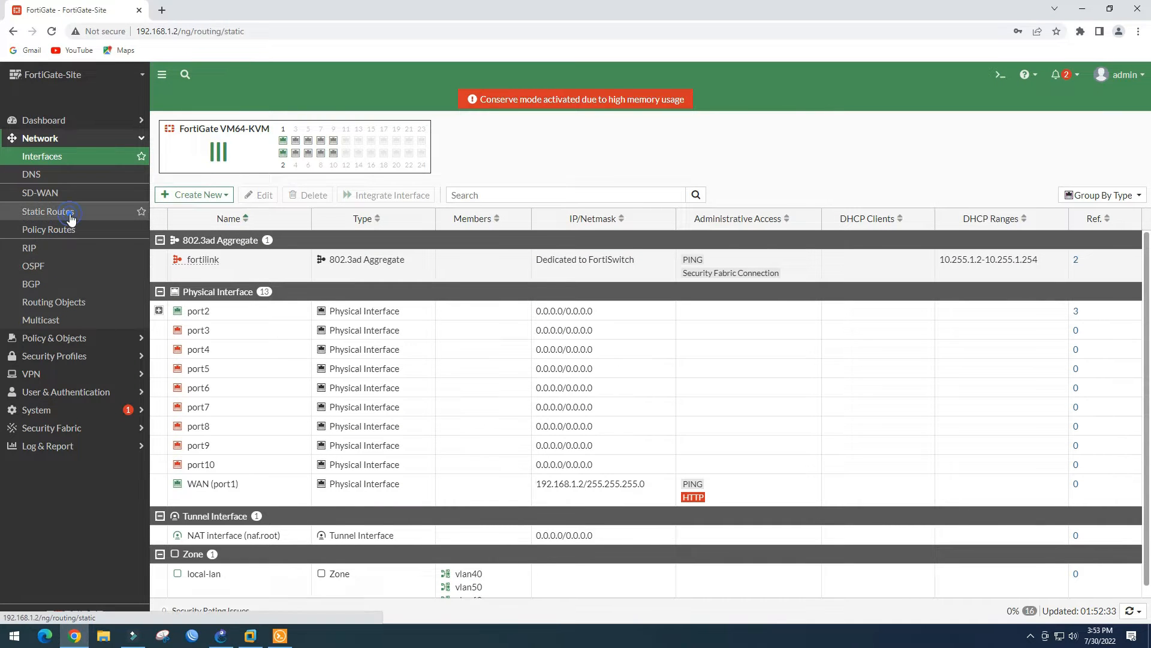
pyautogui.click(191, 124)
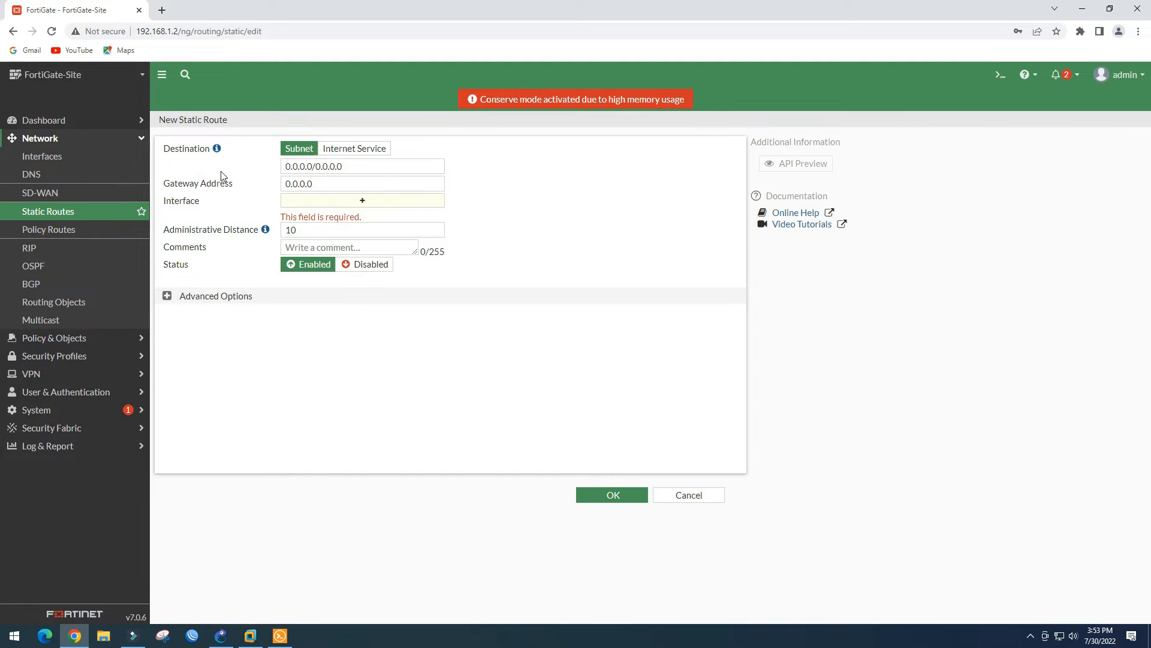
pyautogui.click(322, 180)
pyautogui.write('192.16')
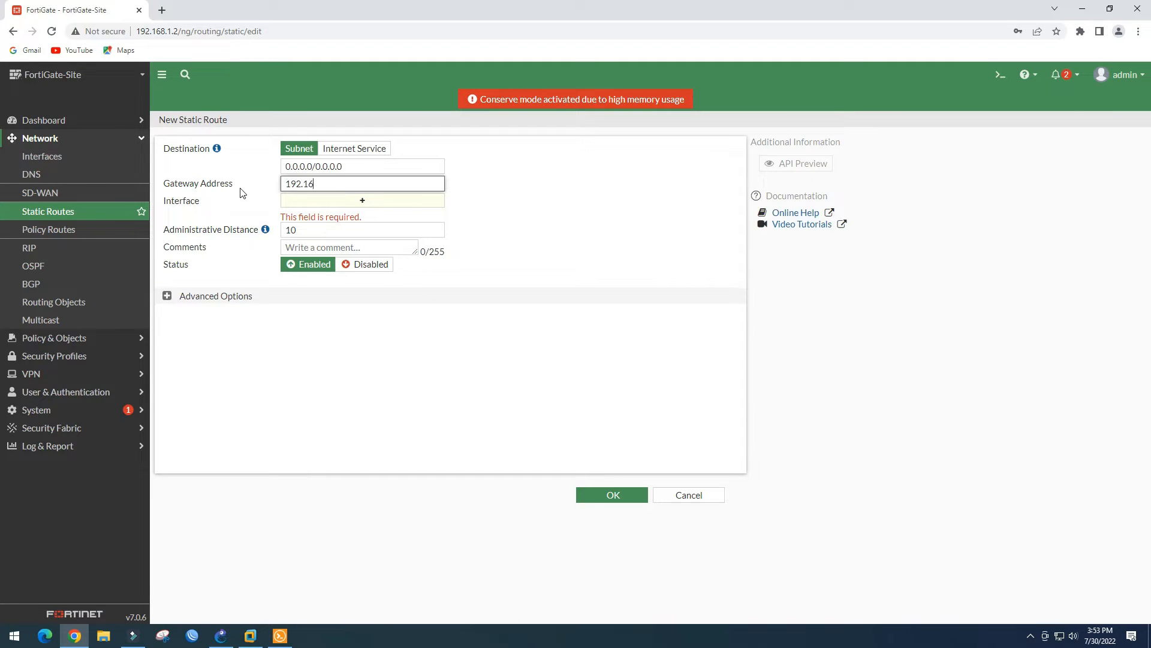
pyautogui.write('8.1.1')
pyautogui.click(498, 217)
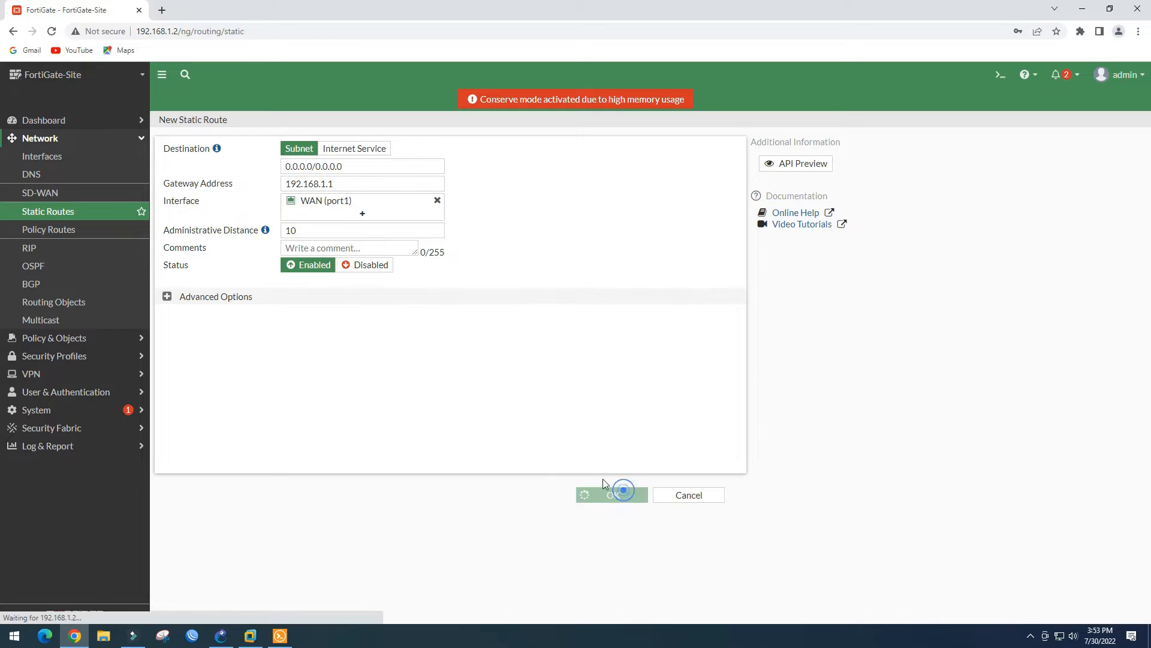
pyautogui.click(613, 494)
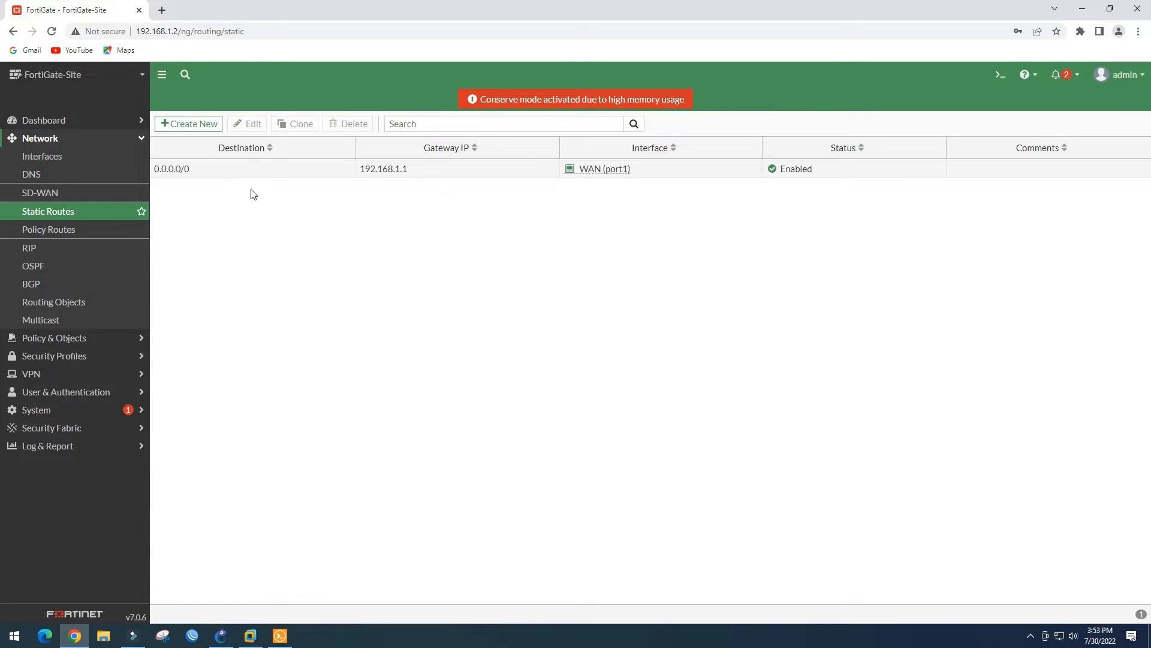
# Run 'execute ping 1.1.1.1' in the FortiGate CLI console to confirm replies
pyautogui.click(1000, 74)
pyautogui.write('execute ping 1.1.1.1')
pyautogui.press('Return')
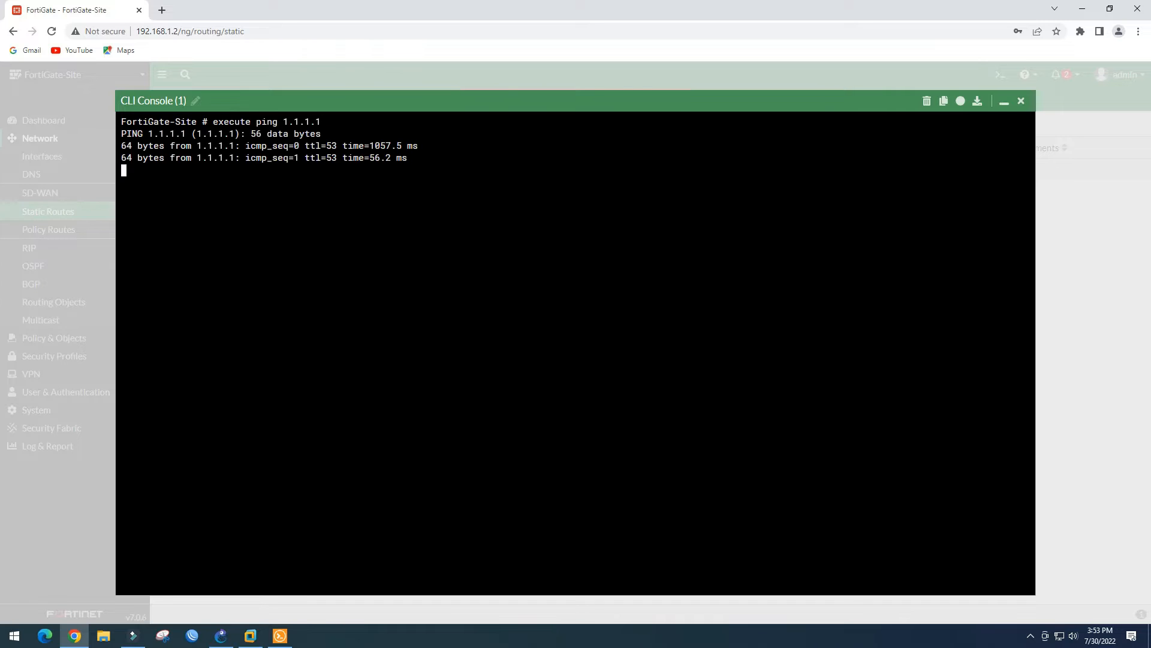
pyautogui.click(1021, 101)
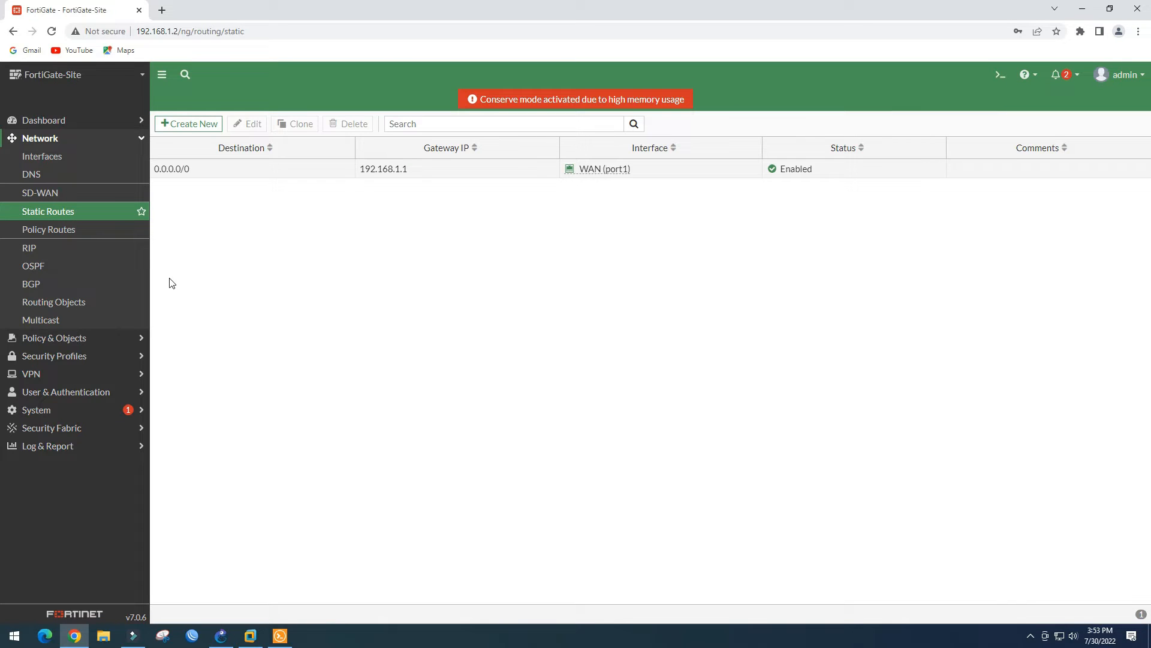
# Start a new firewall policy named allow-internet from local-lan to WAN (port1)
pyautogui.click(66, 338)
pyautogui.click(66, 174)
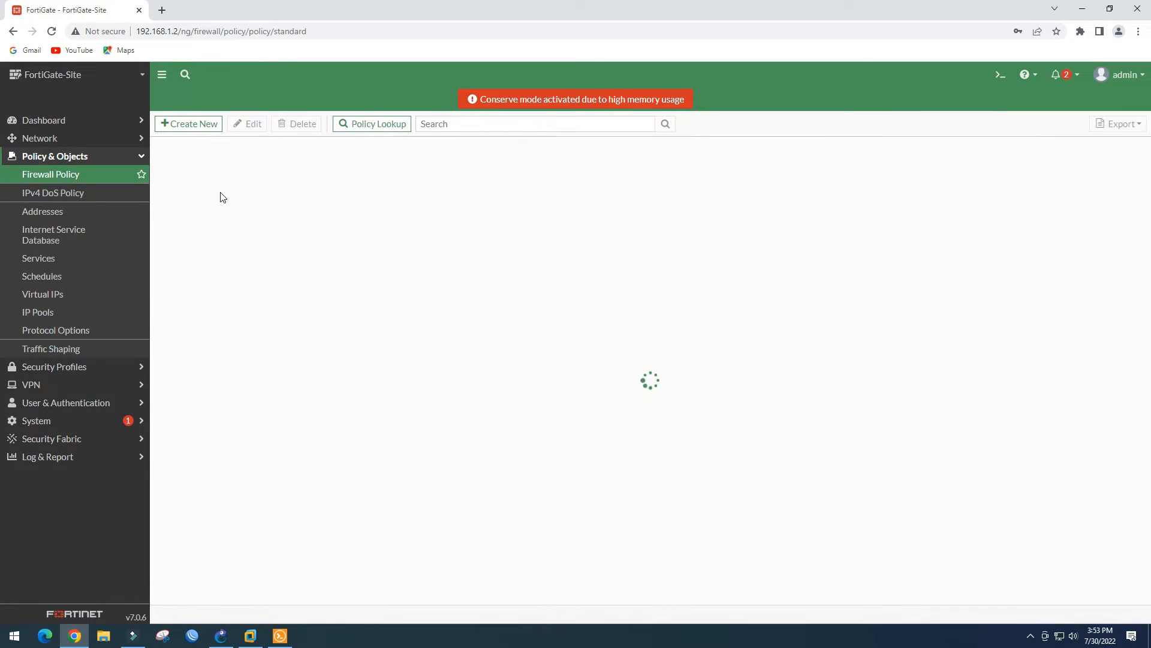
pyautogui.click(187, 124)
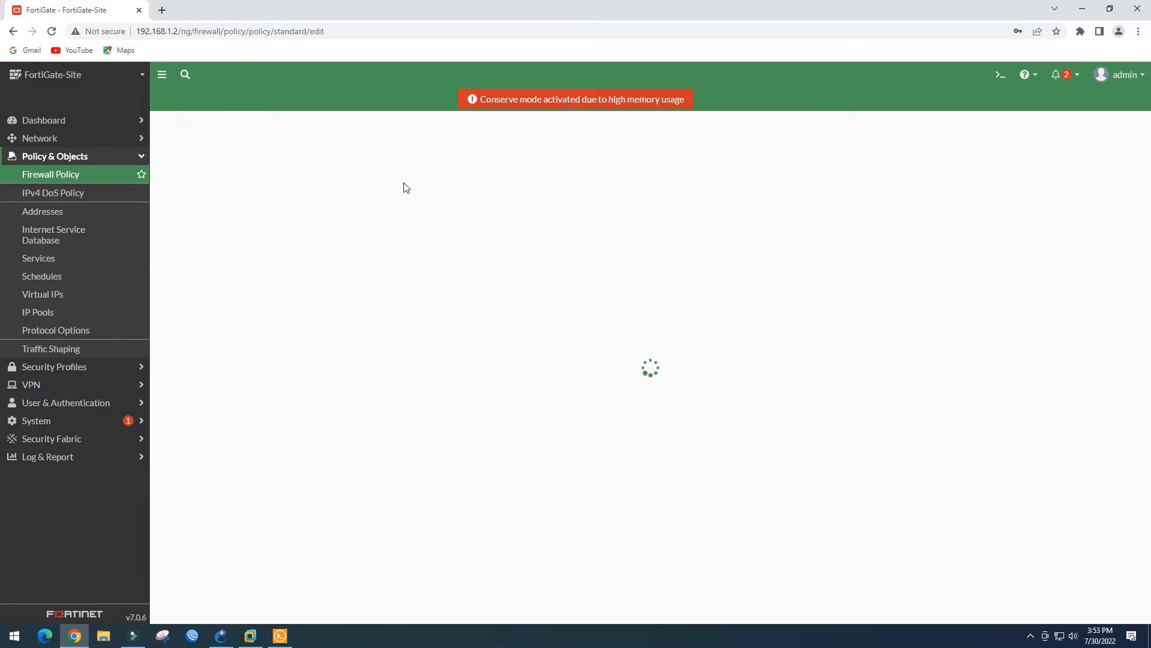
pyautogui.click(310, 159)
pyautogui.write('allow-')
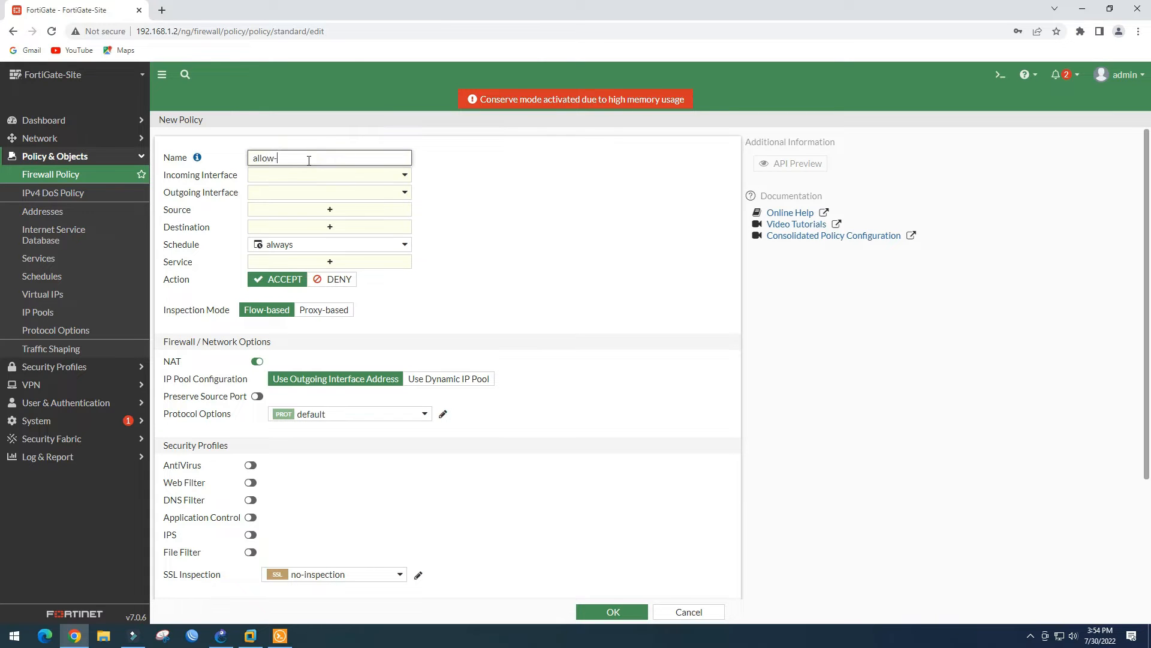
pyautogui.write('internet')
pyautogui.click(356, 175)
pyautogui.click(295, 230)
pyautogui.click(352, 192)
pyautogui.click(309, 256)
# Set source and destination to all and service ALL, save the policy, and return to GNS3
pyautogui.click(336, 210)
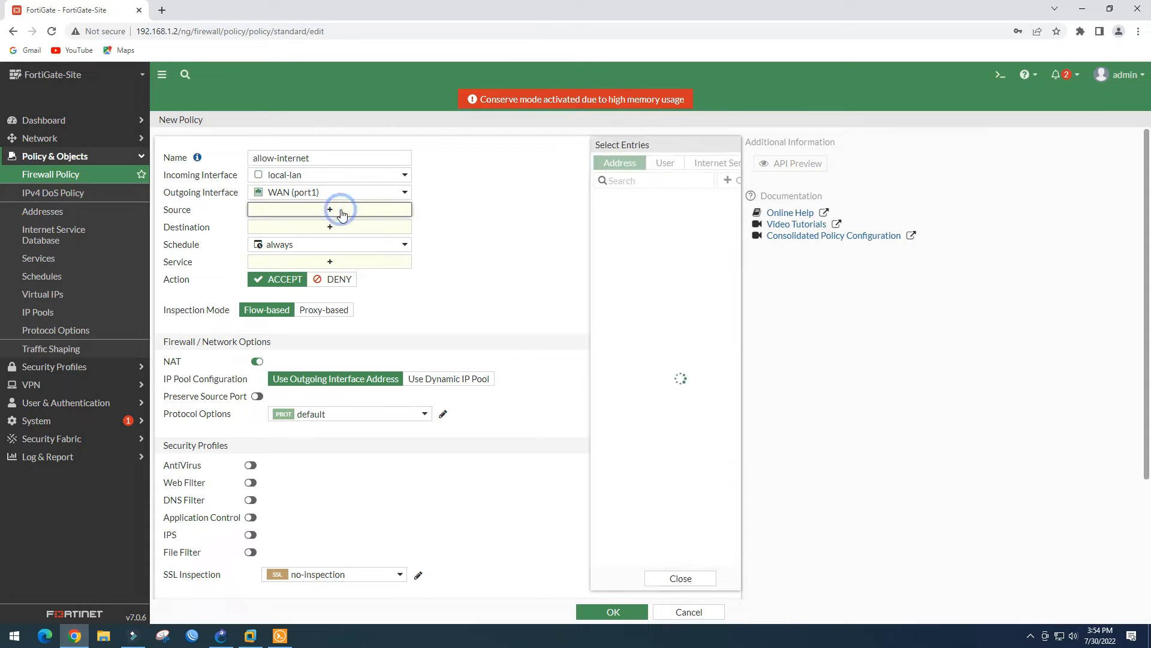
pyautogui.click(590, 215)
pyautogui.click(360, 237)
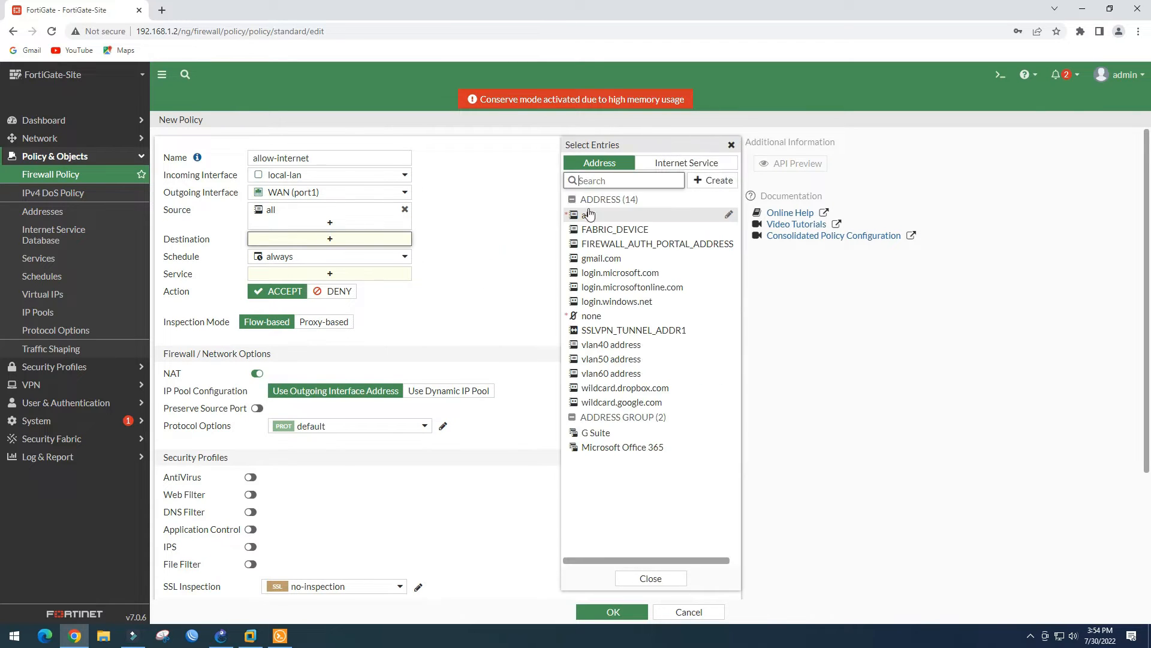
pyautogui.click(590, 214)
pyautogui.click(367, 286)
pyautogui.click(591, 213)
pyautogui.click(473, 280)
pyautogui.scroll(-4, 479, 311)
pyautogui.click(613, 610)
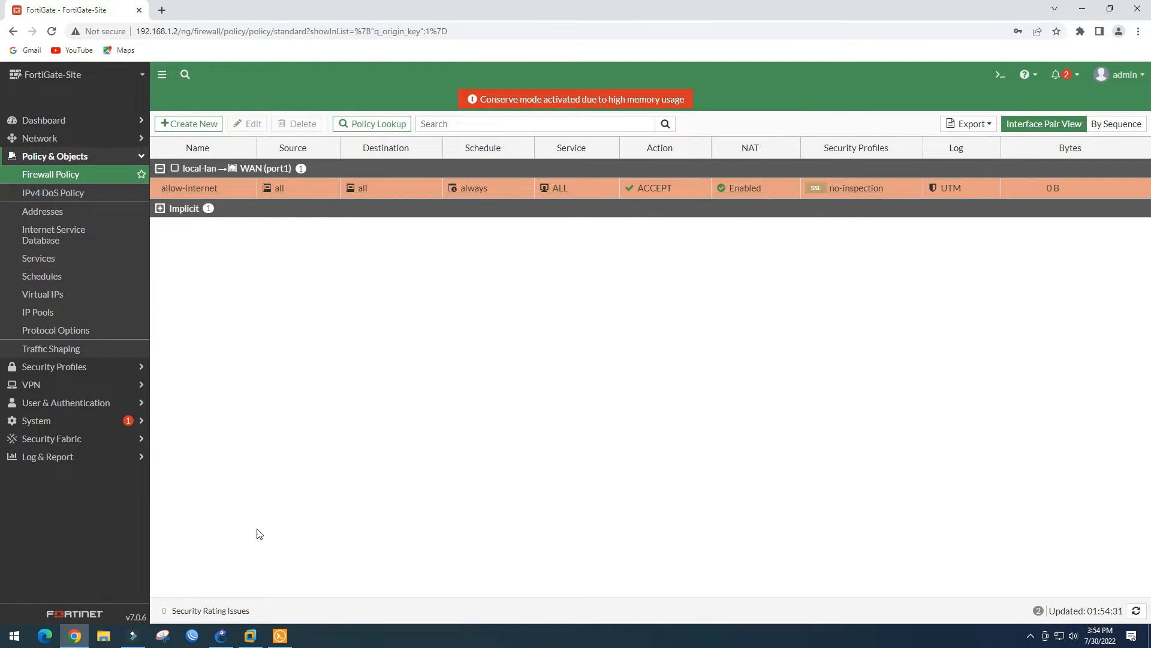
pyautogui.click(221, 635)
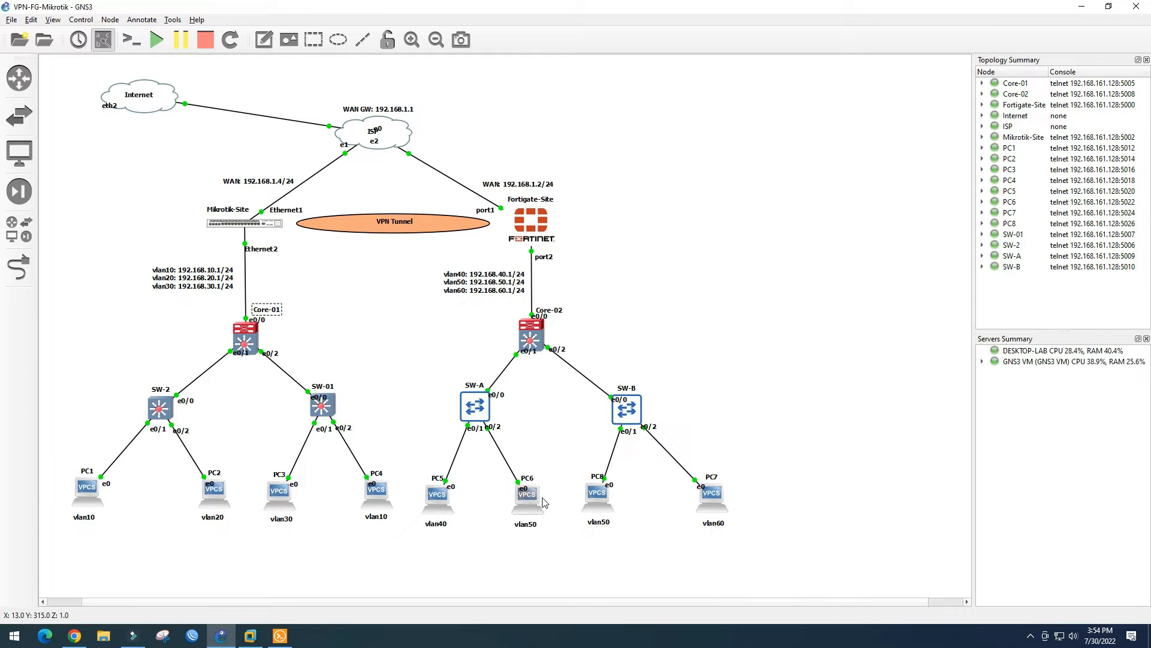
pyautogui.moveTo(539, 503)
pyautogui.click(380, 128)
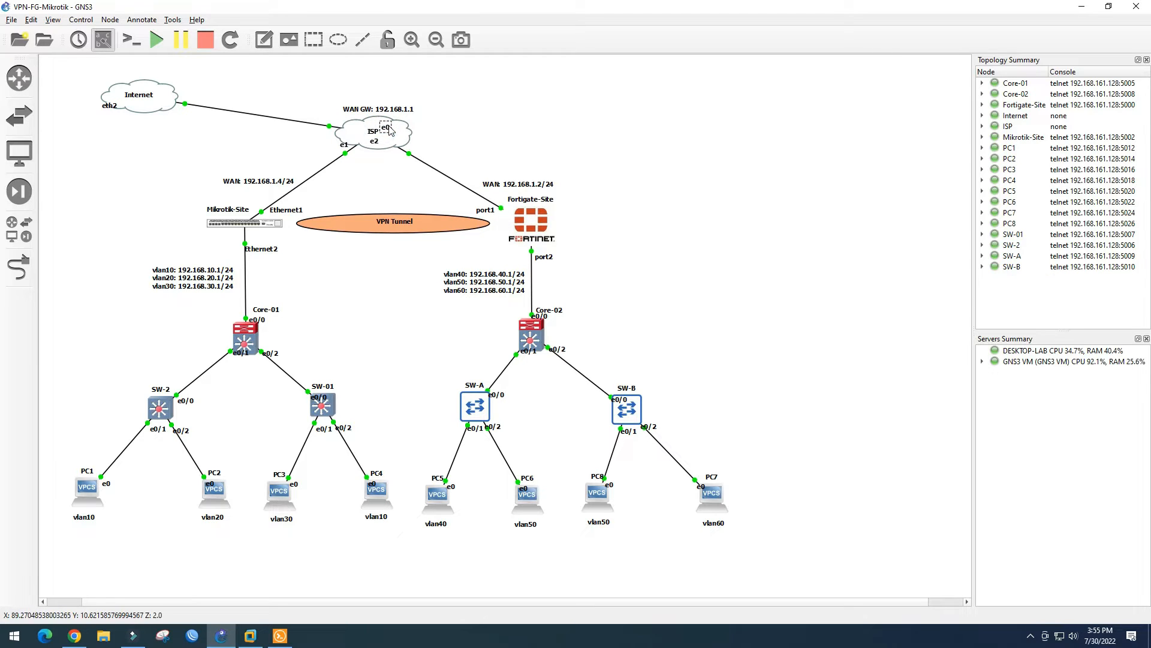
# On Core-02, enter configuration mode and select interface range Et0/0–Et0/2
pyautogui.click(463, 120)
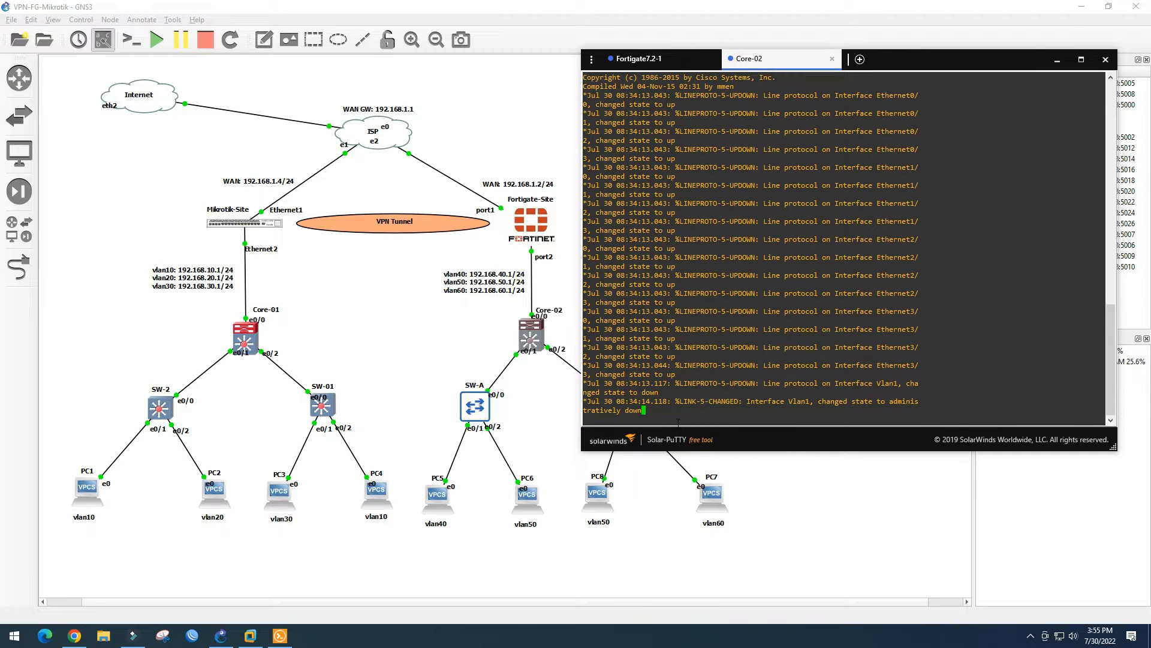
pyautogui.press('Return')
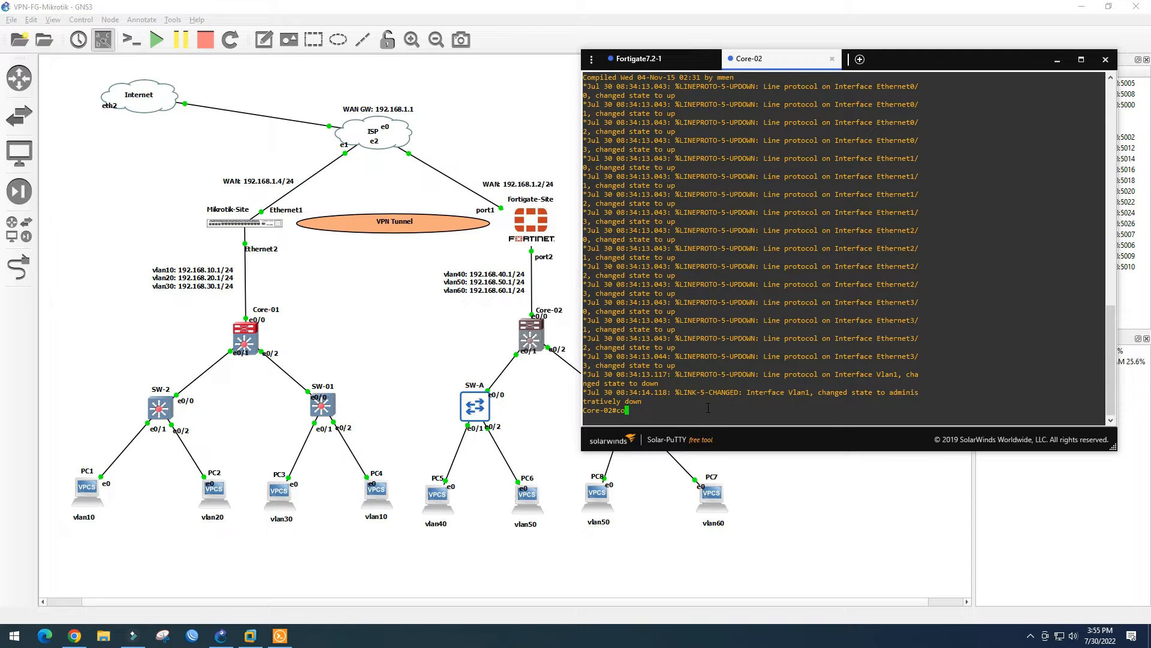
pyautogui.write('conf t')
pyautogui.press('Return')
pyautogui.write('int rang')
pyautogui.press('Tab')
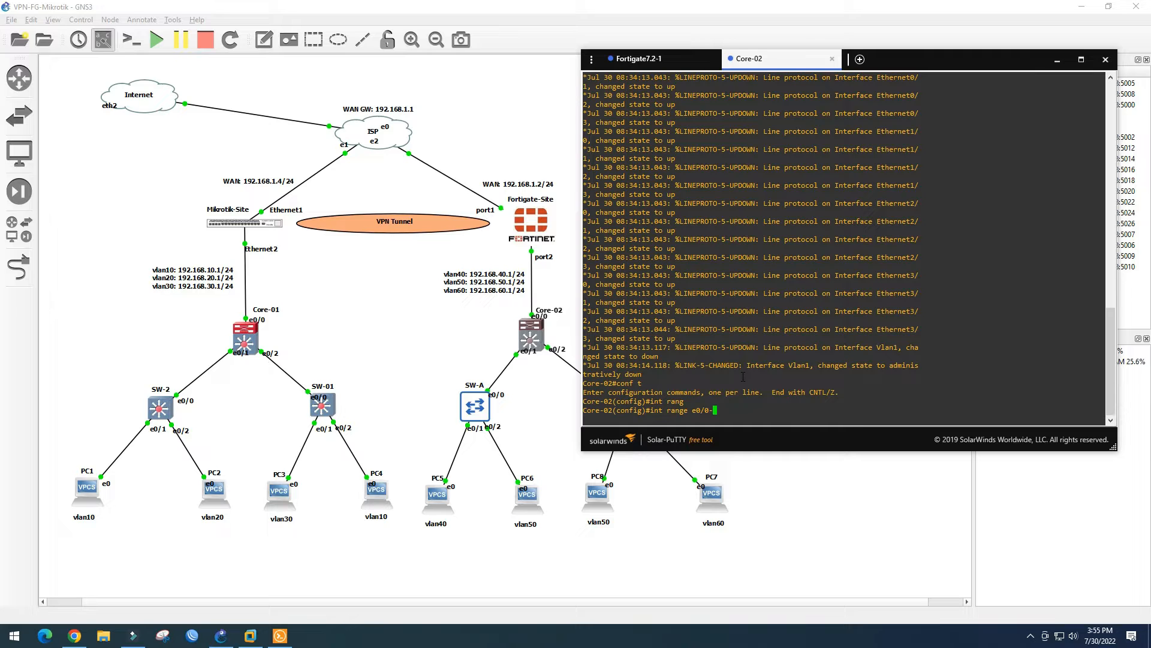
pyautogui.press('Return')
# Set dot1q trunk encapsulation on Et0/0–Et0/2
pyautogui.write('swi')
pyautogui.press('Tab')
pyautogui.write('tru')
pyautogui.press('Tab')
pyautogui.write('enca')
pyautogui.press('Tab')
pyautogui.write('do')
pyautogui.press('Tab')
pyautogui.press('Return')
# Put Et0/0–Et0/2 in trunk mode and leave interface configuration
pyautogui.write('sw')
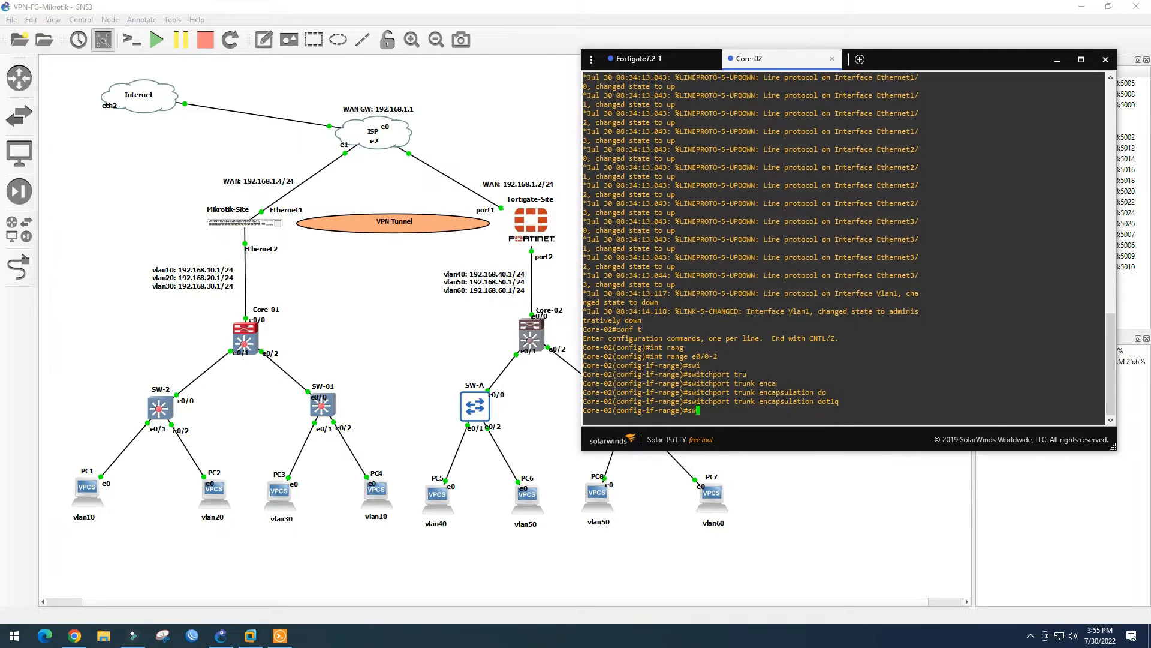
pyautogui.write('itchport mo')
pyautogui.press('Tab')
pyautogui.write('mod')
pyautogui.press('Tab')
pyautogui.write('tru')
pyautogui.press('Tab')
pyautogui.press('Return')
pyautogui.write('ex')
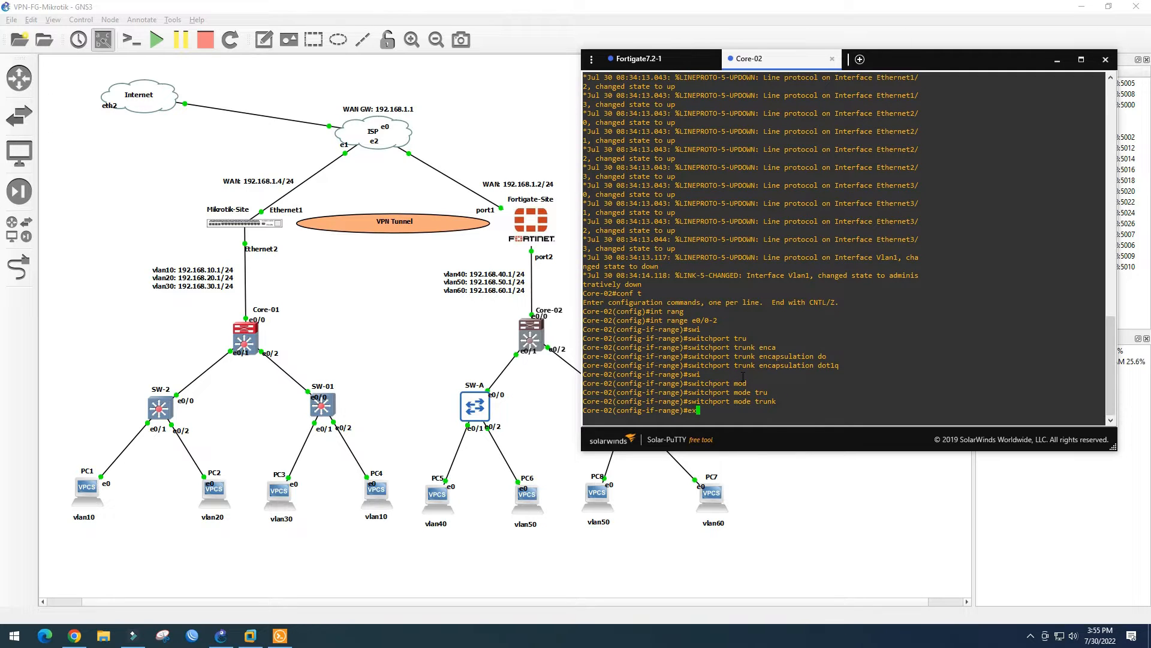
pyautogui.write('it')
pyautogui.press('Return')
# Create VLANs 40, 50 and 60, then save the configuration with wr
pyautogui.press('Return')
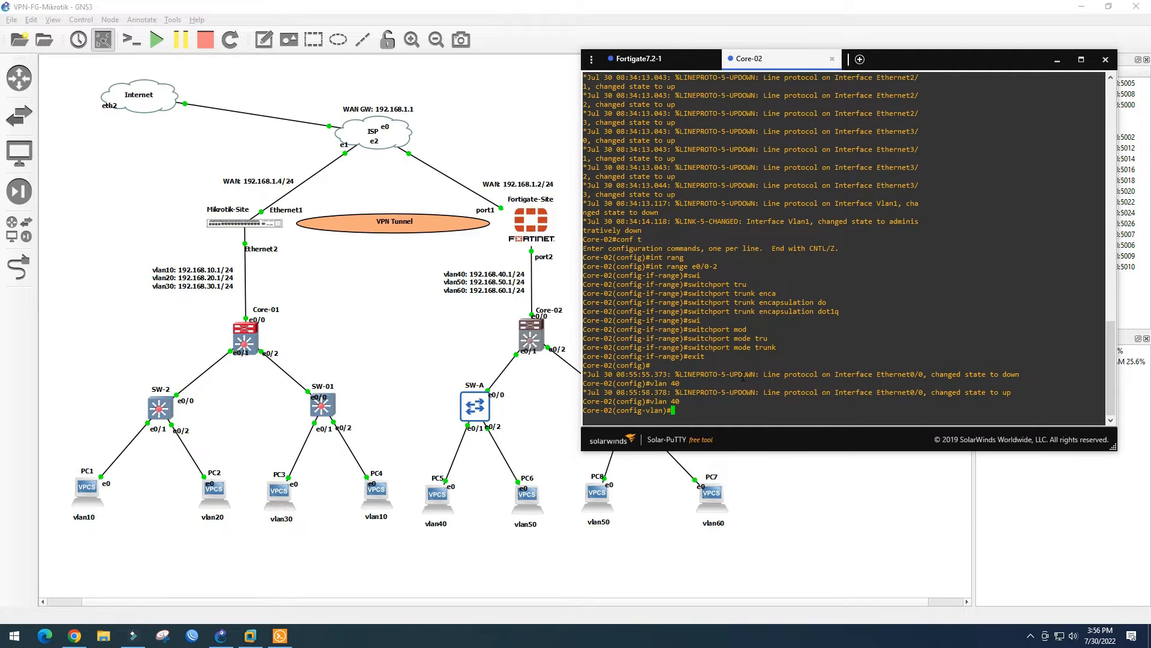
pyautogui.write('vlan 50')
pyautogui.press('Return')
pyautogui.write('vlan ')
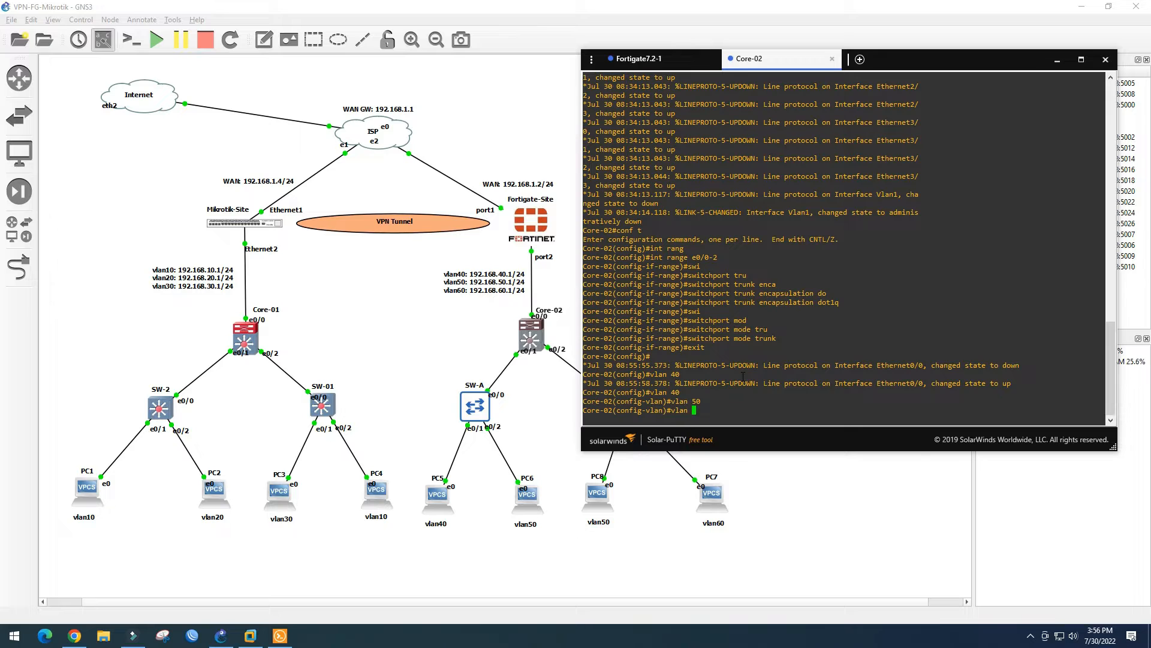
pyautogui.write('60')
pyautogui.press('Return')
pyautogui.write('end')
pyautogui.press('Return')
pyautogui.write('wr')
pyautogui.press('Return')
pyautogui.press('Return')
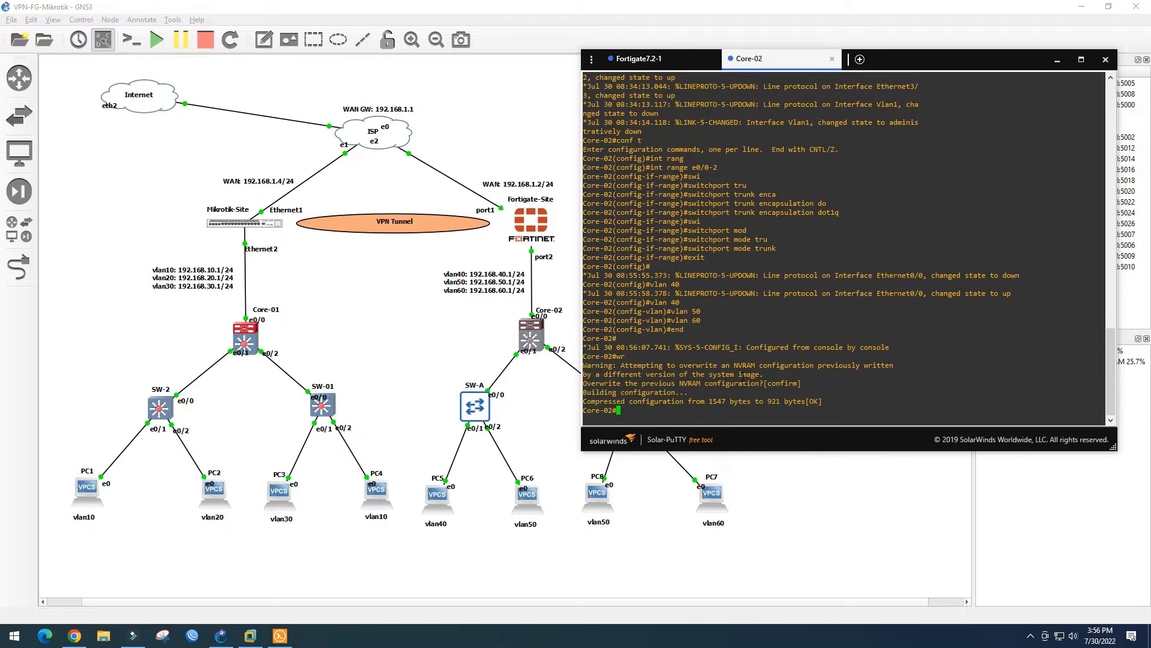
pyautogui.press('Return')
pyautogui.press('Return')
# Verify VLANs 40/50/60 and Et0/0–Et0/2 trunks with sh vlan brief and sh int status
pyautogui.write('sh vlan')
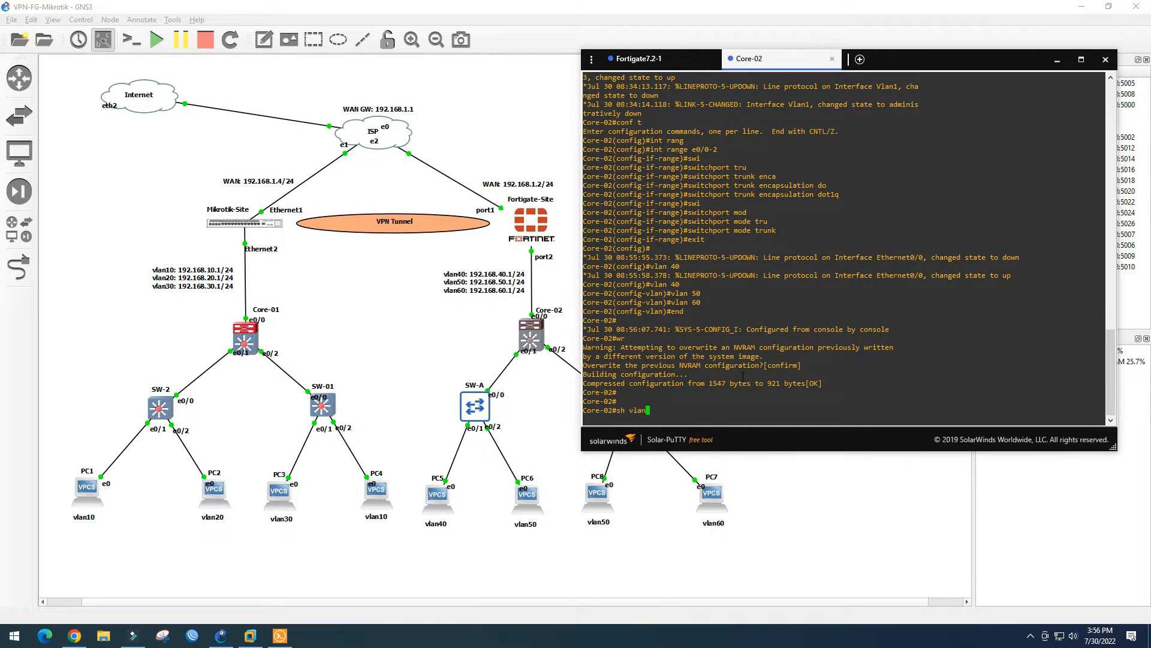
pyautogui.write(' bri')
pyautogui.press('Return')
pyautogui.moveTo(586, 348); pyautogui.dragTo(606, 367)
pyautogui.click(638, 412)
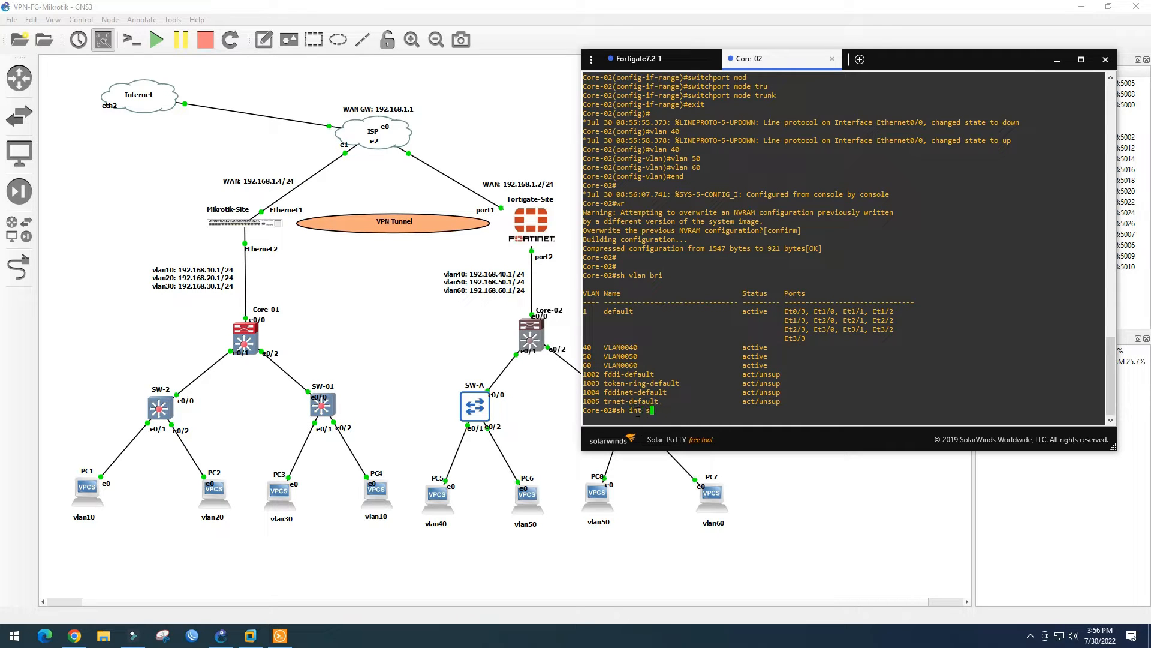
pyautogui.write('sh int statu')
pyautogui.press('Return')
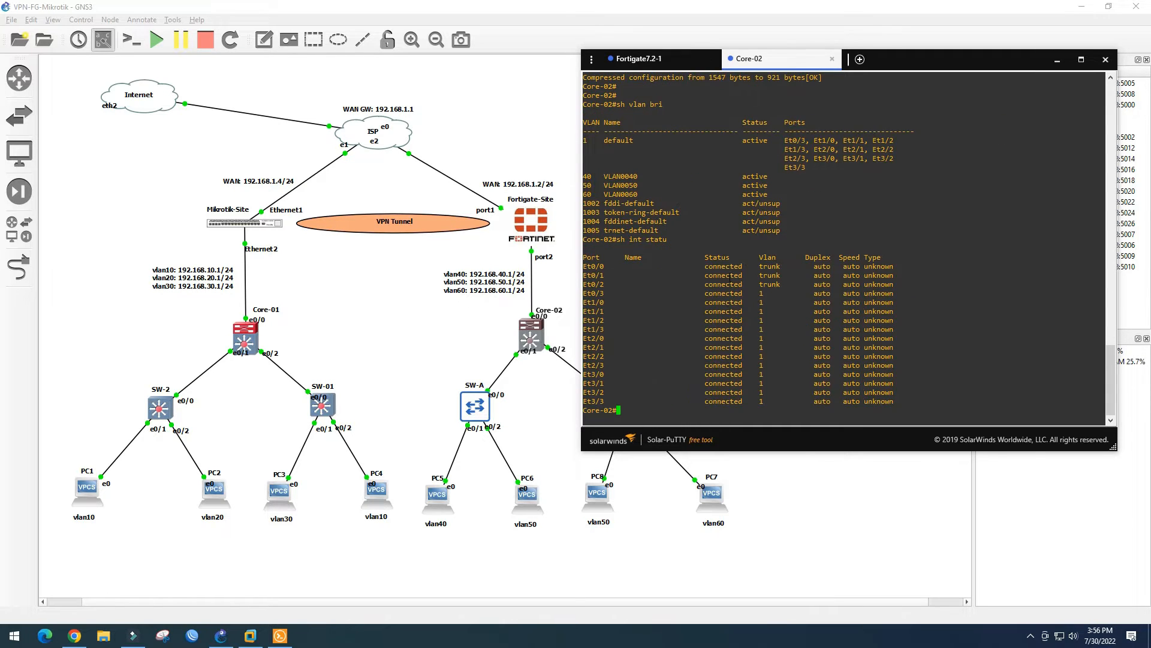
pyautogui.moveTo(705, 266); pyautogui.dragTo(784, 293)
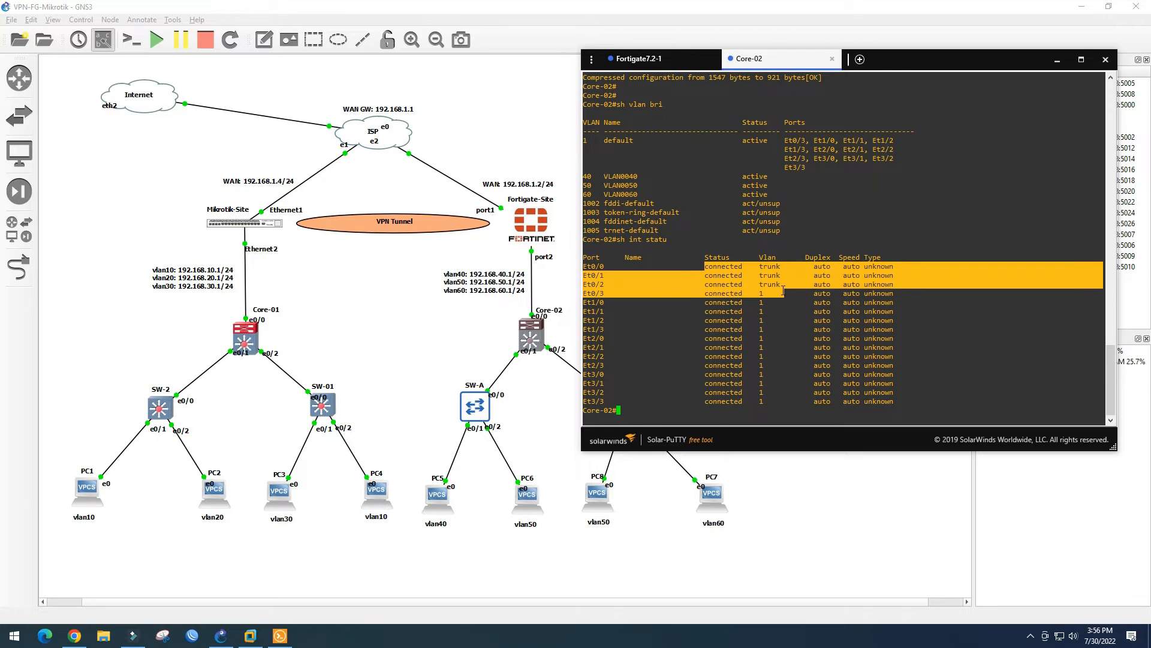
pyautogui.click(495, 335)
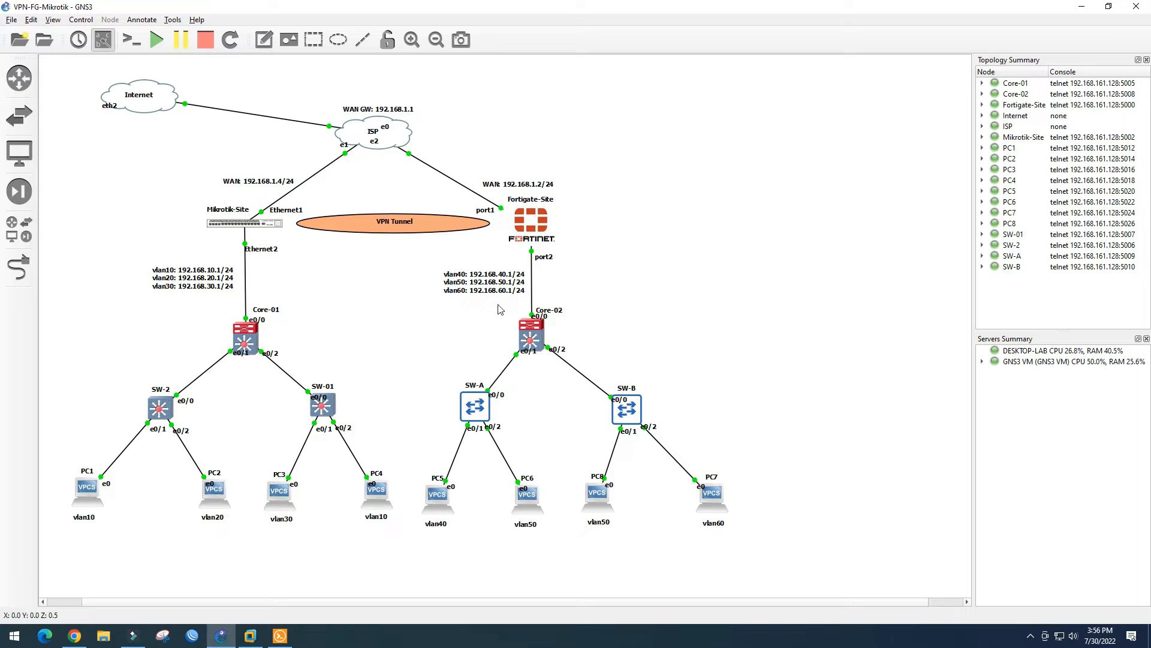
# Open the SW-A console and enter configuration mode
pyautogui.click(471, 413)
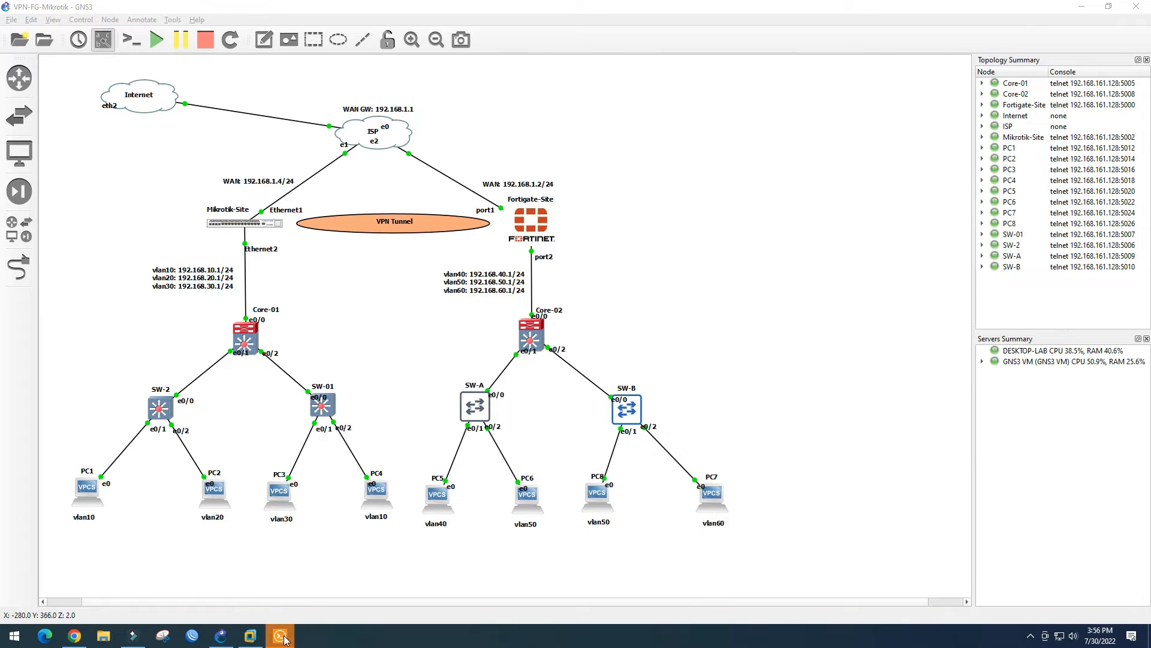
pyautogui.click(279, 636)
pyautogui.moveTo(1027, 64); pyautogui.dragTo(1035, 51)
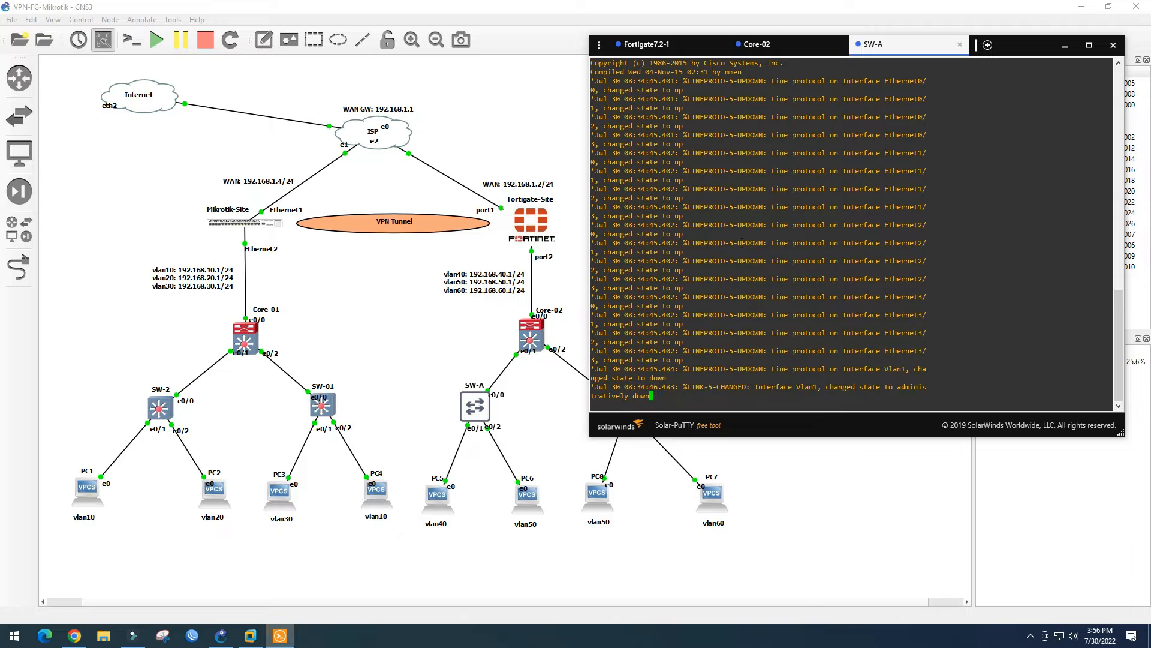
pyautogui.press('Return')
pyautogui.press('Return')
pyautogui.press('Return')
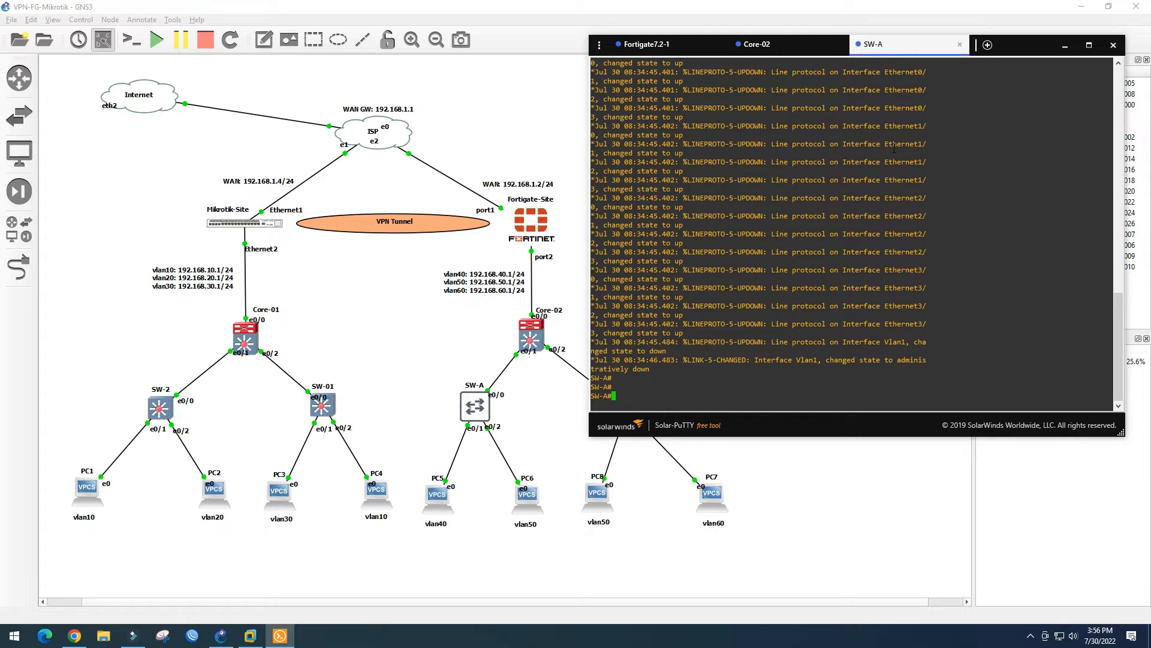
pyautogui.write('conf t')
pyautogui.press('Return')
# Set dot1q trunk encapsulation on interface Et0/0
pyautogui.write('int e0/0')
pyautogui.press('Return')
pyautogui.write('siwt')
pyautogui.press('Tab')
pyautogui.press('BackSpace')
pyautogui.press('BackSpace')
pyautogui.press('BackSpace')
pyautogui.write('wit')
pyautogui.press('Tab')
pyautogui.write('tru')
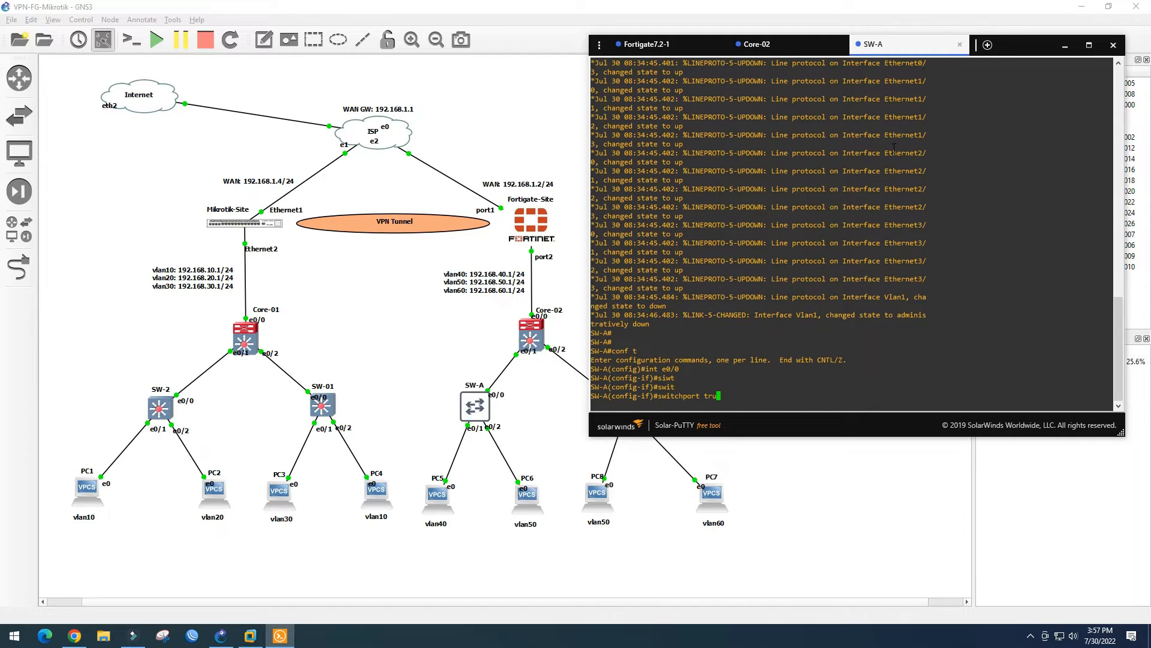
pyautogui.press('Tab')
pyautogui.write('end')
pyautogui.press('Tab')
pyautogui.write('dot')
pyautogui.press('Tab')
pyautogui.press('Return')
# Make Et0/0 a trunk port
pyautogui.write('swi')
pyautogui.press('Tab')
pyautogui.write('mod')
pyautogui.press('Tab')
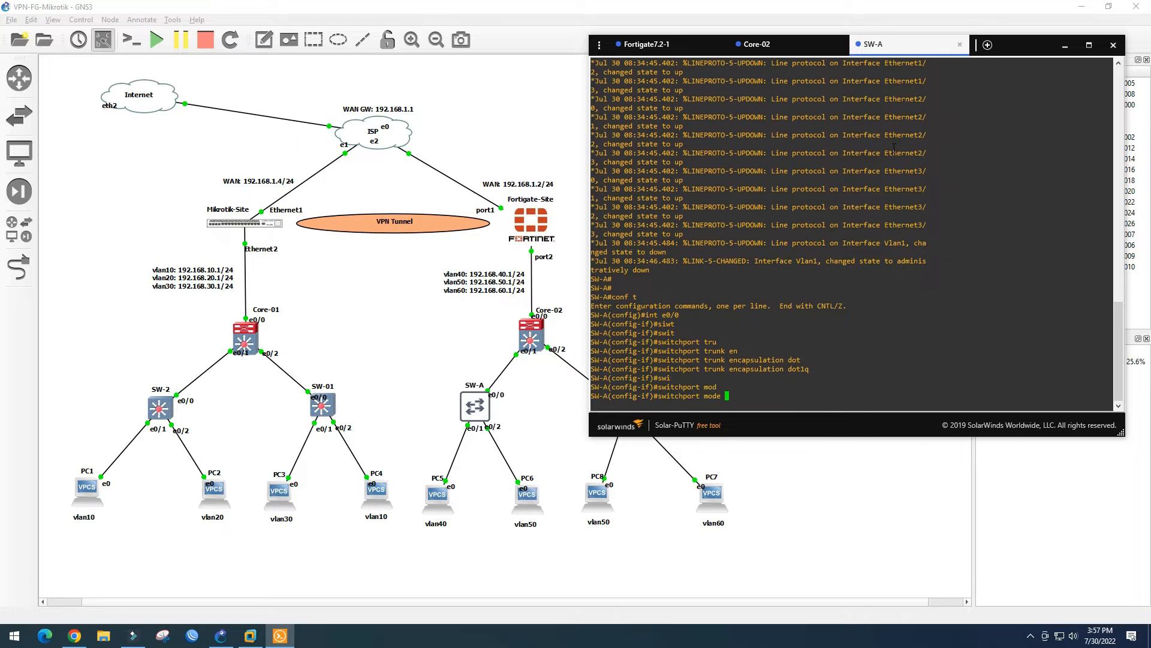
pyautogui.write('tru')
pyautogui.press('Tab')
pyautogui.press('Return')
# Make Et0/1 an access port in VLAN 40
pyautogui.write('int ')
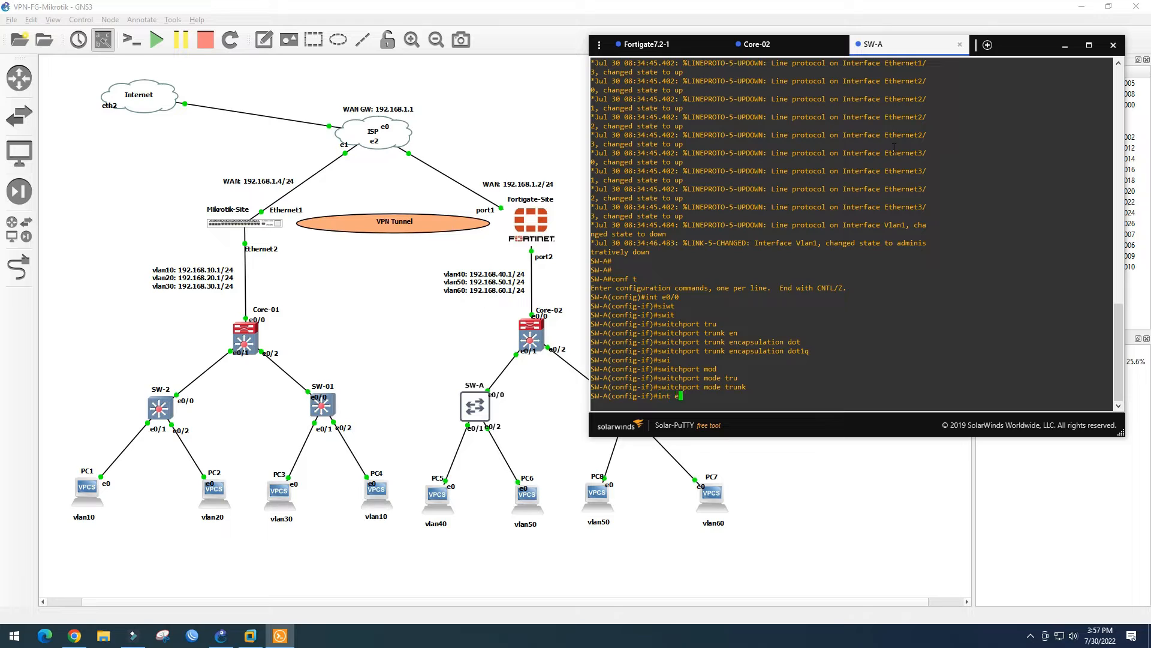
pyautogui.write('e0/1')
pyautogui.press('Return')
pyautogui.write('swi')
pyautogui.press('Tab')
pyautogui.write('mod')
pyautogui.press('Tab')
pyautogui.write('acc')
pyautogui.press('Return')
pyautogui.write('swit')
pyautogui.press('Tab')
pyautogui.write('acc vlan ')
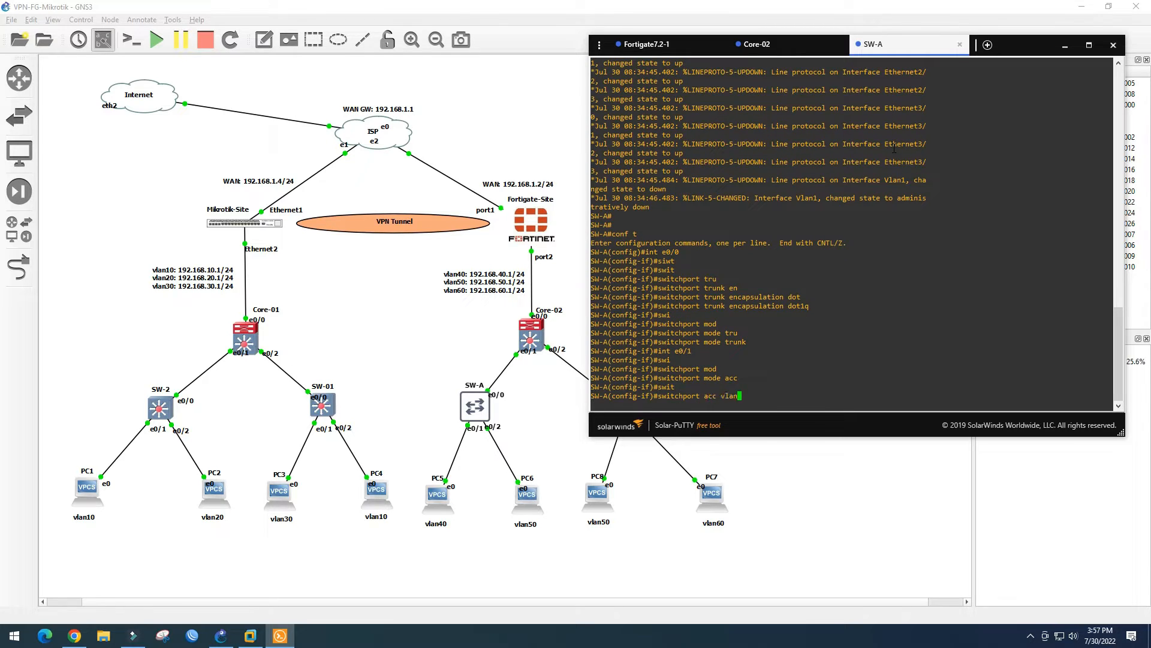
pyautogui.write('40')
pyautogui.press('Return')
# Make Et0/2 an access port in VLAN 50 and exit configuration mode
pyautogui.press('Return')
pyautogui.write('int e0/')
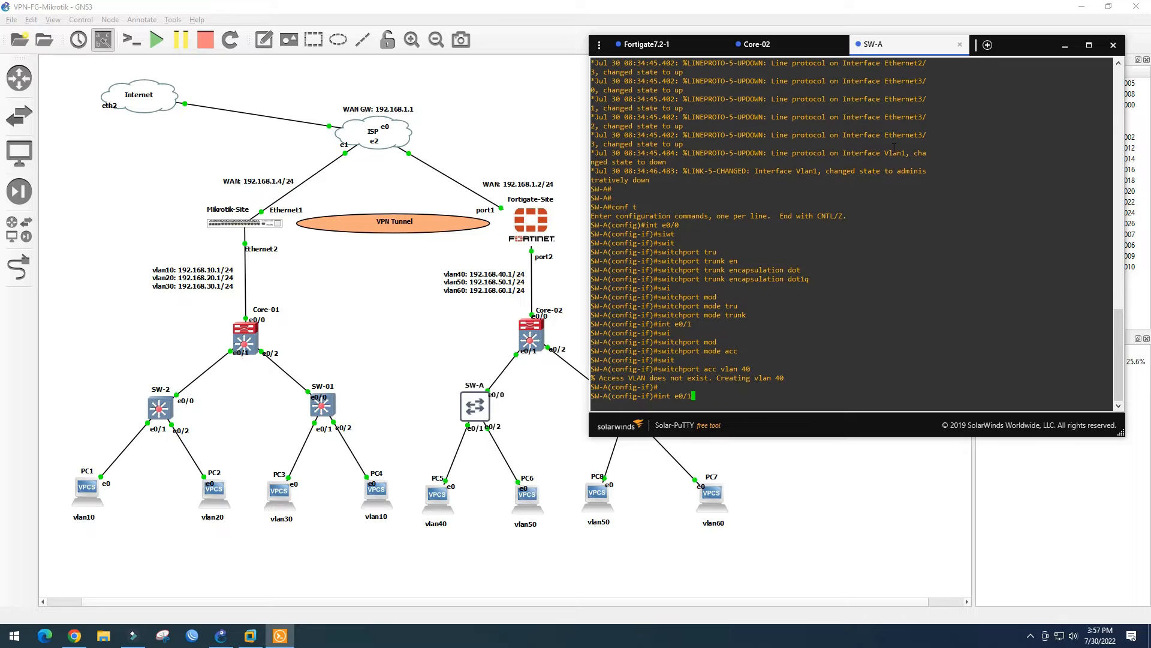
pyautogui.write('2')
pyautogui.press('Return')
pyautogui.press('Up')
pyautogui.press('Up')
pyautogui.press('Up')
pyautogui.press('Return')
pyautogui.press('Up')
pyautogui.press('Up')
pyautogui.press('Up')
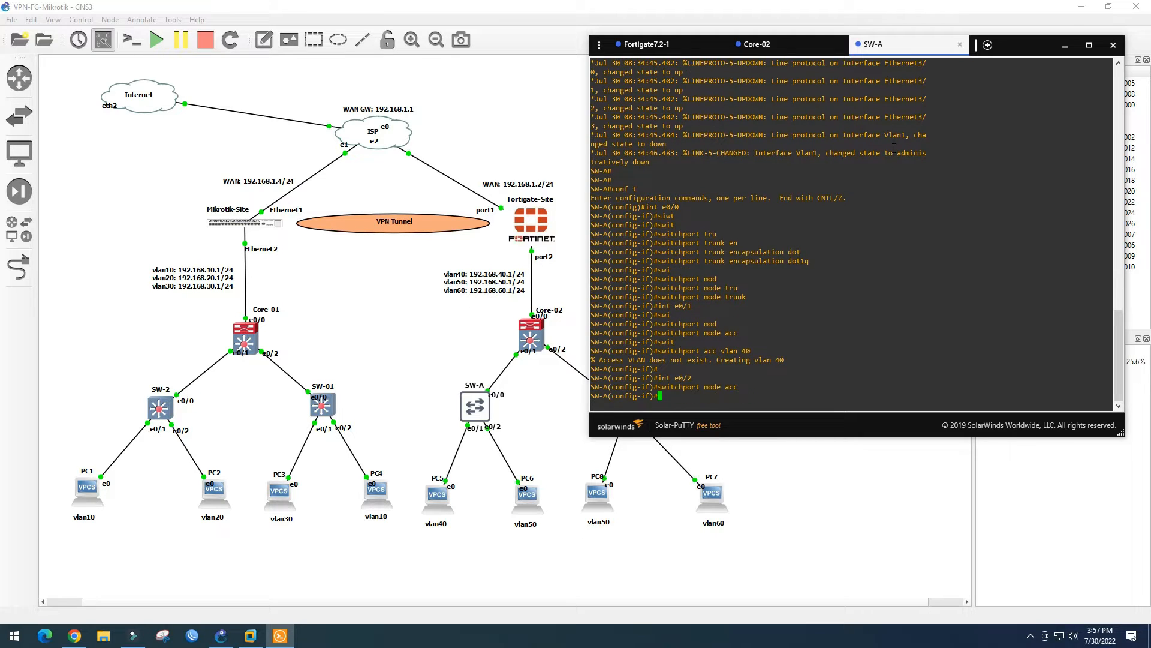
pyautogui.press('BackSpace')
pyautogui.write('50')
pyautogui.press('Return')
pyautogui.write('end')
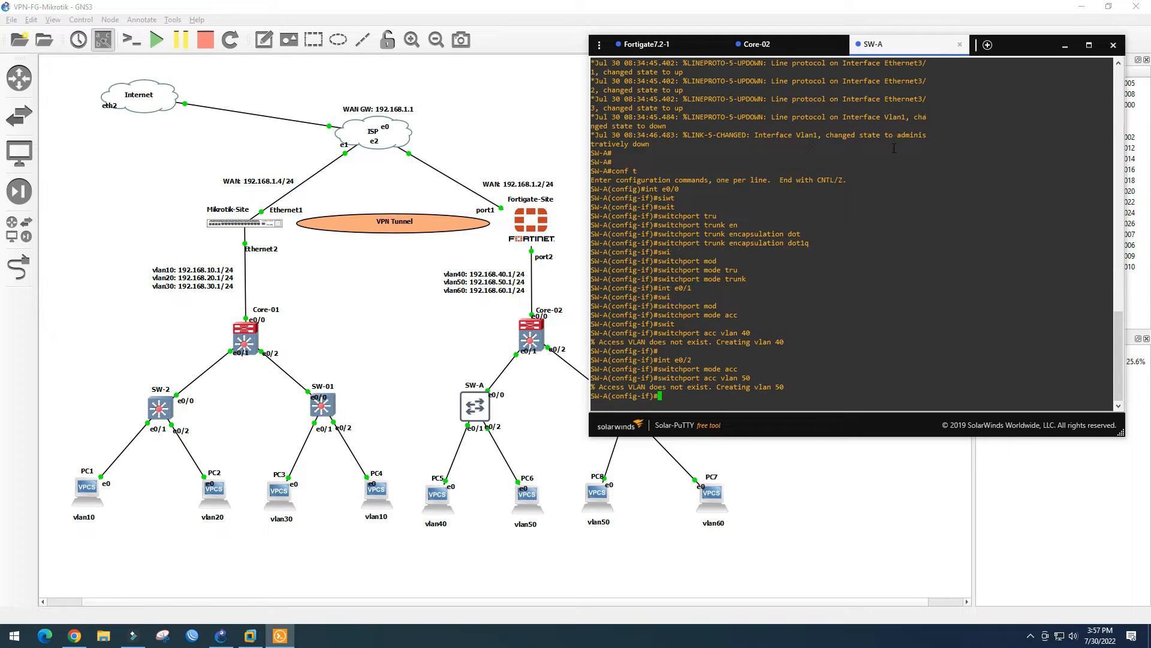
# Save with wr and check Et0/1's VLAN 40 assignment in sh vlan brief
pyautogui.press('Return')
pyautogui.write('wr')
pyautogui.press('Return')
pyautogui.press('Return')
pyautogui.write('sh vlan bri')
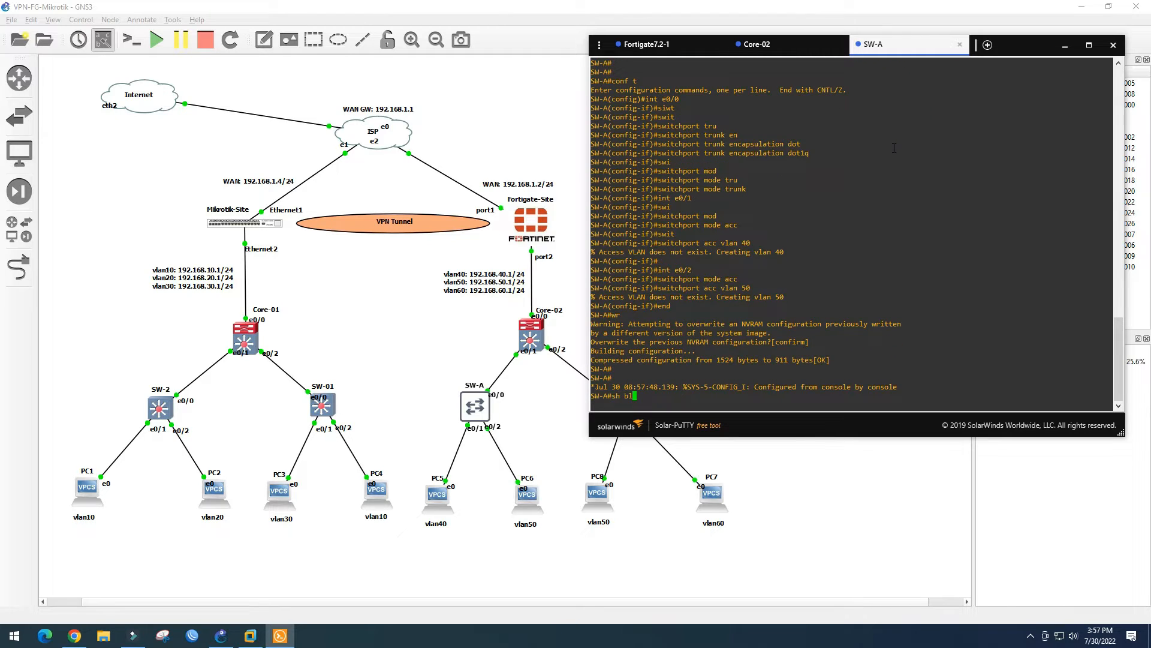
pyautogui.press('Return')
pyautogui.press('Return')
pyautogui.press('Return')
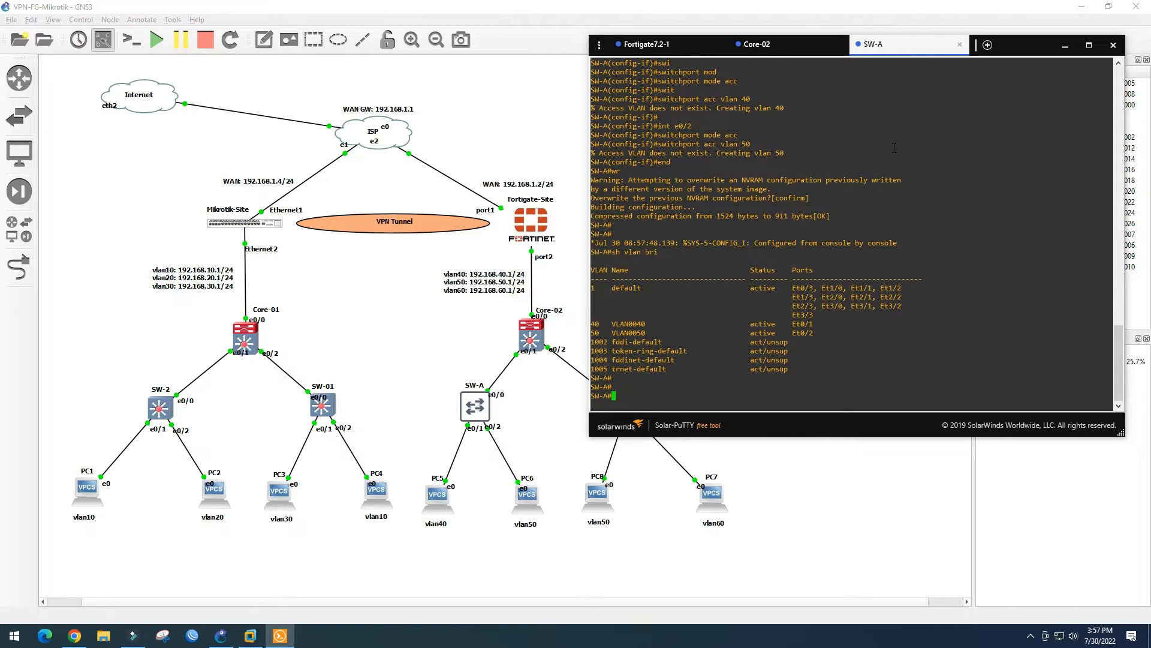
pyautogui.tripleClick(610, 328)
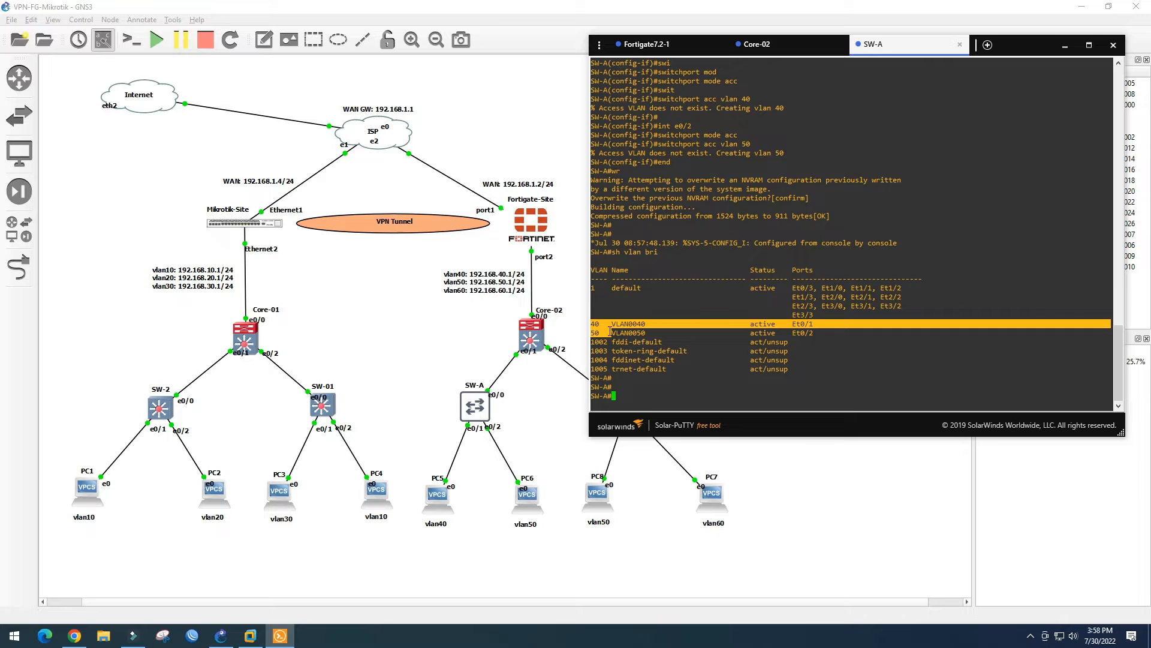
pyautogui.click(607, 330)
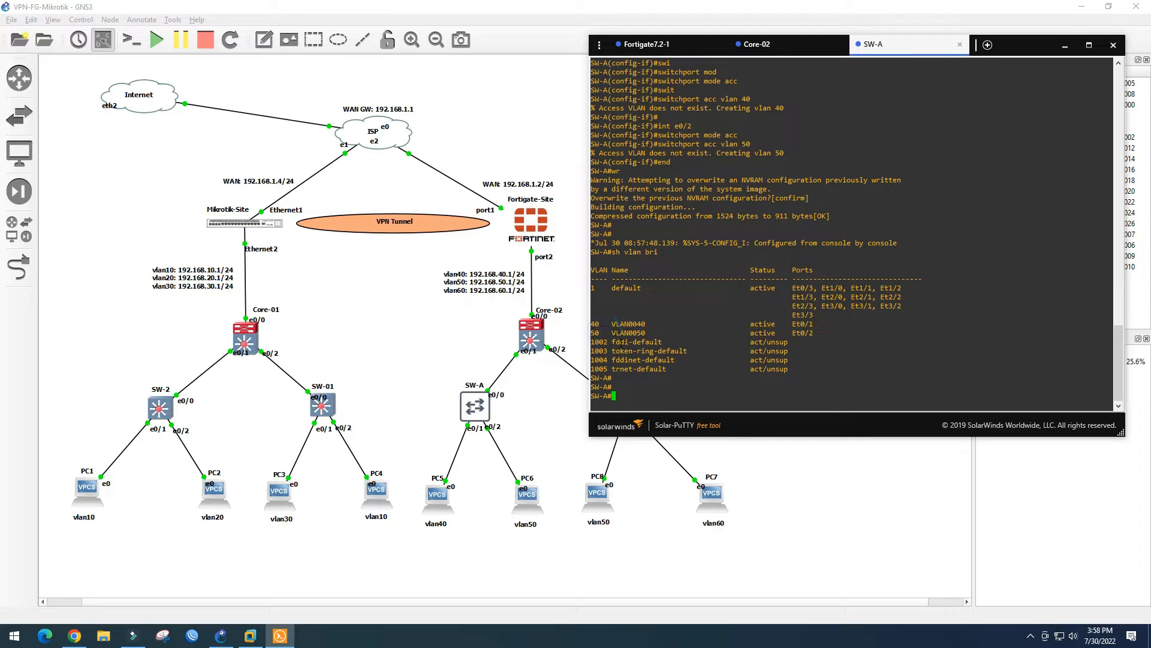
# Check Et0/0–Et0/2 VLAN assignments with sh int status and save SW-A again
pyautogui.write('sh int statu')
pyautogui.press('Return')
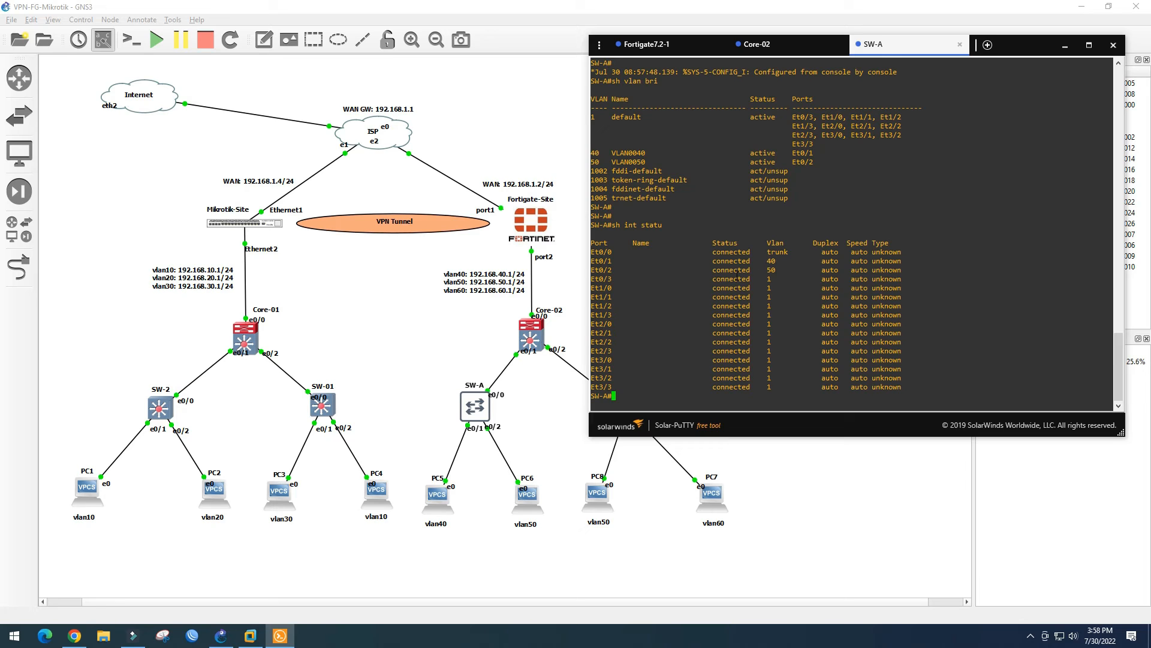
pyautogui.moveTo(758, 253); pyautogui.dragTo(774, 273)
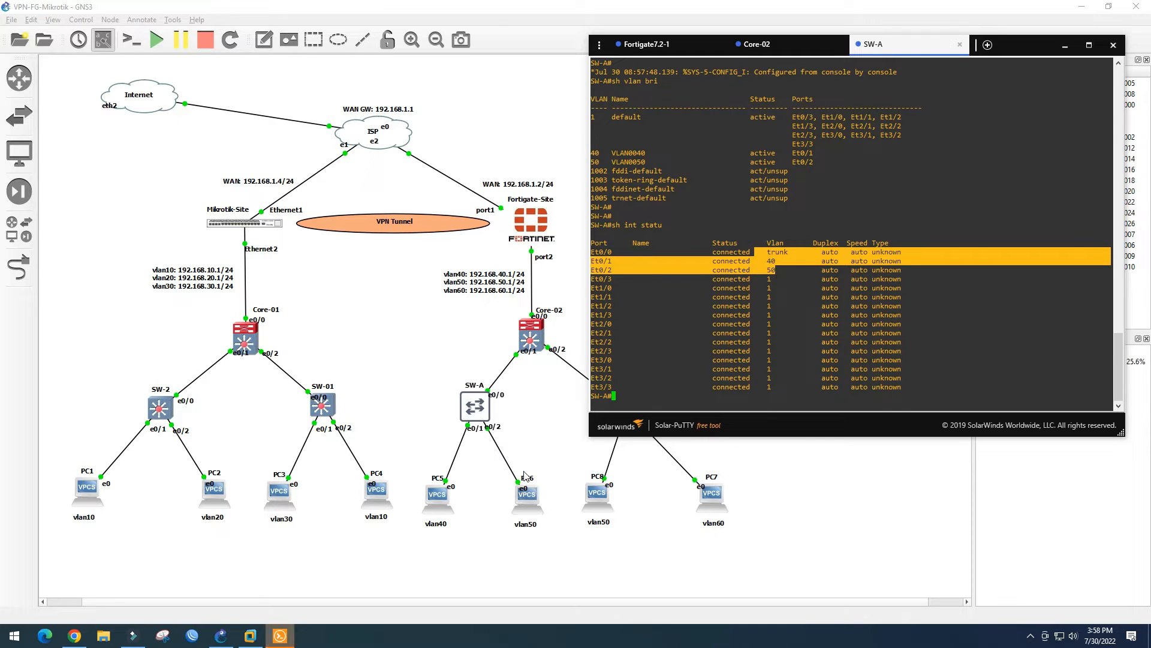
pyautogui.click(626, 398)
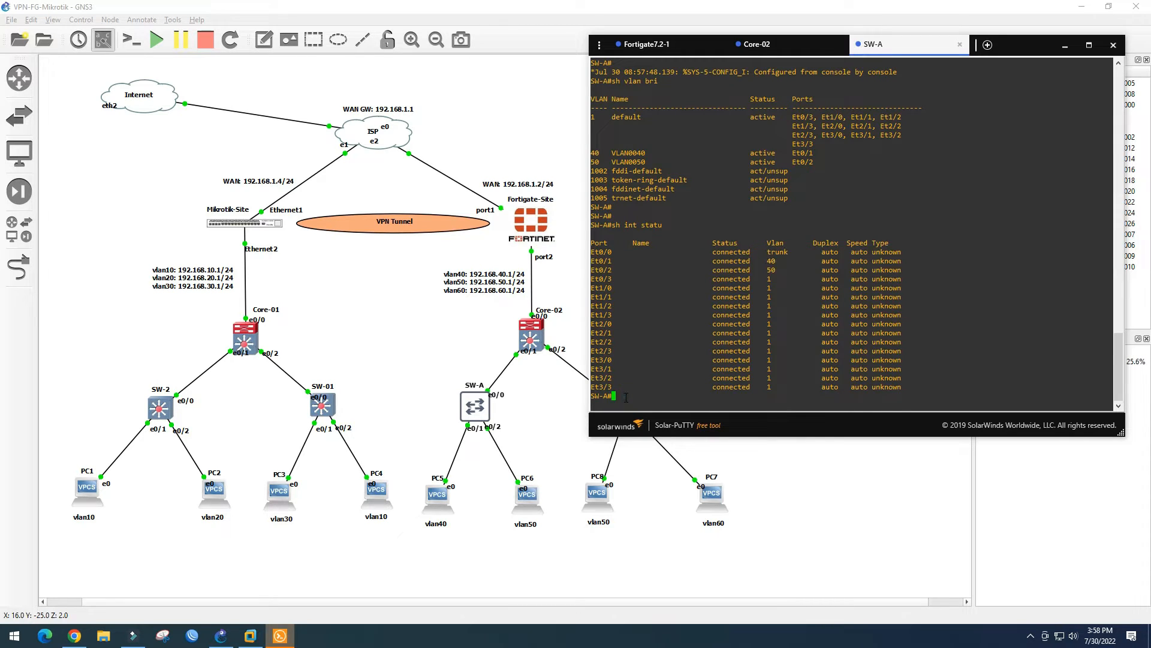
pyautogui.write('wr')
pyautogui.press('Return')
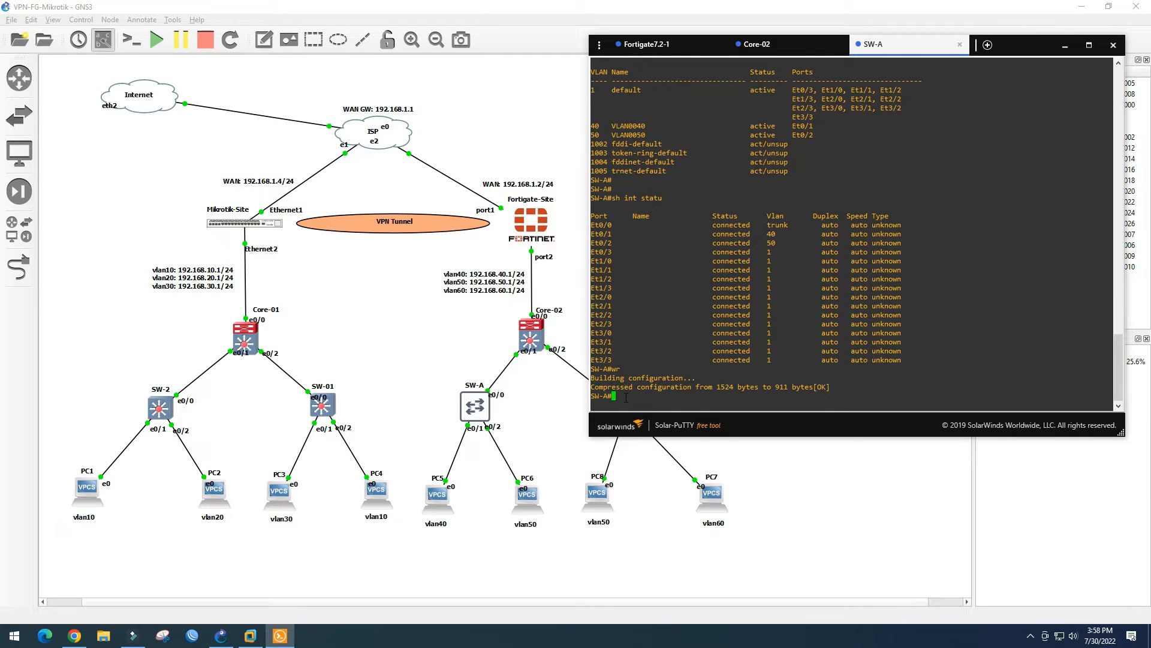
pyautogui.click(551, 431)
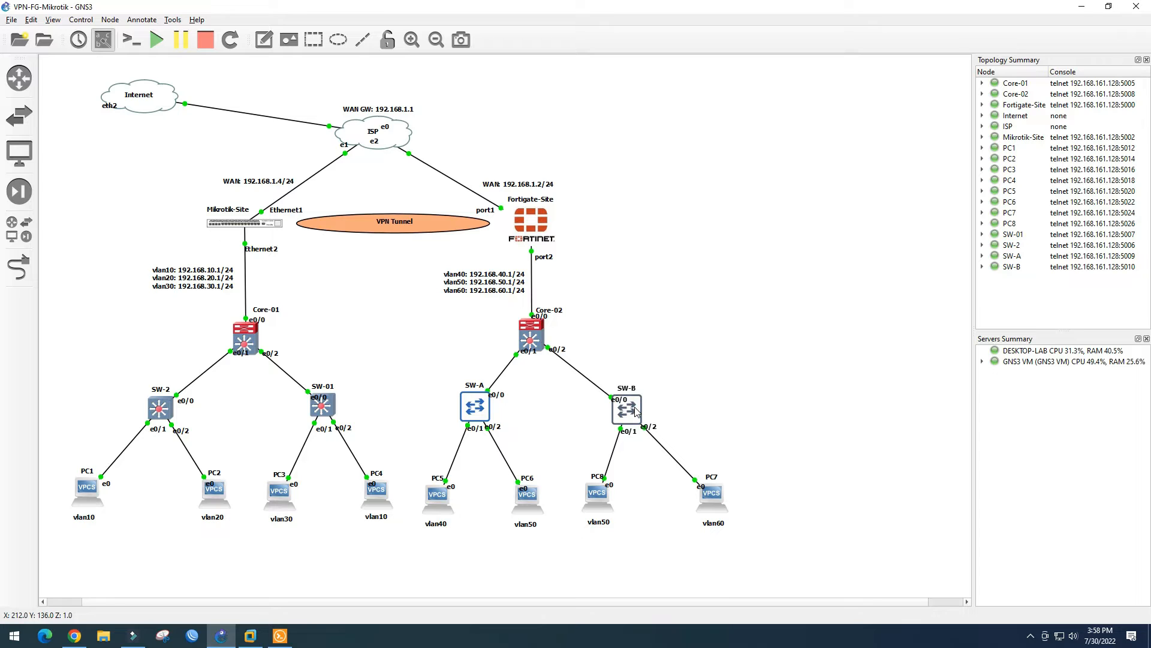
# Open SW-B's console and enter global configuration mode
pyautogui.doubleClick(636, 412)
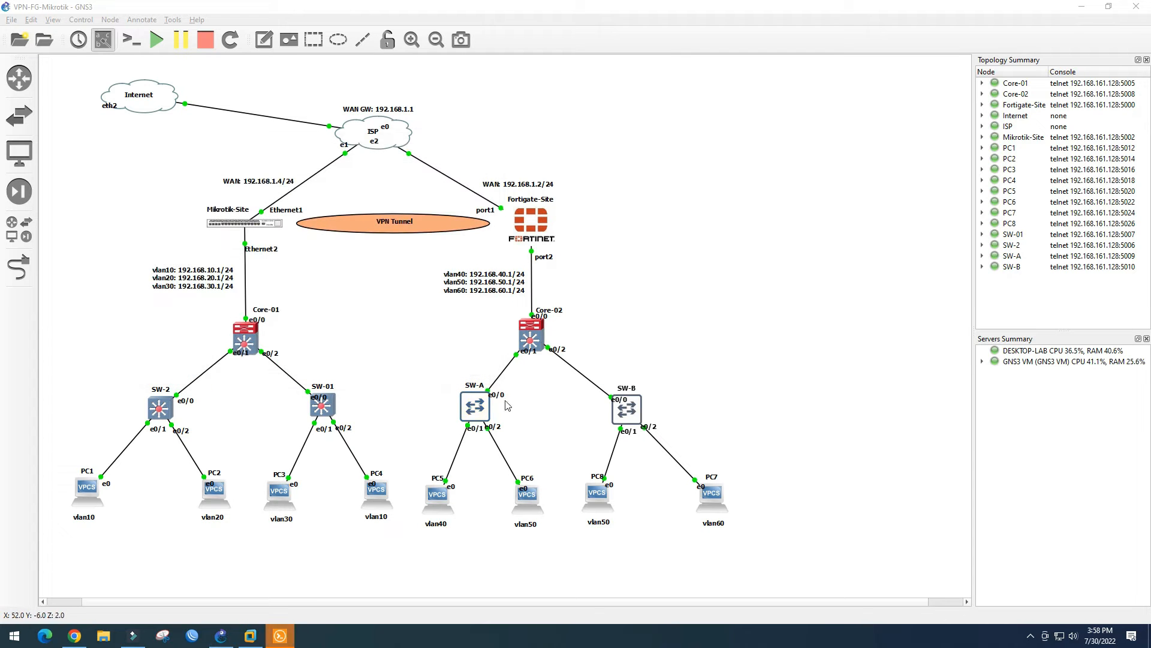
pyautogui.click(287, 634)
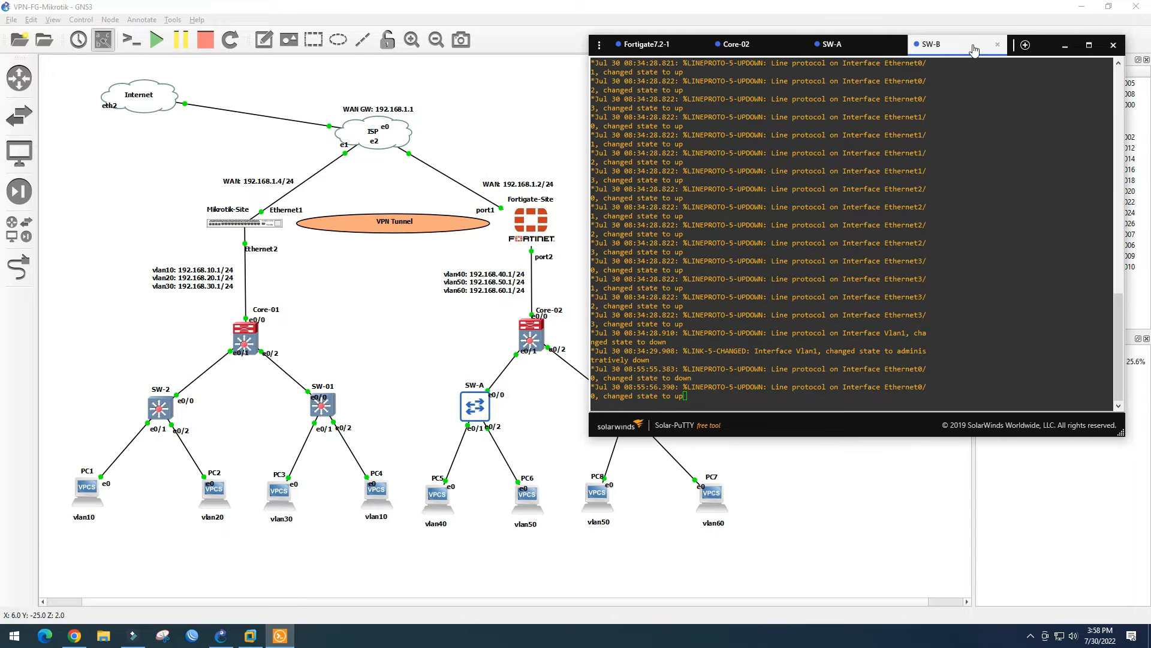
pyautogui.moveTo(964, 48); pyautogui.dragTo(415, 62)
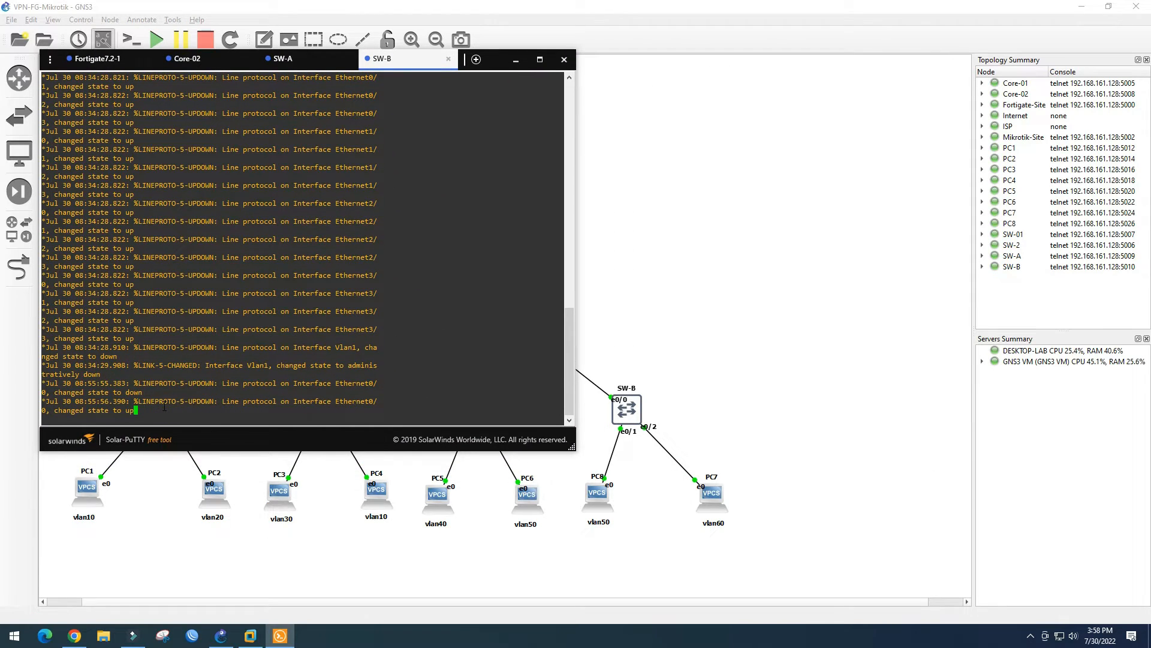
pyautogui.press('Return')
pyautogui.write('conf t')
pyautogui.press('Return')
pyautogui.press('Return')
# Make SW-B's e0/0 a trunk port with dot1q encapsulation
pyautogui.write('int e0/0')
pyautogui.press('Return')
pyautogui.write('switchport')
pyautogui.press('Tab')
pyautogui.write('tru')
pyautogui.press('Tab')
pyautogui.write('enca')
pyautogui.press('Tab')
pyautogui.write('dot')
pyautogui.press('Tab')
pyautogui.press('Return')
pyautogui.write('swi')
pyautogui.press('Tab')
pyautogui.write('mod trun')
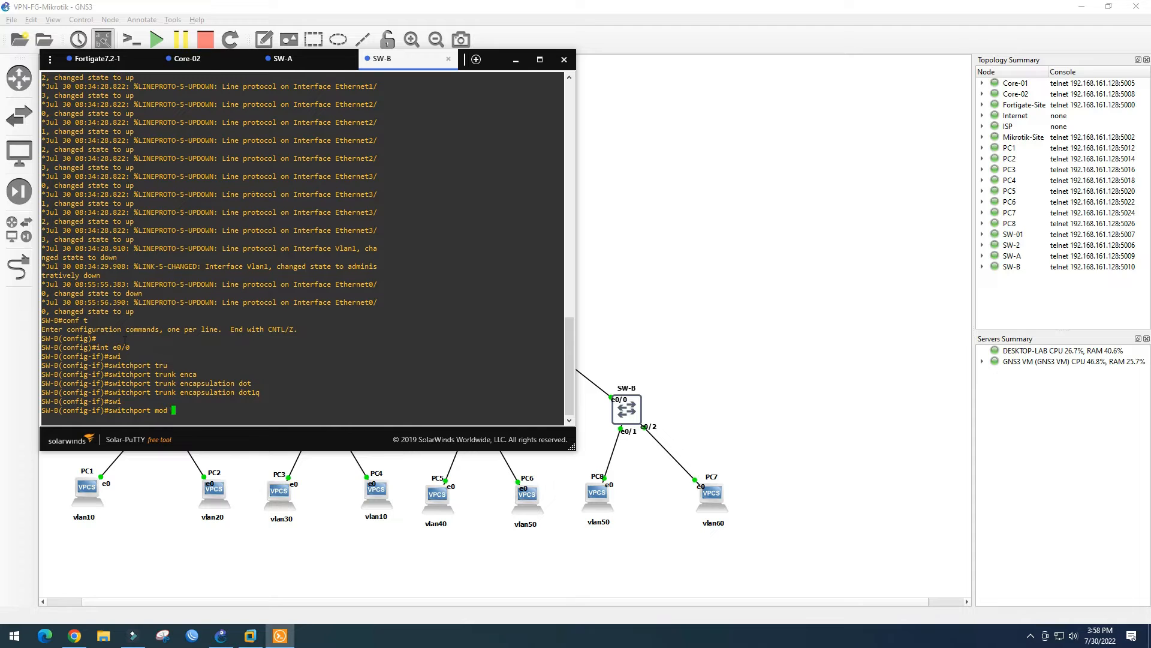
pyautogui.press('Return')
# Make e0/1 an access port in VLAN 50
pyautogui.write('int e0/1')
pyautogui.press('Return')
pyautogui.write('swi')
pyautogui.press('Tab')
pyautogui.write('mot')
pyautogui.press('Tab')
pyautogui.press('BackSpace')
pyautogui.write('d')
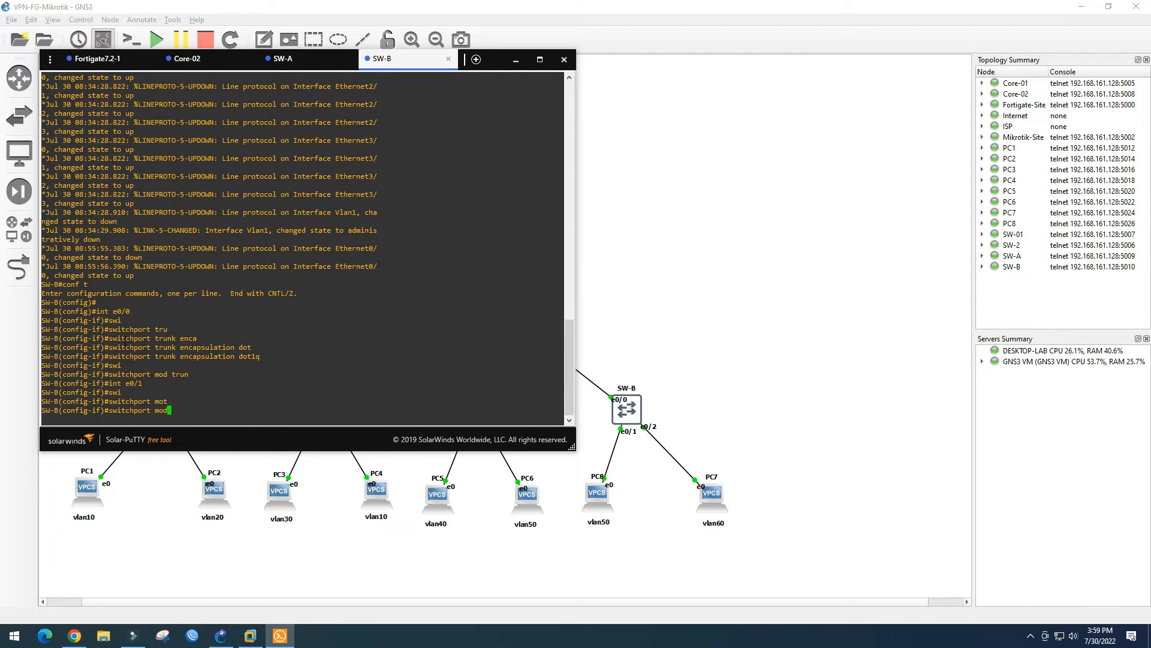
pyautogui.press('Tab')
pyautogui.write('acc')
pyautogui.press('Return')
pyautogui.write('swit')
pyautogui.press('Tab')
pyautogui.write('acc vlan')
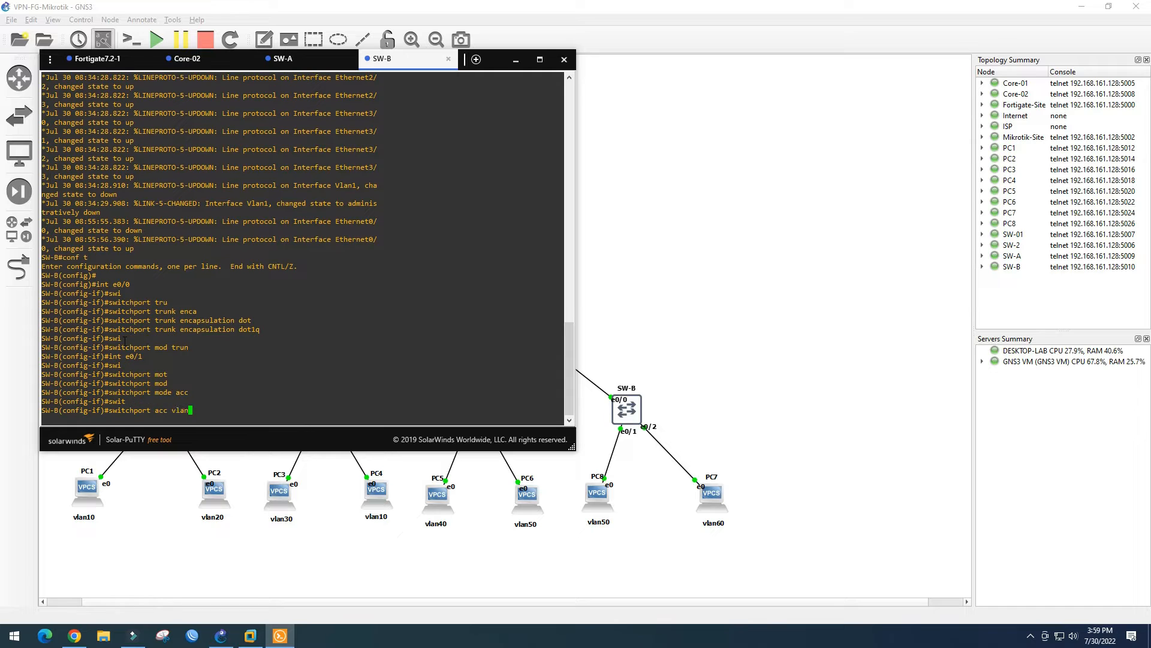
pyautogui.write(' 50')
pyautogui.press('Return')
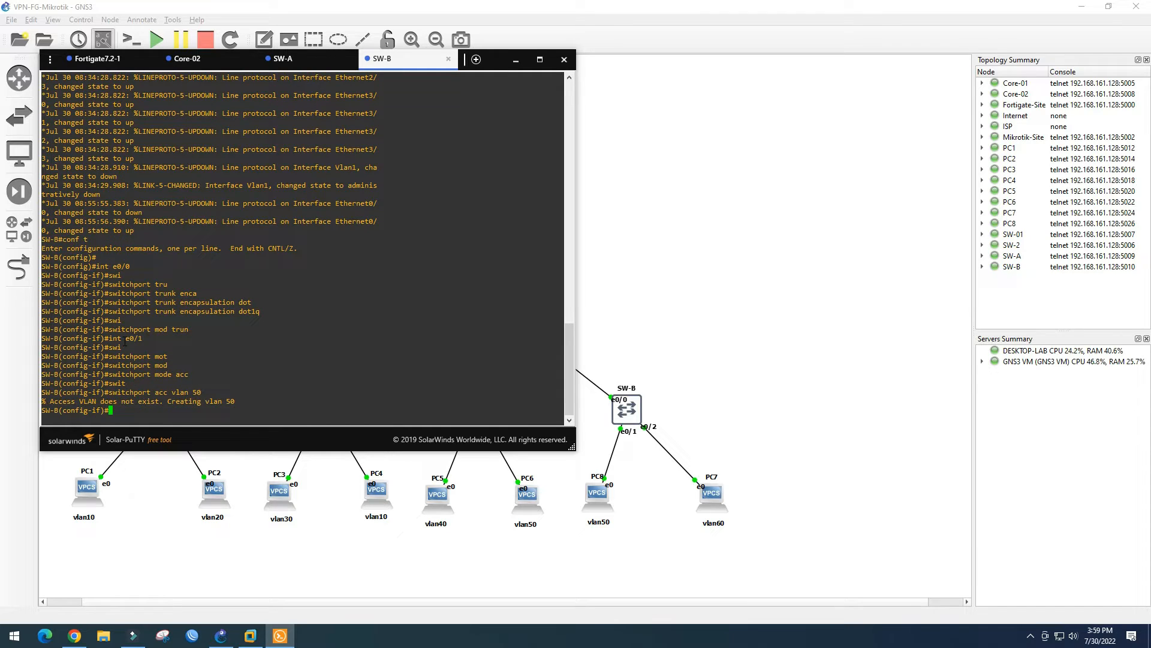
# Make e0/2 an access port in VLAN 60 and save the switch configuration
pyautogui.write('int e0/2')
pyautogui.press('Return')
pyautogui.write('switchport mode acc')
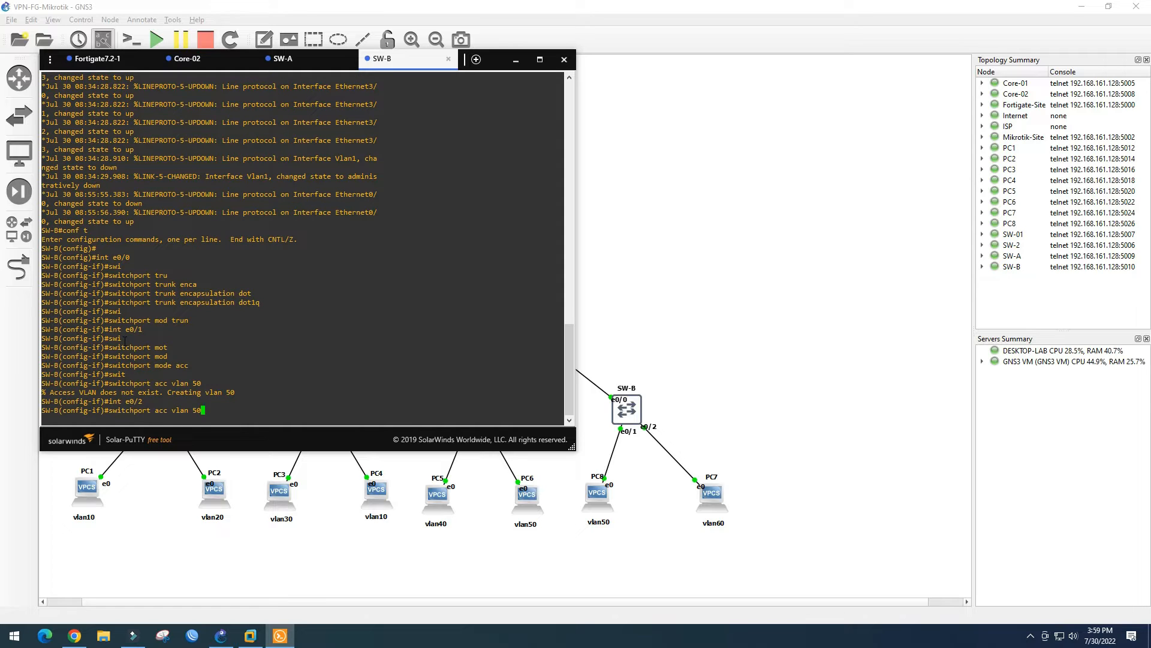
pyautogui.press('Return')
pyautogui.write('switchport acc vlan 60')
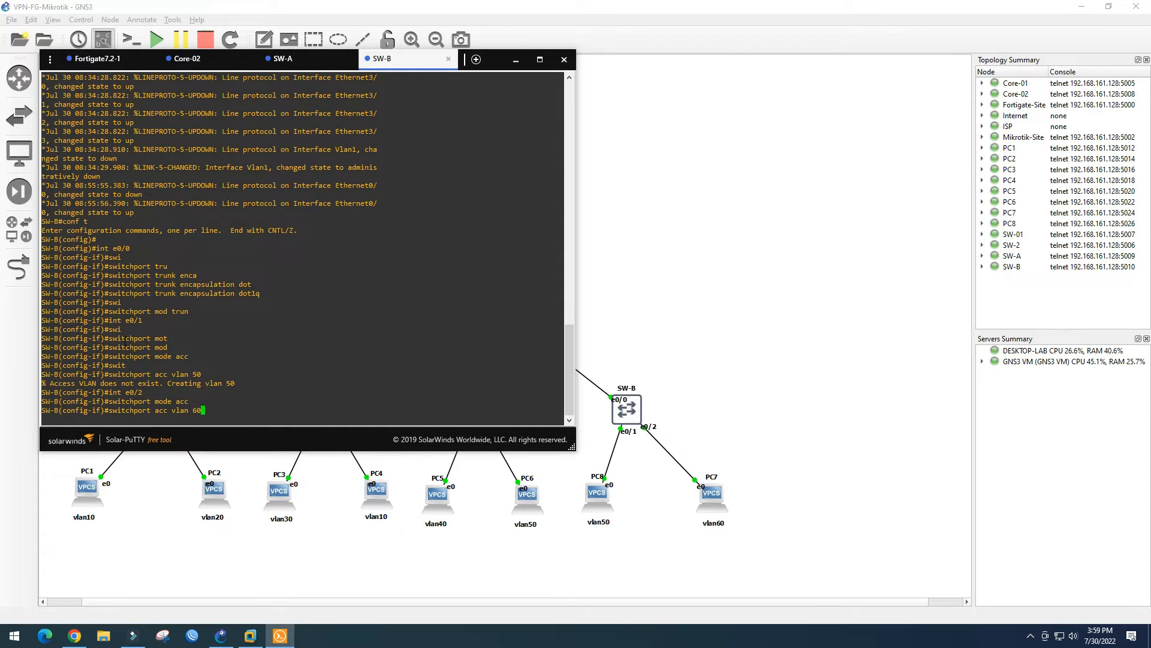
pyautogui.press('Return')
pyautogui.write('end')
pyautogui.press('Return')
pyautogui.write('wr')
pyautogui.press('Return')
pyautogui.press('Return')
pyautogui.press('Return')
# Confirm with show vlan brief and show int status: Et0/0 trunk, Et0/1 VLAN 50, Et0/2 VLAN 60
pyautogui.write('sh vlan bri')
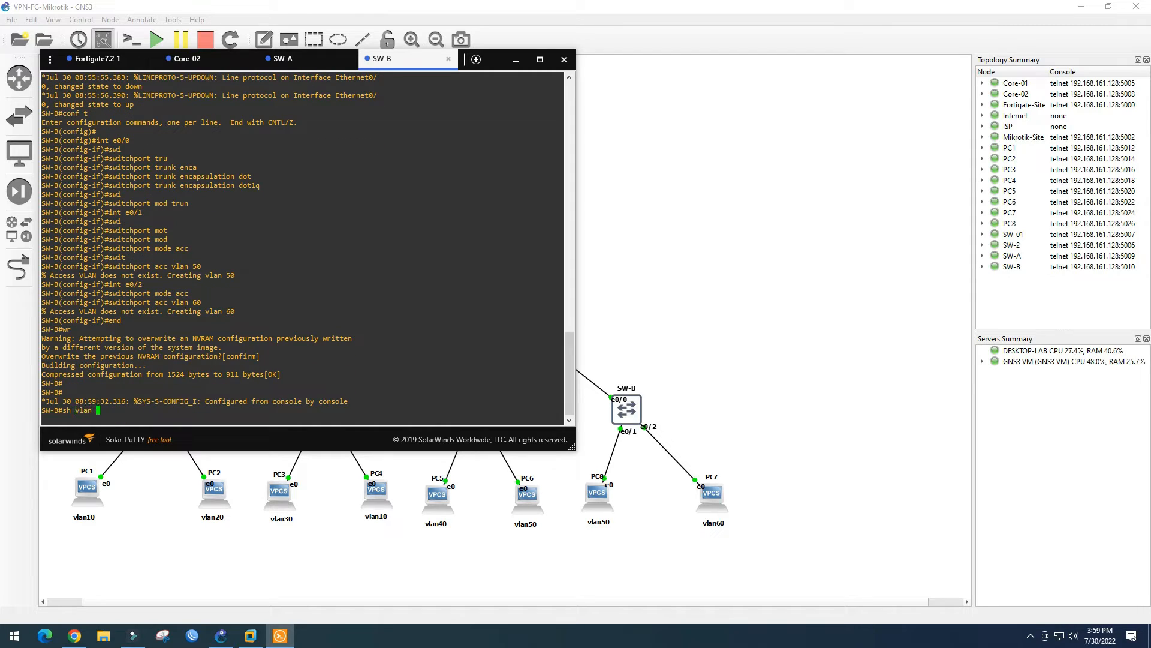
pyautogui.press('Return')
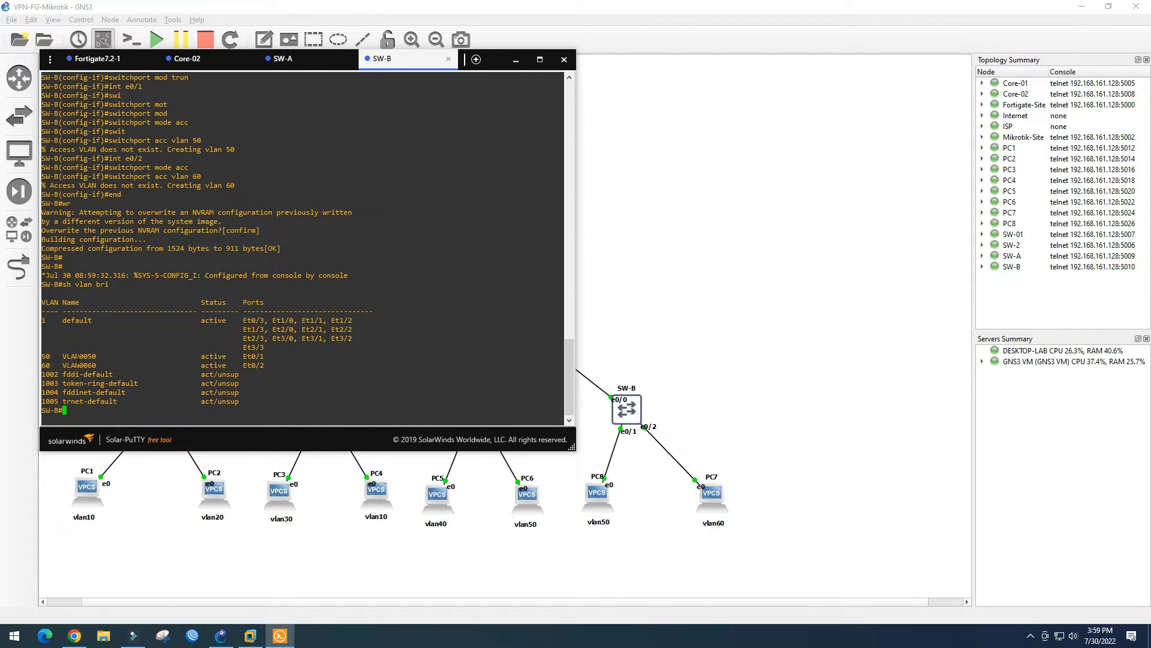
pyautogui.write('sh int statu')
pyautogui.press('Return')
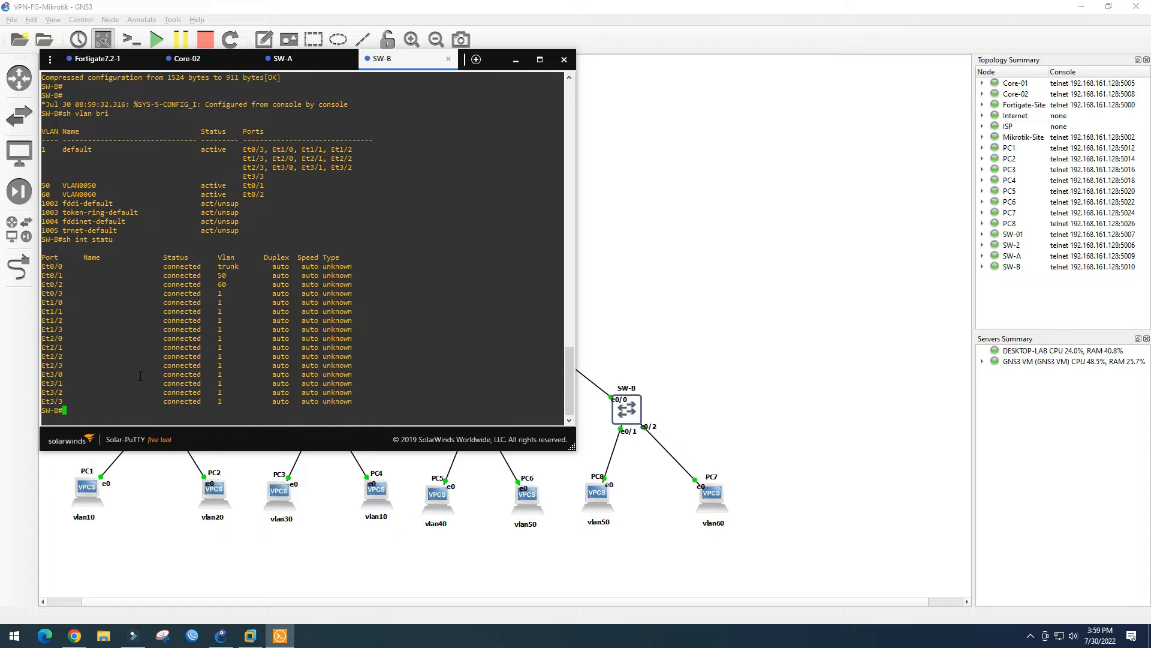
pyautogui.moveTo(162, 266); pyautogui.dragTo(231, 283)
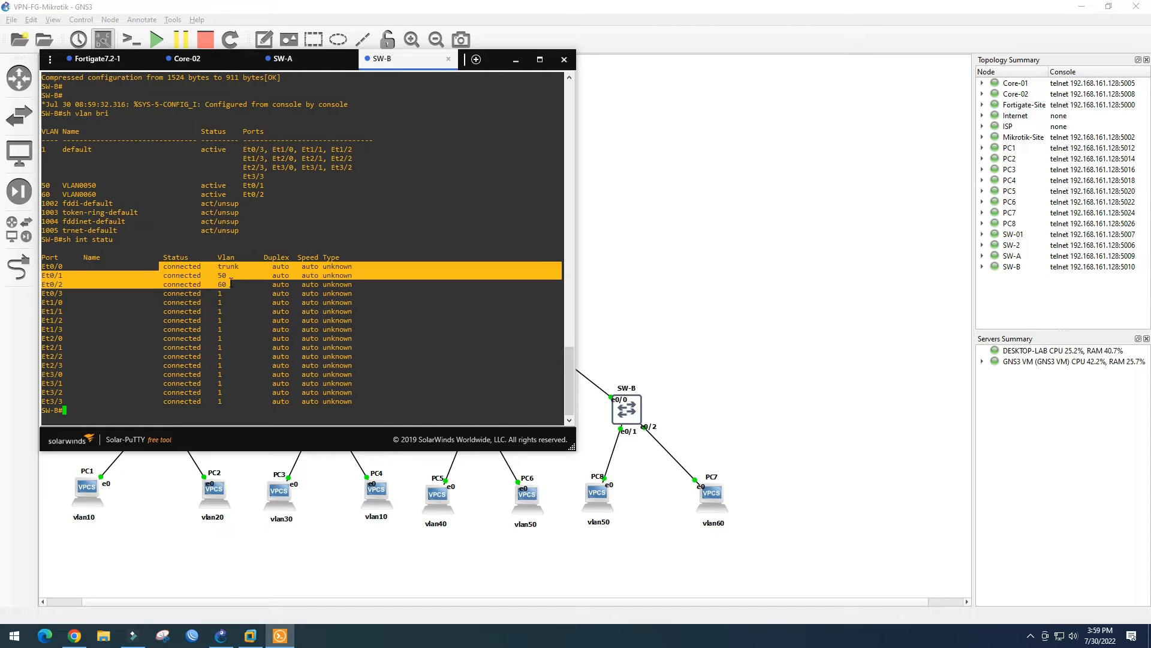
pyautogui.click(244, 285)
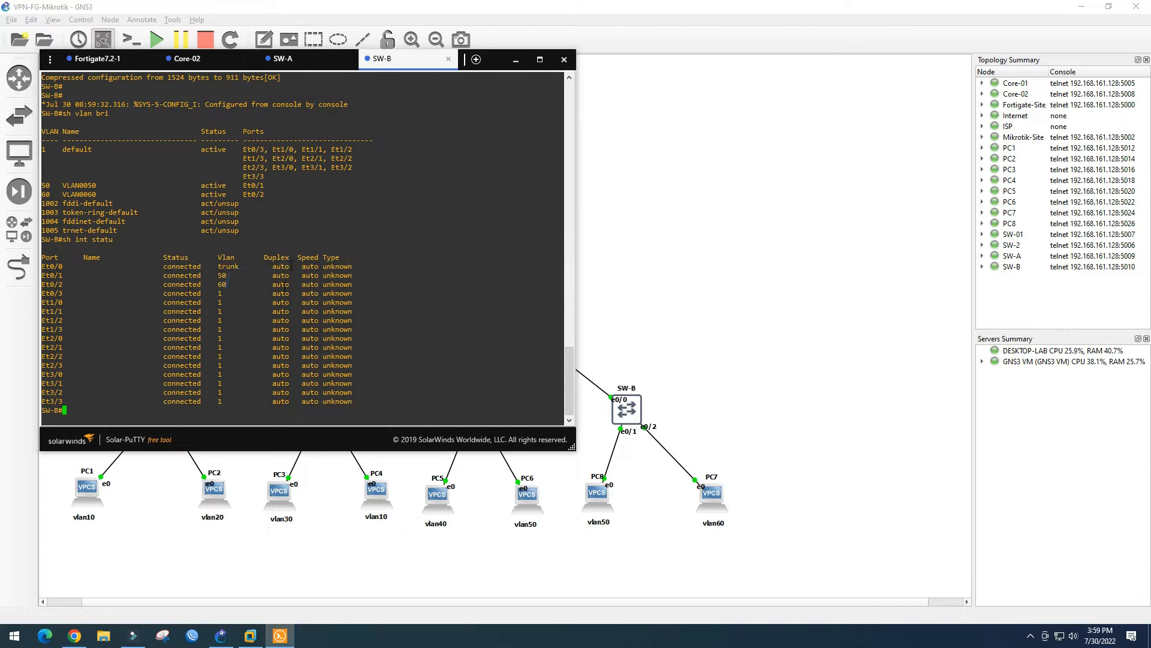
pyautogui.click(516, 59)
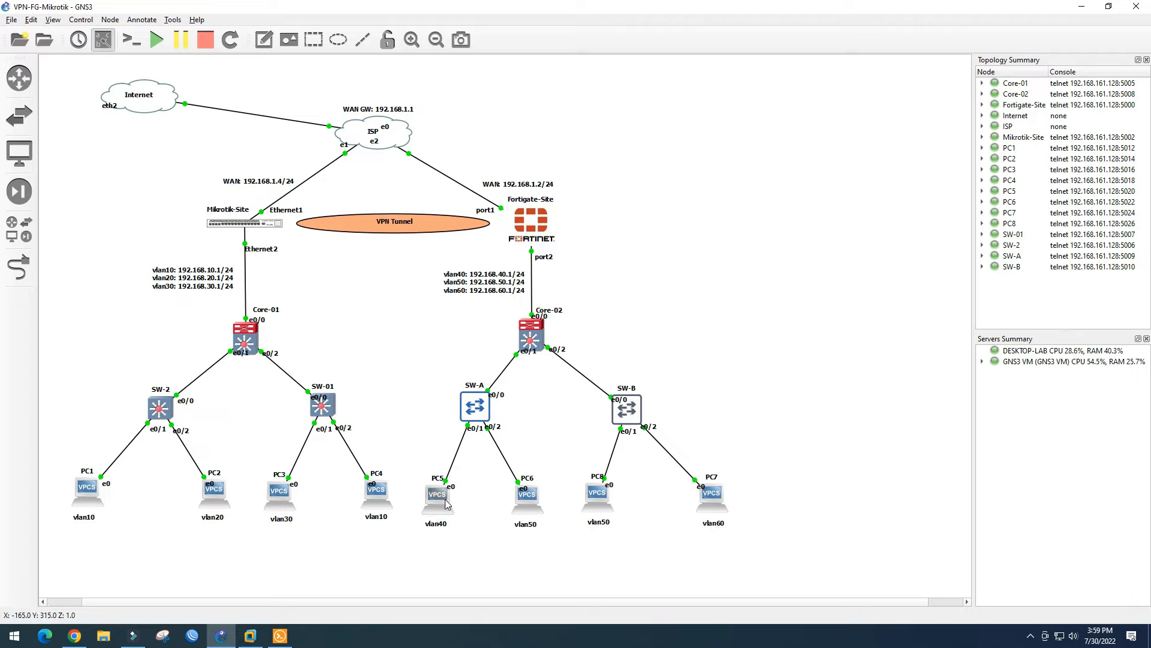
# Get PC5 192.168.40.2/24 with gateway 192.168.40.1 via DHCP, save it, then open PC6's console
pyautogui.click(456, 481)
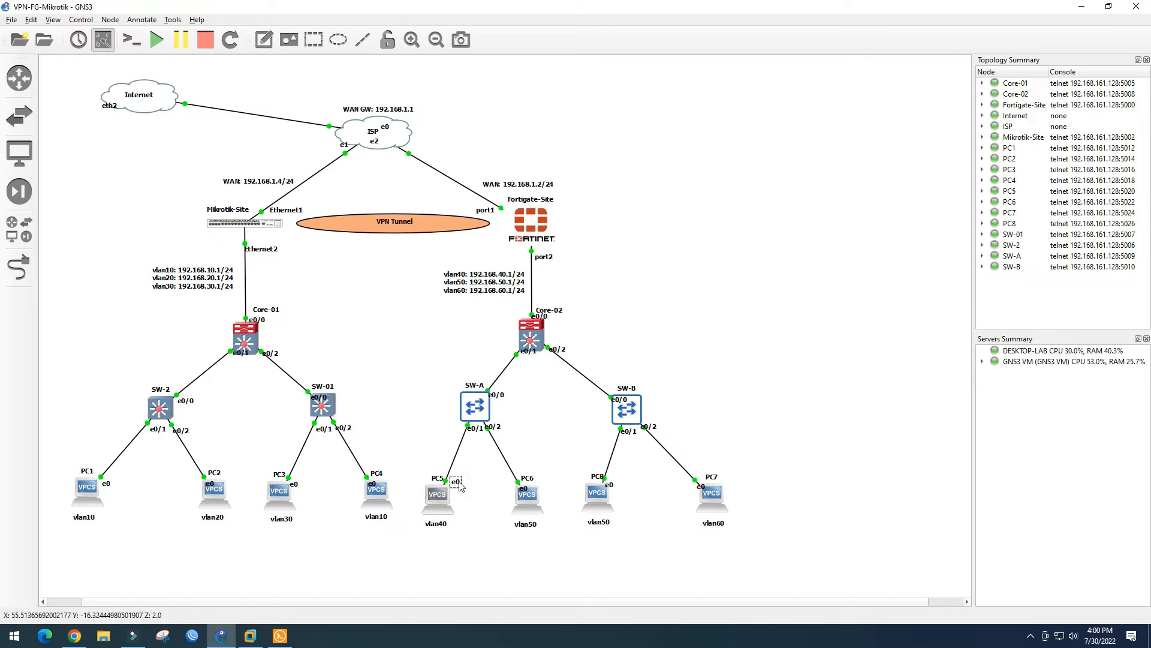
pyautogui.click(468, 528)
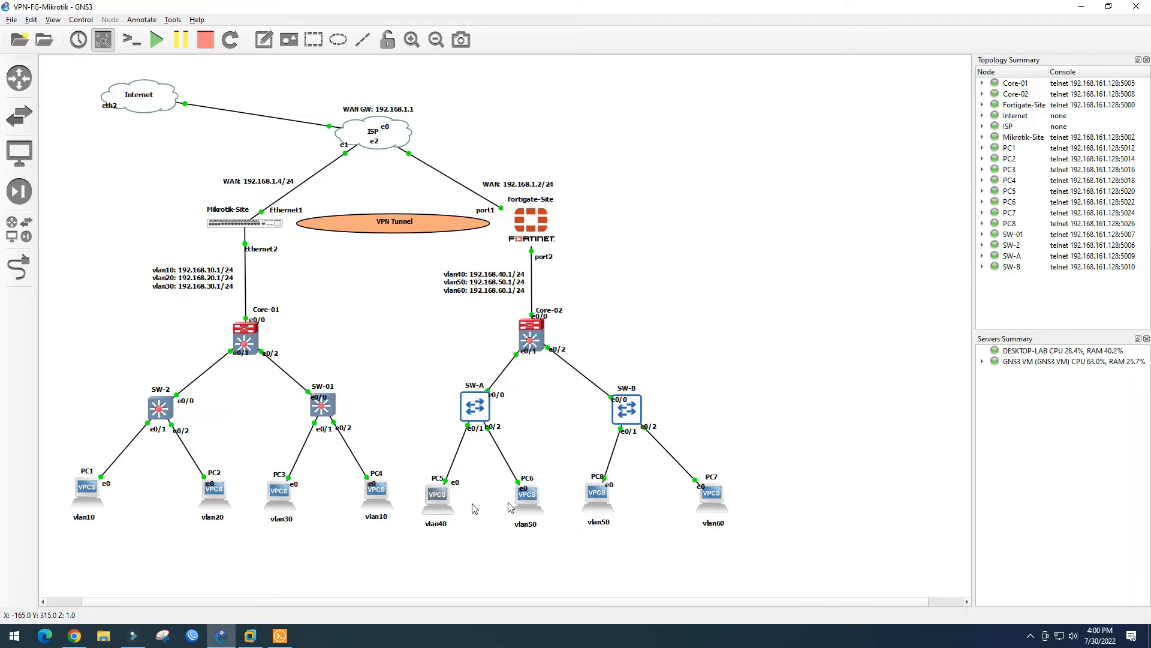
pyautogui.moveTo(709, 510)
pyautogui.doubleClick(440, 500)
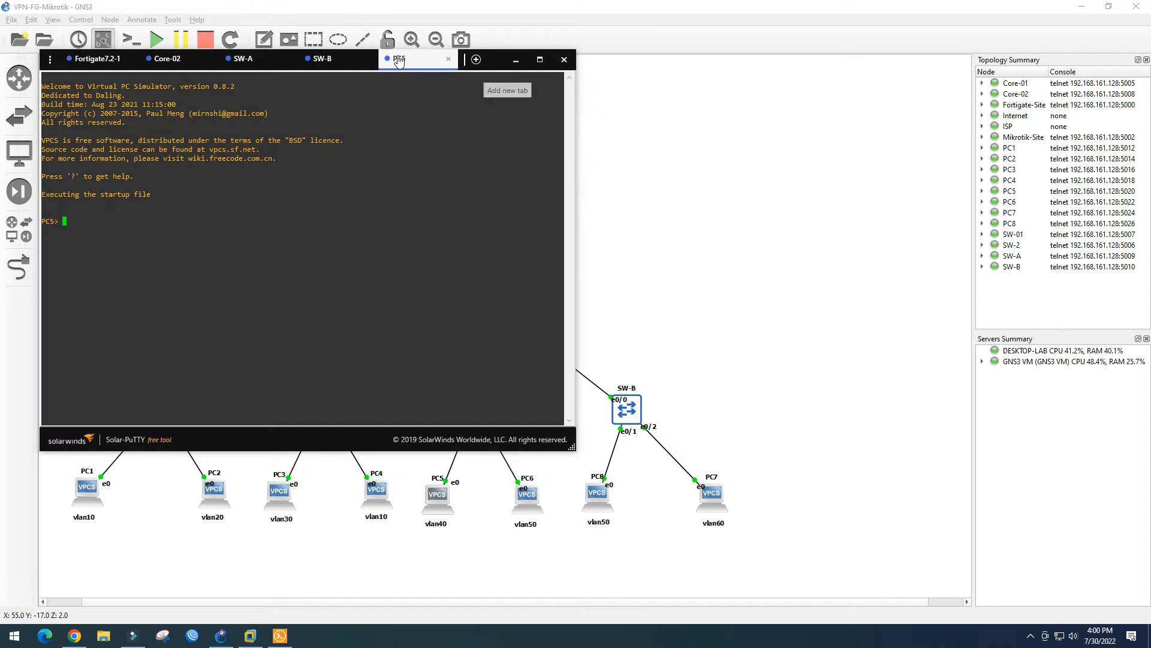
pyautogui.moveTo(420, 59); pyautogui.dragTo(982, 29)
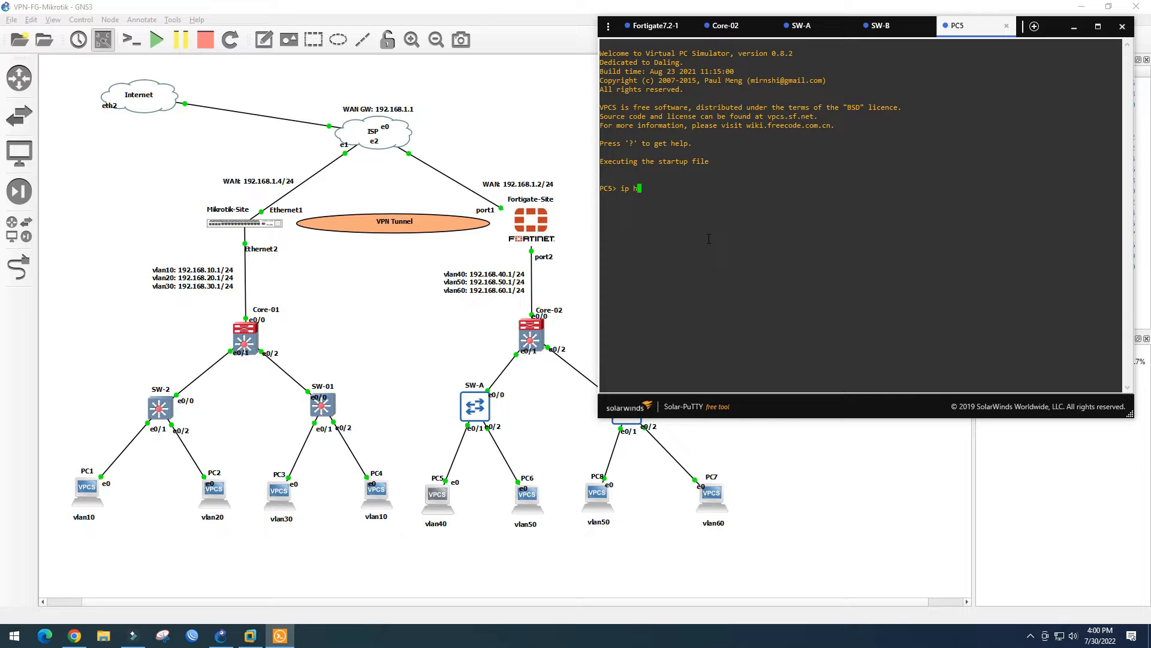
pyautogui.write('p')
pyautogui.press('Return')
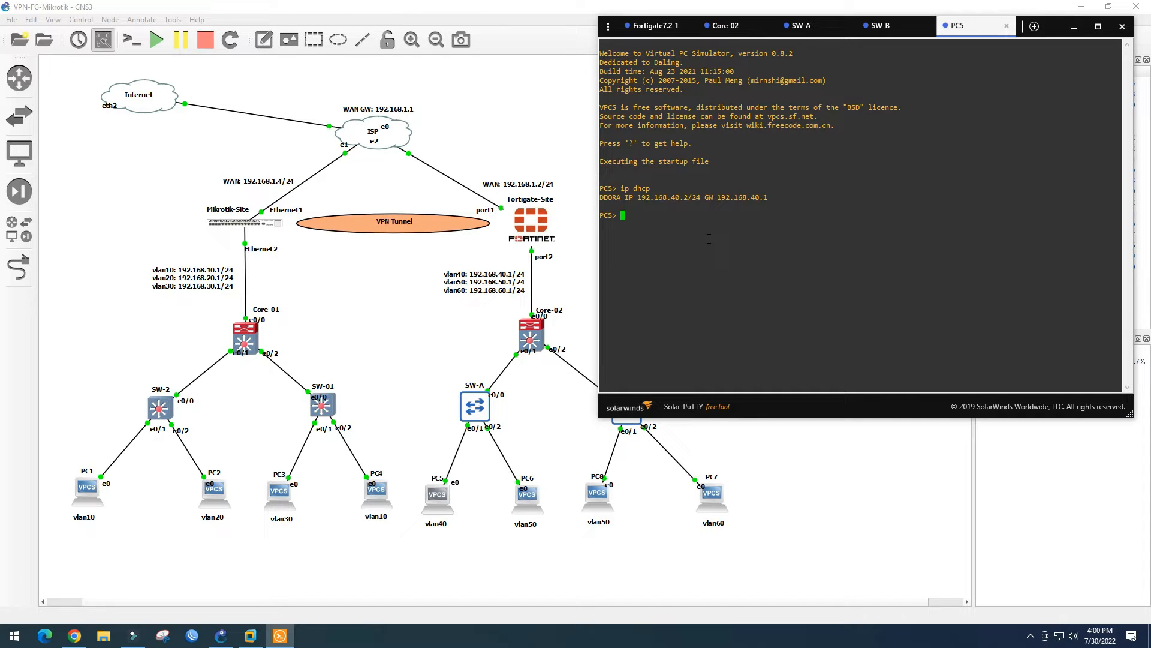
pyautogui.write('e')
pyautogui.press('Return')
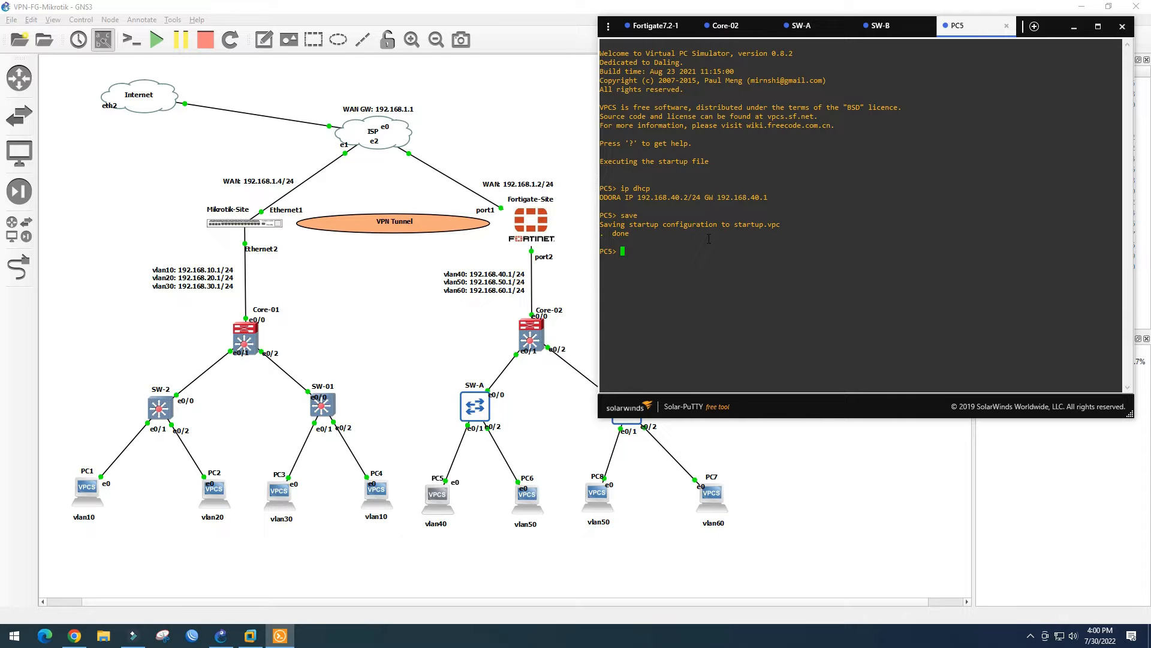
pyautogui.doubleClick(531, 506)
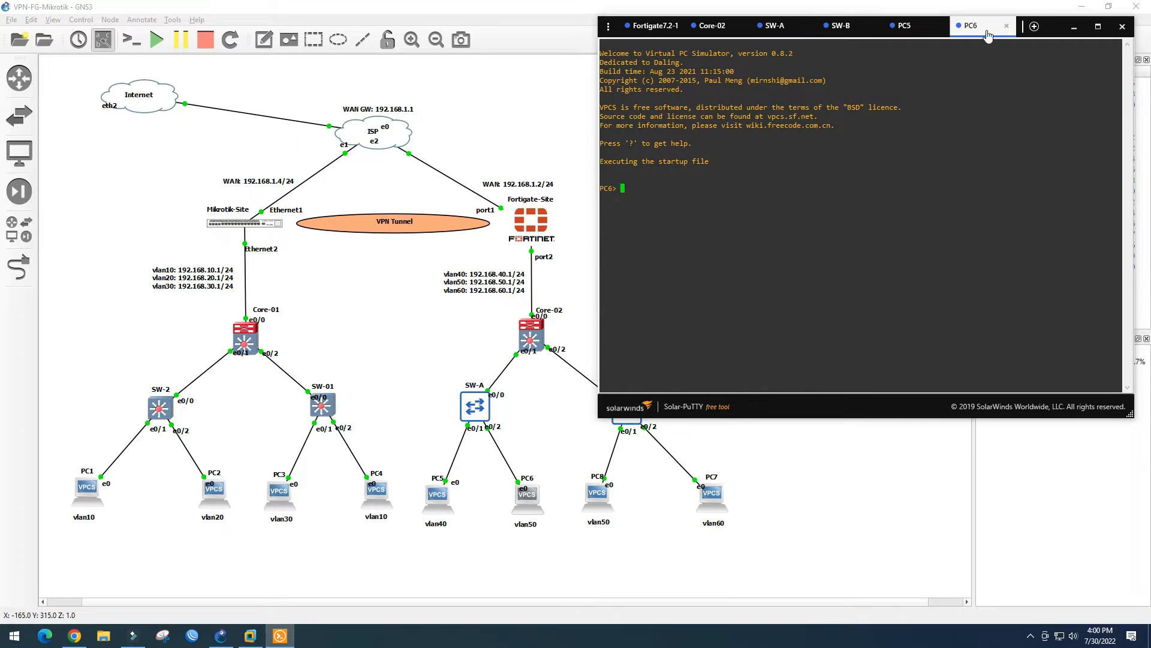
# Get PC6 192.168.50.2/24 via DHCP and successfully ping PC5 at 192.168.40.2
pyautogui.moveTo(989, 31); pyautogui.dragTo(1021, 37)
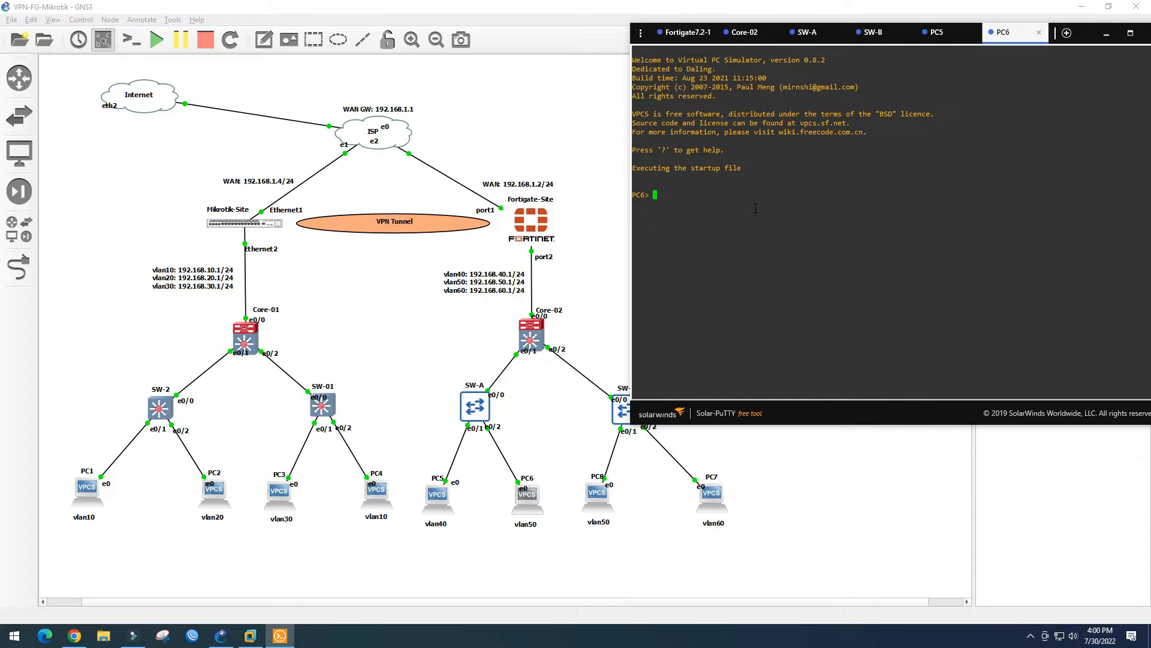
pyautogui.write('ip dhcp')
pyautogui.press('Return')
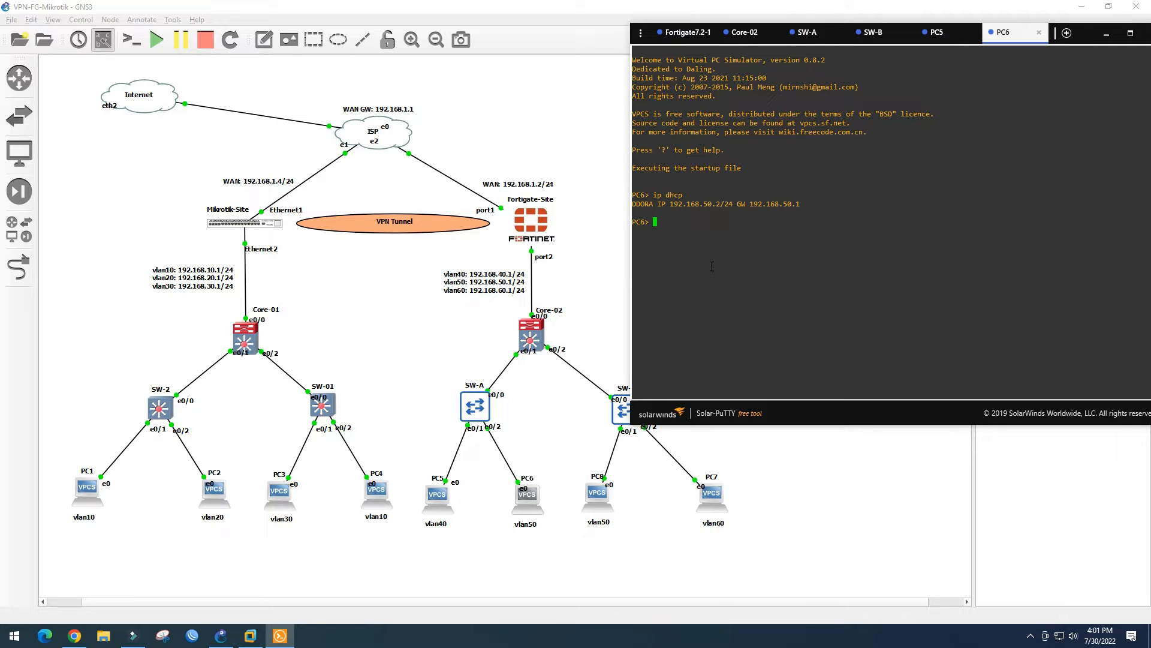
pyautogui.write('ng 192.168.40.2')
pyautogui.press('Return')
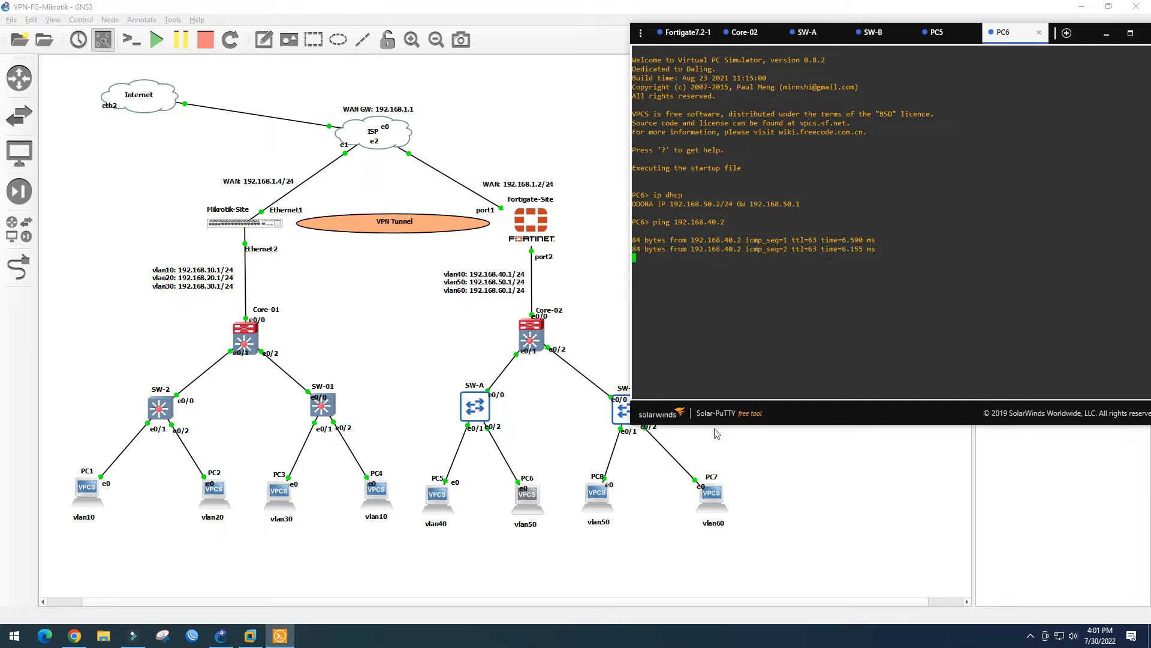
pyautogui.click(598, 504)
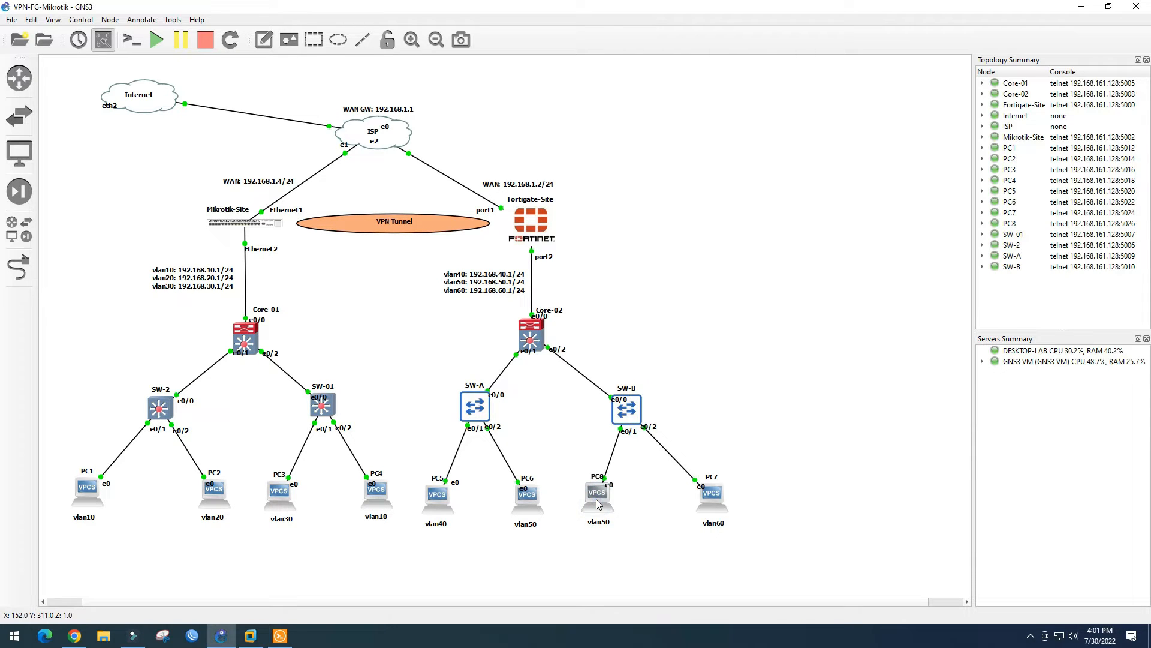
# Get PC8 192.168.50.3/24 with gateway 192.168.50.1 via DHCP, then open PC7's console
pyautogui.doubleClick(597, 499)
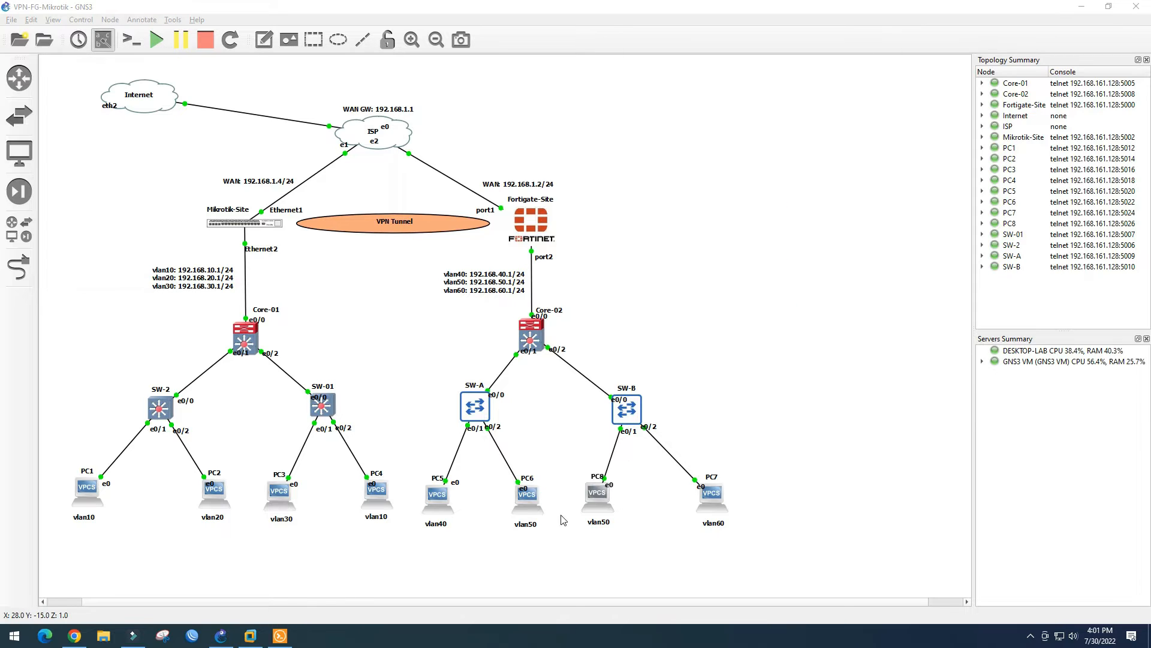
pyautogui.click(281, 636)
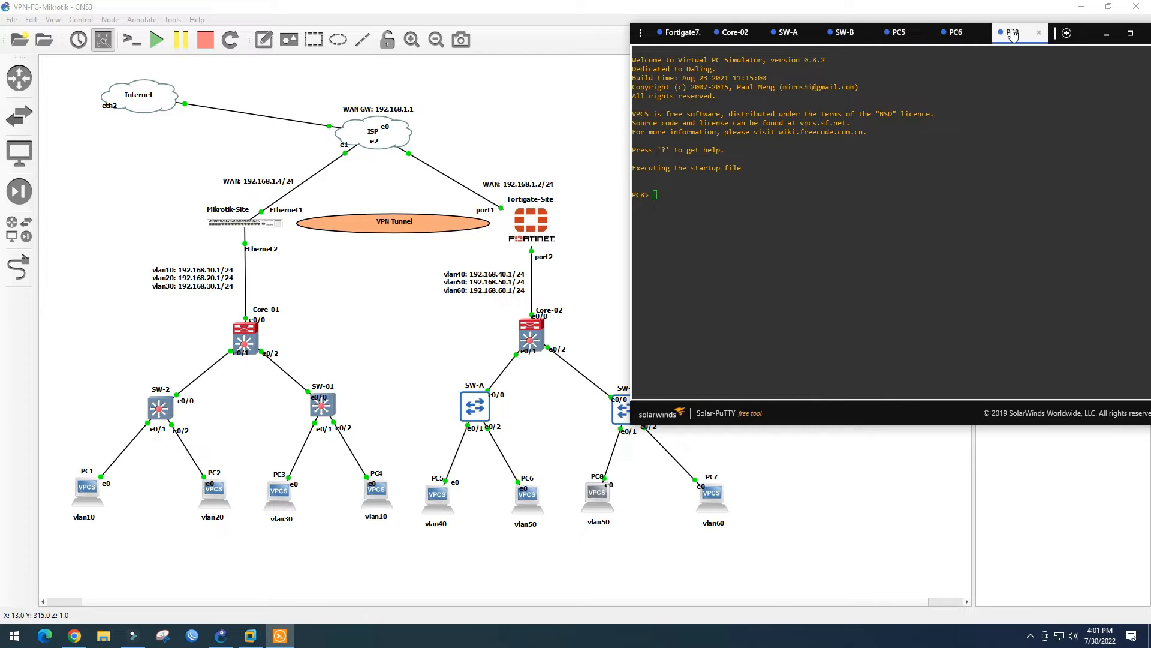
pyautogui.moveTo(1021, 38); pyautogui.dragTo(1003, 23)
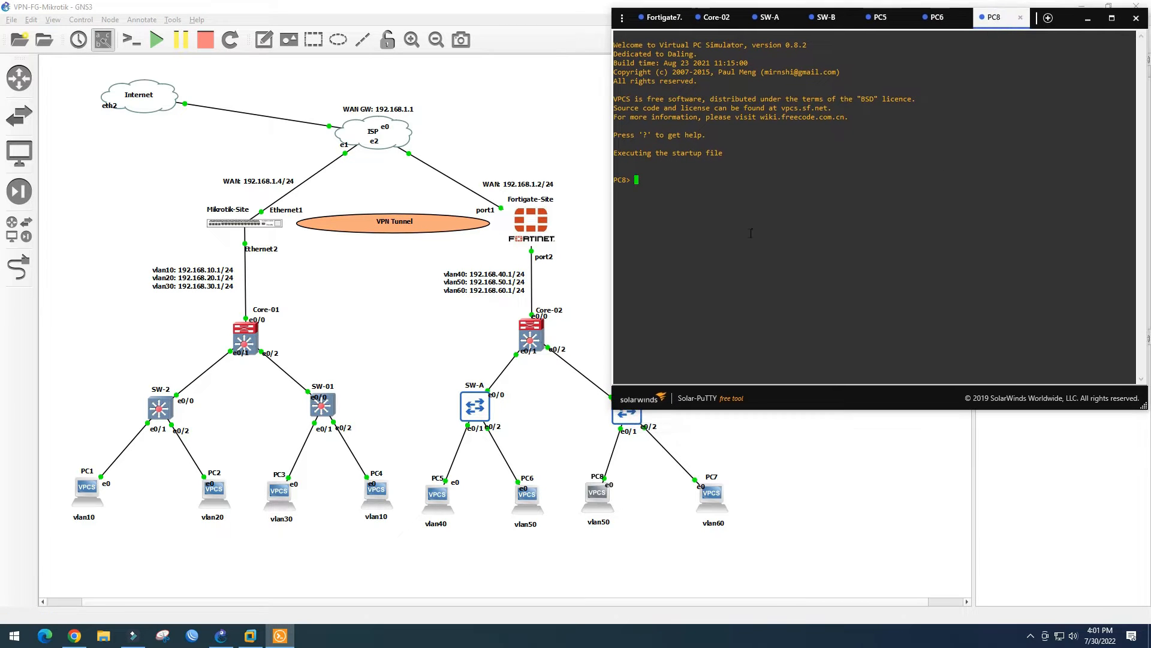
pyautogui.write('ip dhcp')
pyautogui.press('Return')
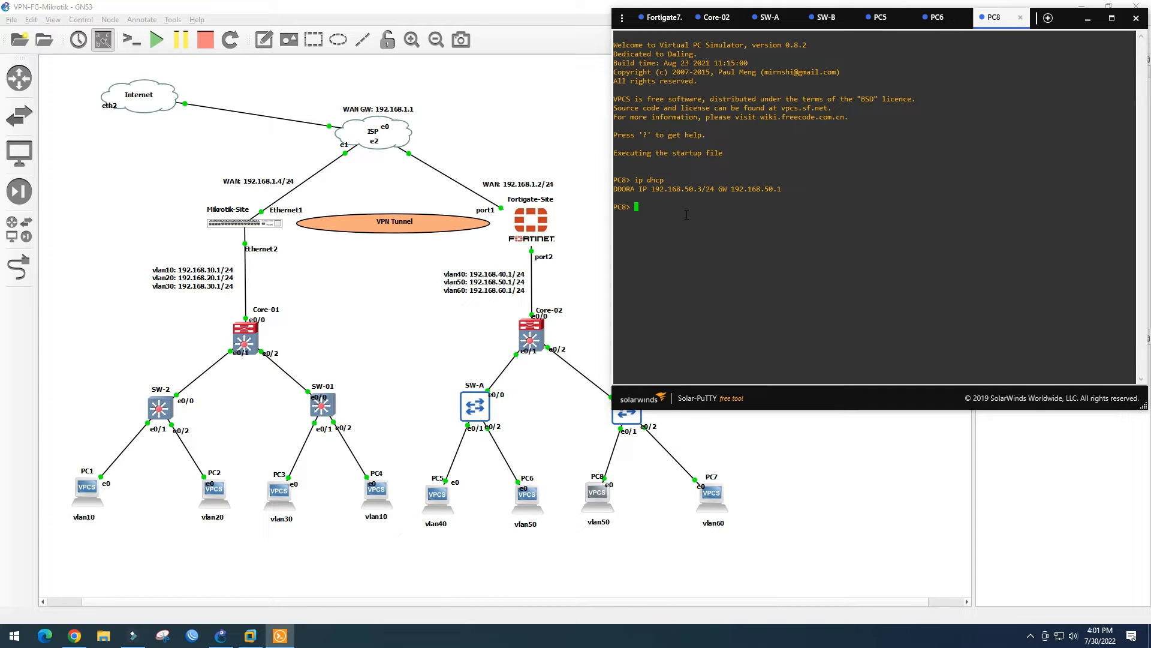
pyautogui.click(716, 500)
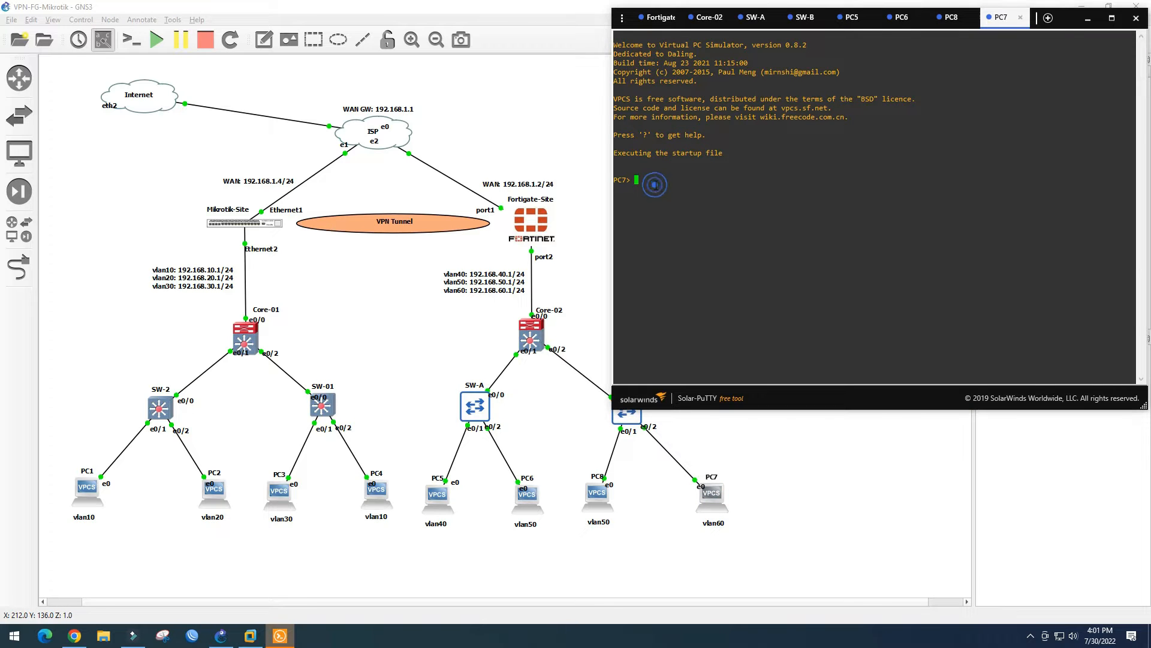
# Get PC7 192.168.60.2/24 via DHCP and successfully ping PC5 (192.168.40.2) and 1.1.1.1
pyautogui.write('ip dhcp')
pyautogui.press('Return')
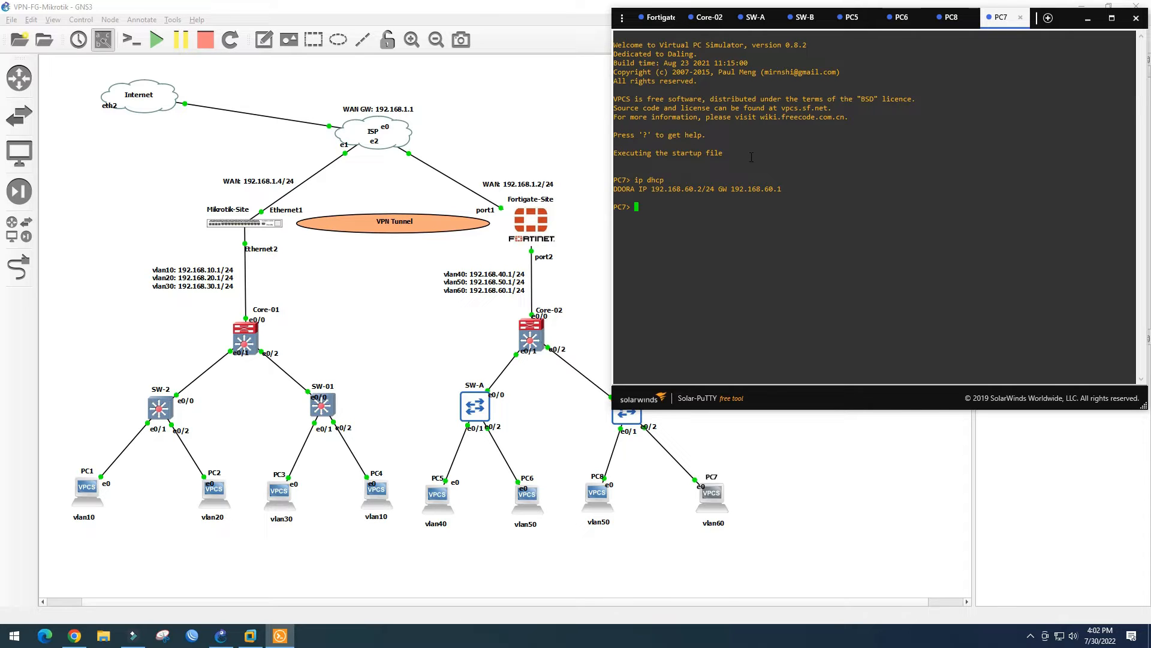
pyautogui.write('ping 192.168.40.2')
pyautogui.press('Return')
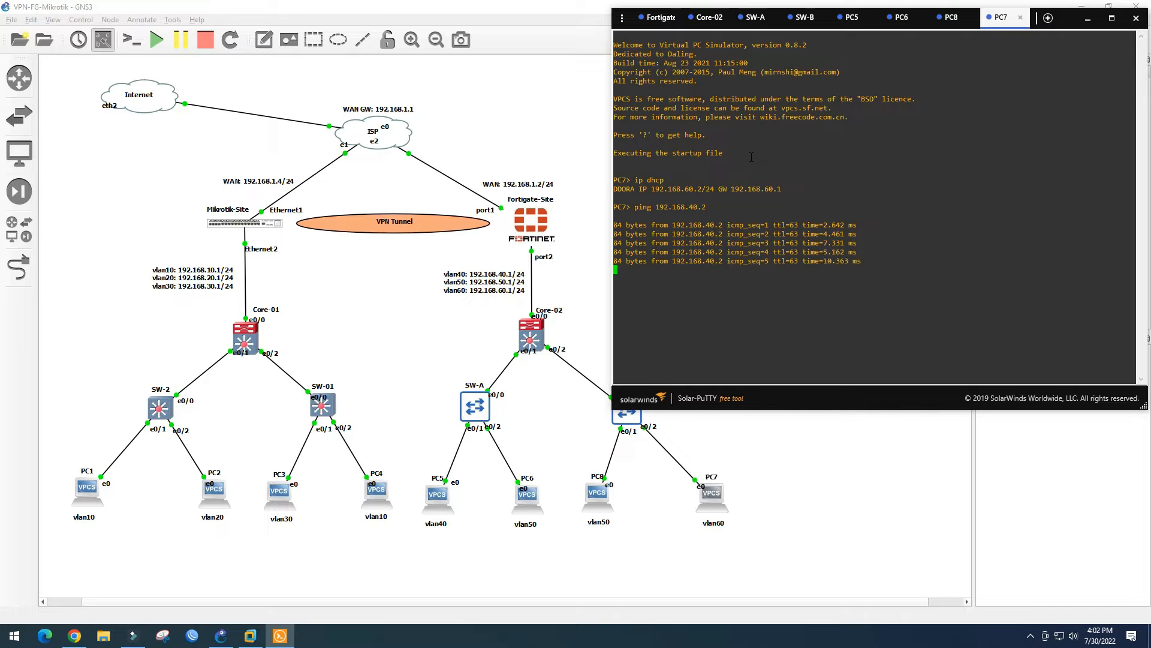
pyautogui.write('ping 1.1.1.1')
pyautogui.press('Return')
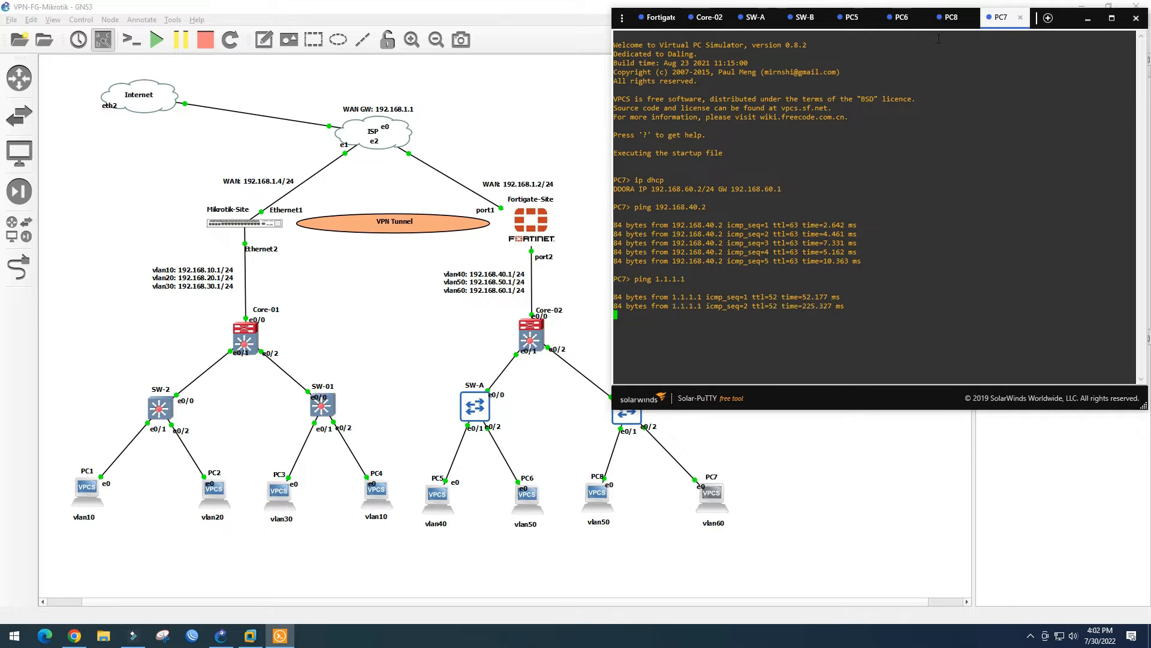
pyautogui.click(1087, 18)
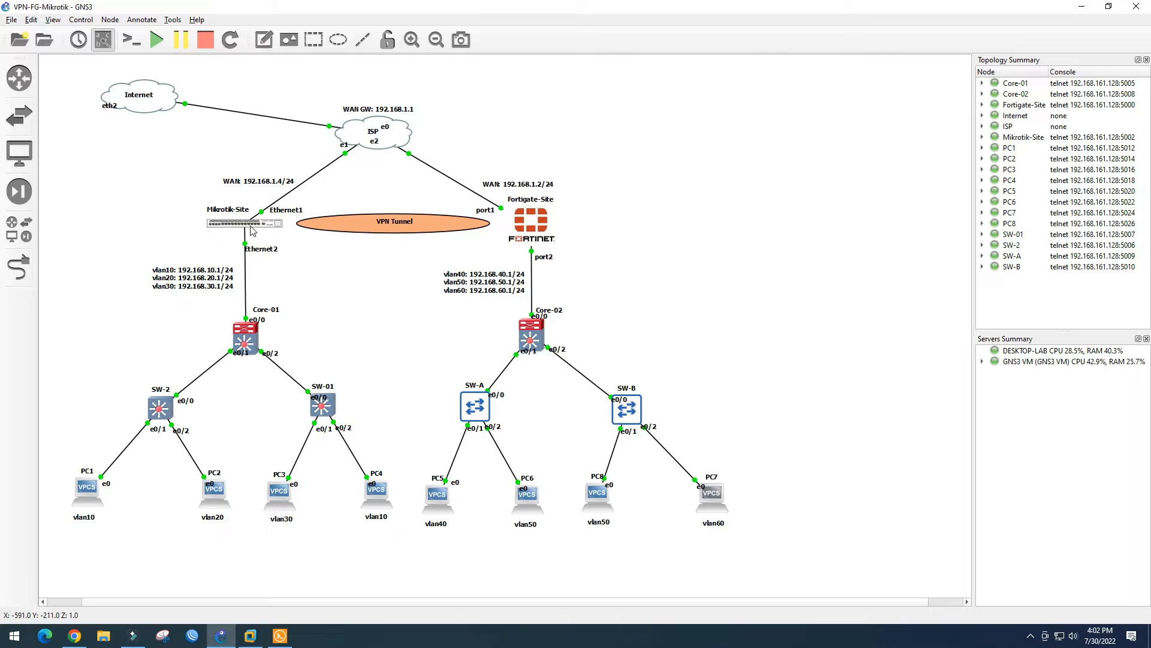
# Open the MikroTik-Site console, log in as admin and decline the licence prompt
pyautogui.moveTo(253, 229)
pyautogui.doubleClick(254, 227)
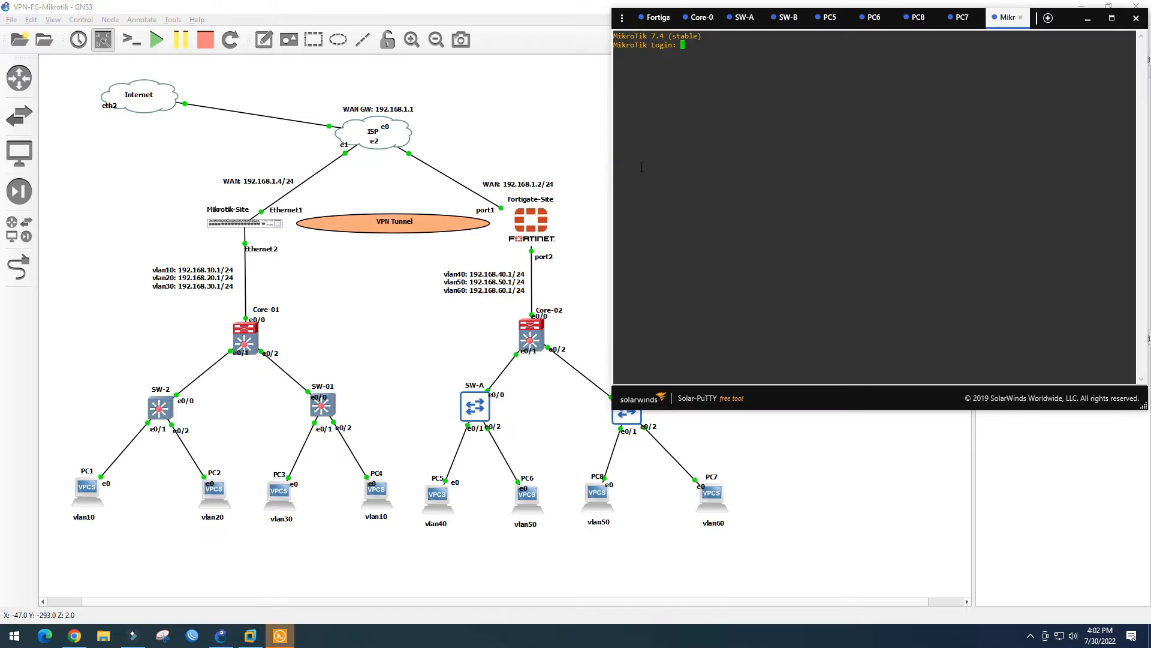
pyautogui.click(691, 40)
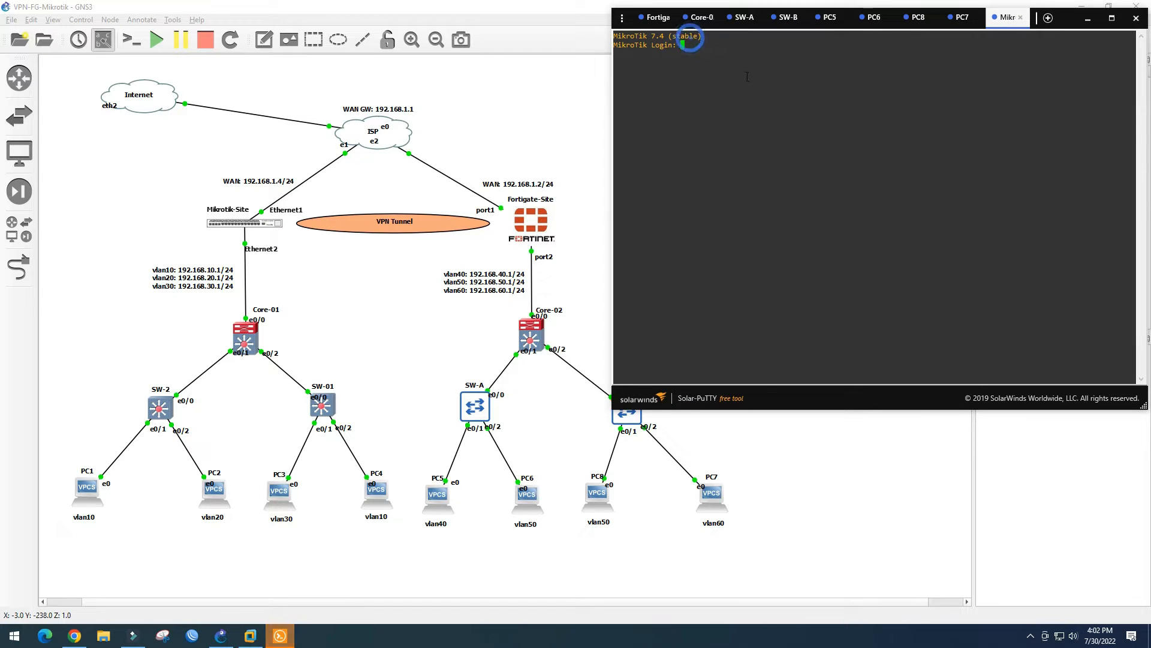
pyautogui.write('admin')
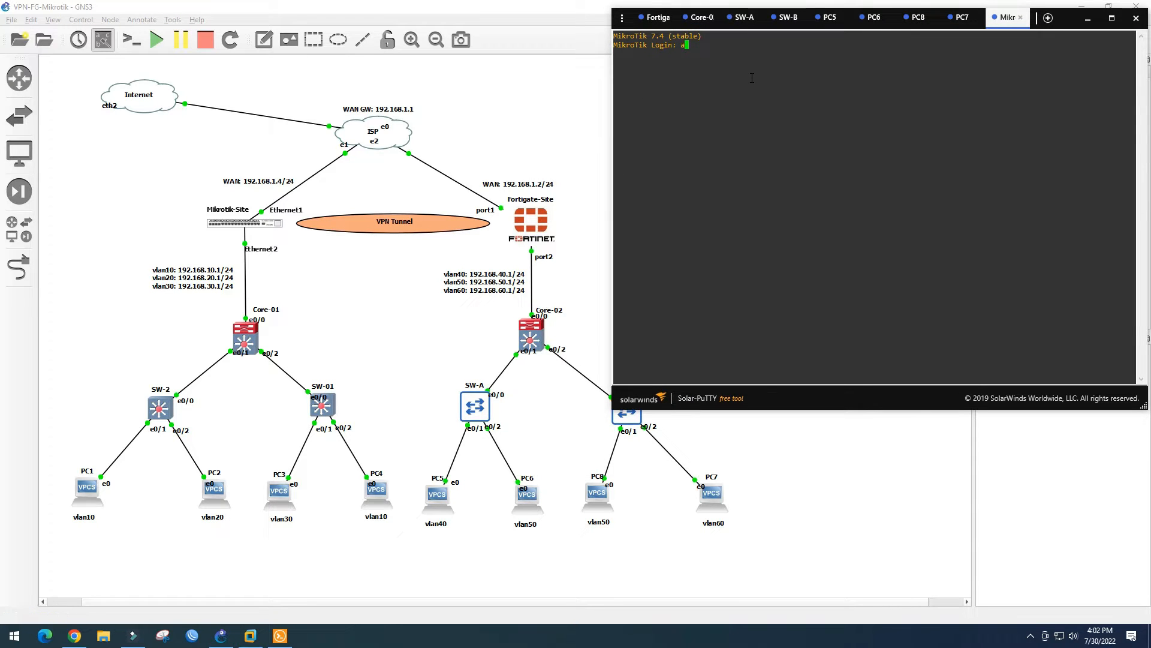
pyautogui.press('Return')
pyautogui.press('Return')
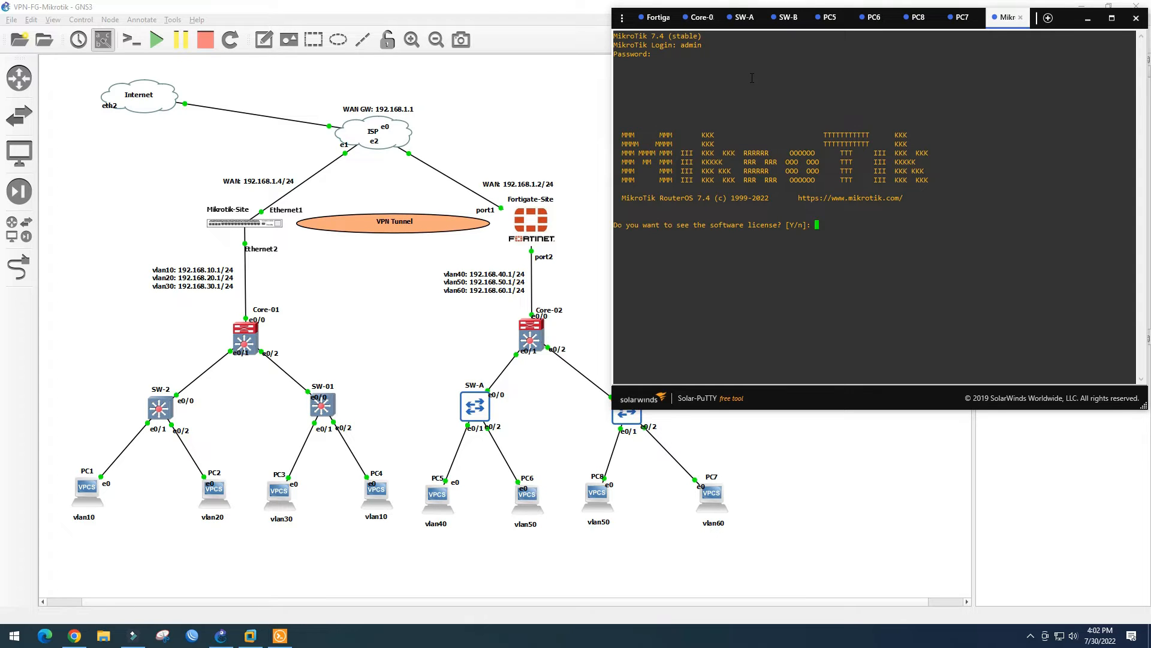
pyautogui.write('n')
pyautogui.press('Return')
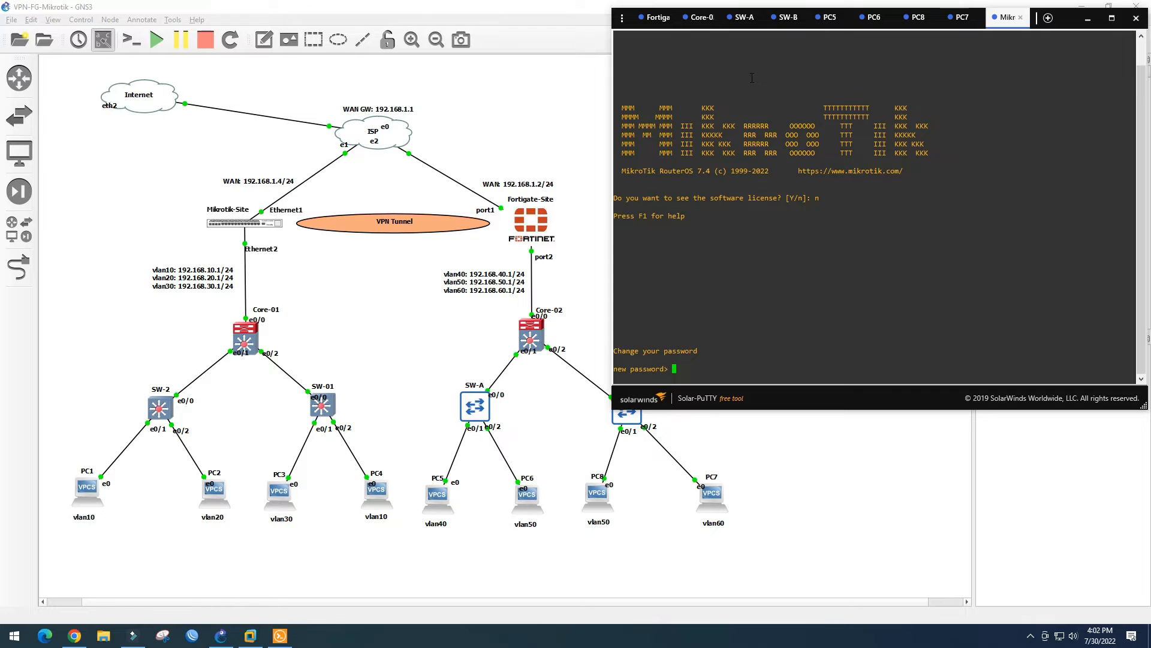
# Enter and confirm a new password for the admin account
pyautogui.write('admin')
pyautogui.press('Return')
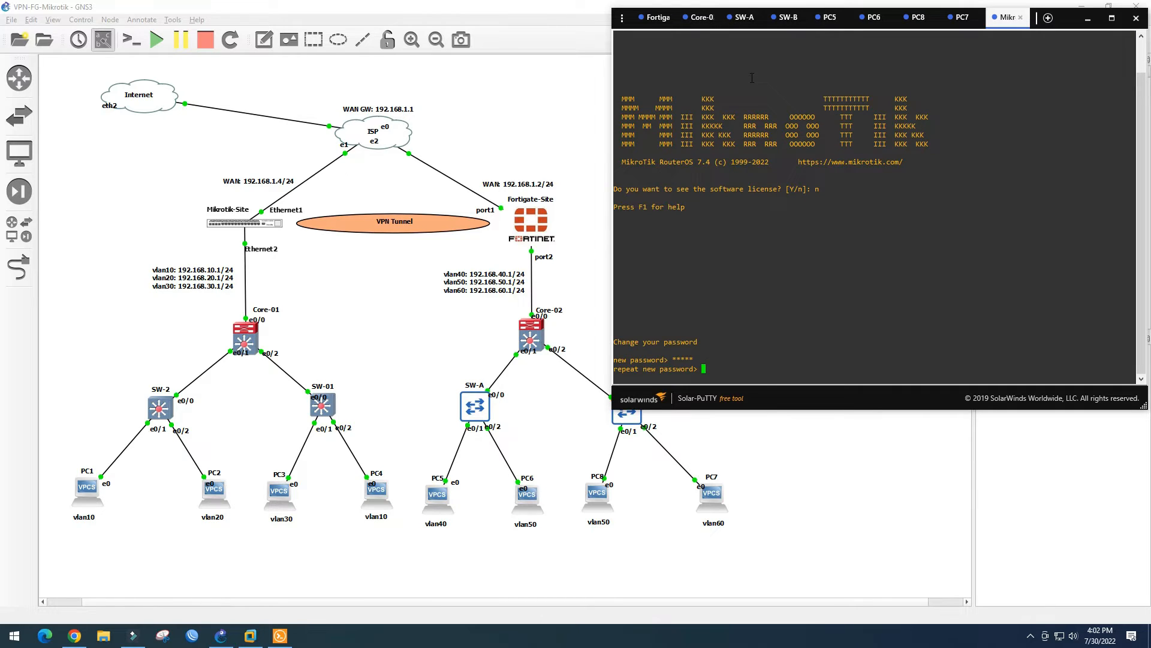
pyautogui.write('admin')
pyautogui.press('Return')
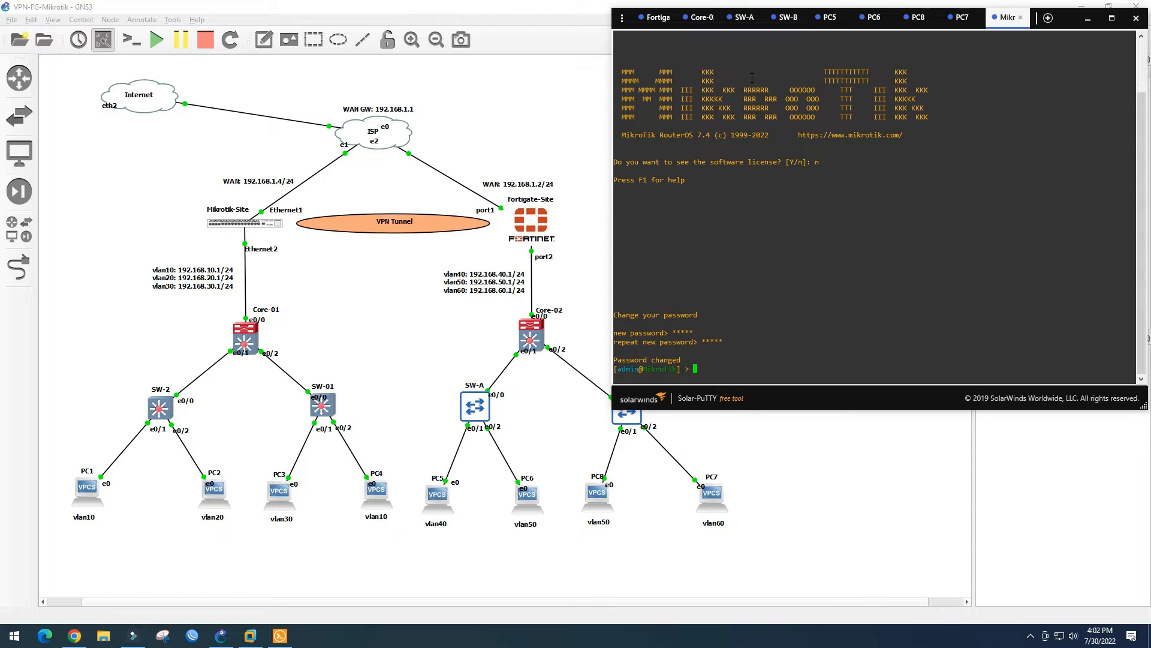
# Add 192.168.1.4/24 to ether1 under /ip address and print the address table
pyautogui.press('Return')
pyautogui.press('Return')
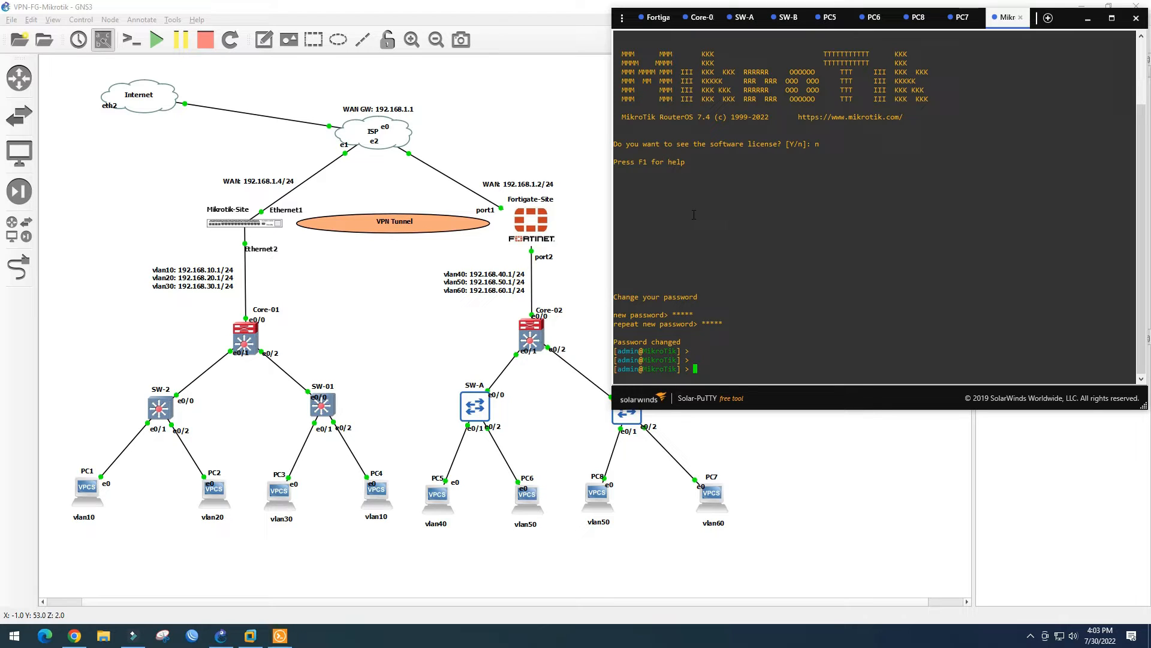
pyautogui.write('ip address/')
pyautogui.press('Return')
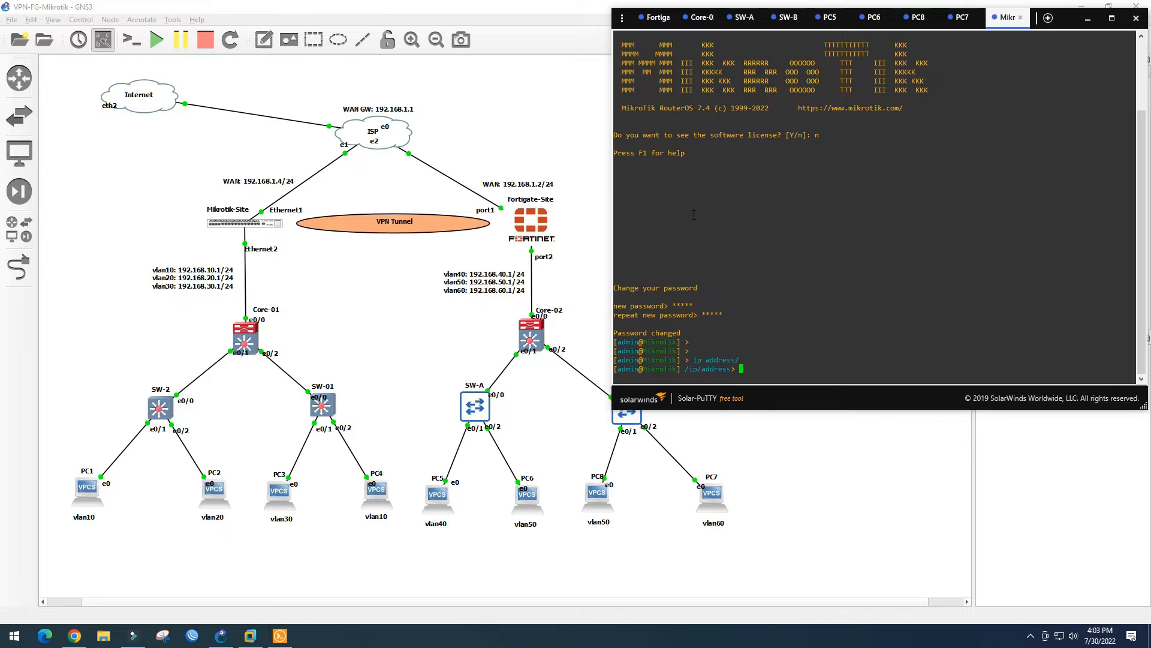
pyautogui.write('add address=192.168.1.4/24 interface=ether')
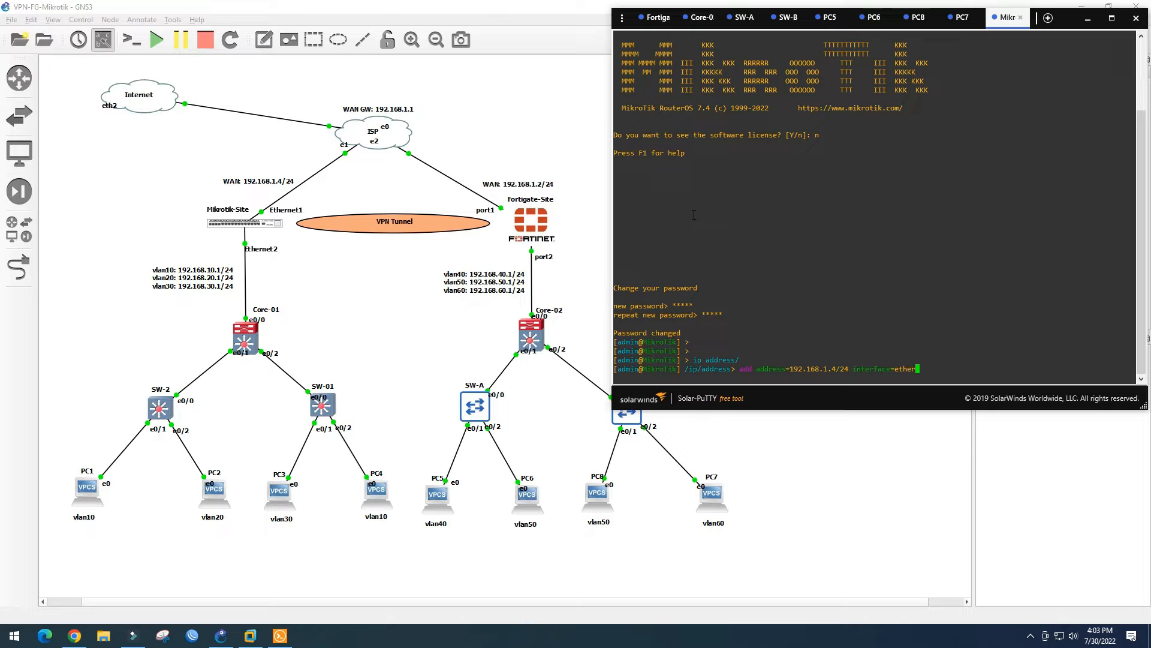
pyautogui.write('1')
pyautogui.press('Return')
pyautogui.write('print')
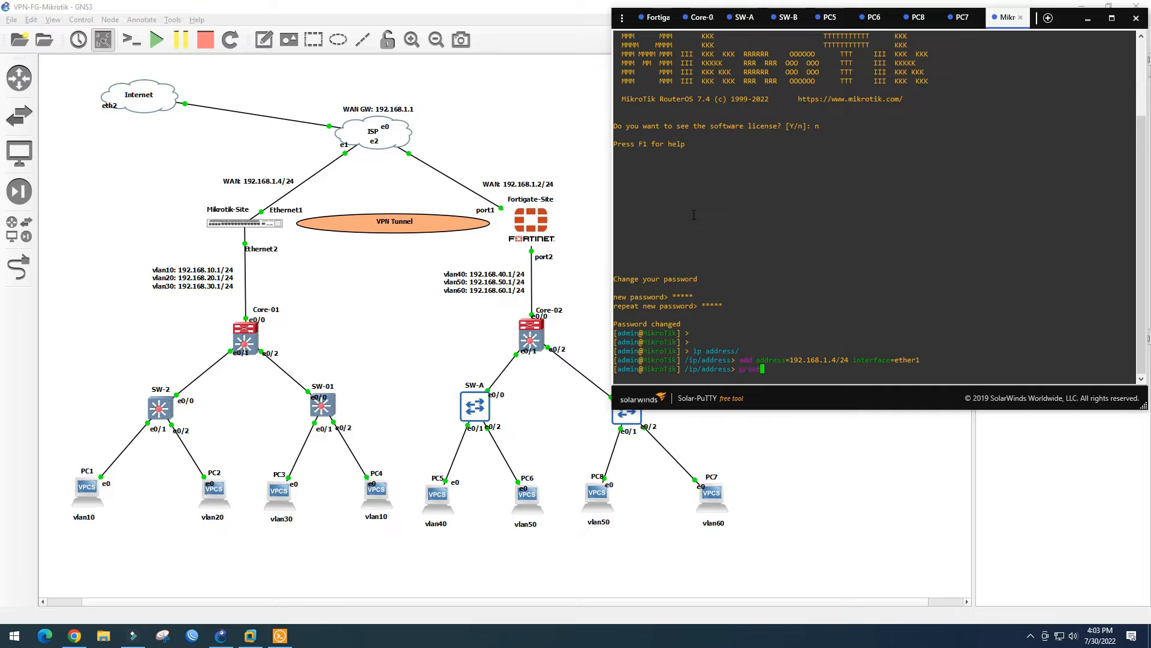
pyautogui.press('Return')
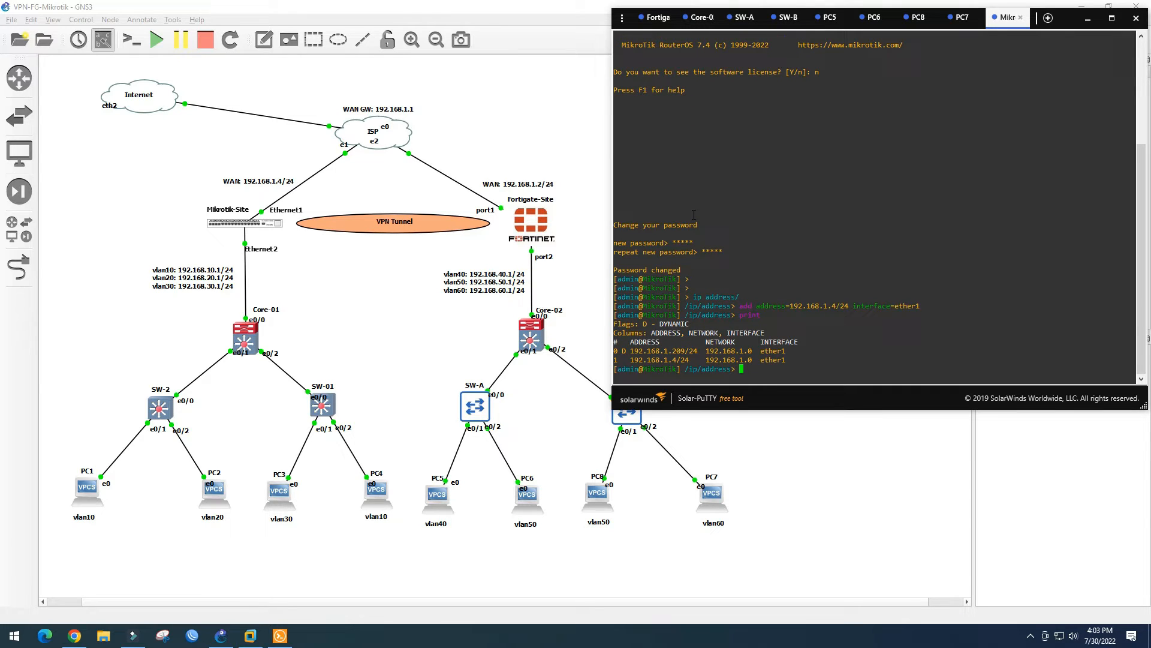
# Highlight the static 192.168.1.4/24 and dynamic 192.168.1.209/24 entries in the address table
pyautogui.moveTo(629, 359); pyautogui.dragTo(692, 359)
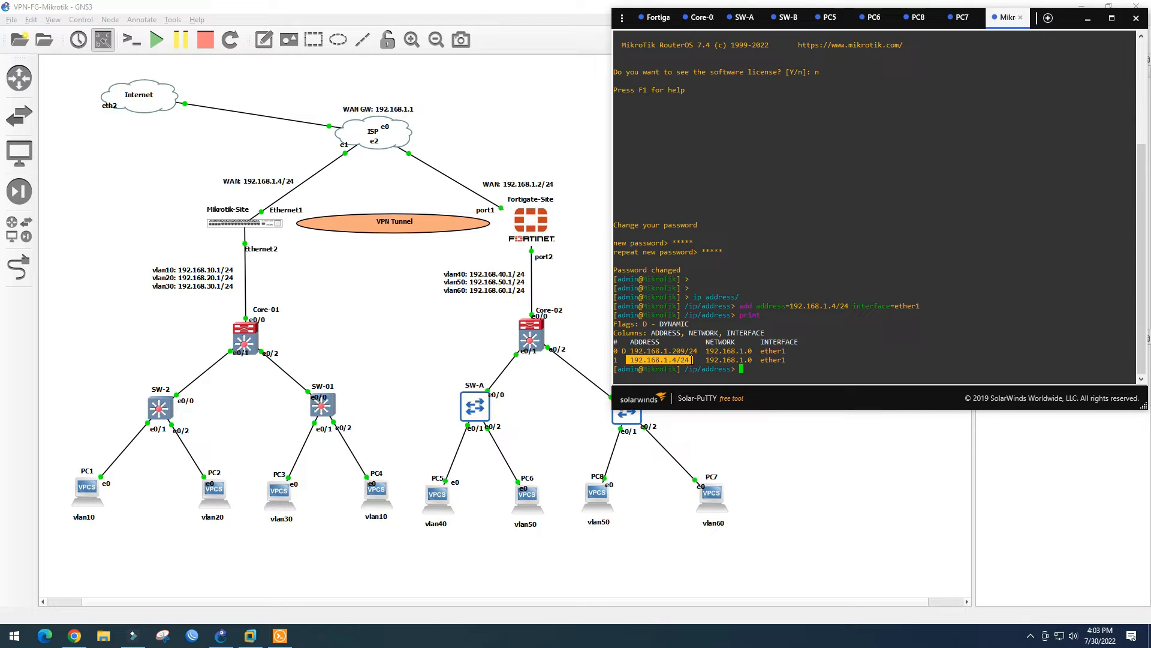
pyautogui.moveTo(630, 352); pyautogui.dragTo(698, 352)
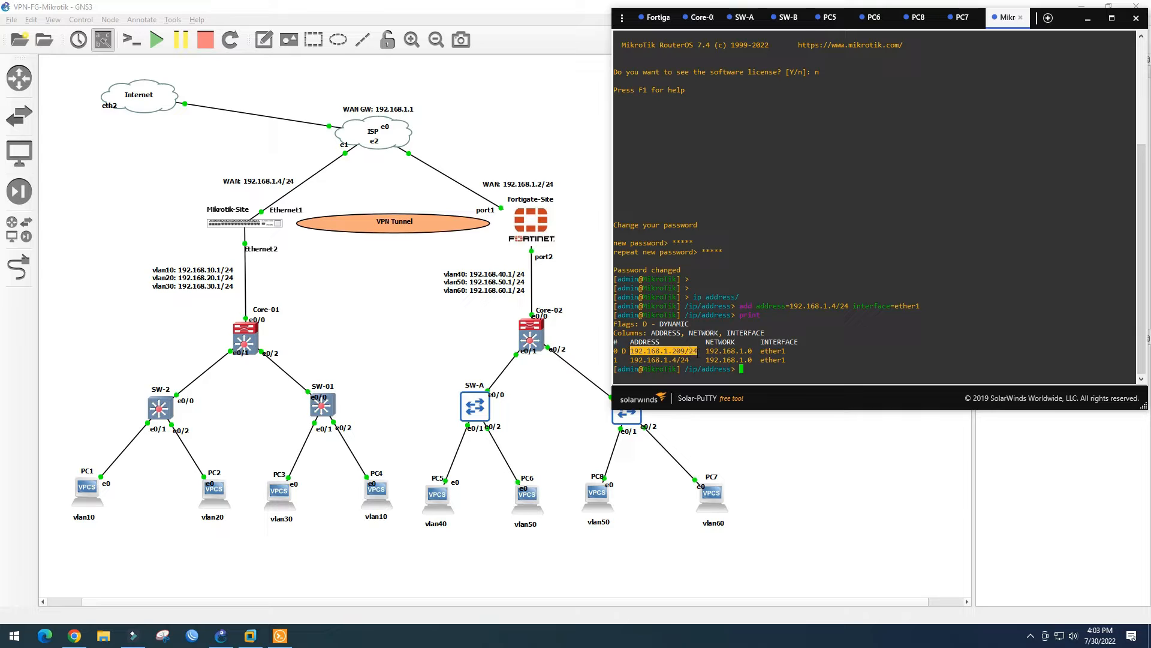
pyautogui.click(698, 353)
pyautogui.moveTo(627, 352); pyautogui.dragTo(659, 352)
pyautogui.moveTo(627, 360); pyautogui.dragTo(693, 359)
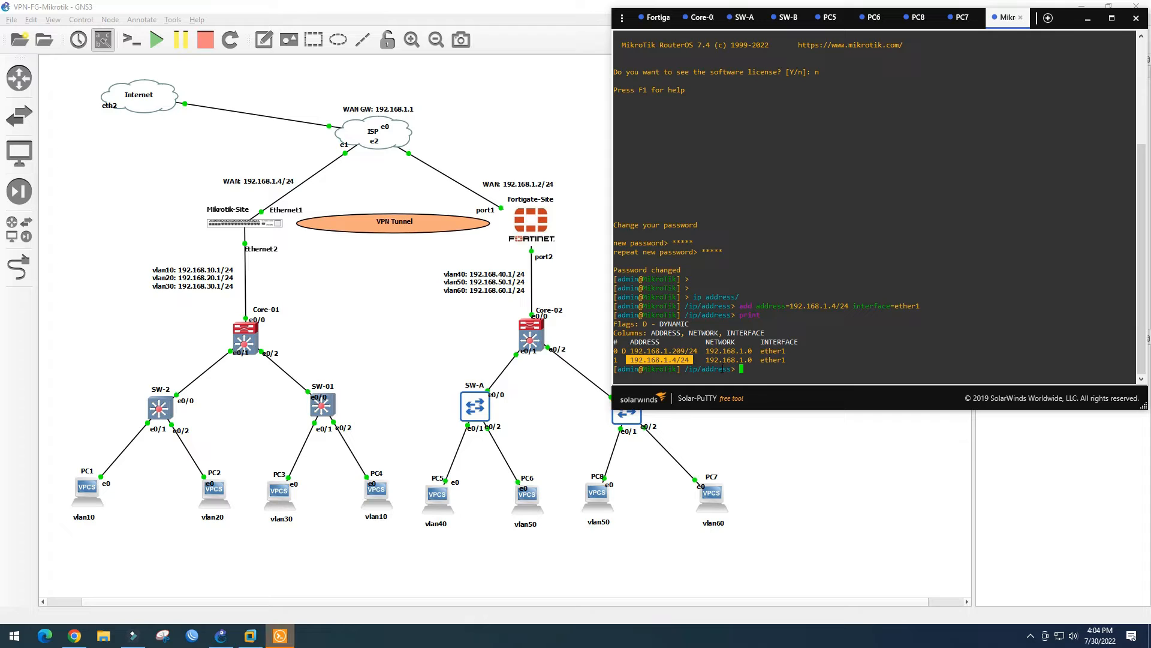
pyautogui.click(742, 370)
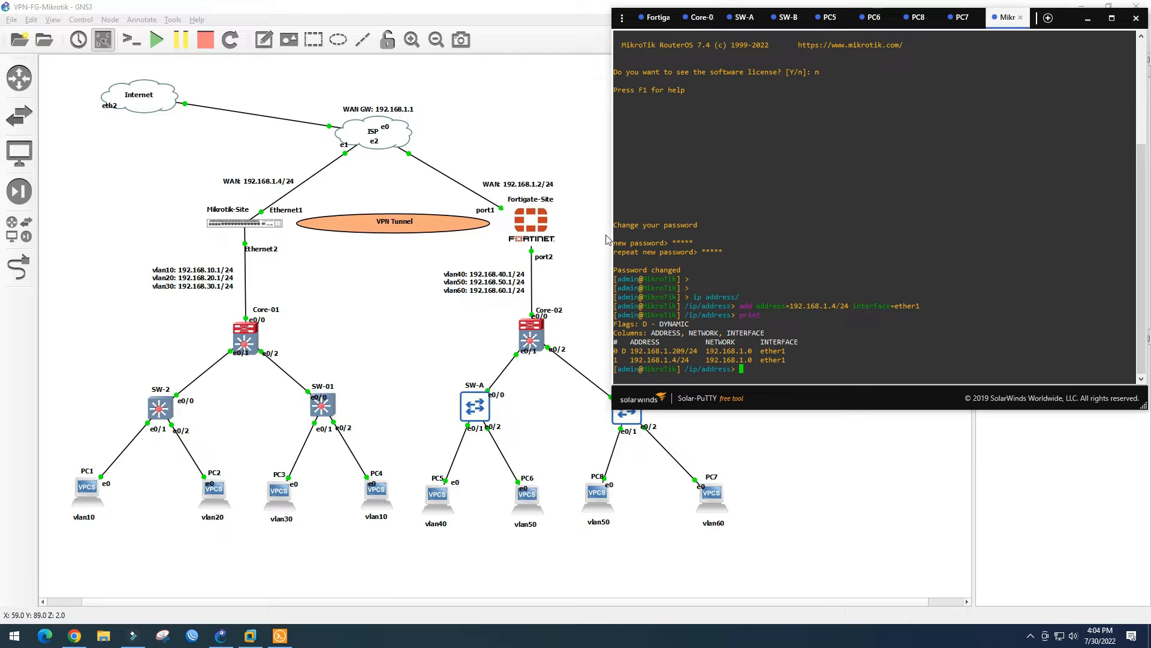
# Bring up WinBox's login window and edit the Connect To address
pyautogui.click(193, 635)
pyautogui.moveTo(705, 143); pyautogui.dragTo(735, 78)
pyautogui.click(634, 105)
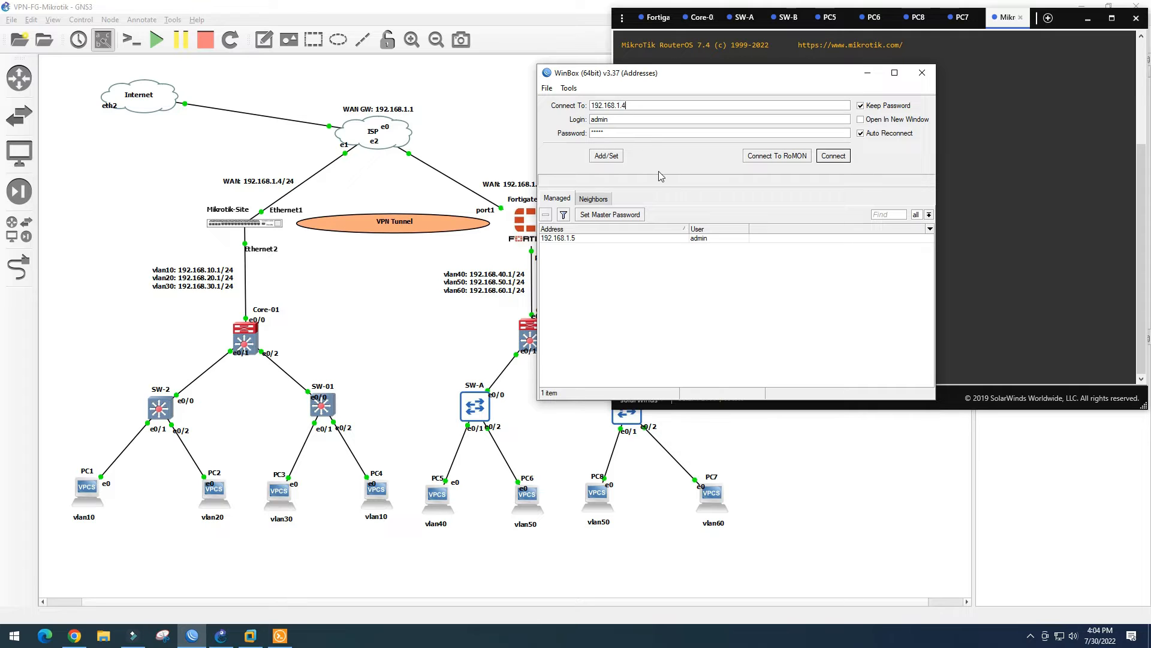
# Connect WinBox to 192.168.1.4 and enlarge the router session window
pyautogui.click(836, 158)
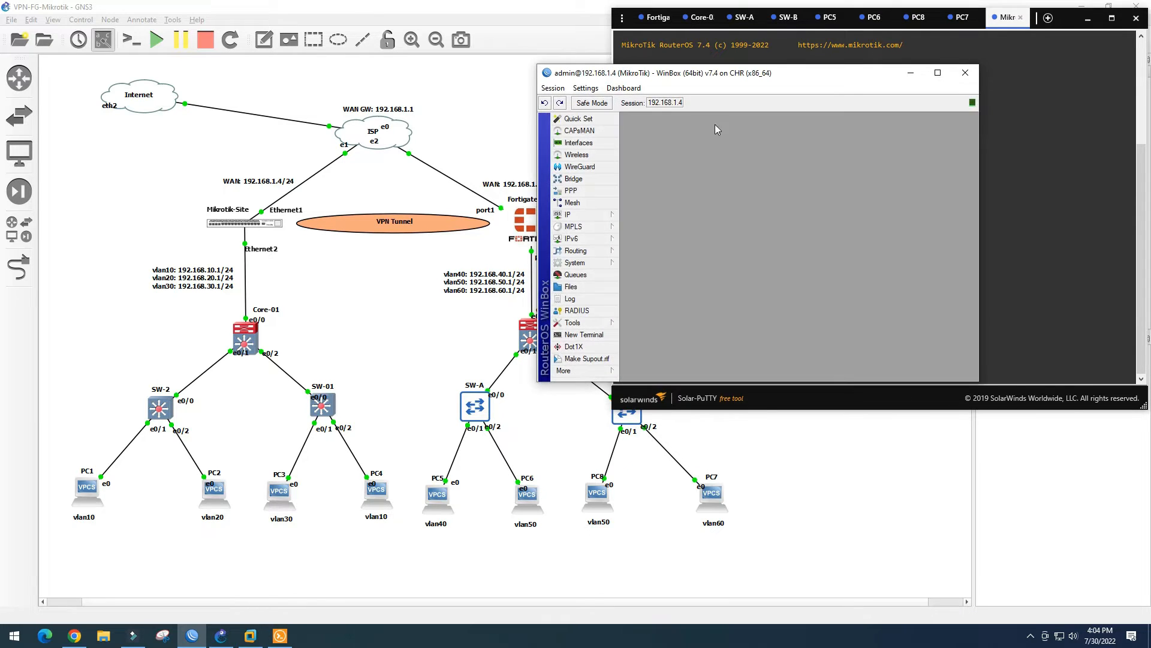
pyautogui.moveTo(852, 77); pyautogui.dragTo(813, 68)
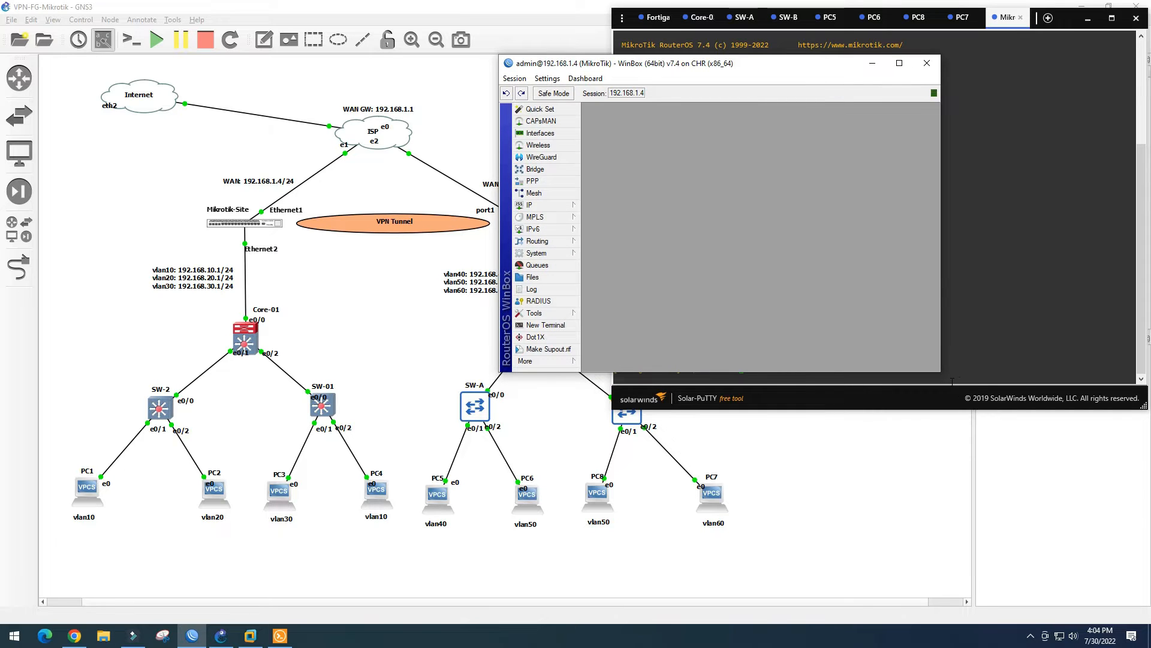
pyautogui.moveTo(938, 370); pyautogui.dragTo(1088, 557)
pyautogui.moveTo(839, 70); pyautogui.dragTo(817, 54)
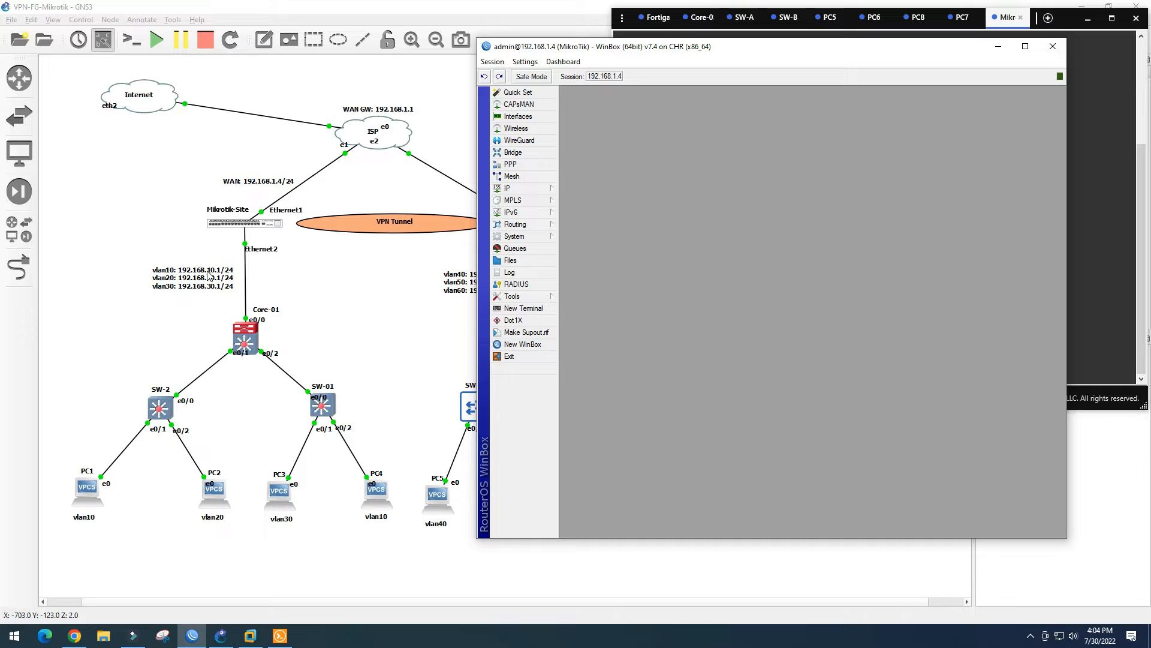
# Nudge the topology's Ethernet2 label upward and return to the WinBox session's Interfaces list
pyautogui.click(267, 253)
pyautogui.moveTo(268, 254); pyautogui.dragTo(269, 245)
pyautogui.click(294, 271)
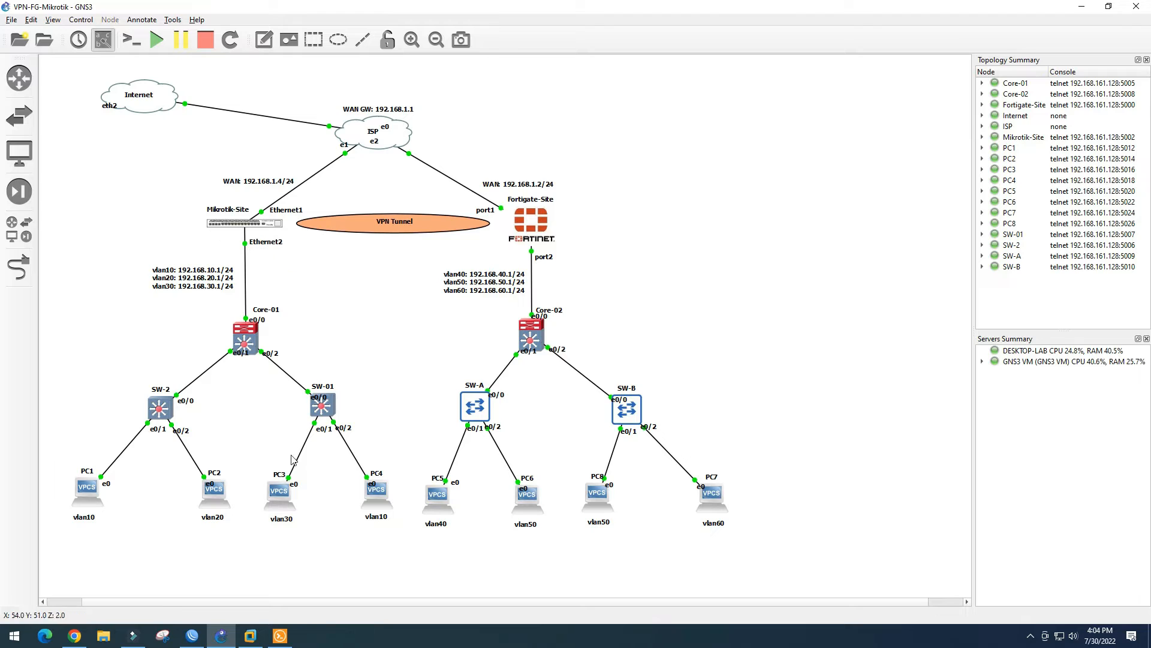
pyautogui.click(277, 635)
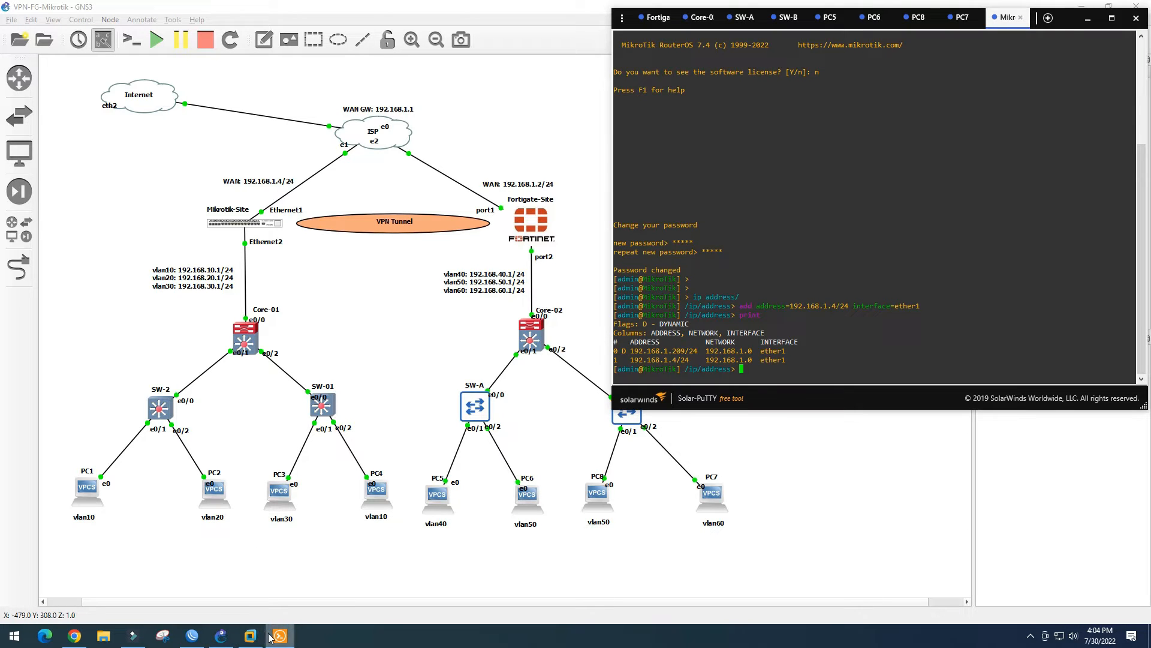
pyautogui.click(192, 636)
pyautogui.moveTo(729, 53); pyautogui.dragTo(716, 41)
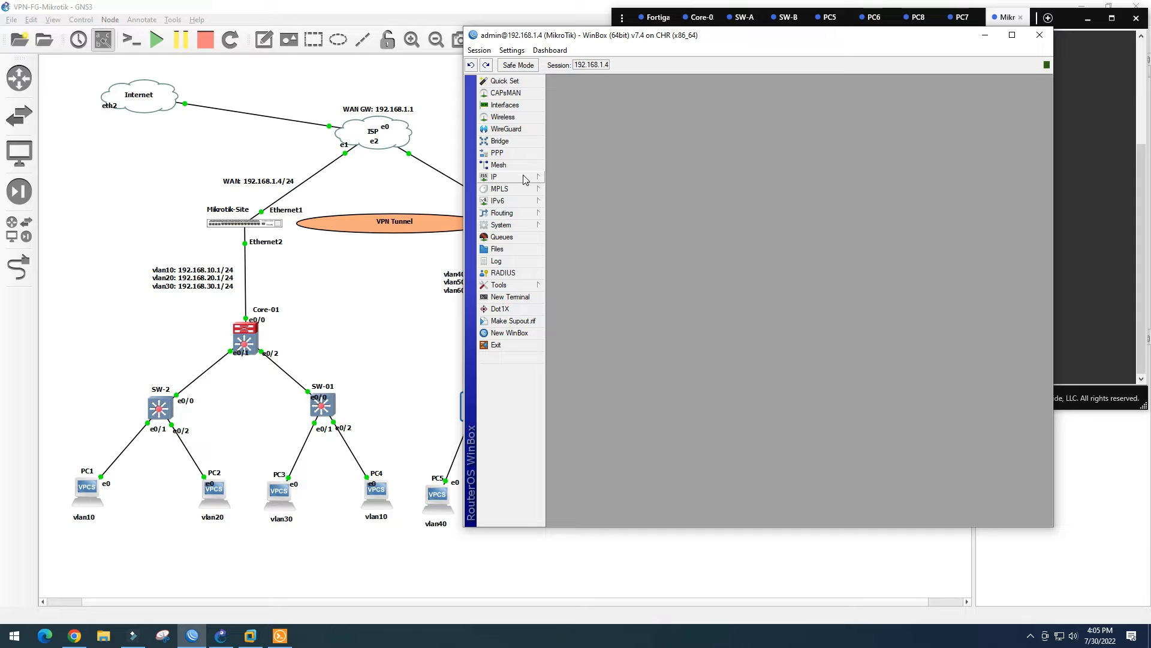
pyautogui.click(523, 106)
# Rename ether1 to ether1-WAN
pyautogui.moveTo(782, 178); pyautogui.dragTo(780, 139)
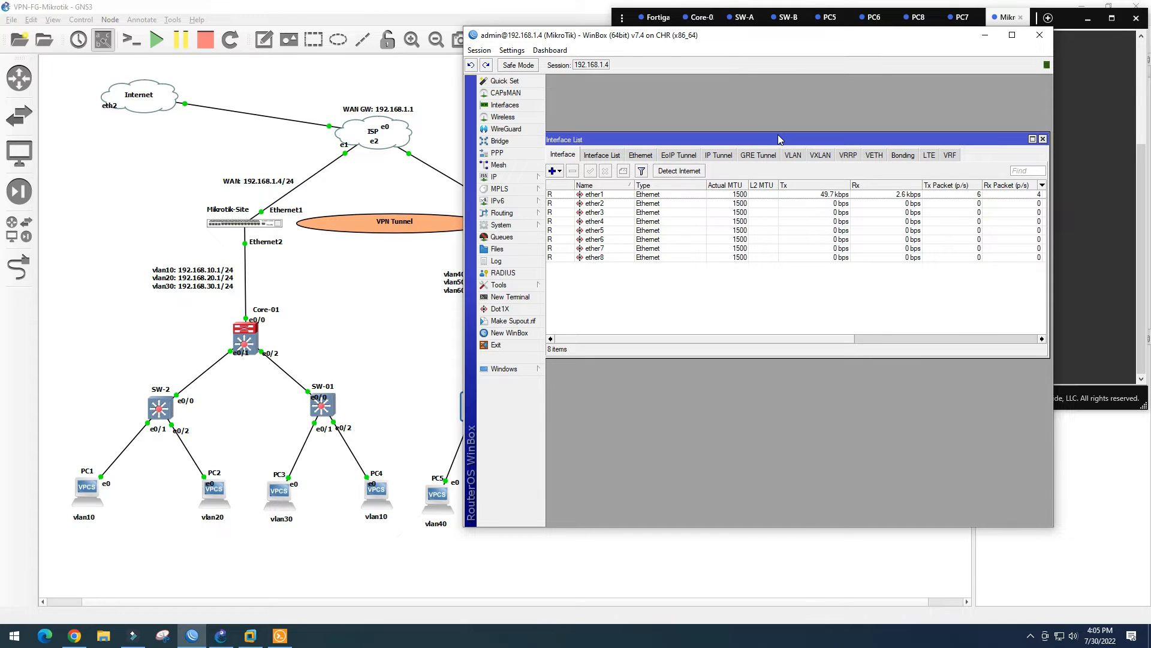
pyautogui.doubleClick(609, 194)
pyautogui.click(773, 203)
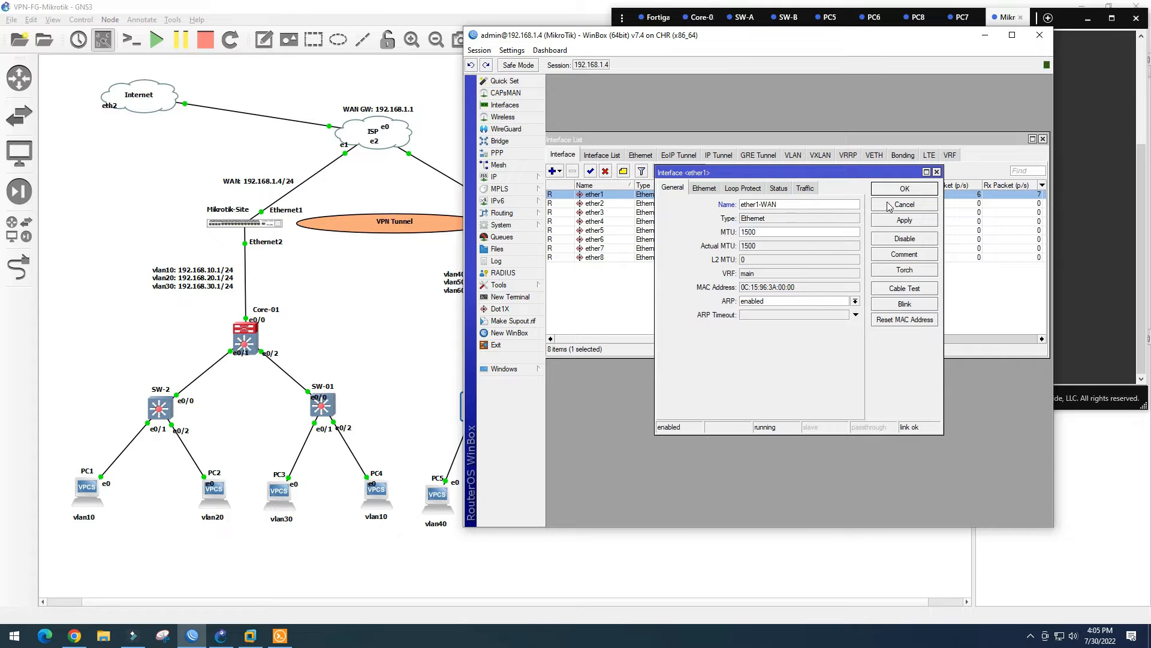
pyautogui.click(913, 190)
# Rename ether2 to ether2-LAN
pyautogui.doubleClick(613, 206)
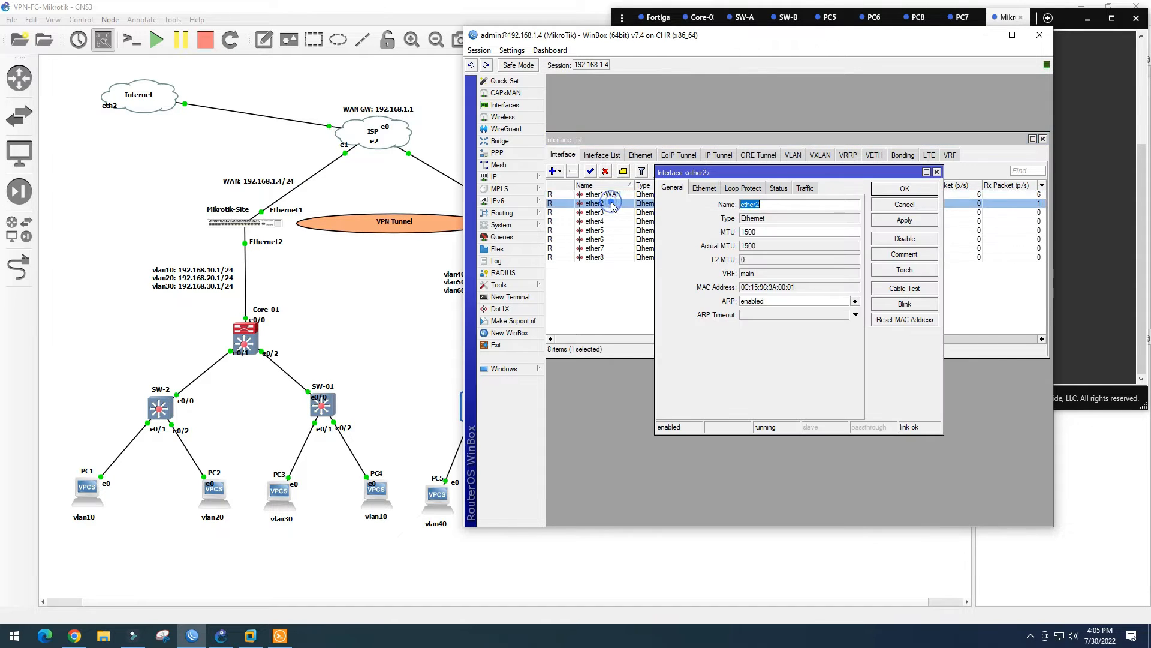
pyautogui.click(777, 204)
pyautogui.click(912, 189)
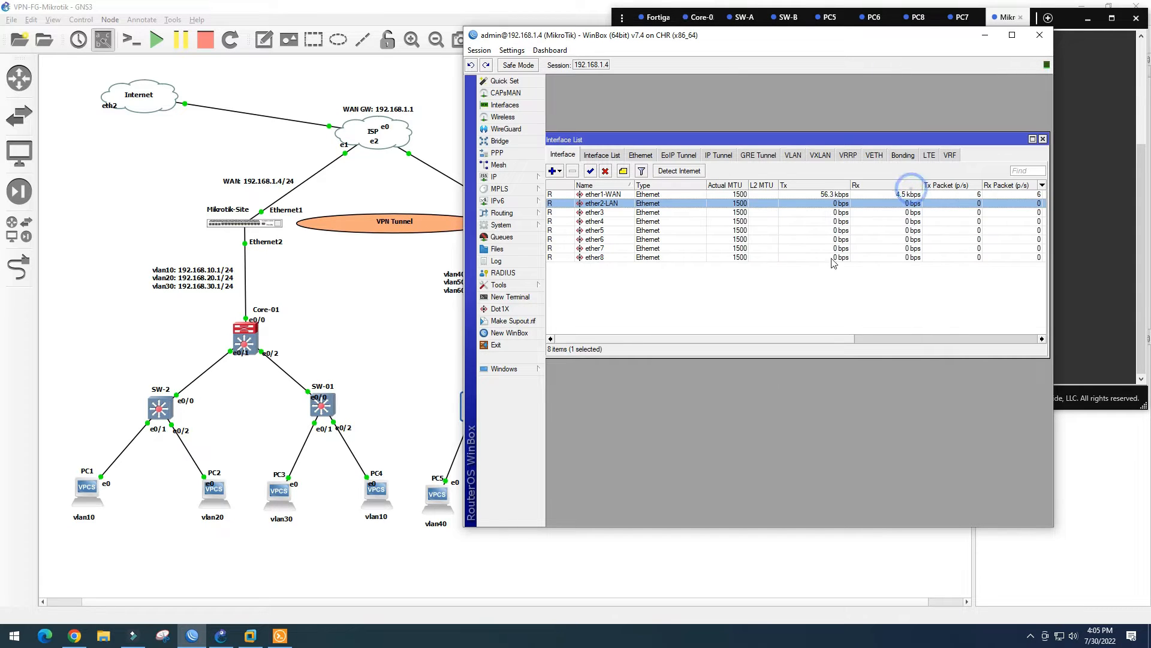
pyautogui.click(638, 294)
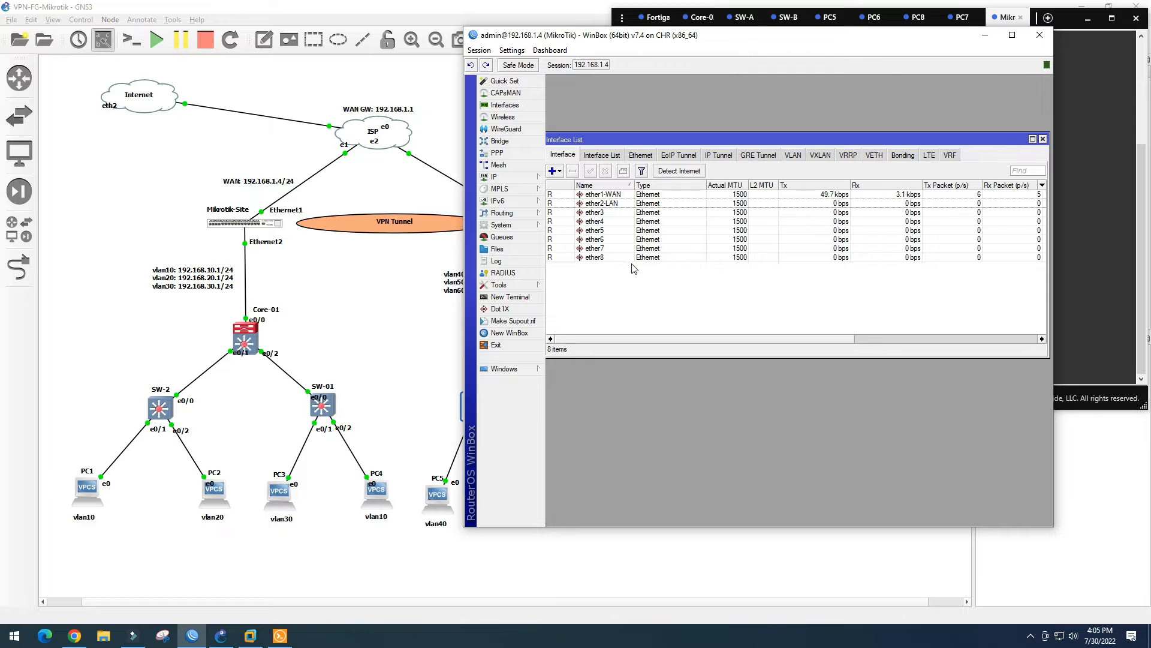
# On the VLAN tab, create vlan10 with VLAN ID 10 on ether2-LAN
pyautogui.click(792, 155)
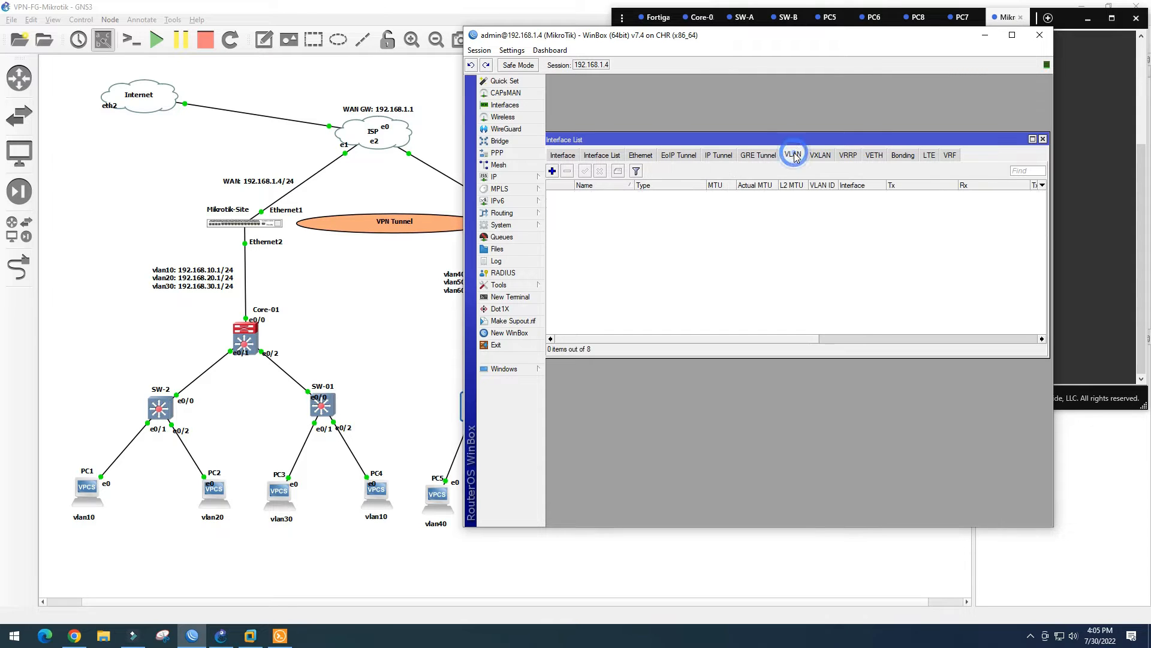
pyautogui.click(552, 171)
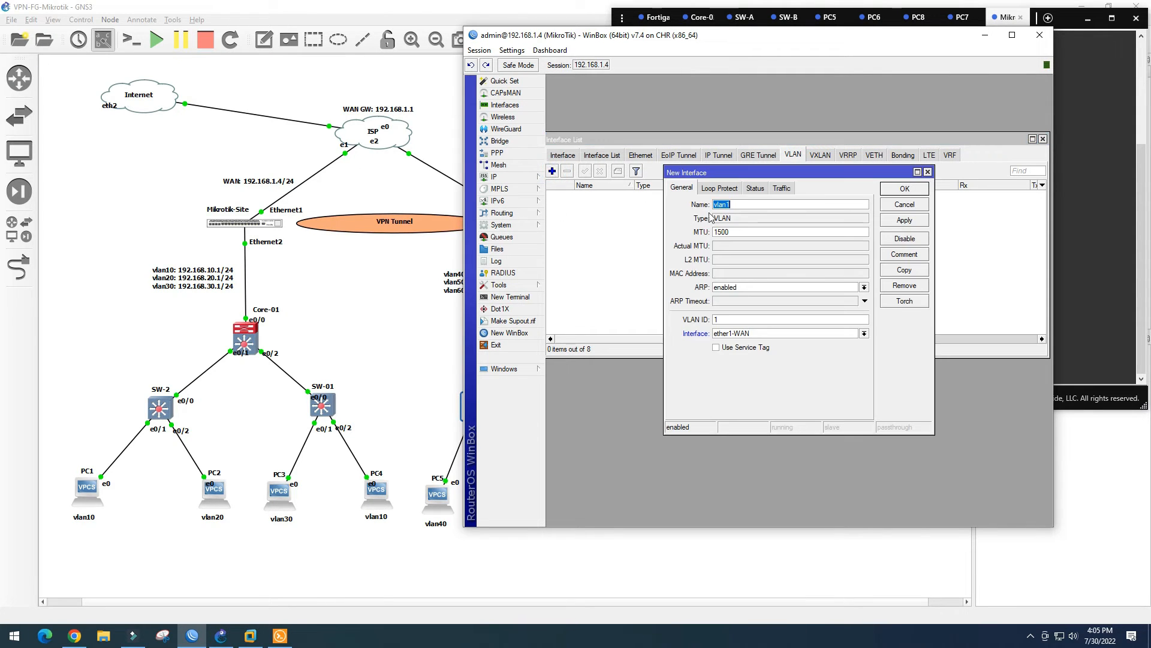
pyautogui.click(737, 205)
pyautogui.write('0')
pyautogui.click(733, 320)
pyautogui.write('0')
pyautogui.click(776, 333)
pyautogui.click(768, 351)
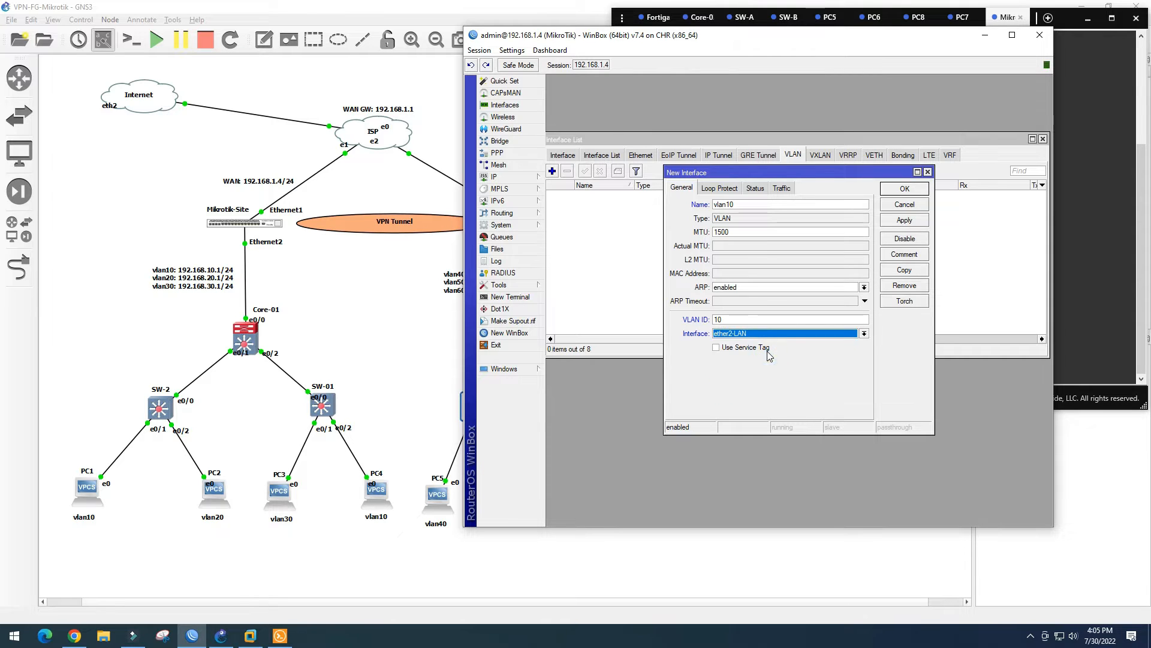
pyautogui.click(904, 220)
pyautogui.click(905, 189)
# Add a second VLAN interface, vlan20 with ID 20, on ether2-LAN
pyautogui.click(552, 170)
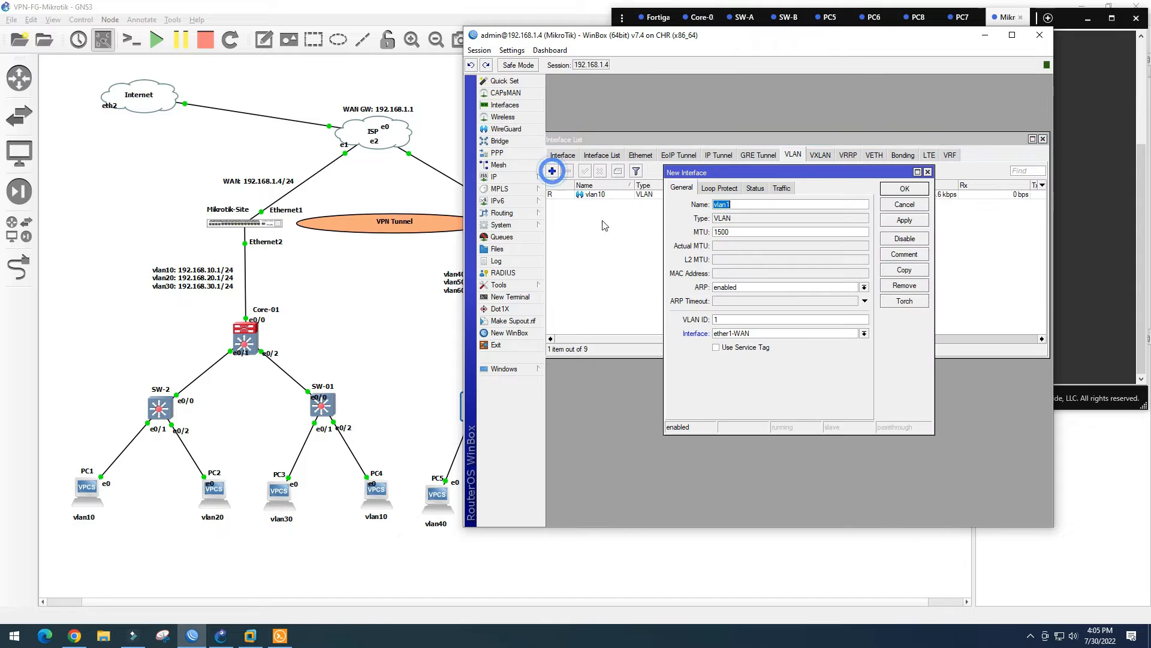
pyautogui.click(739, 202)
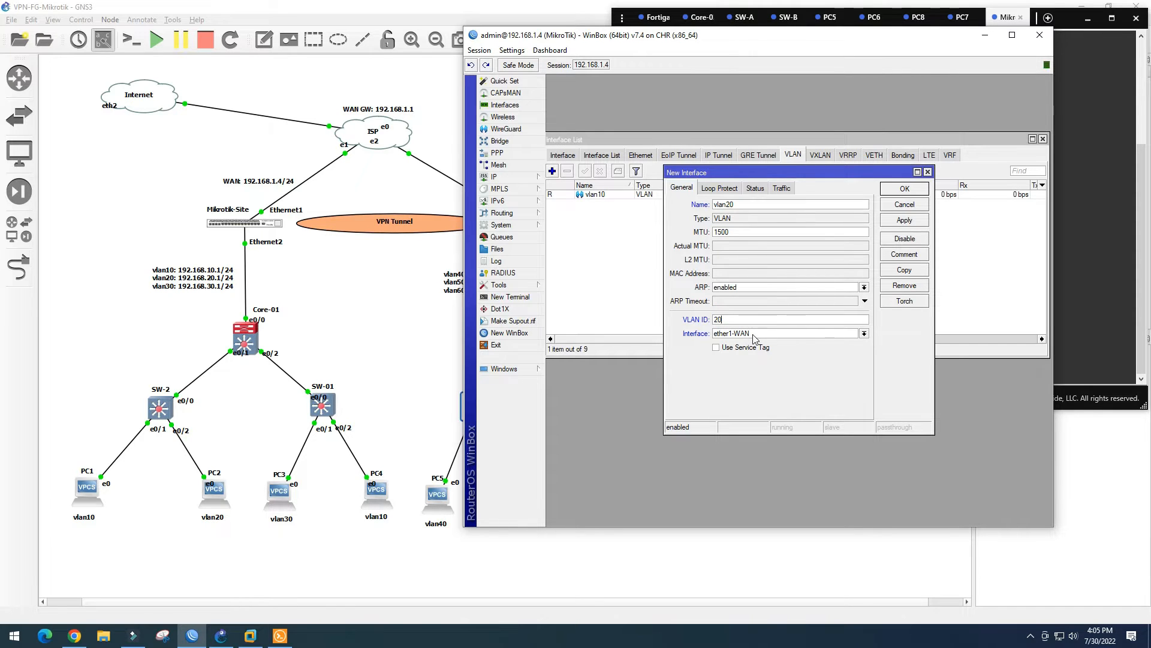
pyautogui.click(754, 336)
pyautogui.click(753, 345)
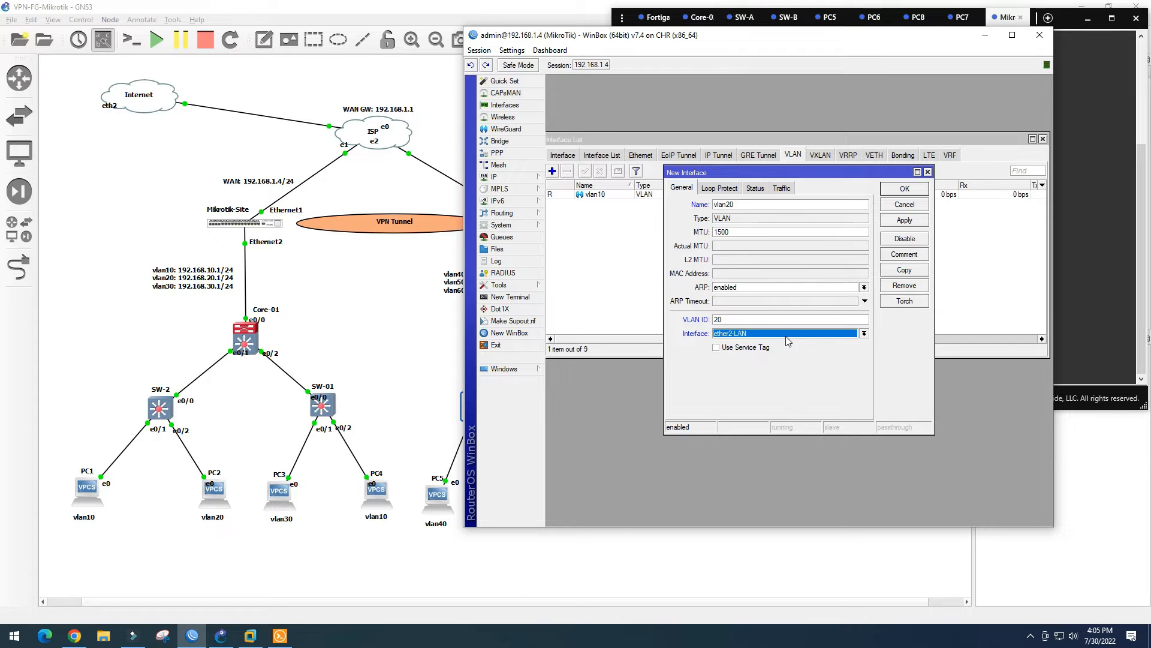
pyautogui.click(897, 189)
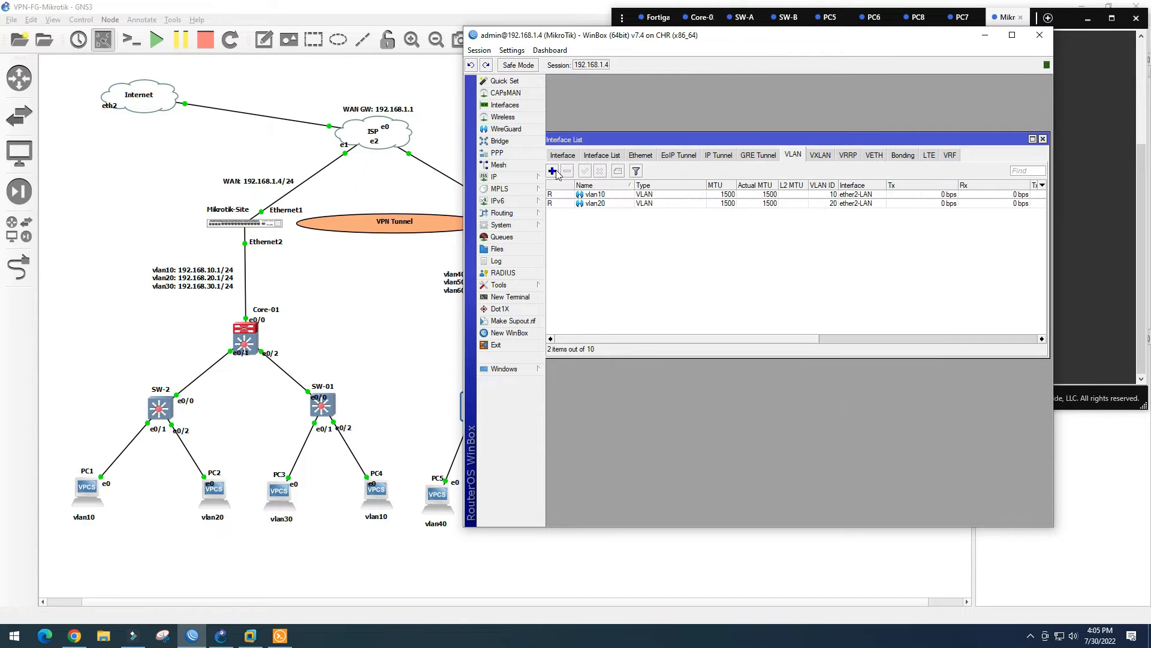
# Add vlan30 with ID 30 on ether2-LAN, then close the Interface List
pyautogui.click(552, 171)
pyautogui.click(741, 205)
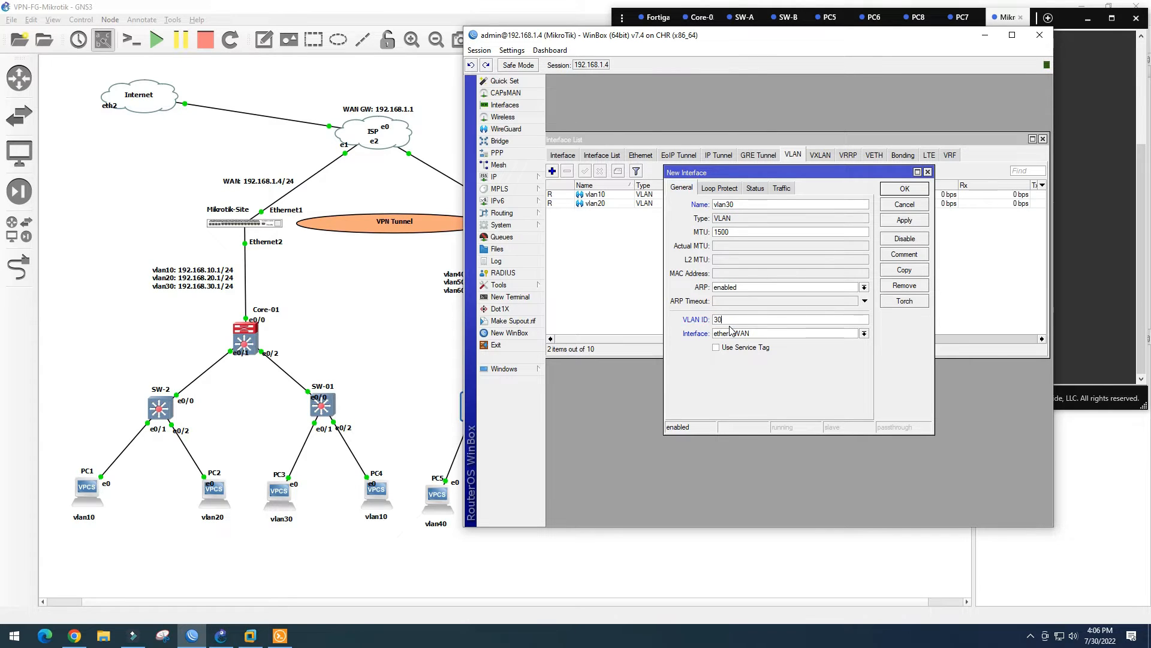
pyautogui.click(756, 331)
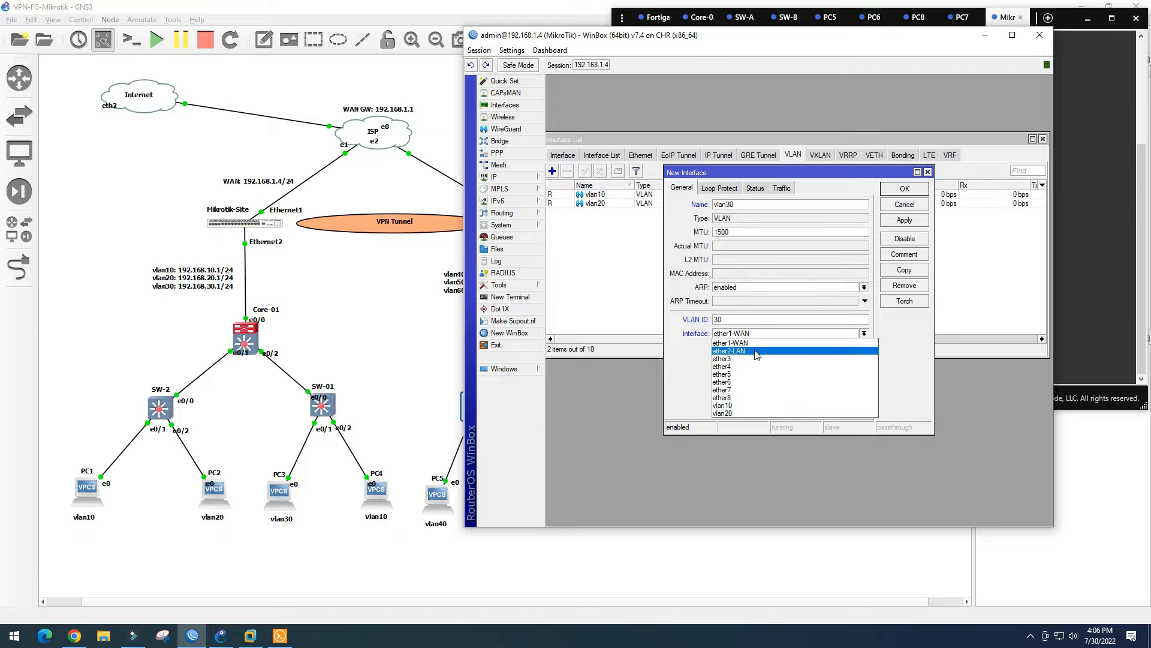
pyautogui.click(755, 352)
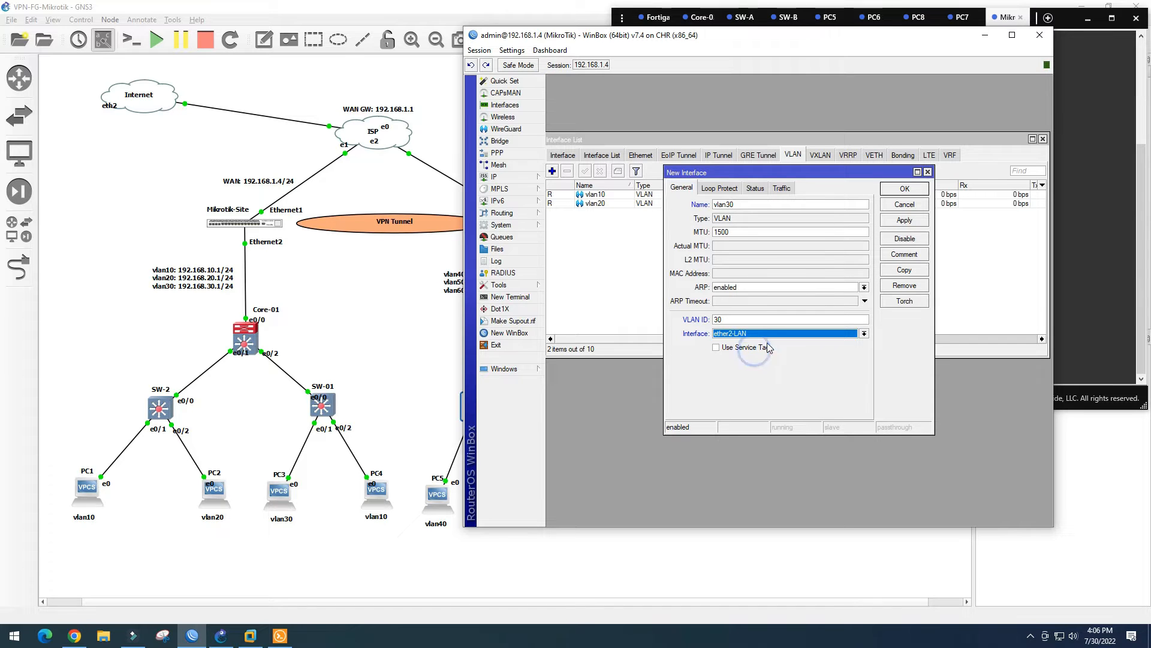
pyautogui.click(906, 190)
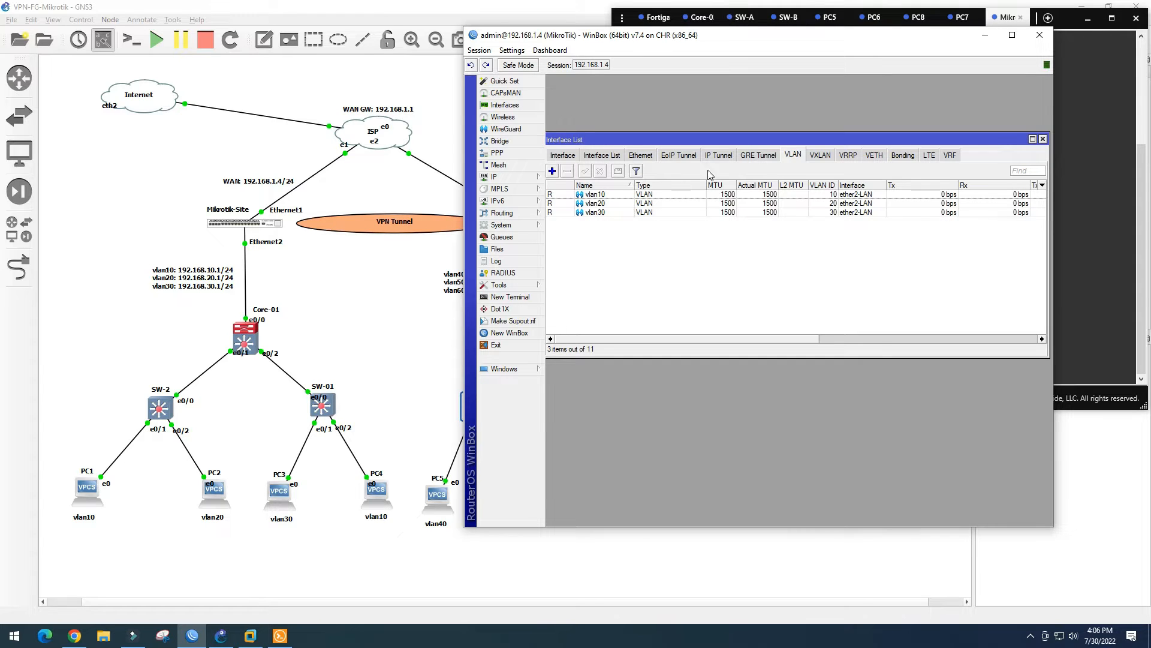
pyautogui.click(1042, 139)
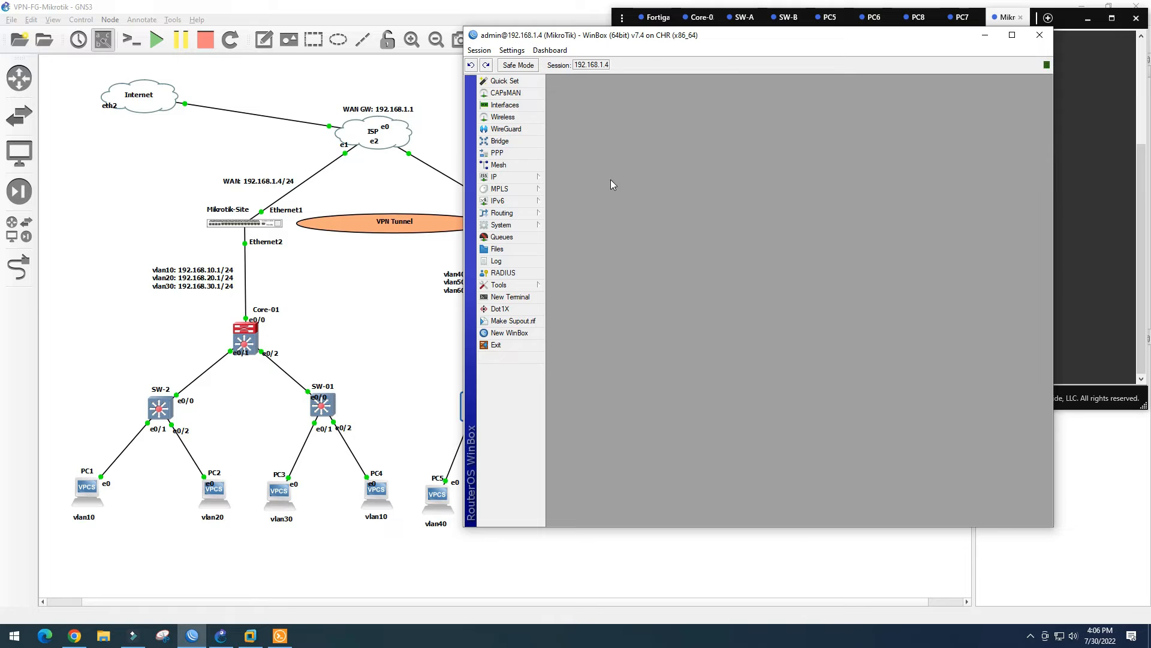
# Open the IP Address List and delete the dynamic 192.168.1.209 address
pyautogui.click(522, 178)
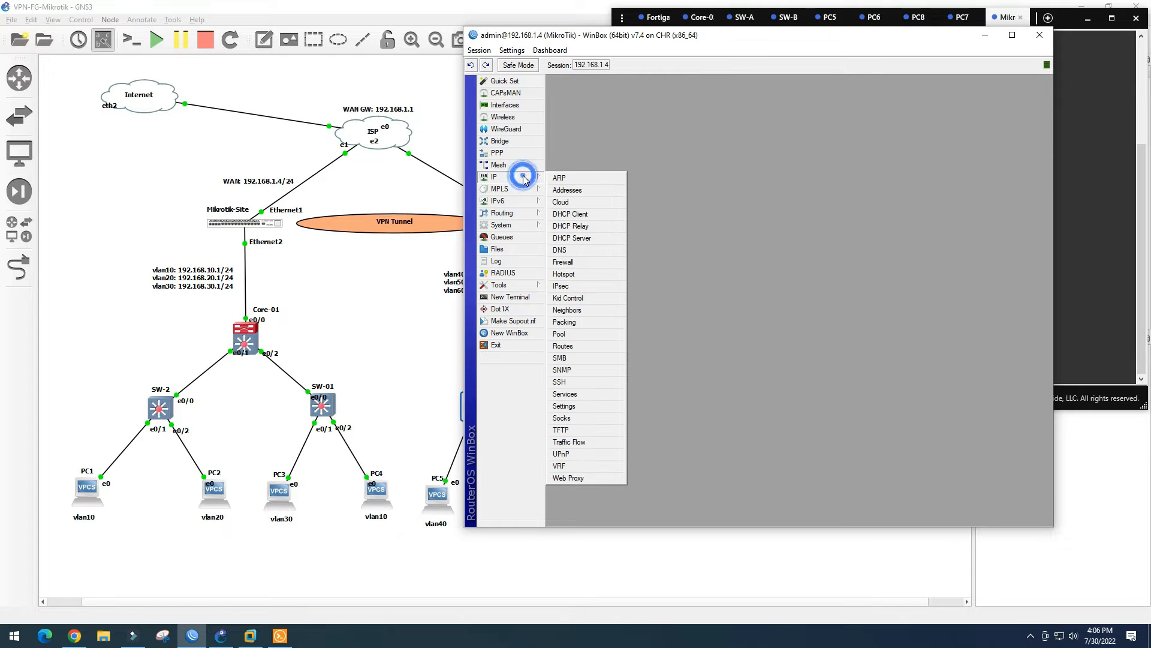
pyautogui.click(567, 190)
pyautogui.moveTo(772, 196); pyautogui.dragTo(667, 126)
pyautogui.moveTo(788, 324); pyautogui.dragTo(959, 369)
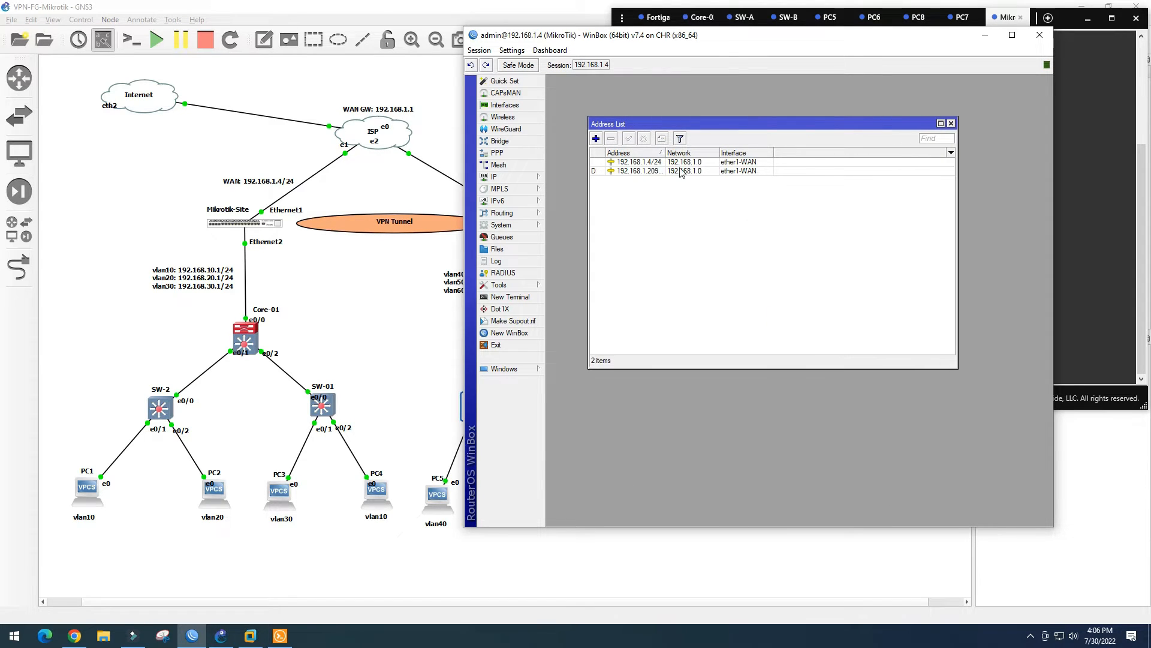
pyautogui.click(650, 172)
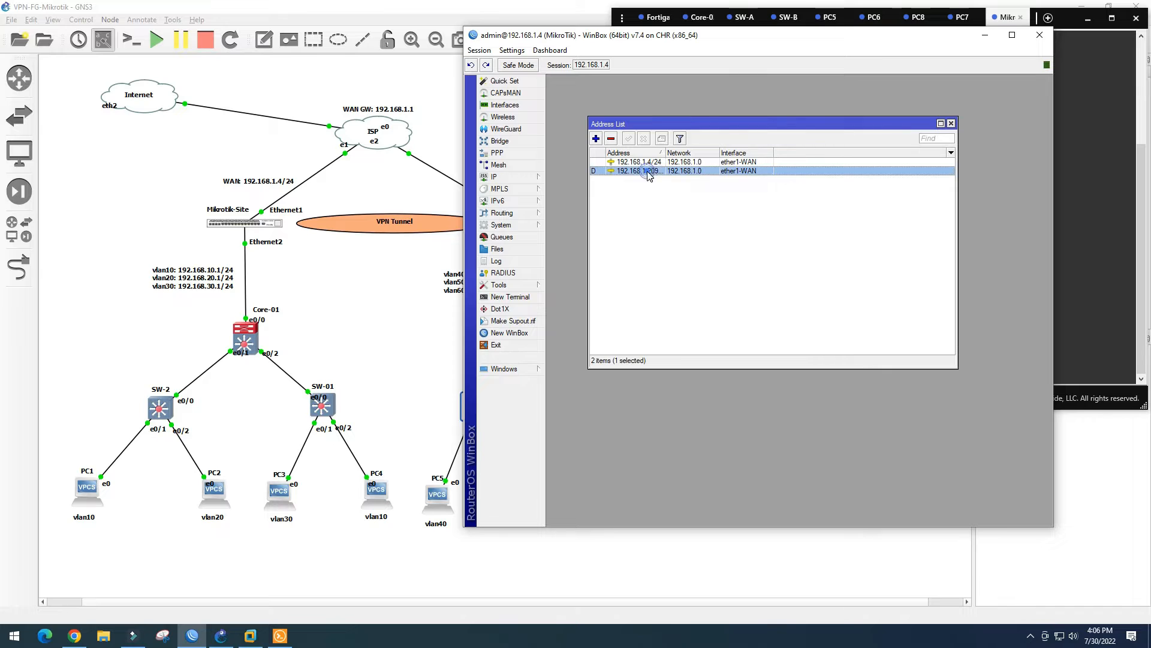
pyautogui.click(611, 139)
# Add 192.168.10.1/24 on interface vlan10
pyautogui.click(595, 138)
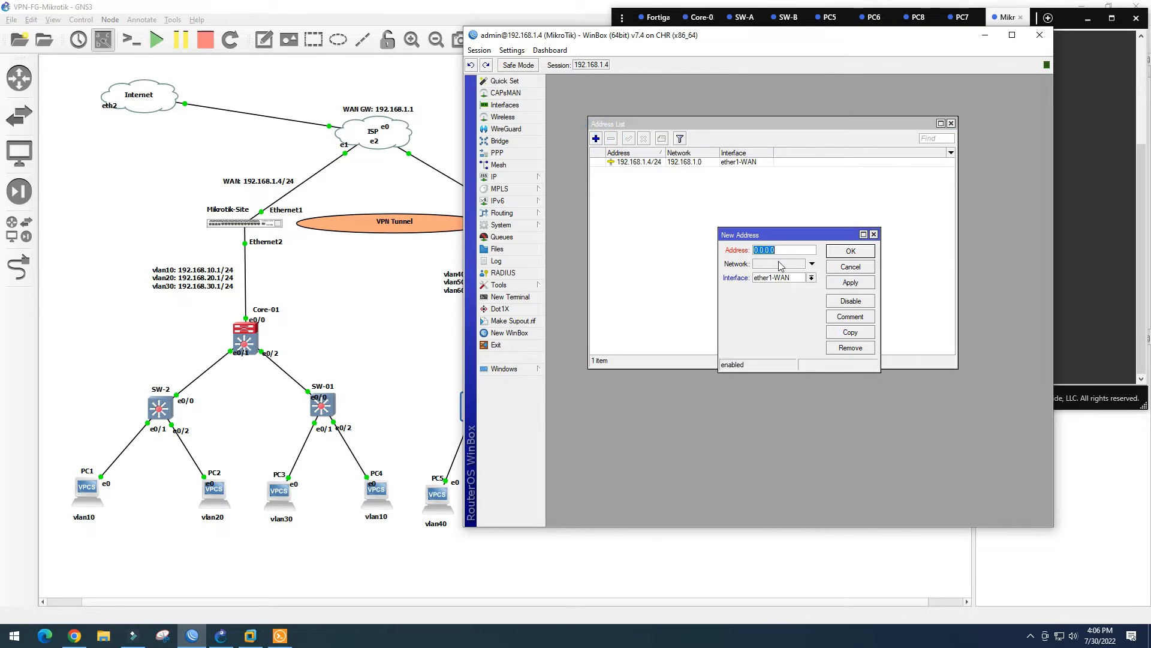
pyautogui.write('192')
pyautogui.write('.168.10.1/24')
pyautogui.moveTo(809, 250); pyautogui.dragTo(709, 253)
pyautogui.hotkey('ctrl', 'c')
pyautogui.click(812, 277)
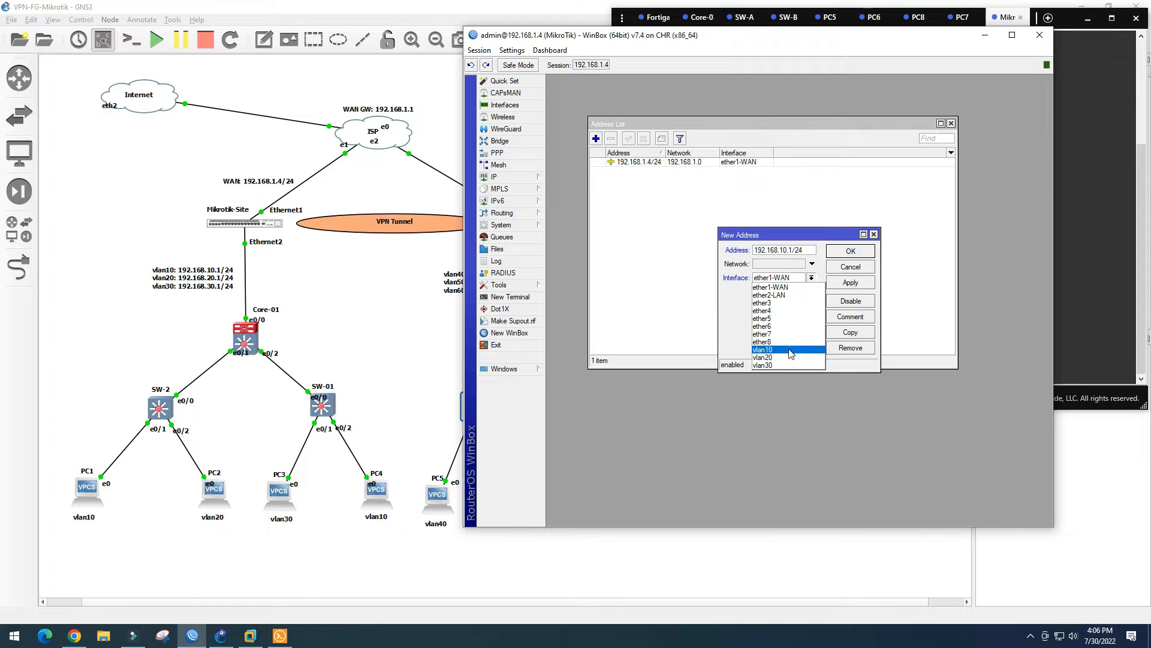
pyautogui.click(773, 350)
pyautogui.click(859, 287)
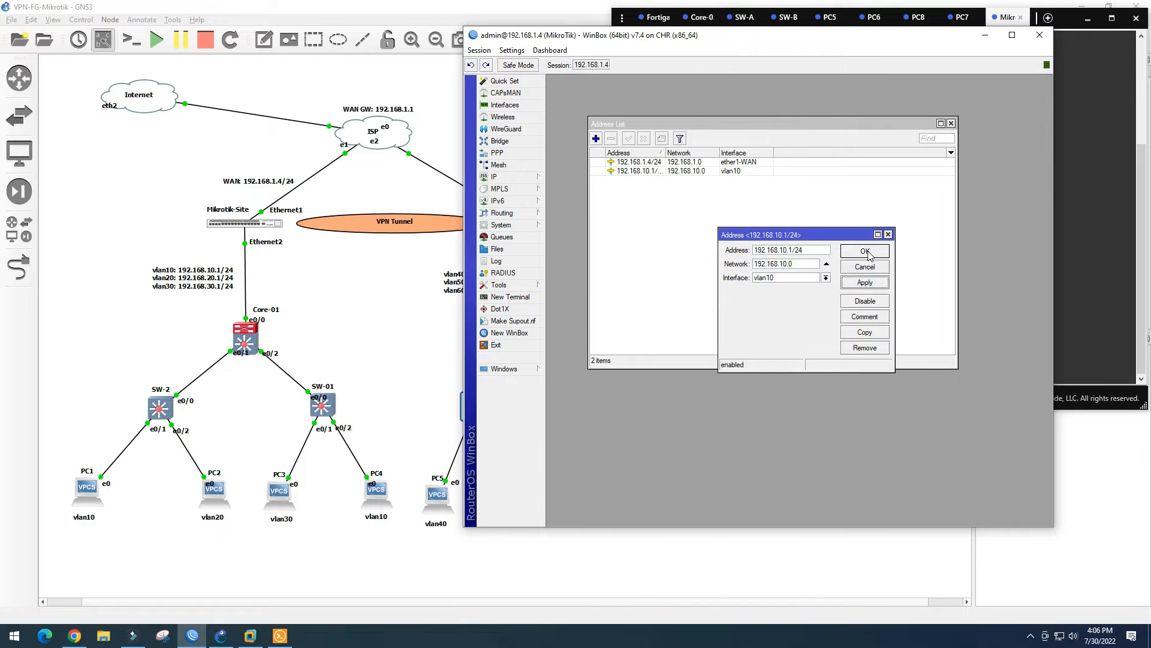
pyautogui.click(859, 252)
# Add 192.168.20.1/24 on interface vlan20
pyautogui.click(597, 139)
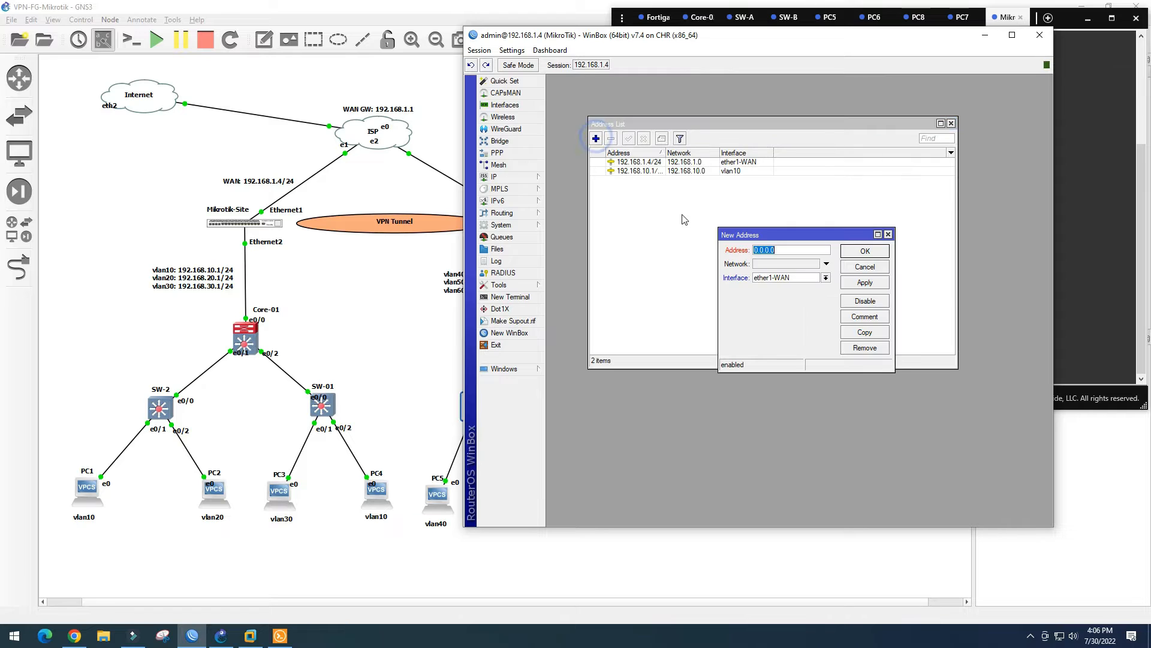
pyautogui.hotkey('ctrl', 'v')
pyautogui.click(783, 250)
pyautogui.write('2')
pyautogui.click(826, 277)
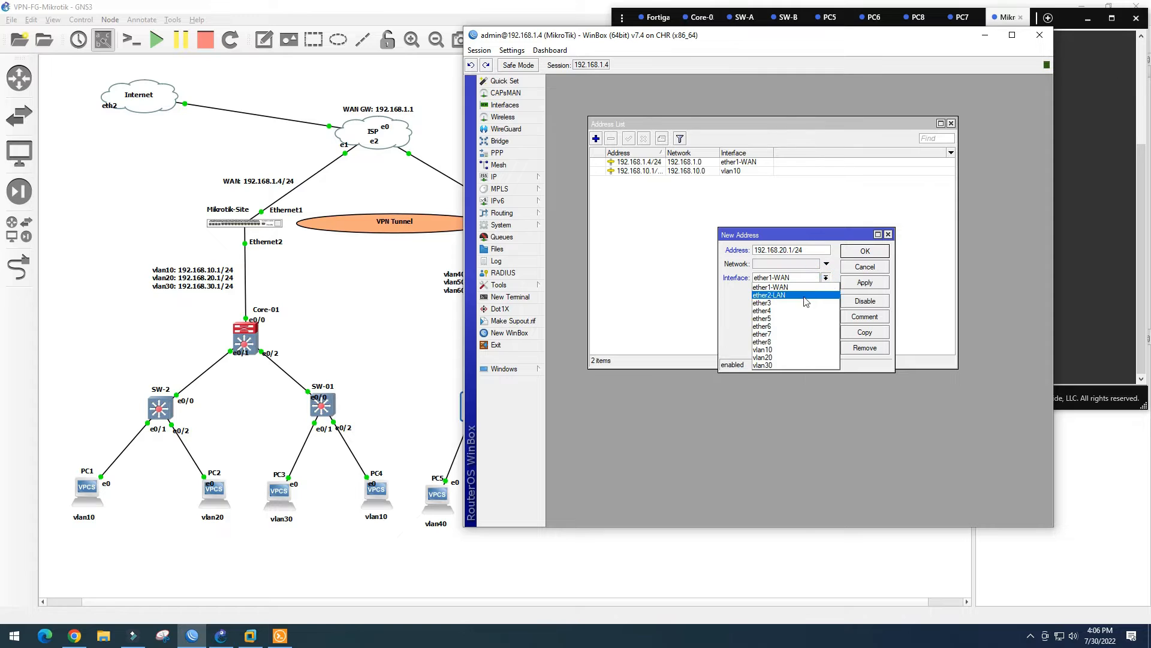
pyautogui.click(790, 360)
pyautogui.click(864, 282)
pyautogui.click(865, 250)
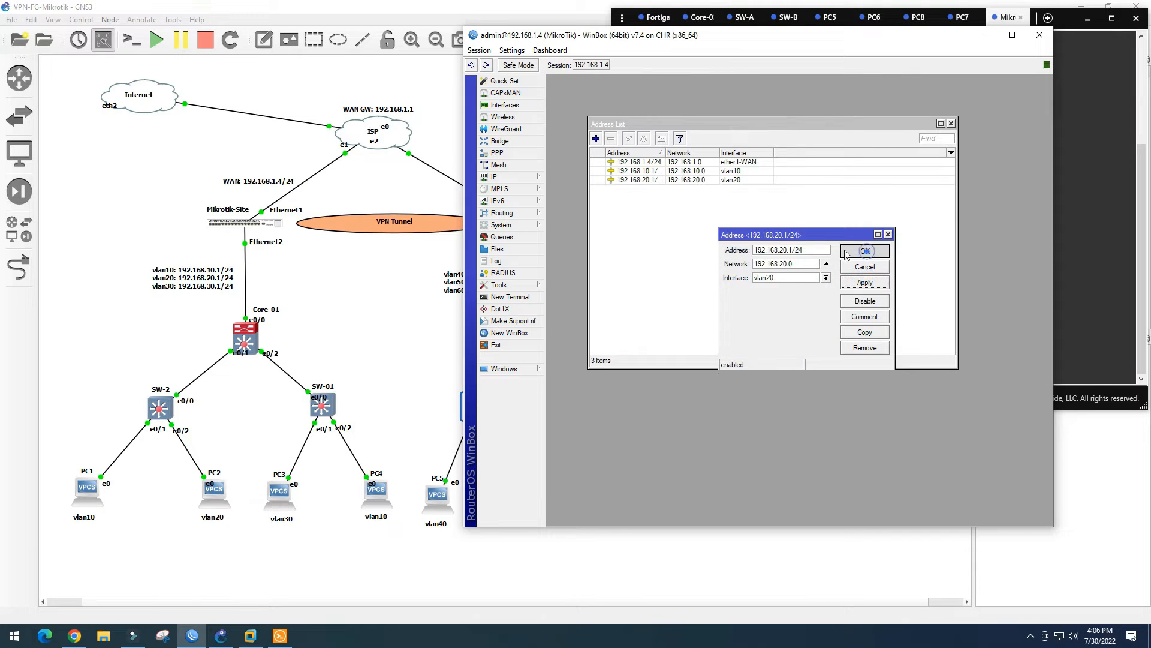
# Add 192.168.30.1/24 on interface vlan30
pyautogui.click(596, 139)
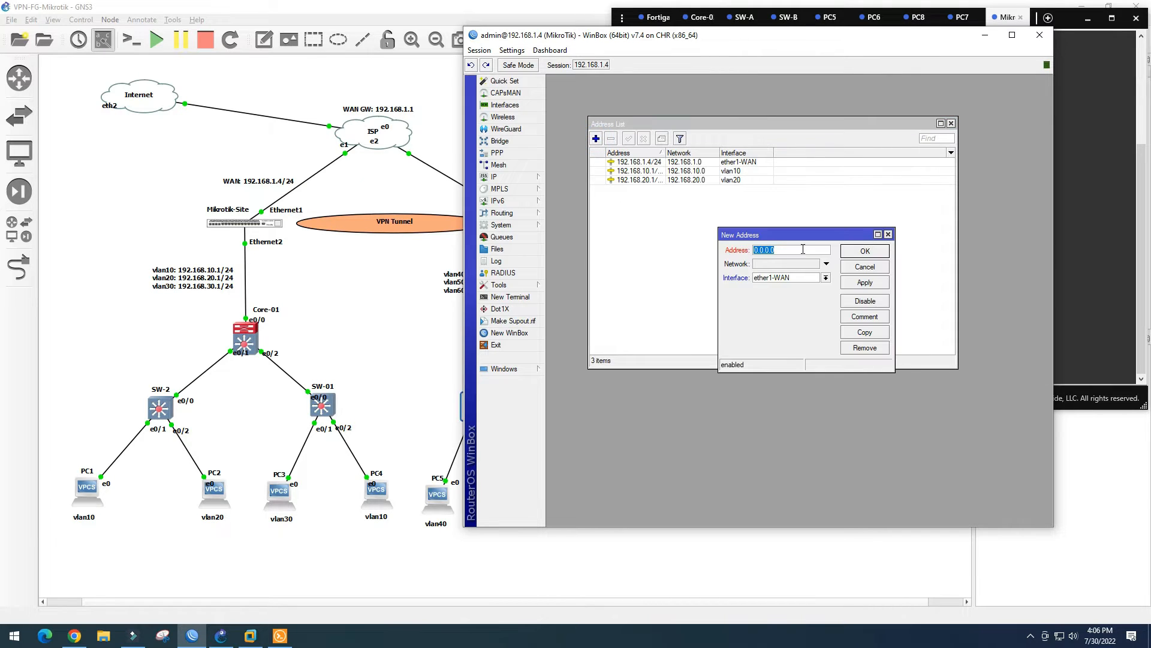
pyautogui.hotkey('ctrl', 'v')
pyautogui.click(785, 250)
pyautogui.press('BackSpace')
pyautogui.write('3')
pyautogui.click(825, 278)
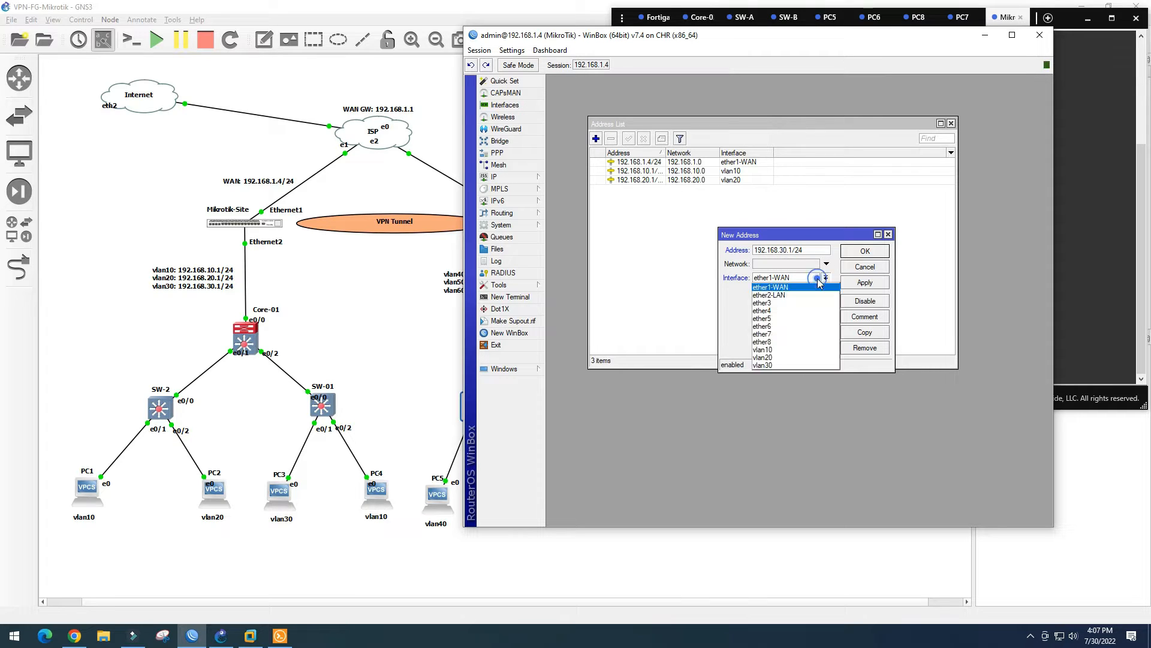
pyautogui.click(789, 364)
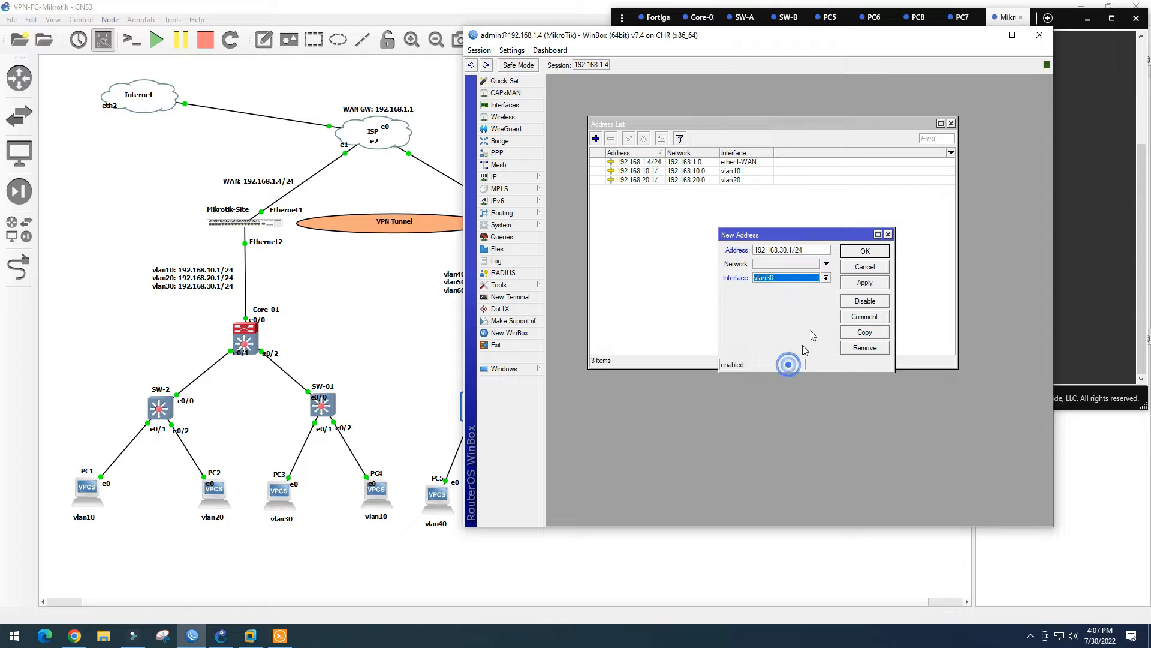
pyautogui.click(865, 283)
pyautogui.click(865, 251)
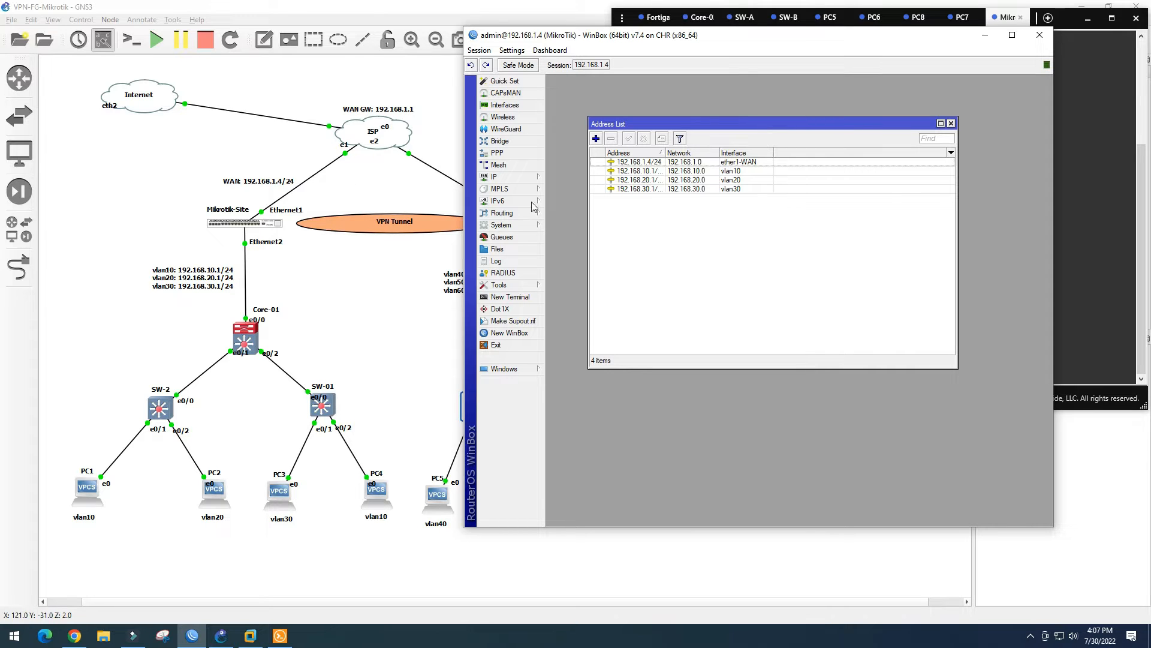
# Close the Address List window and expand the IP menu in WinBox
pyautogui.click(952, 123)
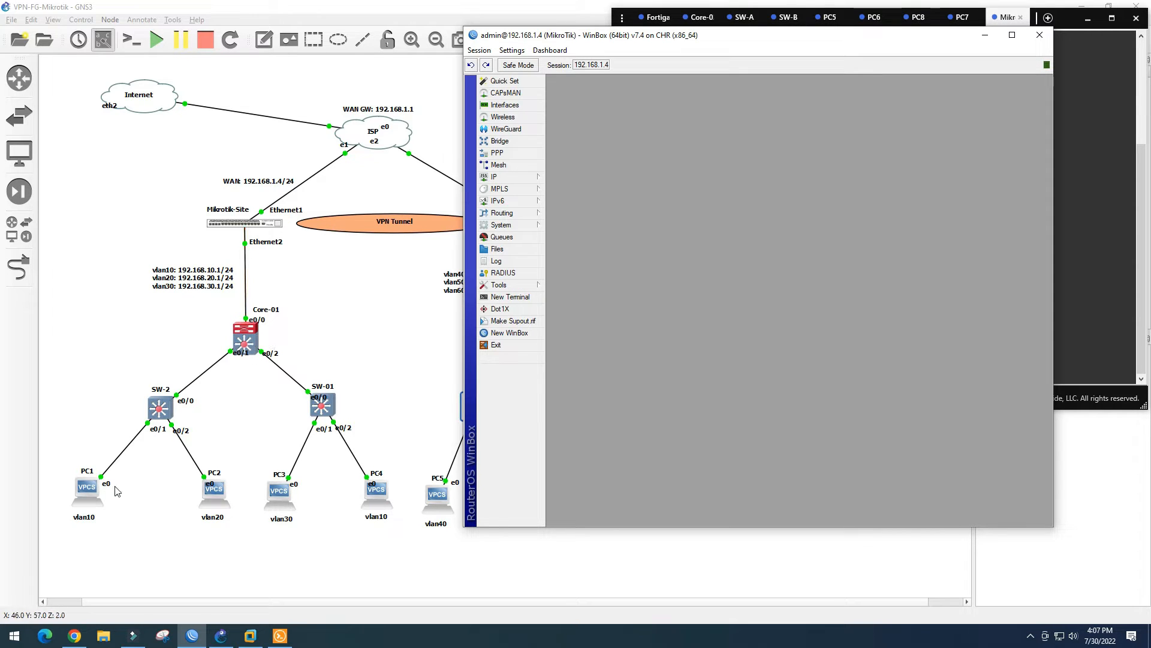
pyautogui.click(526, 178)
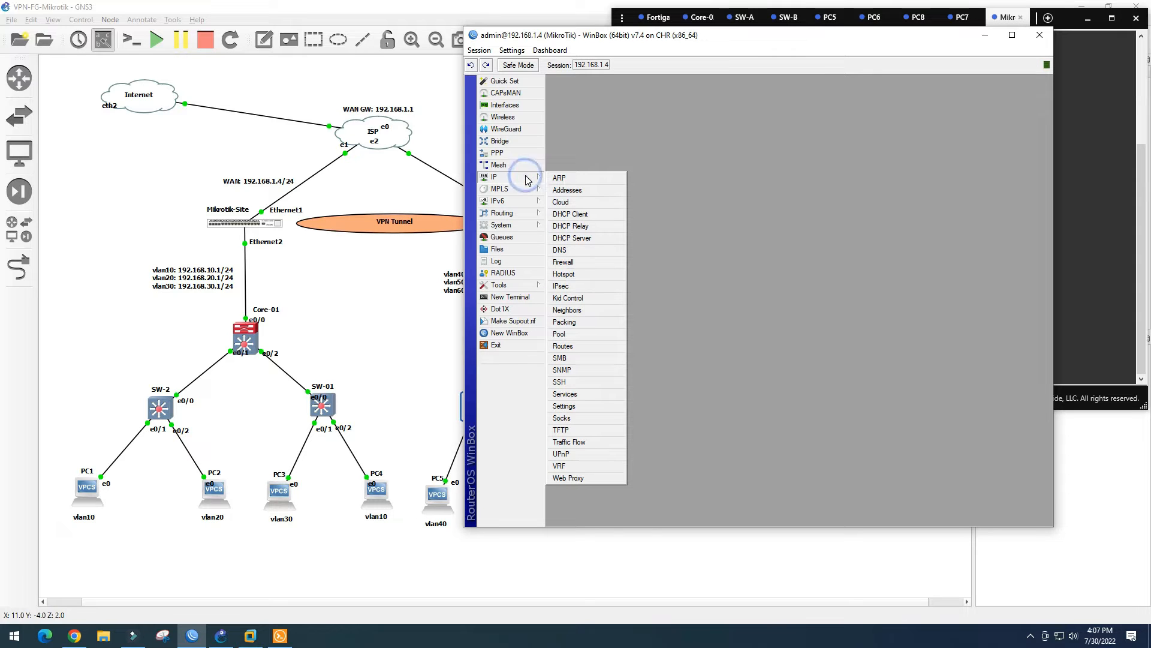
# Start DHCP Setup from the DHCP Server list and choose vlan10 as the interface
pyautogui.click(572, 239)
pyautogui.moveTo(677, 197); pyautogui.dragTo(677, 148)
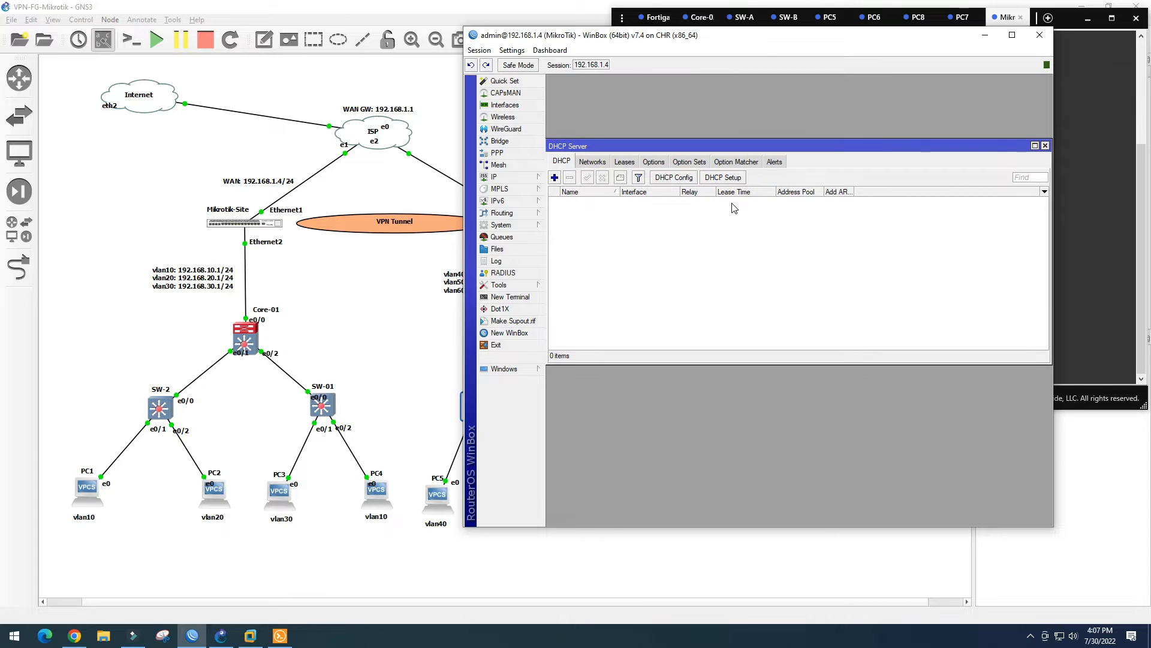
pyautogui.click(741, 180)
pyautogui.moveTo(798, 266); pyautogui.dragTo(747, 243)
pyautogui.click(817, 268)
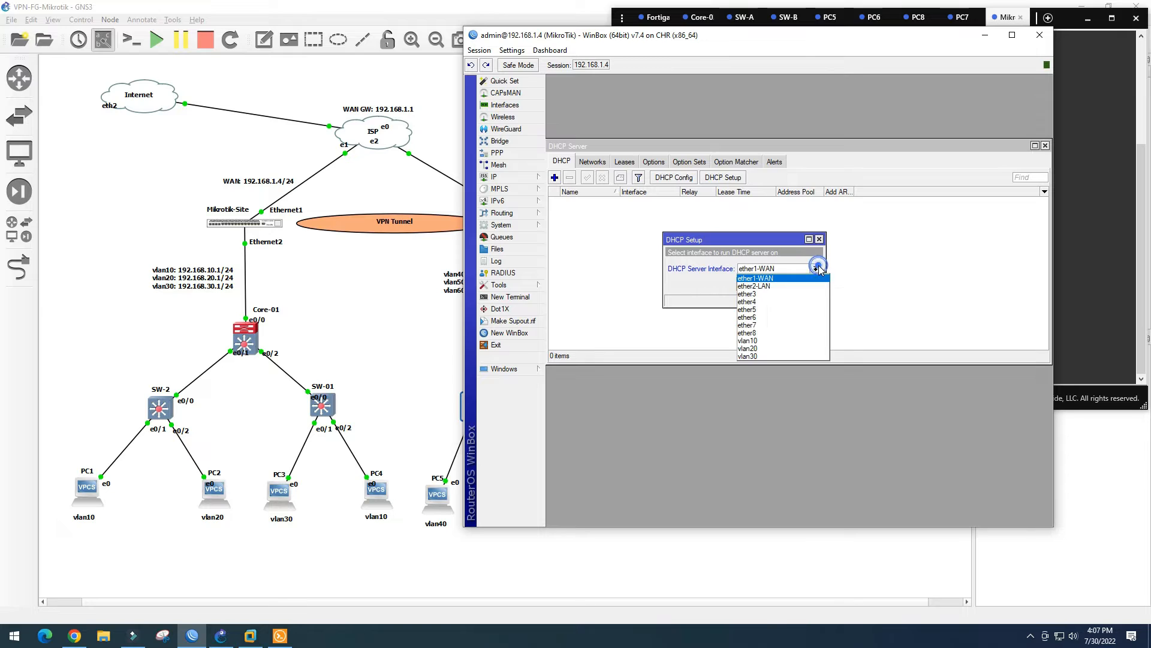
pyautogui.click(801, 286)
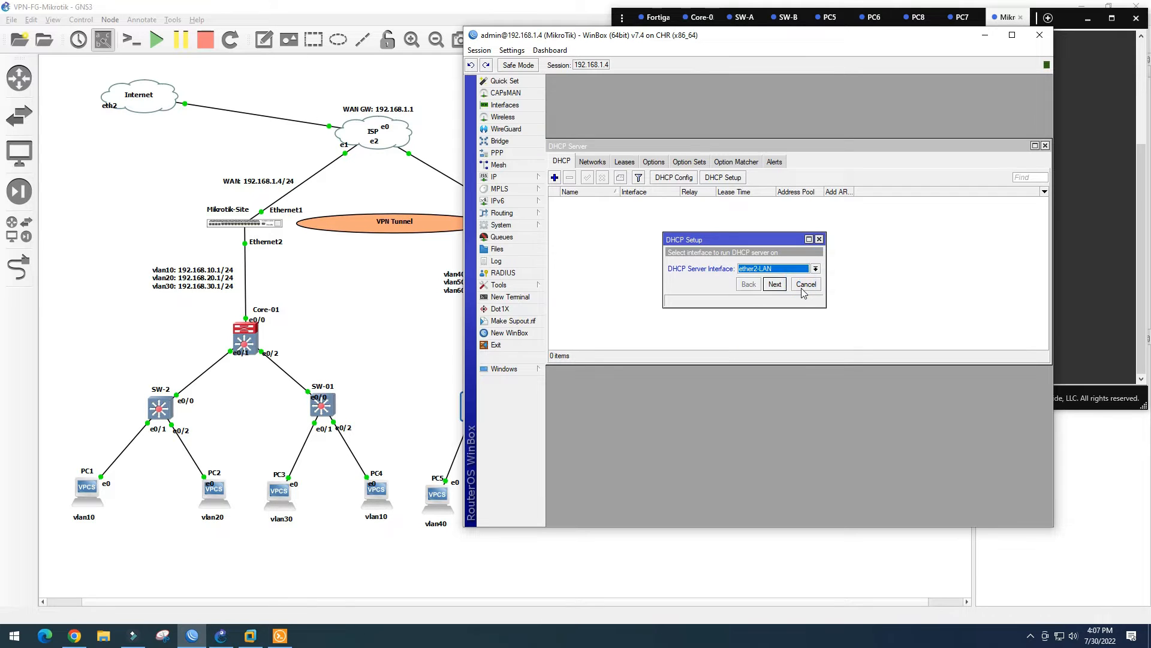
pyautogui.moveTo(747, 240); pyautogui.dragTo(740, 233)
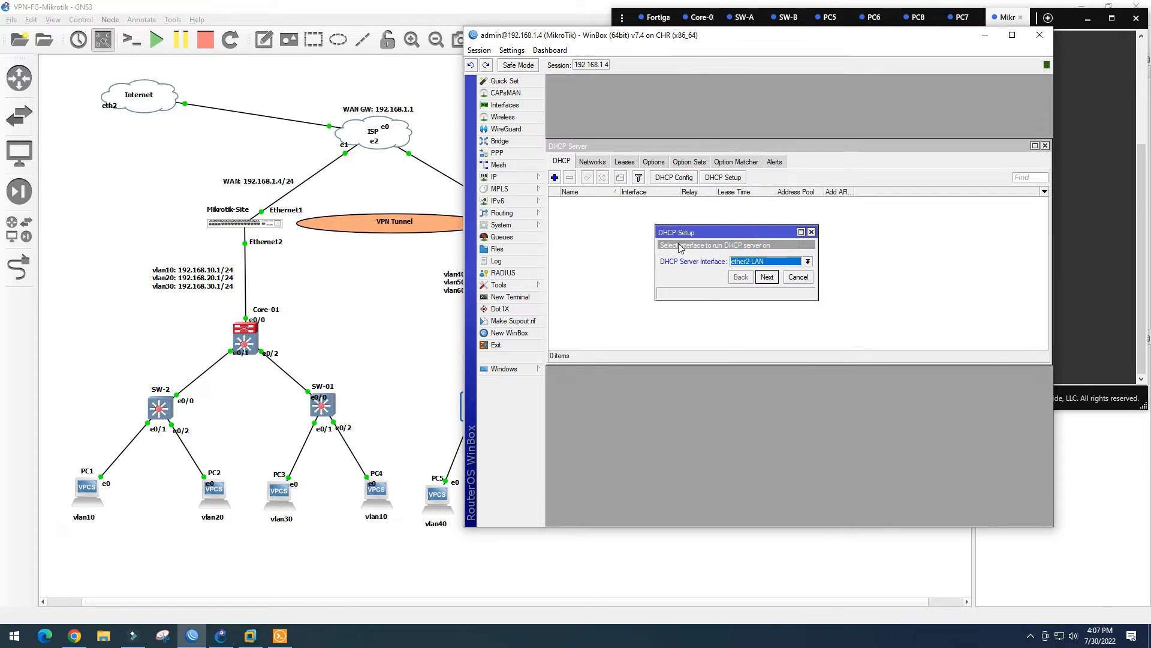
pyautogui.click(809, 262)
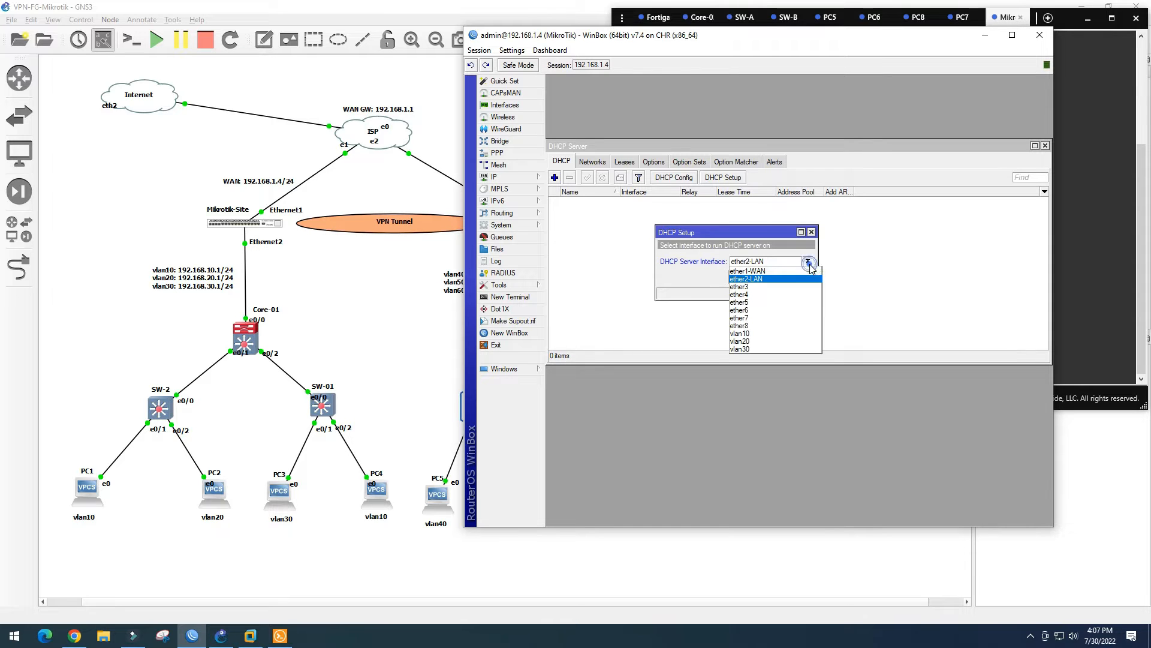
pyautogui.click(770, 333)
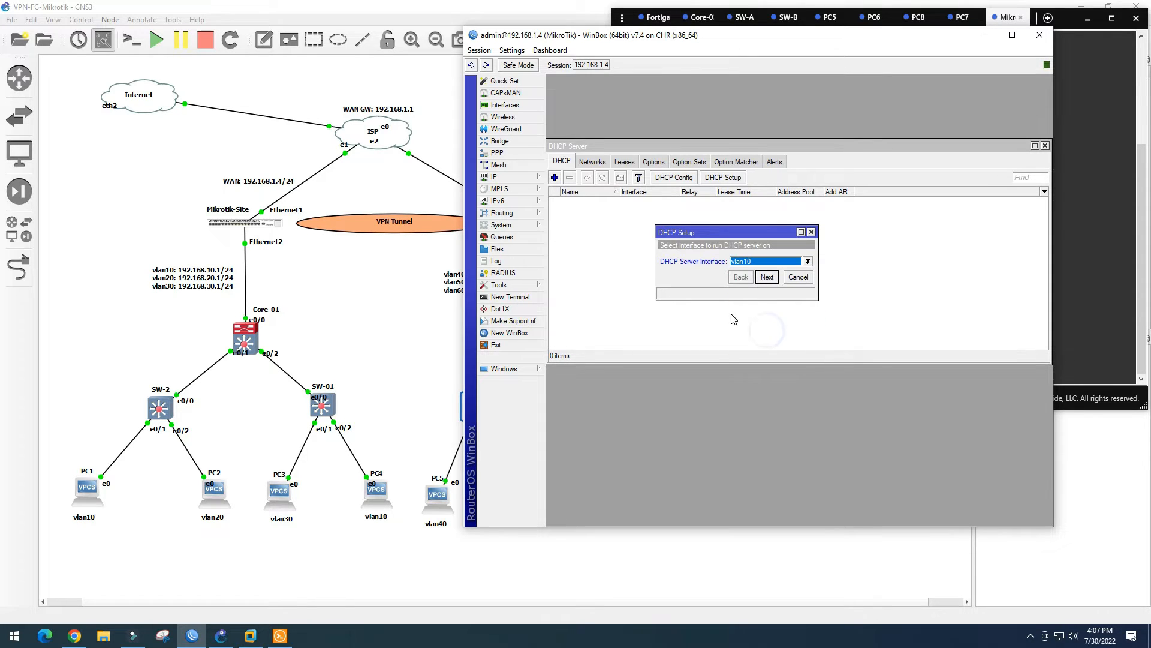
# Accept 192.168.10.0/24, pool 192.168.10.2-192.168.10.254, default DNS and a 00:10:00 lease for vlan10
pyautogui.click(766, 278)
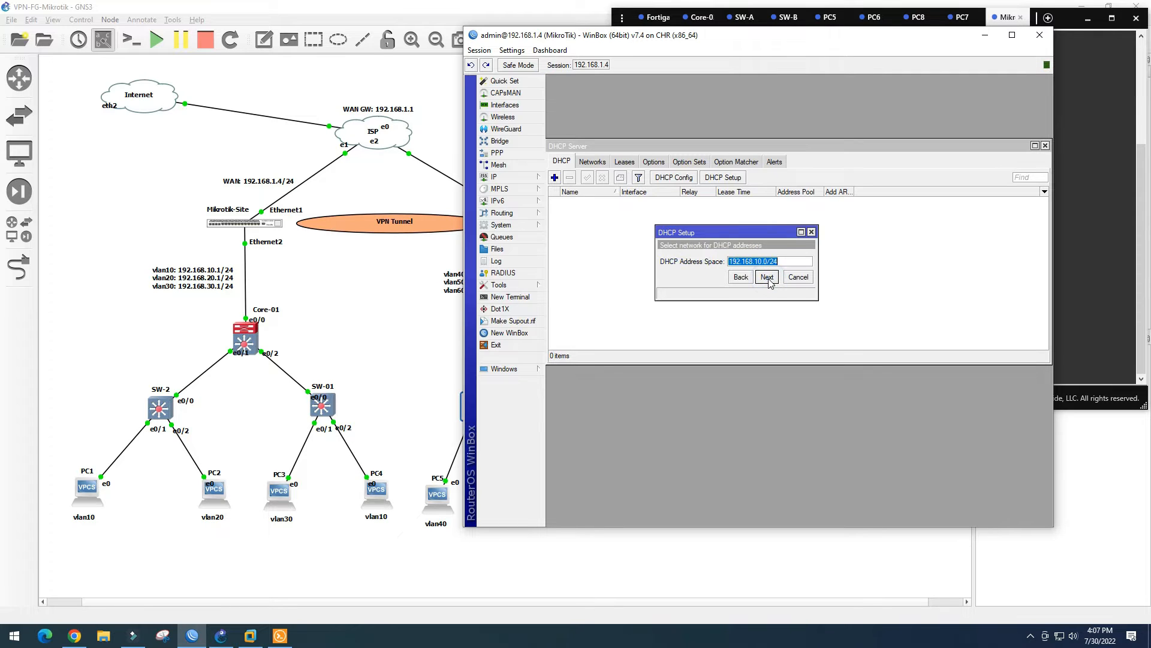
pyautogui.click(768, 280)
pyautogui.click(766, 279)
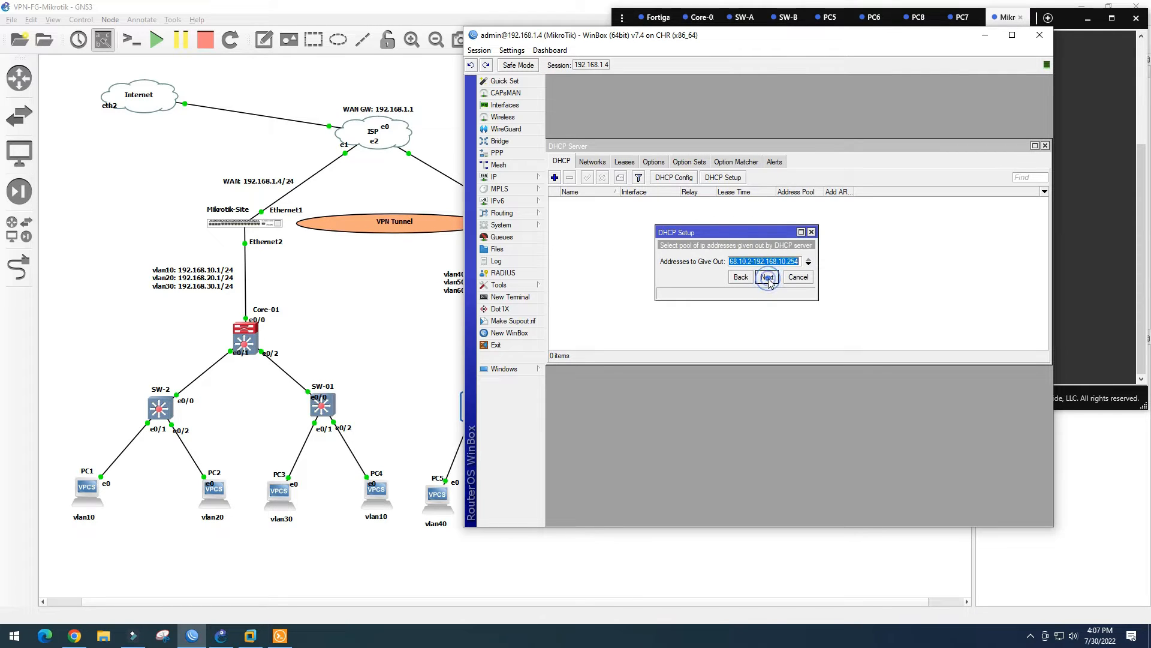
pyautogui.click(767, 278)
pyautogui.click(768, 291)
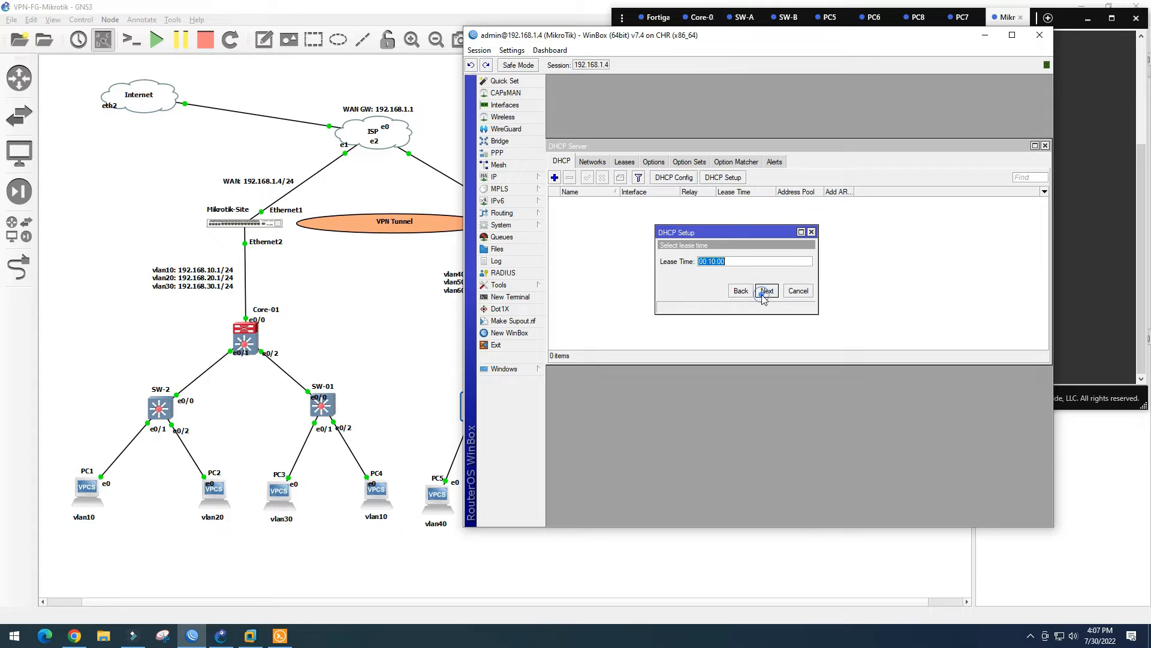
pyautogui.click(767, 291)
pyautogui.click(798, 298)
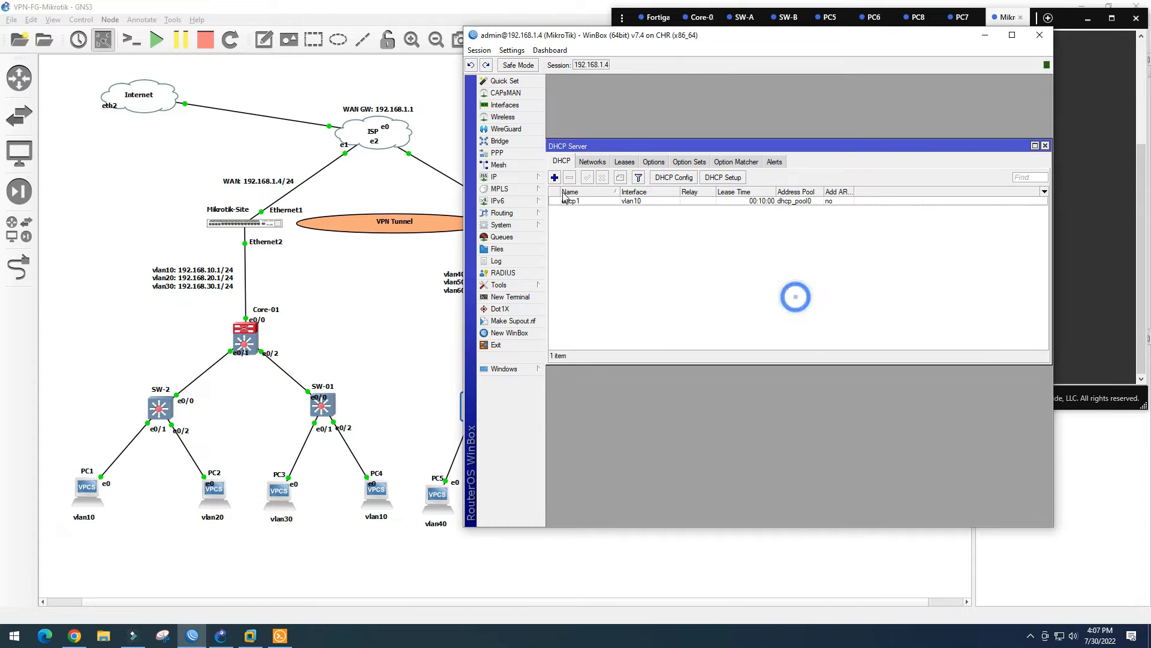
# Create a vlan20 DHCP server with 192.168.20.0/24 defaults and a 00:10:00 lease
pyautogui.click(722, 177)
pyautogui.click(808, 262)
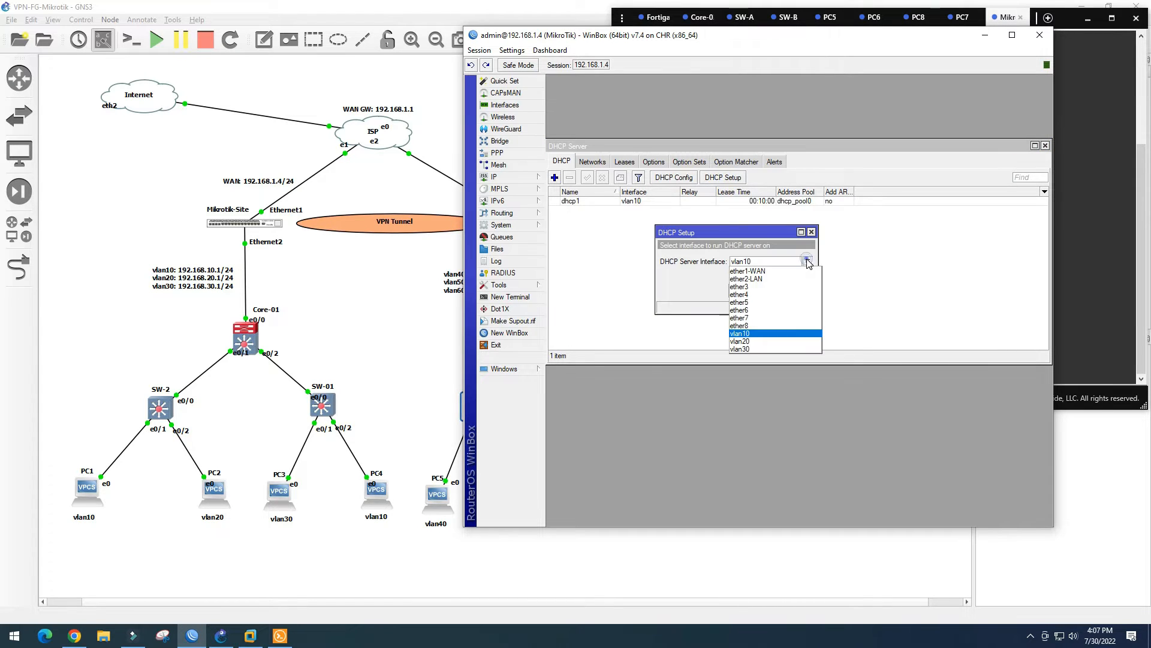
pyautogui.click(778, 341)
pyautogui.click(768, 291)
pyautogui.click(769, 291)
pyautogui.click(769, 291)
pyautogui.click(768, 291)
pyautogui.click(769, 290)
pyautogui.click(771, 292)
pyautogui.click(801, 297)
# Create a vlan30 DHCP server with gateway 192.168.30.1 and defaults, then close the list
pyautogui.click(729, 178)
pyautogui.click(808, 262)
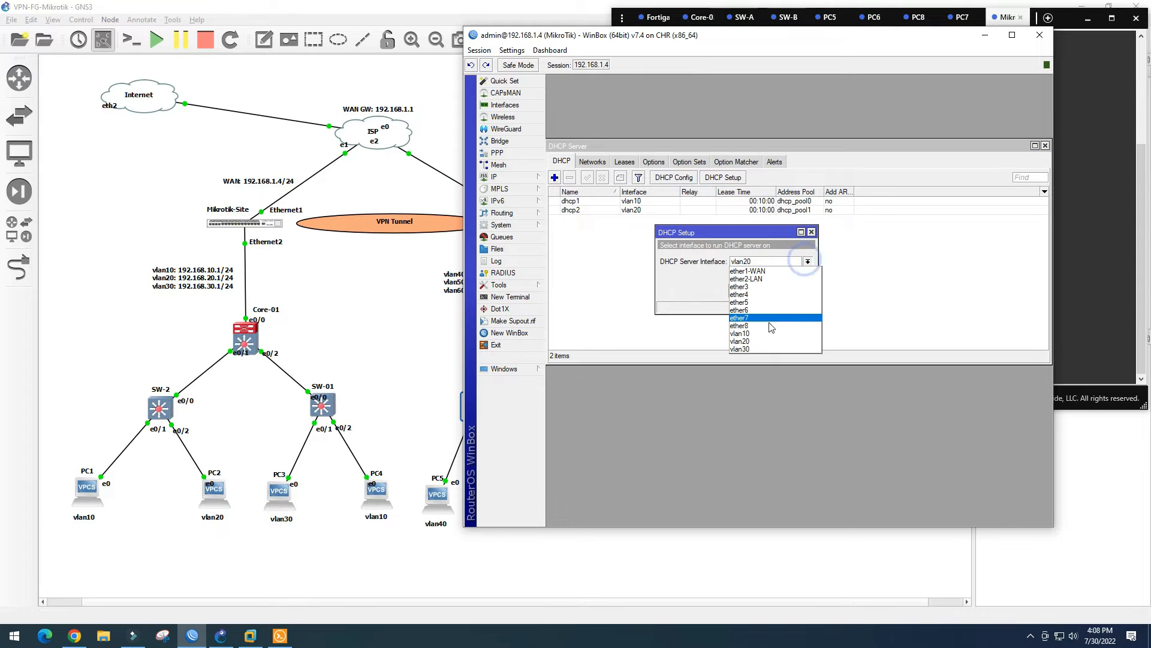
pyautogui.click(764, 350)
pyautogui.click(768, 292)
pyautogui.click(769, 292)
pyautogui.click(769, 293)
pyautogui.click(770, 293)
pyautogui.click(769, 292)
pyautogui.click(769, 293)
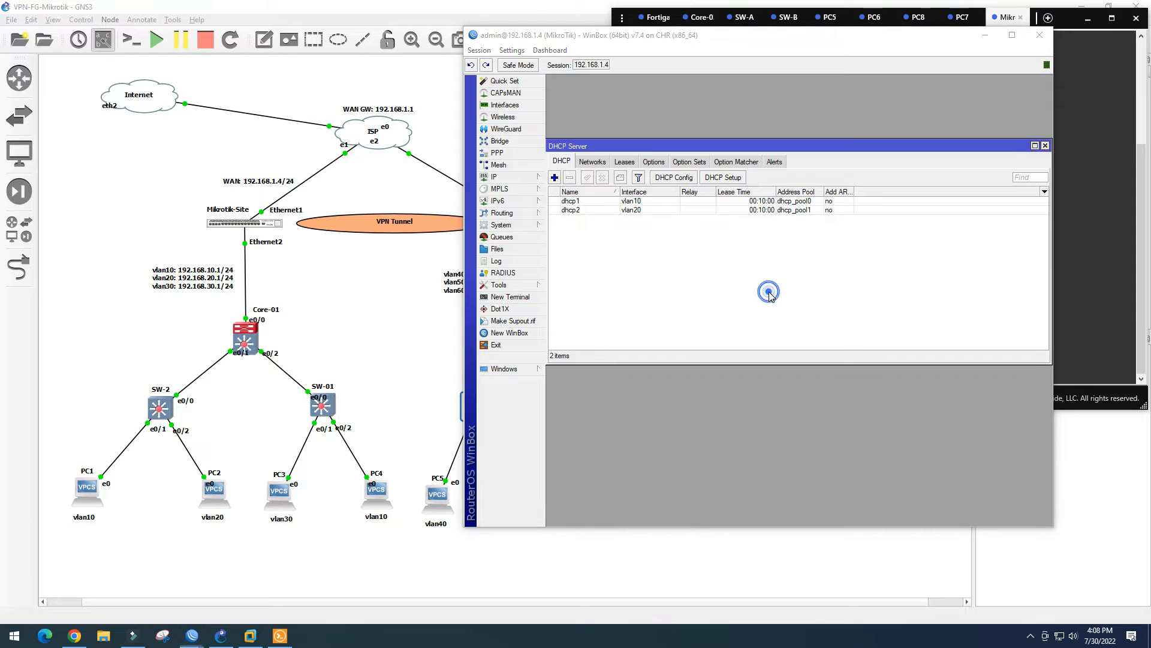
pyautogui.click(801, 297)
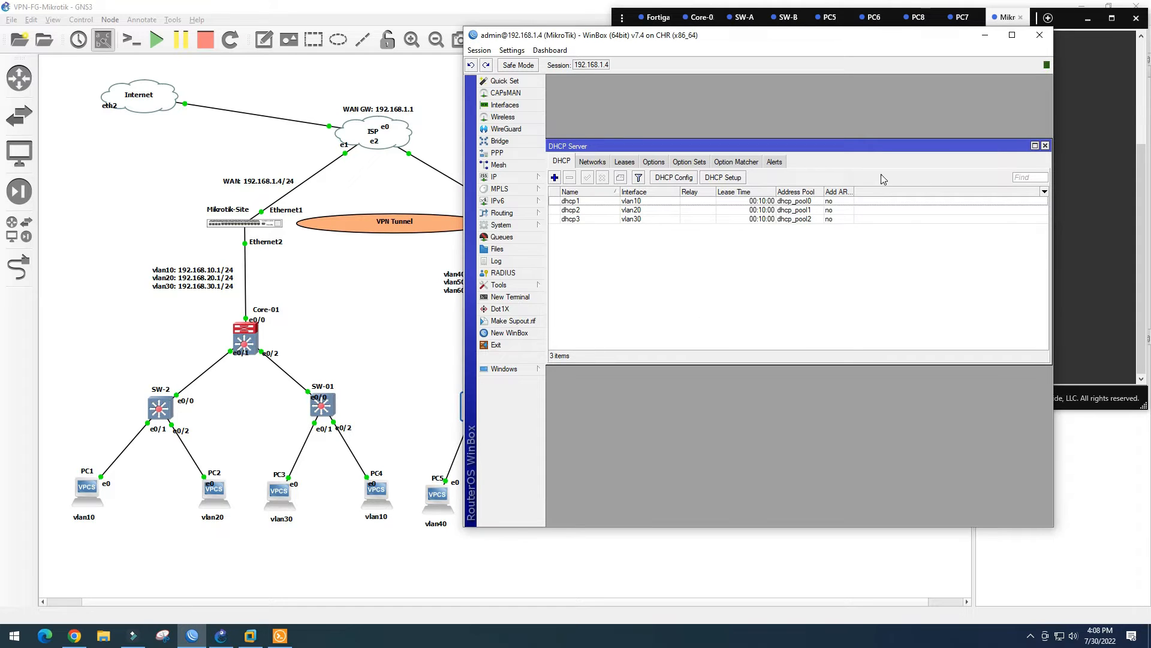
pyautogui.click(1045, 145)
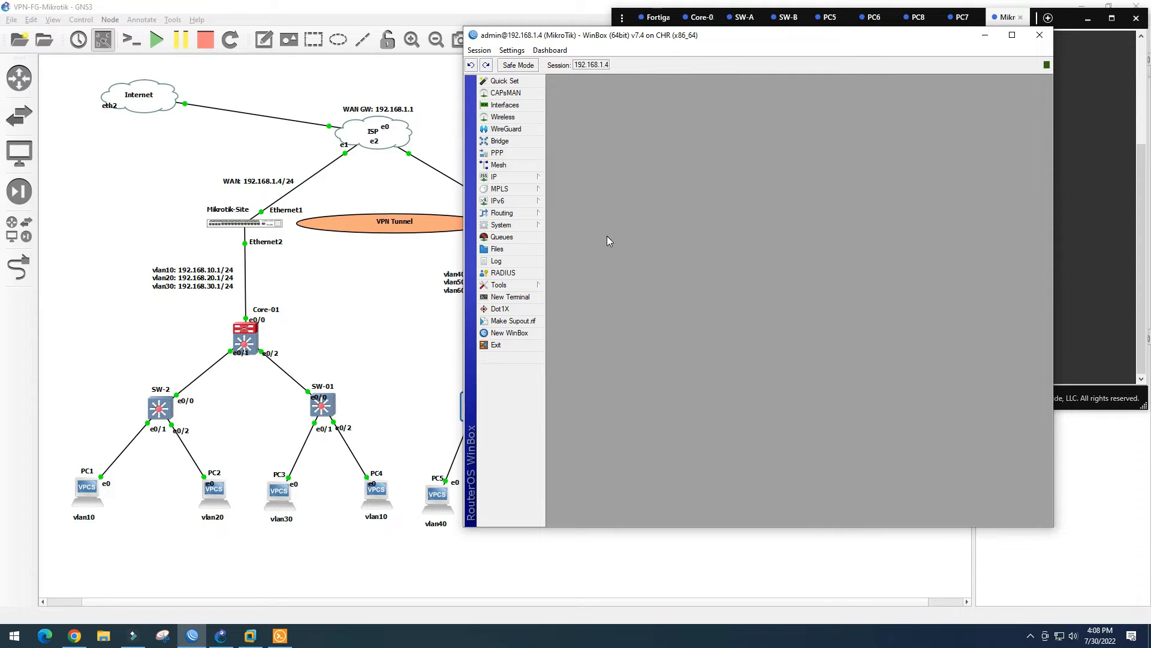
# Add a static route 0.0.0.0/0 with gateway 192.168.1.1 in IP > Routes
pyautogui.click(520, 177)
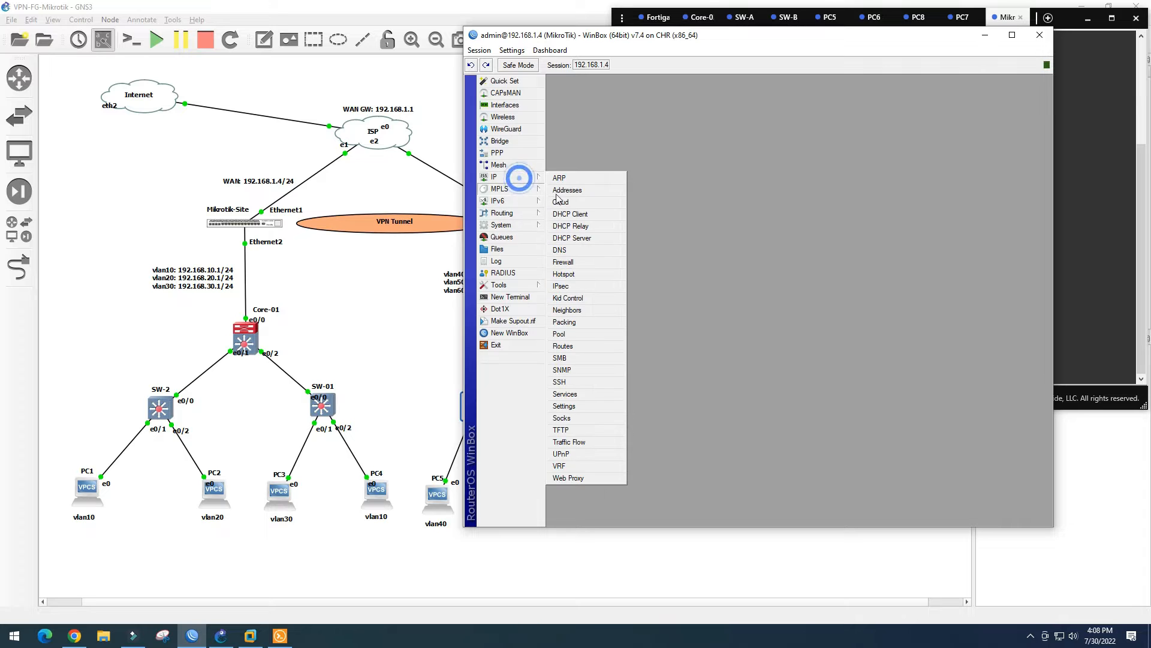
pyautogui.click(575, 345)
pyautogui.click(621, 219)
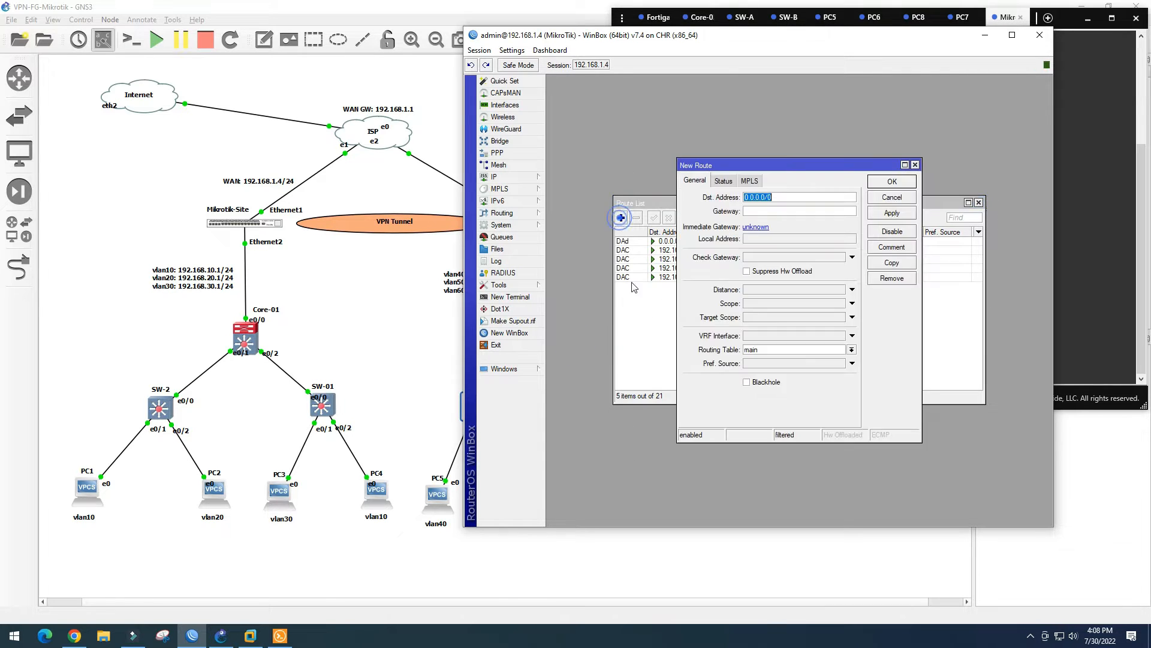
pyautogui.click(747, 209)
pyautogui.write('192.168.1.1')
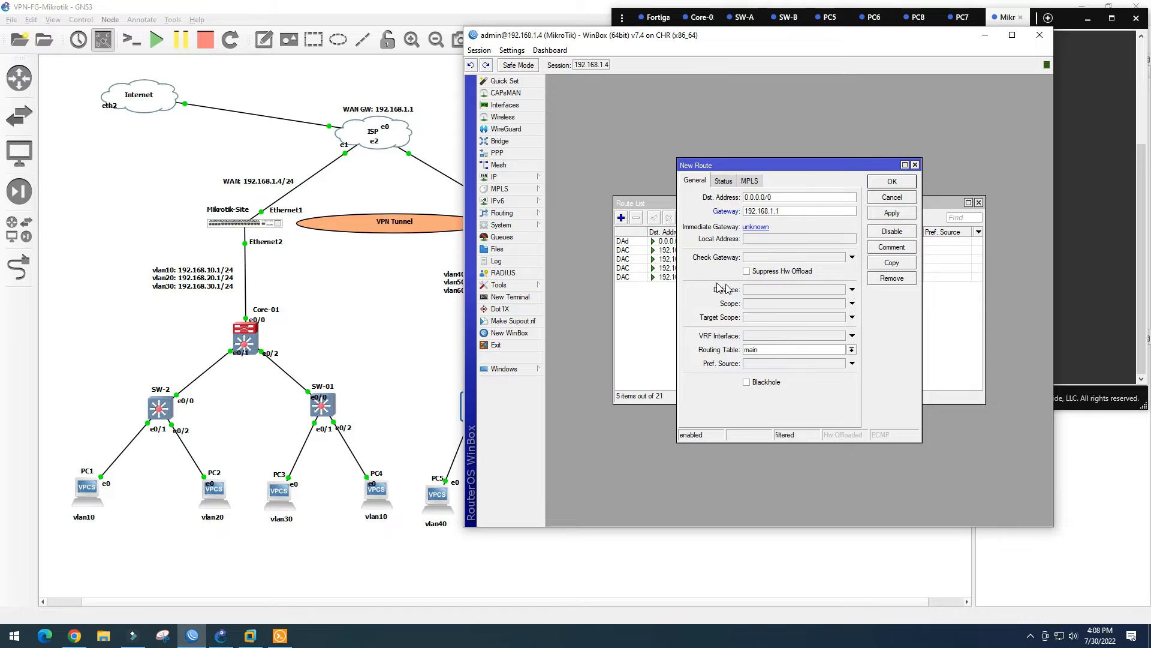
pyautogui.click(893, 216)
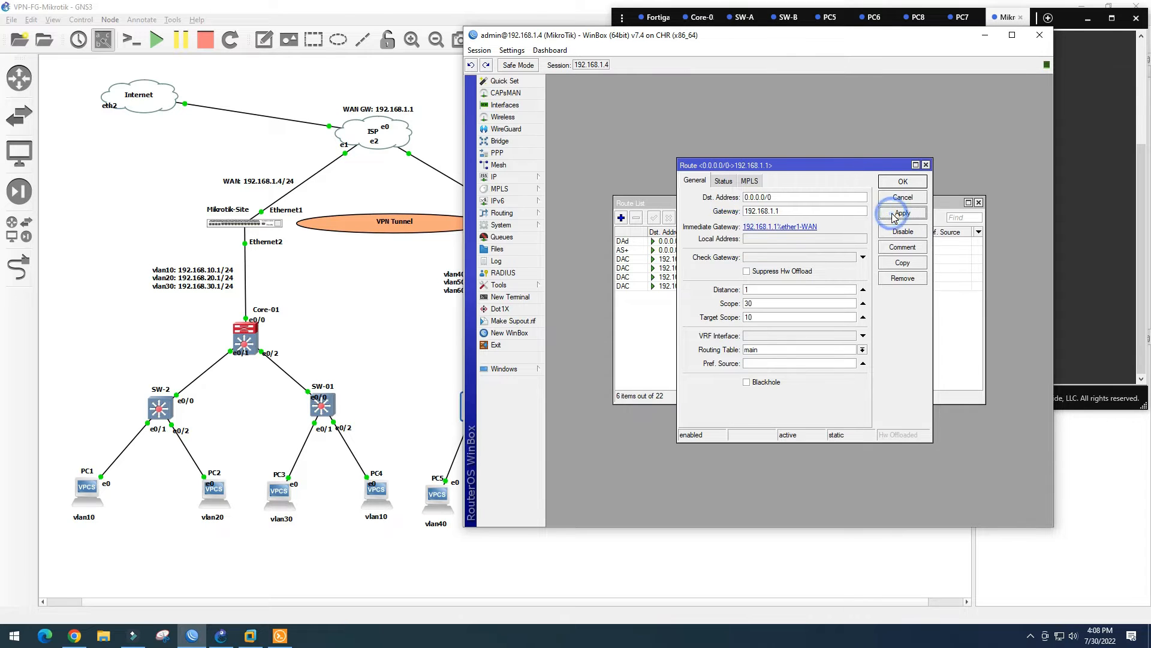
pyautogui.click(905, 181)
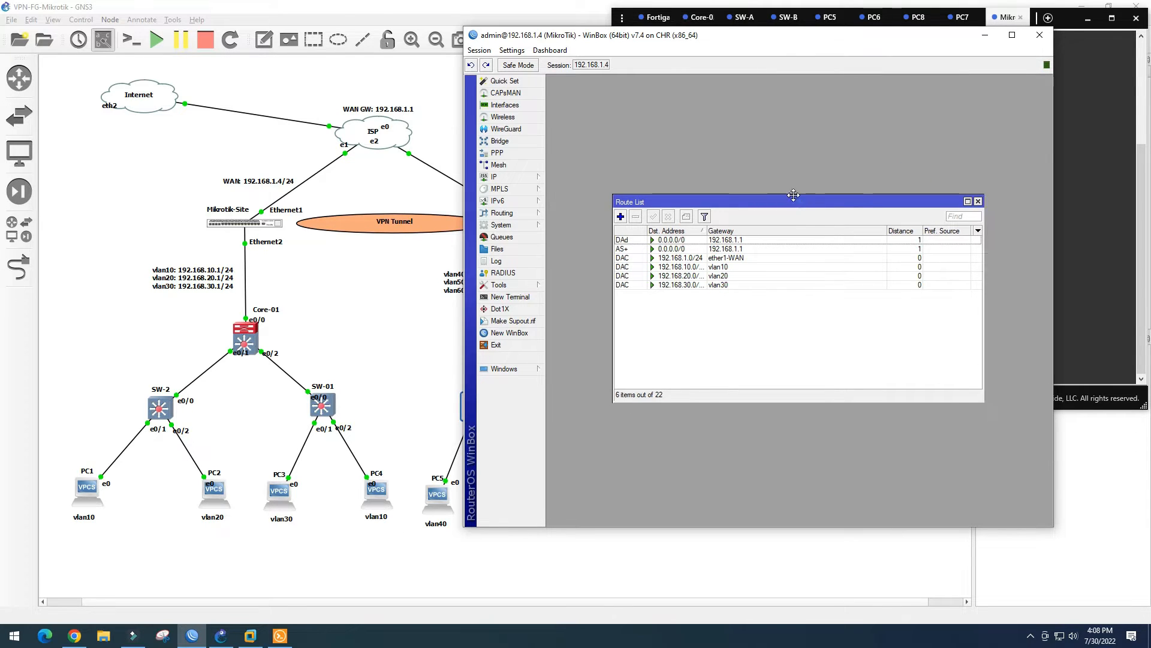
pyautogui.moveTo(802, 207); pyautogui.dragTo(759, 157)
pyautogui.click(937, 153)
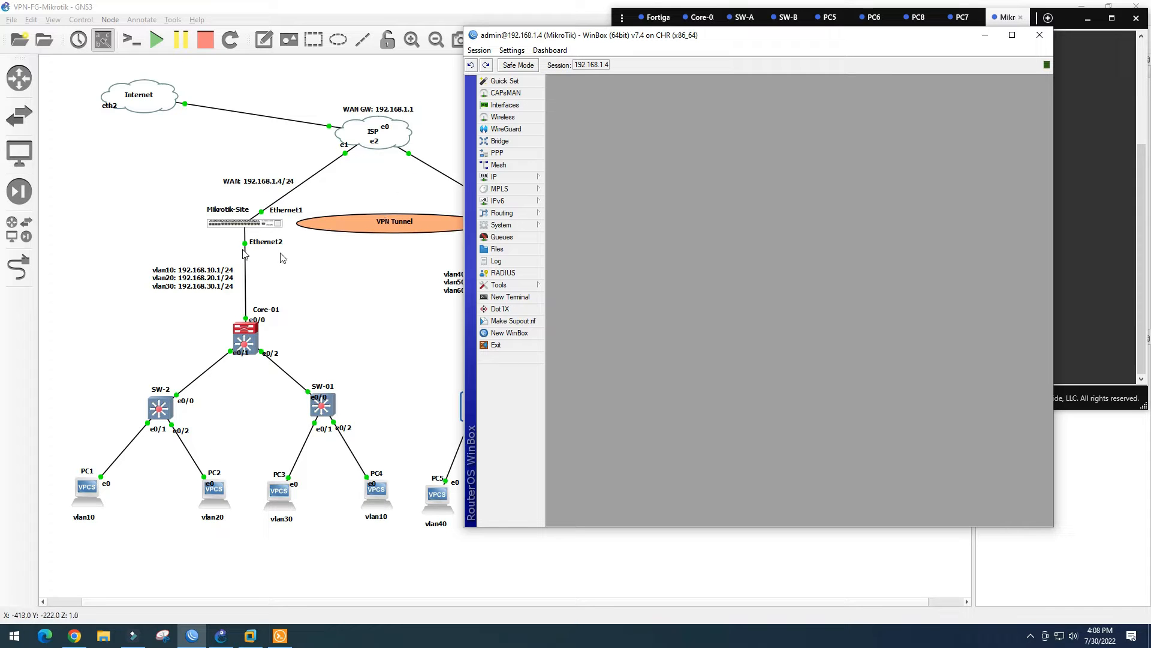
# Review the VLAN interfaces and IP address list in WinBox
pyautogui.moveTo(202, 279); pyautogui.dragTo(204, 275)
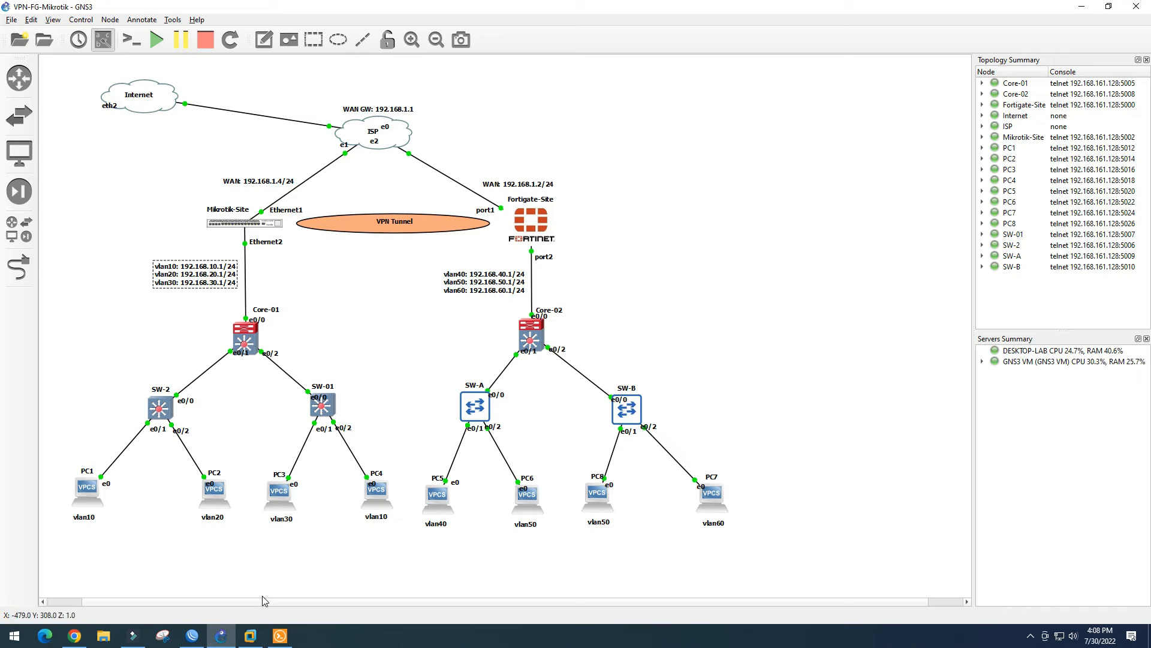
pyautogui.click(192, 635)
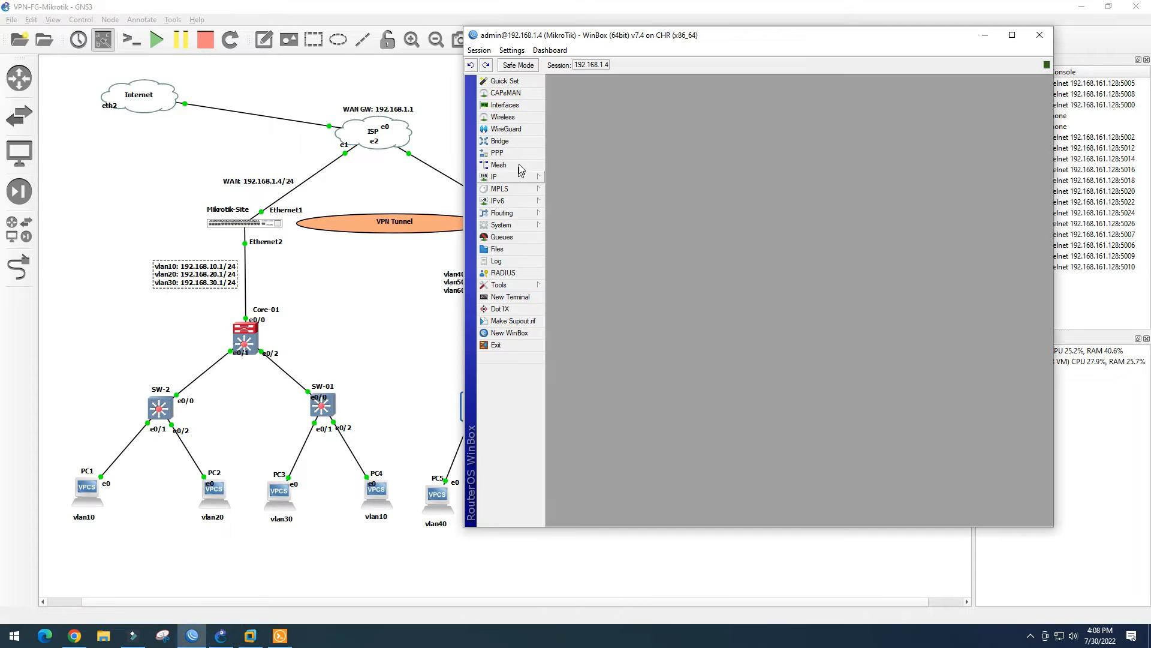
pyautogui.click(507, 105)
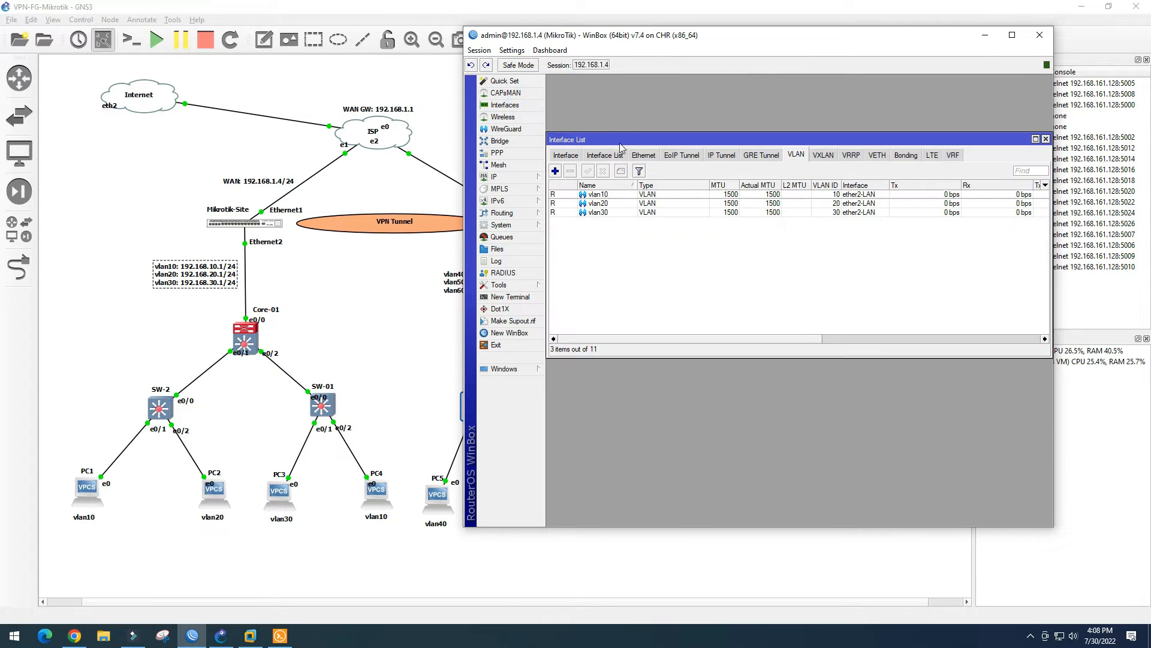
pyautogui.moveTo(662, 141); pyautogui.dragTo(667, 133)
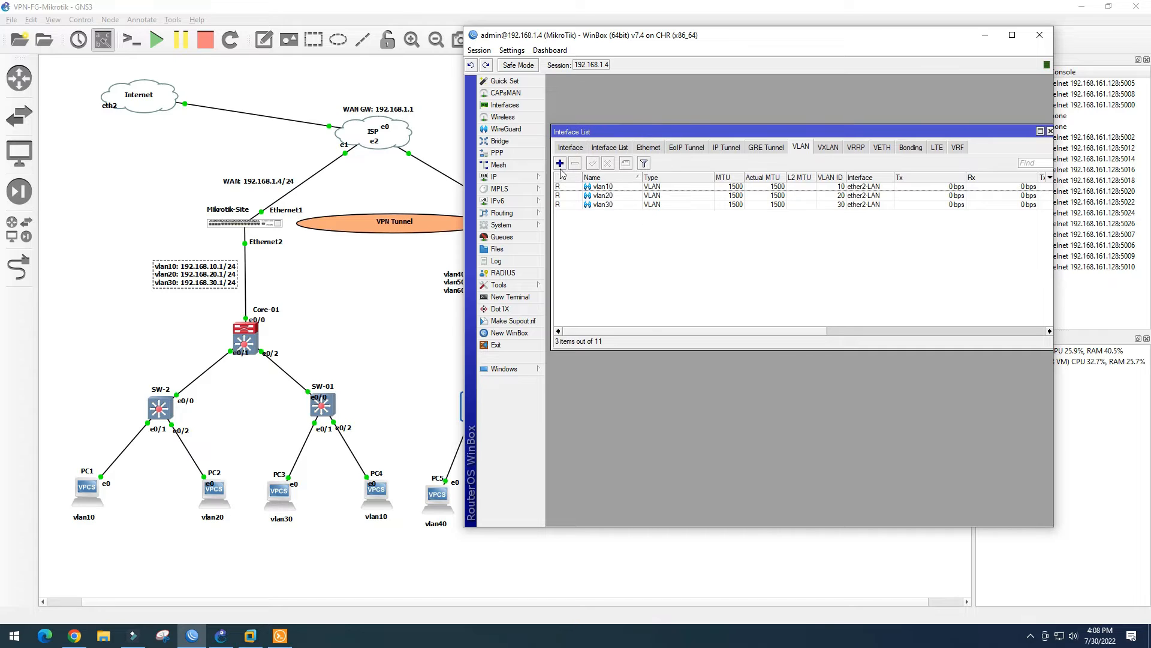
pyautogui.click(515, 175)
pyautogui.click(565, 189)
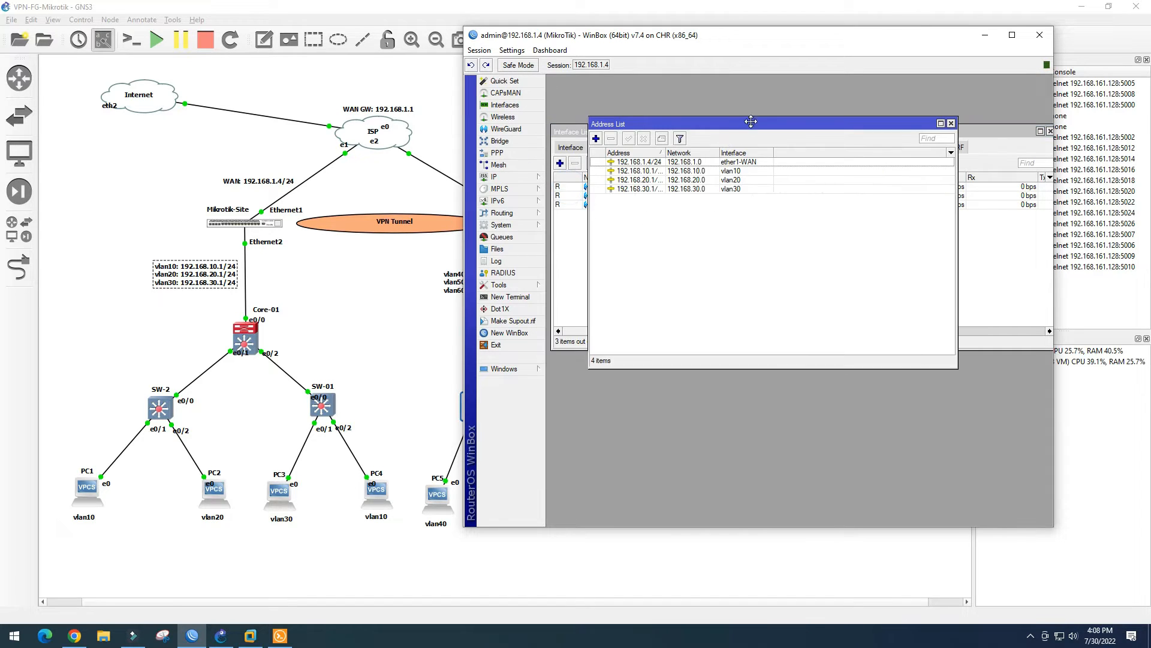
pyautogui.moveTo(751, 120); pyautogui.dragTo(796, 120)
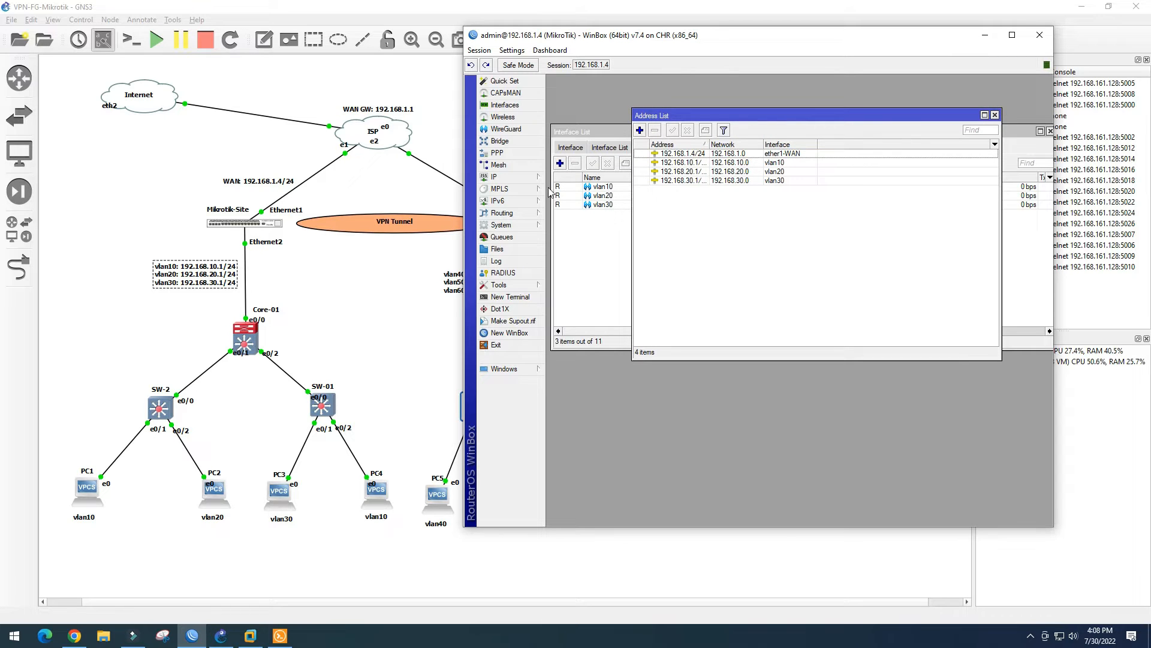
# Show the DHCP servers for vlan10, vlan20 and vlan30, then return to the GNS3 topology
pyautogui.click(523, 175)
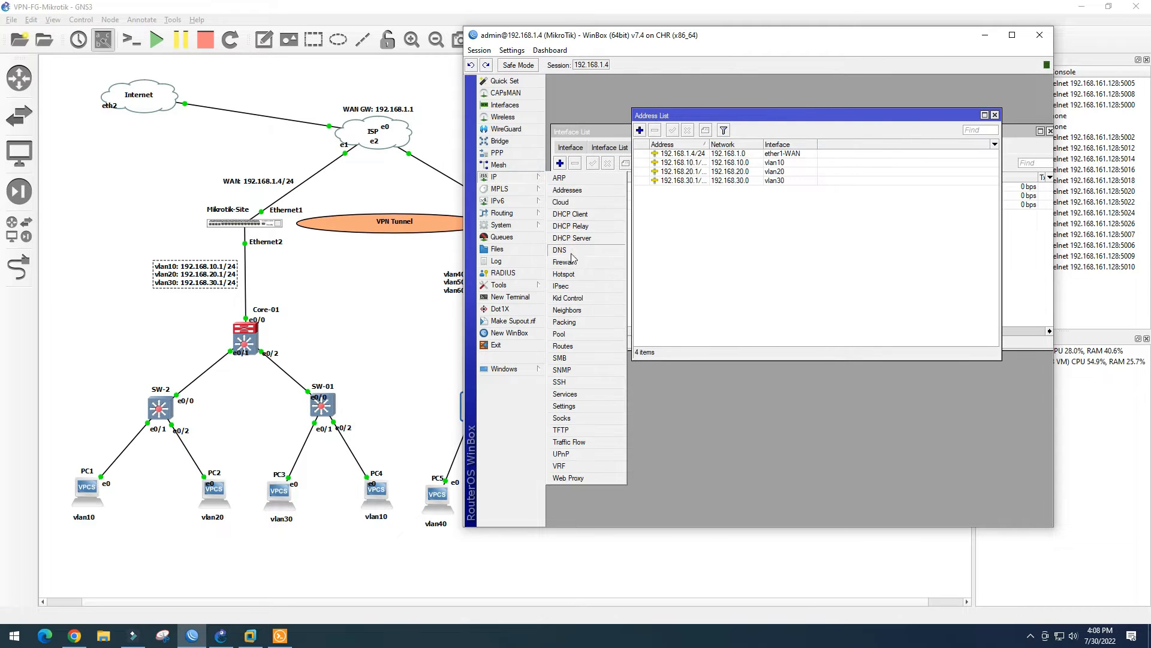
pyautogui.click(584, 240)
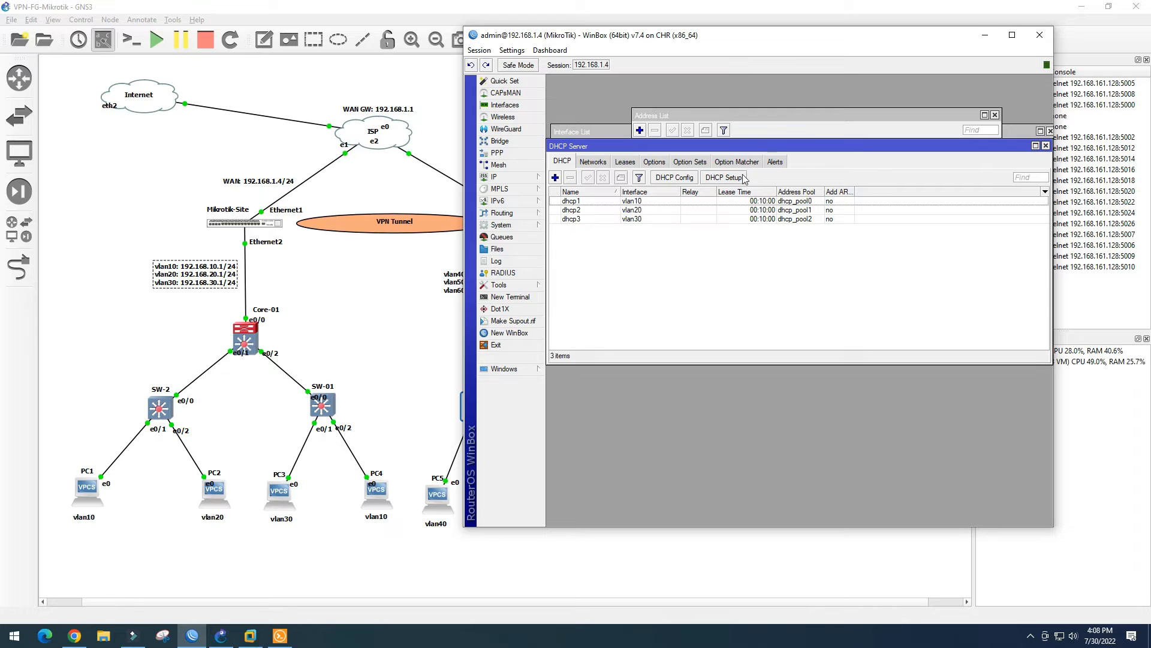
pyautogui.moveTo(774, 150); pyautogui.dragTo(787, 163)
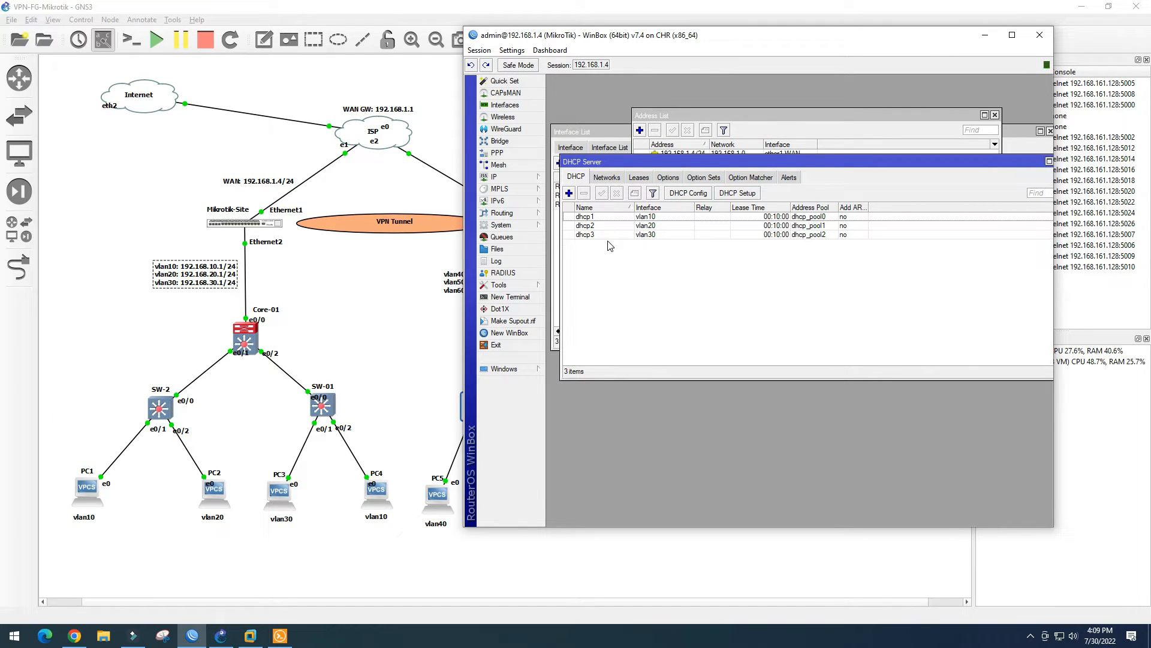
pyautogui.moveTo(989, 158); pyautogui.dragTo(955, 168)
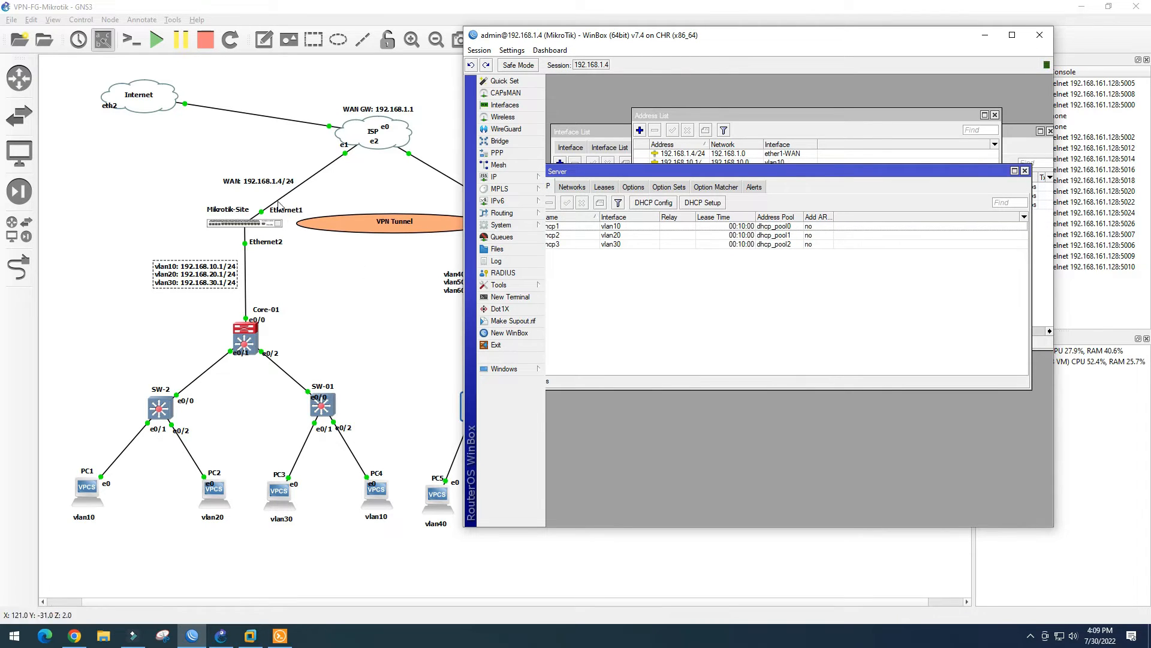
pyautogui.click(310, 325)
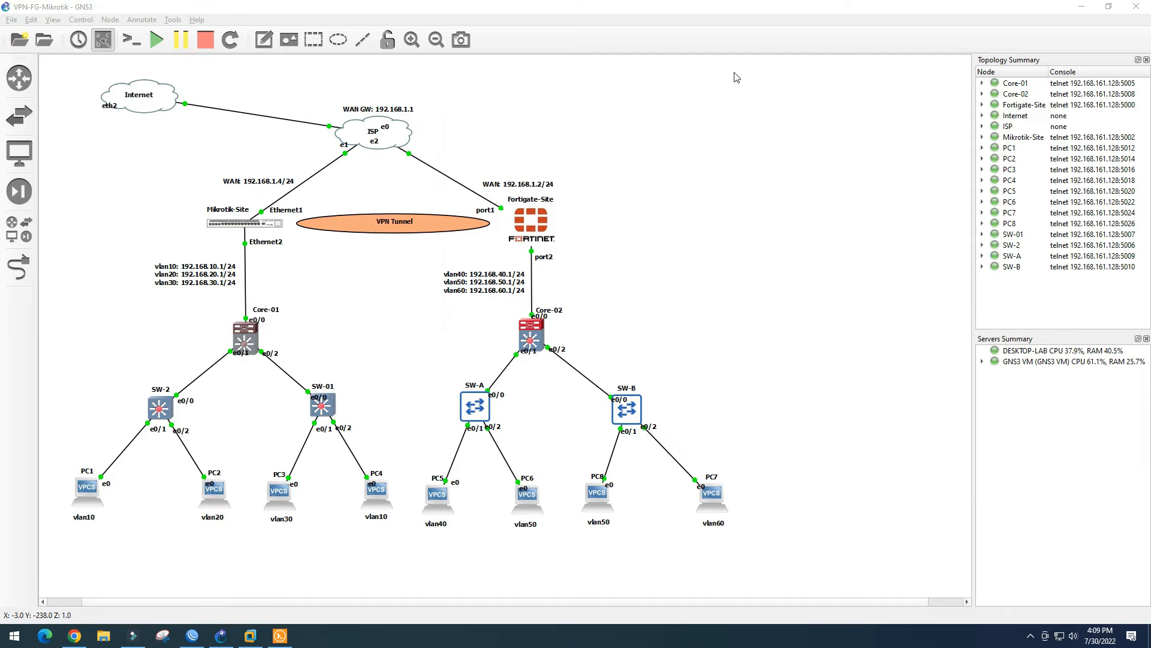
# In the Core-01 console, enter configuration mode and select interface range e0/0-2
pyautogui.click(291, 635)
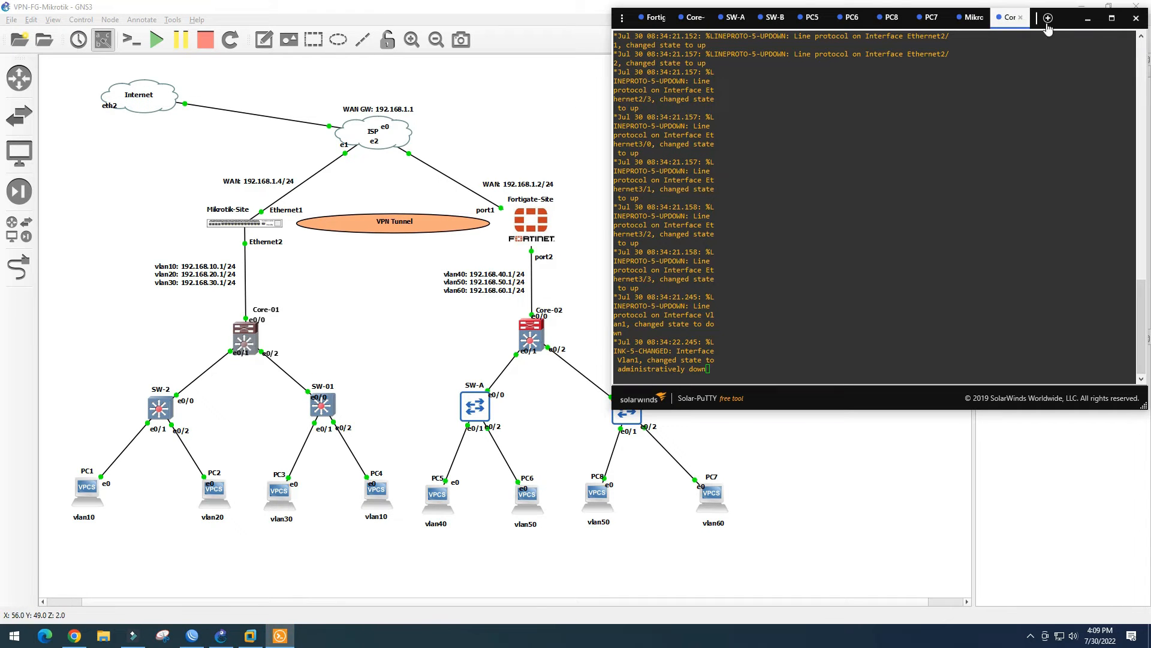
pyautogui.moveTo(982, 28); pyautogui.dragTo(835, 49)
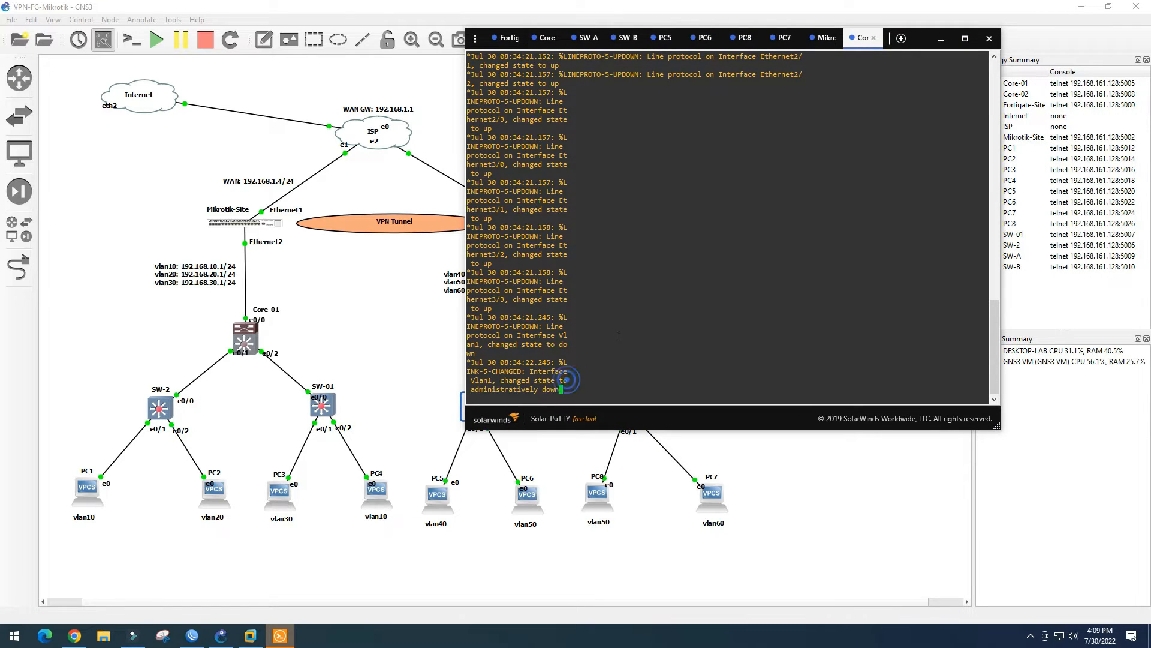
pyautogui.press('Return')
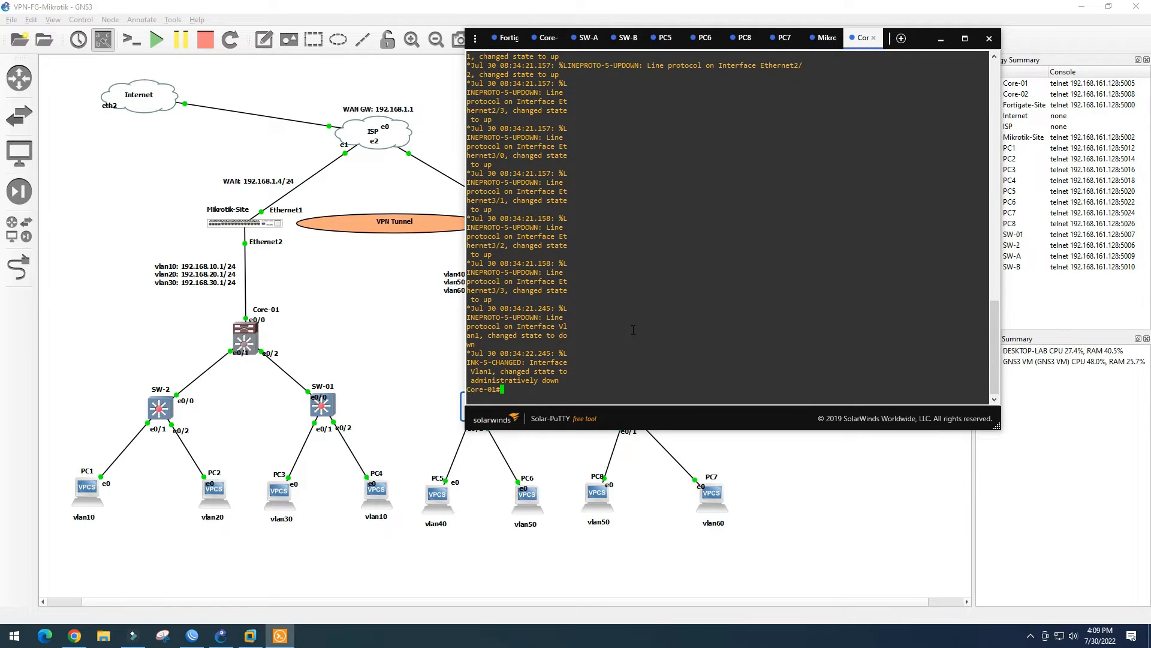
pyautogui.press('Return')
pyautogui.press('Return')
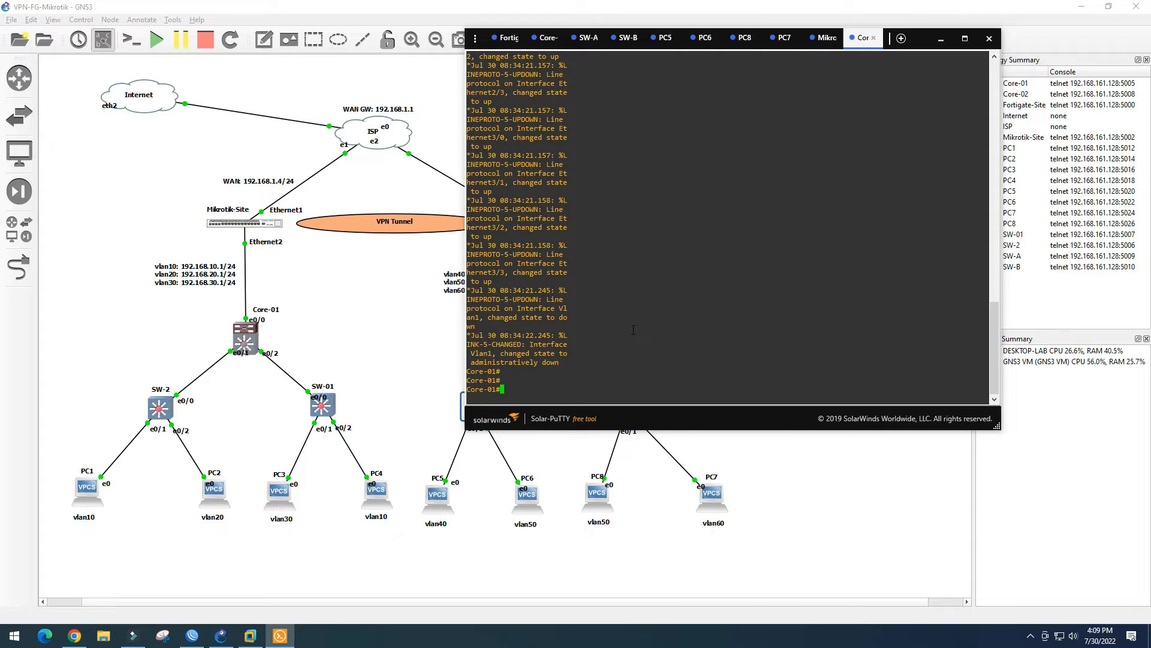
pyautogui.write('conf t')
pyautogui.press('Return')
pyautogui.write('int rang')
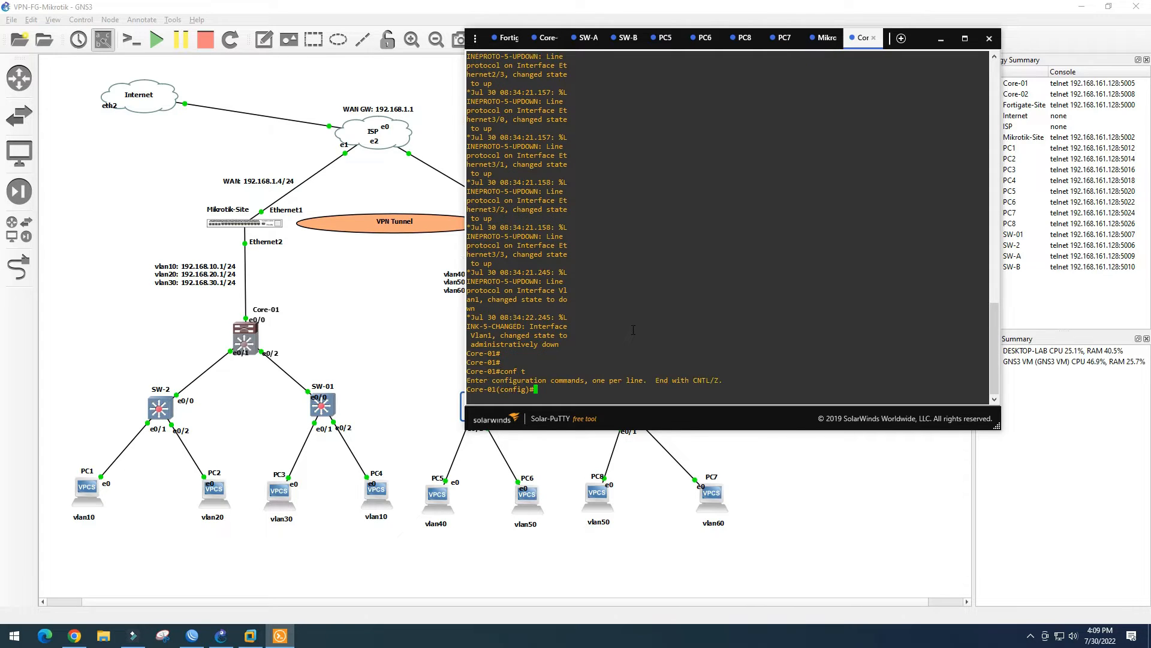
pyautogui.press('Tab')
pyautogui.write('e0/0-2')
pyautogui.press('Return')
# Set dot1q trunk encapsulation and switchport mode trunk on e0/0–e0/2
pyautogui.write('swi')
pyautogui.press('Tab')
pyautogui.write('tru')
pyautogui.press('Tab')
pyautogui.write('enca')
pyautogui.press('Tab')
pyautogui.write('dot')
pyautogui.press('Tab')
pyautogui.press('Return')
pyautogui.write('swi')
pyautogui.press('Tab')
pyautogui.write('mod')
pyautogui.press('Tab')
pyautogui.write('tru')
pyautogui.press('Tab')
pyautogui.press('Return')
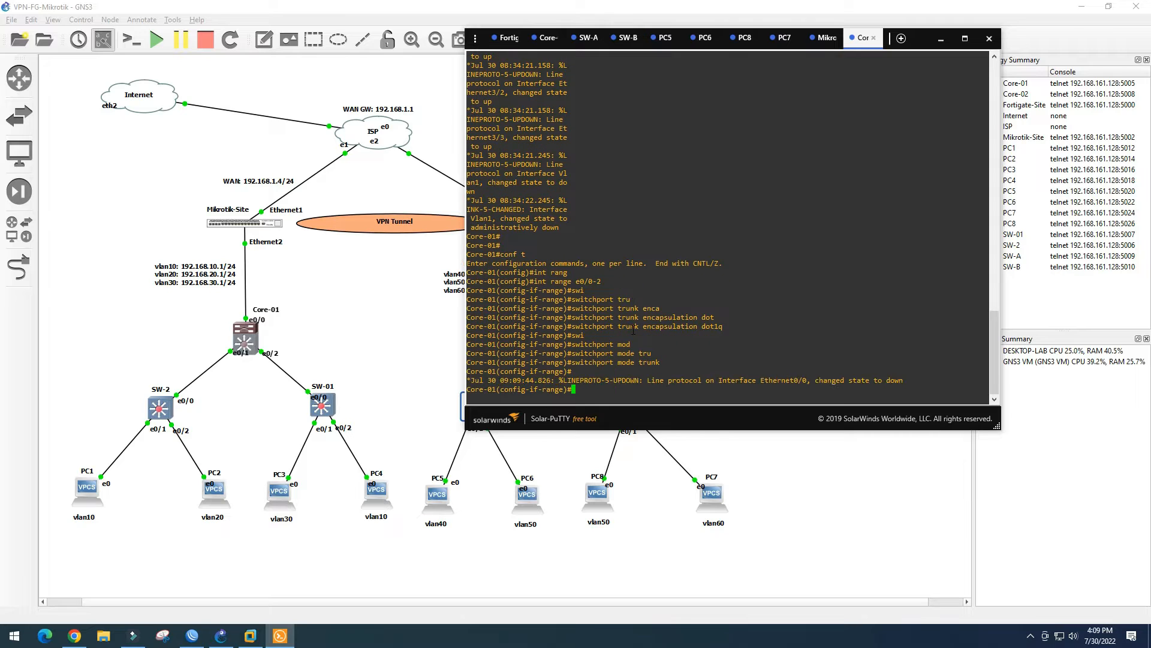
# Create VLANs 10, 20 and 30 and save the configuration with wr
pyautogui.write('vlan')
pyautogui.press('BackSpace')
pyautogui.press('BackSpace')
pyautogui.press('BackSpace')
pyautogui.press('BackSpace')
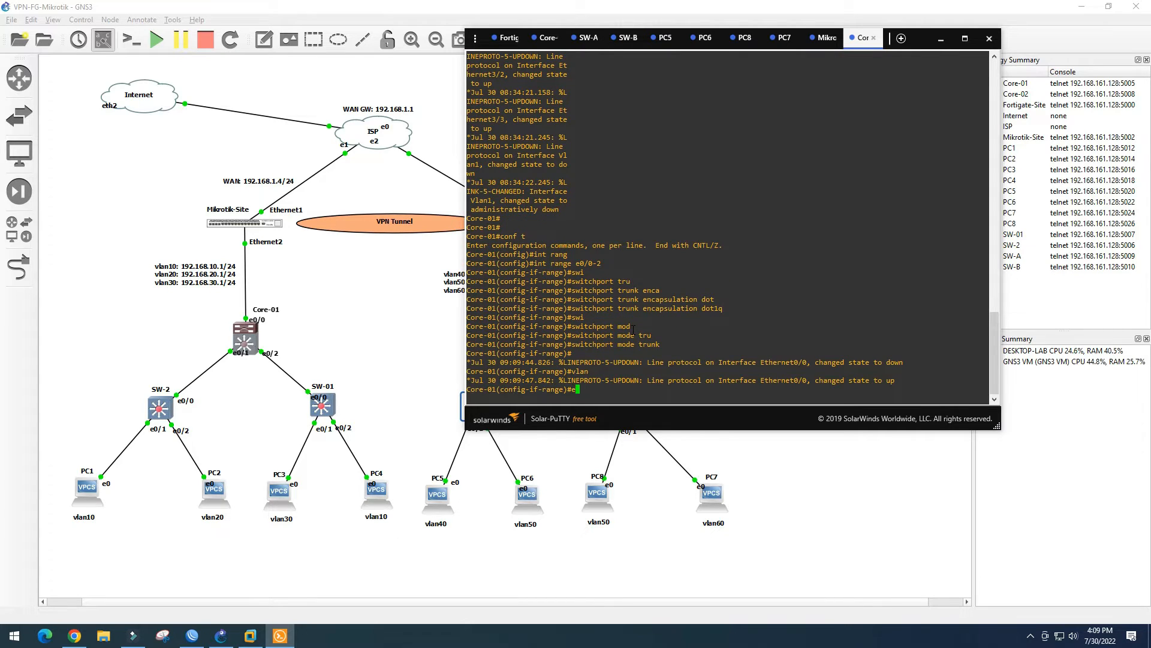
pyautogui.write('exit')
pyautogui.press('Return')
pyautogui.write('vlan 10')
pyautogui.press('Return')
pyautogui.write('vlan 20')
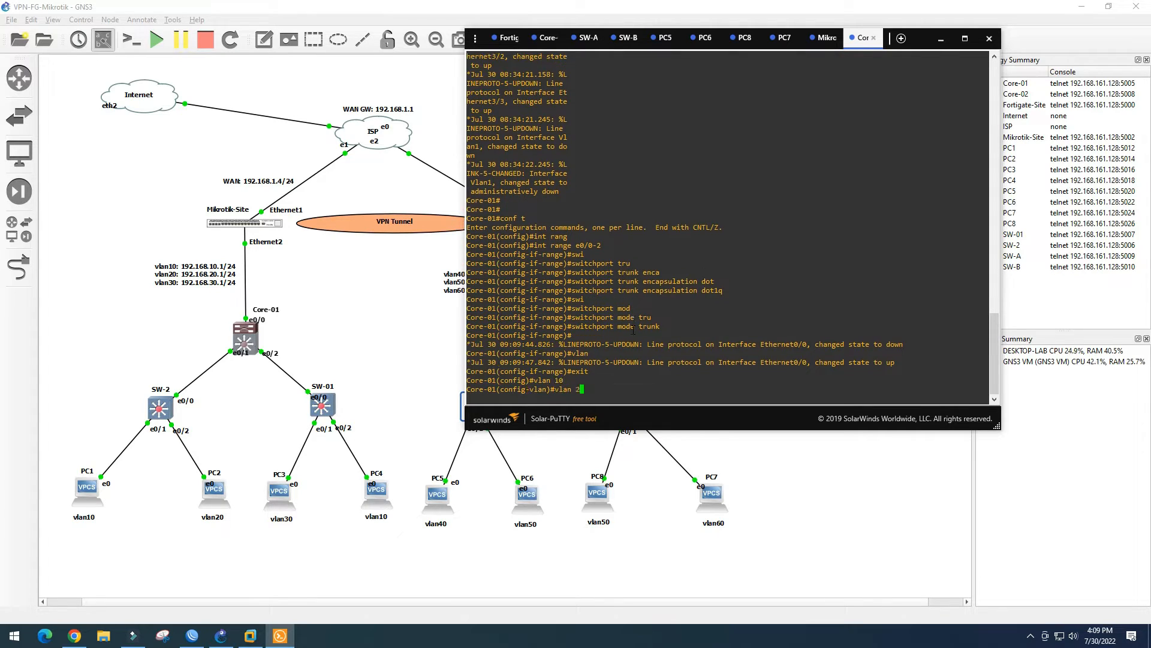
pyautogui.press('Return')
pyautogui.write('vlan 30')
pyautogui.press('Return')
pyautogui.write('end')
pyautogui.press('Return')
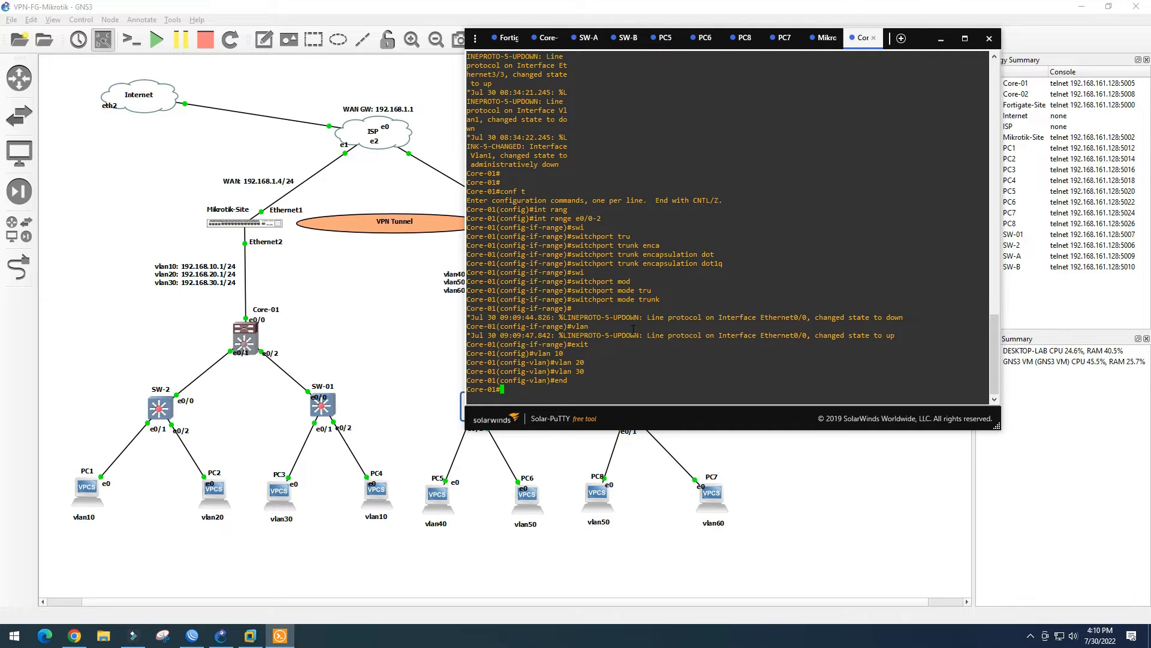
pyautogui.write('wr')
pyautogui.press('Return')
# Verify VLANs 10–30 with sh vlan brief and trunk ports Et0/0–Et0/2 in the interface status
pyautogui.write('sh vlan brie')
pyautogui.press('Return')
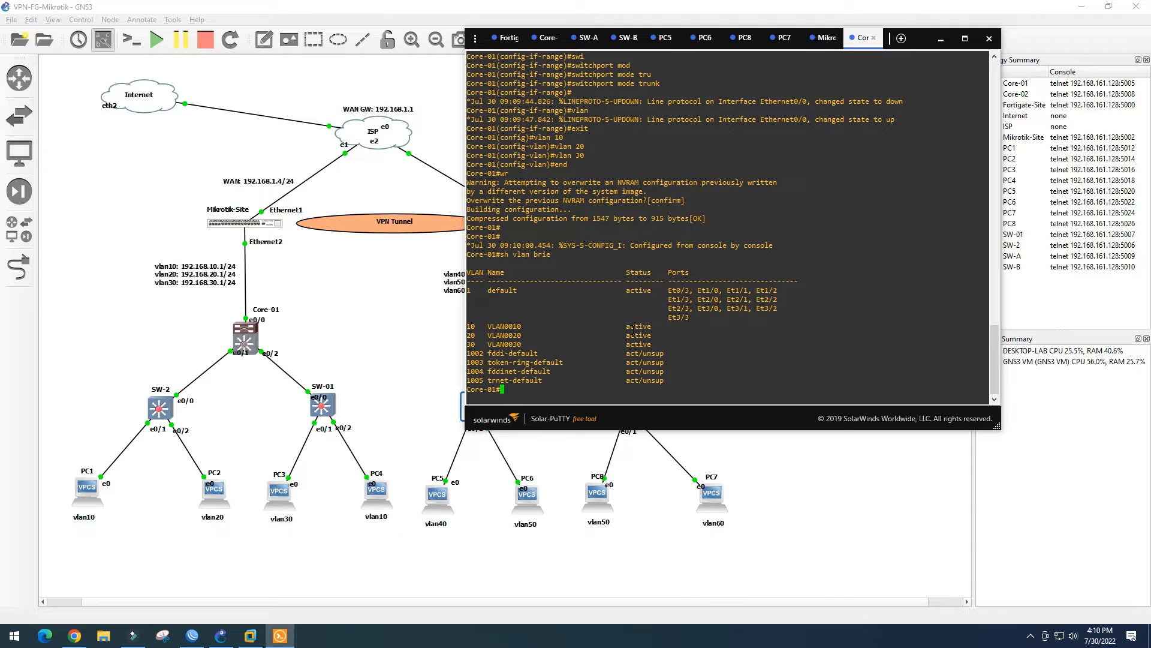
pyautogui.moveTo(472, 322); pyautogui.dragTo(493, 345)
pyautogui.click(530, 389)
pyautogui.press('Return')
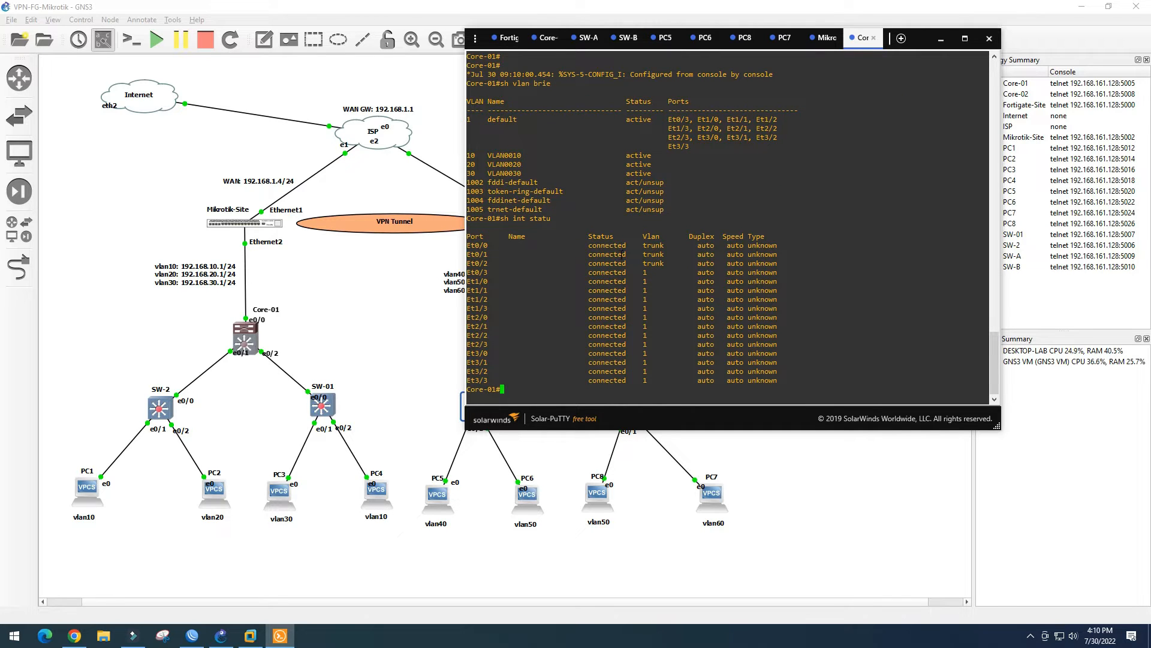
pyautogui.moveTo(582, 245); pyautogui.dragTo(668, 267)
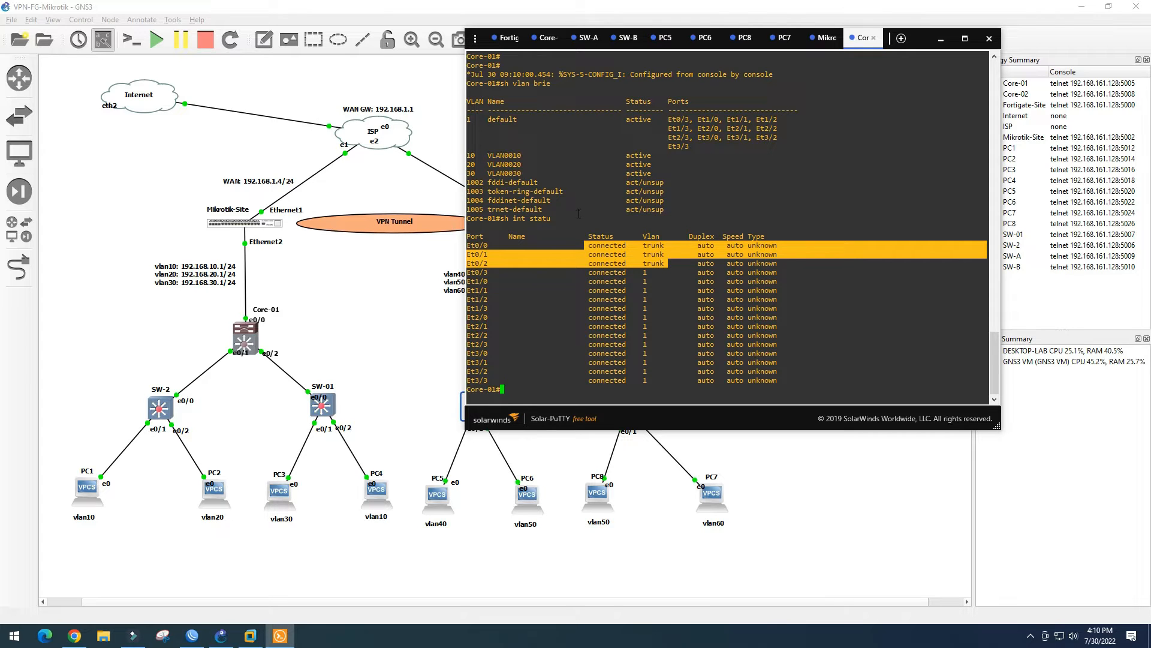
pyautogui.click(403, 337)
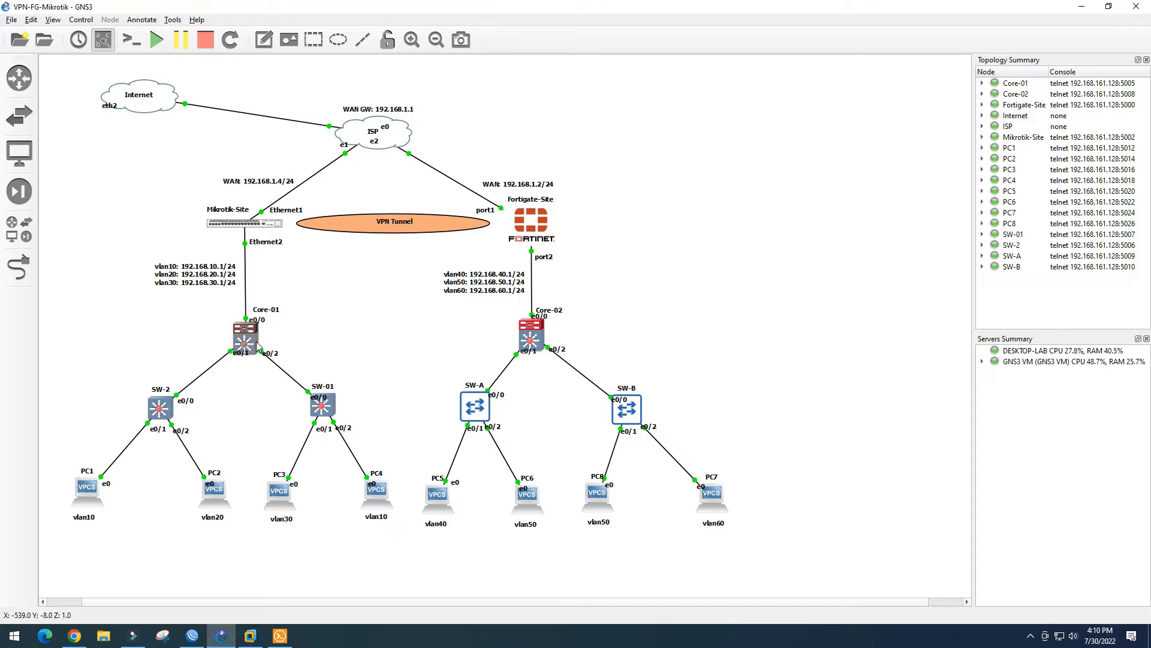
# Open the SW-2 console and make Et0/0 a dot1q trunk port
pyautogui.doubleClick(165, 409)
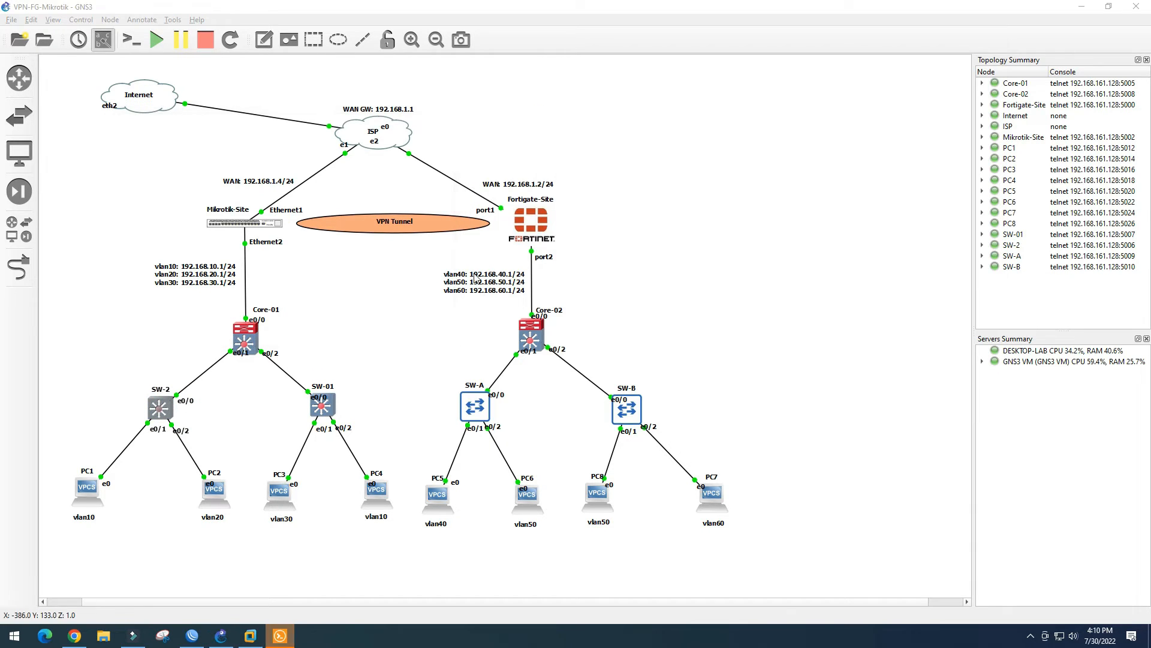
pyautogui.click(282, 633)
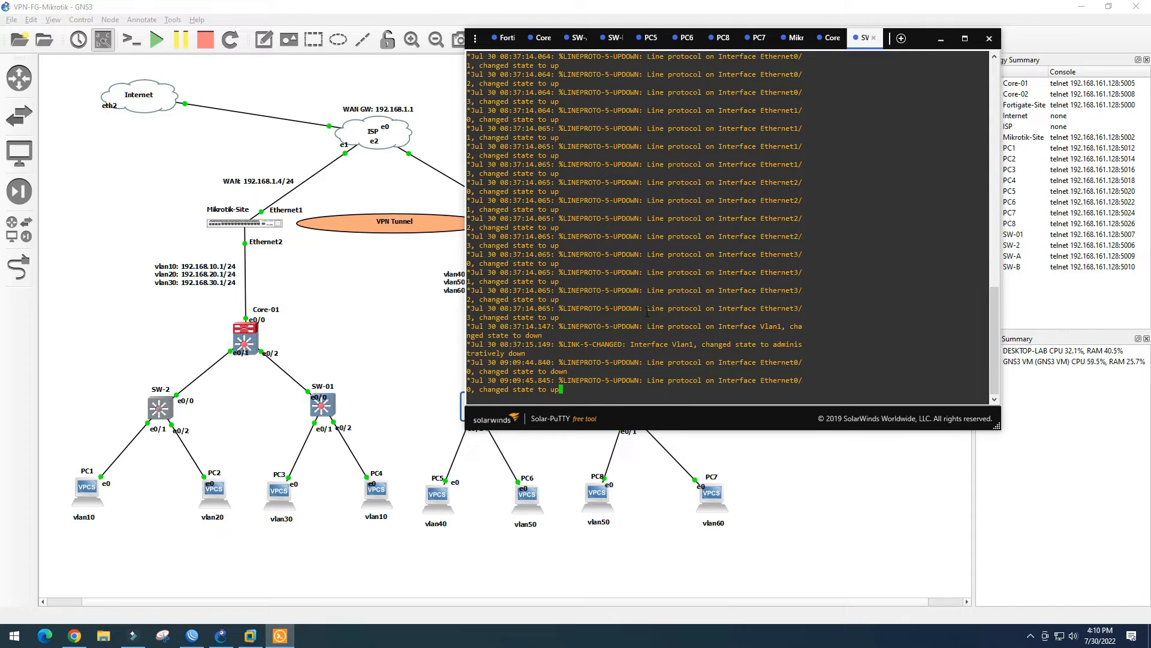
pyautogui.press('Return')
pyautogui.press('Return')
pyautogui.press('Return')
pyautogui.write('conf t')
pyautogui.press('Return')
pyautogui.write('int ')
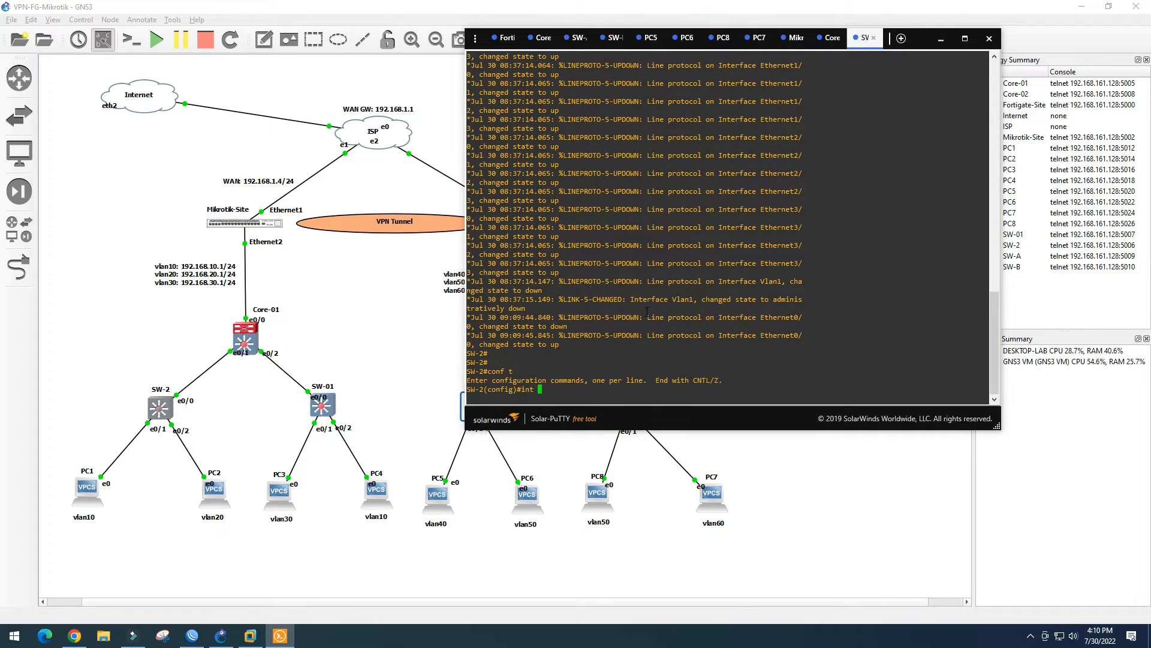
pyautogui.write('e0/0')
pyautogui.press('Return')
pyautogui.write('swi\ttru\tenca\tdo')
pyautogui.press('Return')
pyautogui.write('swi')
pyautogui.press('Tab')
pyautogui.write('mod trun')
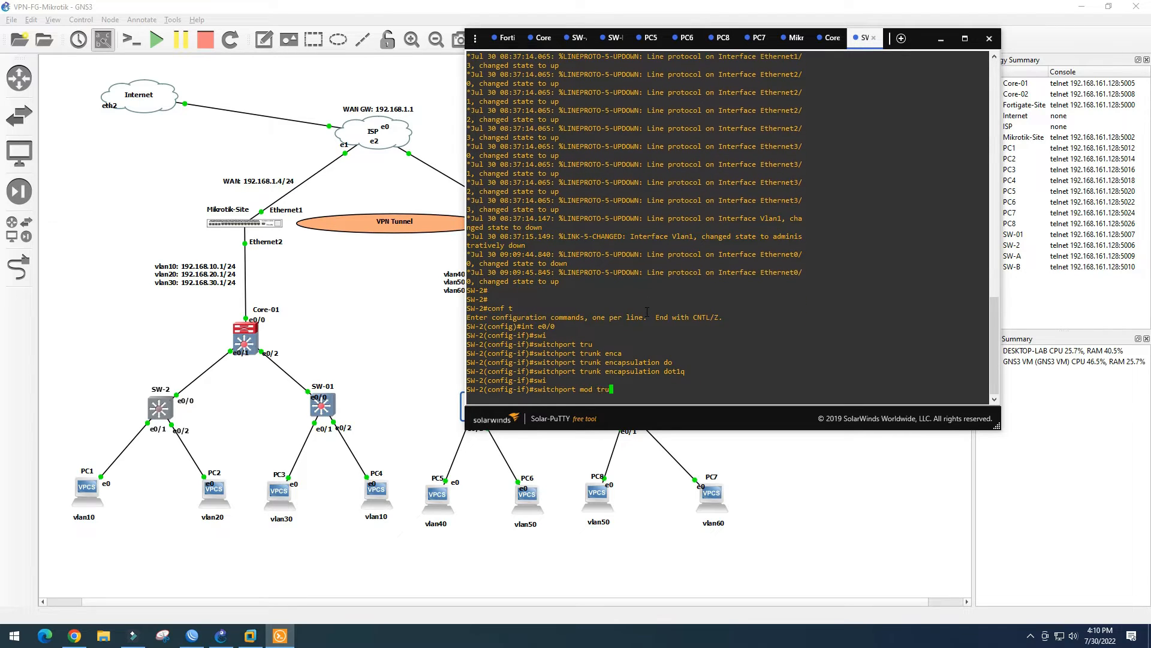
pyautogui.press('Return')
# On SW-2, make Et0/1 an access port in VLAN 10 and Et0/2 in VLAN 20
pyautogui.write('int e0')
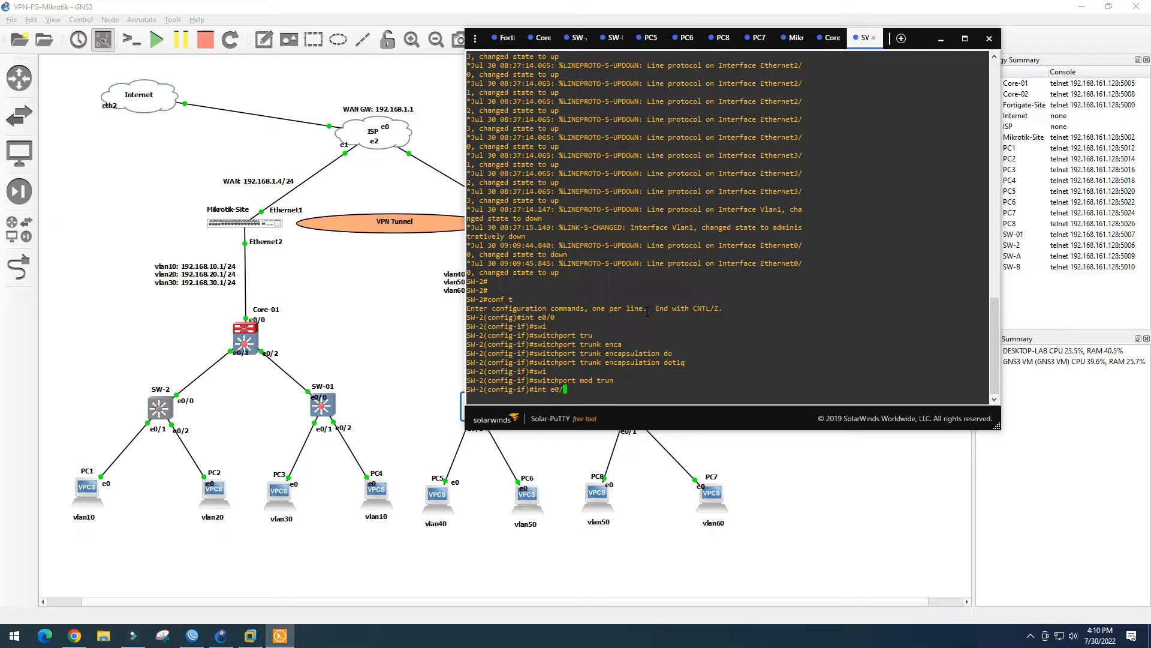
pyautogui.write('/1')
pyautogui.press('Return')
pyautogui.write('swi')
pyautogui.press('Tab')
pyautogui.write('mod trun')
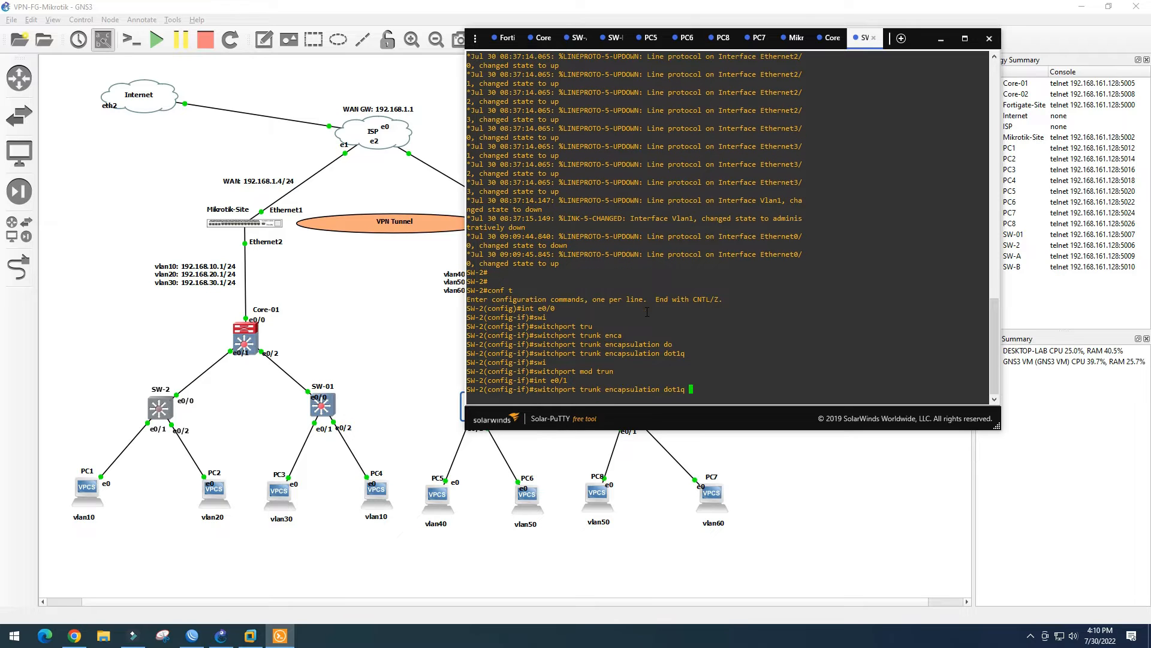
pyautogui.press('BackSpace')
pyautogui.press('BackSpace')
pyautogui.press('BackSpace')
pyautogui.write('acc')
pyautogui.press('Return')
pyautogui.write('swi')
pyautogui.press('Tab')
pyautogui.write('acc vlan 10')
pyautogui.press('Return')
pyautogui.write('int e0/1')
pyautogui.press('Return')
pyautogui.press('Up')
pyautogui.press('Up')
pyautogui.press('Up')
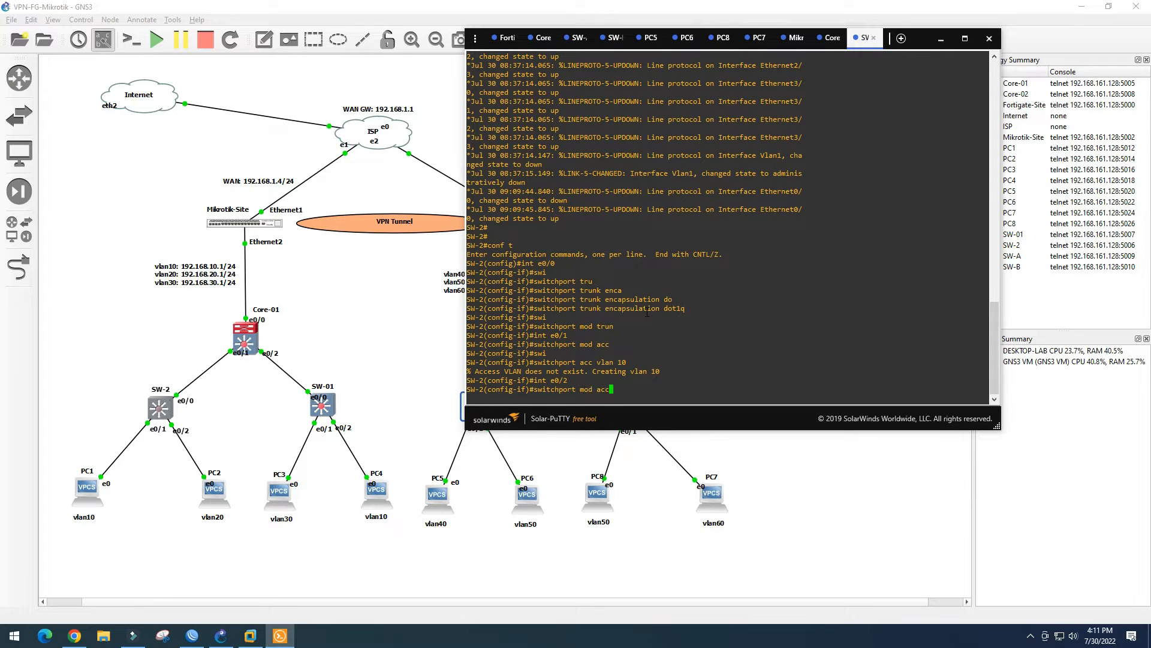
pyautogui.press('Return')
pyautogui.press('Up')
pyautogui.press('Up')
pyautogui.press('Up')
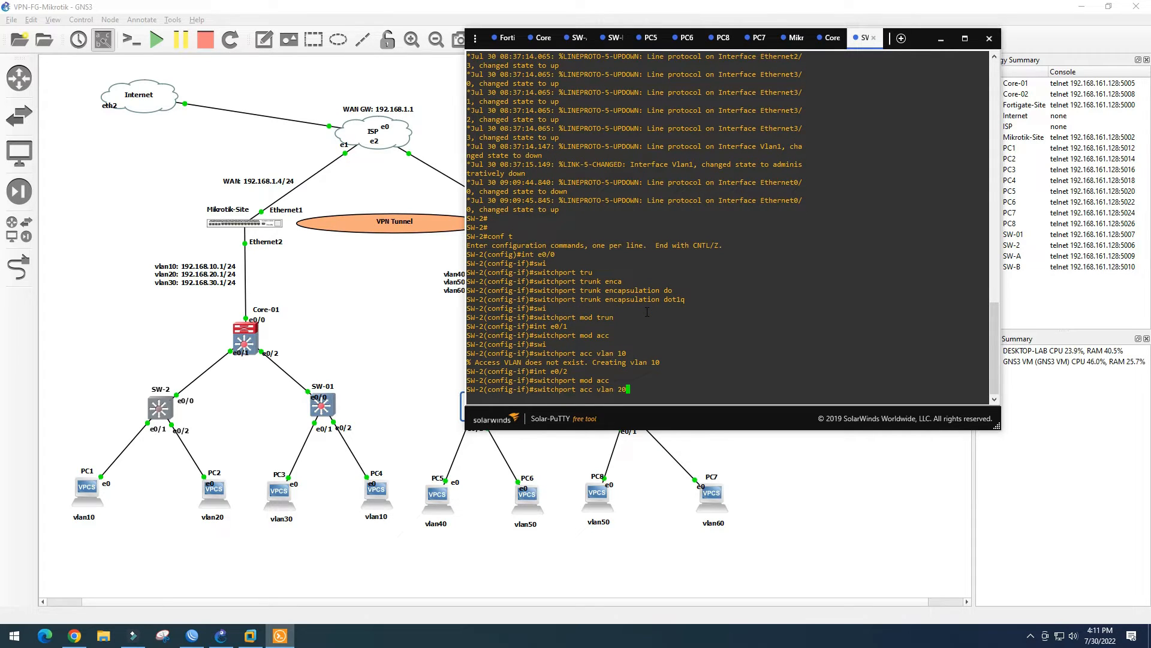
pyautogui.press('Return')
pyautogui.press('Return')
# Save SW-2's configuration and verify it with 'sh vlan brief' and 'sh int status'
pyautogui.write('end')
pyautogui.press('Return')
pyautogui.write('wr')
pyautogui.press('Return')
pyautogui.press('Return')
pyautogui.press('Return')
pyautogui.press('Return')
pyautogui.write('sh')
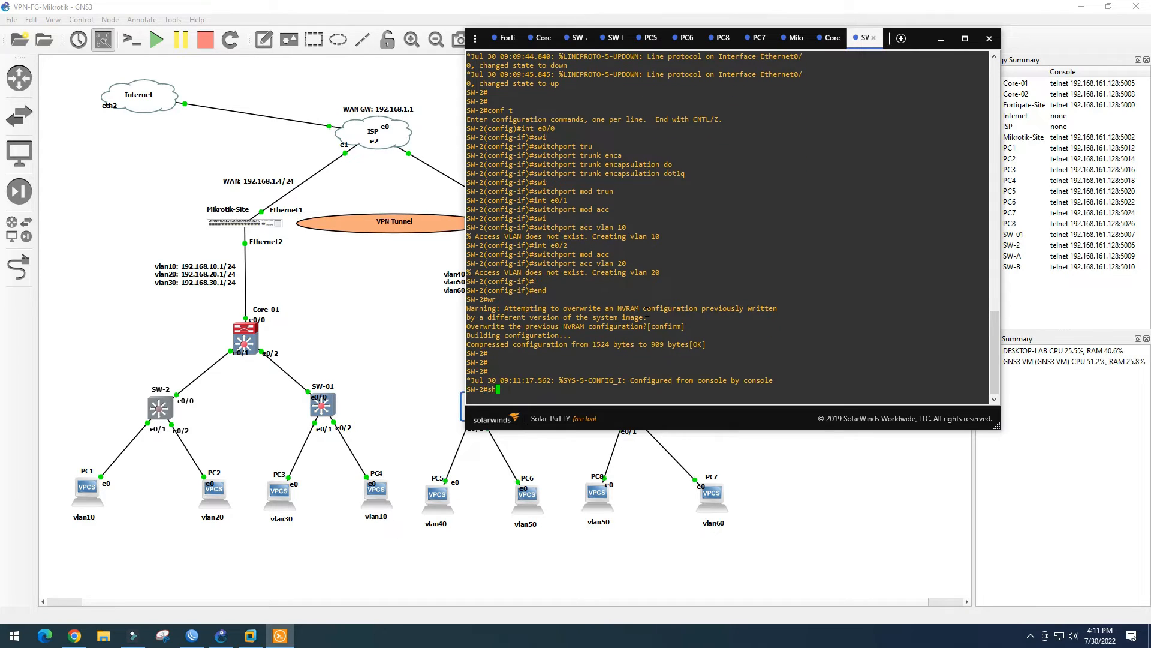
pyautogui.write(' vlan bir')
pyautogui.press('BackSpace')
pyautogui.press('BackSpace')
pyautogui.write('rie')
pyautogui.press('Return')
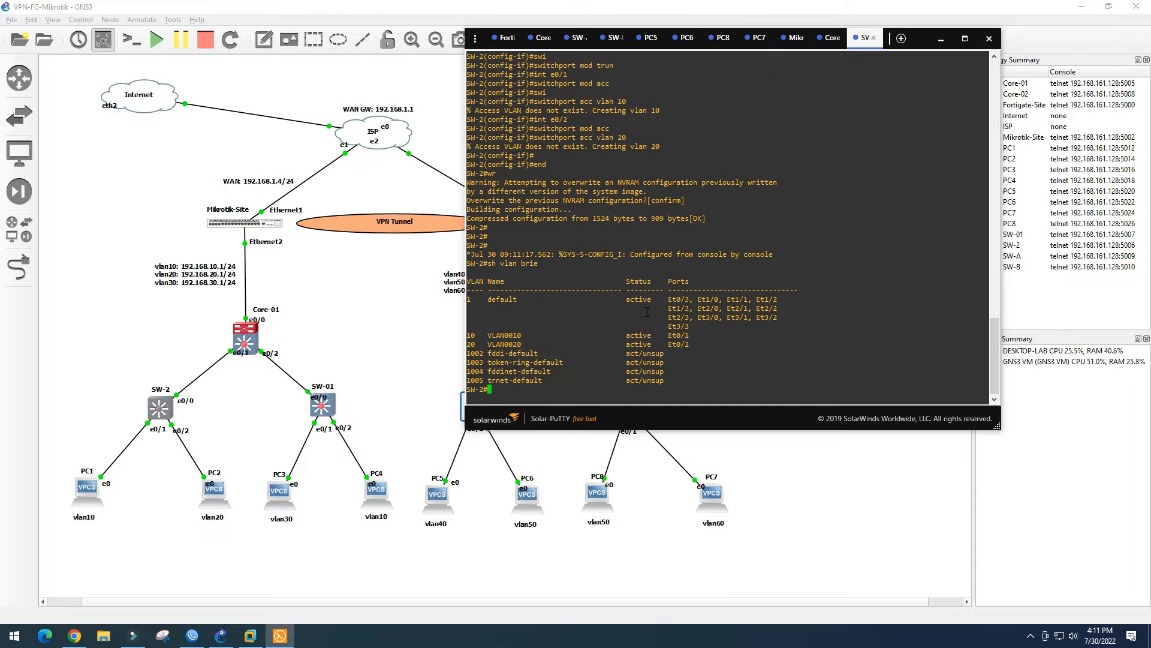
pyautogui.write('sh int statu')
pyautogui.press('Return')
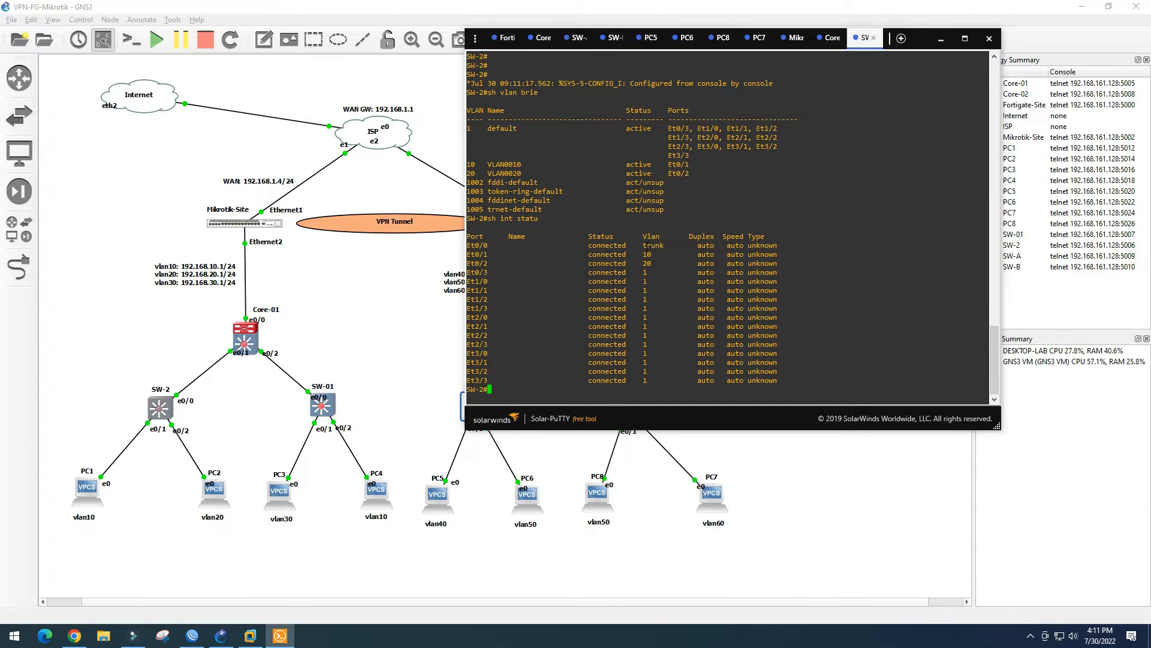
pyautogui.moveTo(589, 245); pyautogui.dragTo(667, 270)
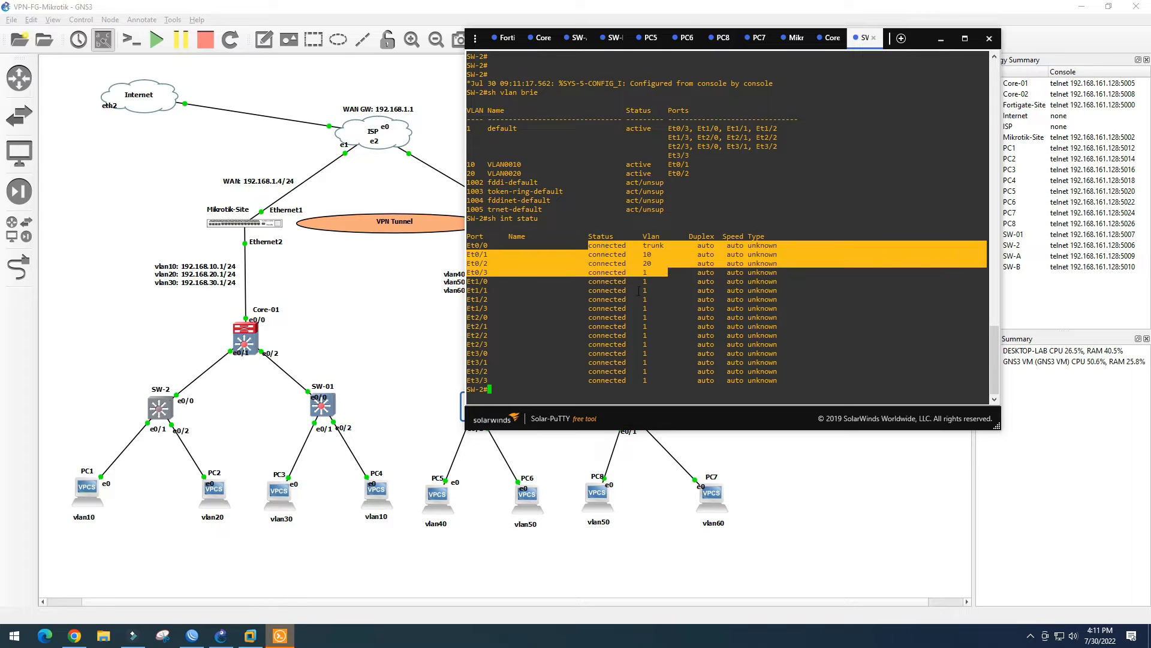
pyautogui.click(658, 278)
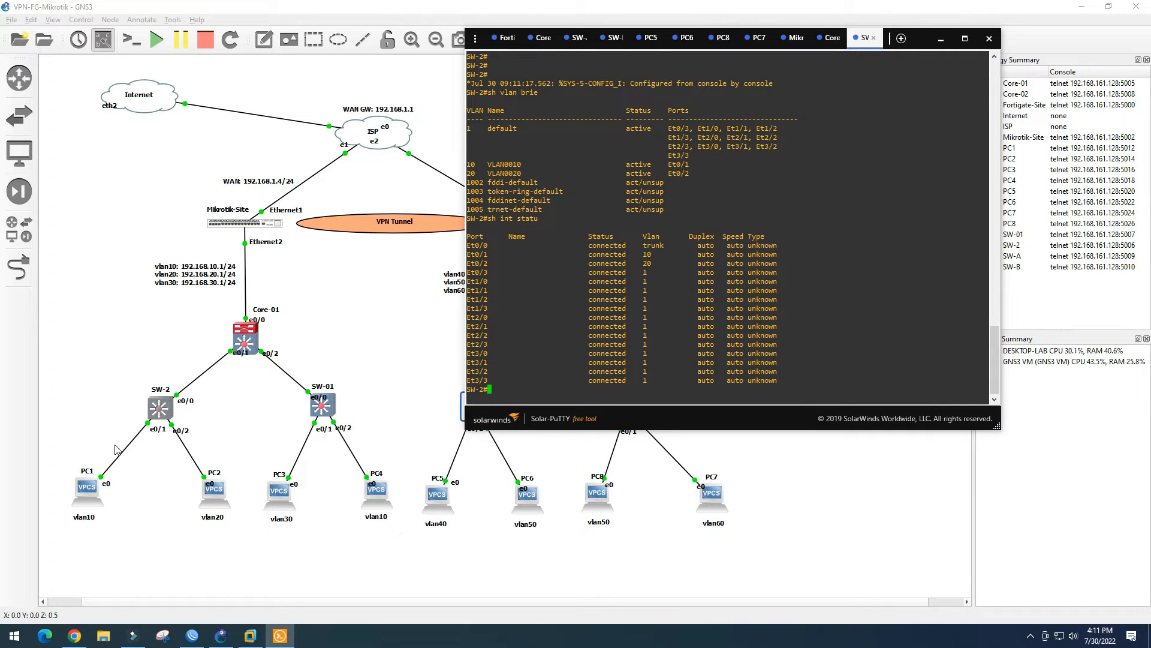
# Open a console session on switch SW-01 from the GNS3 topology
pyautogui.click(330, 415)
pyautogui.click(281, 641)
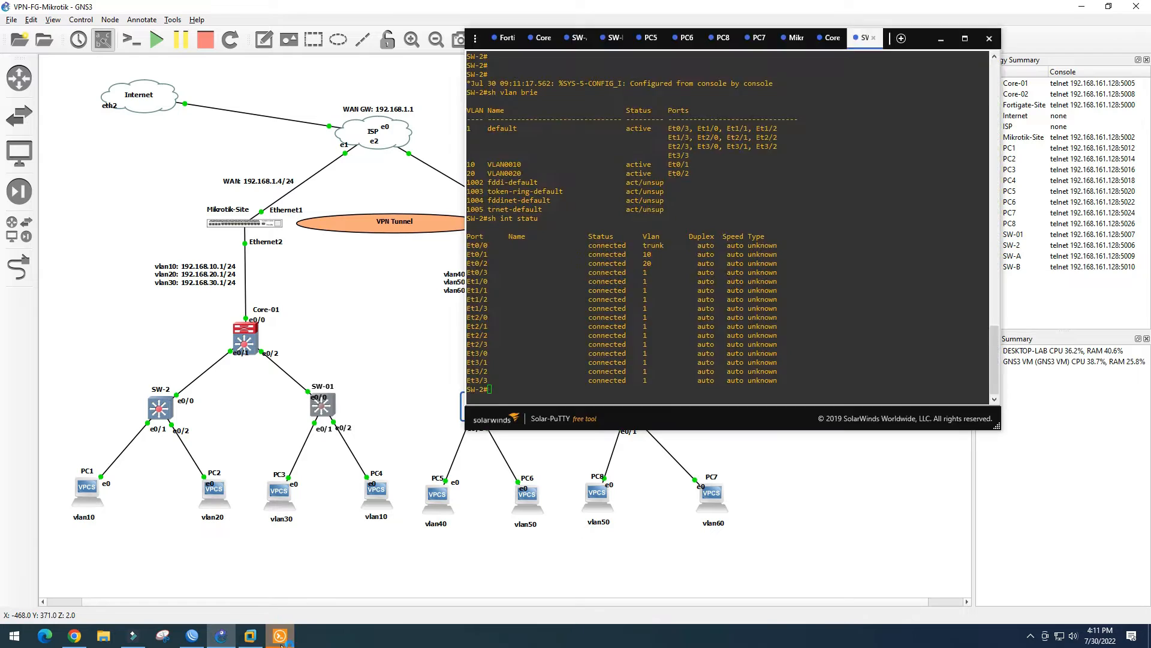
pyautogui.click(280, 643)
pyautogui.click(280, 643)
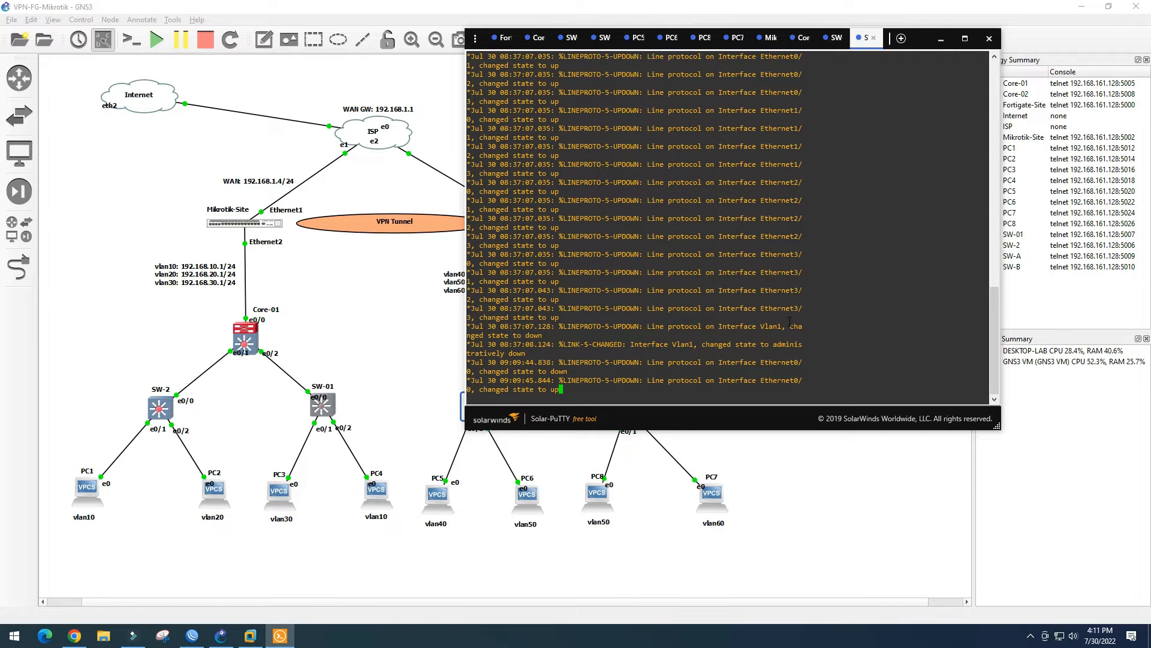
# On SW-01, configure Et0/0 as a trunk with dot1q encapsulation
pyautogui.press('Return')
pyautogui.press('Return')
pyautogui.press('Return')
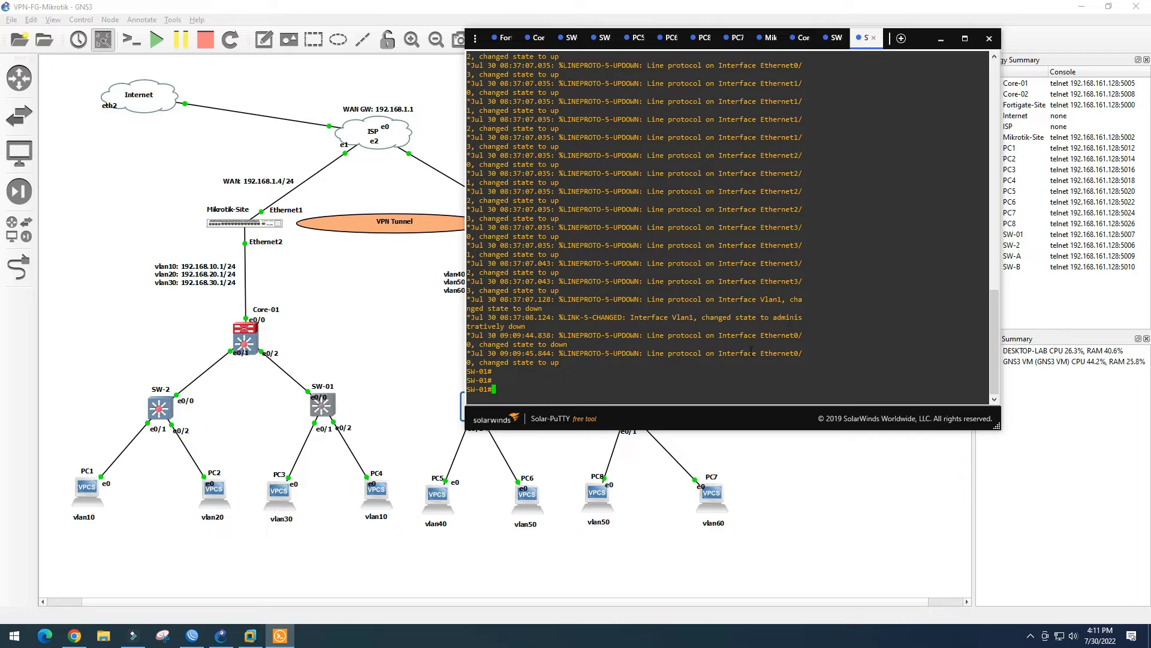
pyautogui.write('conf t')
pyautogui.press('Return')
pyautogui.write('int e0/0')
pyautogui.press('Return')
pyautogui.write('swi')
pyautogui.press('Tab')
pyautogui.press('BackSpace')
pyautogui.write('wi')
pyautogui.press('Tab')
pyautogui.write('tru')
pyautogui.press('Tab')
pyautogui.write('encadot')
pyautogui.press('Return')
pyautogui.write('swi')
pyautogui.press('Tab')
pyautogui.write('mod trun')
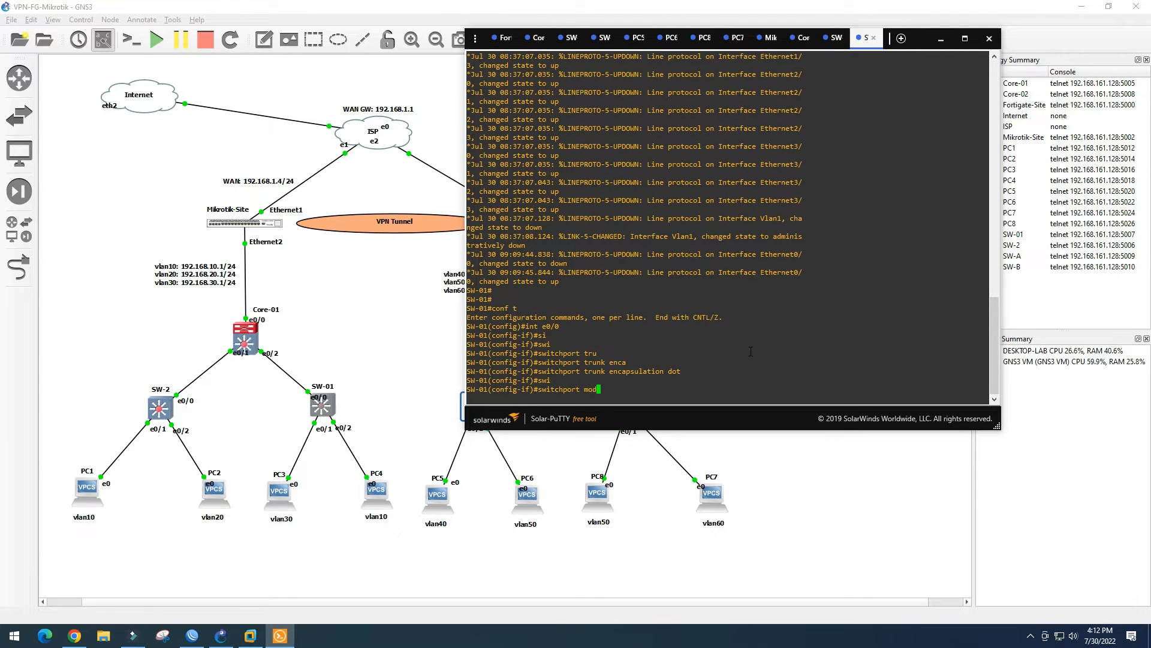
pyautogui.press('Return')
# Make SW-01's Et0/1 an access port in VLAN 30
pyautogui.write('int e0/1')
pyautogui.press('Return')
pyautogui.write('siw')
pyautogui.press('Tab')
pyautogui.write('swi')
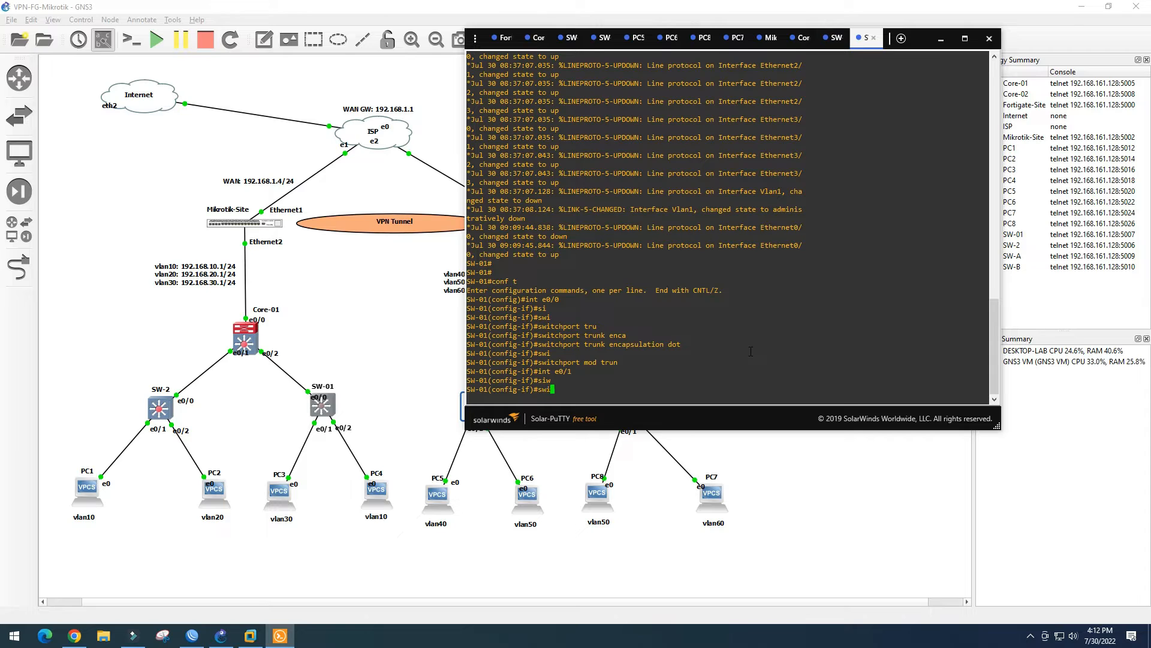
pyautogui.press('Tab')
pyautogui.write('mod accc')
pyautogui.press('Return')
pyautogui.press('Up')
pyautogui.press('BackSpace')
pyautogui.press('Return')
pyautogui.write('swi')
pyautogui.press('Tab')
pyautogui.write('acc vlan')
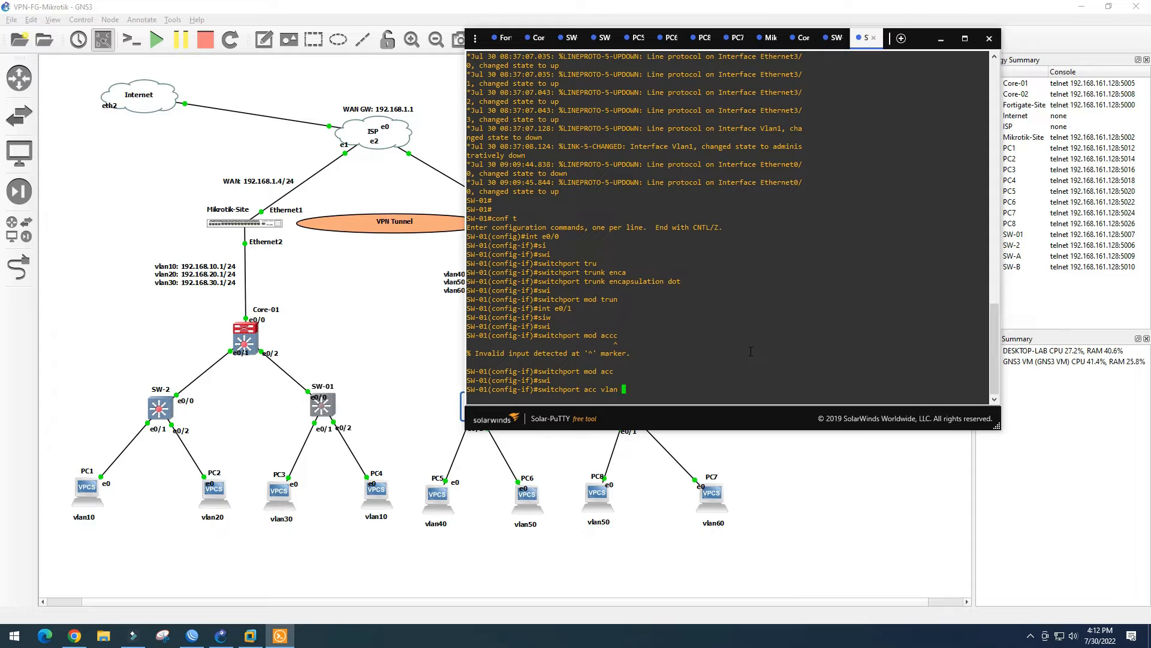
pyautogui.write(' 30')
pyautogui.press('Return')
pyautogui.press('Return')
pyautogui.press('Return')
# Make SW-01's Et0/2 an access port in VLAN 10
pyautogui.press('Up')
pyautogui.press('Up')
pyautogui.press('Up')
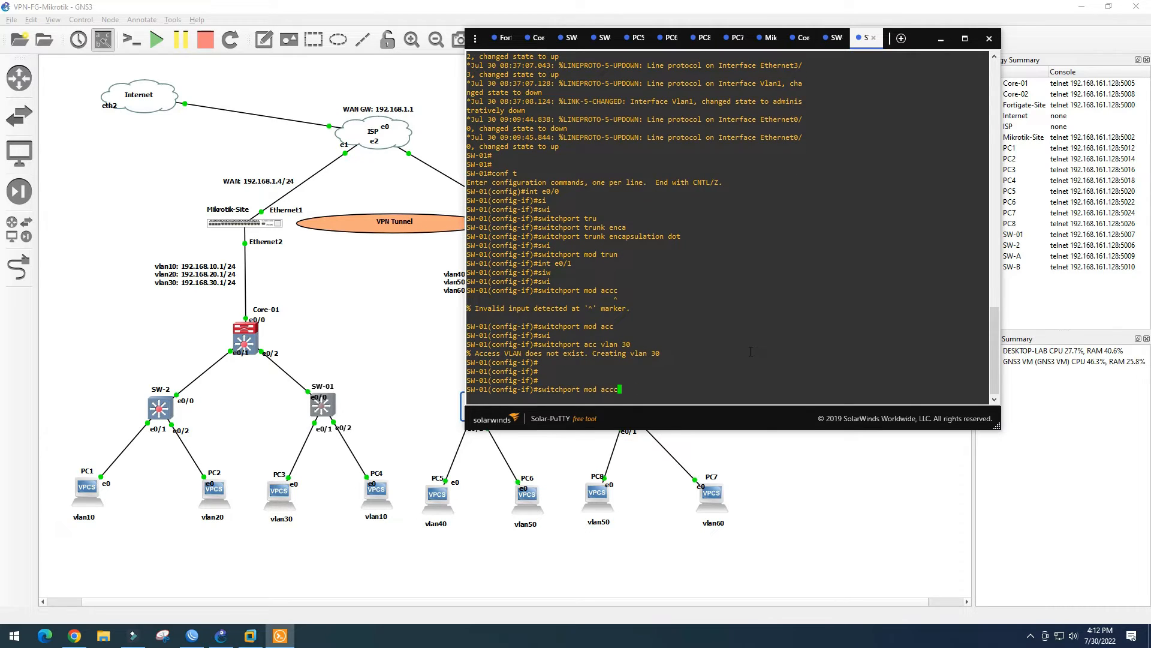
pyautogui.press('Up')
pyautogui.press('BackSpace')
pyautogui.write('2')
pyautogui.press('Return')
pyautogui.press('Up')
pyautogui.press('Up')
pyautogui.press('Up')
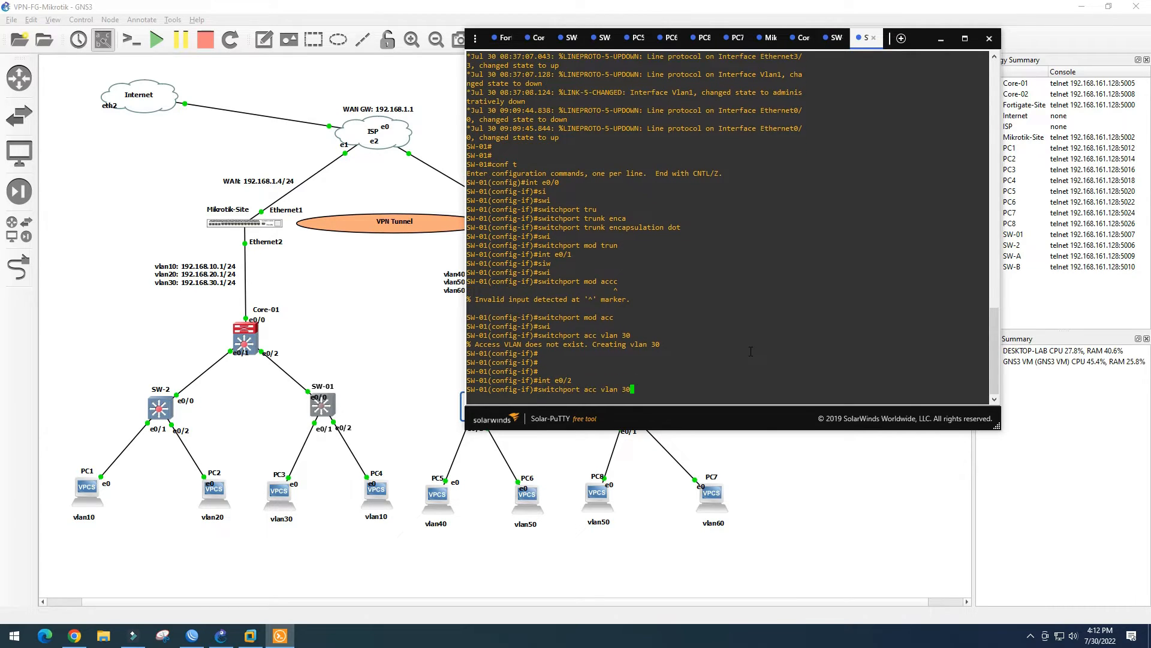
pyautogui.press('Return')
pyautogui.press('Up')
pyautogui.press('Up')
pyautogui.press('Up')
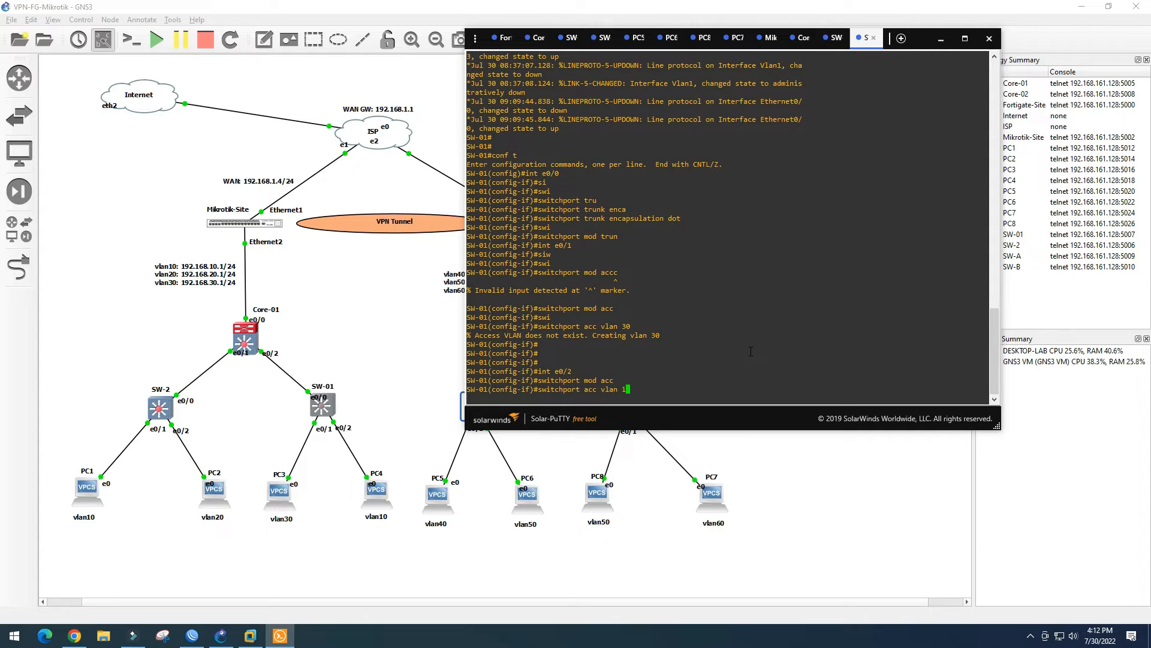
pyautogui.write('10')
pyautogui.press('Return')
# Save SW-01's configuration and check the port status table
pyautogui.write('end')
pyautogui.press('Return')
pyautogui.write('wr')
pyautogui.press('Return')
pyautogui.press('Return')
pyautogui.press('Return')
pyautogui.write('sh int statu')
pyautogui.press('Return')
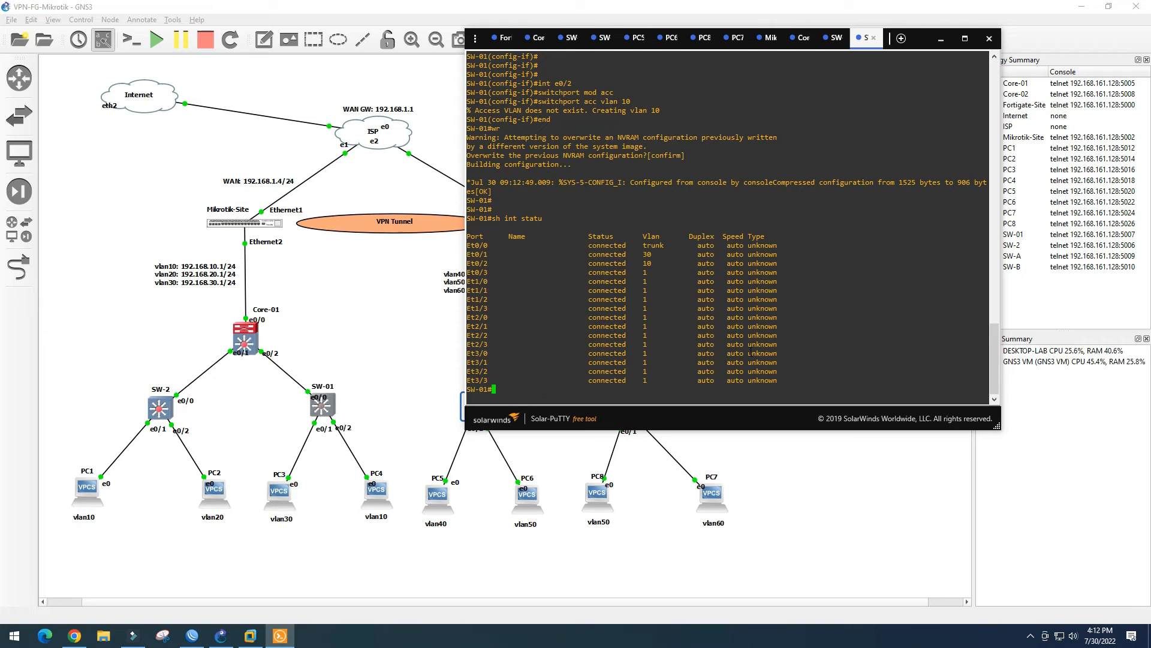
pyautogui.moveTo(587, 245); pyautogui.dragTo(664, 265)
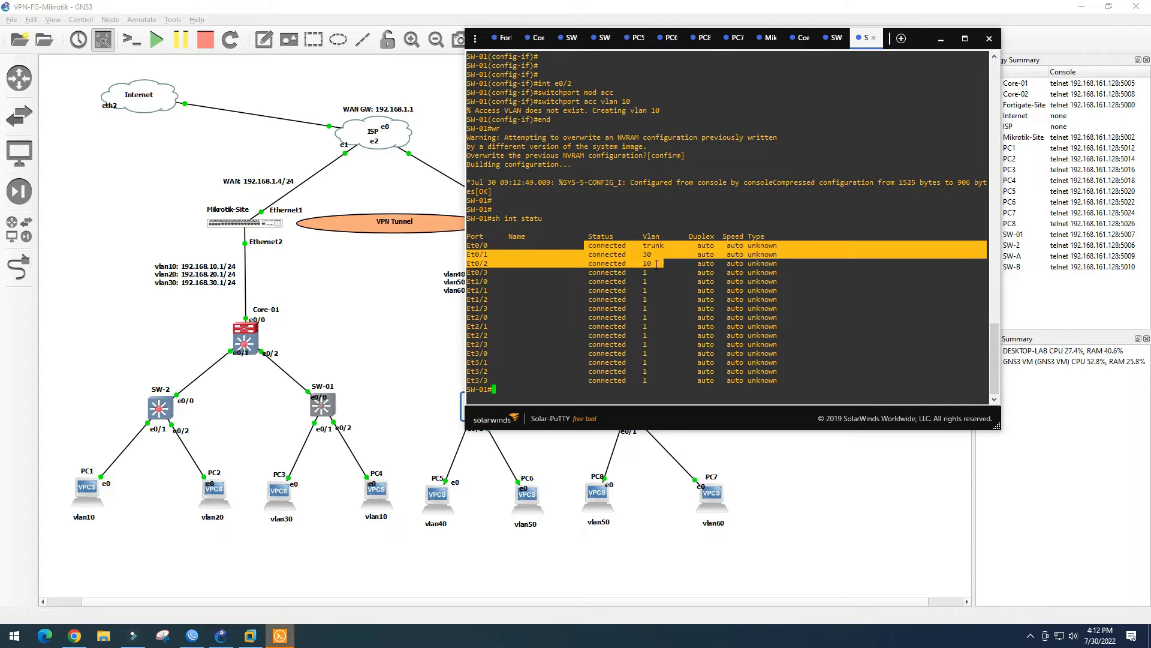
pyautogui.click(580, 286)
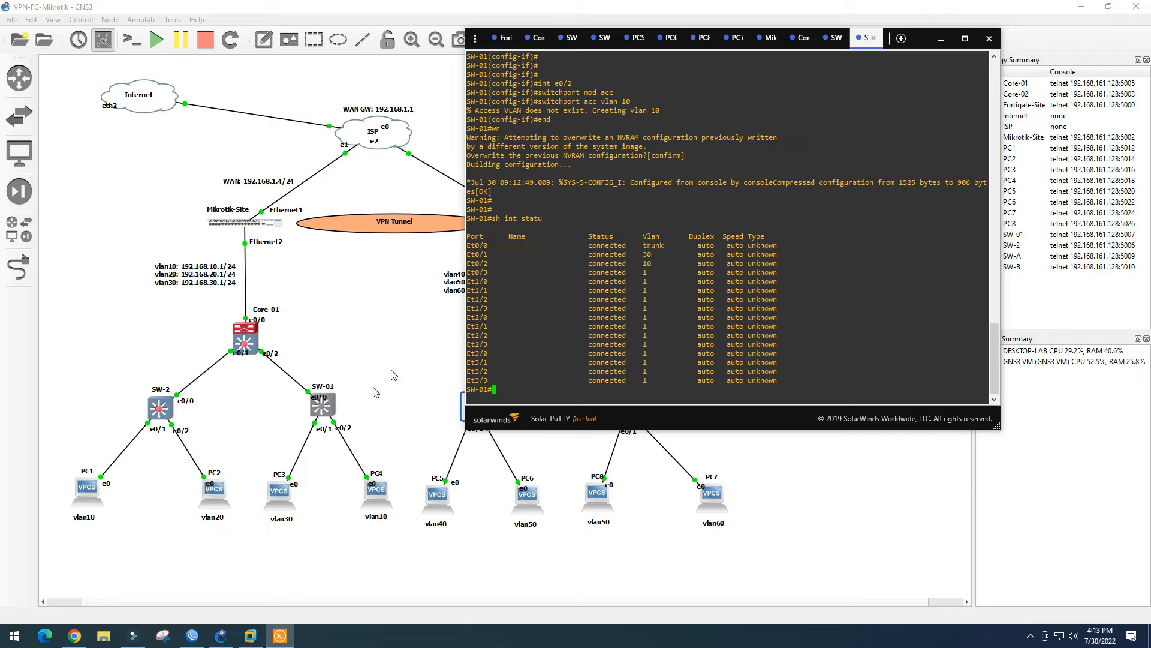
pyautogui.click(264, 414)
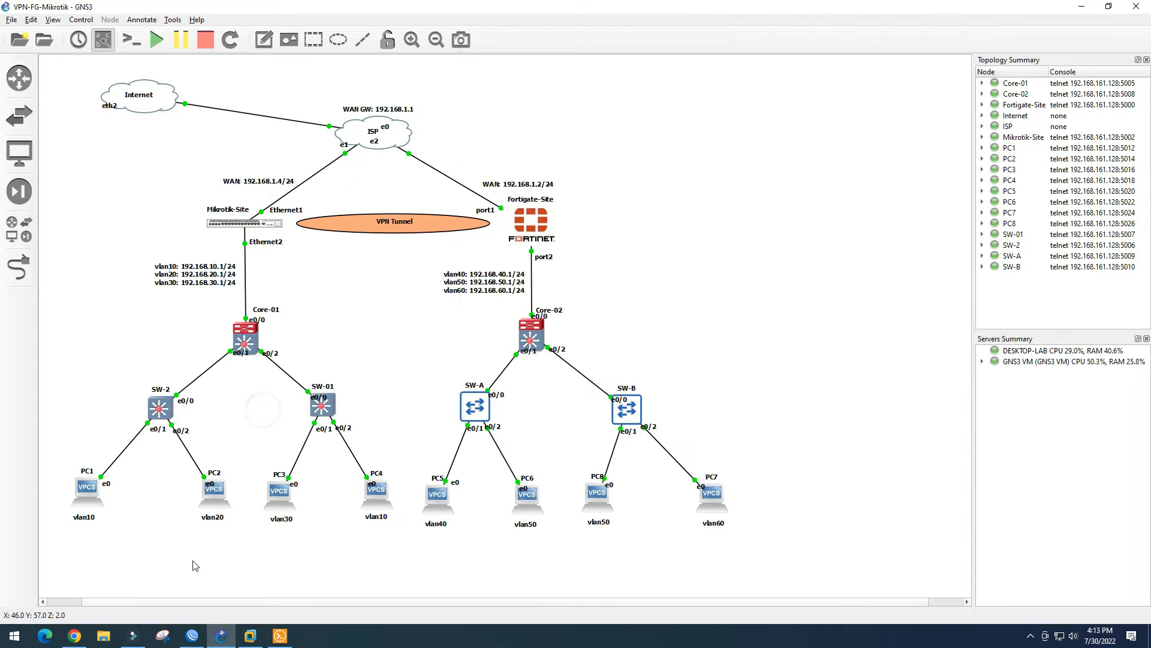
# Give PC1 a DHCP address, receiving 192.168.10.254/24 with gateway 192.168.10.1
pyautogui.doubleClick(85, 489)
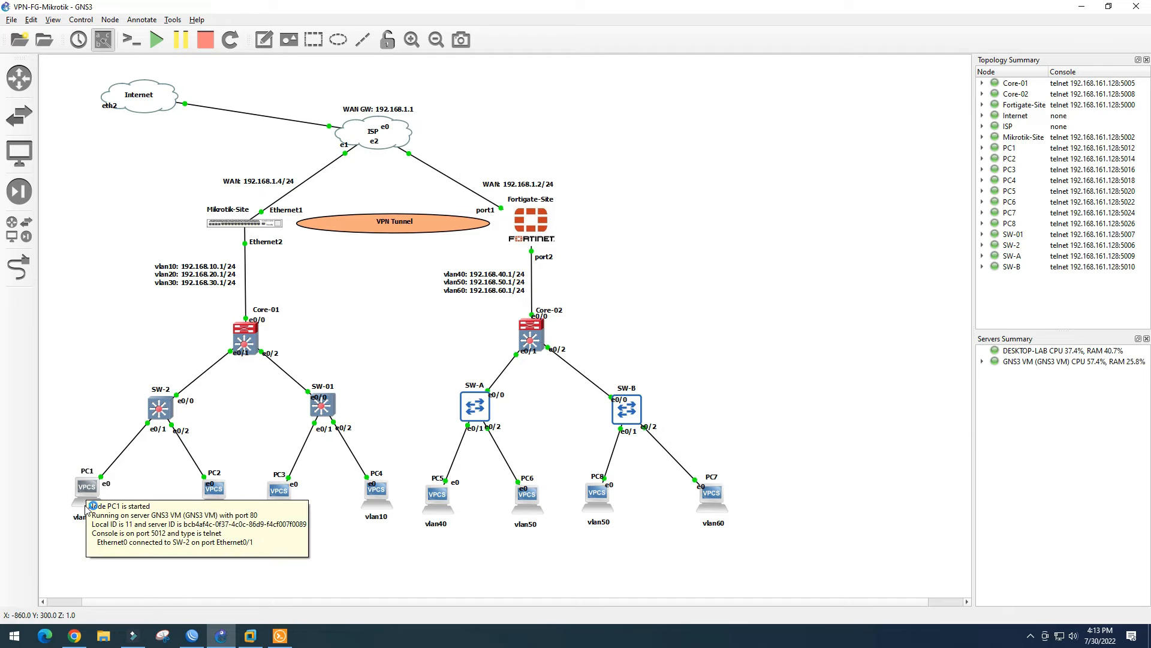
pyautogui.click(278, 638)
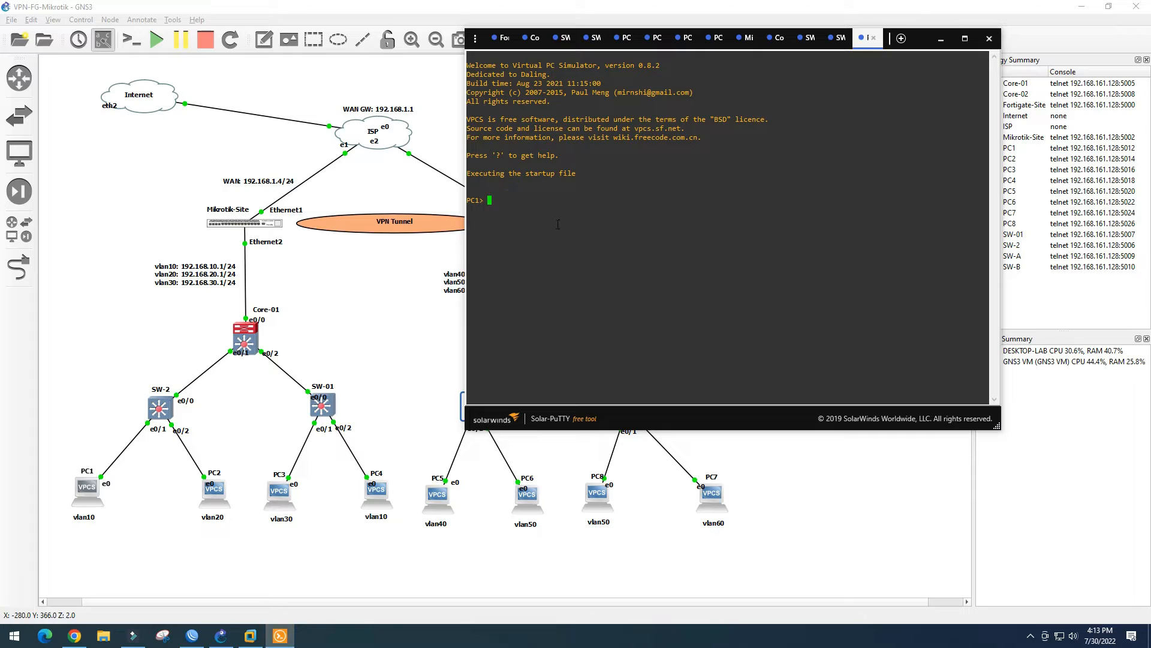
pyautogui.write('ip dhcp')
pyautogui.press('Return')
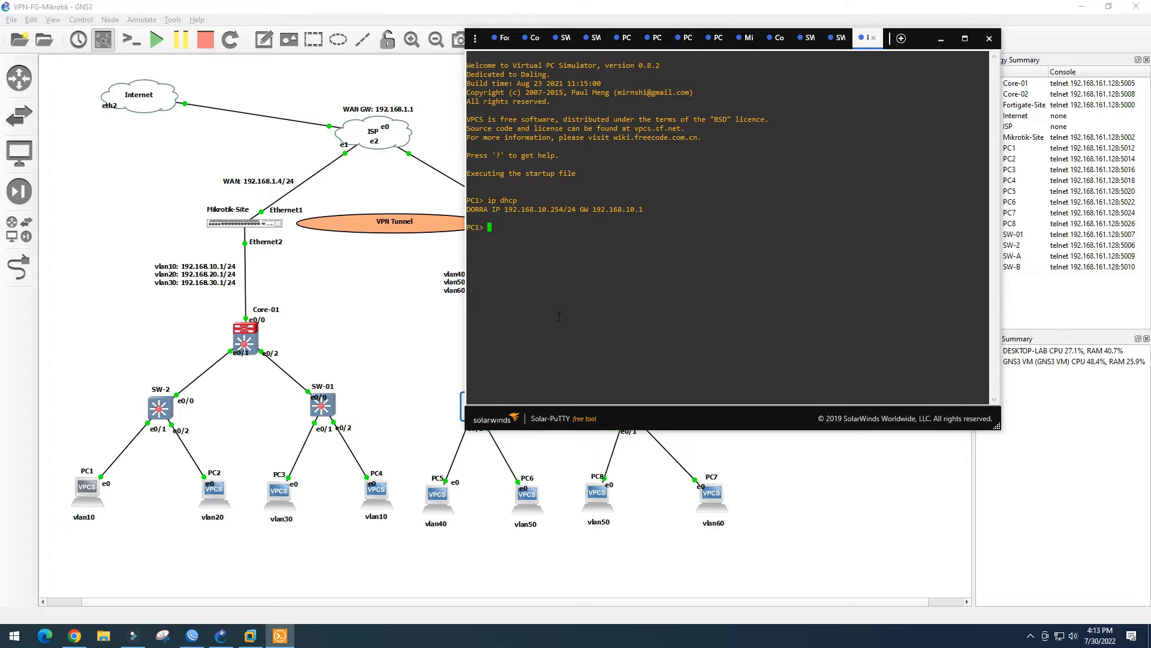
# Save PC1's configuration to startup.vpc and bring up PC2's console
pyautogui.write('save')
pyautogui.press('Return')
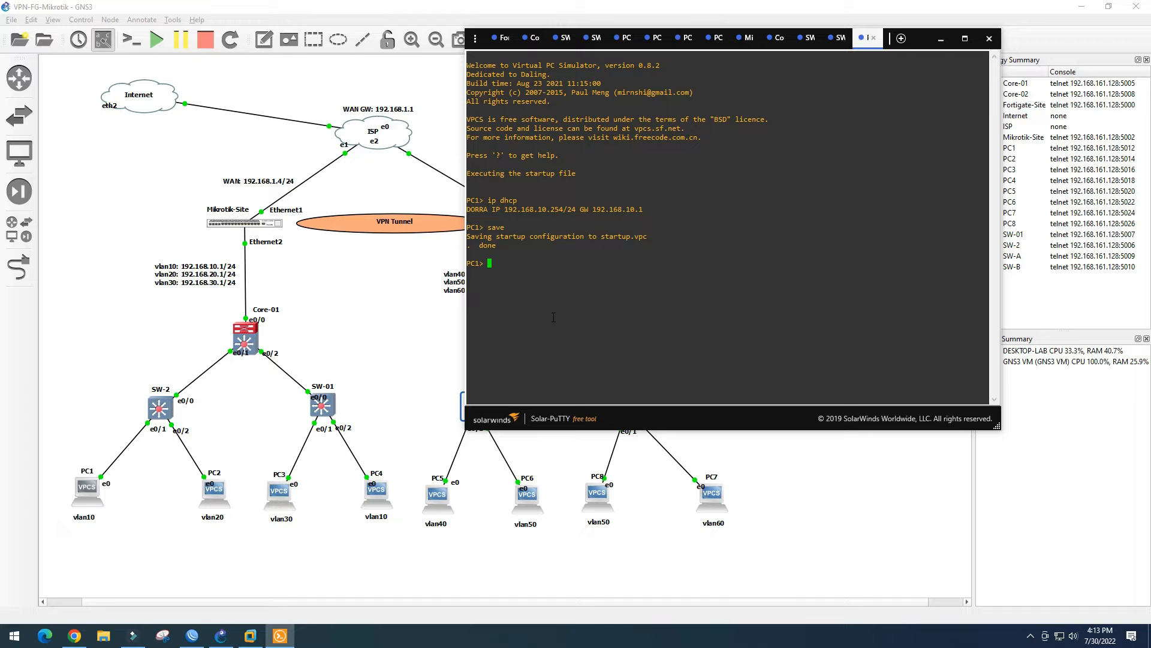
pyautogui.doubleClick(216, 492)
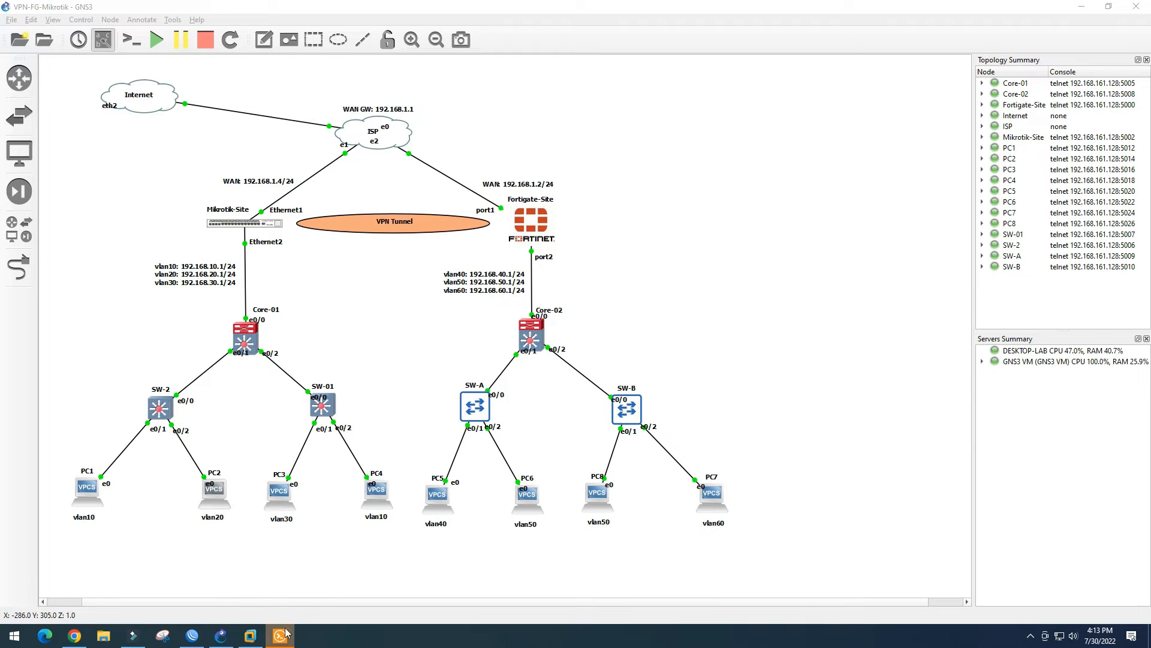
pyautogui.click(282, 632)
# Get PC2 a DHCP address, receiving 192.168.20.254/24
pyautogui.click(506, 298)
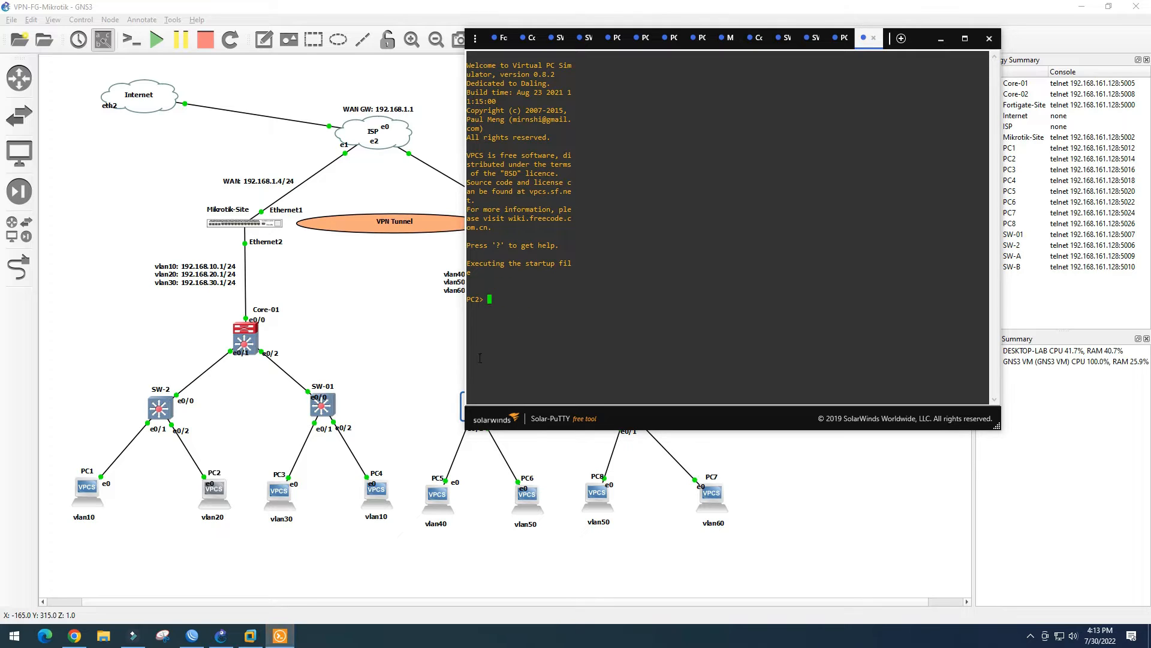
pyautogui.write('ip dhcp')
pyautogui.press('Return')
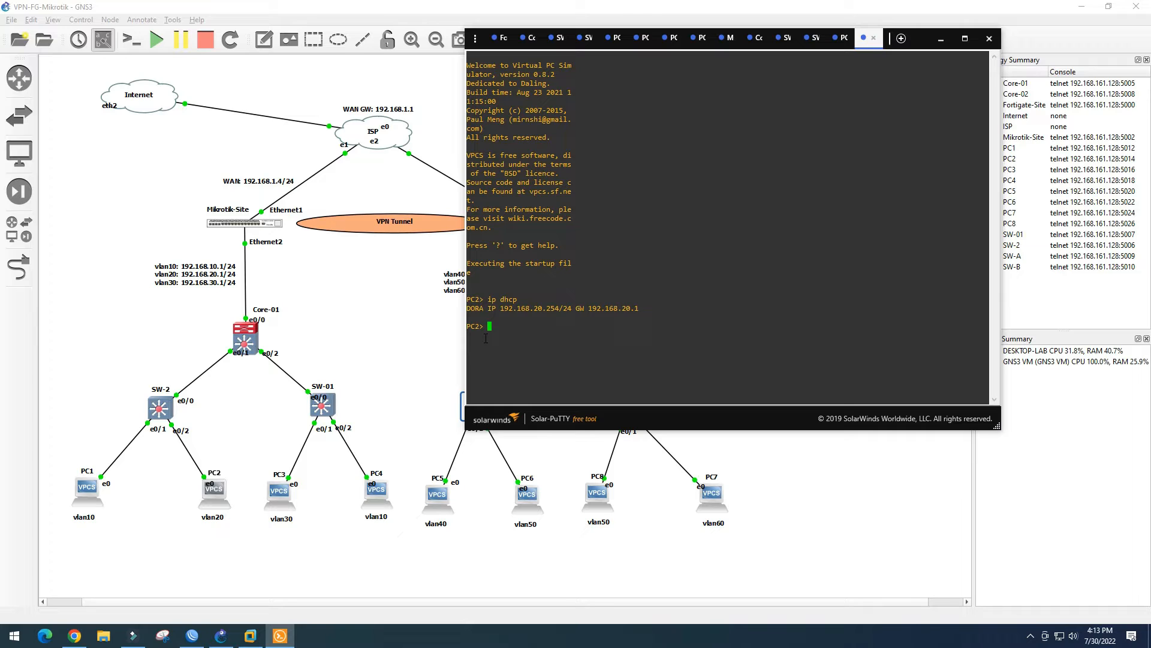
# From PC2, ping 192.168.10.254 (times out), 192.168.10.1 (replies), then 192.168.10.254 again
pyautogui.write('ping 192.168.10.254')
pyautogui.press('Return')
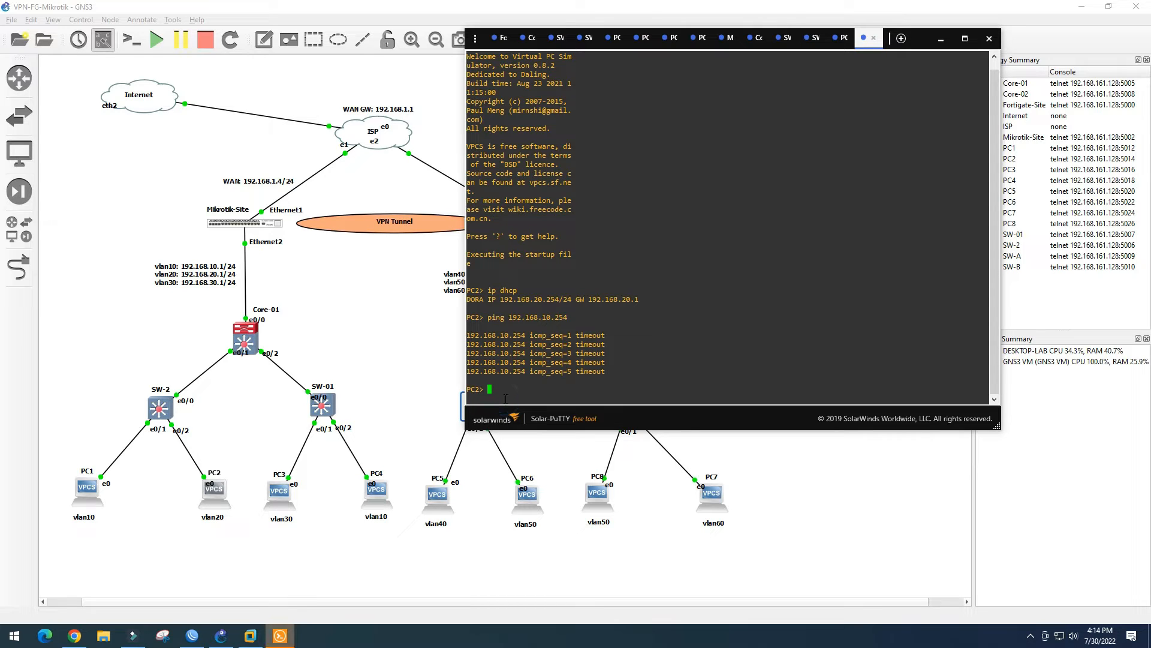
pyautogui.press('Up')
pyautogui.press('BackSpace')
pyautogui.press('BackSpace')
pyautogui.press('BackSpace')
pyautogui.write('1')
pyautogui.press('Return')
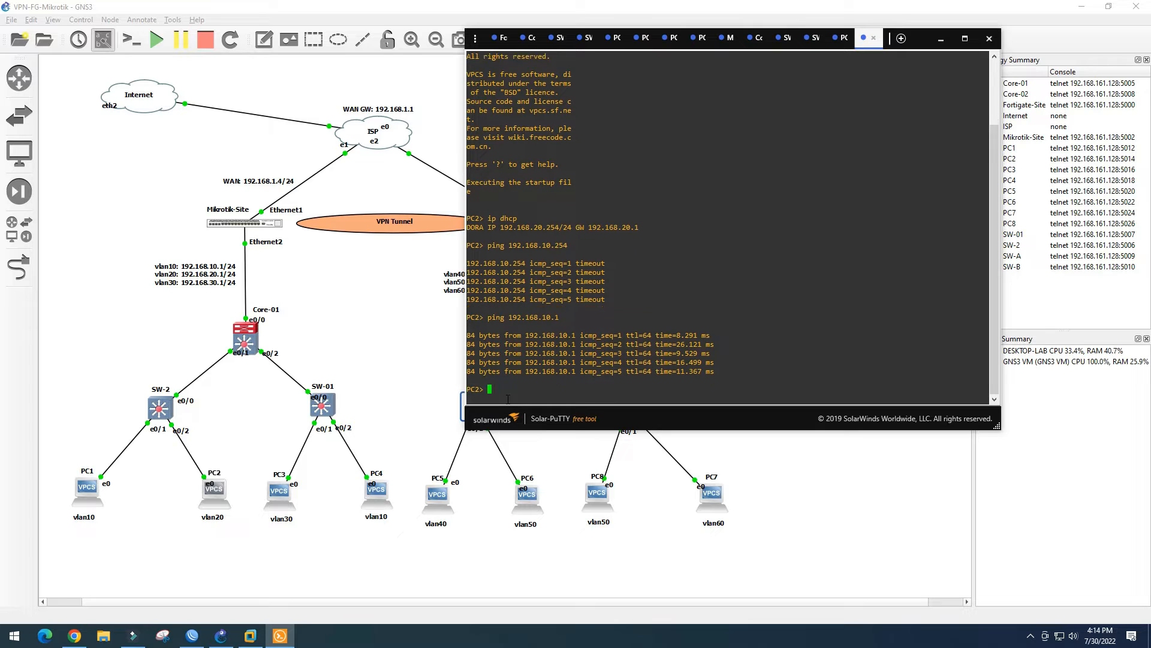
pyautogui.press('Up')
pyautogui.press('Up')
pyautogui.press('Return')
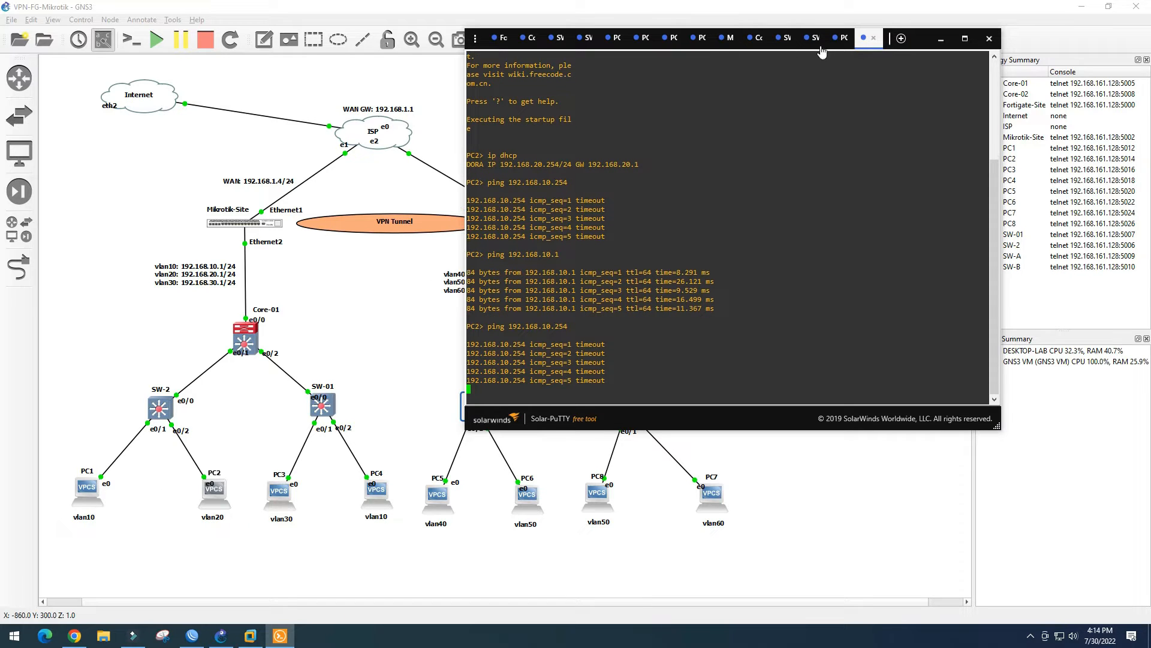
# From PC1, ping the VLAN 20 gateway 192.168.20.1 (times out) and widen the console window
pyautogui.click(837, 44)
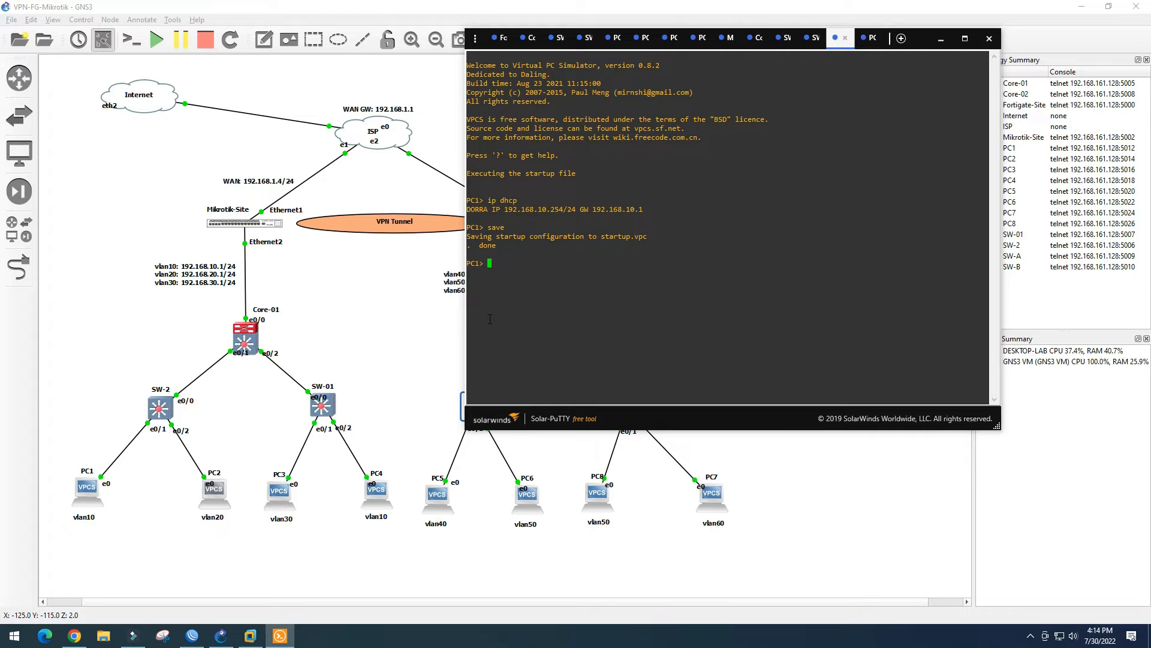
pyautogui.write('ping 192.168.20.1')
pyautogui.press('Return')
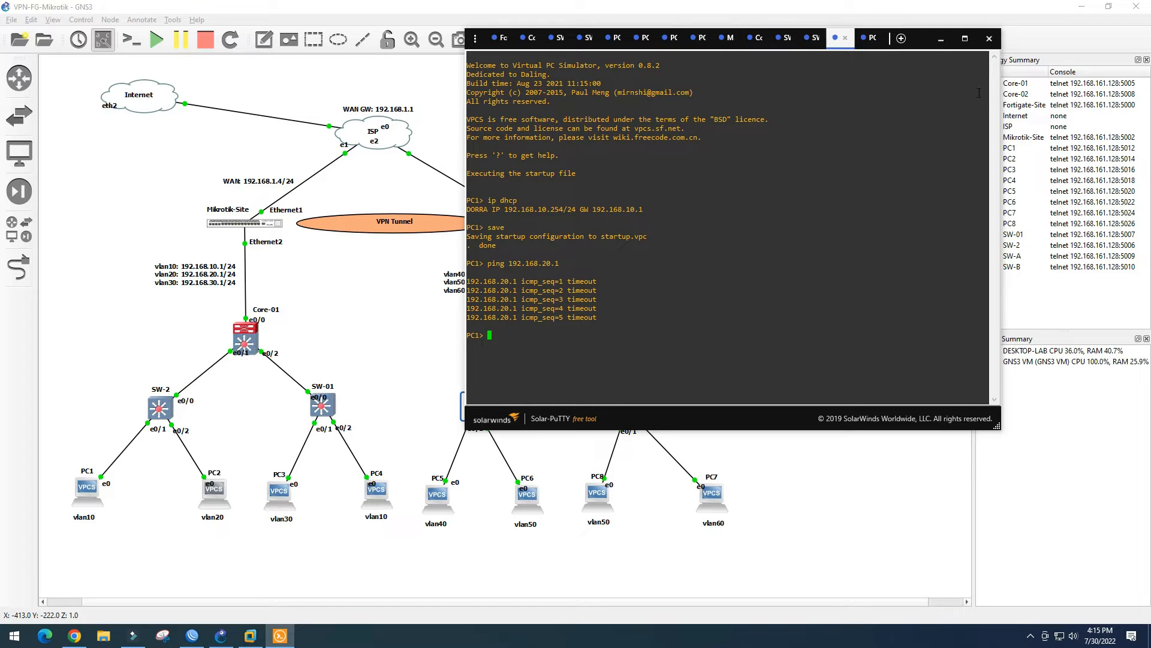
pyautogui.moveTo(998, 425); pyautogui.dragTo(1133, 440)
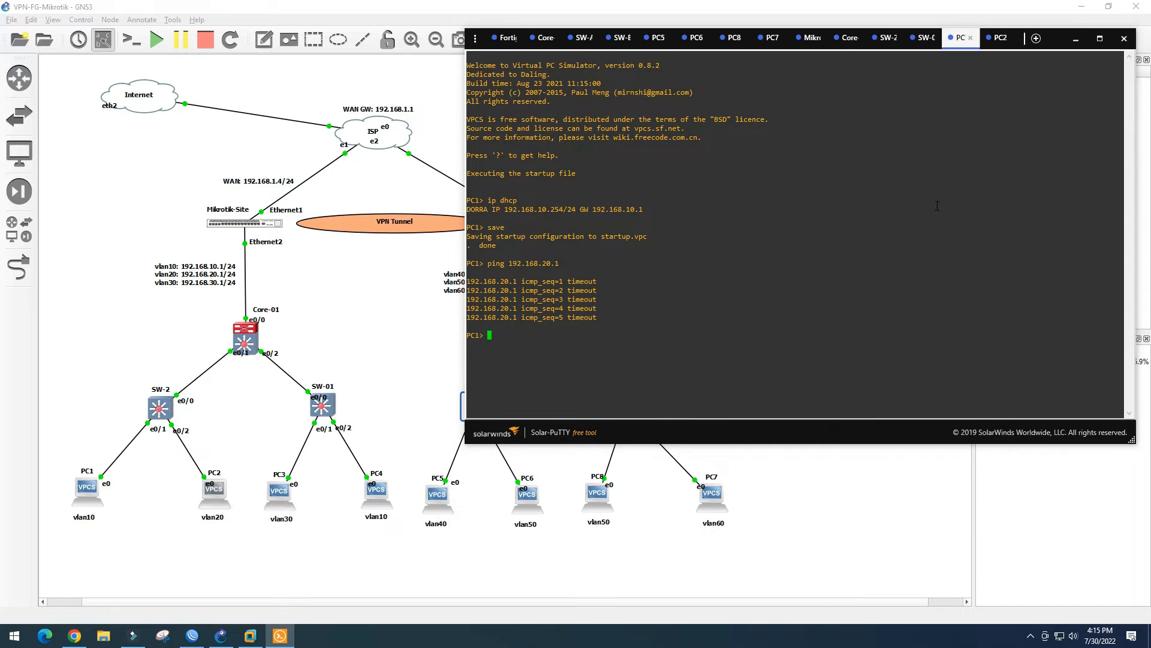
# Close the FortiGate, Core-02, SW-A, SW-B and Mikrotik console sessions
pyautogui.click(925, 38)
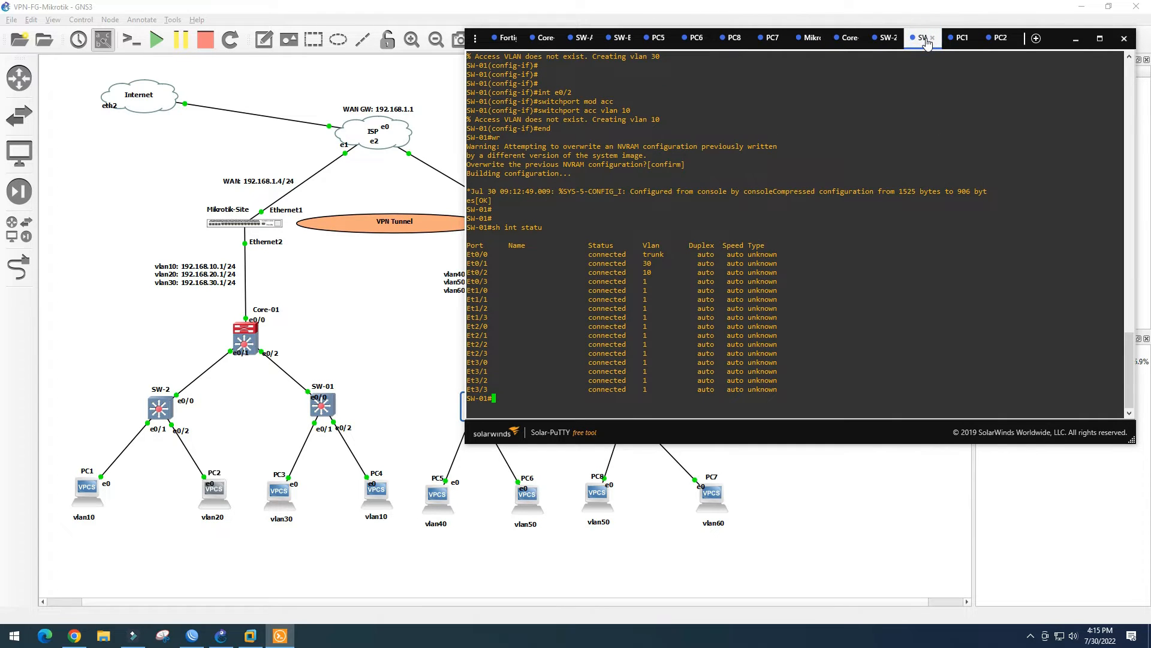
pyautogui.click(504, 38)
pyautogui.click(514, 38)
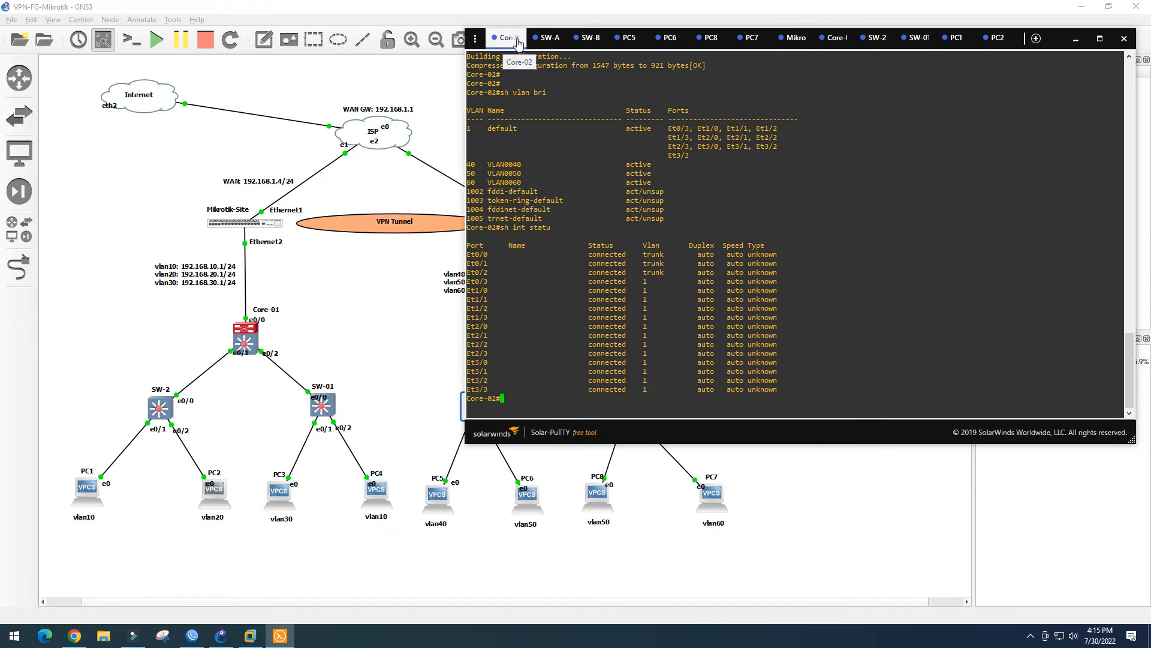
pyautogui.click(520, 38)
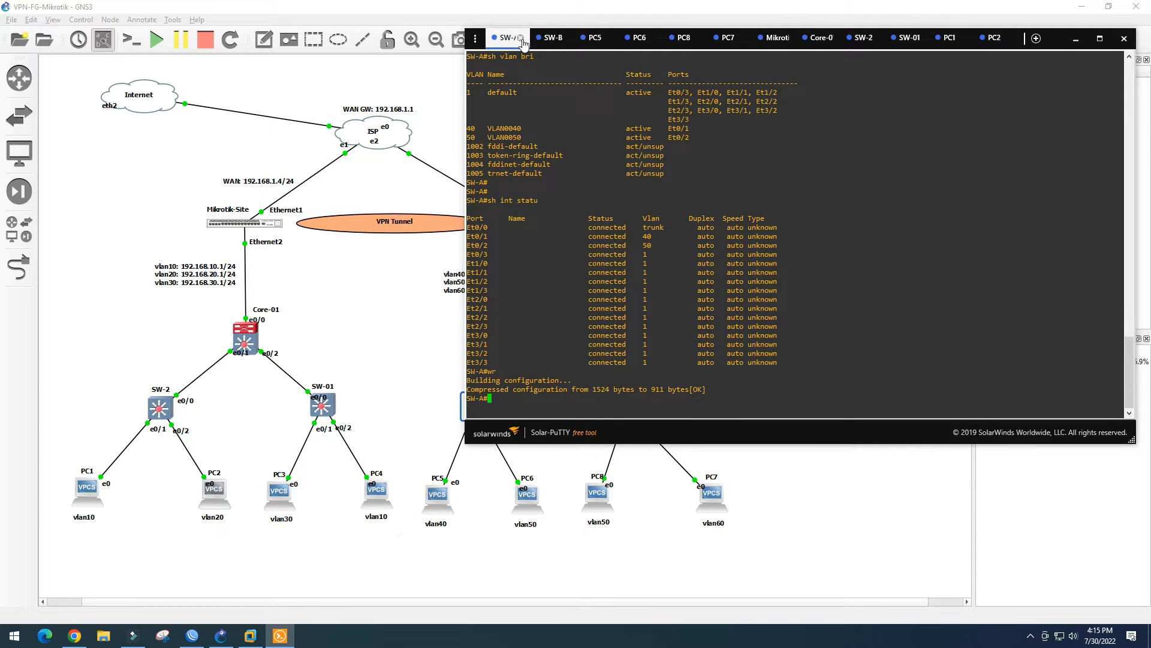
pyautogui.click(521, 38)
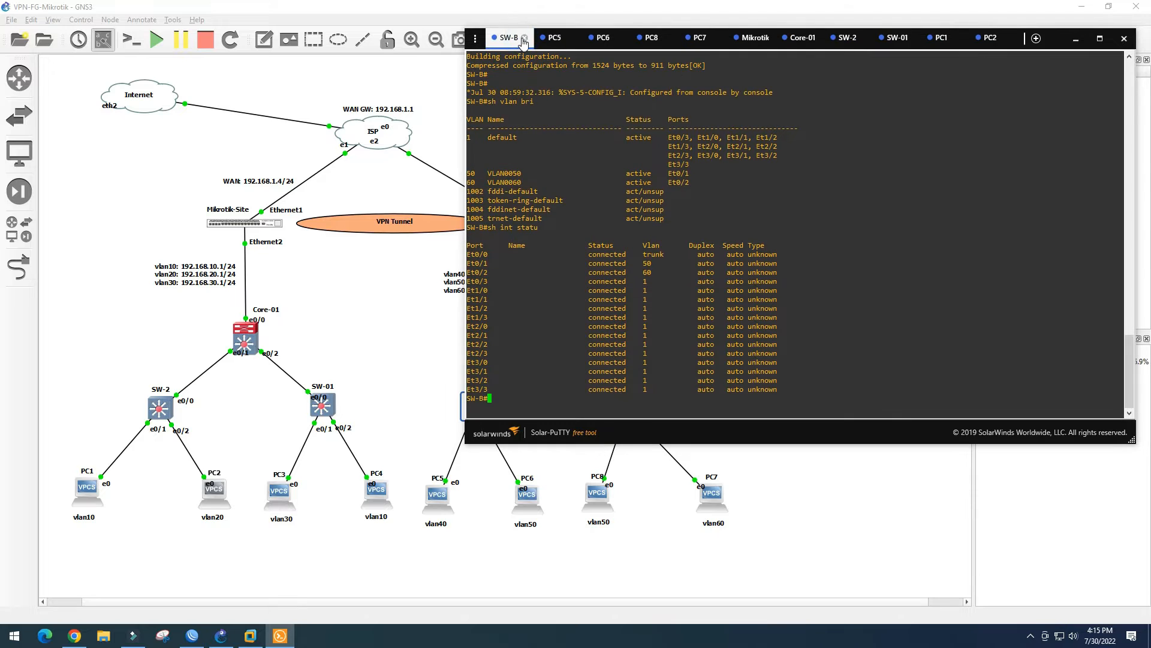
pyautogui.click(522, 38)
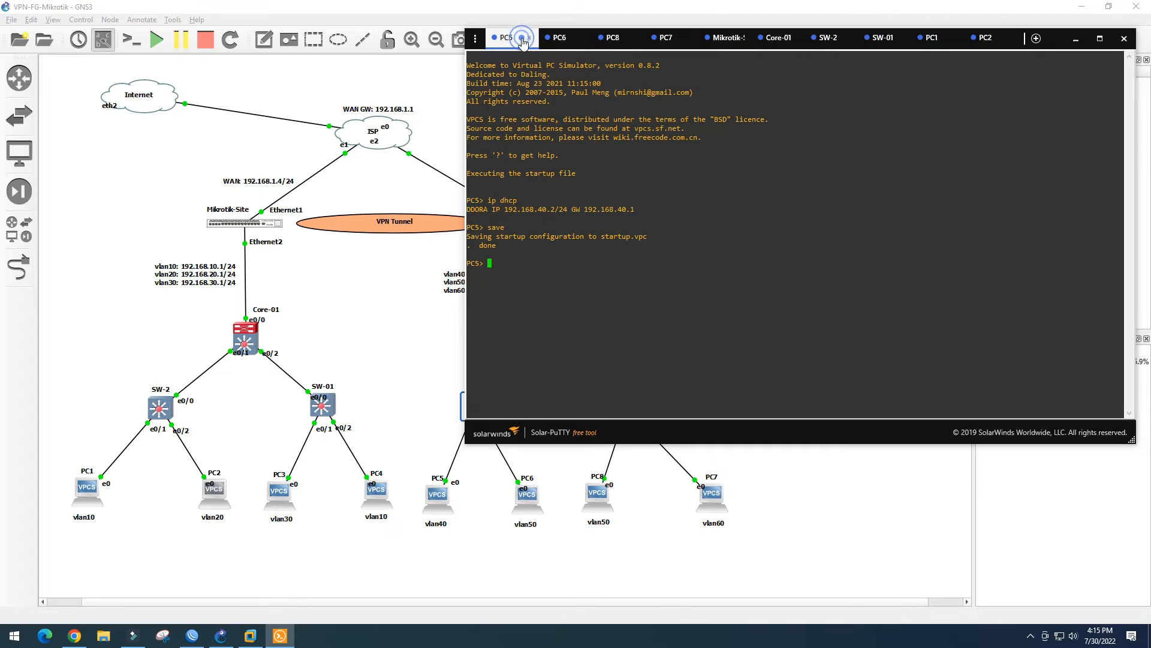
pyautogui.click(725, 38)
pyautogui.click(743, 37)
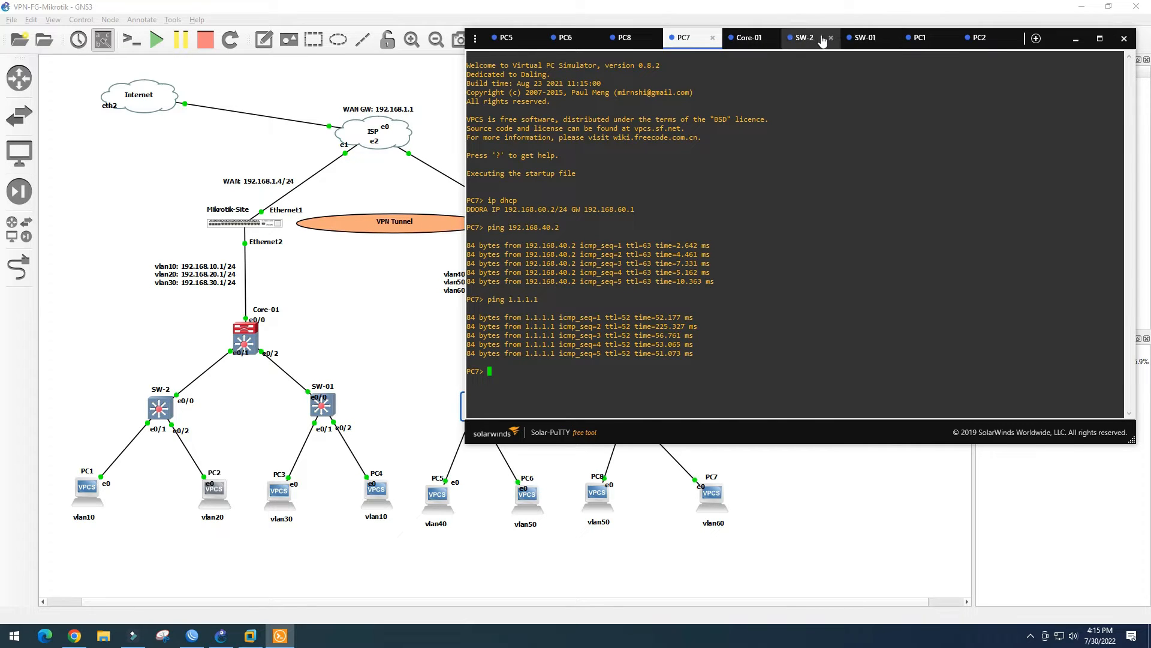
# Compare the SW-2 and Core-01 consoles, ending on SW-2's VLAN listing
pyautogui.click(803, 38)
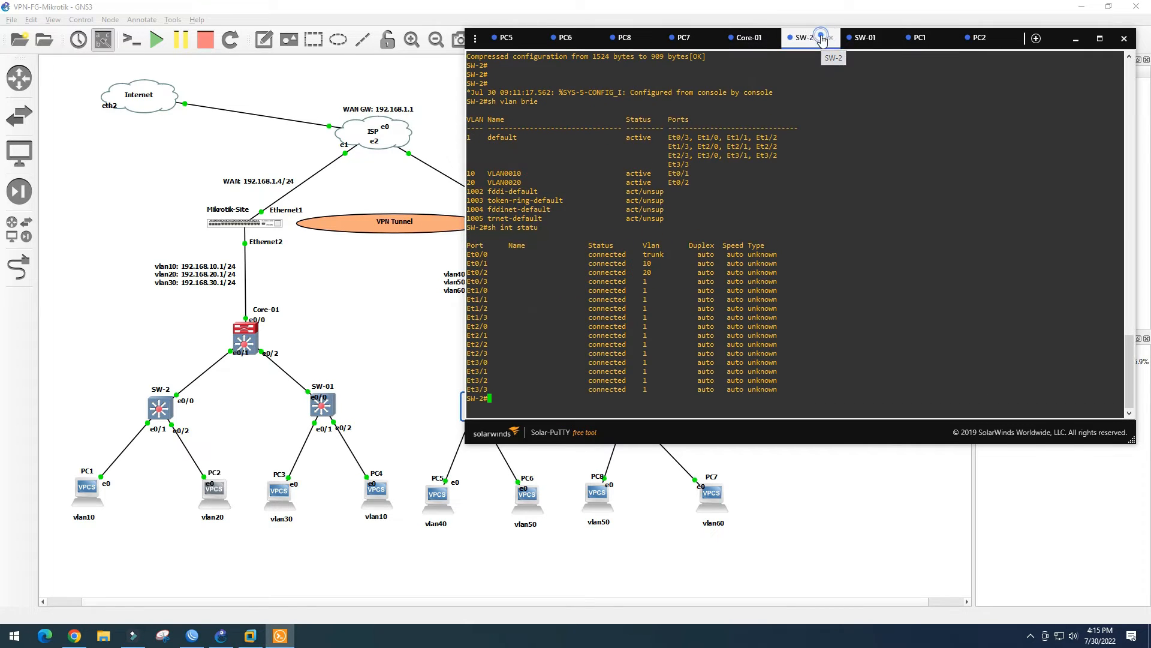
pyautogui.click(749, 38)
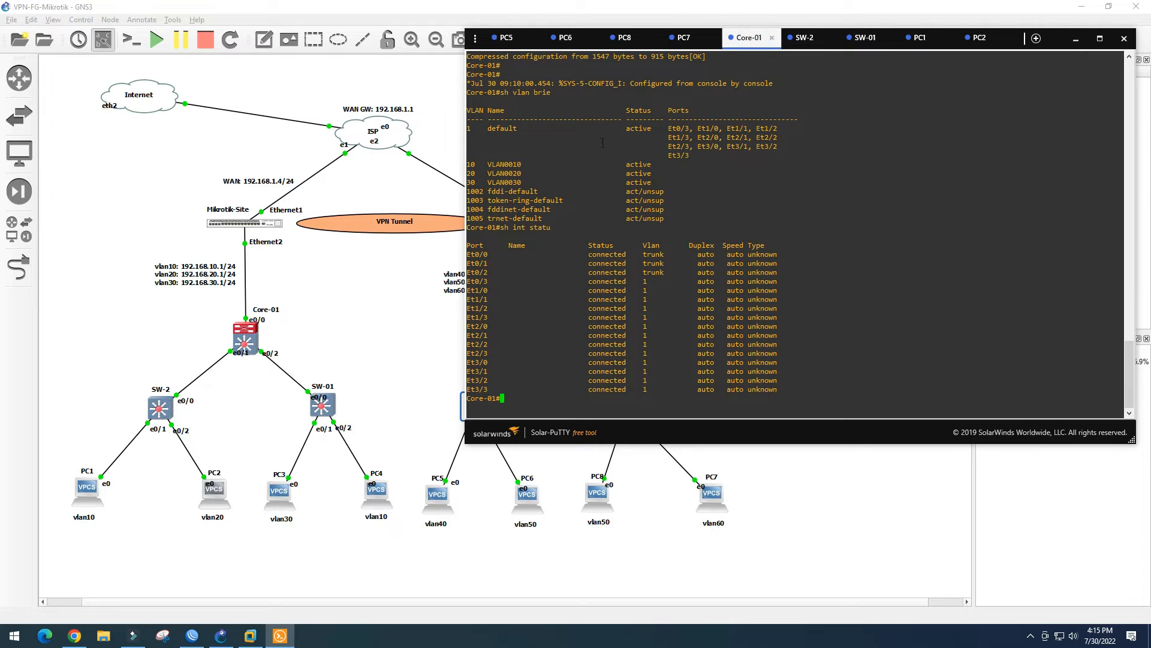
pyautogui.click(804, 38)
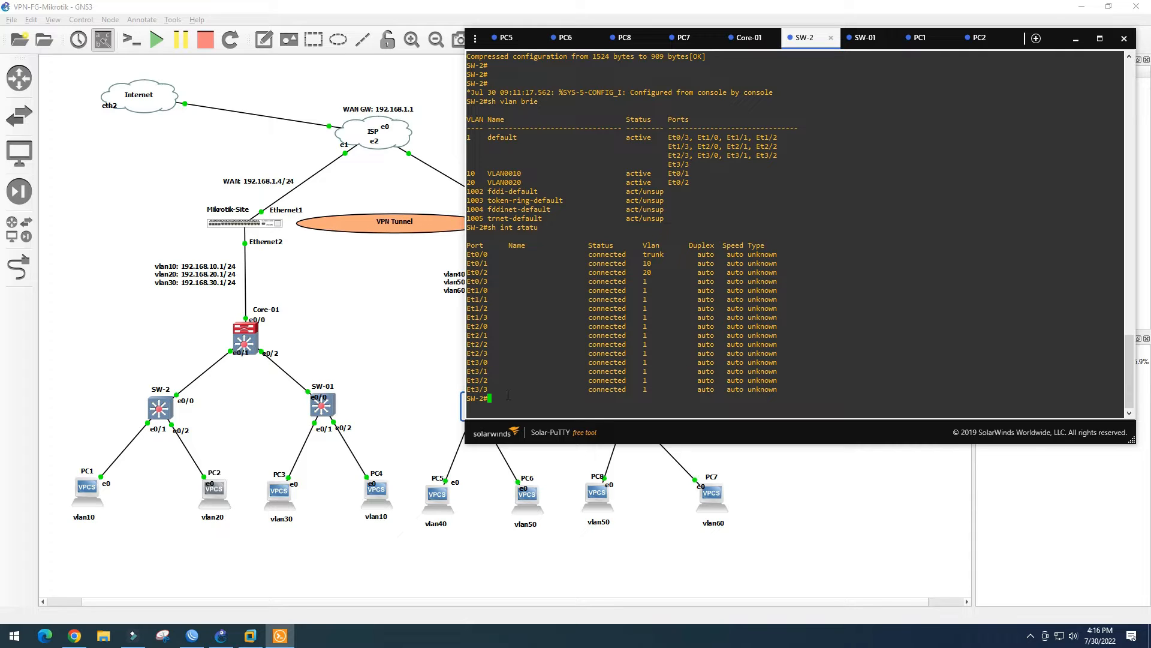
# Create VLAN 30 on SW-2, check it with sh vlan bri, and save with wr
pyautogui.write('config t')
pyautogui.press('Return')
pyautogui.write('v')
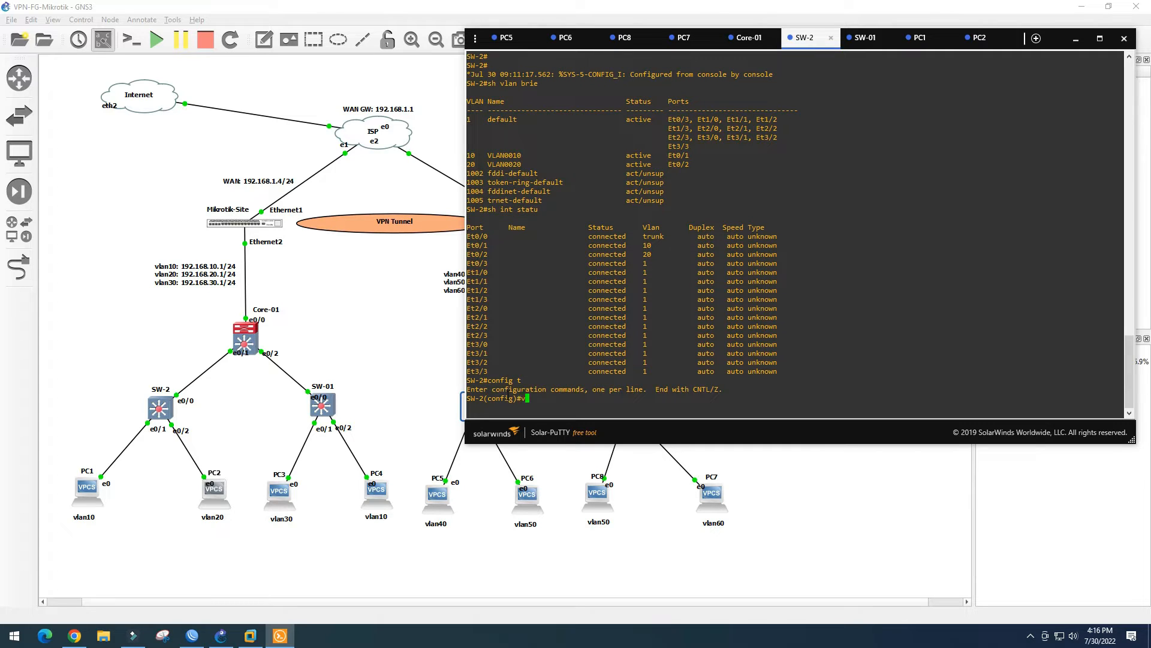
pyautogui.write('lan 30')
pyautogui.press('Return')
pyautogui.write('end')
pyautogui.press('Return')
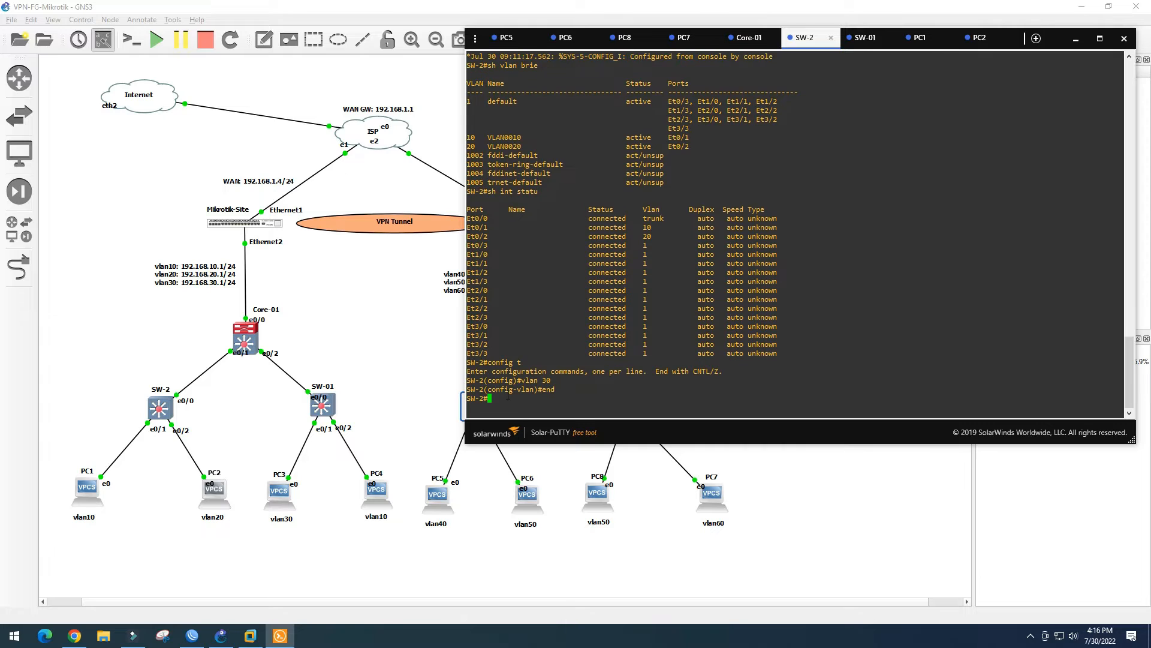
pyautogui.write('sh vlan ')
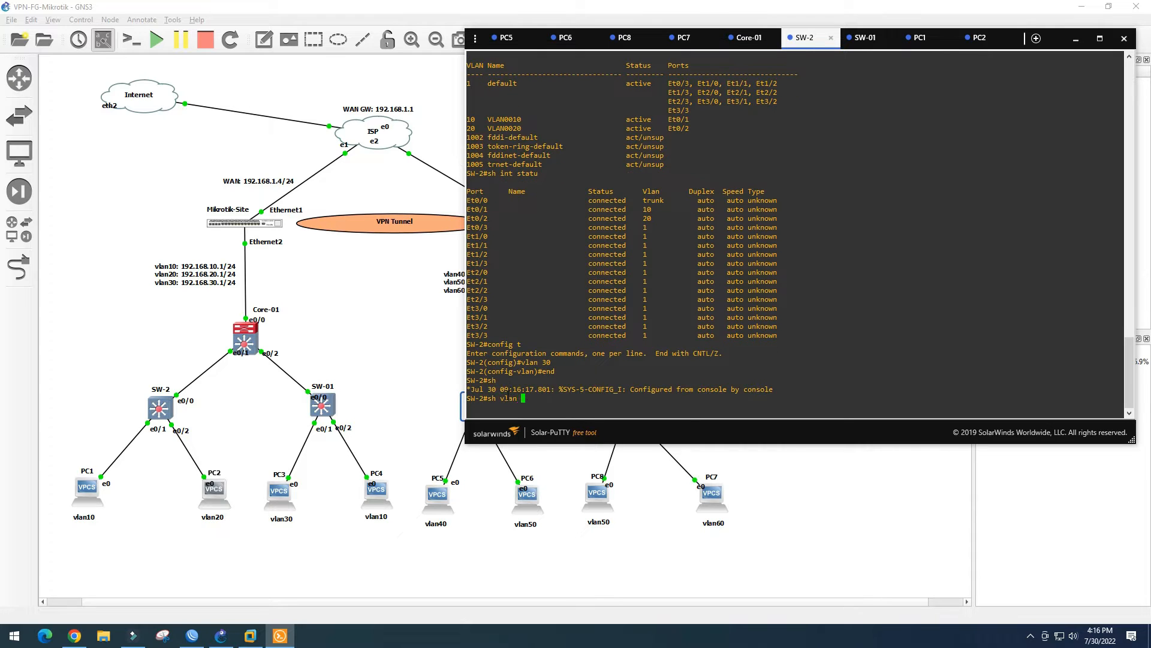
pyautogui.write('bri')
pyautogui.press('Return')
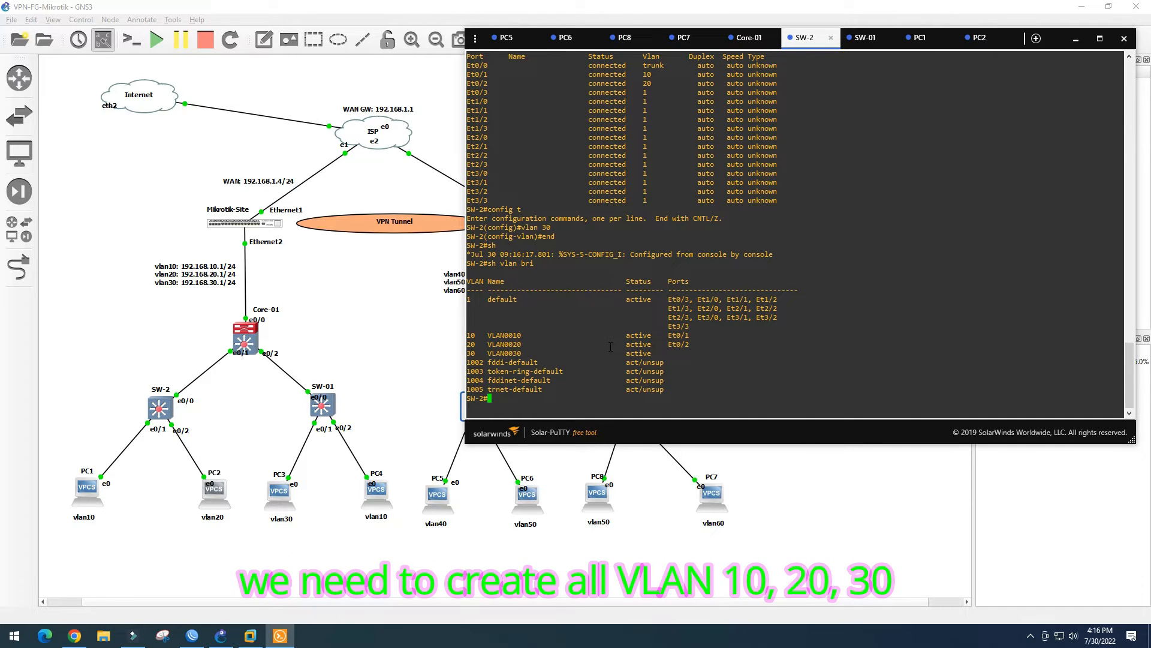
pyautogui.write('sh int')
pyautogui.press('BackSpace')
pyautogui.press('BackSpace')
pyautogui.press('BackSpace')
pyautogui.press('BackSpace')
pyautogui.press('BackSpace')
pyautogui.press('BackSpace')
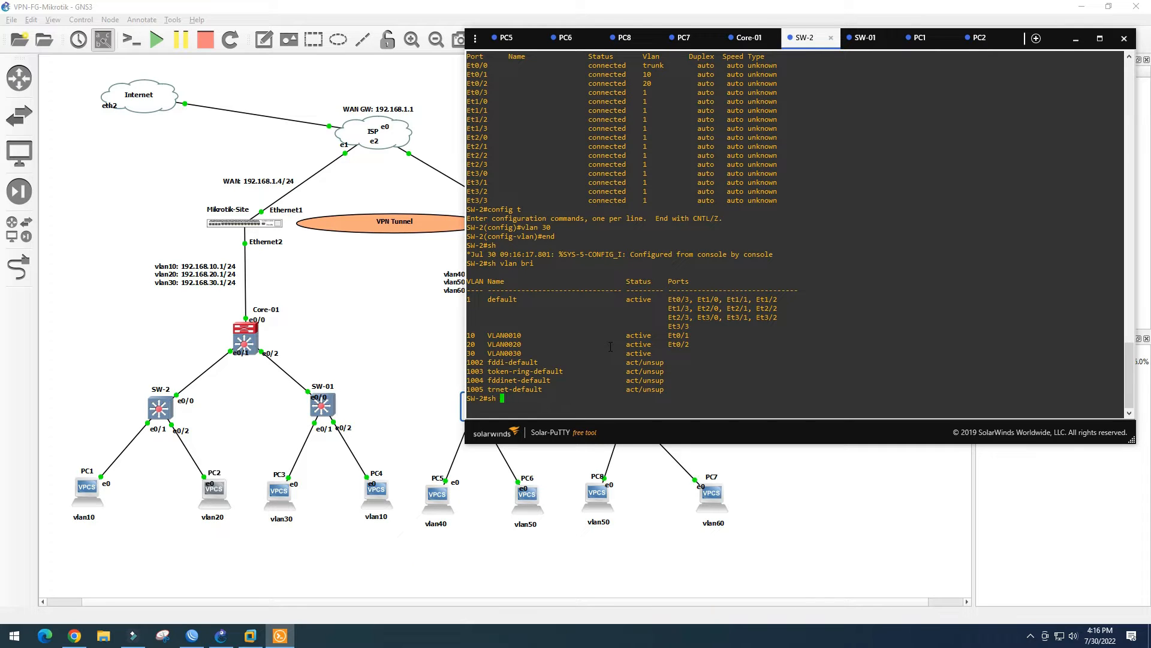
pyautogui.write('wr')
pyautogui.press('Return')
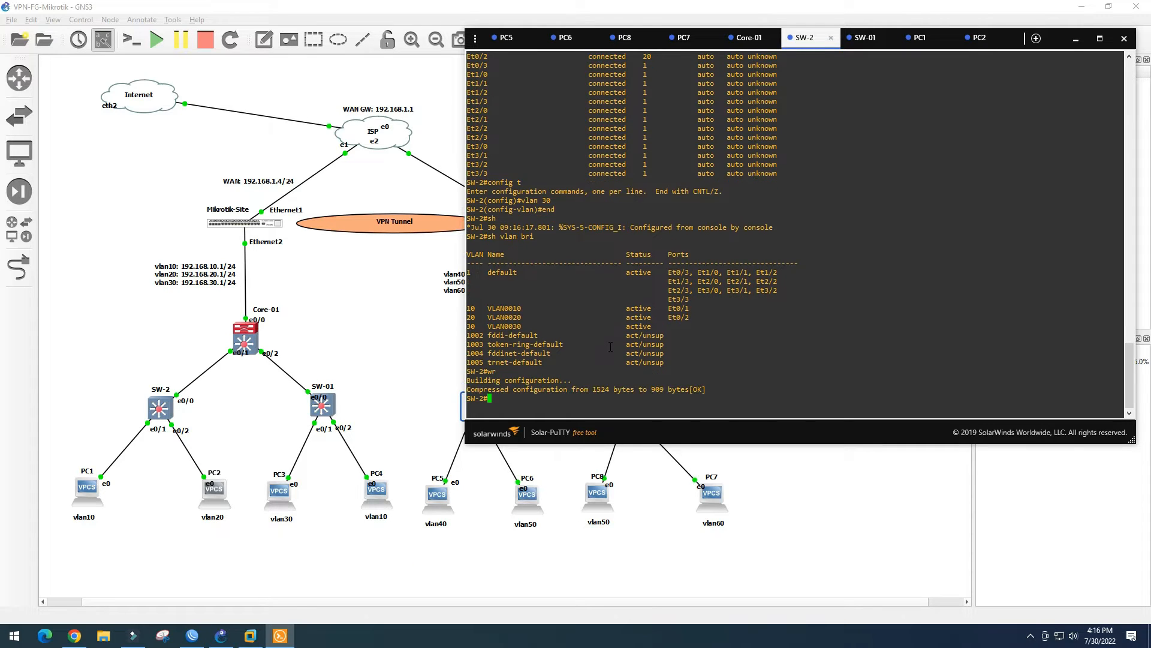
# Rerun PC2's ping to 192.168.10.254, then go back to the SW-2 console
pyautogui.click(980, 37)
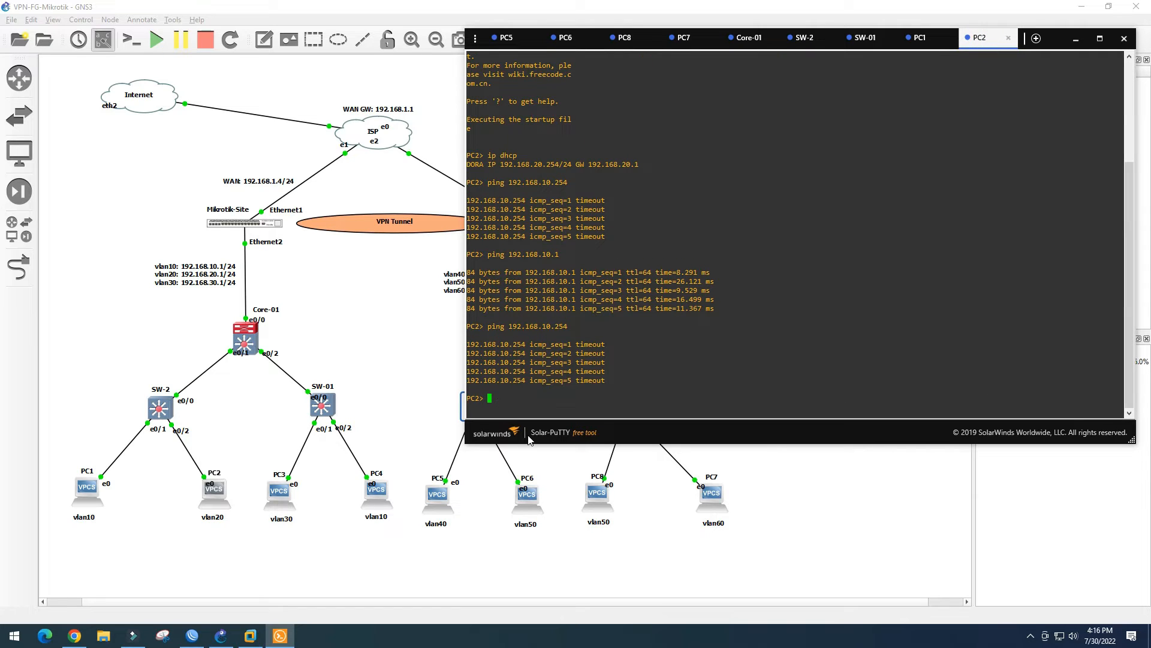
pyautogui.press('Up')
pyautogui.press('Return')
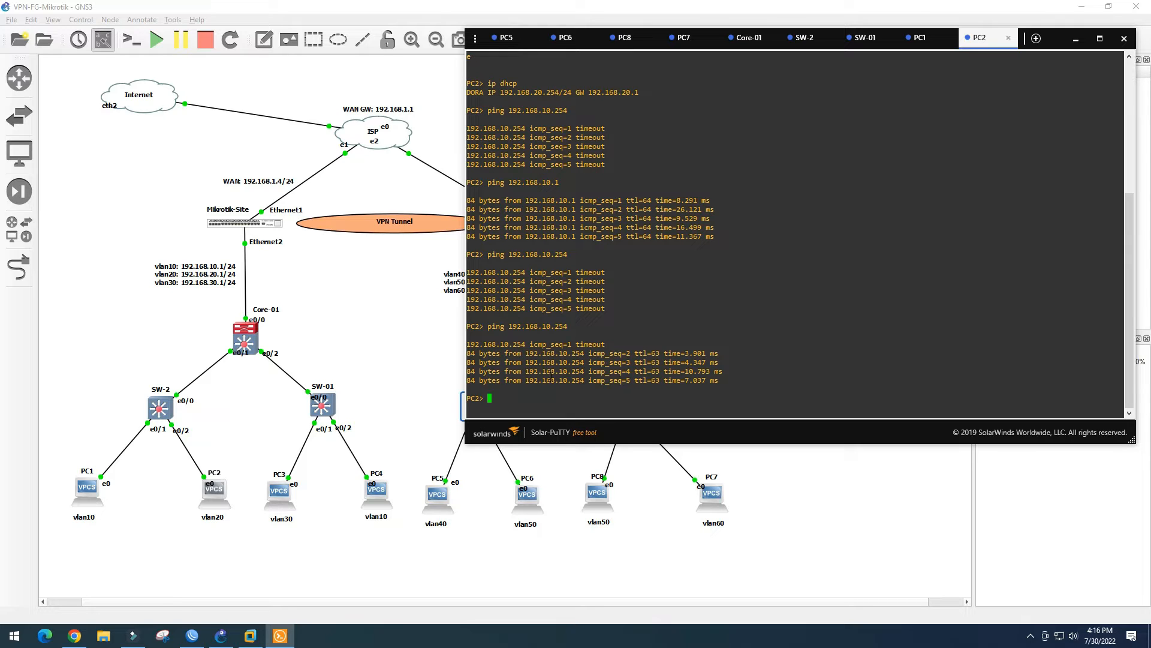
pyautogui.click(813, 43)
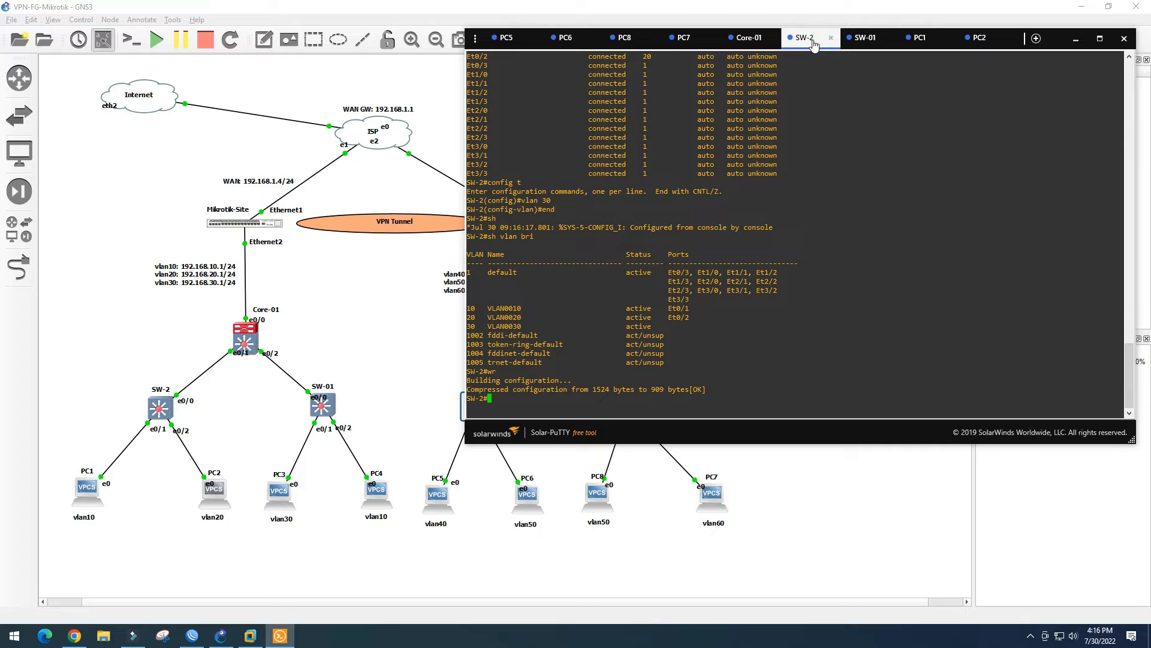
# List SW-01's VLANs, create VLAN 20, and save the configuration
pyautogui.click(865, 39)
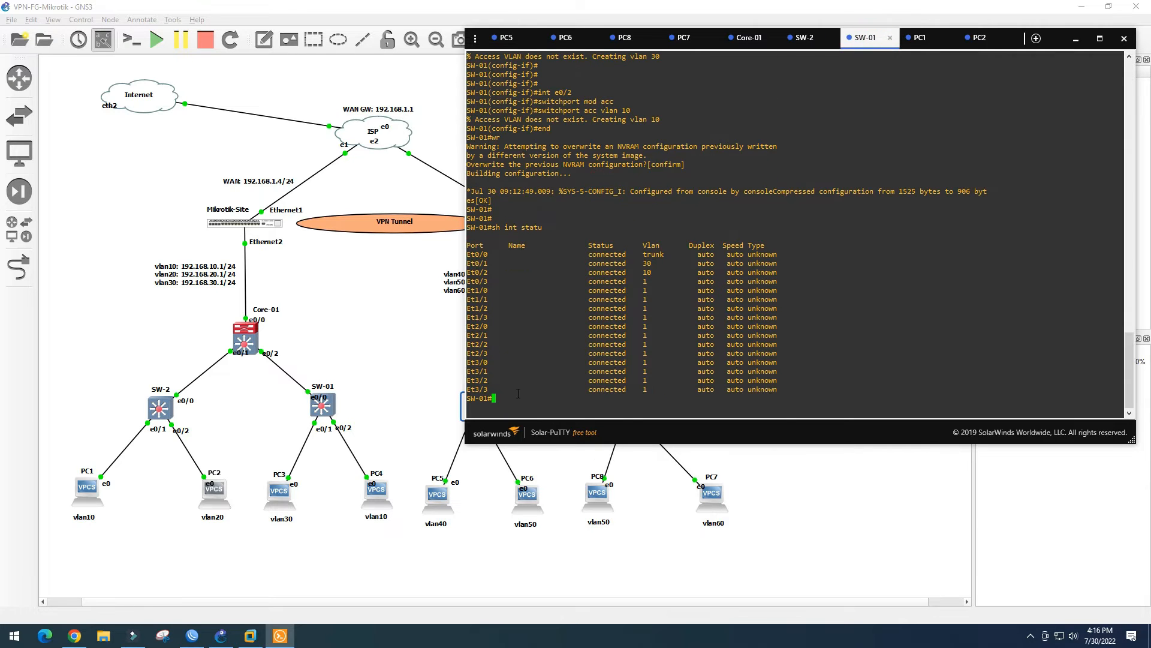
pyautogui.write('sh vlan bri')
pyautogui.press('Return')
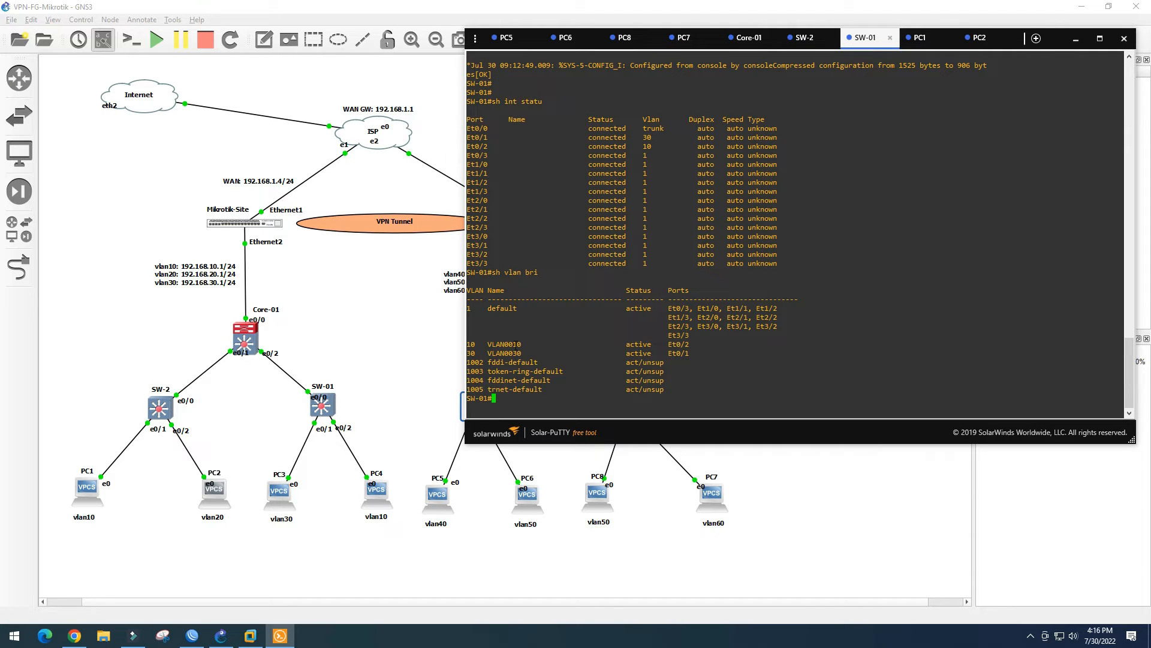
pyautogui.write('conf t')
pyautogui.press('Return')
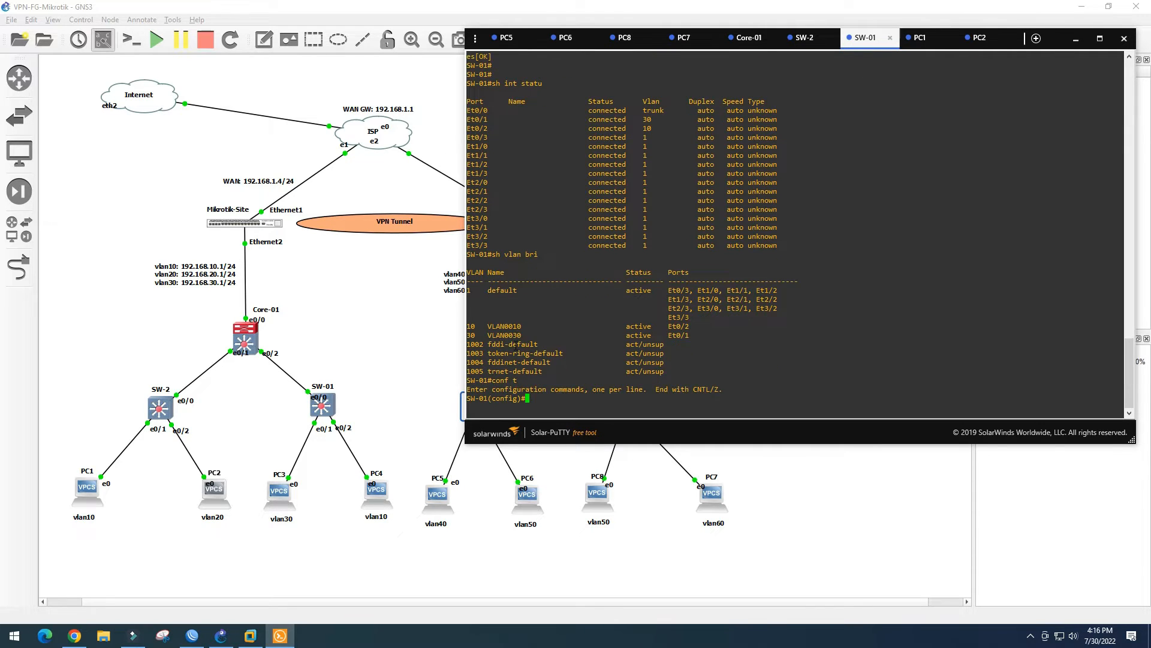
pyautogui.write('vlan 20')
pyautogui.press('Return')
pyautogui.press('Return')
pyautogui.press('Return')
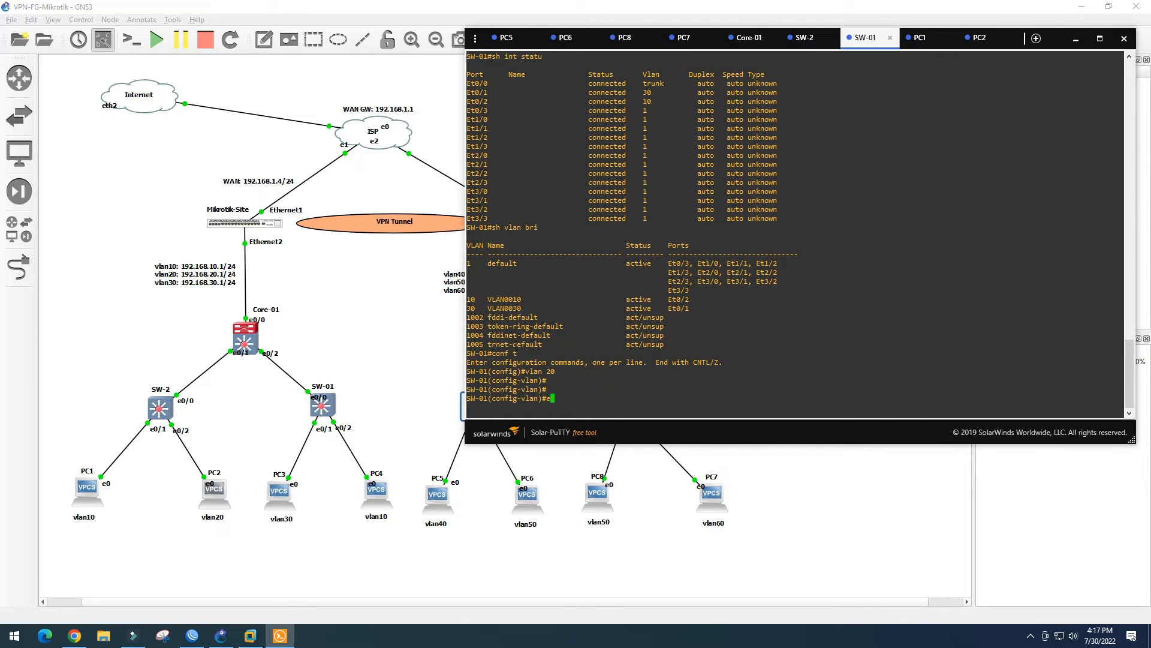
pyautogui.write('end')
pyautogui.press('Return')
pyautogui.write('wr')
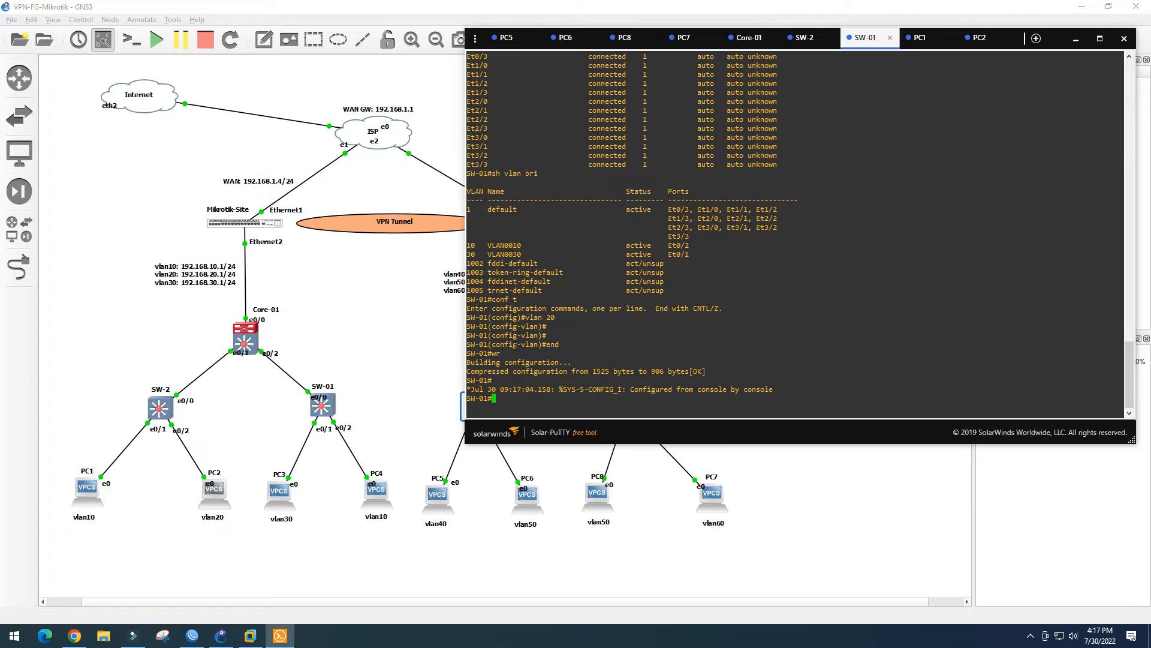
# Ping 192.168.20.1 and 192.168.20.254 from PC1, then return to the GNS3 topology
pyautogui.click(981, 38)
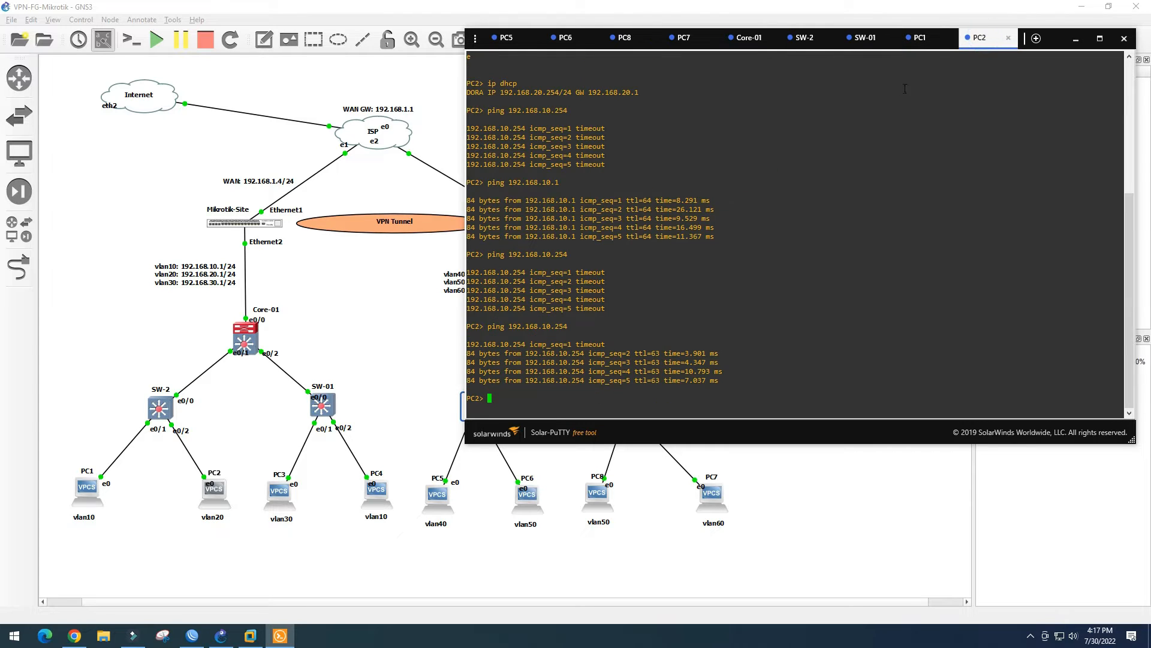
pyautogui.click(921, 39)
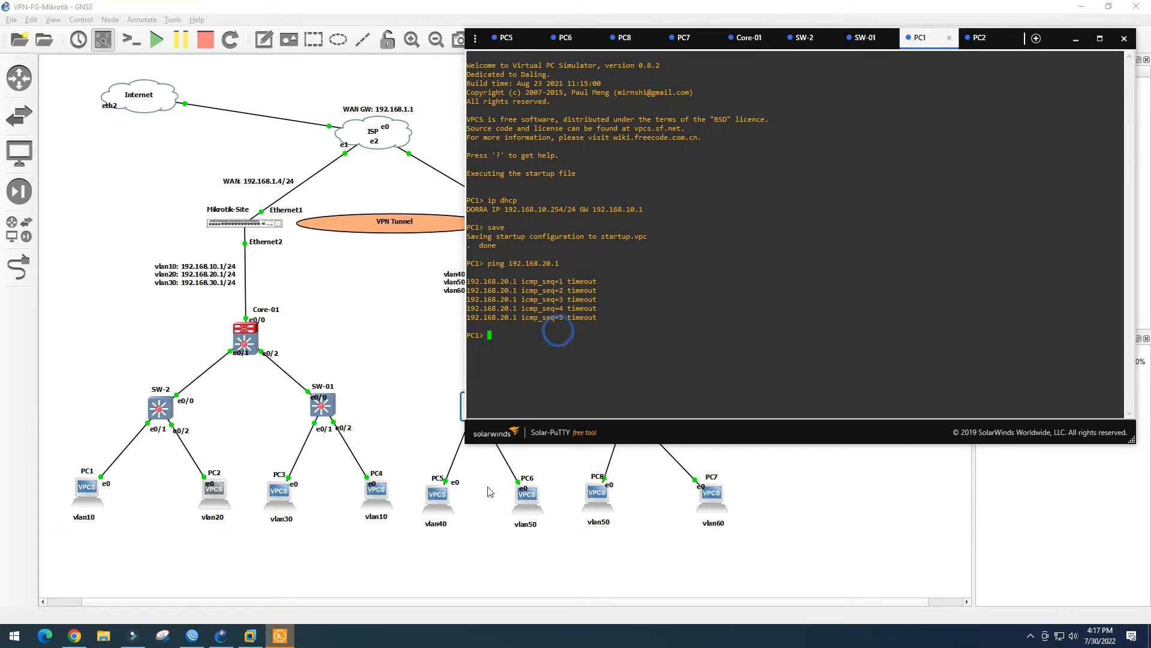
pyautogui.press('Up')
pyautogui.press('Return')
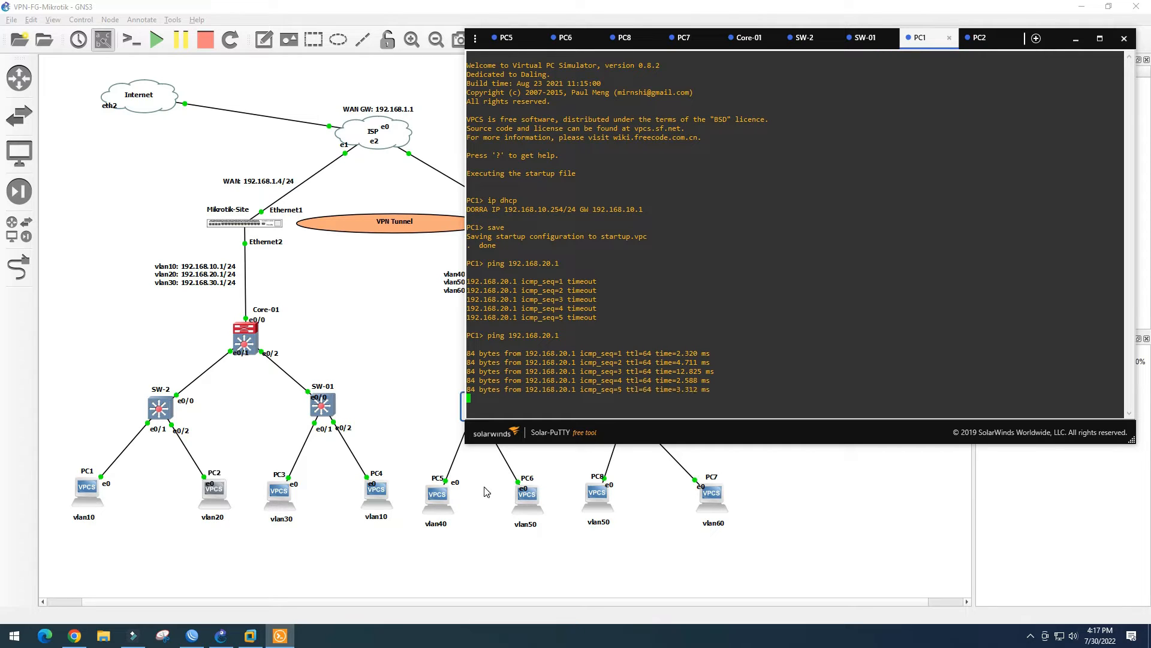
pyautogui.press('Up')
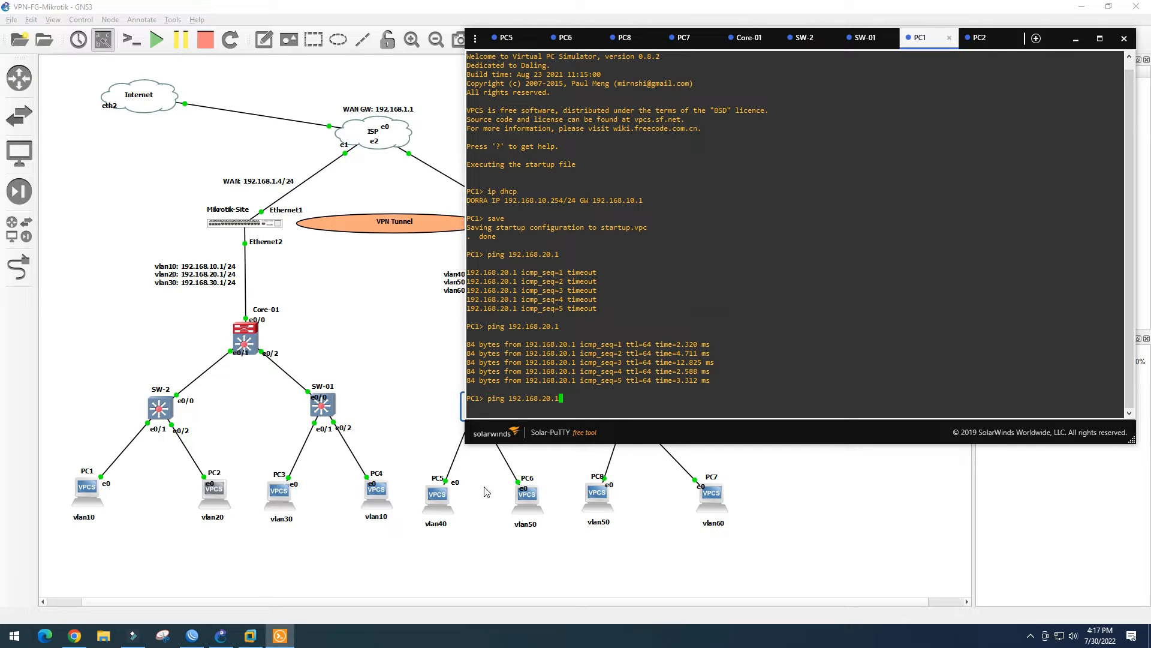
pyautogui.write('254')
pyautogui.press('Return')
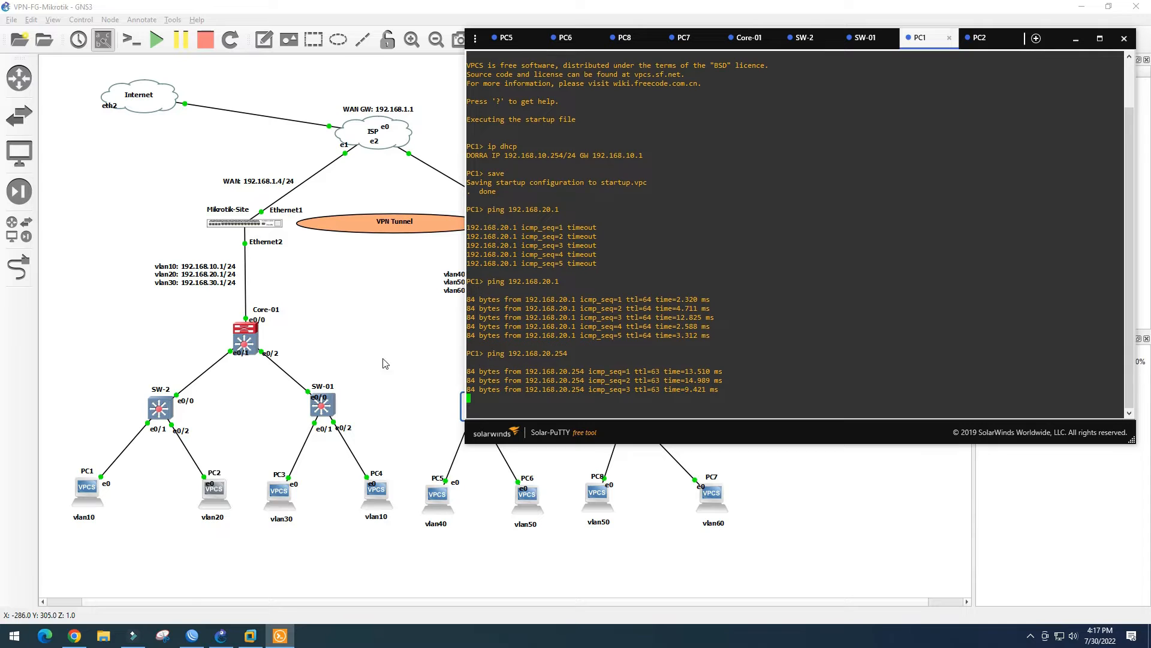
pyautogui.click(280, 499)
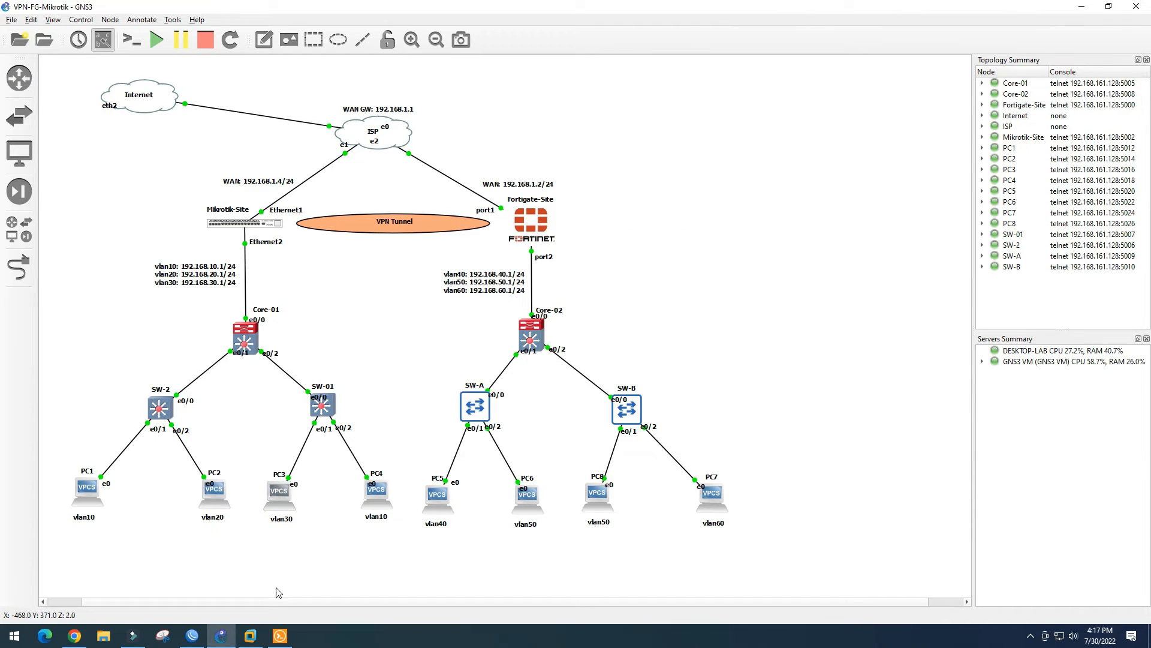
# Get PC3 a DHCP address and ping 192.168.10.254 from it
pyautogui.click(280, 636)
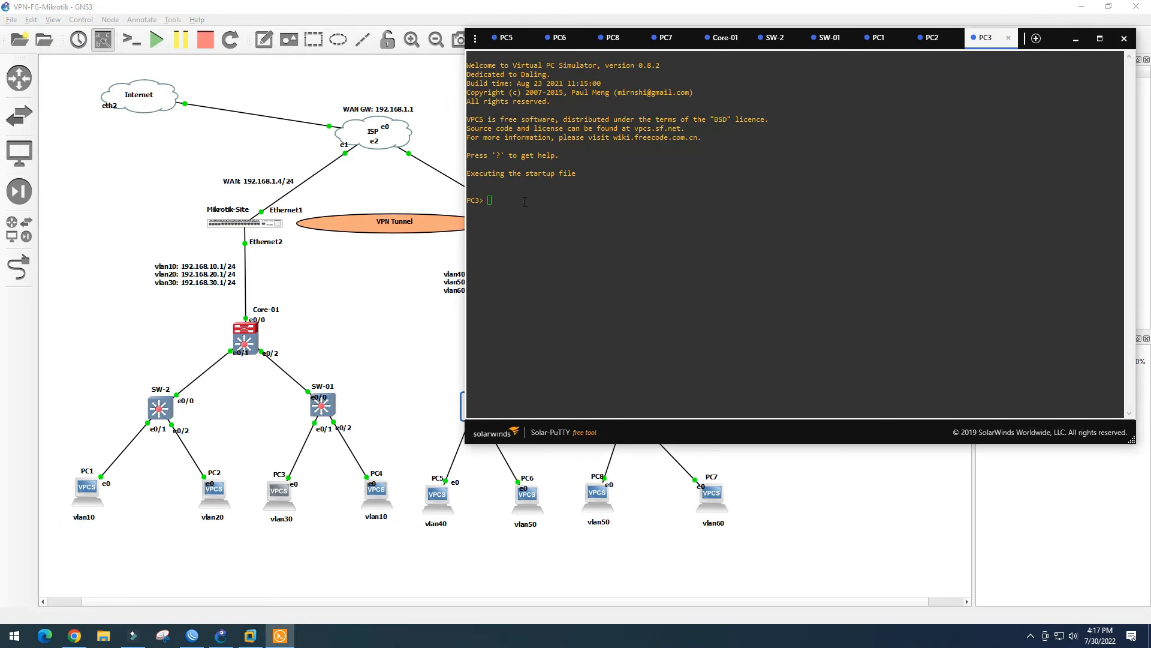
pyautogui.write('ip dhcp')
pyautogui.press('Return')
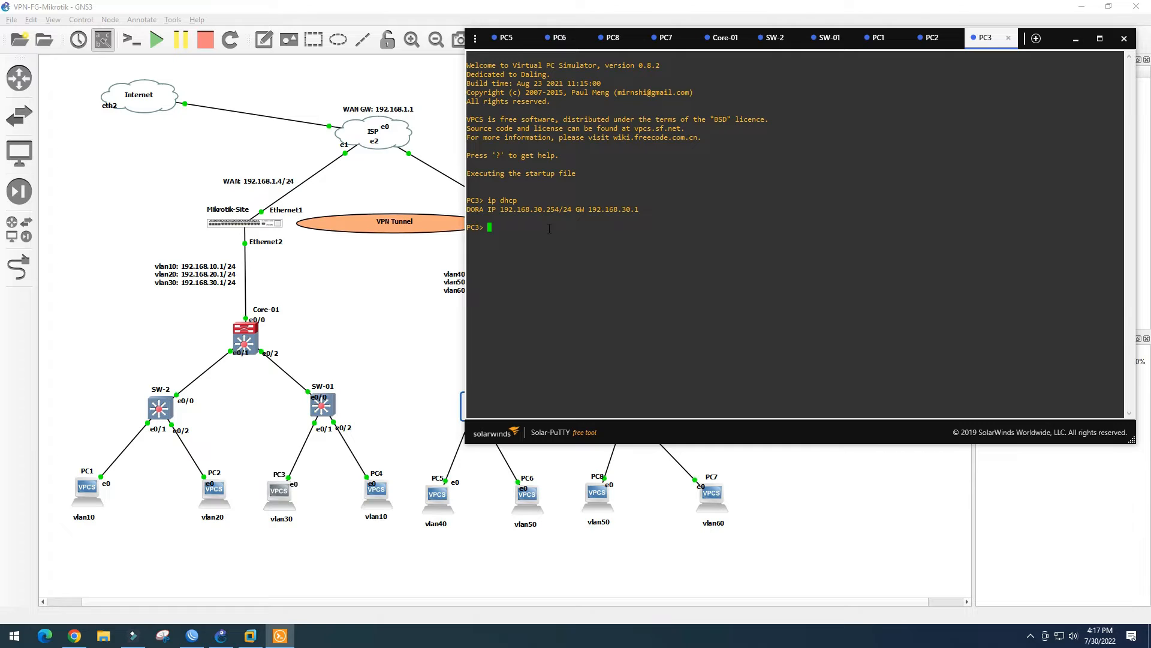
pyautogui.write('ping 192.168.10.254')
pyautogui.press('Return')
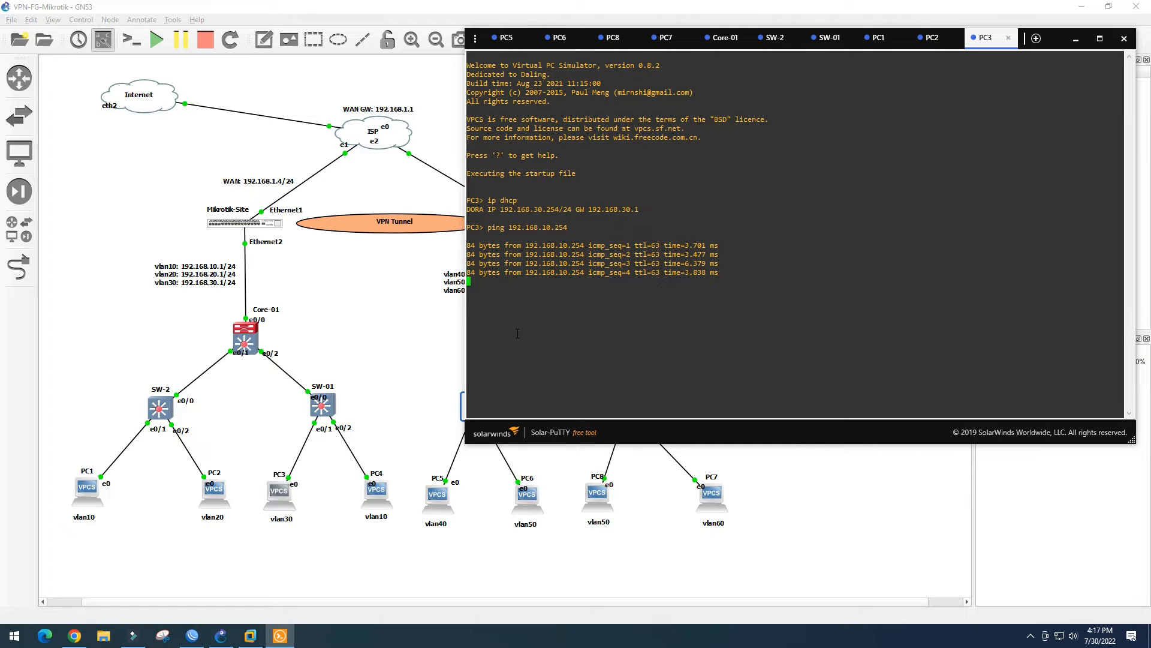
# Ping 192.168.20.254 from PC3, then open PC4's console from the topology
pyautogui.press('Up')
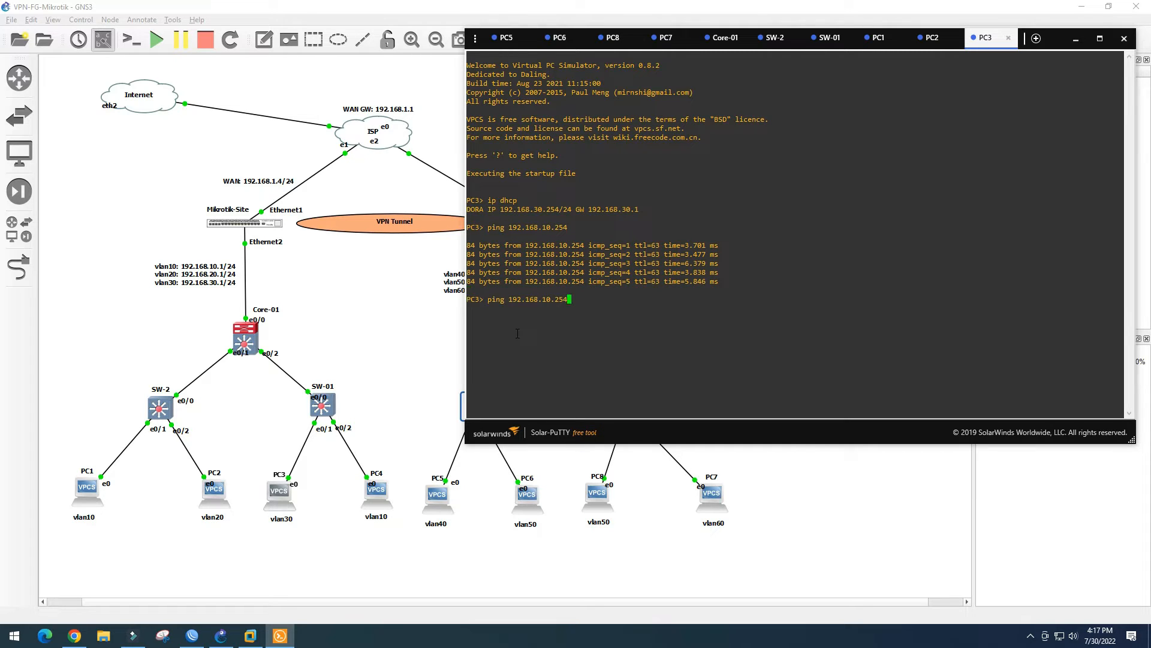
pyautogui.press('Left')
pyautogui.press('Left')
pyautogui.press('Left')
pyautogui.press('BackSpace')
pyautogui.write('2')
pyautogui.press('Return')
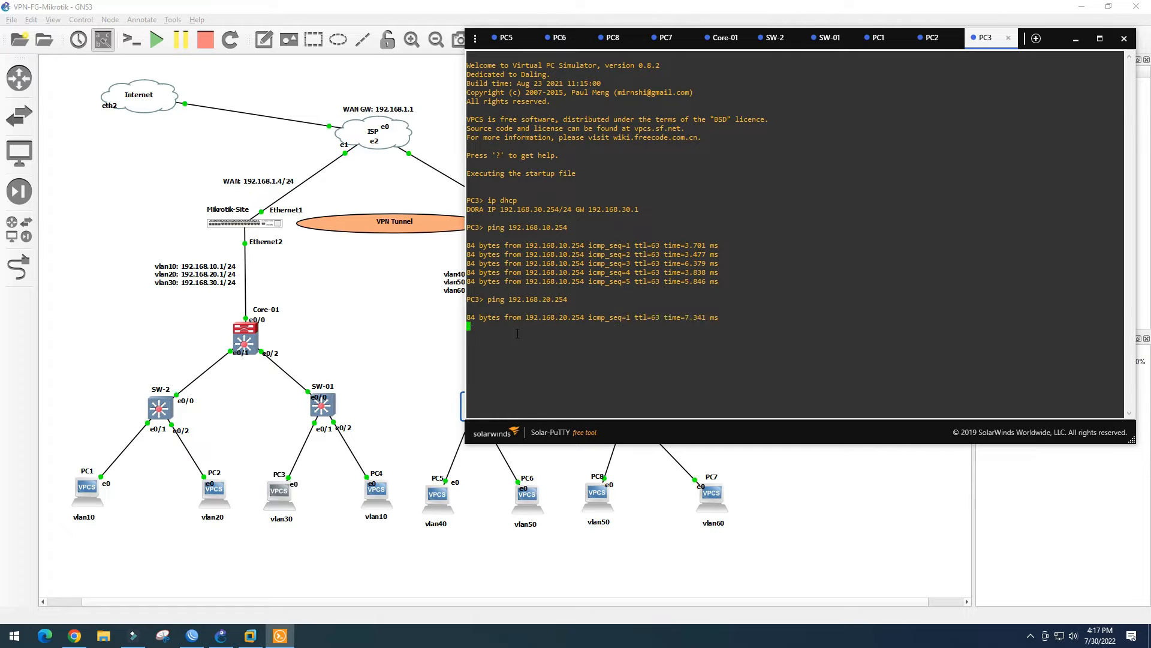
pyautogui.click(381, 493)
pyautogui.doubleClick(381, 493)
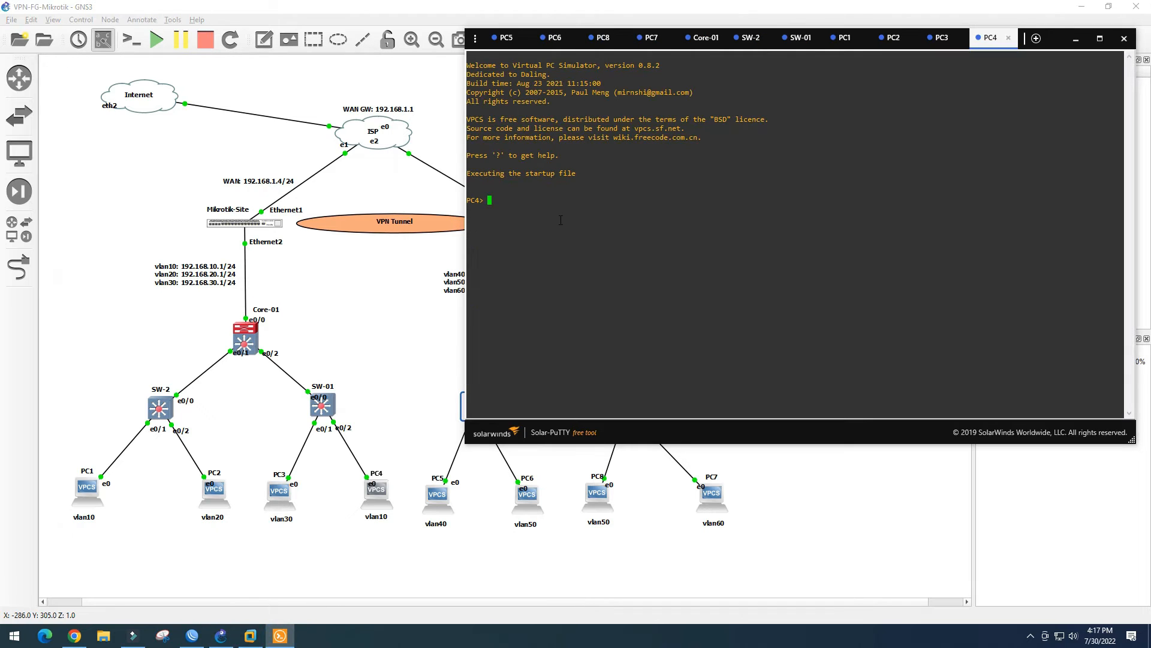
# Give PC4 a DHCP address, ping 192.168.10.254 successfully, and see 1.1.1.1 time out
pyautogui.click(511, 193)
pyautogui.write('ip dhcp')
pyautogui.press('Return')
pyautogui.write('ping 192.168.10.254')
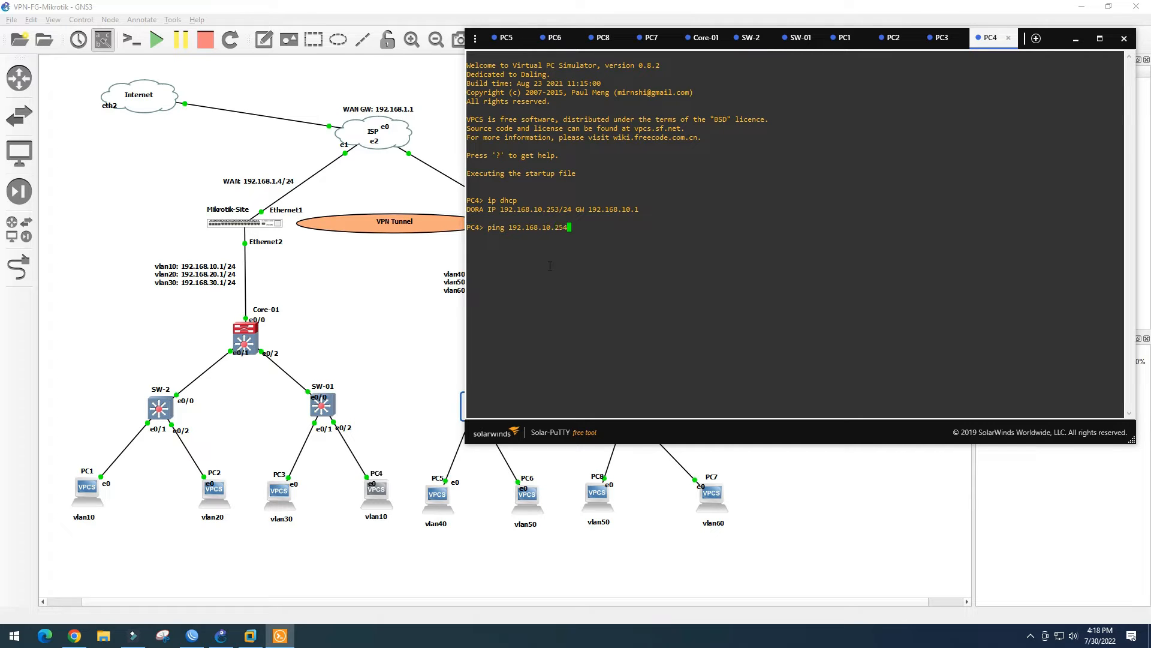
pyautogui.press('Return')
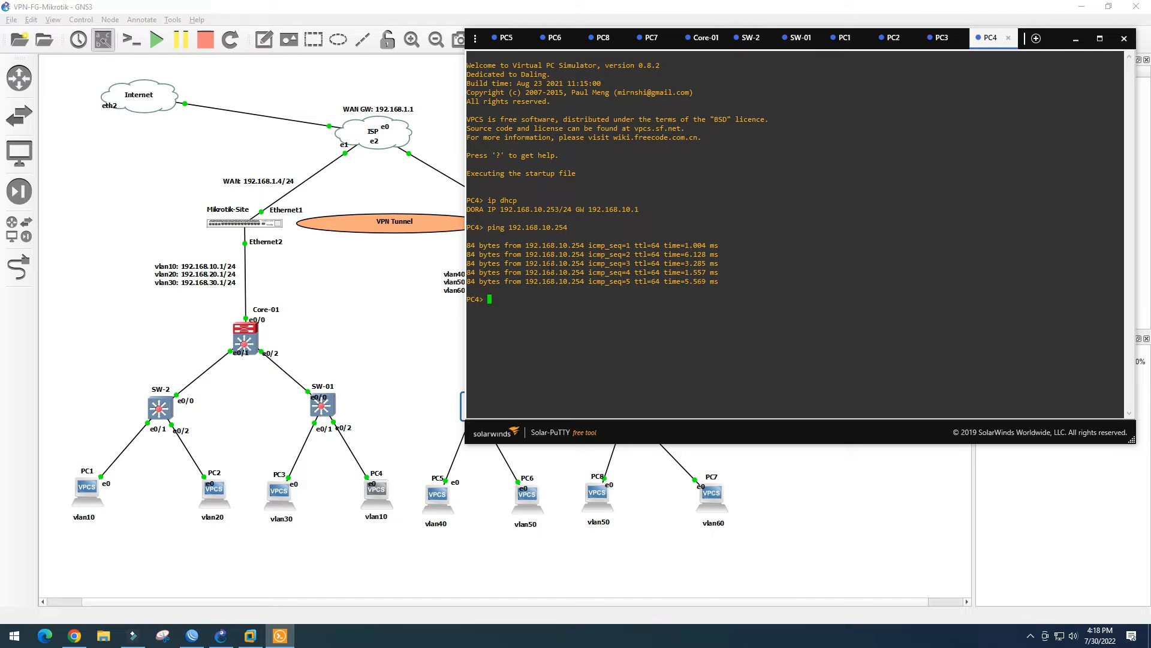
pyautogui.write('ng 1.1.1.1')
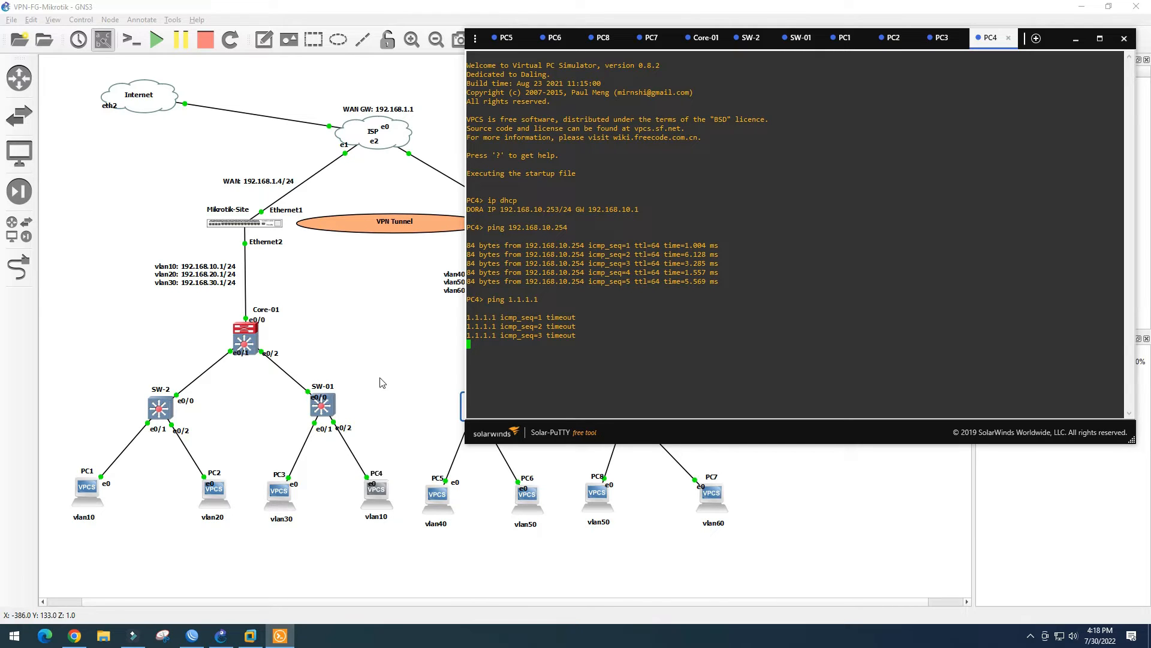
pyautogui.click(192, 636)
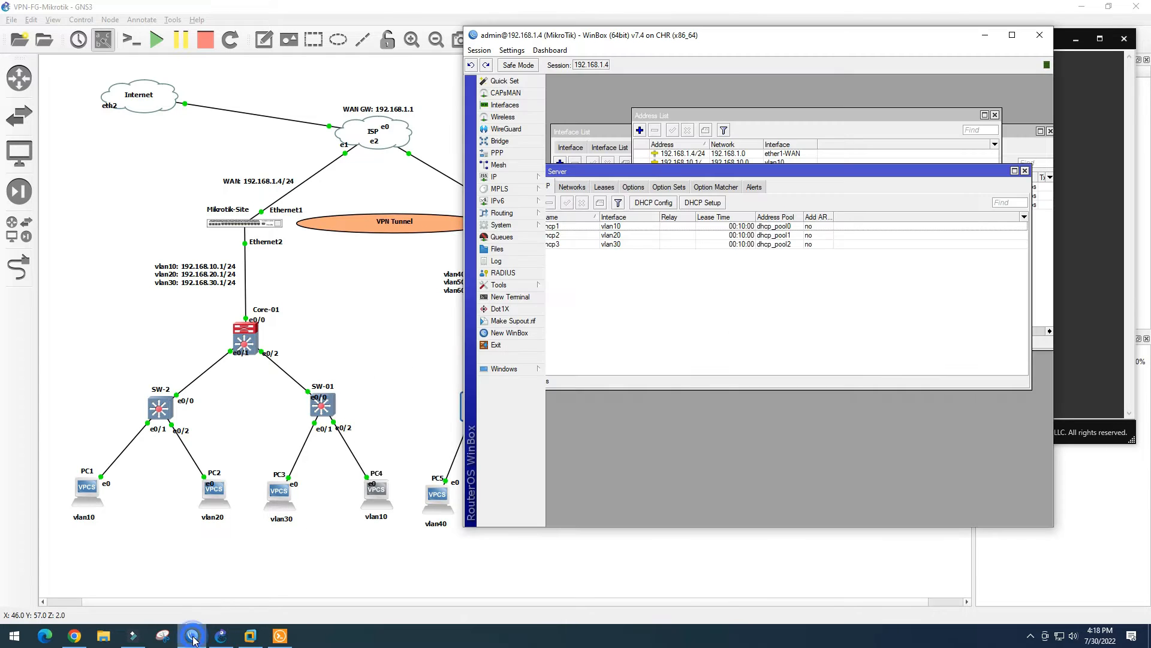
# Close the DHCP server, address list and interface list windows in WinBox
pyautogui.click(1025, 170)
pyautogui.click(996, 115)
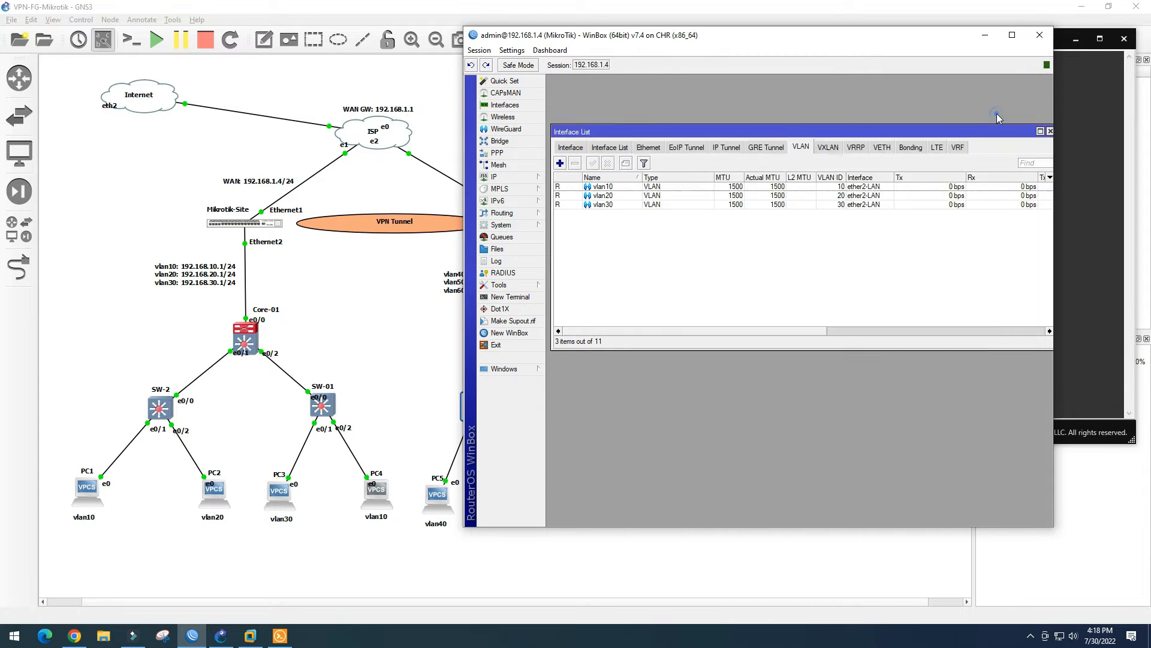
pyautogui.click(1050, 130)
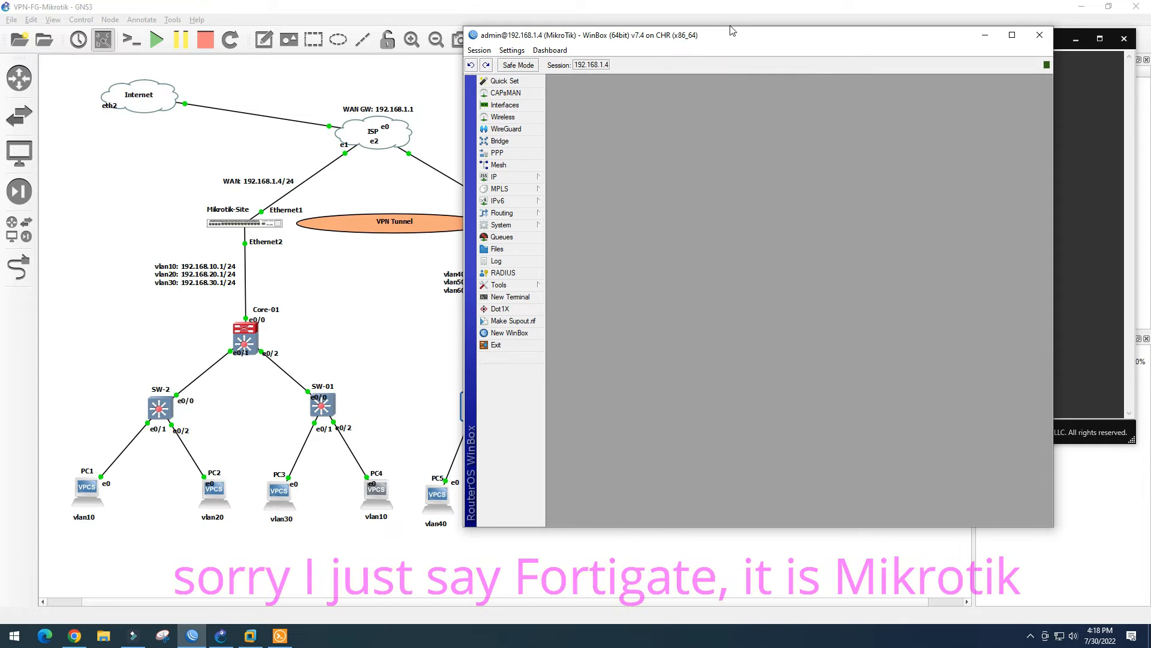
pyautogui.moveTo(742, 36); pyautogui.dragTo(733, 30)
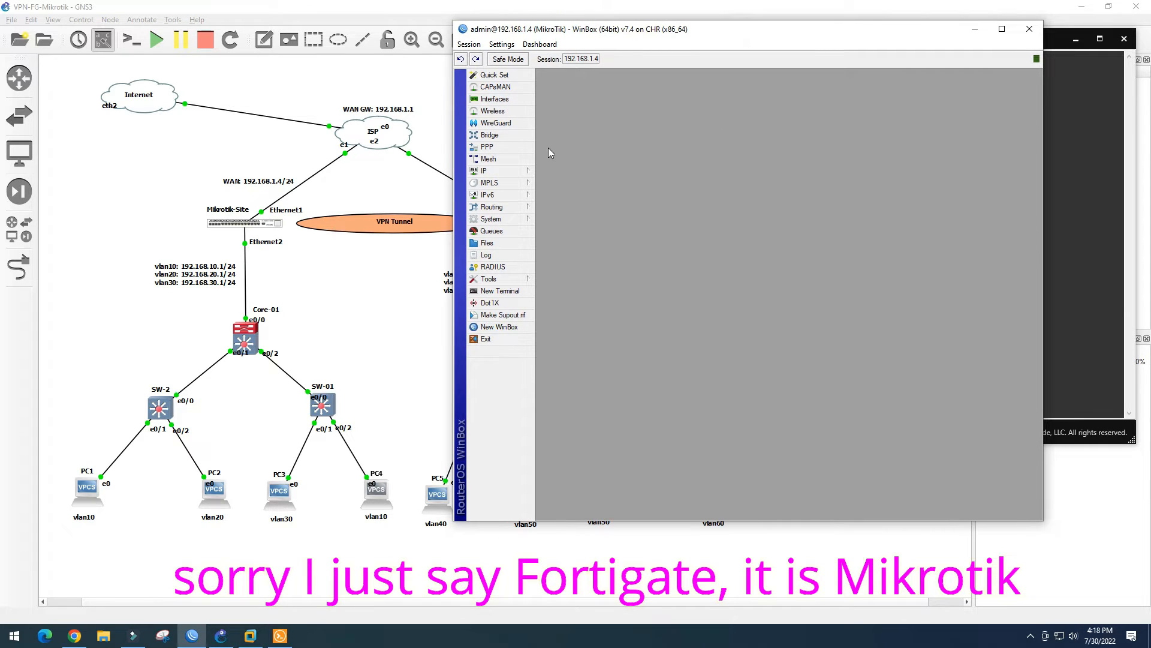
# Add a NAT rule with action masquerade under IP > Firewall > NAT
pyautogui.click(516, 171)
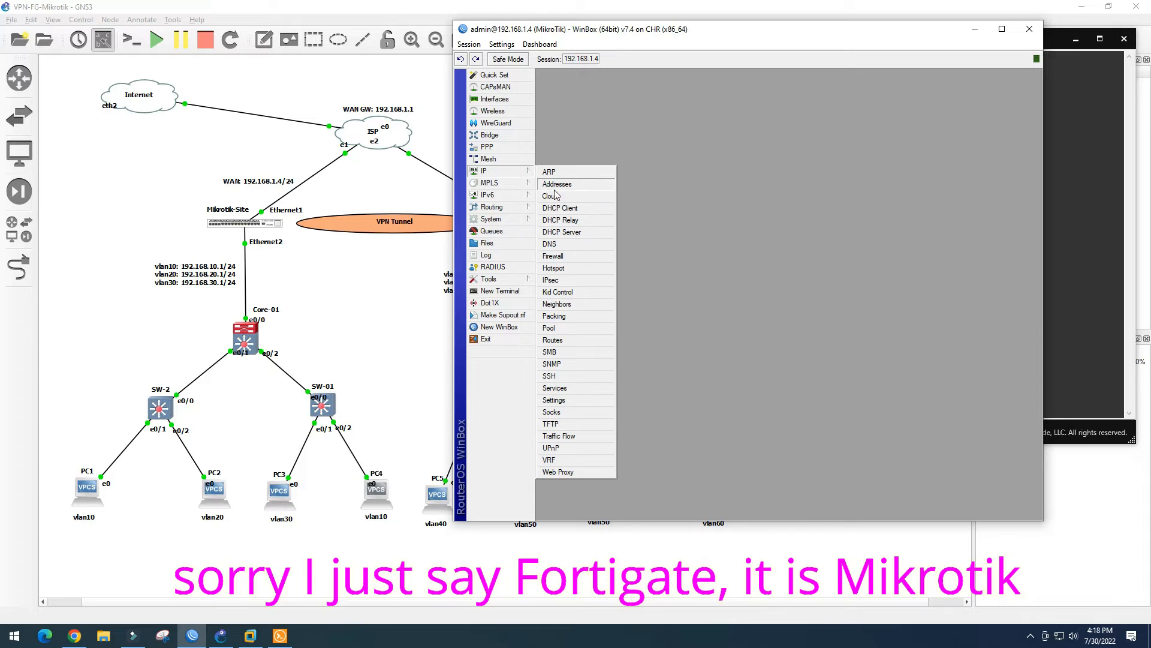
pyautogui.click(564, 257)
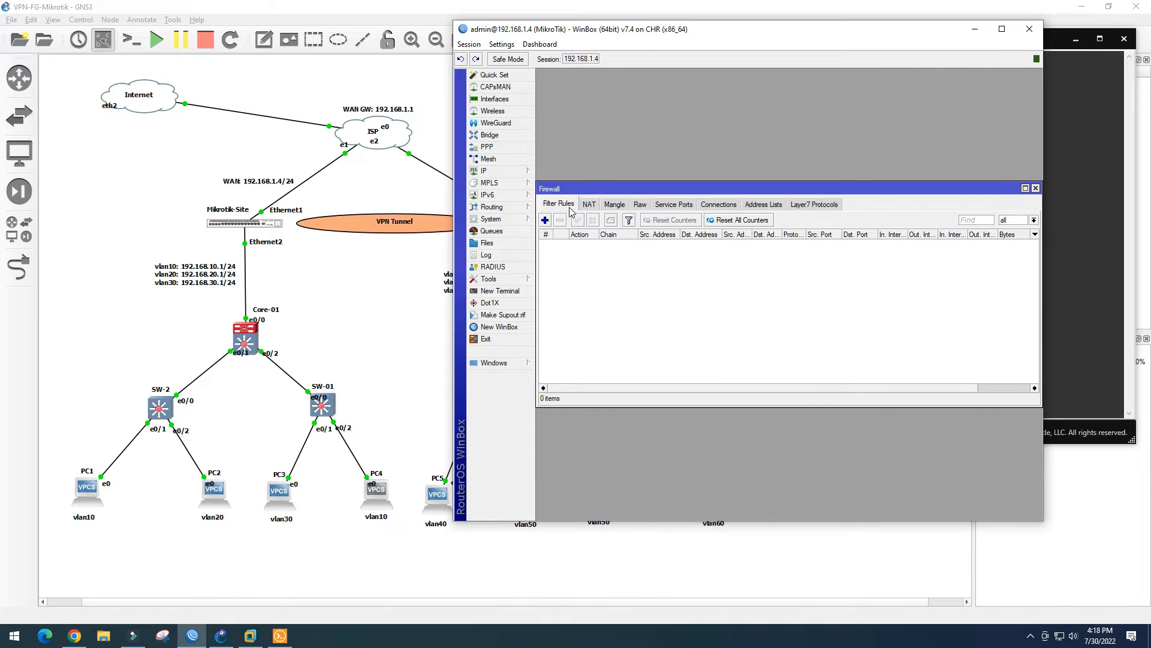
pyautogui.click(589, 205)
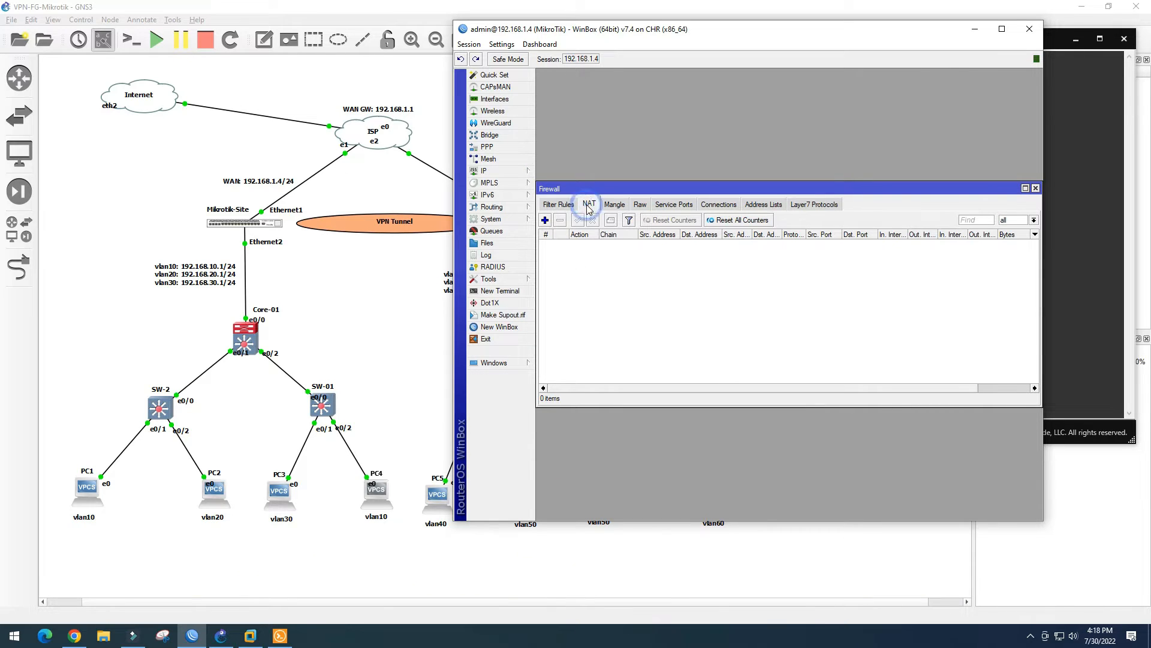
pyautogui.click(545, 220)
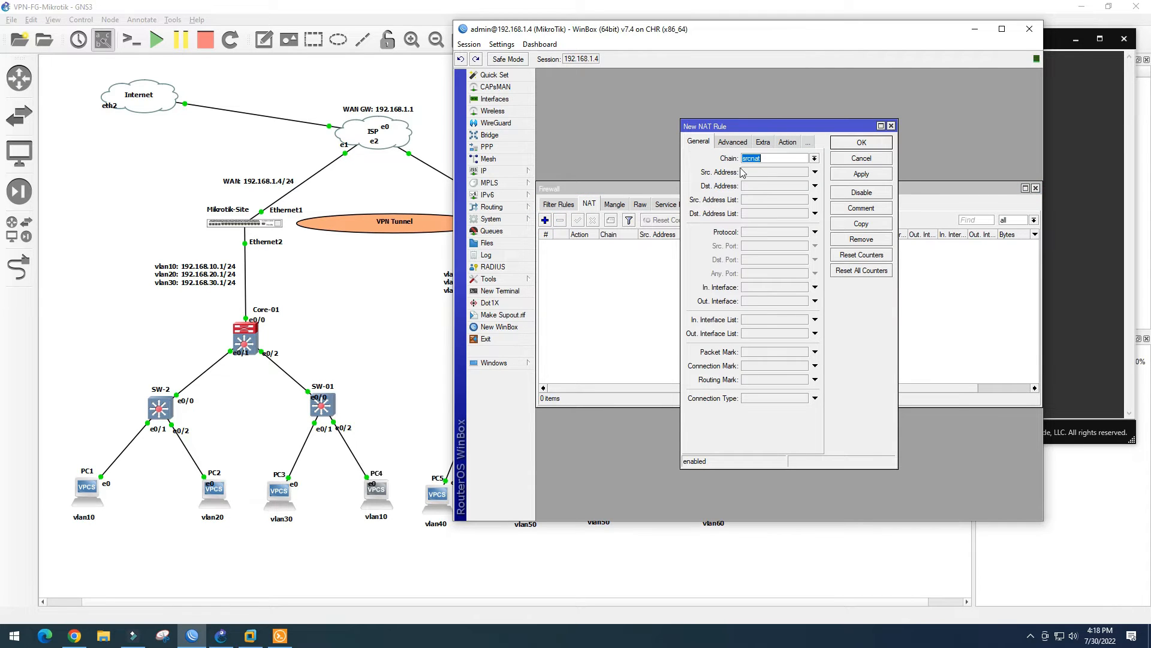
pyautogui.click(786, 143)
pyautogui.click(814, 158)
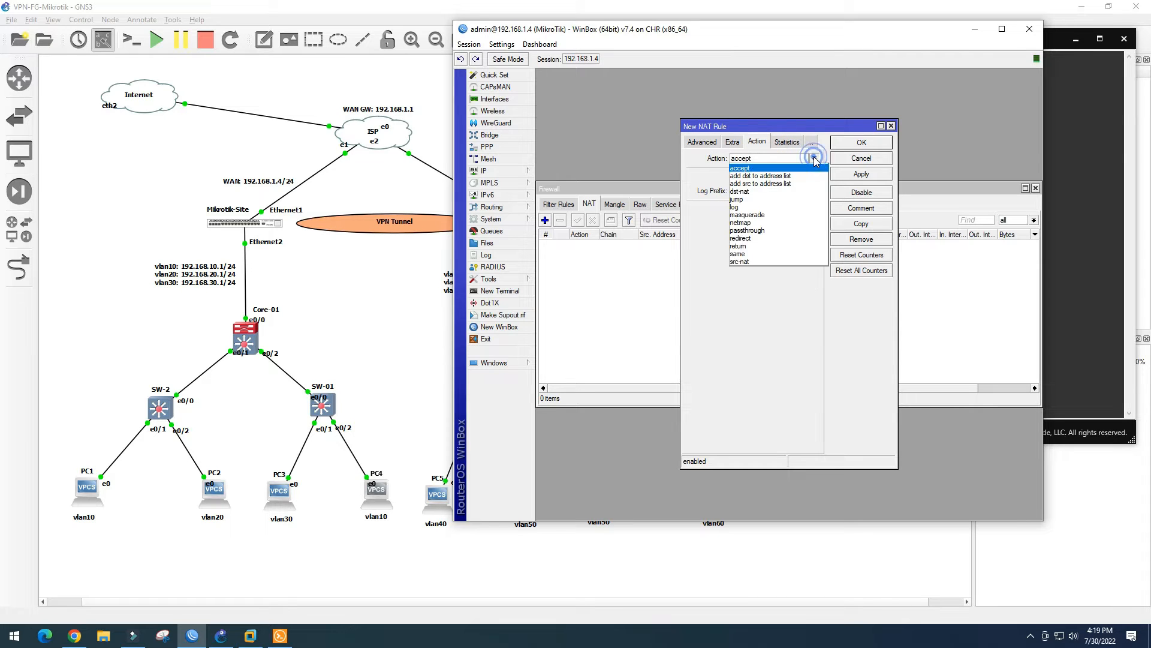
pyautogui.click(753, 215)
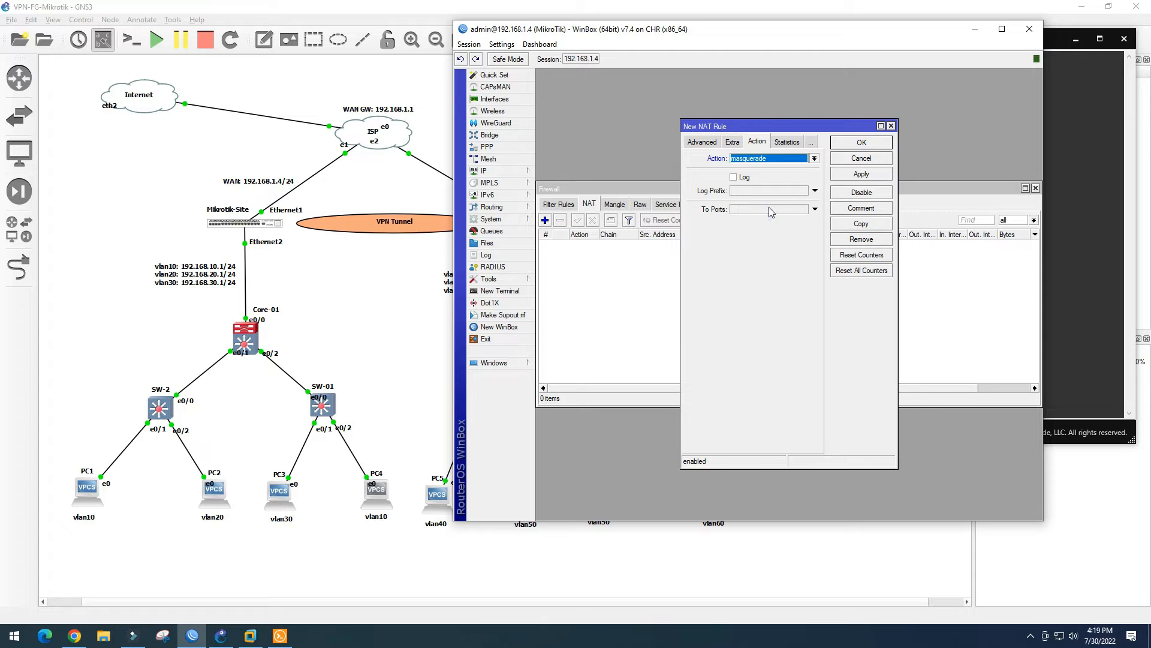
pyautogui.click(869, 174)
pyautogui.click(862, 143)
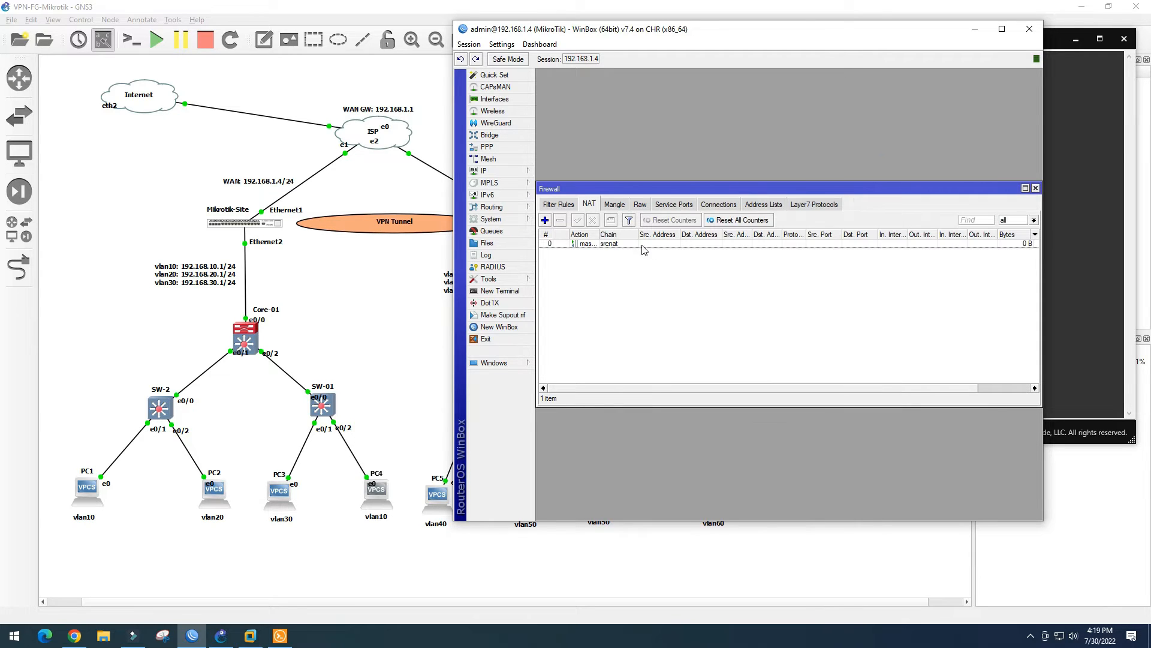
pyautogui.click(615, 244)
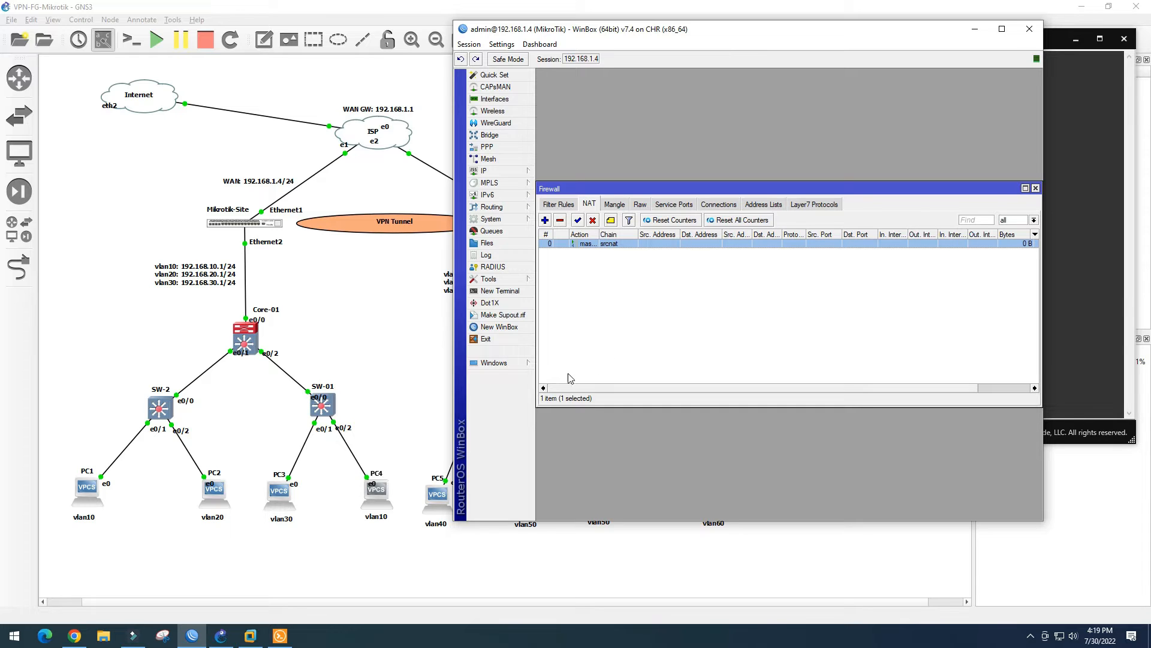
# Rerun ping 1.1.1.1 on PC4, which now gets replies
pyautogui.click(279, 637)
pyautogui.click(522, 364)
pyautogui.press('Up')
pyautogui.press('Return')
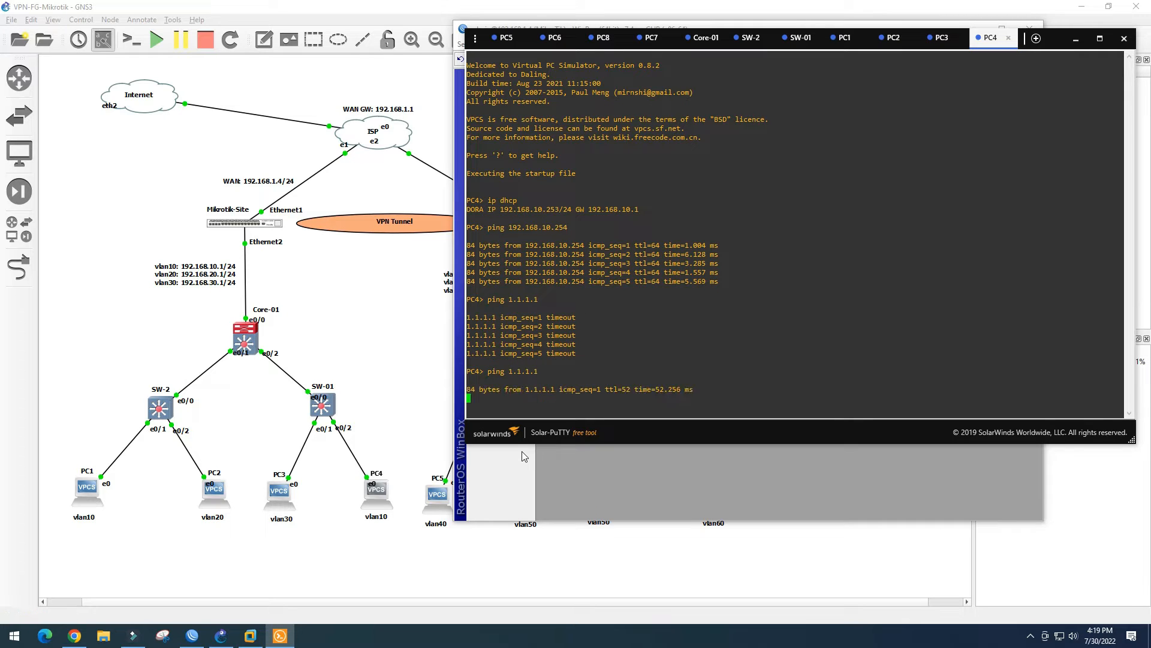
# Ping 1.1.1.1 from PC3, then minimize Solar-PuTTY and WinBox to show the topology
pyautogui.click(941, 38)
pyautogui.click(533, 370)
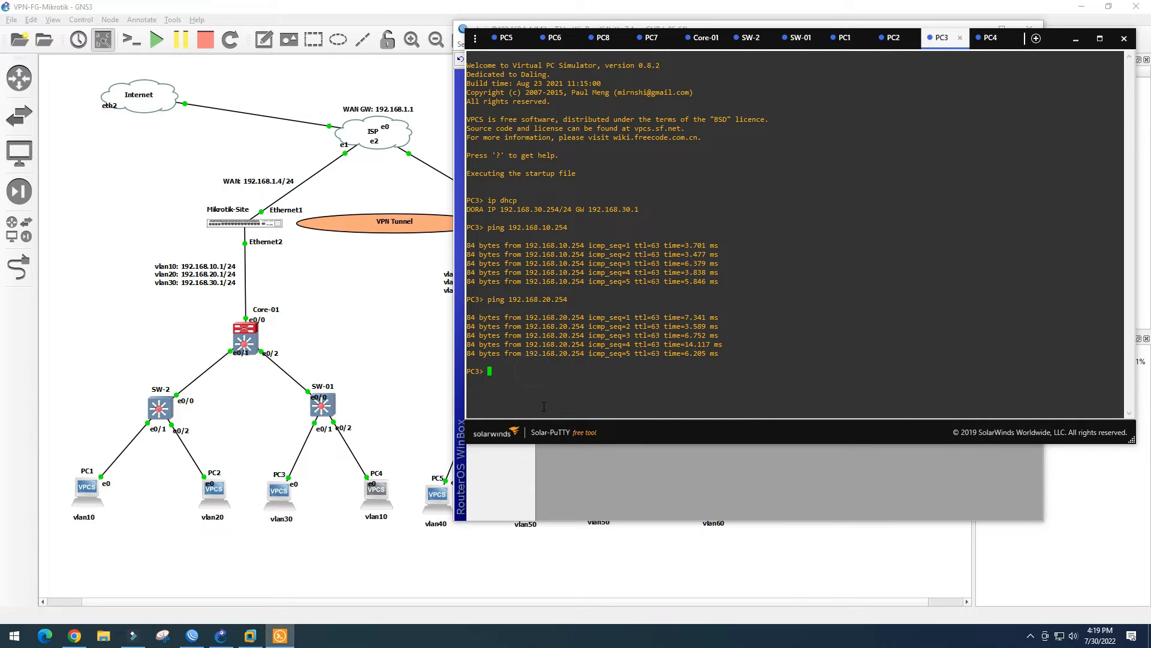
pyautogui.write('ping 1.1.1.1')
pyautogui.press('Return')
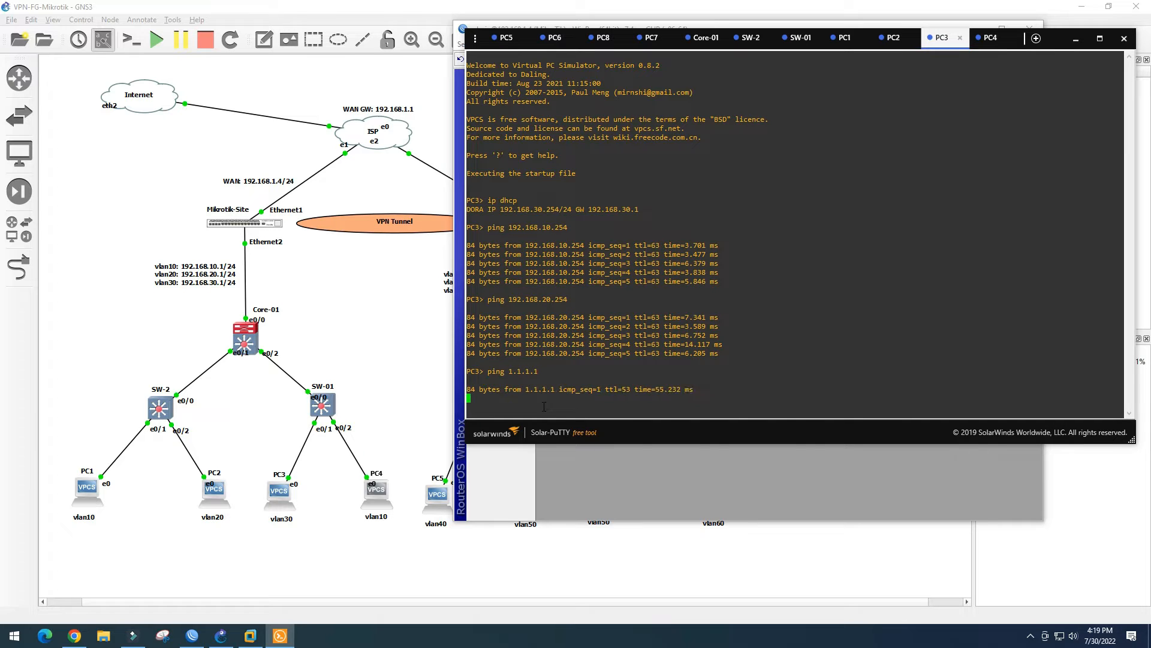
pyautogui.click(1076, 38)
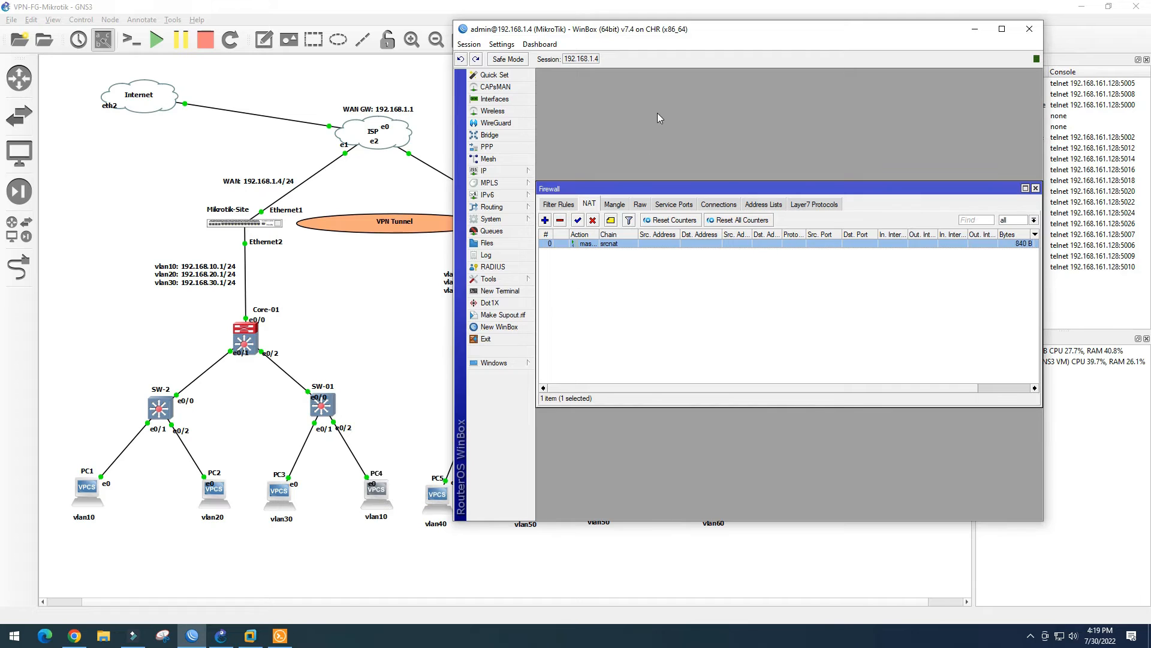
pyautogui.click(975, 29)
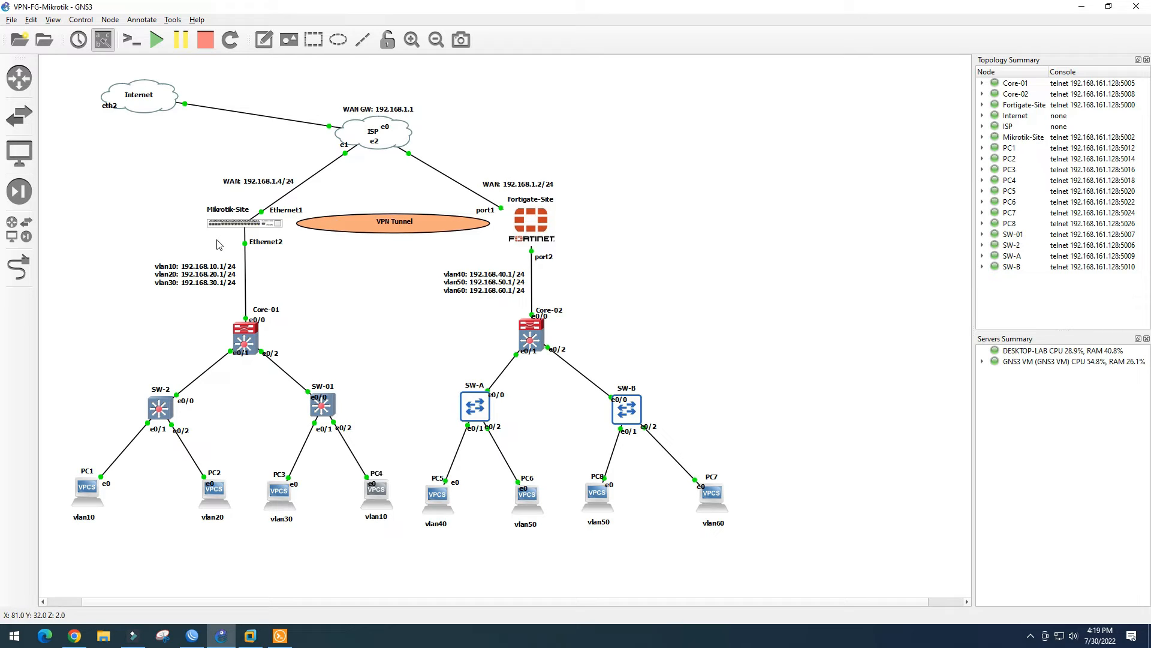
# Move the ISP cloud's e0 label beside its link end, then bring up the FortiGate login
pyautogui.click(386, 129)
pyautogui.moveTo(386, 129); pyautogui.dragTo(331, 120)
pyautogui.click(362, 182)
pyautogui.click(75, 636)
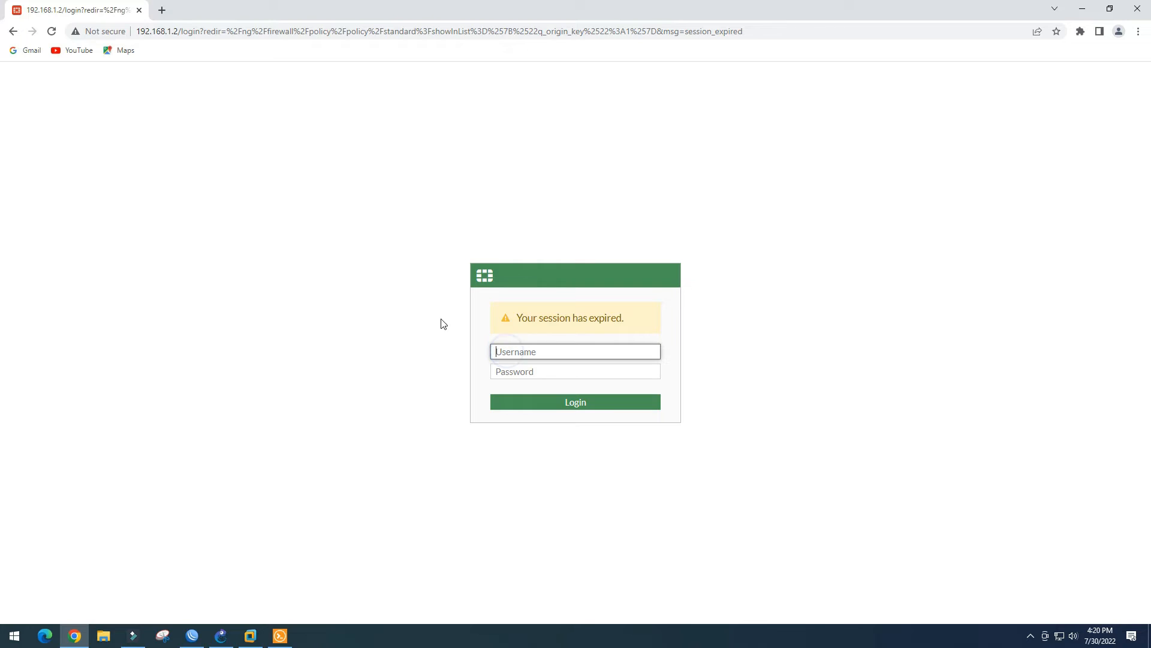
# Sign in to the FortiGate GUI with the admin credentials and open VPN > IPsec Tunnels
pyautogui.write('admin')
pyautogui.press('Tab')
pyautogui.write('admin')
pyautogui.press('Return')
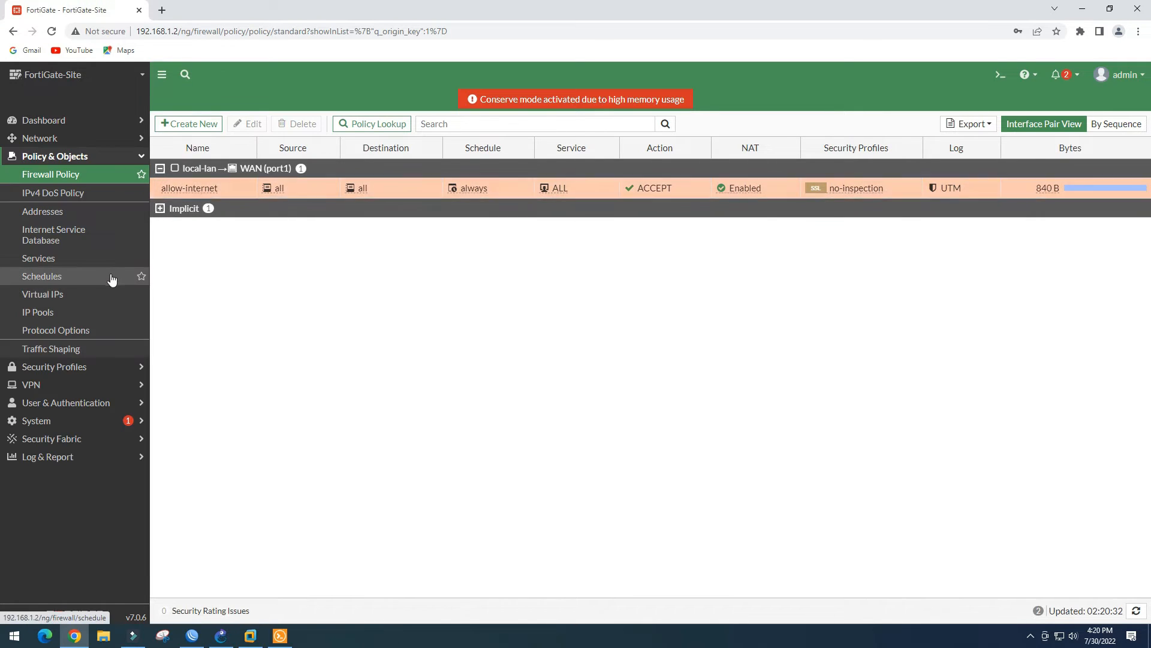
pyautogui.click(57, 387)
pyautogui.click(60, 232)
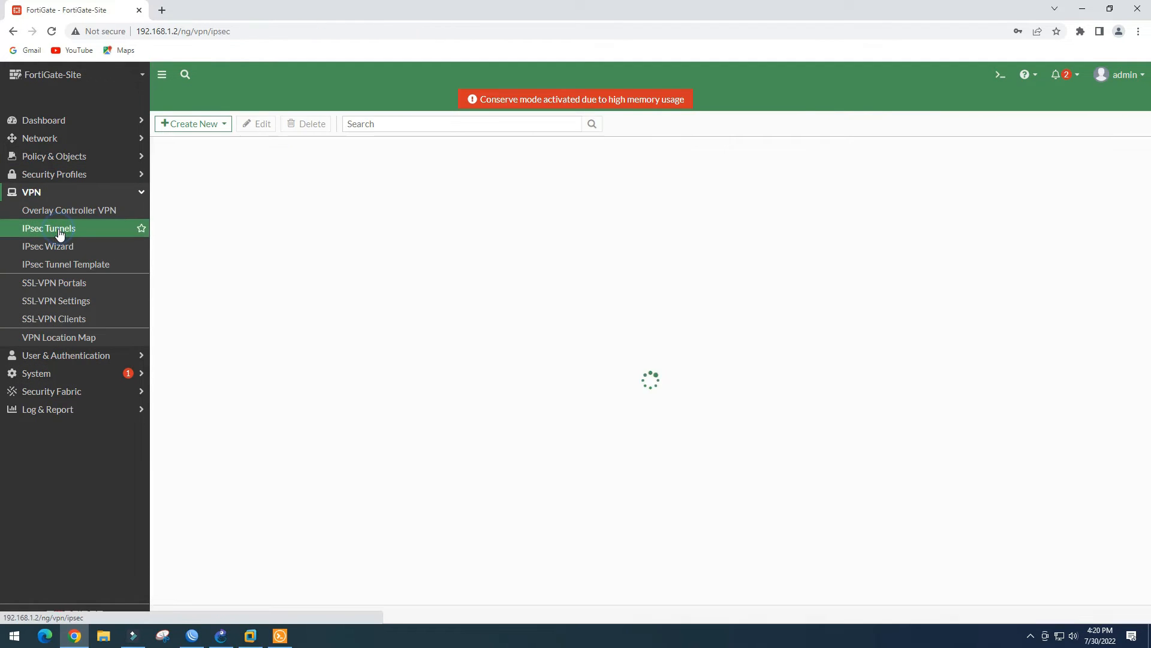
# Start a new IPsec tunnel in the wizard, enter its name, and continue
pyautogui.click(198, 128)
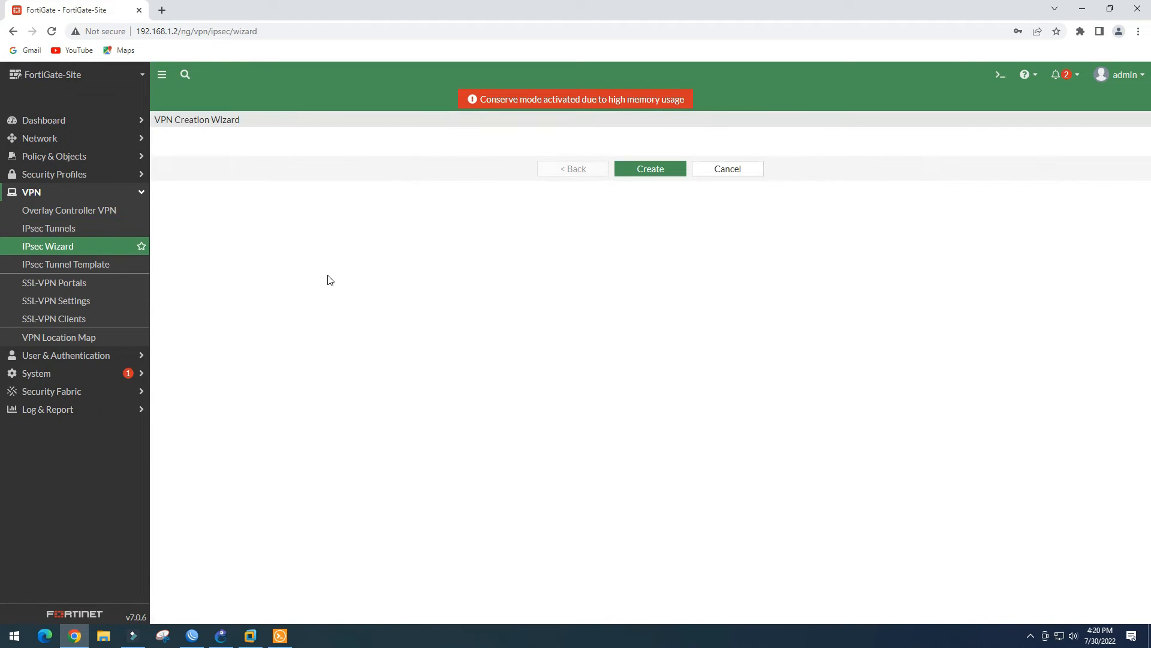
pyautogui.click(295, 164)
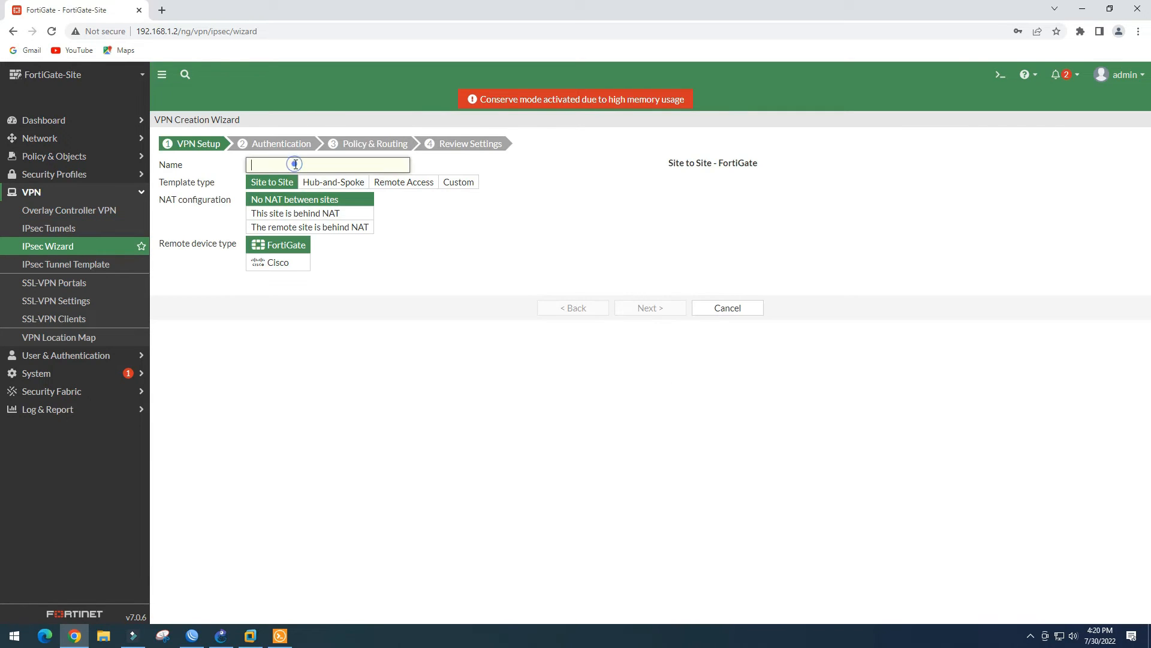
pyautogui.write('FG-Mikrotik')
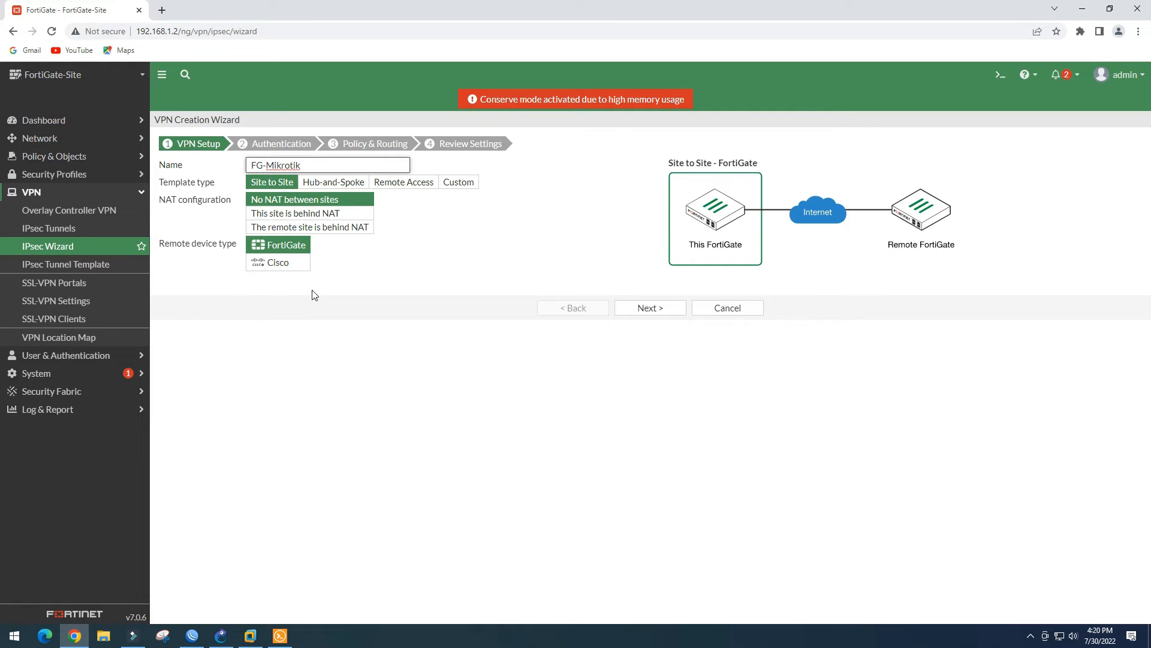
pyautogui.click(649, 306)
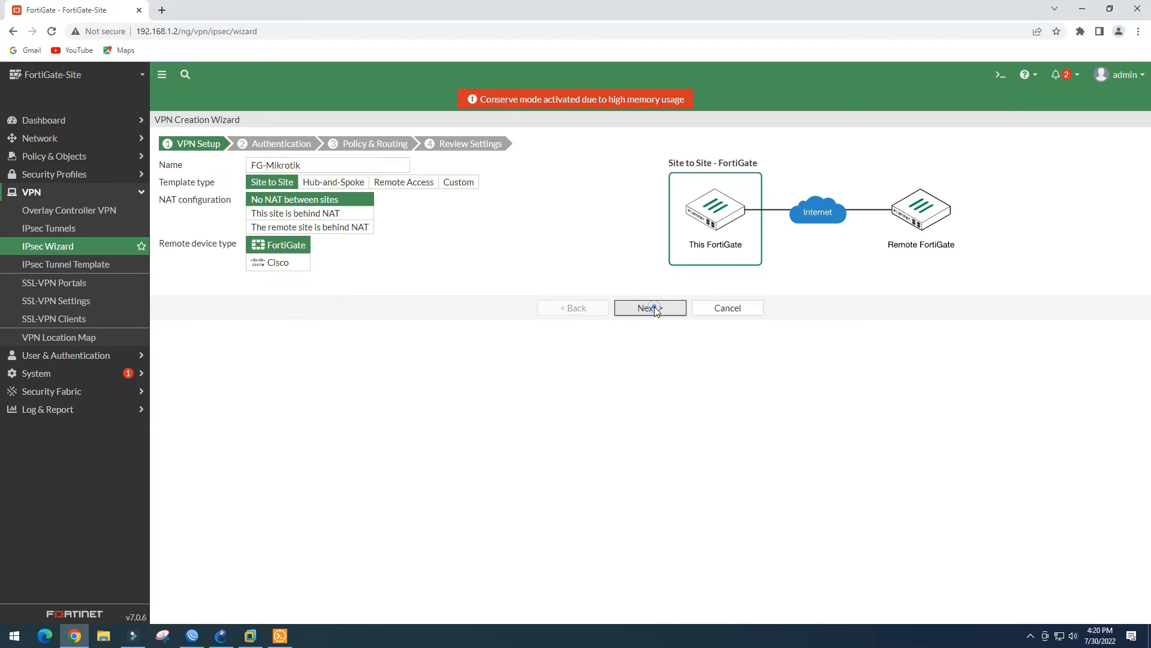
# Set remote IP 192.168.1.4 on WAN (port1) with the pre-shared key, then continue
pyautogui.click(331, 184)
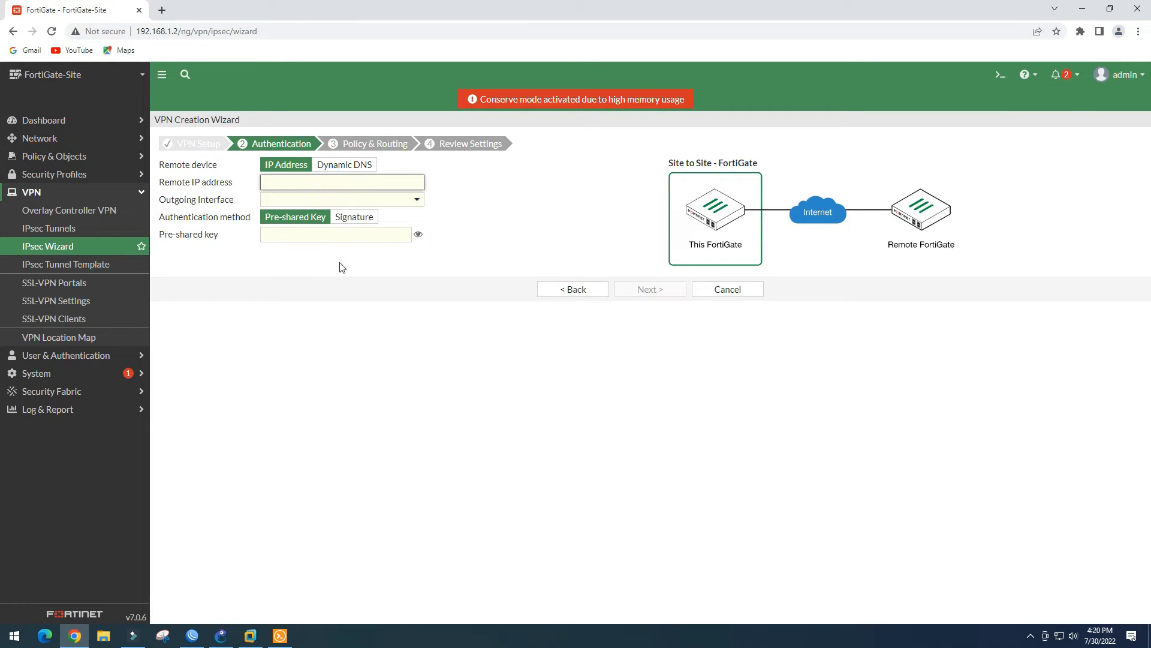
pyautogui.write('192.168.1.4')
pyautogui.click(360, 238)
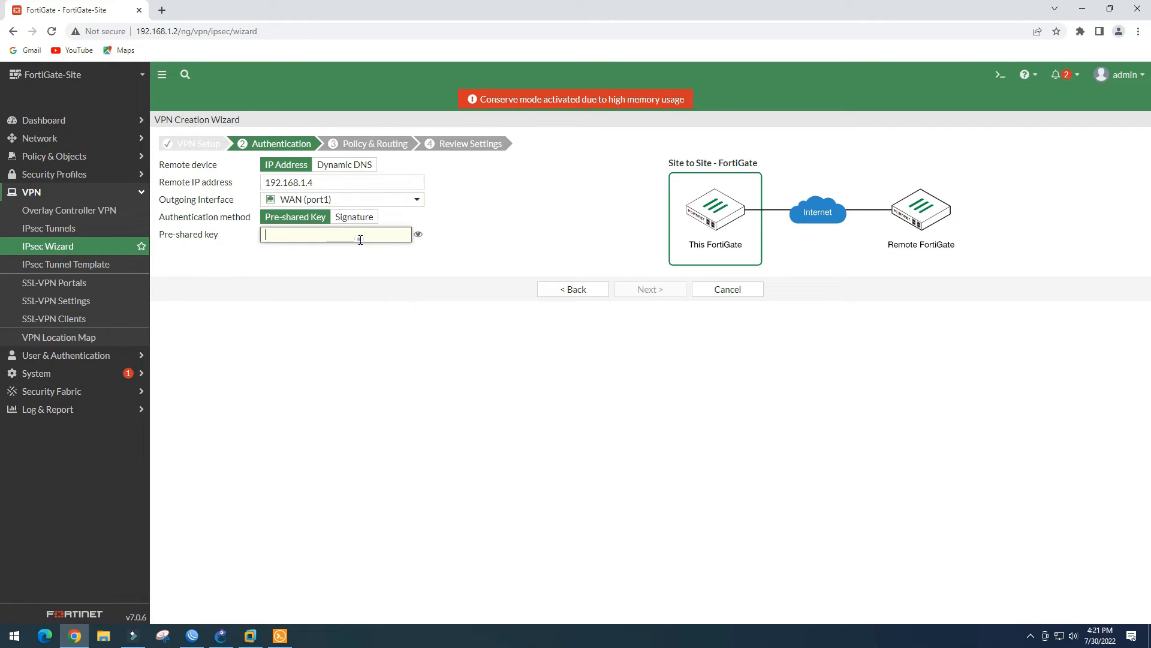
pyautogui.click(417, 236)
pyautogui.click(417, 236)
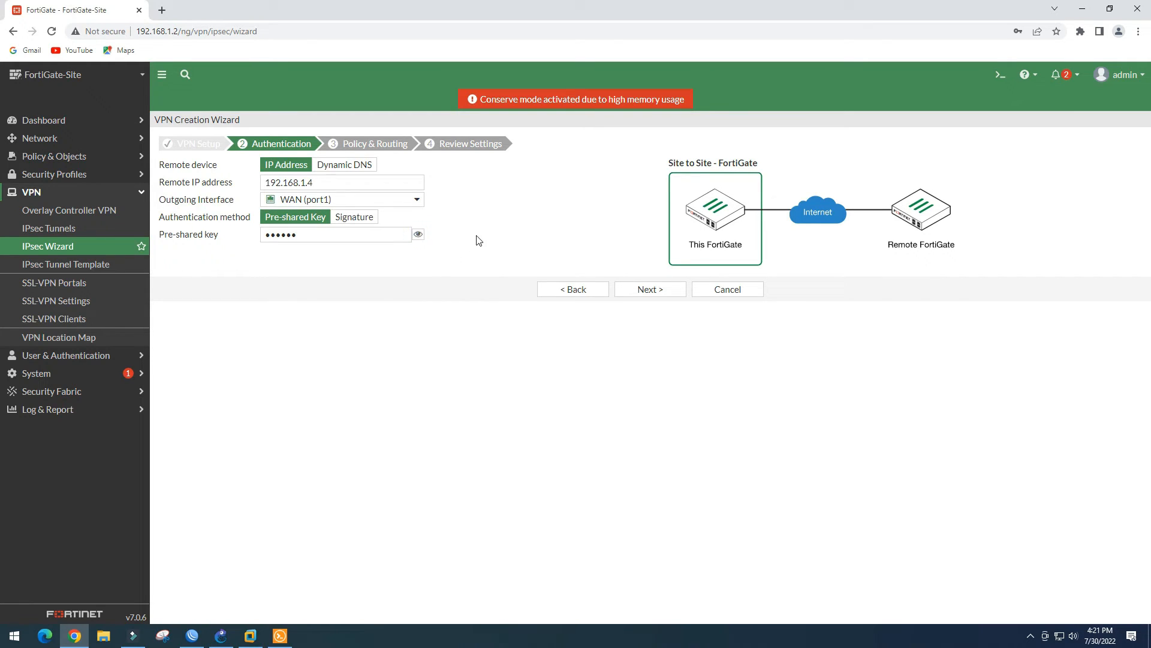
pyautogui.click(649, 290)
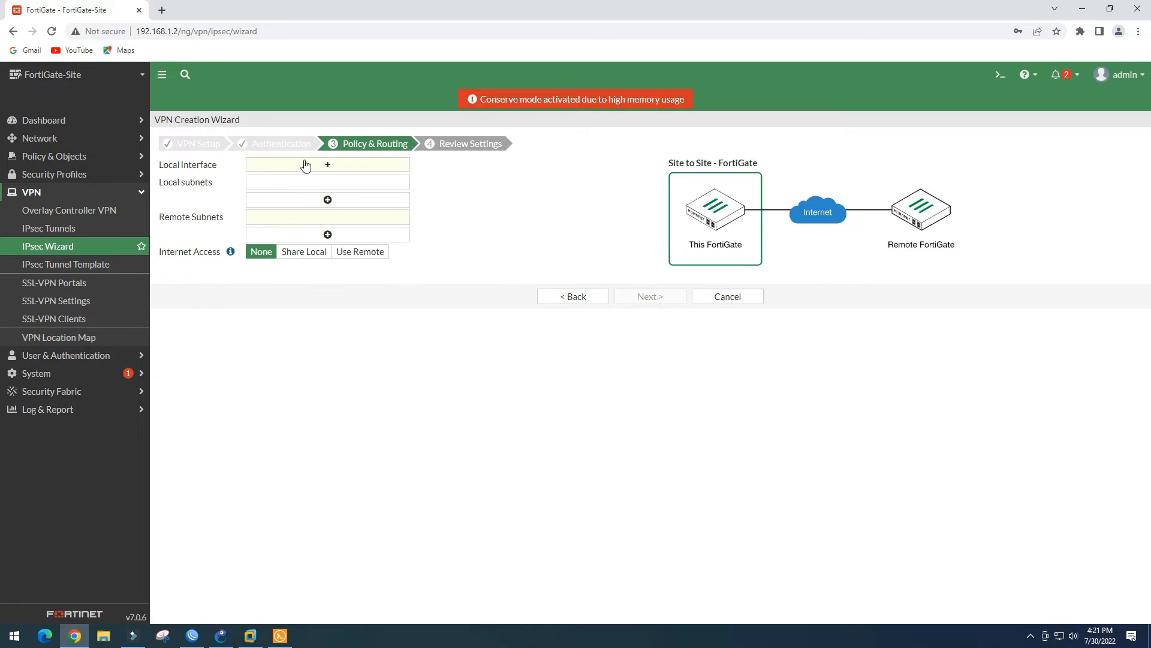
# Set local interface local-lan with local subnets 192.168.40.0/24, 192.168.50.0/24 and 192.168.60.0/24
pyautogui.click(336, 165)
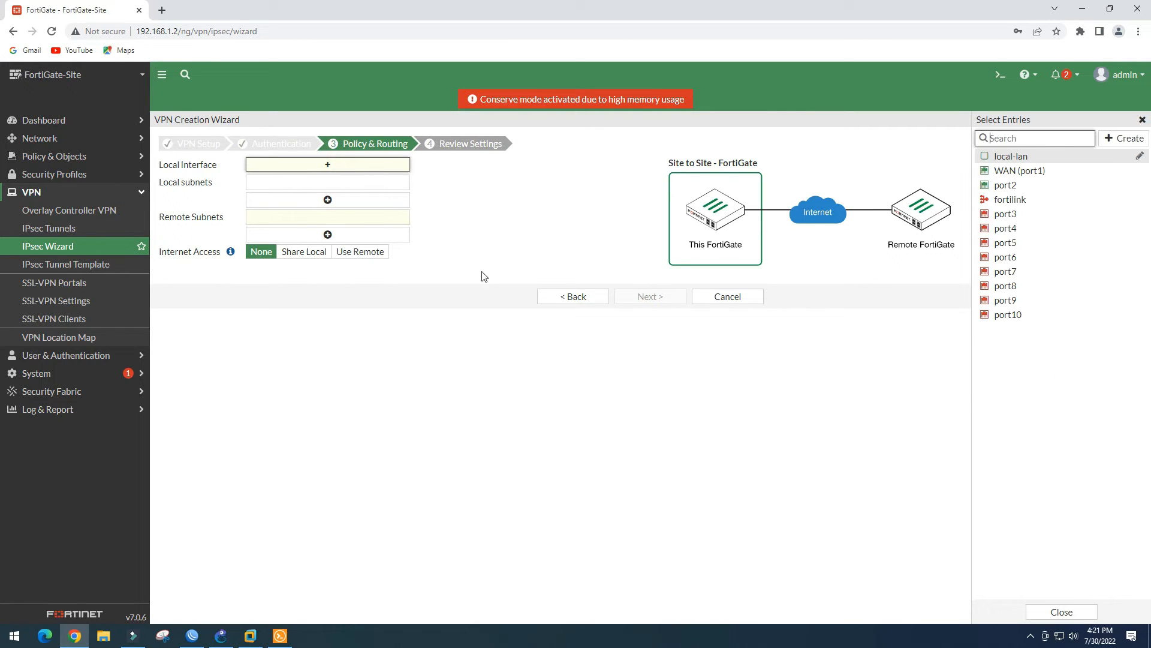
pyautogui.click(1028, 157)
pyautogui.click(552, 198)
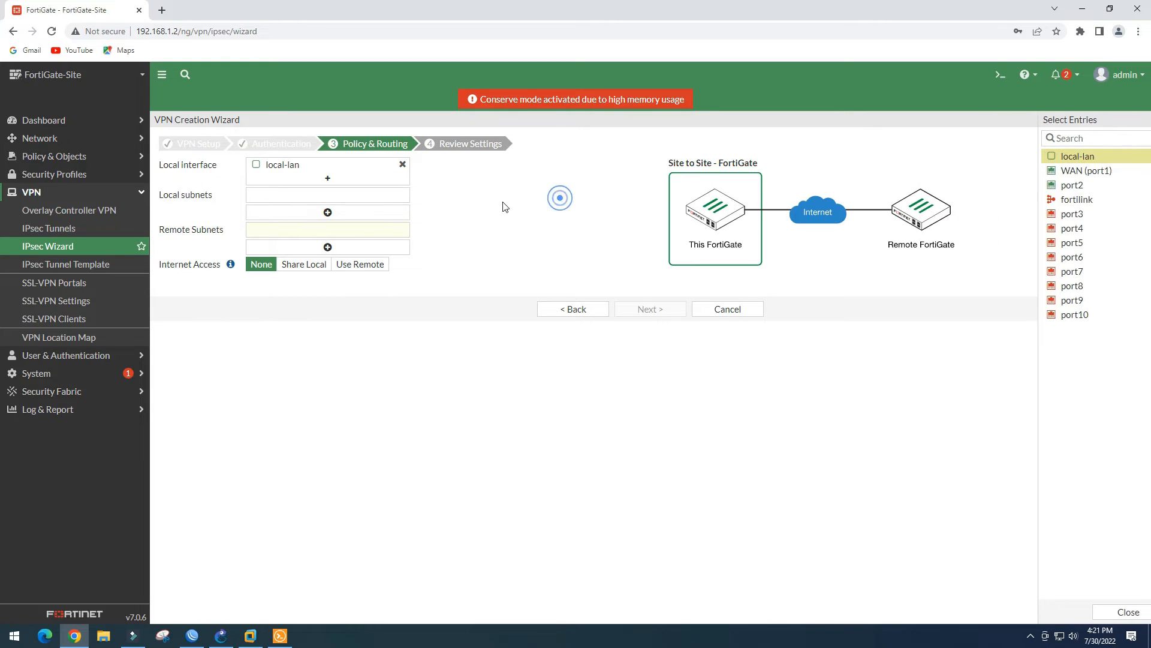
pyautogui.click(318, 192)
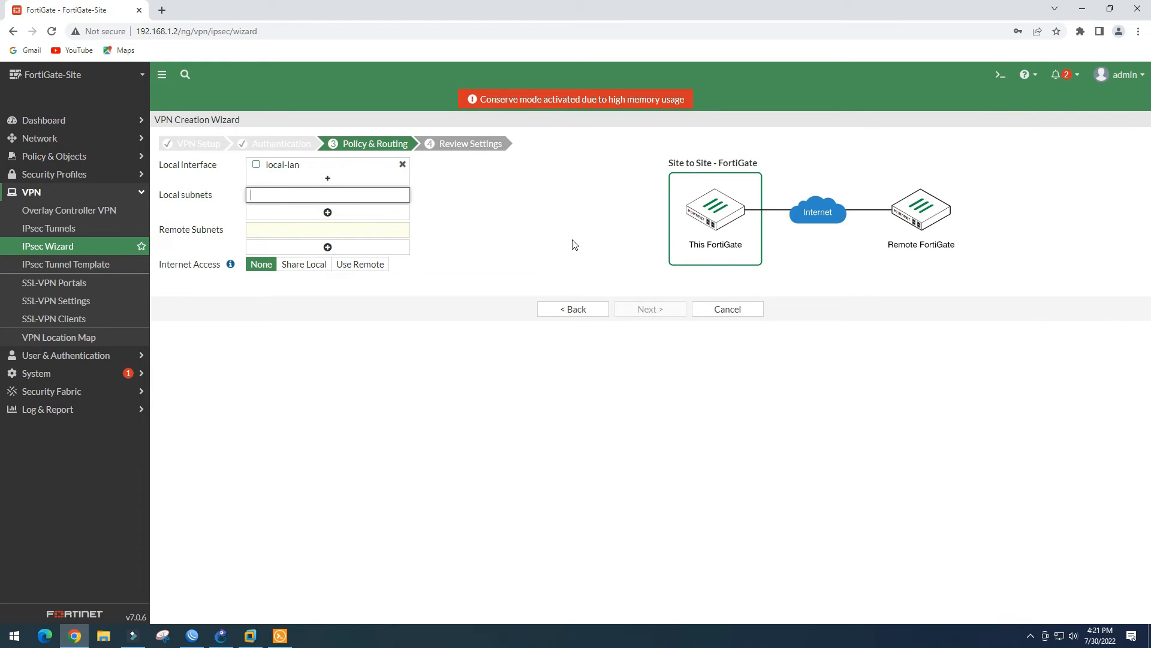
pyautogui.write('192.168.40.')
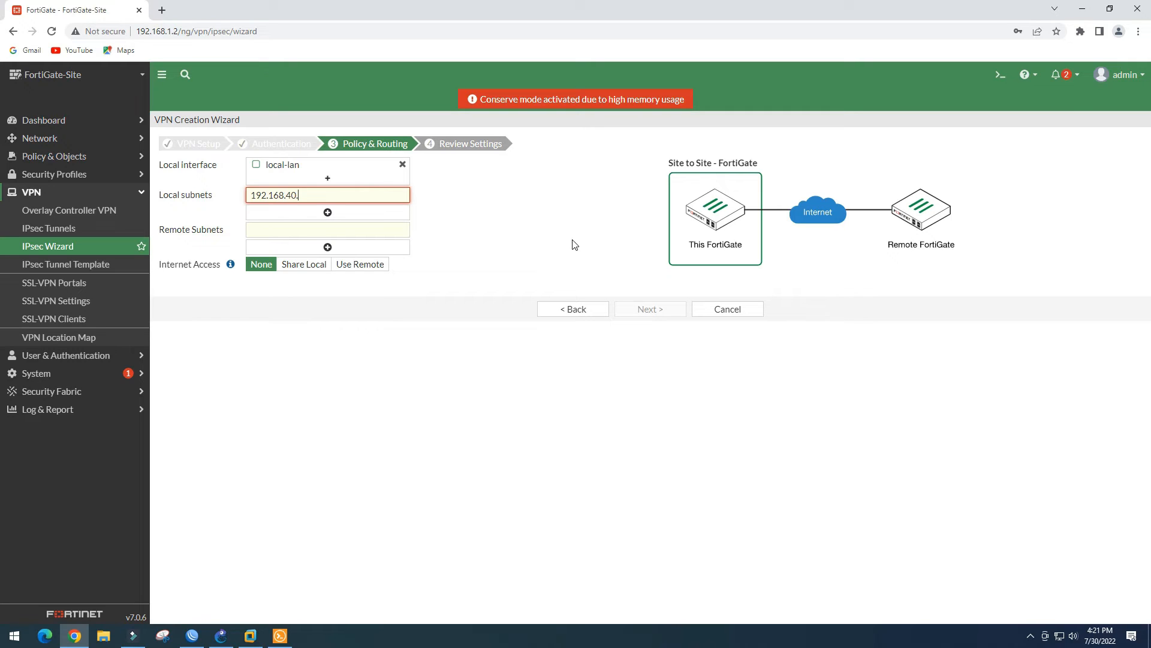
pyautogui.write('0/24')
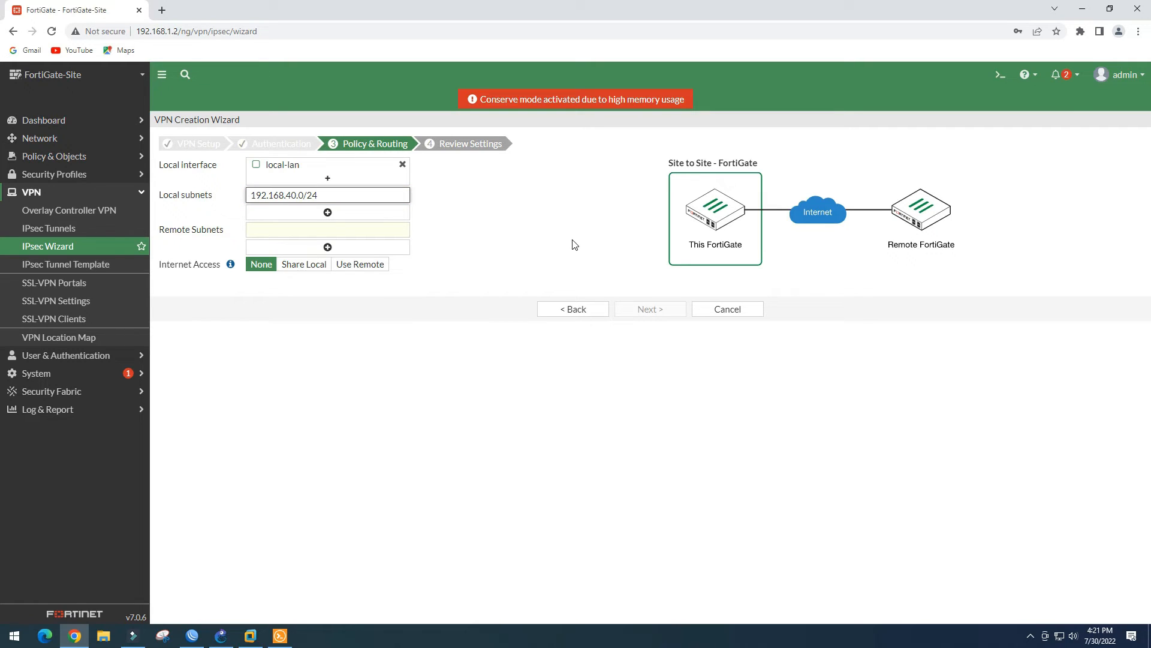
pyautogui.moveTo(328, 195); pyautogui.dragTo(192, 198)
pyautogui.hotkey('ctrl', 'c')
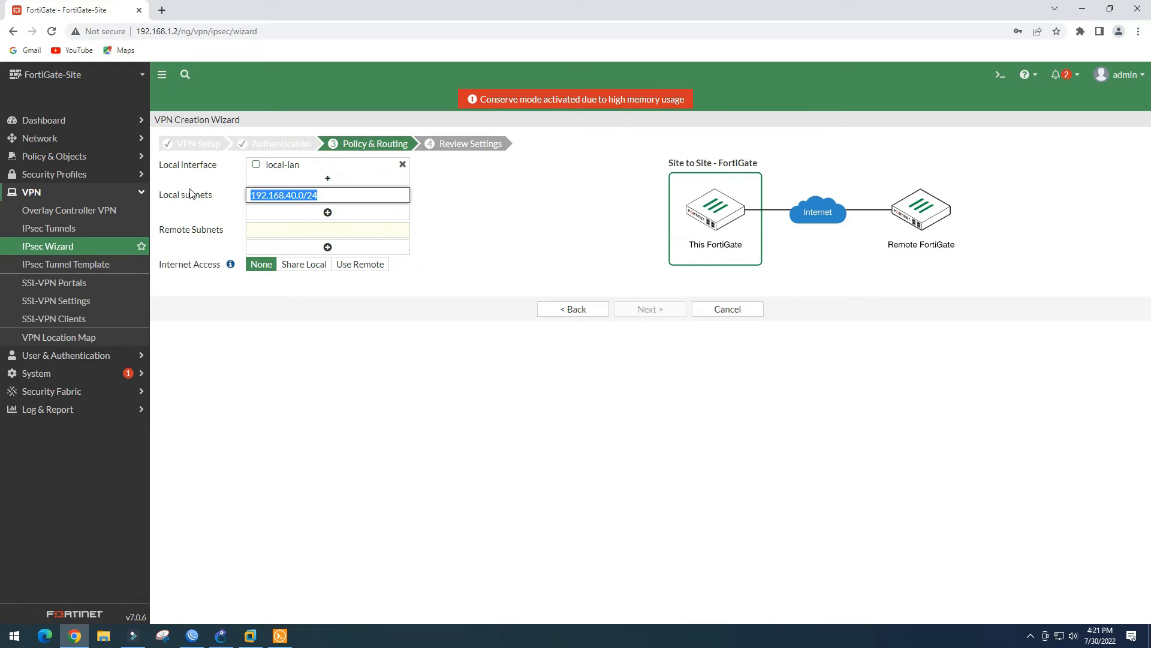
pyautogui.click(328, 212)
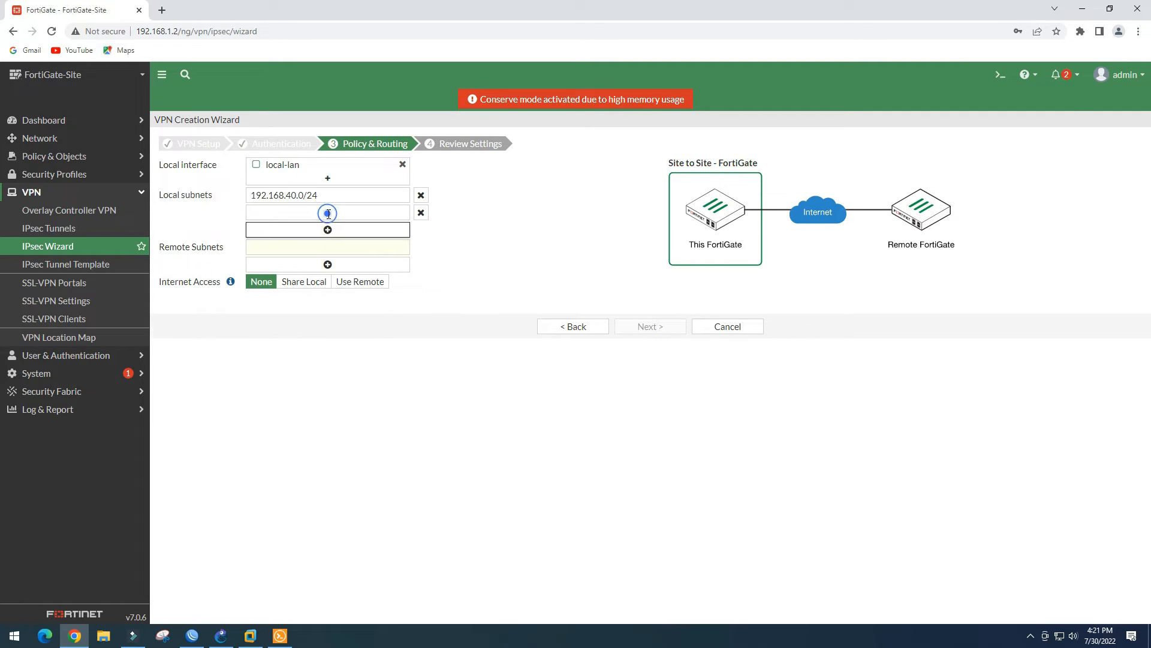
pyautogui.click(304, 210)
pyautogui.hotkey('ctrl', 'v')
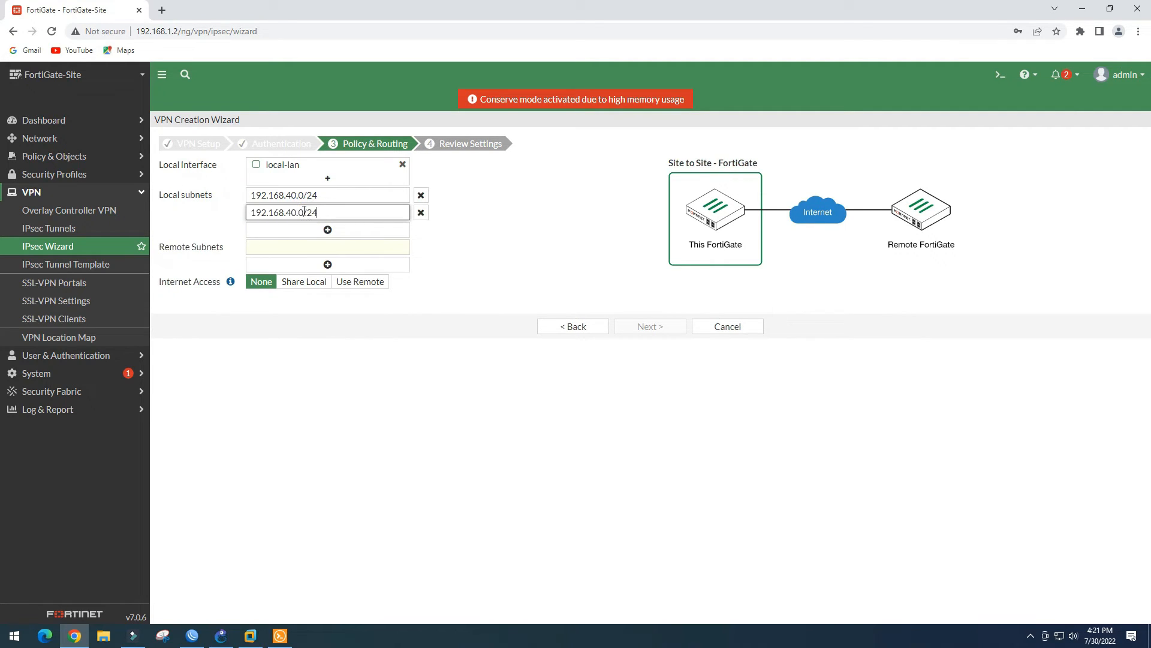
pyautogui.click(328, 228)
pyautogui.click(291, 213)
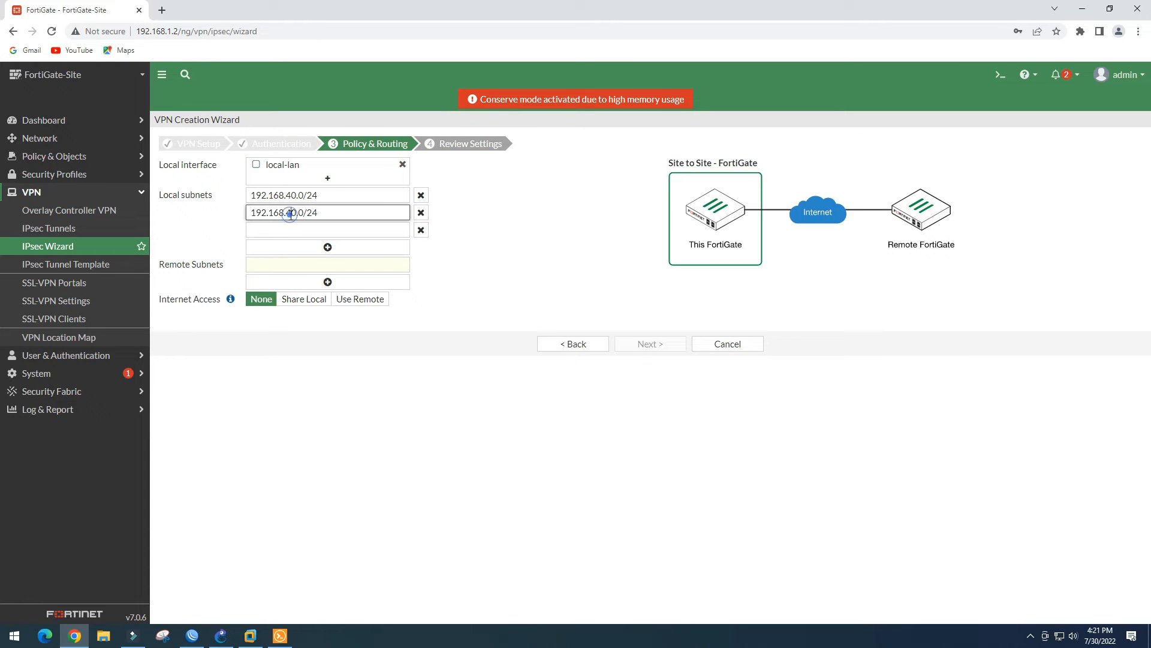
pyautogui.press('BackSpace')
pyautogui.write('5')
pyautogui.click(304, 231)
pyautogui.hotkey('ctrl', 'v')
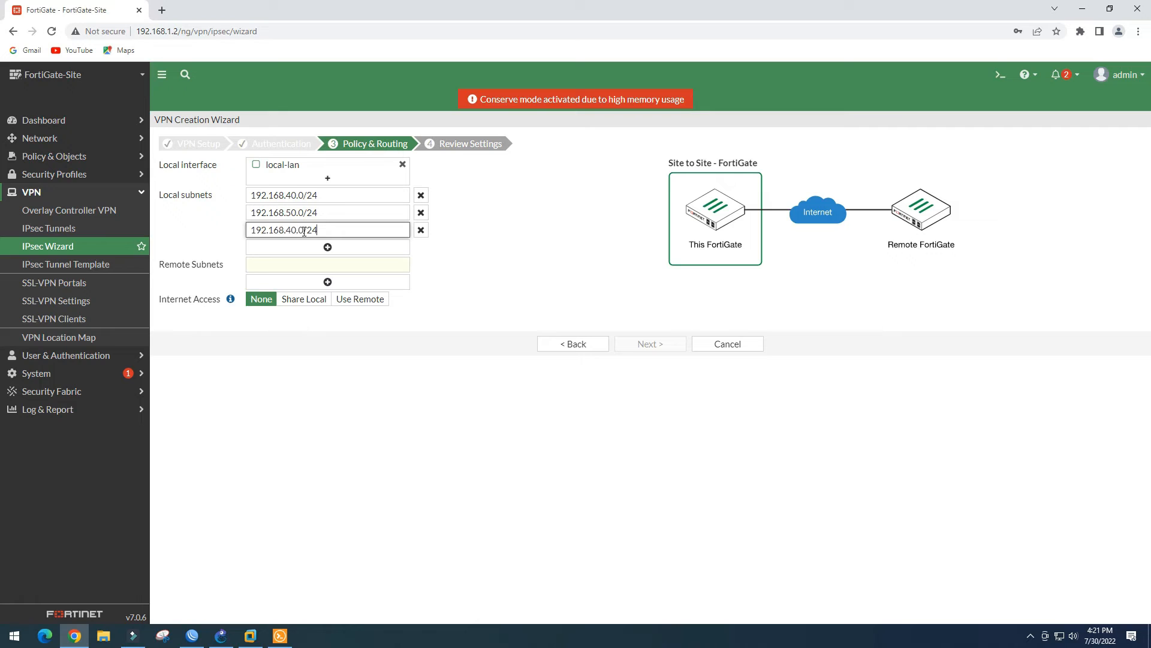
pyautogui.click(291, 230)
pyautogui.press('BackSpace')
pyautogui.write('6')
# Add remote subnets 192.168.10.0/24, 192.168.20.0/24 and 192.168.30.0/24
pyautogui.click(337, 263)
pyautogui.hotkey('ctrl', 'v')
pyautogui.click(291, 265)
pyautogui.press('BackSpace')
pyautogui.write('1')
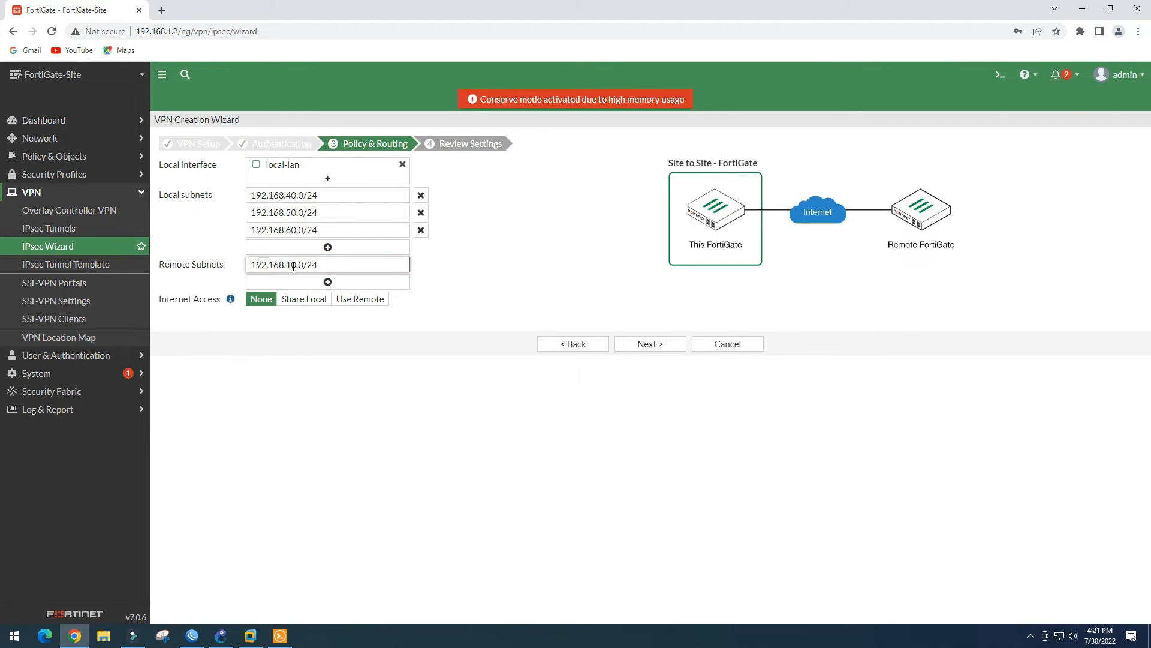
pyautogui.click(344, 288)
pyautogui.click(316, 282)
pyautogui.hotkey('ctrl', 'v')
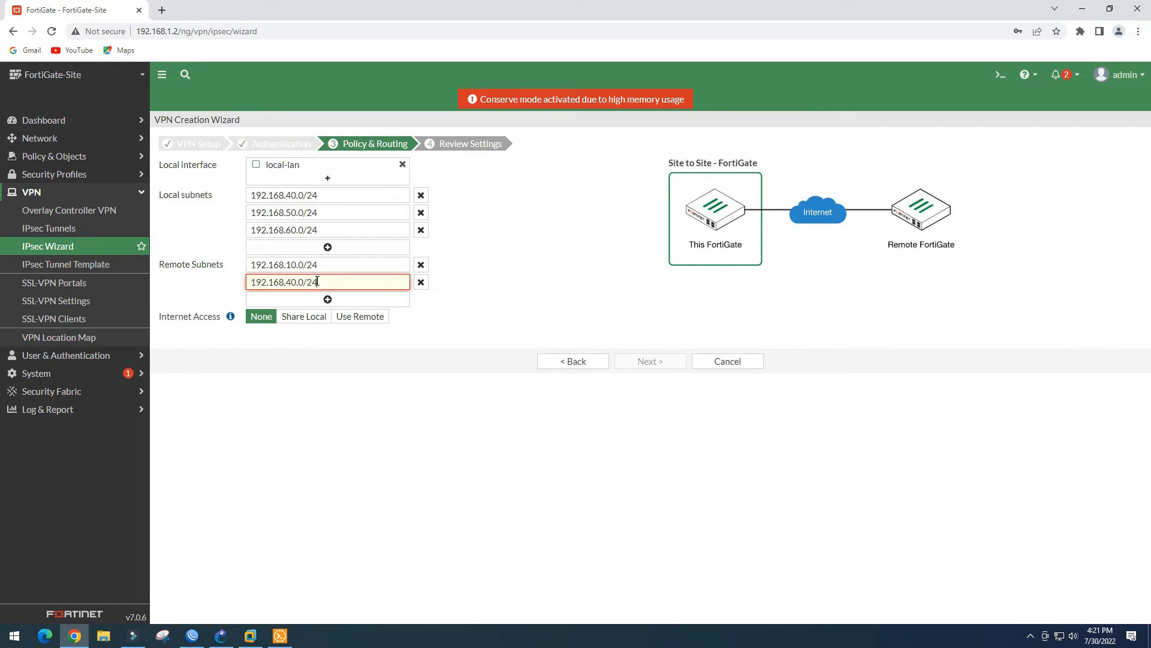
pyautogui.click(291, 282)
pyautogui.press('BackSpace')
pyautogui.write('2')
pyautogui.click(327, 299)
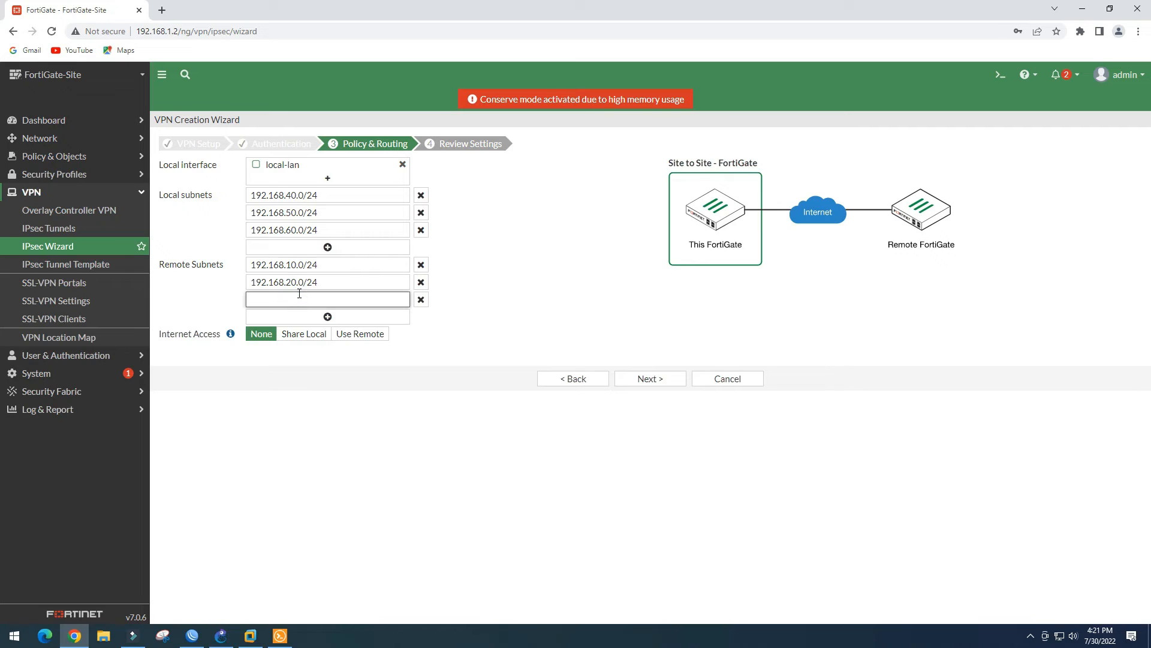
pyautogui.hotkey('ctrl', 'v')
pyautogui.click(292, 299)
pyautogui.press('BackSpace')
pyautogui.write('3')
pyautogui.click(490, 307)
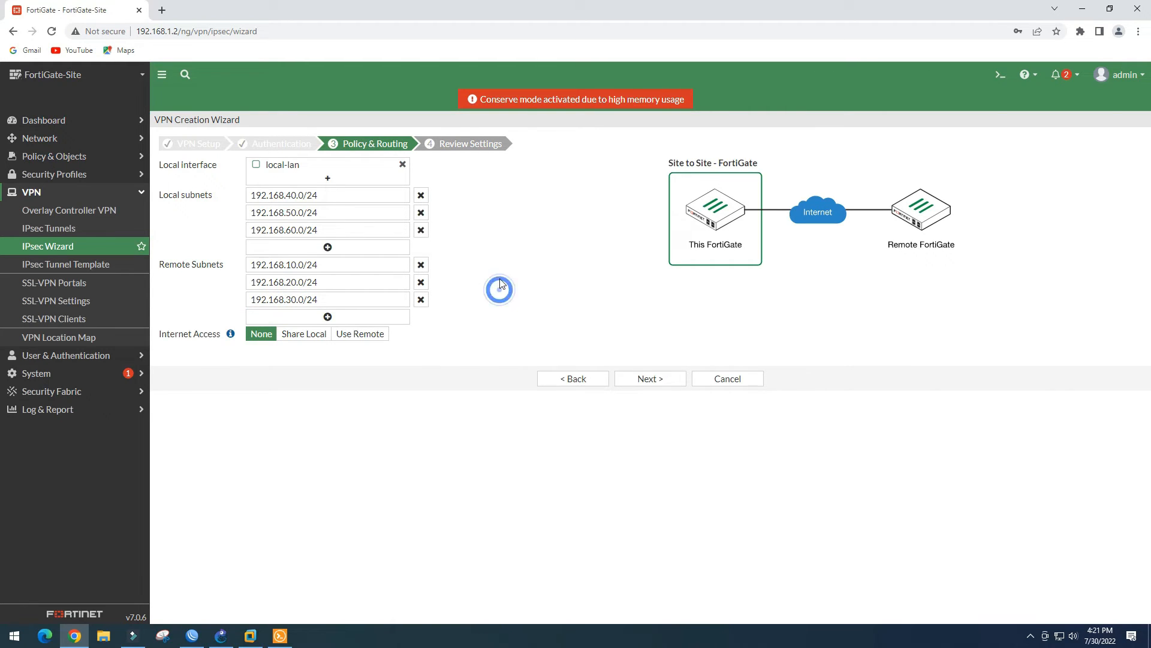
# Create the FG-Mikrotik VPN from the reviewed wizard settings and open it from the tunnel list for editing
pyautogui.click(660, 384)
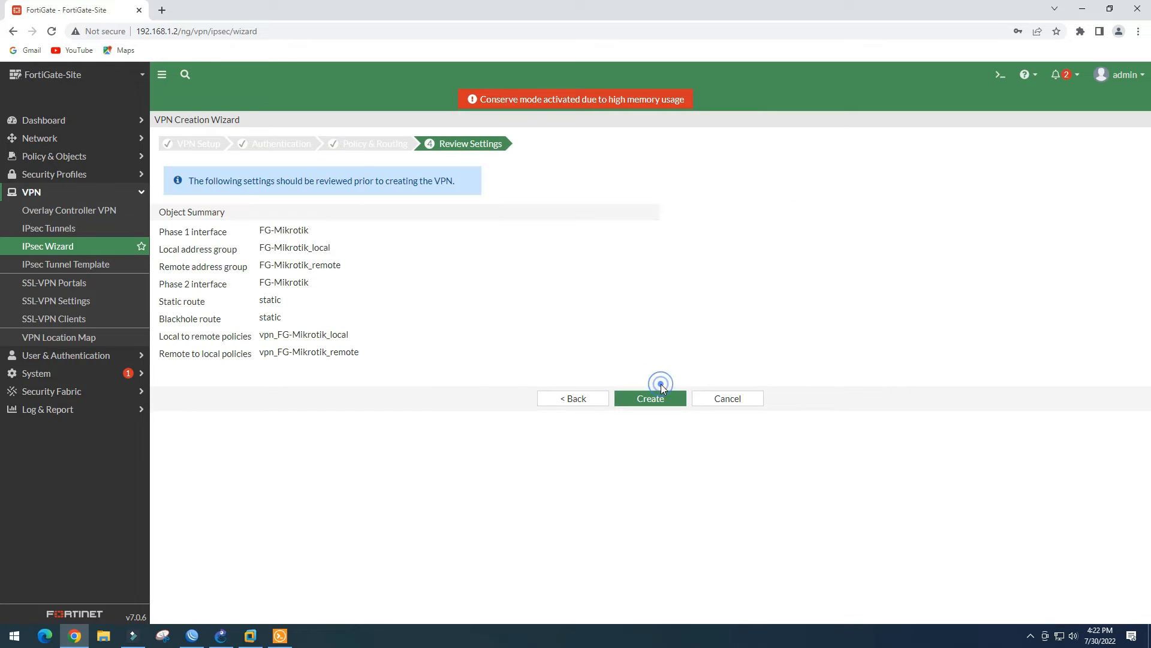
pyautogui.click(654, 400)
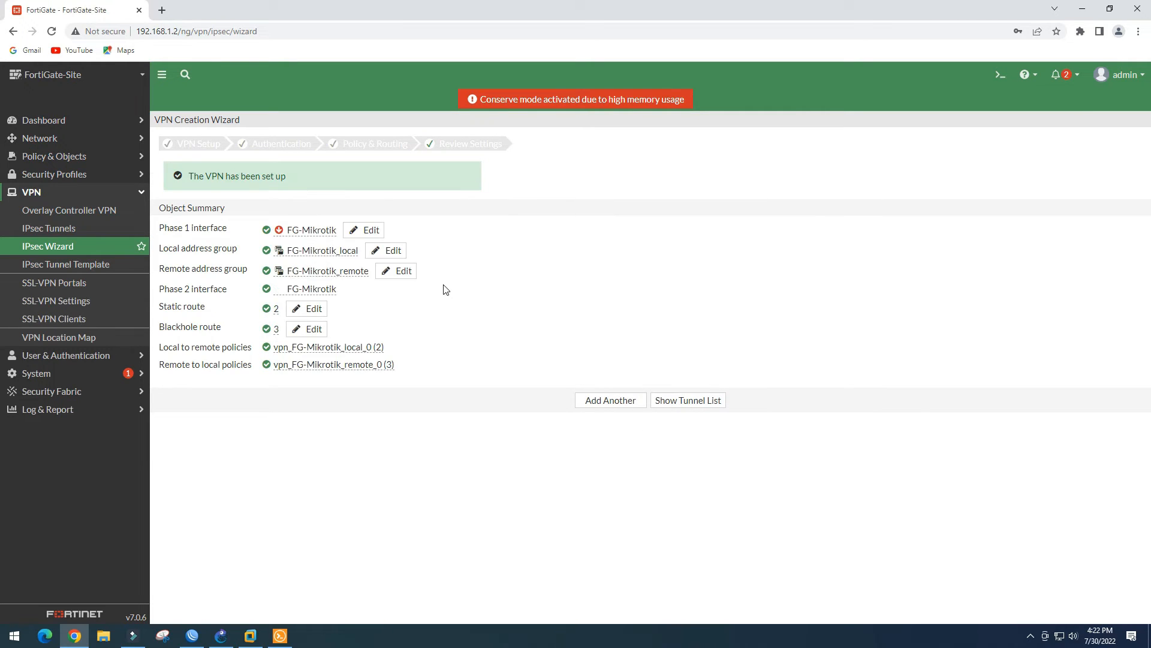
pyautogui.click(684, 400)
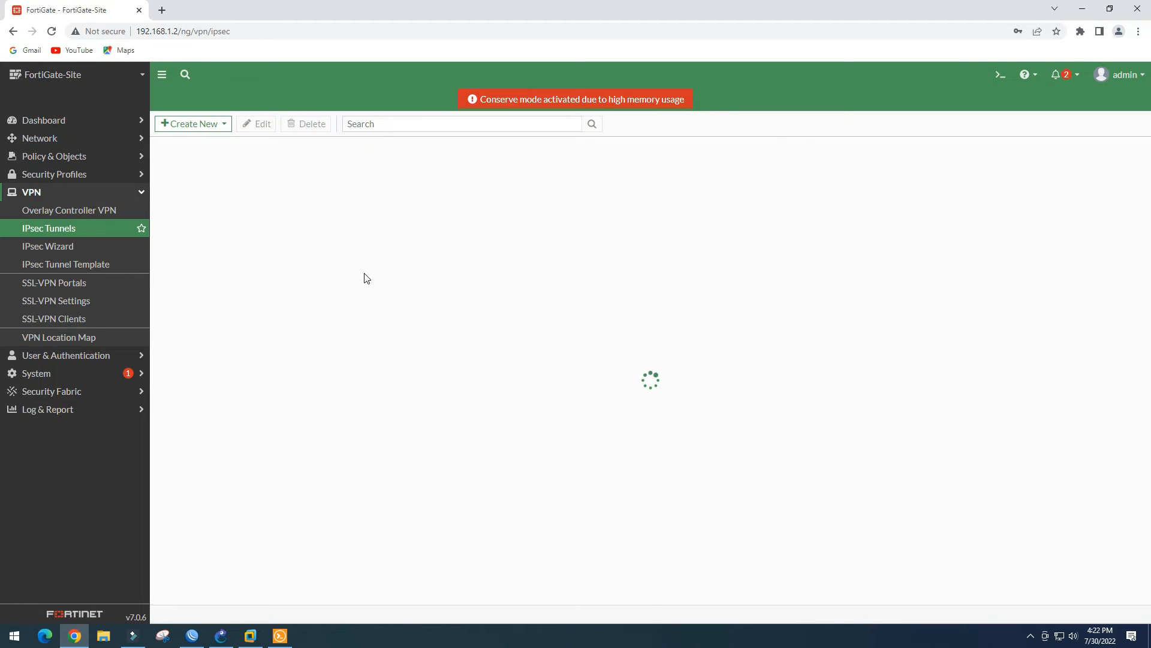
pyautogui.click(257, 193)
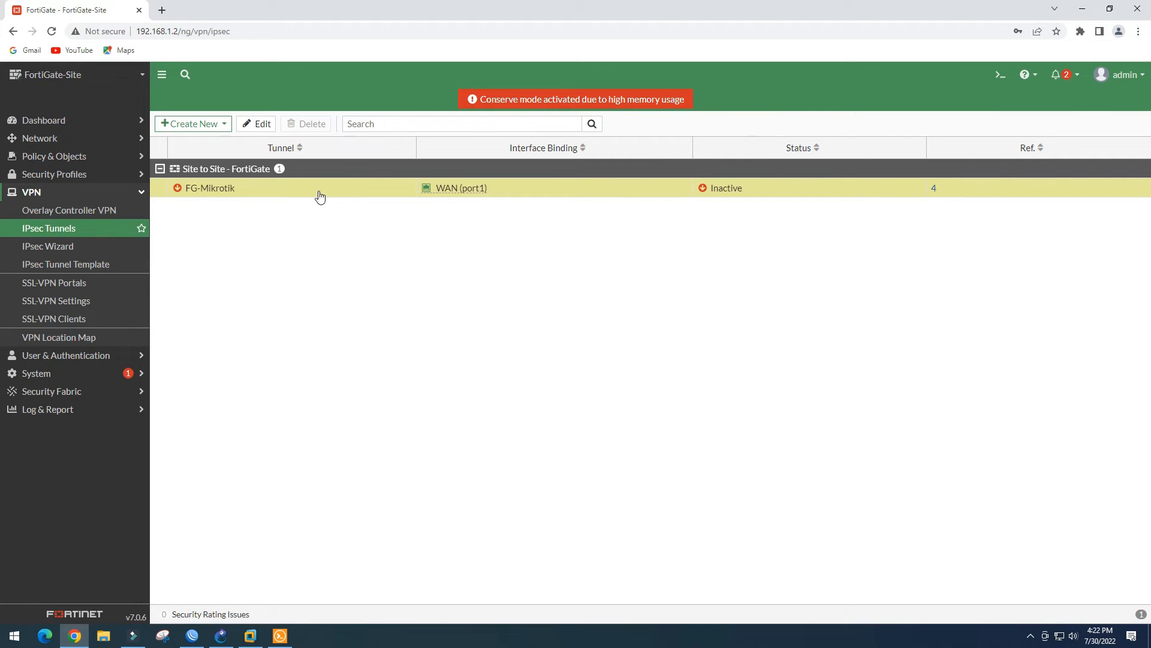
pyautogui.click(262, 126)
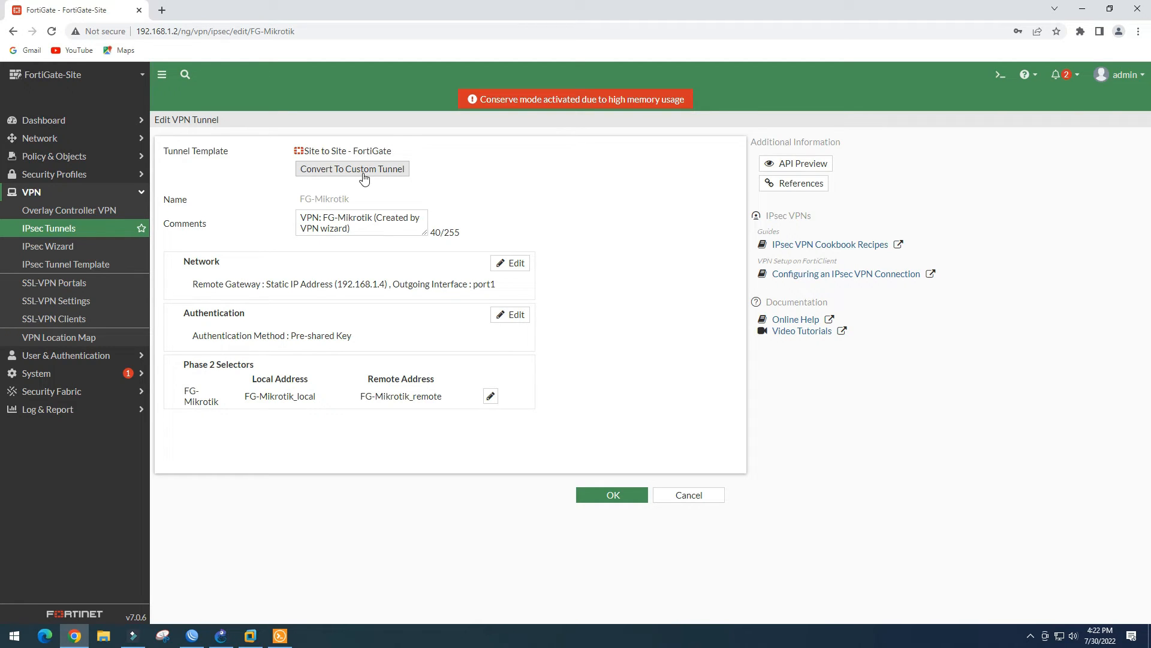
# Convert FG-Mikrotik to a custom tunnel and review its network and Phase 1 proposal settings
pyautogui.click(364, 176)
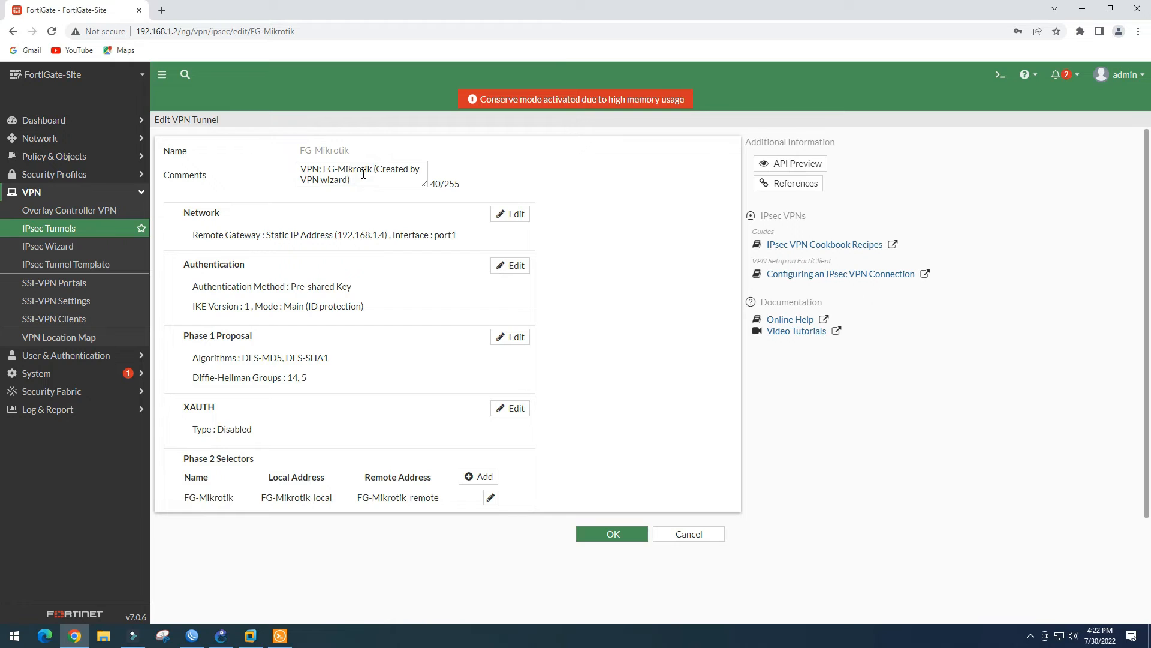
pyautogui.click(512, 214)
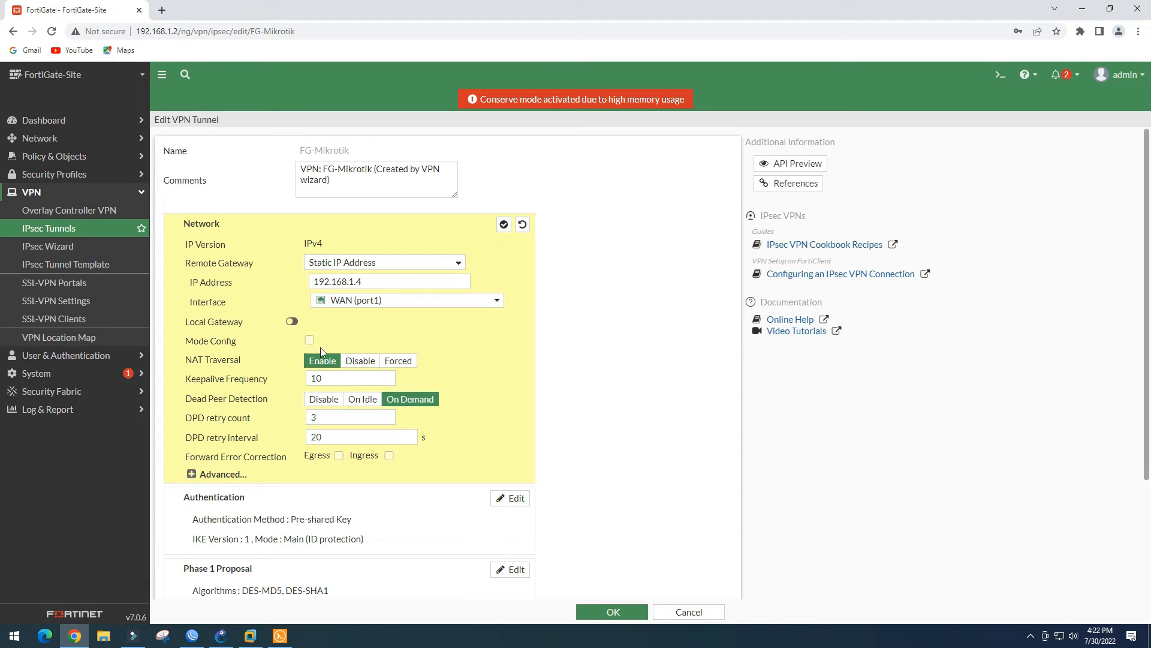
pyautogui.scroll(-2, 273, 420)
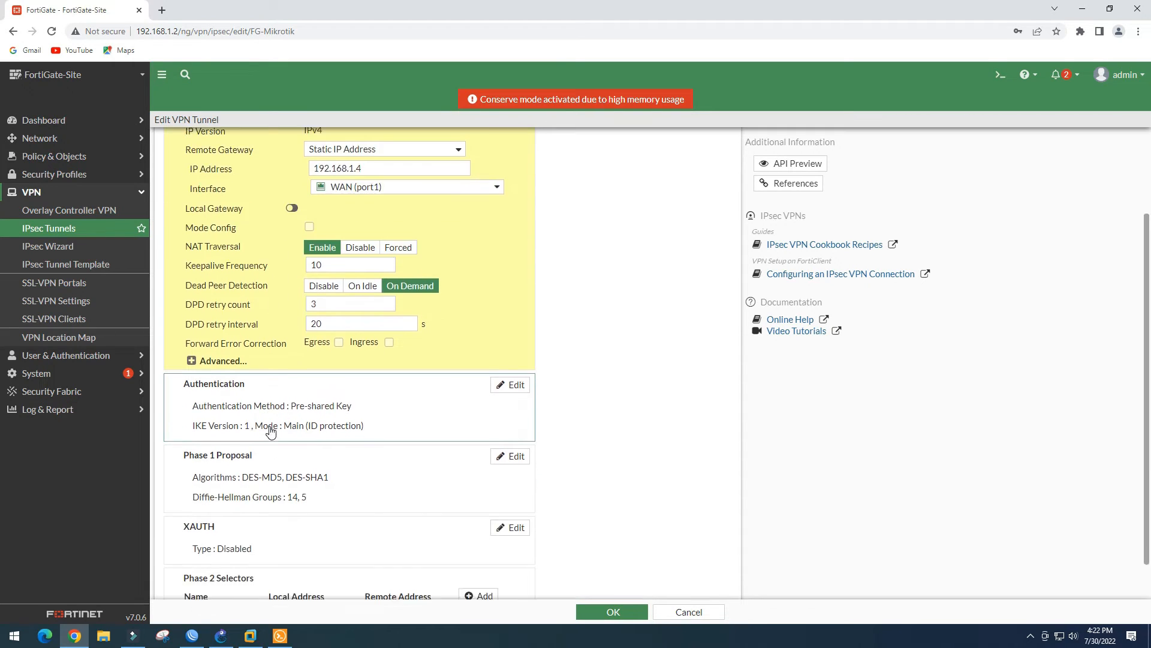
pyautogui.click(219, 358)
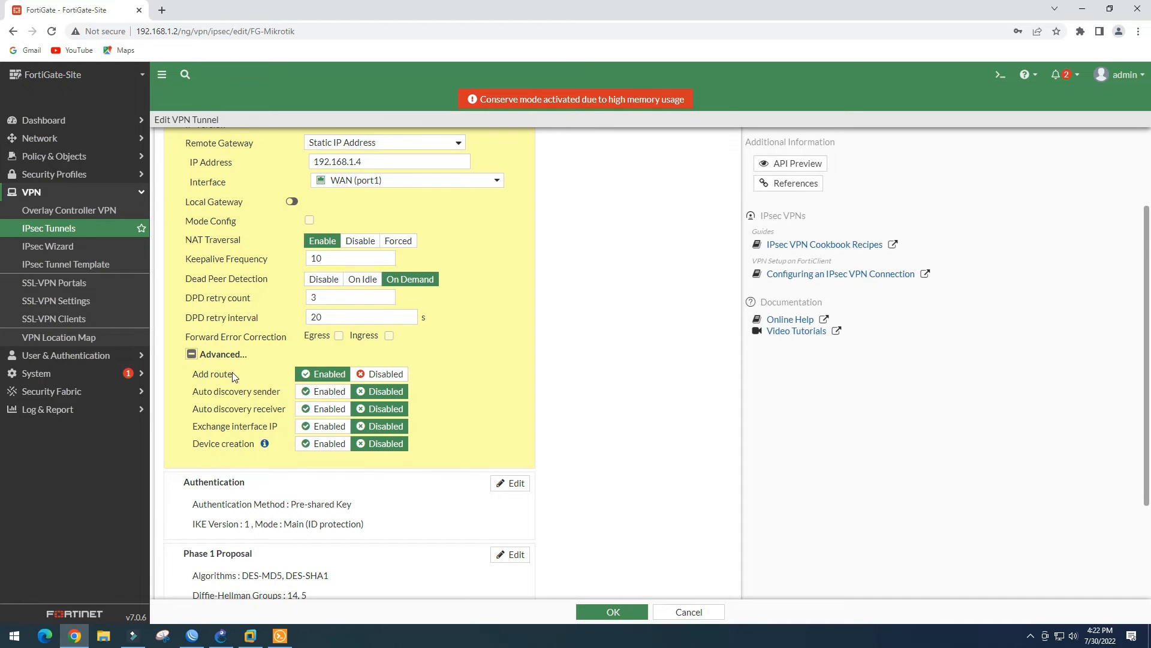
pyautogui.scroll(-1, 233, 374)
pyautogui.scroll(2, 233, 376)
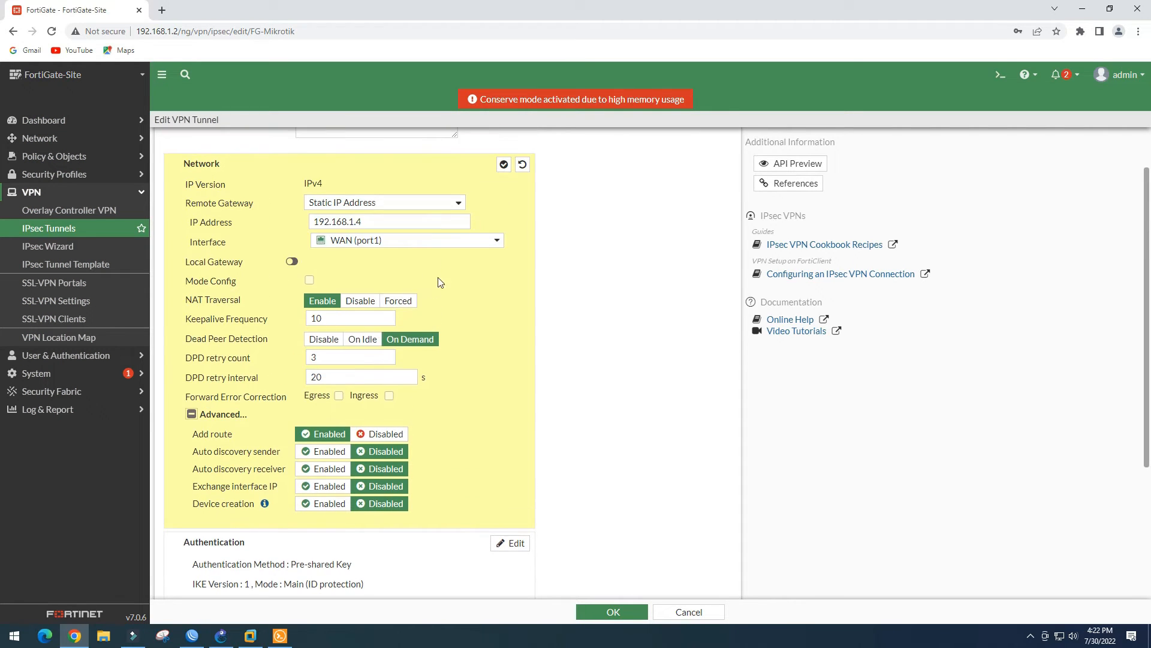
pyautogui.click(504, 165)
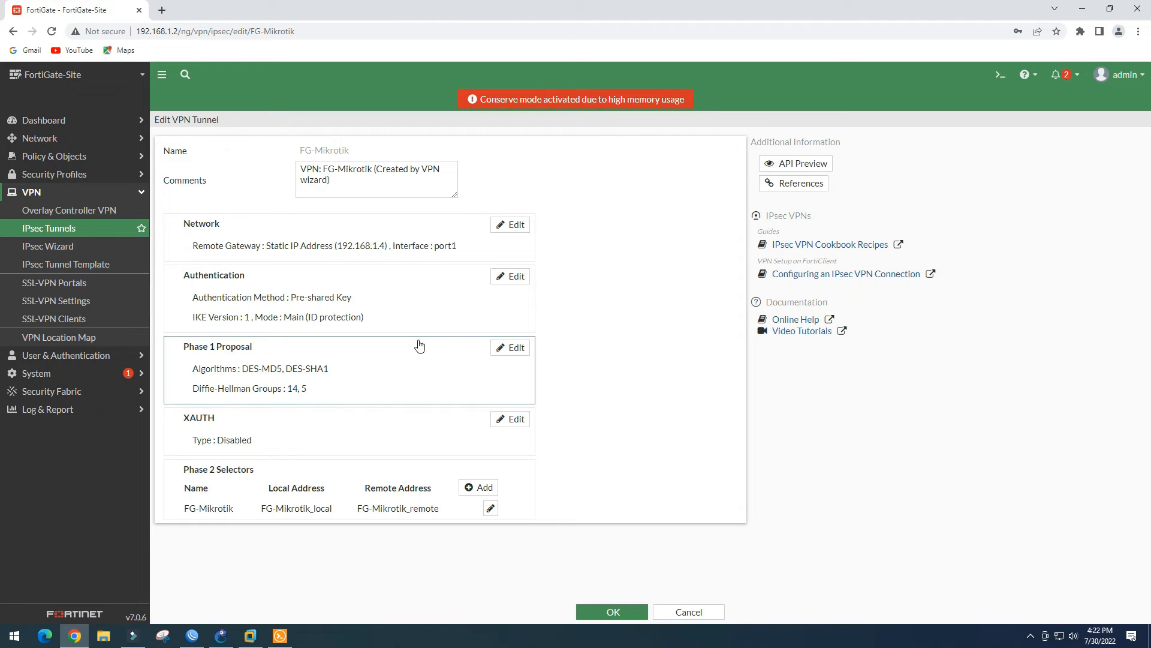
pyautogui.click(511, 347)
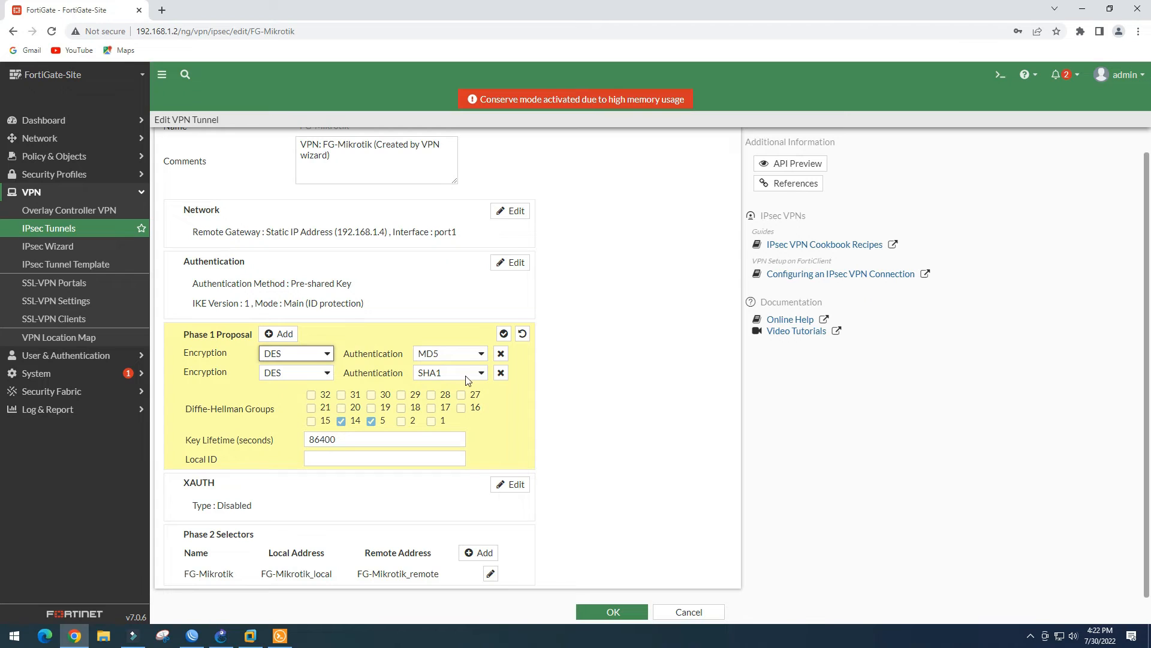
pyautogui.click(504, 334)
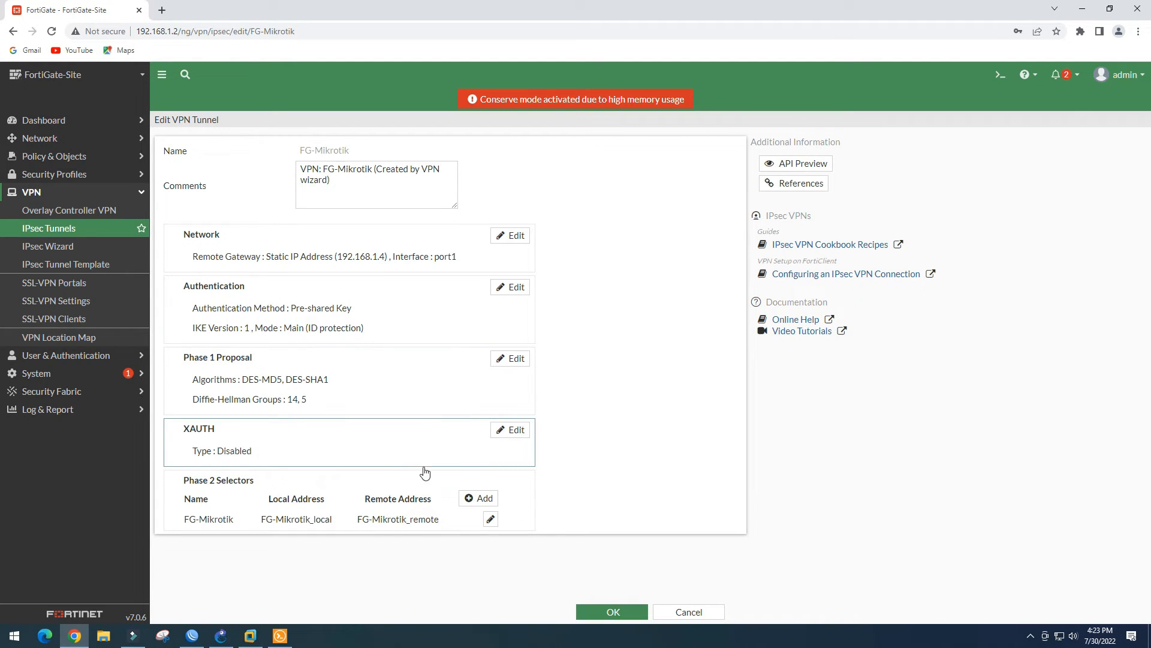
# Enable Auto-negotiate in the Phase 2 selector's advanced settings and save the tunnel
pyautogui.click(490, 520)
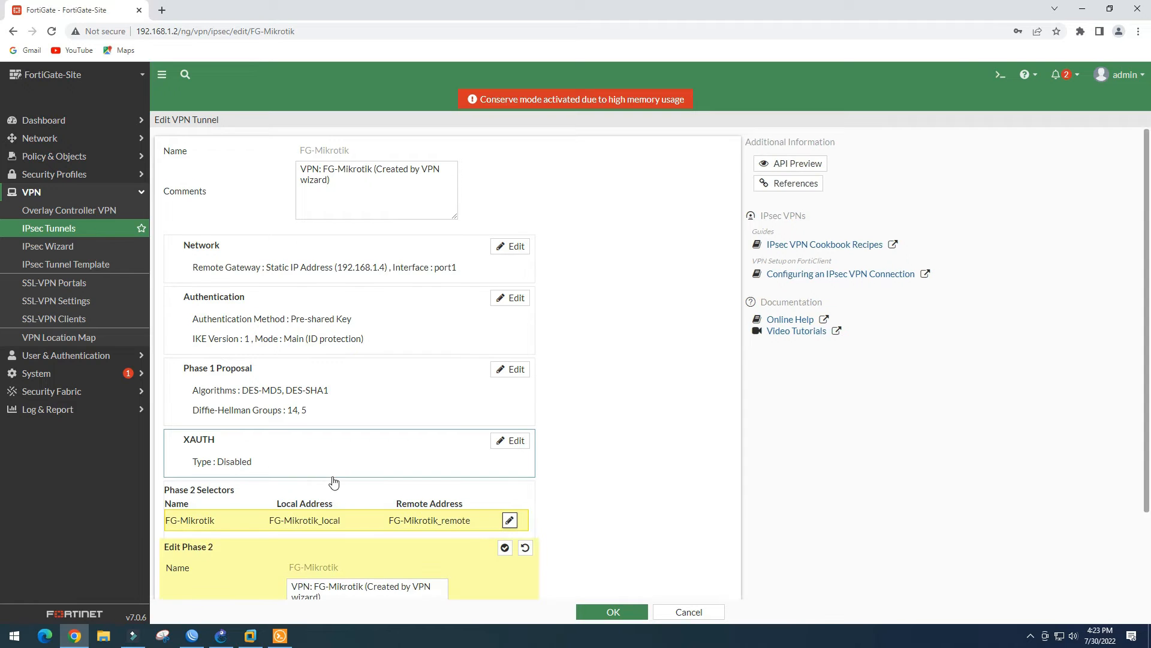
pyautogui.click(196, 577)
pyautogui.scroll(-5, 249, 489)
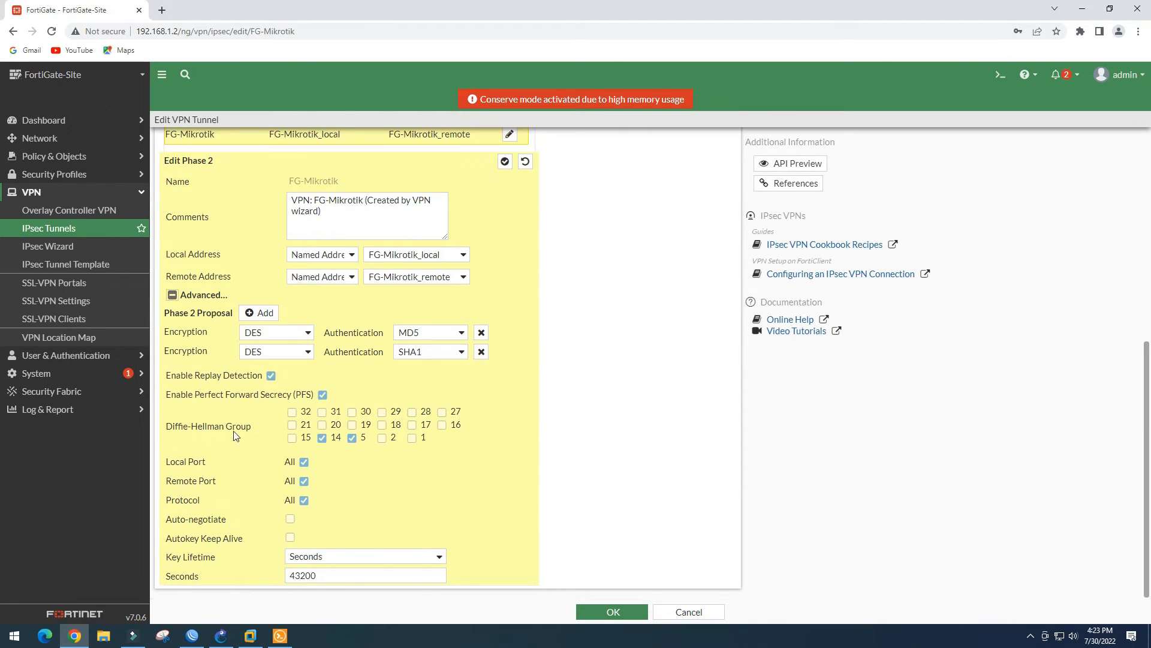
pyautogui.click(291, 522)
pyautogui.click(615, 612)
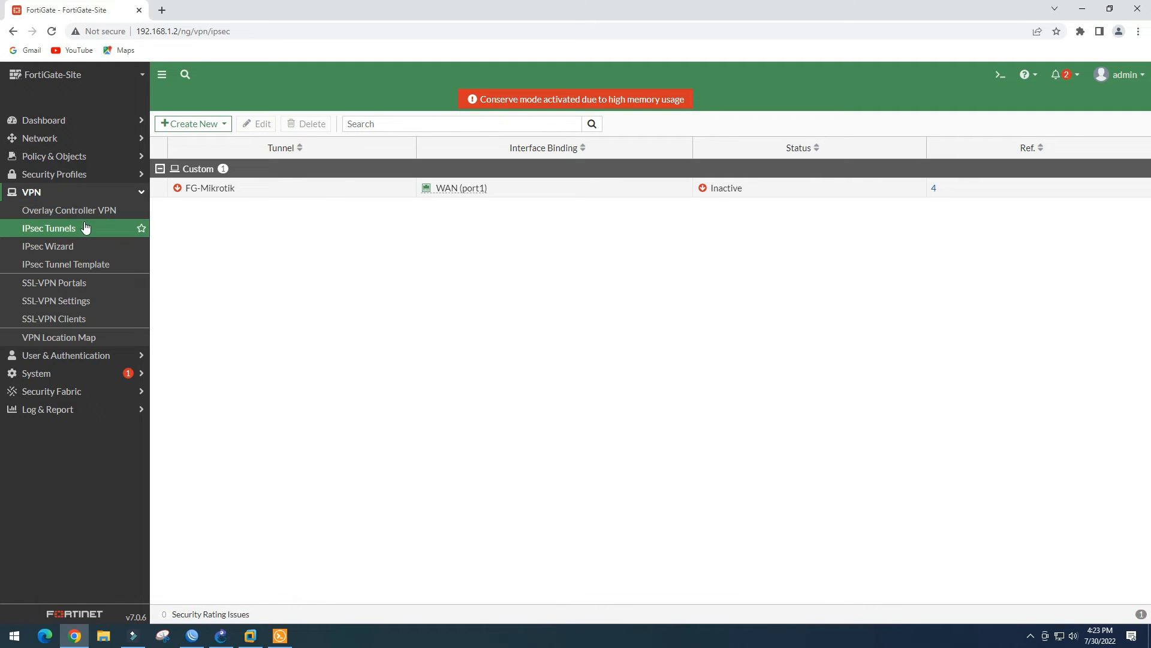
pyautogui.click(53, 144)
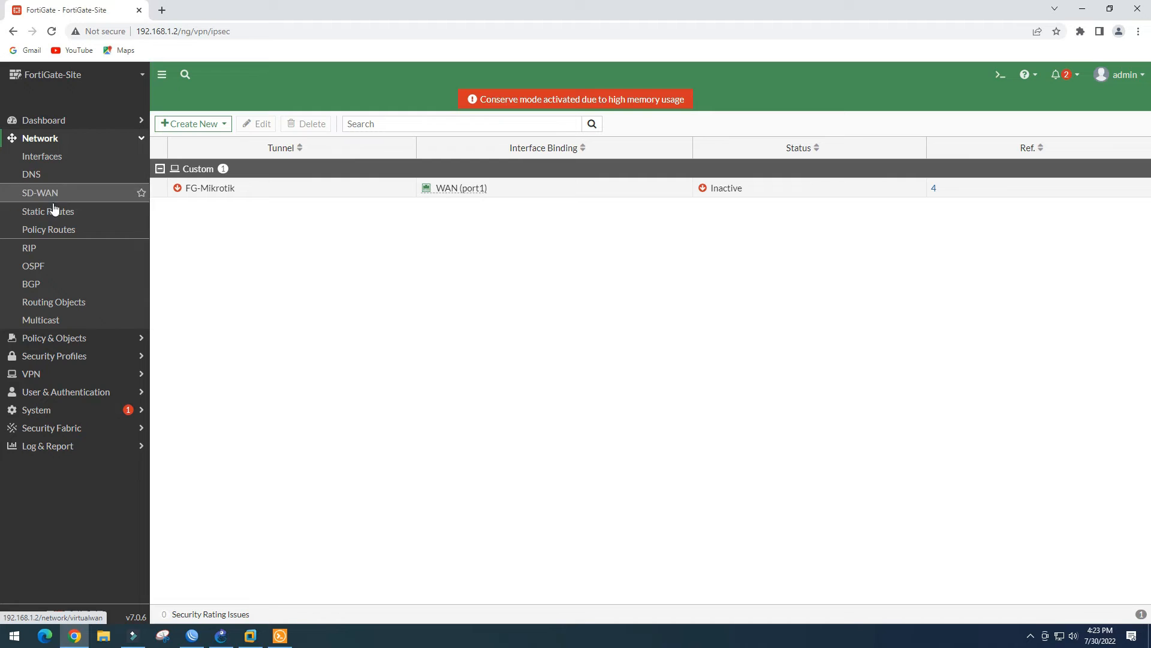
pyautogui.click(58, 212)
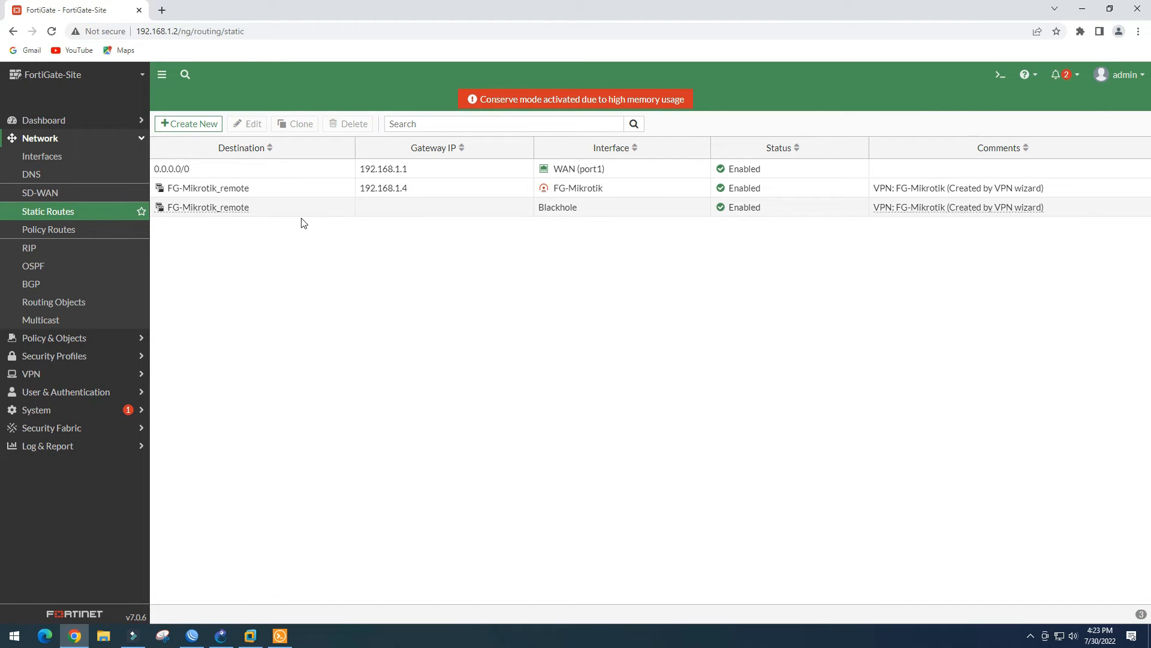
pyautogui.click(72, 337)
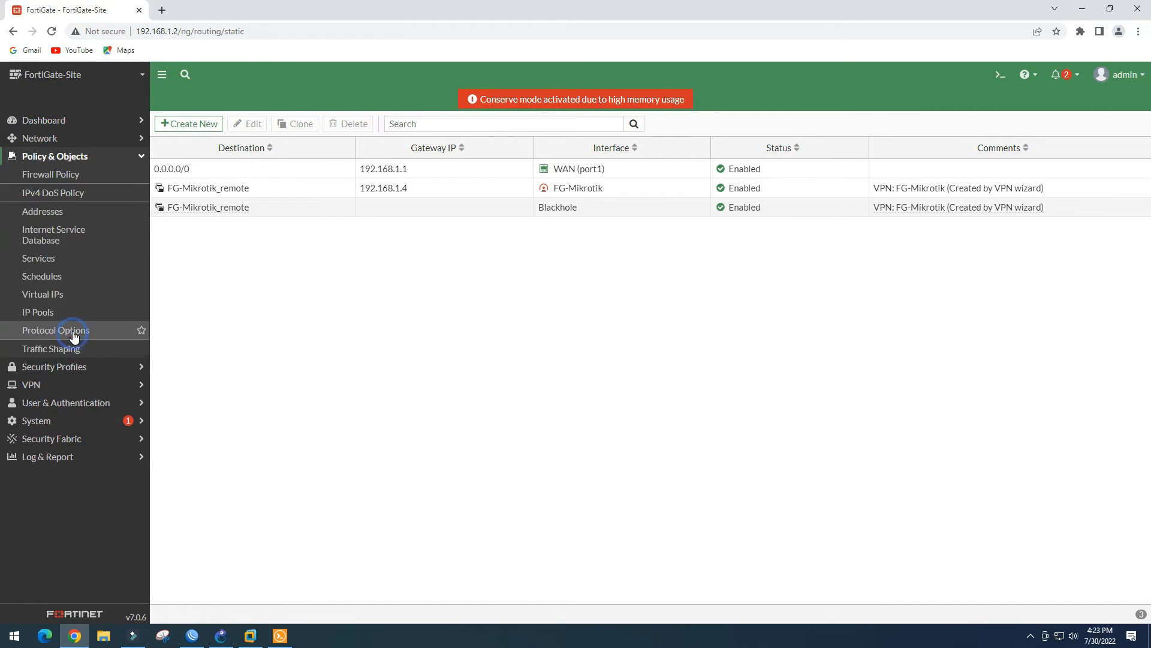
pyautogui.click(64, 178)
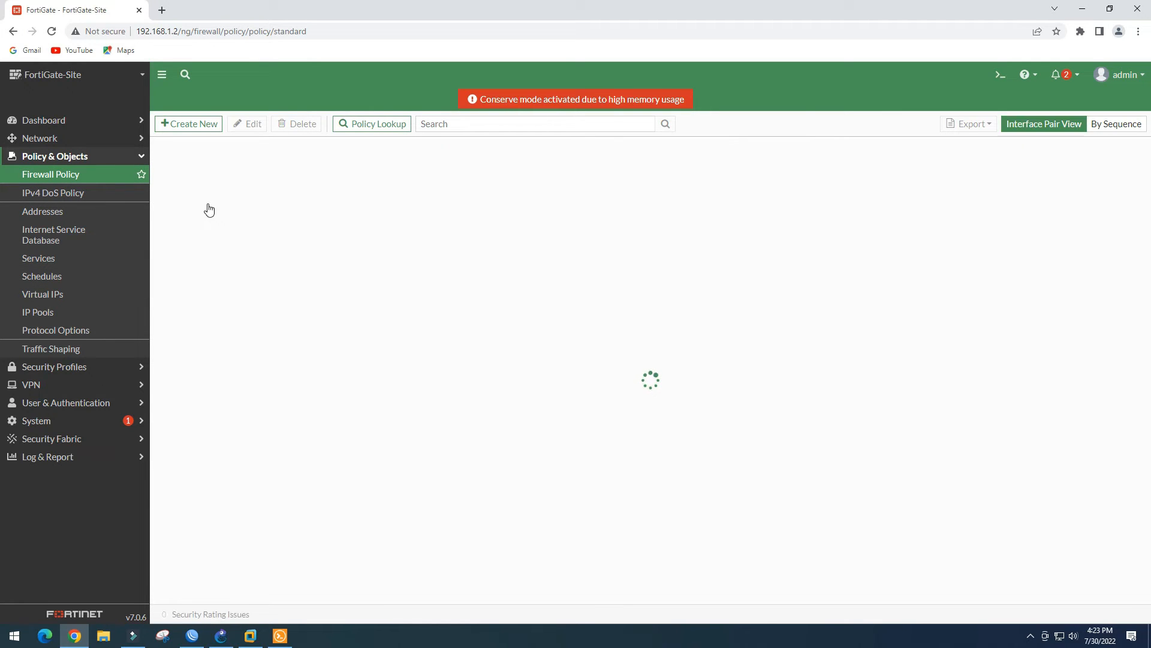
pyautogui.click(159, 168)
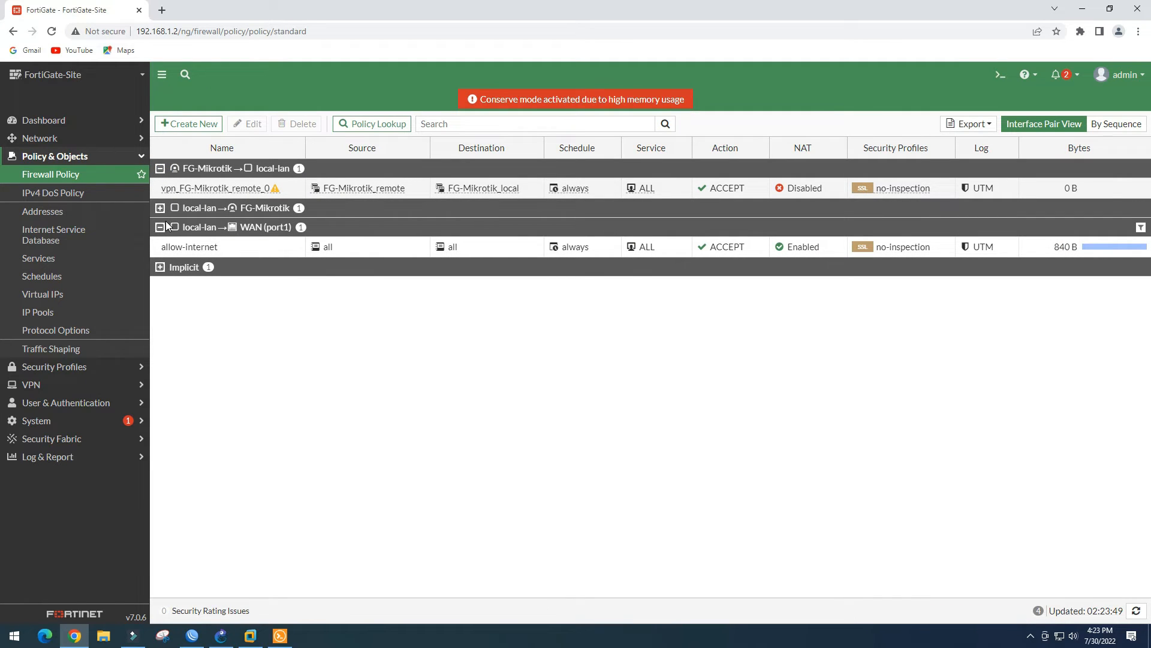
pyautogui.click(160, 208)
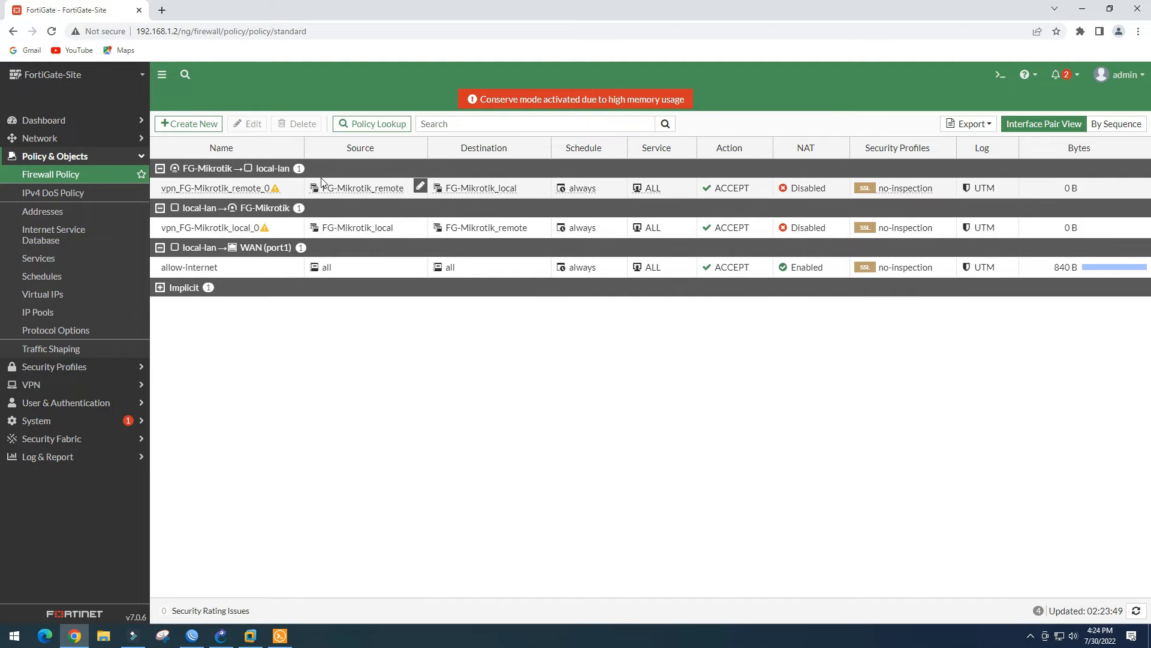
pyautogui.click(66, 211)
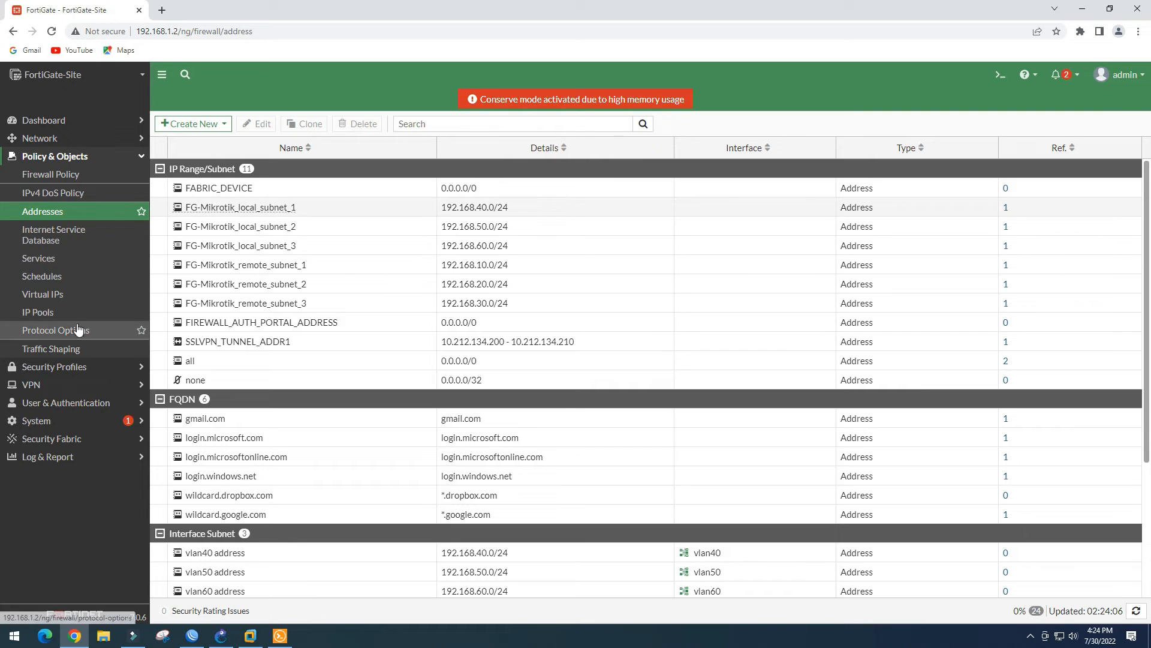
pyautogui.click(58, 386)
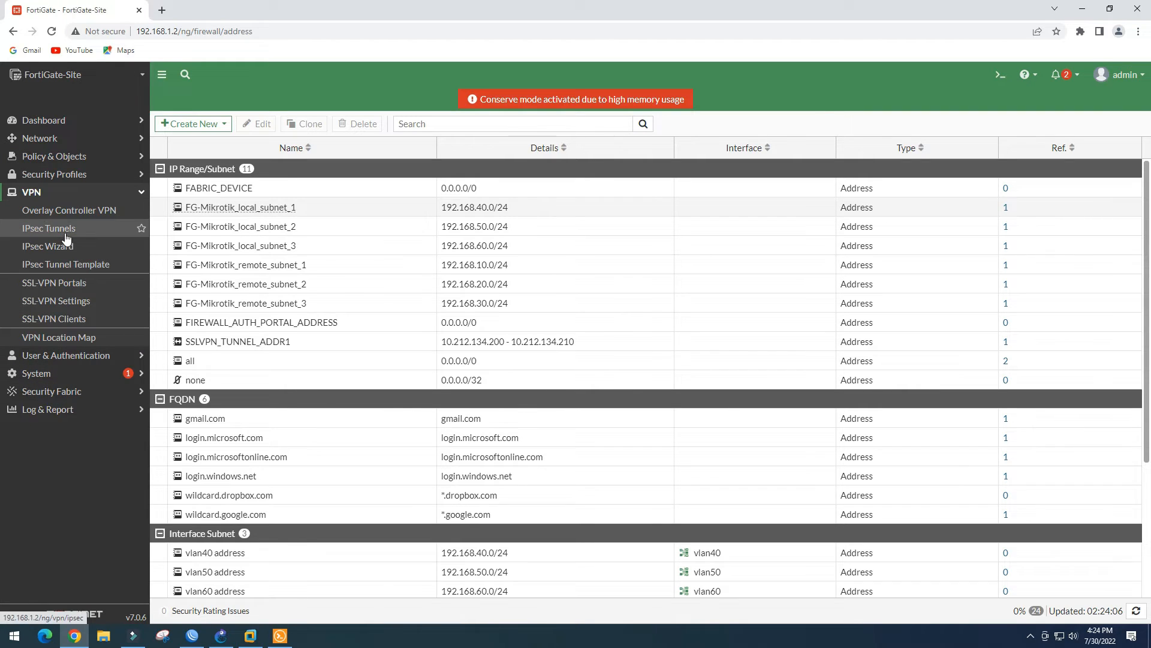
pyautogui.click(69, 229)
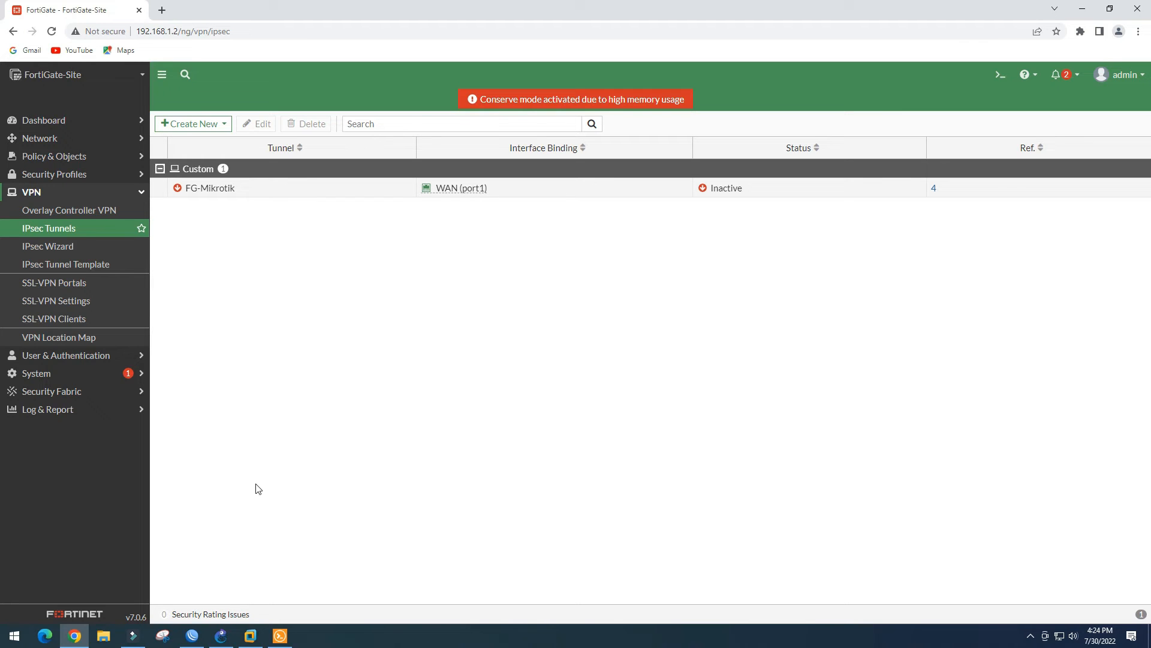
pyautogui.click(221, 636)
# In WinBox, close the Firewall NAT window and open the IP > IPsec window
pyautogui.click(192, 636)
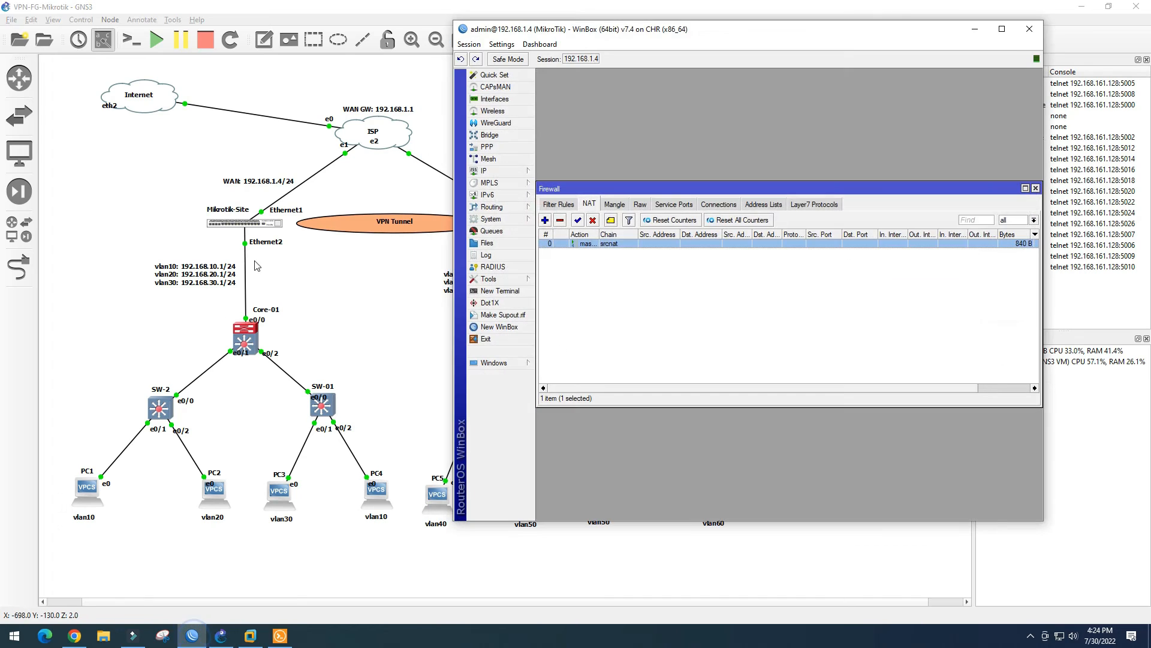
pyautogui.moveTo(778, 24); pyautogui.dragTo(836, 31)
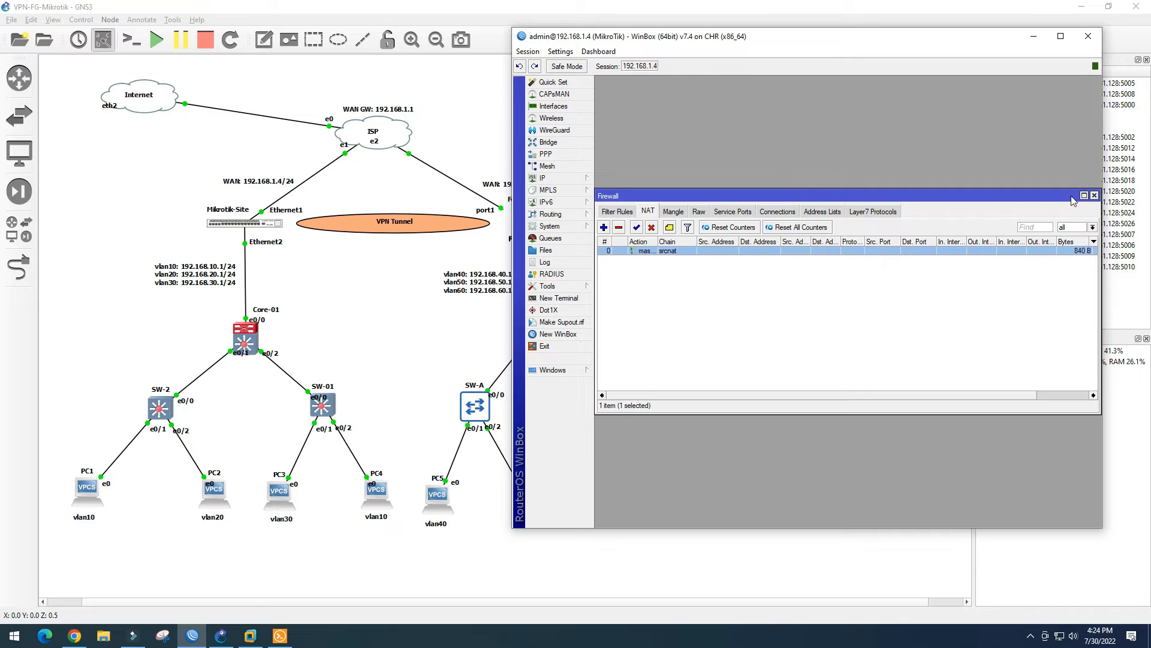
pyautogui.click(1094, 195)
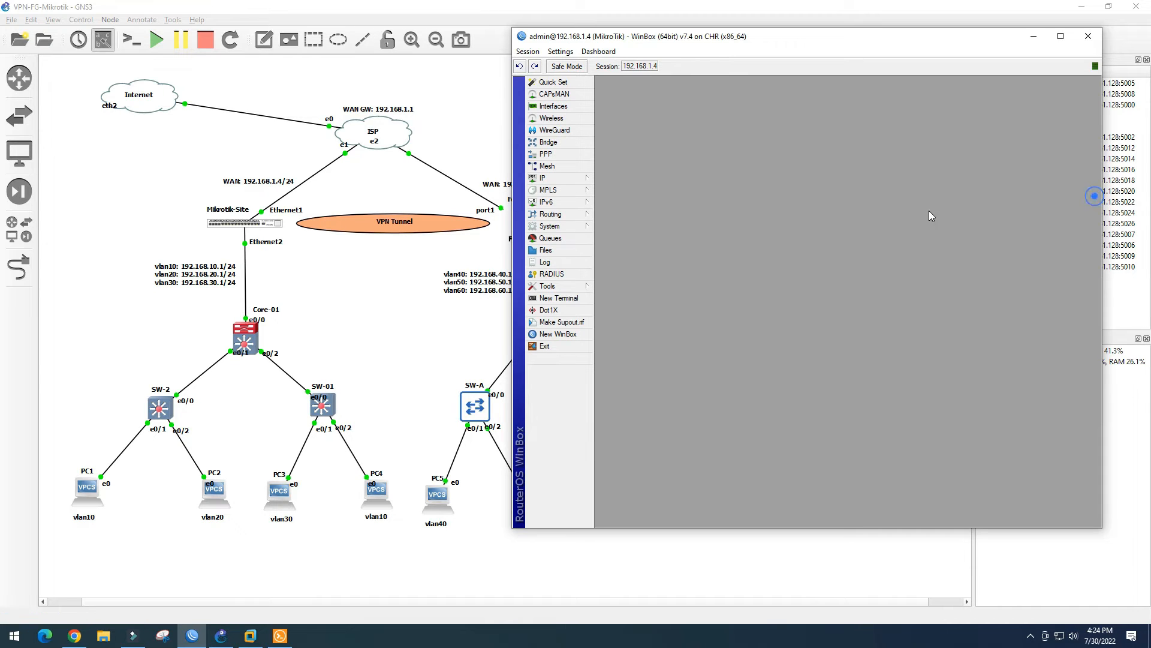
pyautogui.click(577, 178)
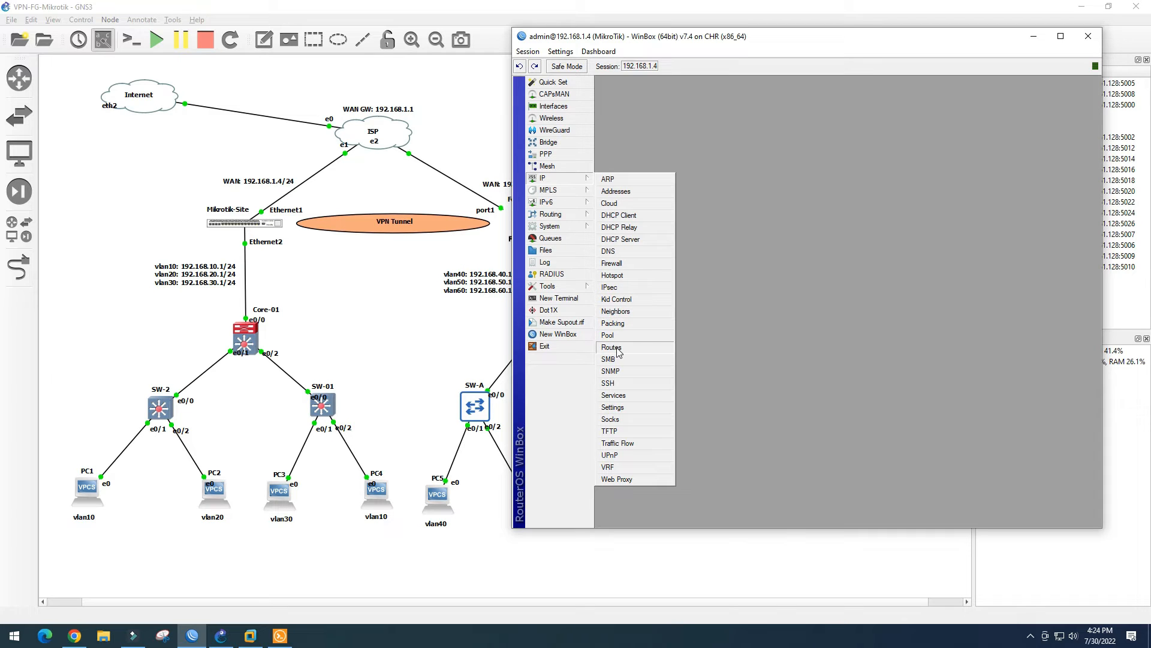
pyautogui.click(617, 287)
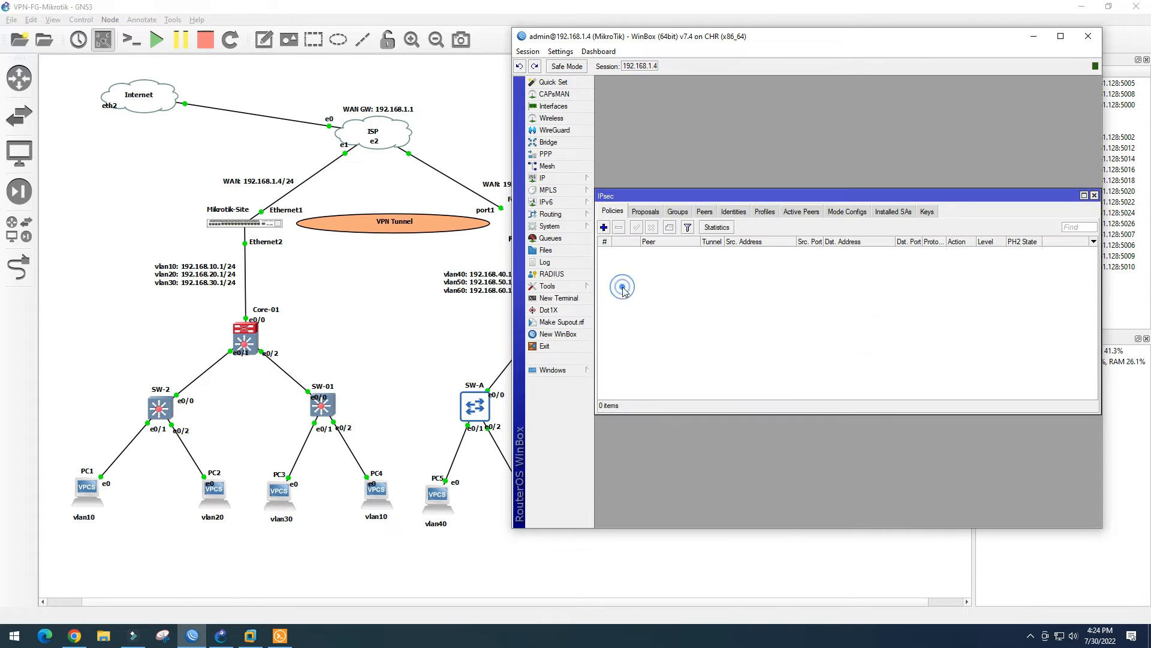
pyautogui.moveTo(775, 197); pyautogui.dragTo(772, 146)
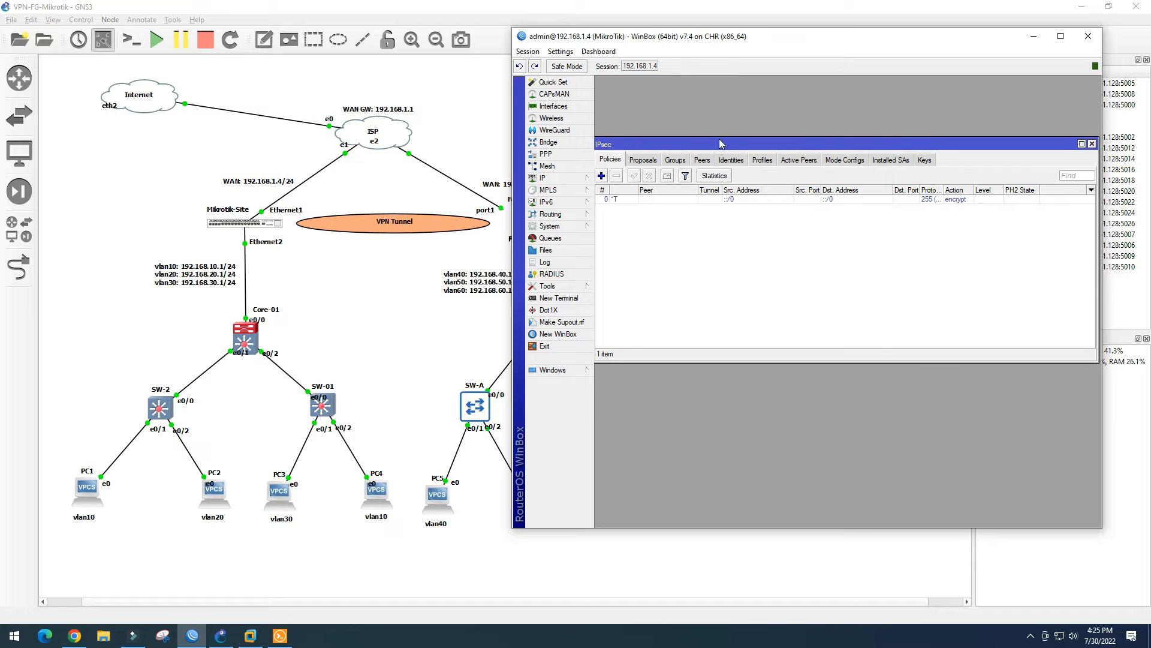
pyautogui.moveTo(722, 143); pyautogui.dragTo(724, 131)
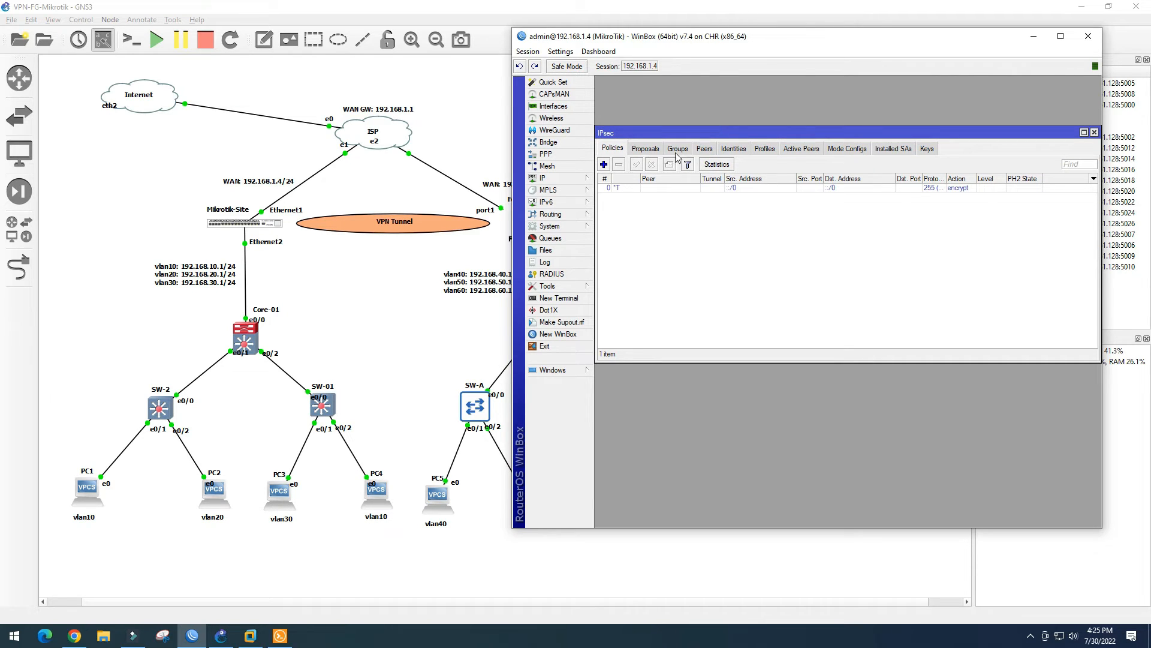
# Look through the IPsec tabs, then add a new profile named FG on the Profiles tab
pyautogui.click(763, 150)
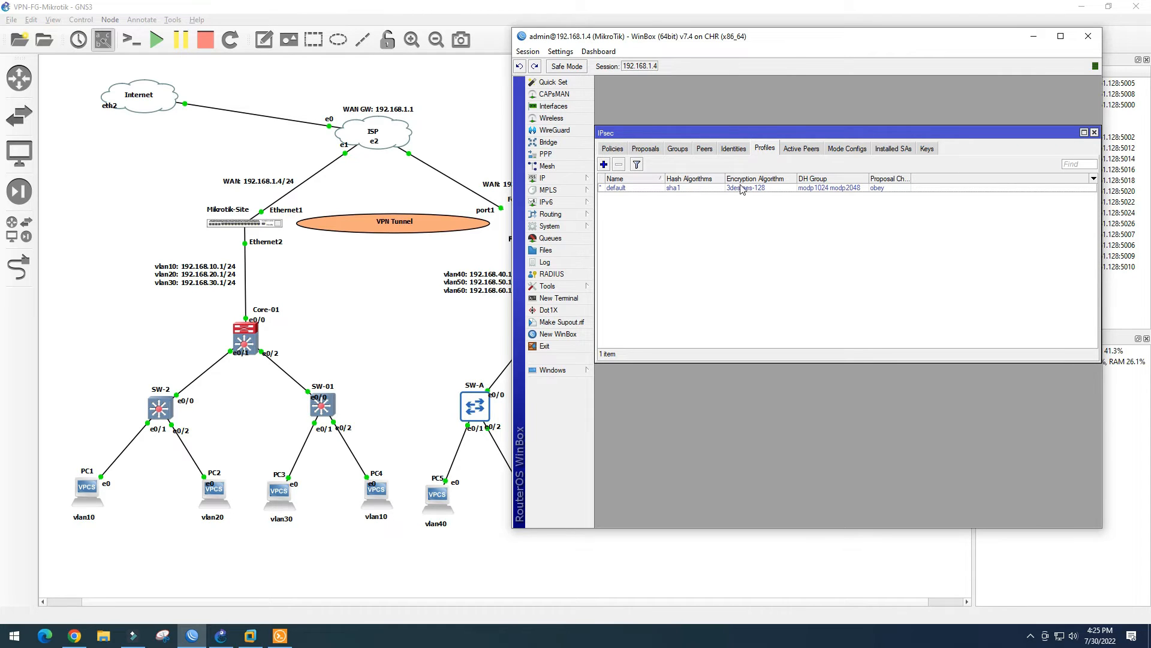
pyautogui.click(704, 149)
pyautogui.click(678, 150)
pyautogui.click(647, 151)
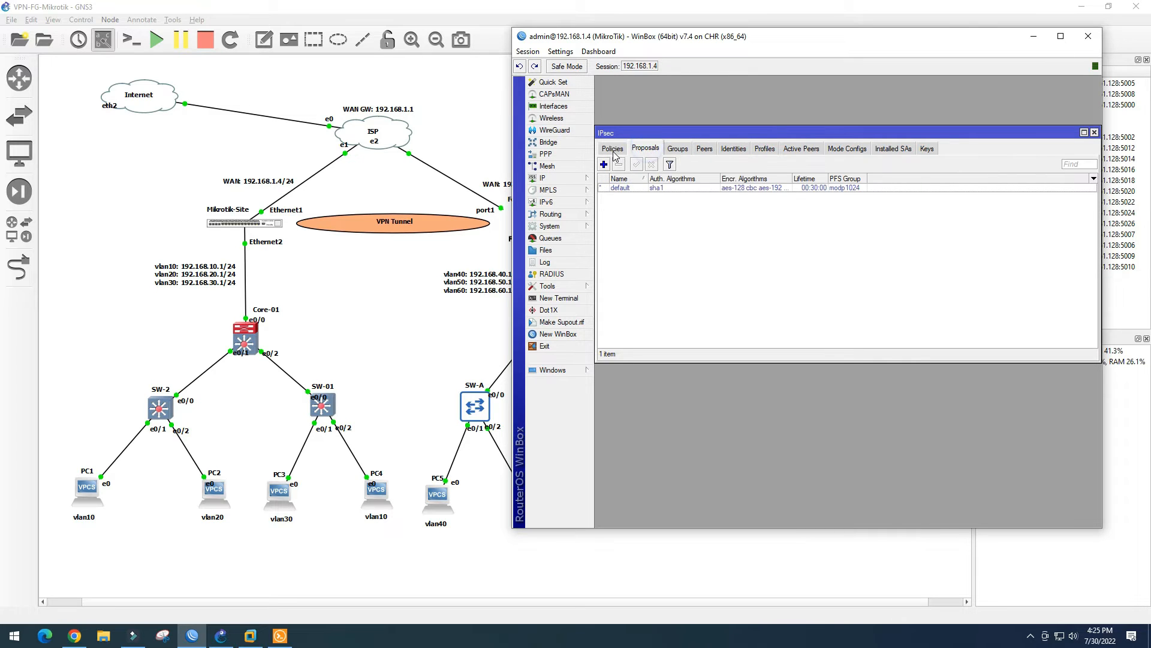
pyautogui.click(613, 149)
pyautogui.click(655, 151)
pyautogui.click(705, 150)
pyautogui.click(733, 150)
pyautogui.click(765, 150)
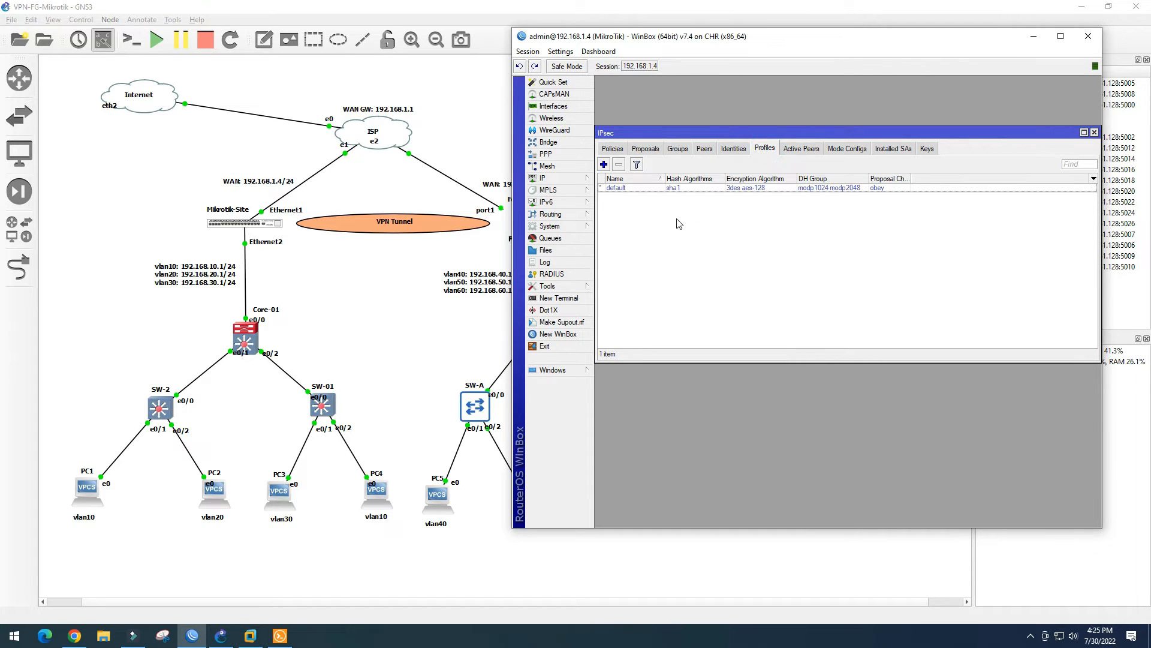
pyautogui.click(603, 165)
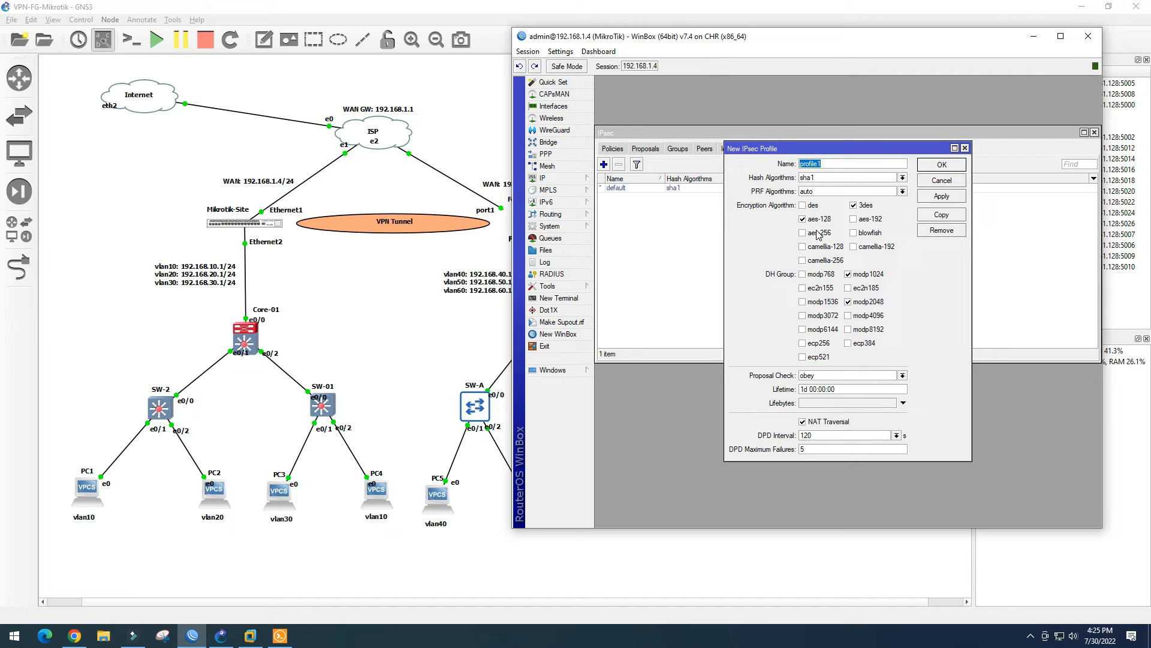
pyautogui.write('FG')
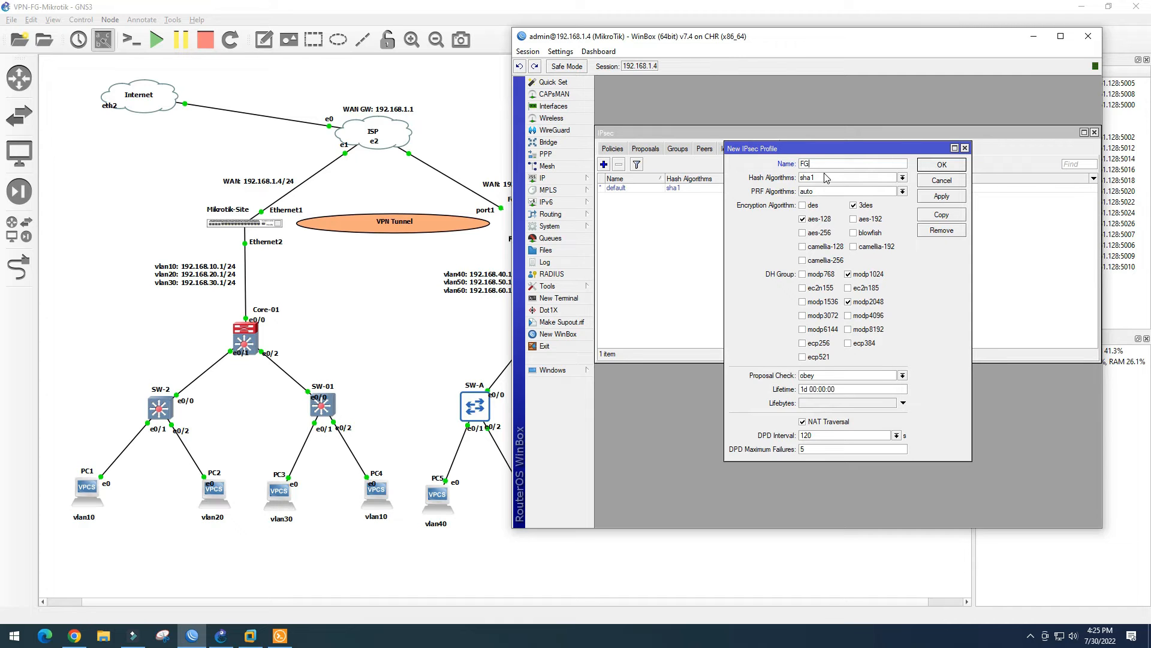
# Check the FortiGate FG-Mikrotik tunnel's Phase 1 proposal settings
pyautogui.click(74, 635)
pyautogui.click(329, 189)
pyautogui.click(258, 124)
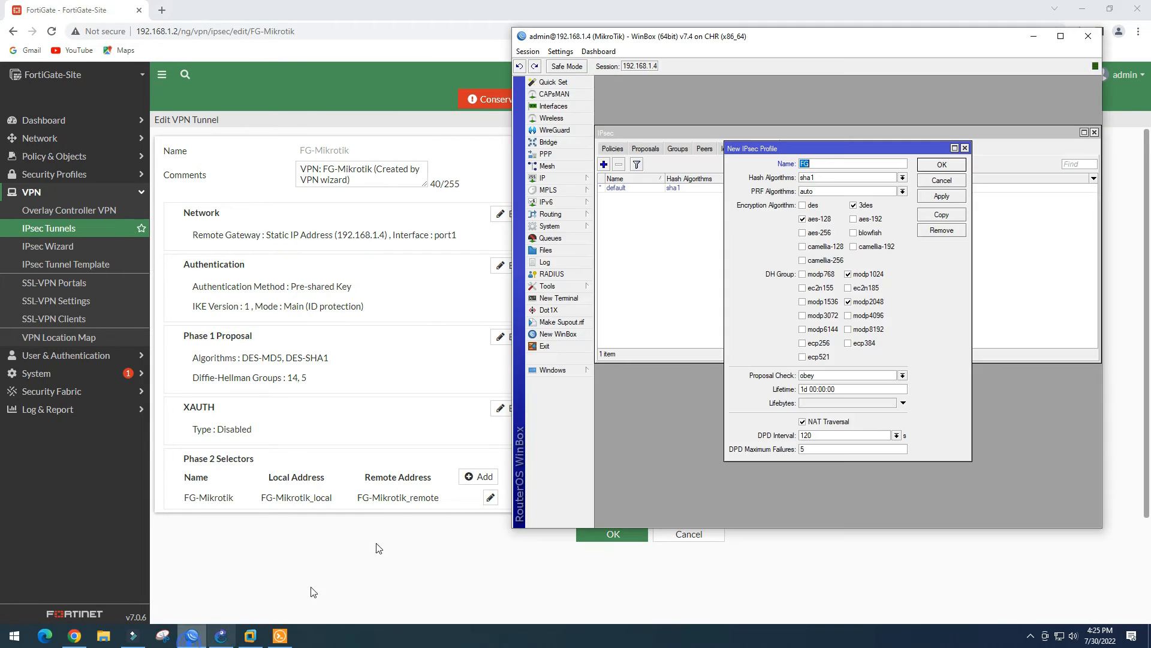
# In the FG profile, use des as the only encryption and set hash to md5
pyautogui.click(192, 635)
pyautogui.click(803, 219)
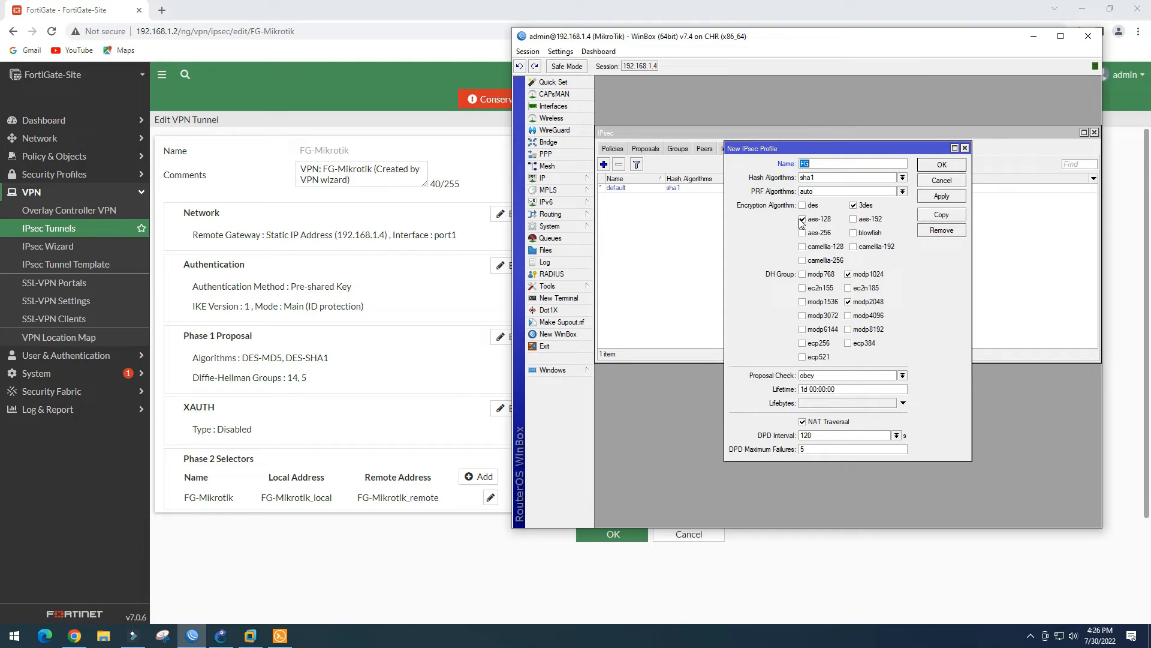
pyautogui.click(803, 219)
pyautogui.click(853, 205)
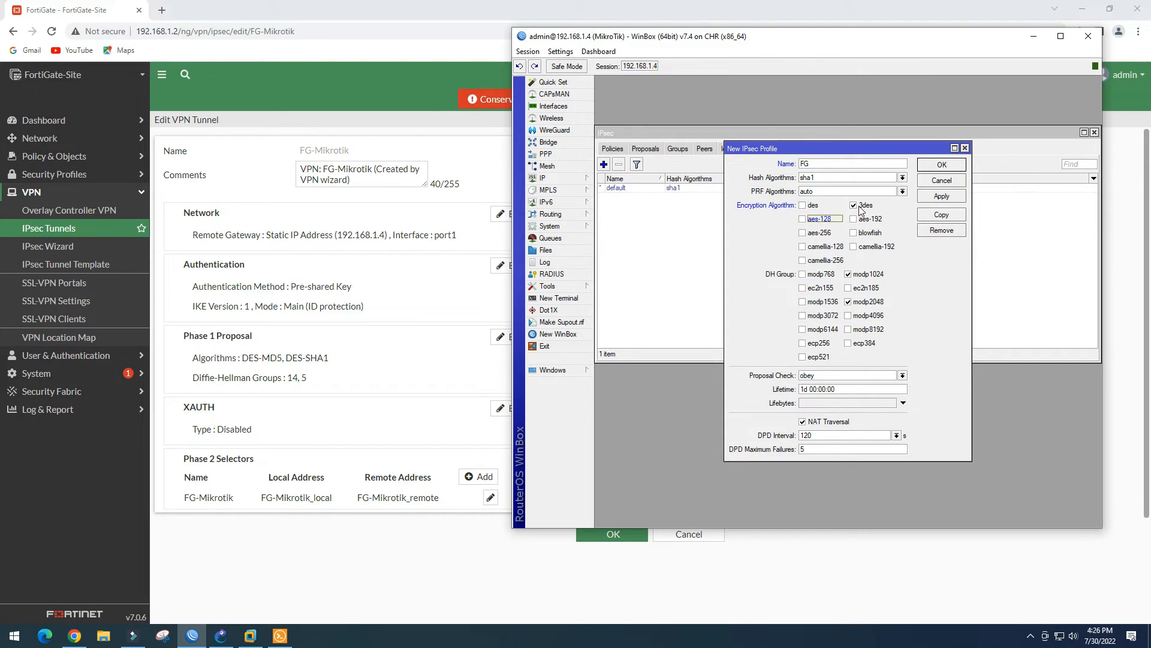
pyautogui.click(806, 206)
pyautogui.click(829, 183)
pyautogui.click(816, 185)
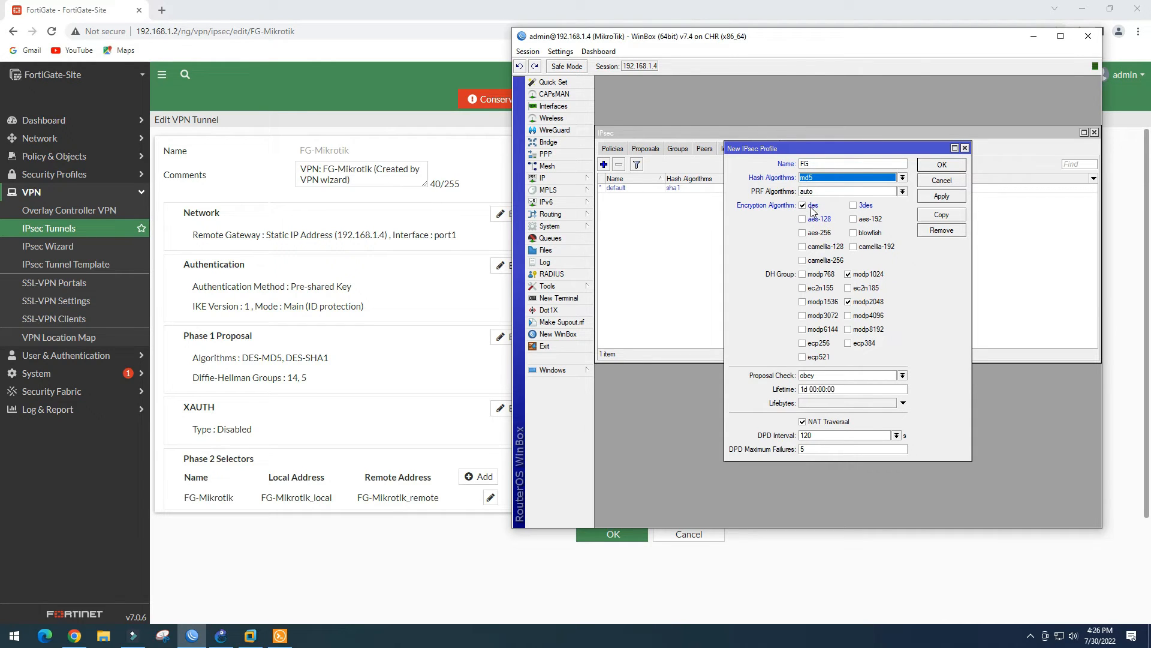
# Limit the FG profile's DH group to modp1536 only and save it
pyautogui.click(849, 302)
pyautogui.click(848, 274)
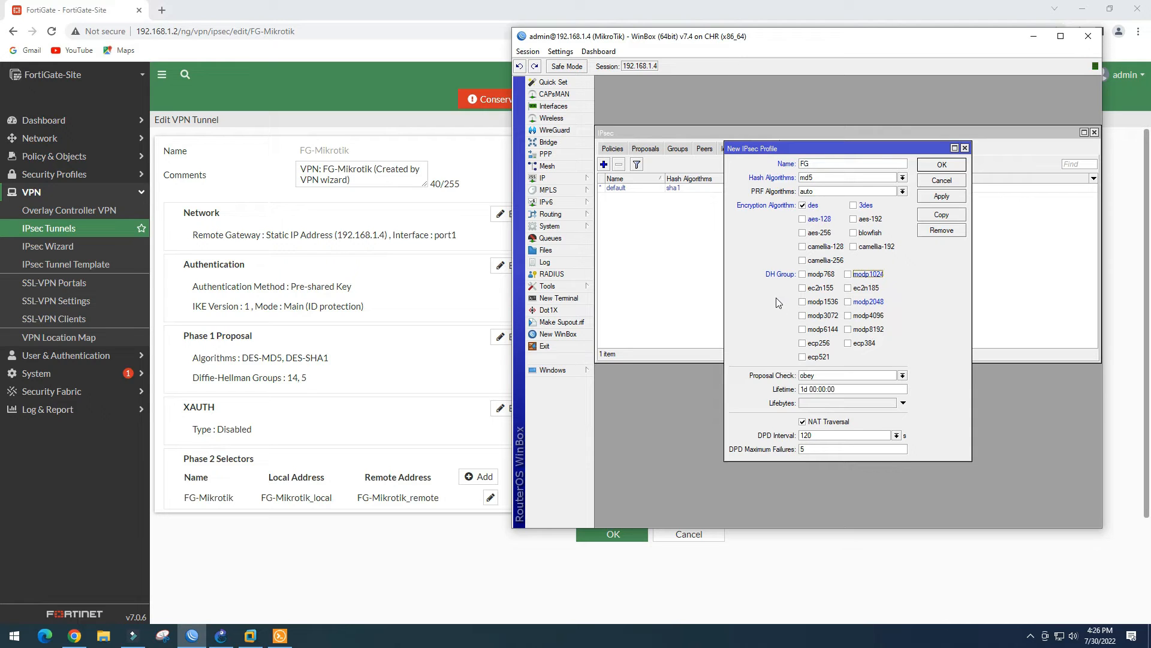
pyautogui.click(803, 302)
pyautogui.click(944, 165)
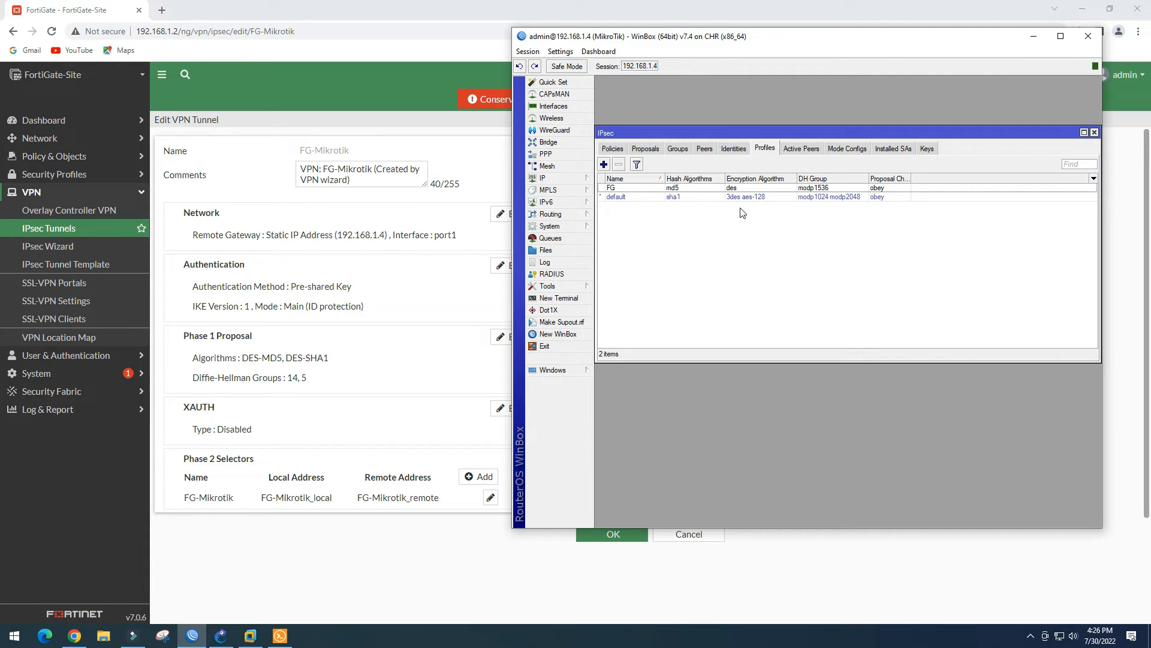
# Add IPsec peer peer1 at address 192.168.1.2 using profile FG
pyautogui.click(704, 149)
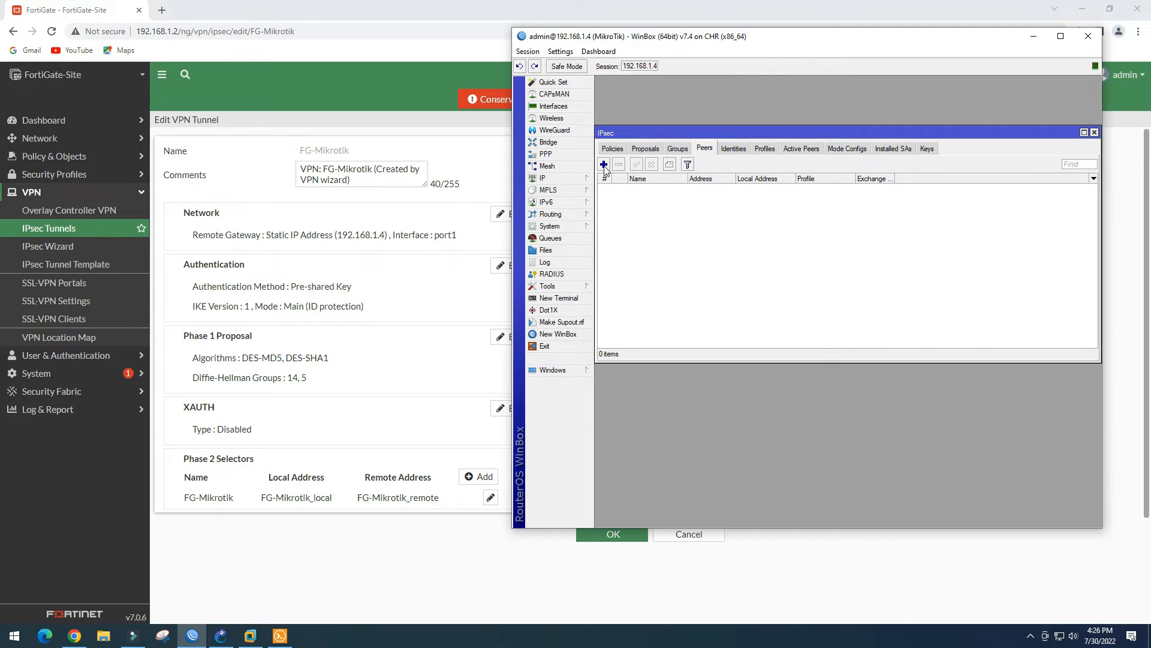
pyautogui.click(604, 164)
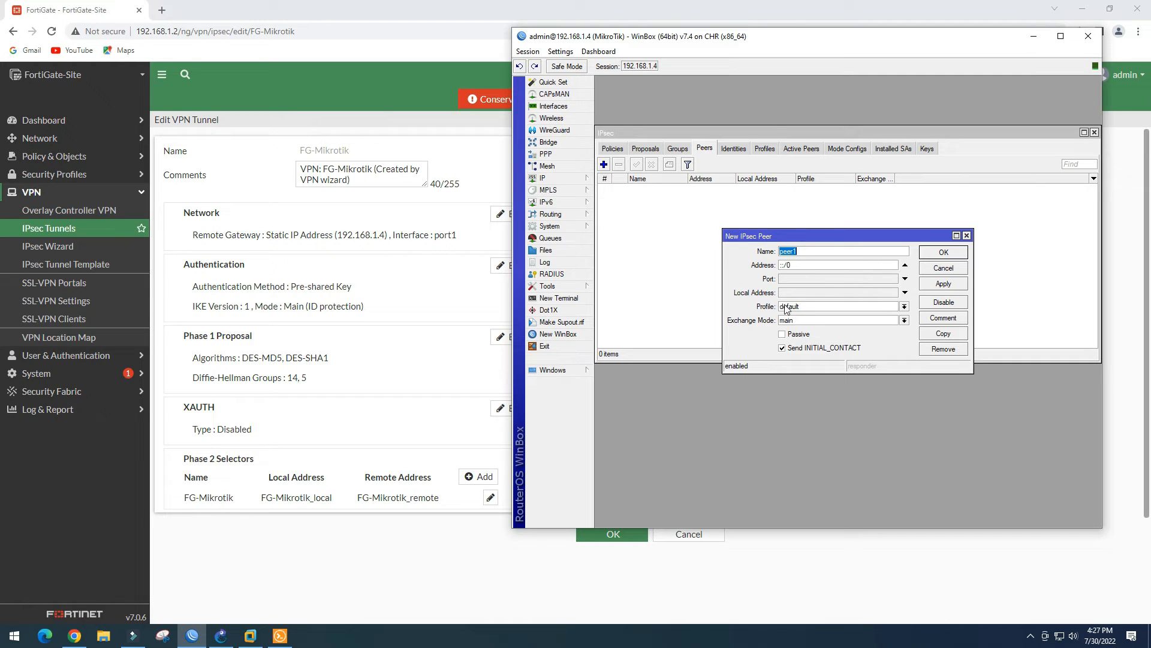
pyautogui.click(793, 266)
pyautogui.click(810, 307)
pyautogui.click(811, 315)
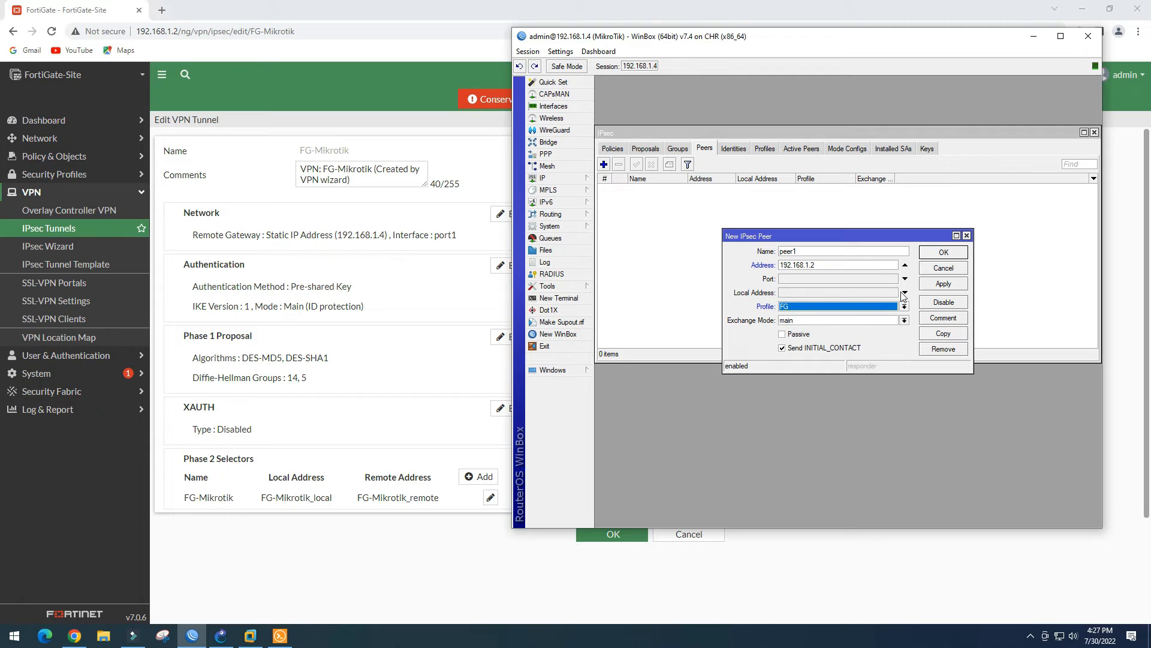
pyautogui.click(940, 287)
pyautogui.click(944, 253)
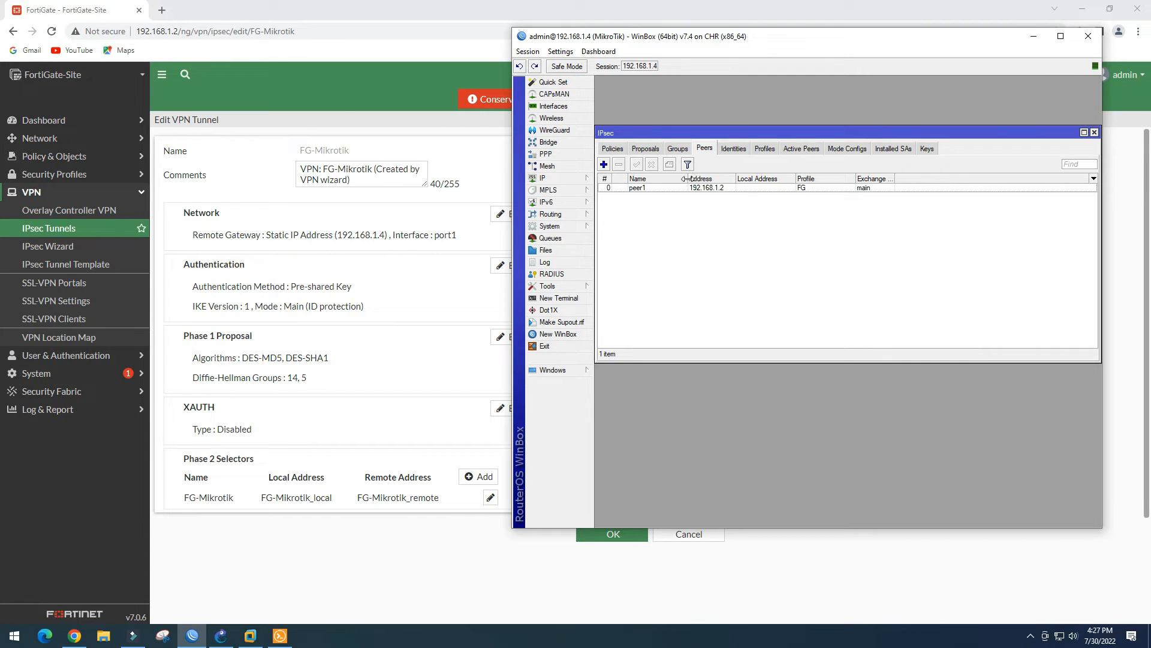
pyautogui.click(678, 148)
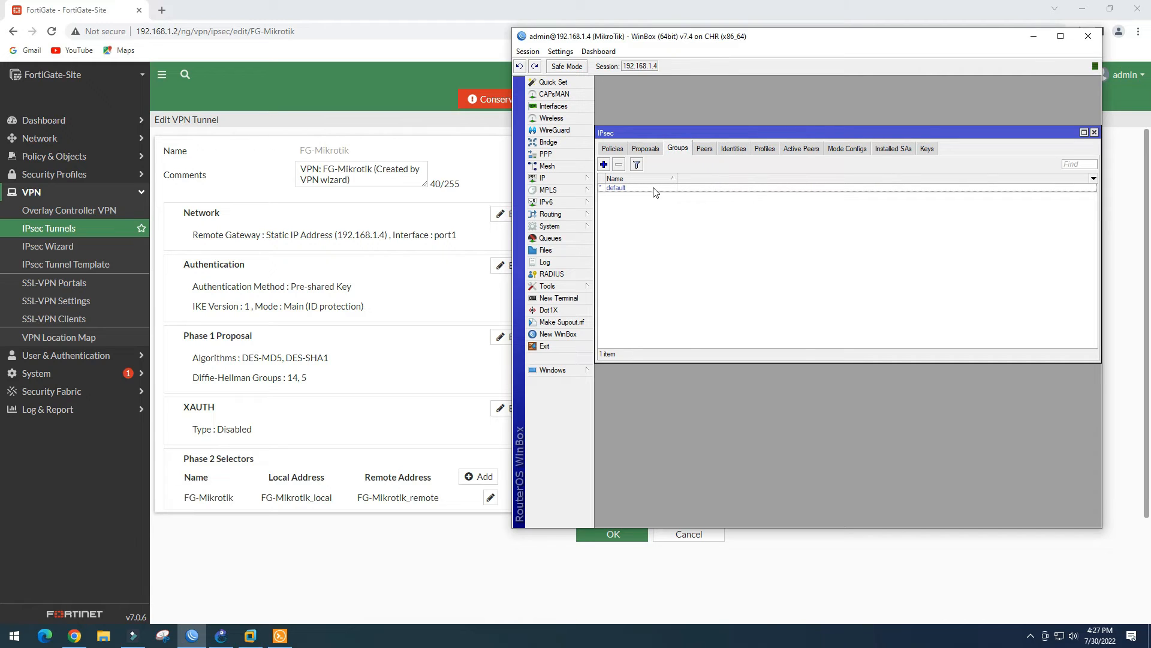
# Create proposal proposal1-FG with des as its only encryption algorithm
pyautogui.click(647, 150)
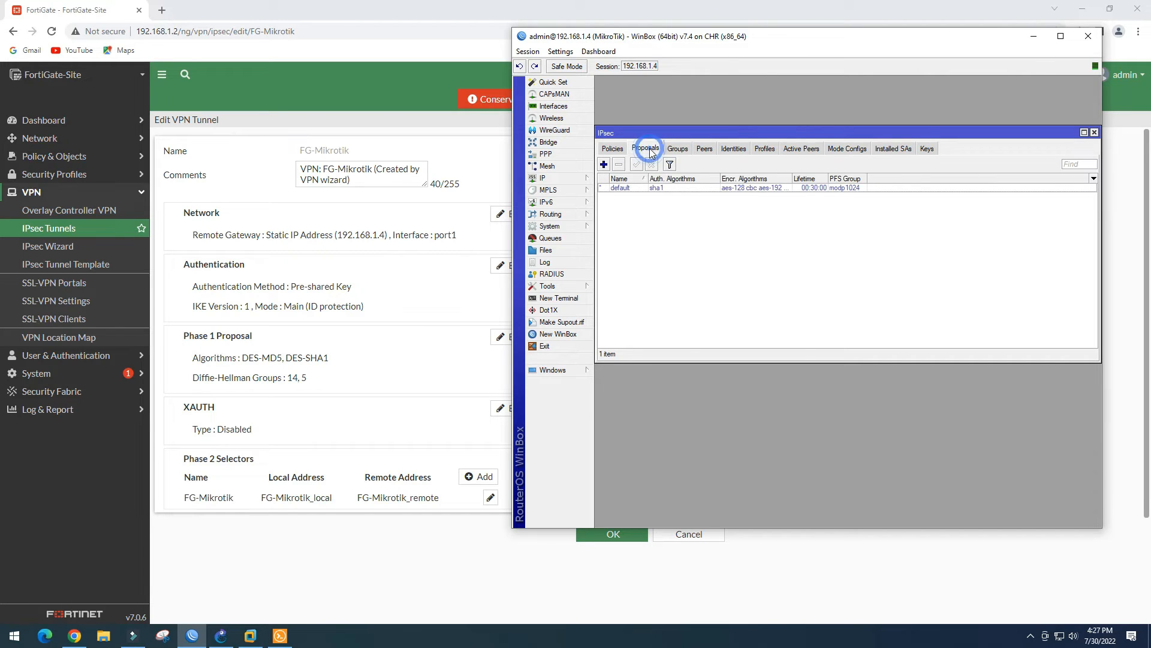
pyautogui.click(639, 188)
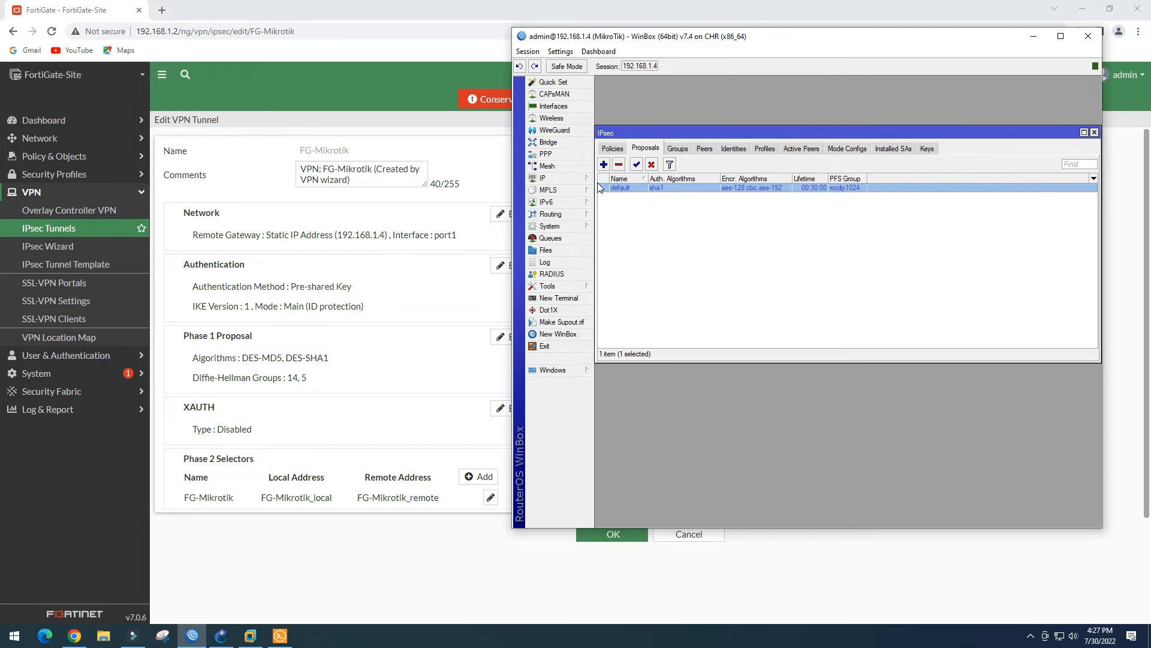
pyautogui.click(604, 164)
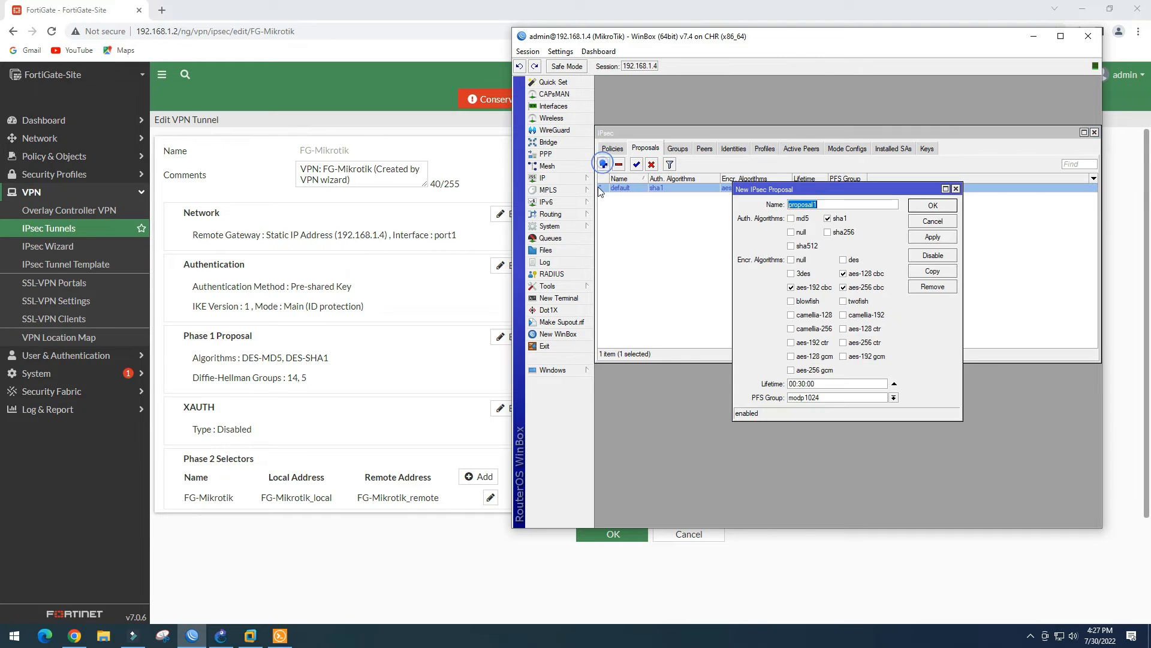
pyautogui.click(833, 206)
pyautogui.click(844, 259)
pyautogui.click(844, 273)
pyautogui.click(843, 288)
pyautogui.click(790, 288)
# Set proposal1-FG's PFS group to modp1536 and save it
pyautogui.click(894, 398)
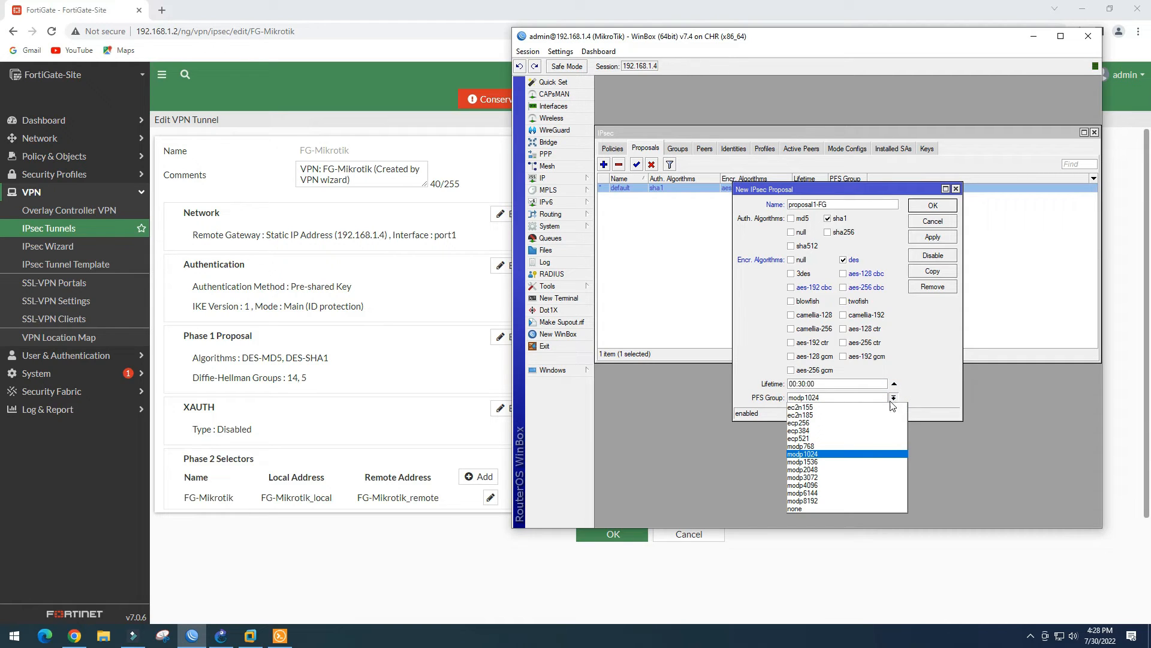
pyautogui.click(816, 463)
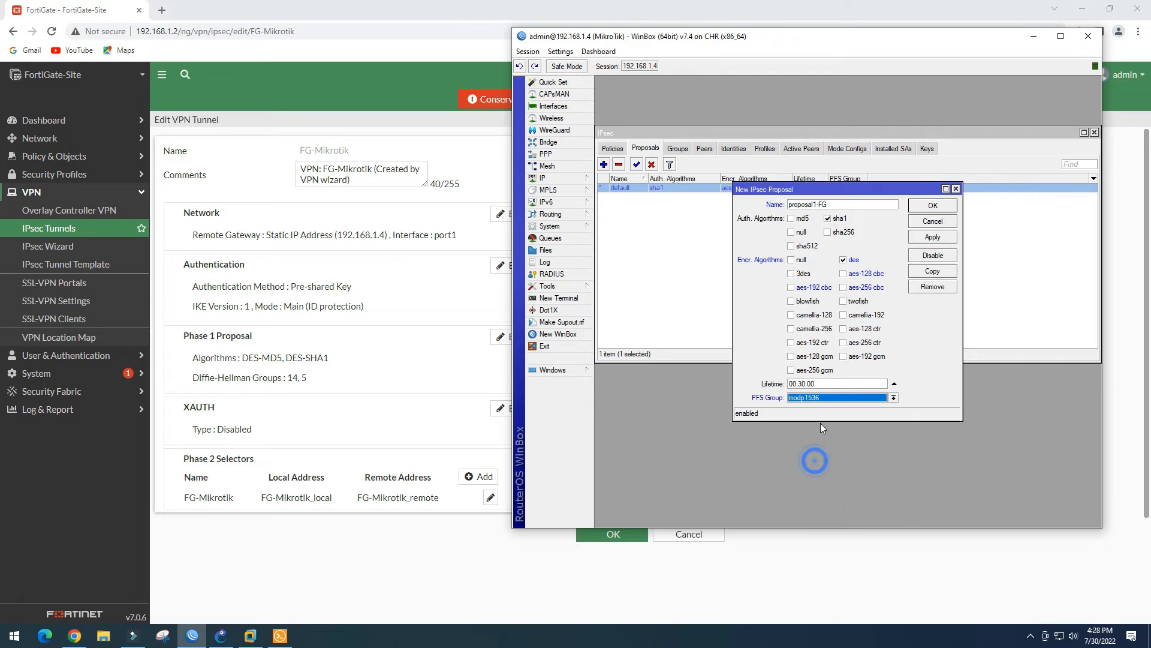
pyautogui.click(938, 240)
pyautogui.click(940, 208)
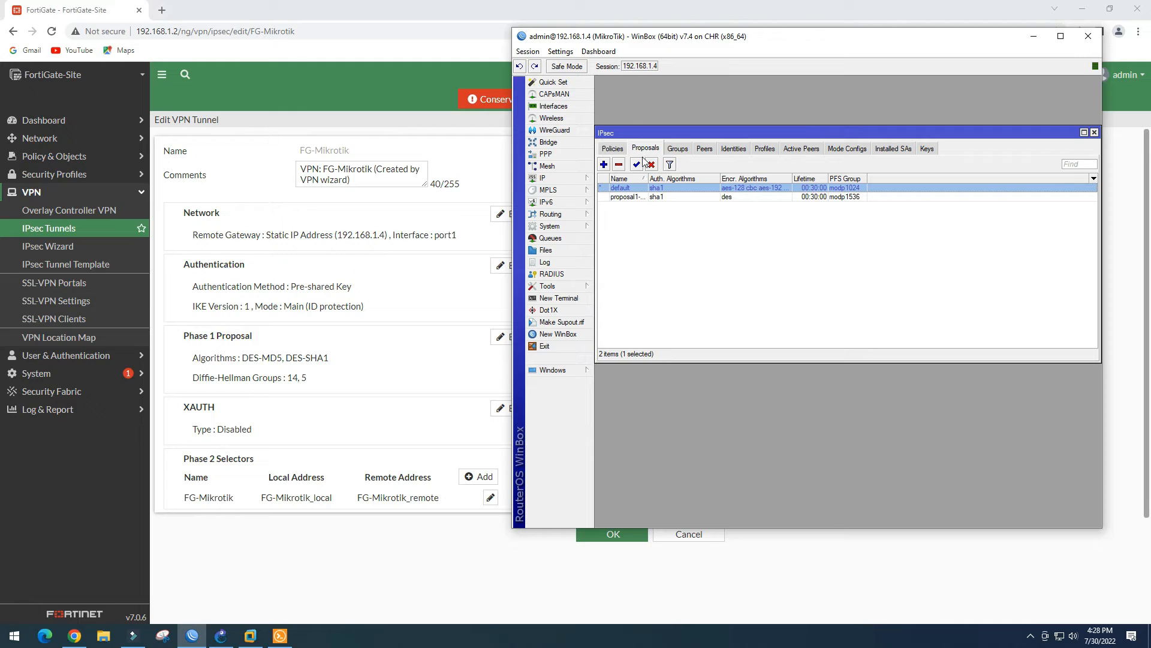
pyautogui.click(673, 196)
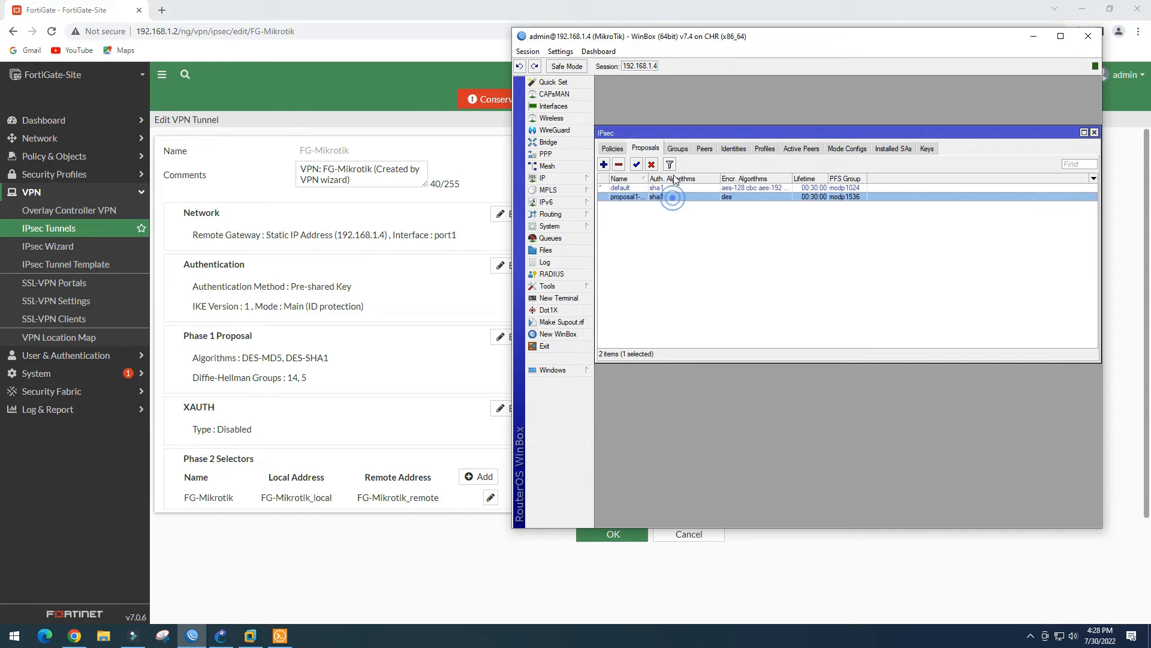
pyautogui.click(702, 149)
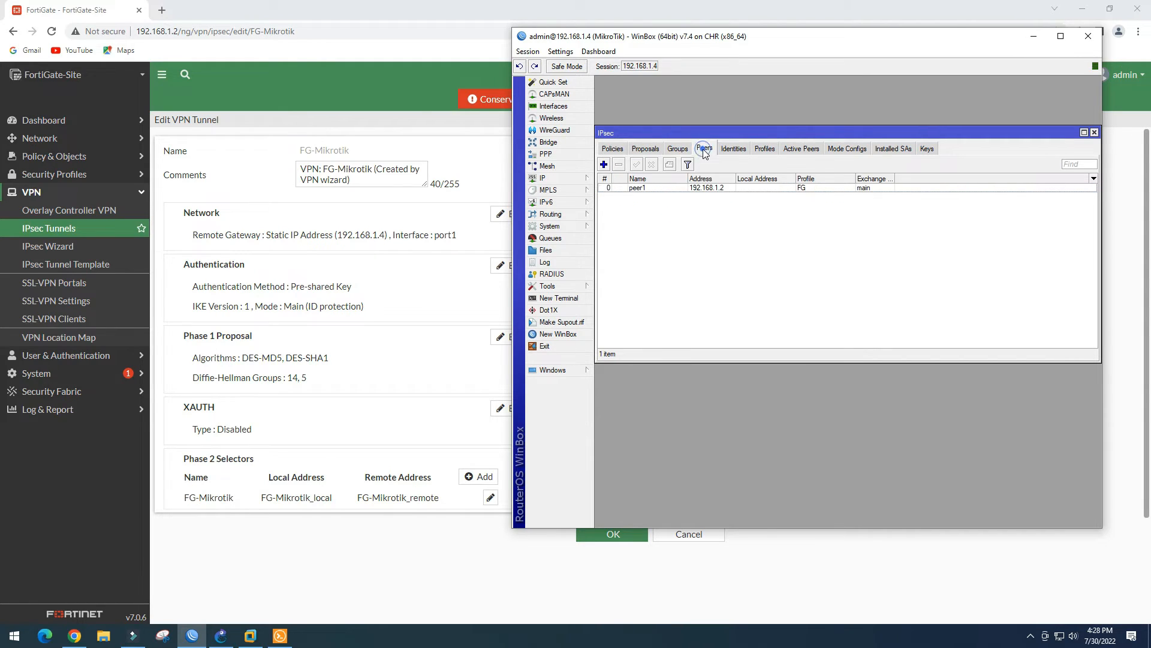
# Start a new IPsec identity for peer1 using pre-shared key authentication
pyautogui.click(765, 150)
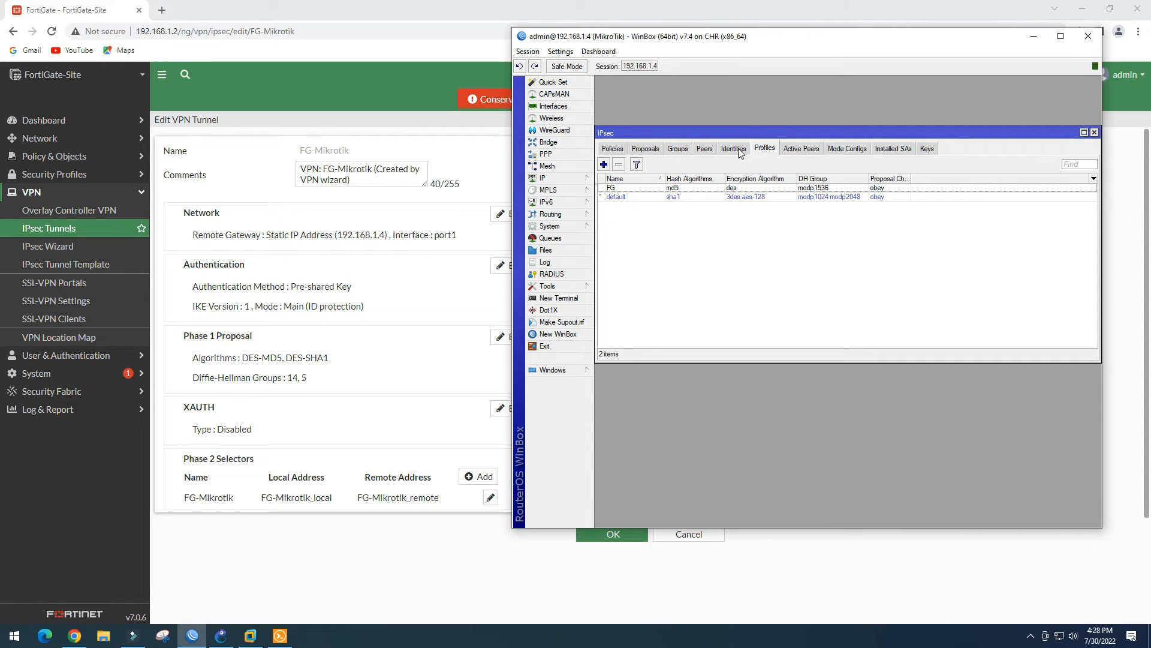
pyautogui.click(734, 149)
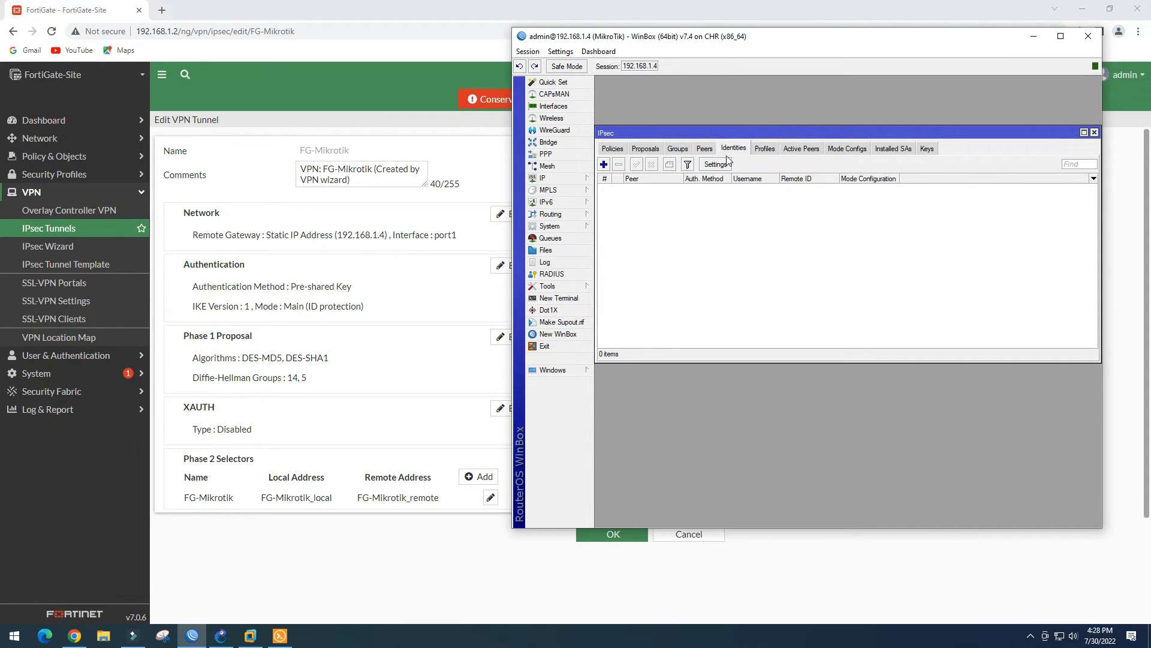
pyautogui.click(603, 164)
pyautogui.click(892, 213)
pyautogui.click(892, 214)
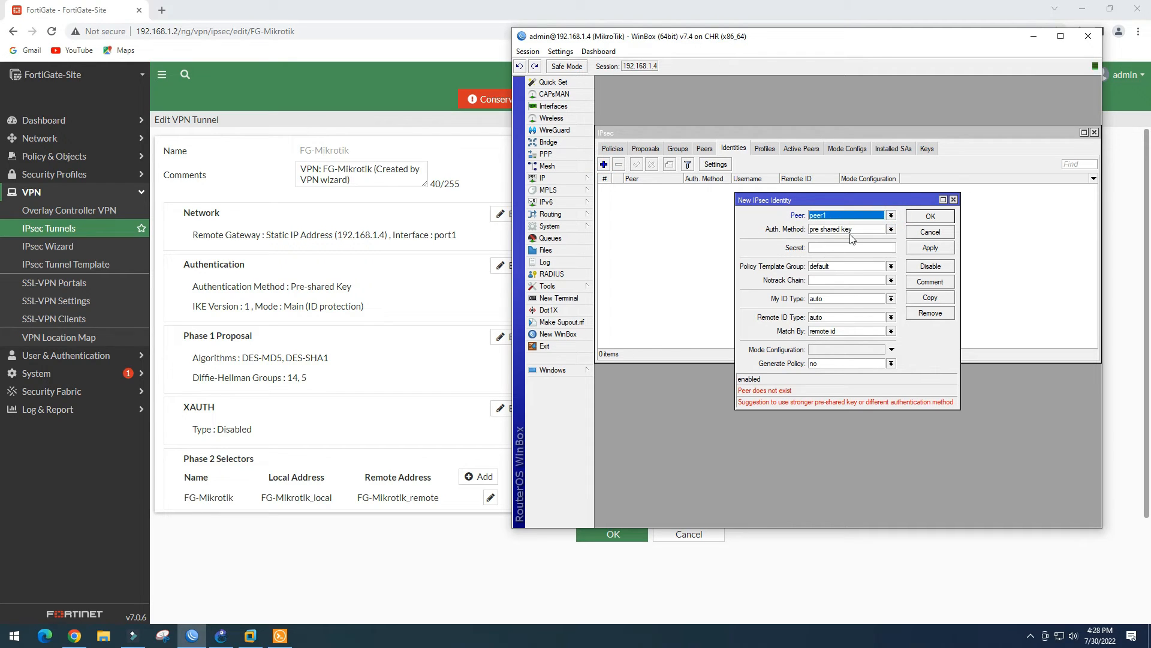
pyautogui.click(824, 250)
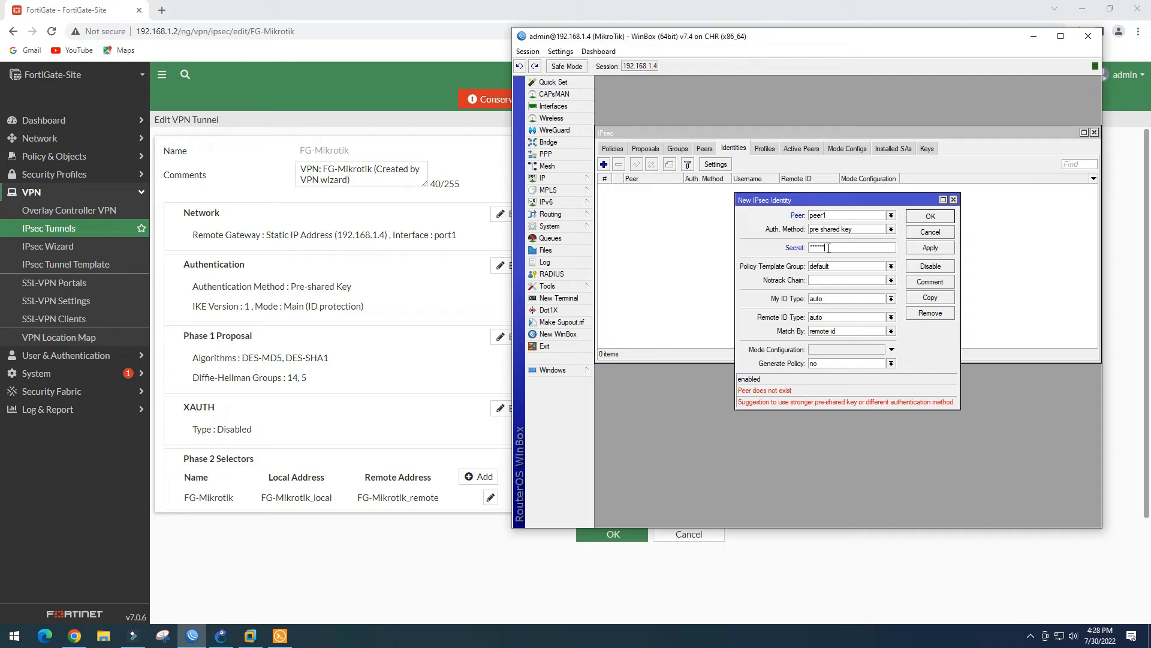
# Enter the identity's secret, save it, and move to the IPsec policies list
pyautogui.click(891, 267)
pyautogui.click(930, 248)
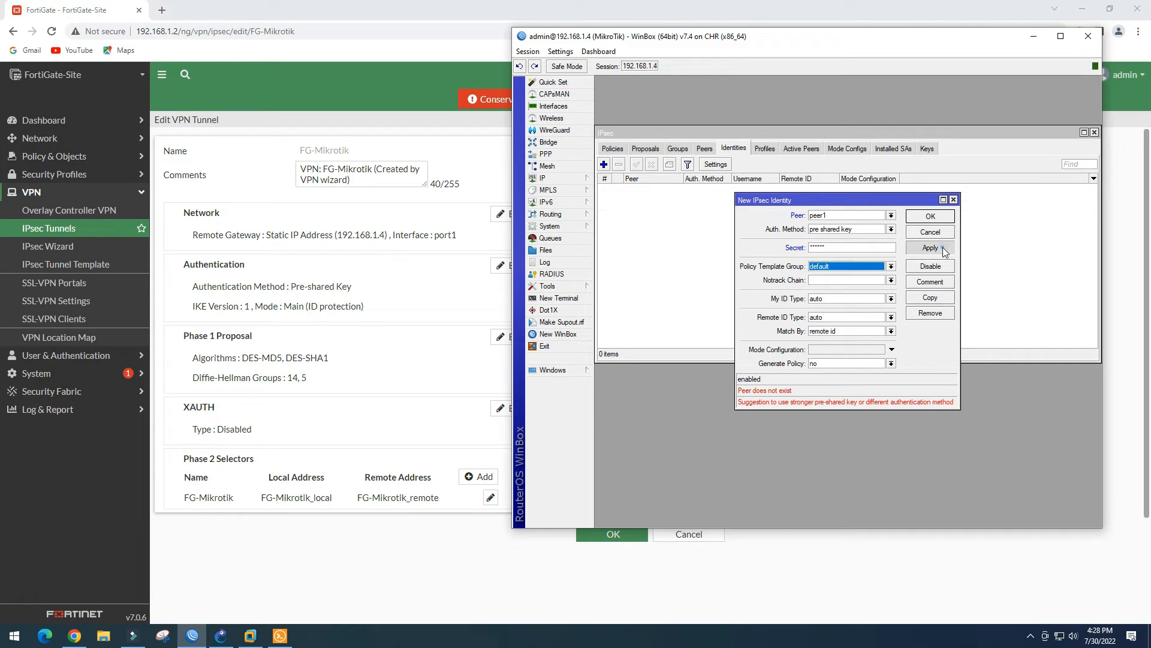
pyautogui.click(931, 217)
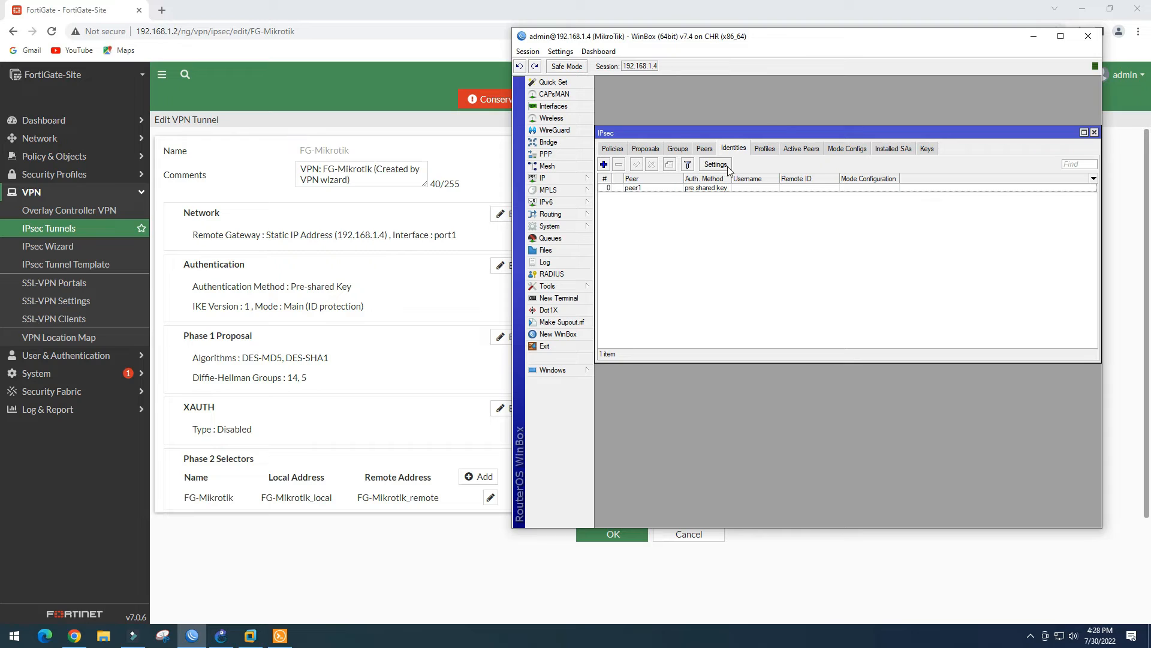
pyautogui.click(651, 153)
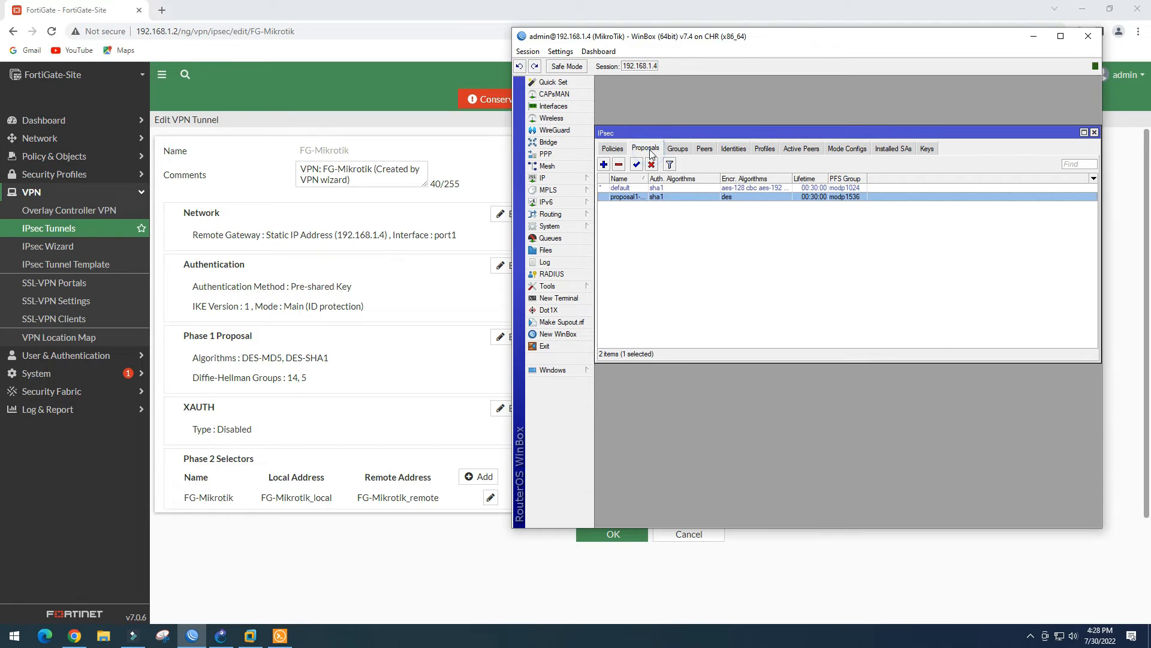
pyautogui.click(616, 152)
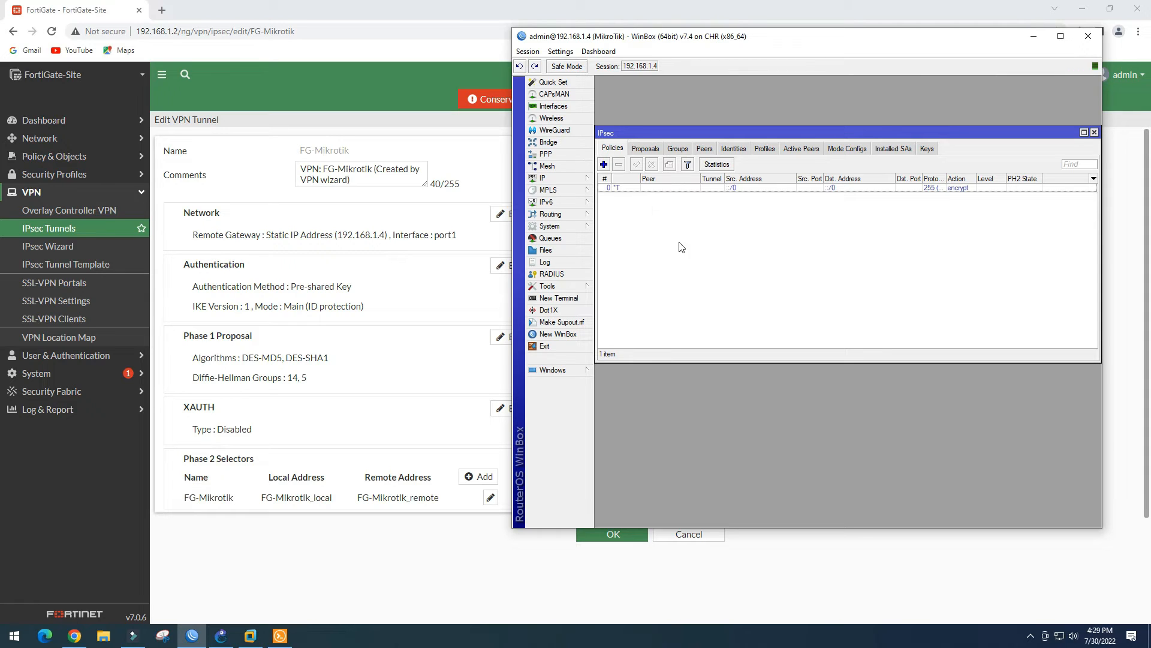
# Add a peer1 tunnel policy with source 192.168.10.0/24 and destination 192.168.40.0/24
pyautogui.click(604, 165)
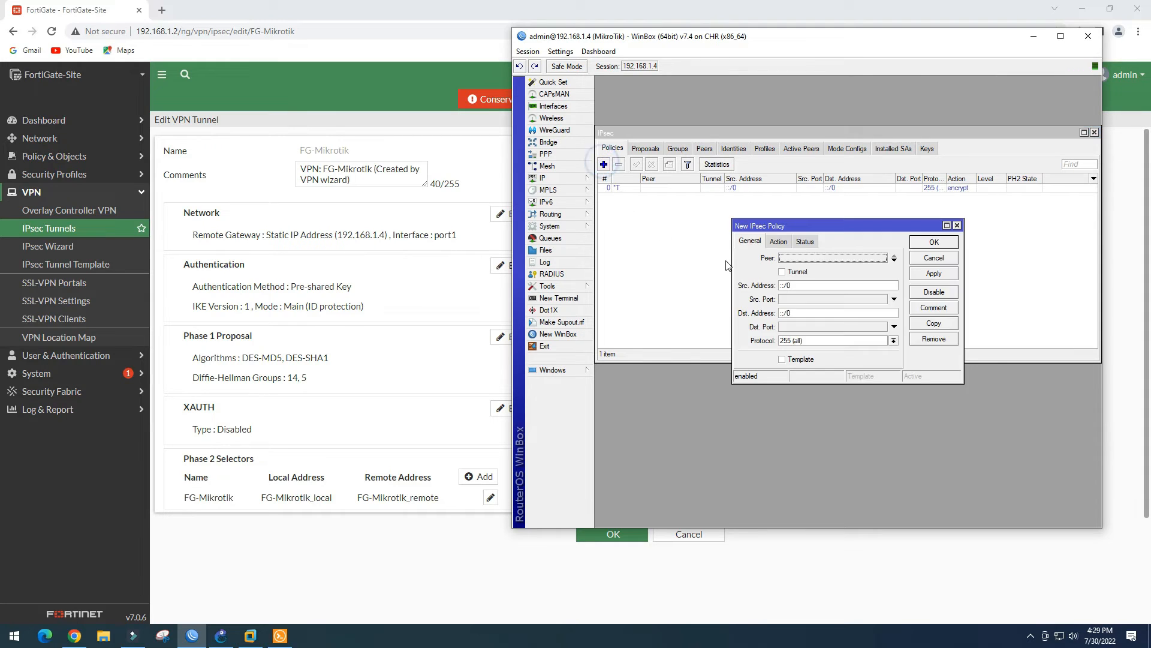
pyautogui.click(811, 259)
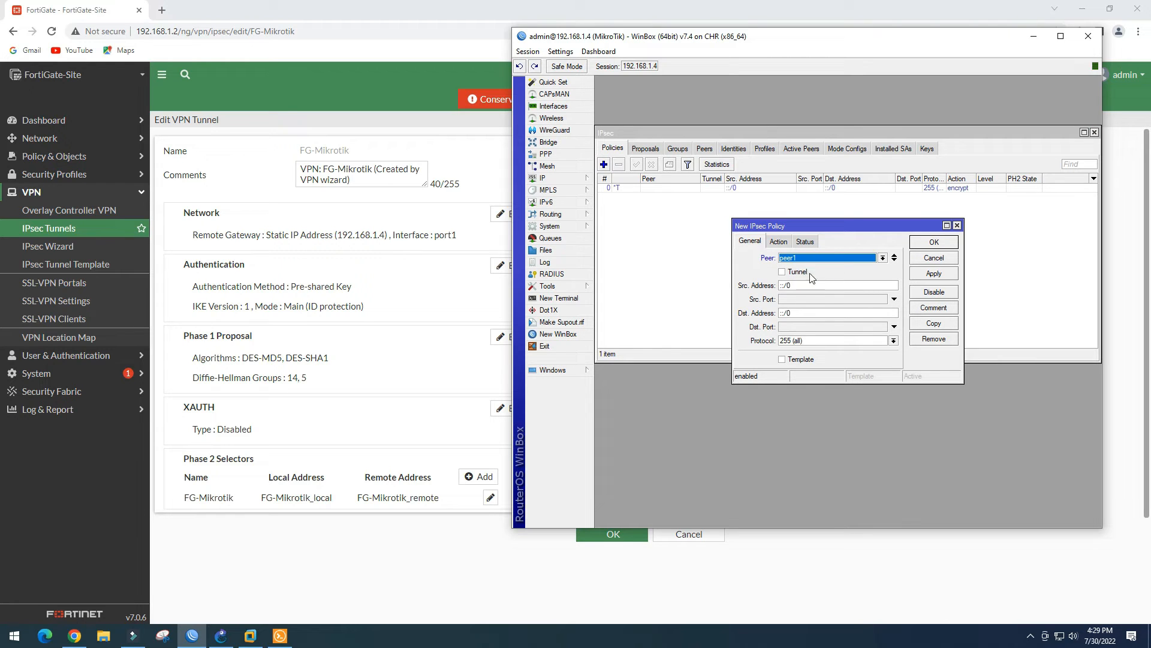
pyautogui.click(783, 272)
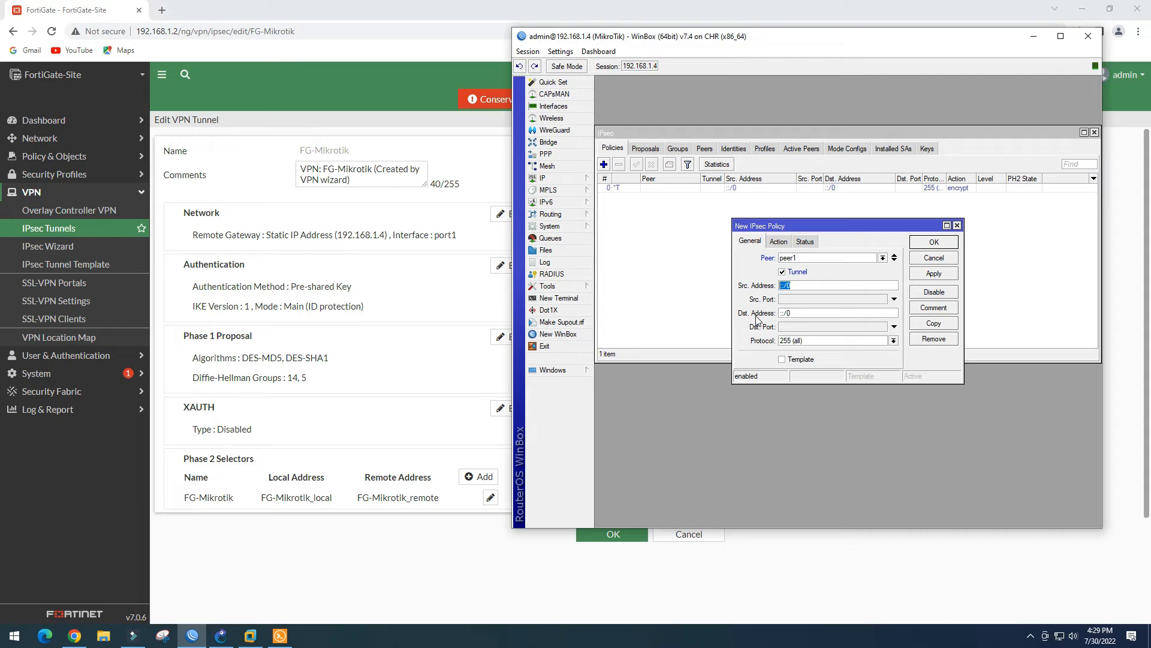
pyautogui.write('192.168.10.0/24')
pyautogui.doubleClick(837, 285)
pyautogui.hotkey('ctrl', 'c')
pyautogui.doubleClick(793, 313)
pyautogui.hotkey('ctrl', 'v')
pyautogui.click(810, 316)
pyautogui.press('BackSpace')
pyautogui.write('4')
pyautogui.click(934, 275)
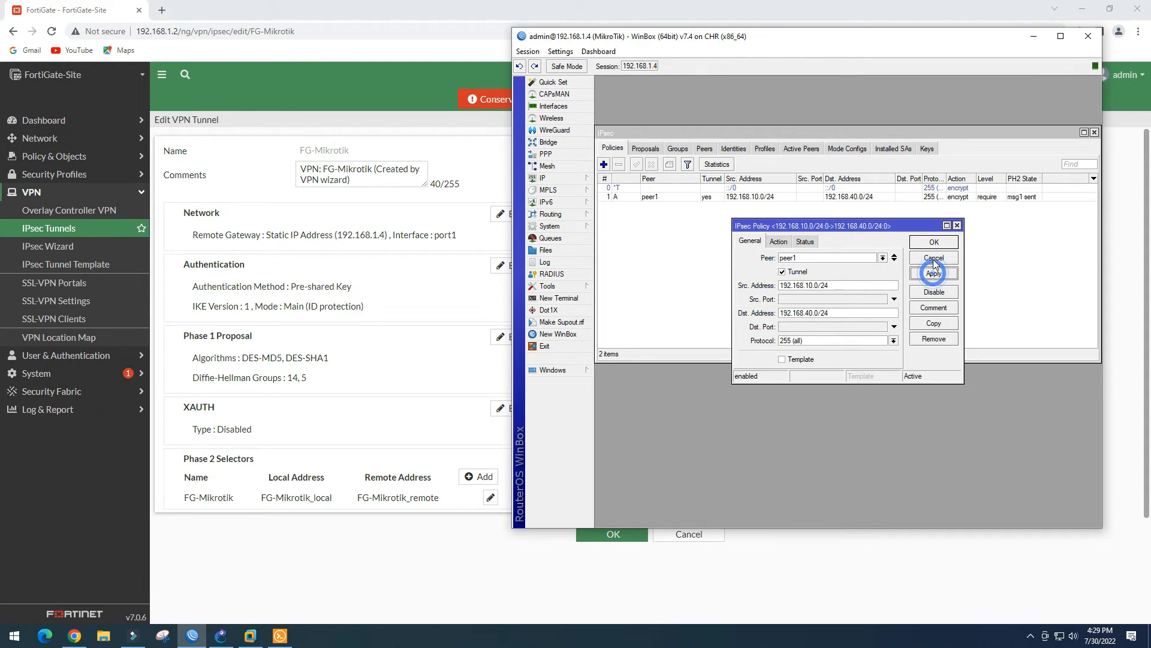
pyautogui.click(937, 245)
# Add a peer1 tunnel policy from 192.168.10.0/24 to 192.168.50.0/24
pyautogui.click(603, 164)
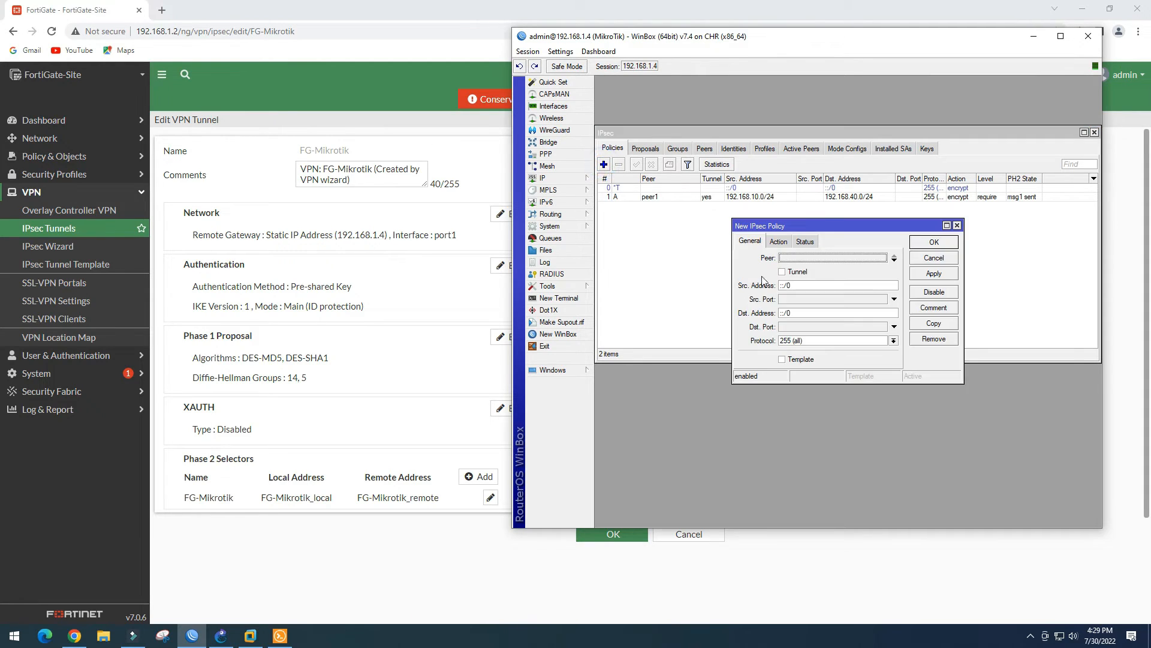
pyautogui.click(801, 259)
pyautogui.click(803, 267)
pyautogui.click(782, 272)
pyautogui.click(797, 286)
pyautogui.hotkey('ctrl', 'v')
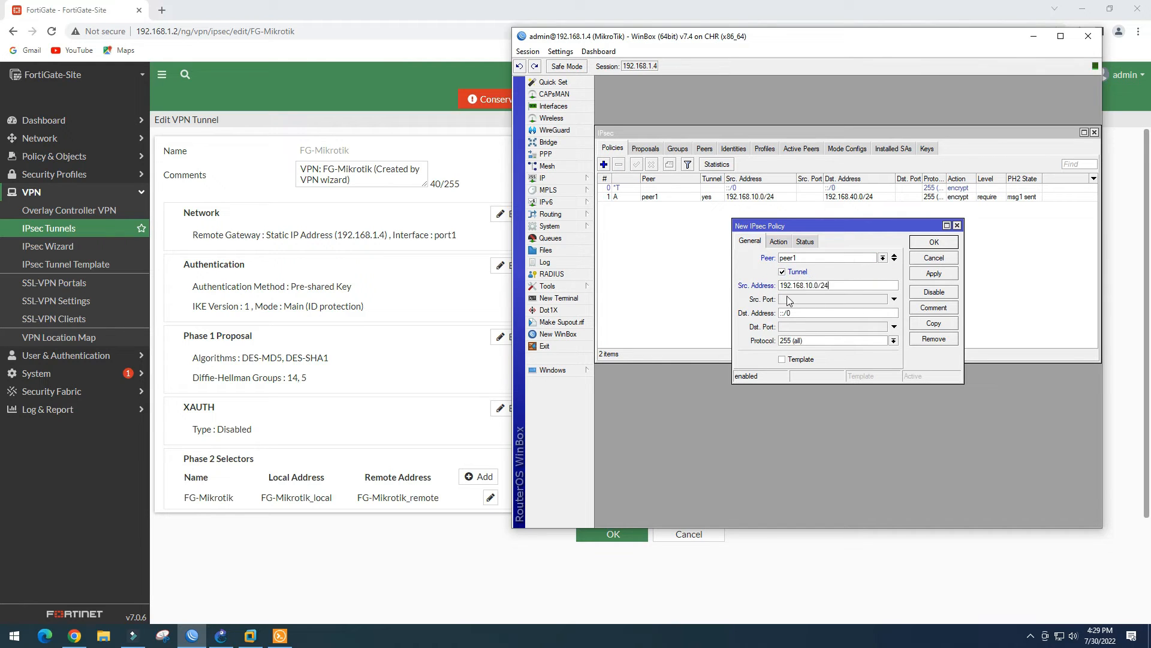
pyautogui.click(797, 312)
pyautogui.hotkey('ctrl', 'v')
pyautogui.click(809, 313)
pyautogui.press('BackSpace')
pyautogui.write('5')
pyautogui.click(938, 274)
pyautogui.click(933, 241)
# Add a peer1 tunnel policy from 192.168.10.0/24 to 192.168.60.0/24
pyautogui.click(604, 165)
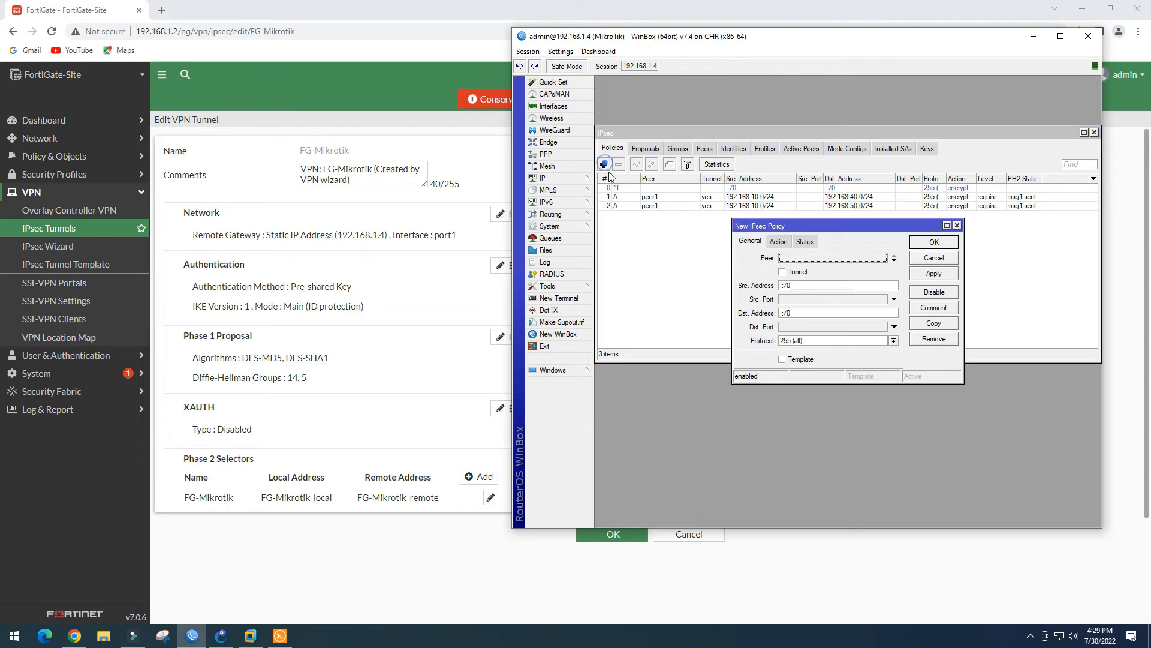
pyautogui.click(810, 258)
pyautogui.click(785, 271)
pyautogui.click(783, 272)
pyautogui.press('Tab')
pyautogui.hotkey('ctrl', 'v')
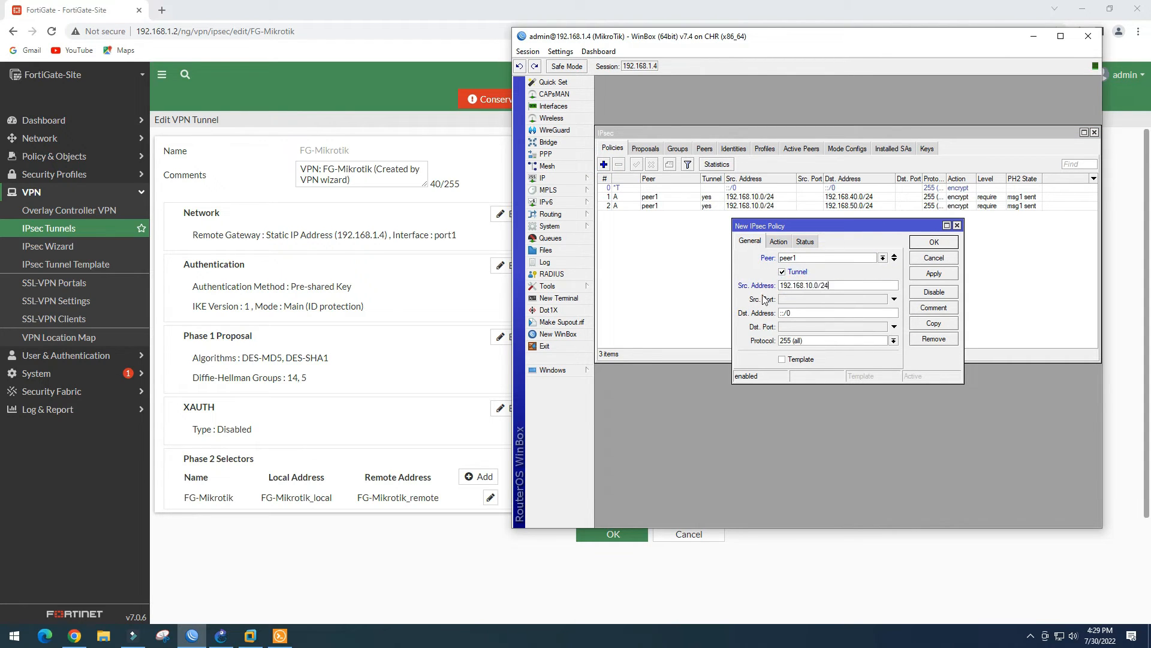
pyautogui.moveTo(797, 312); pyautogui.dragTo(740, 317)
pyautogui.hotkey('ctrl', 'v')
pyautogui.click(811, 313)
pyautogui.press('BackSpace')
pyautogui.write('6')
pyautogui.click(933, 273)
pyautogui.click(933, 248)
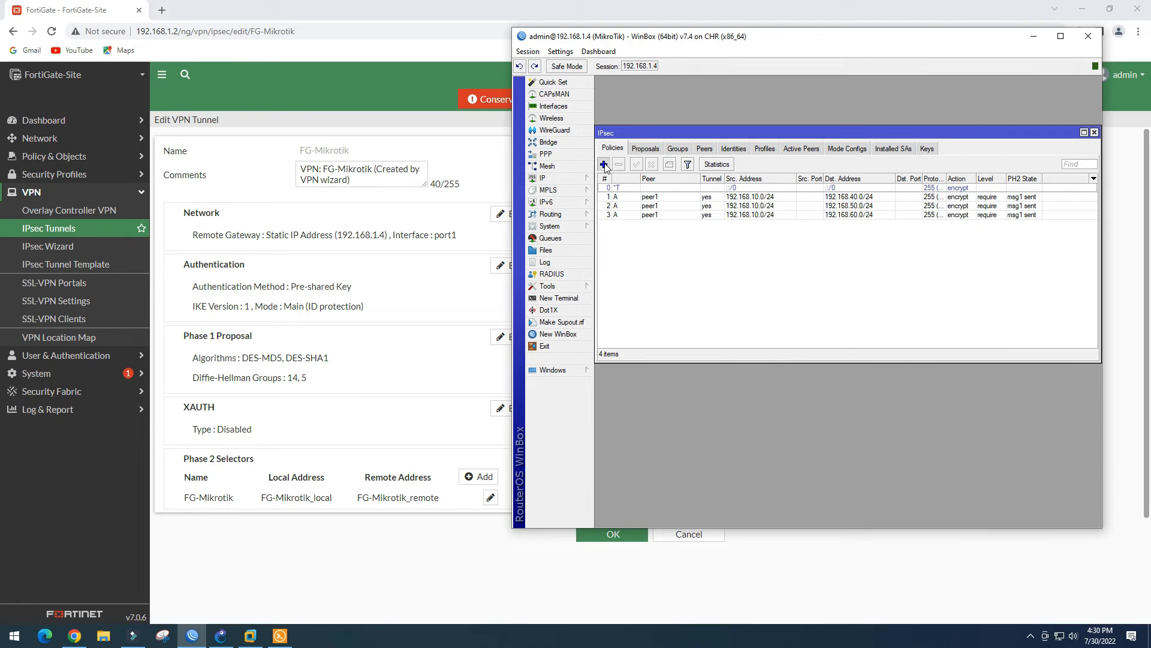
# Add a peer1 tunnel policy from 192.168.20.0/24 to 192.168.40.0/24
pyautogui.click(604, 164)
pyautogui.click(825, 259)
pyautogui.click(784, 273)
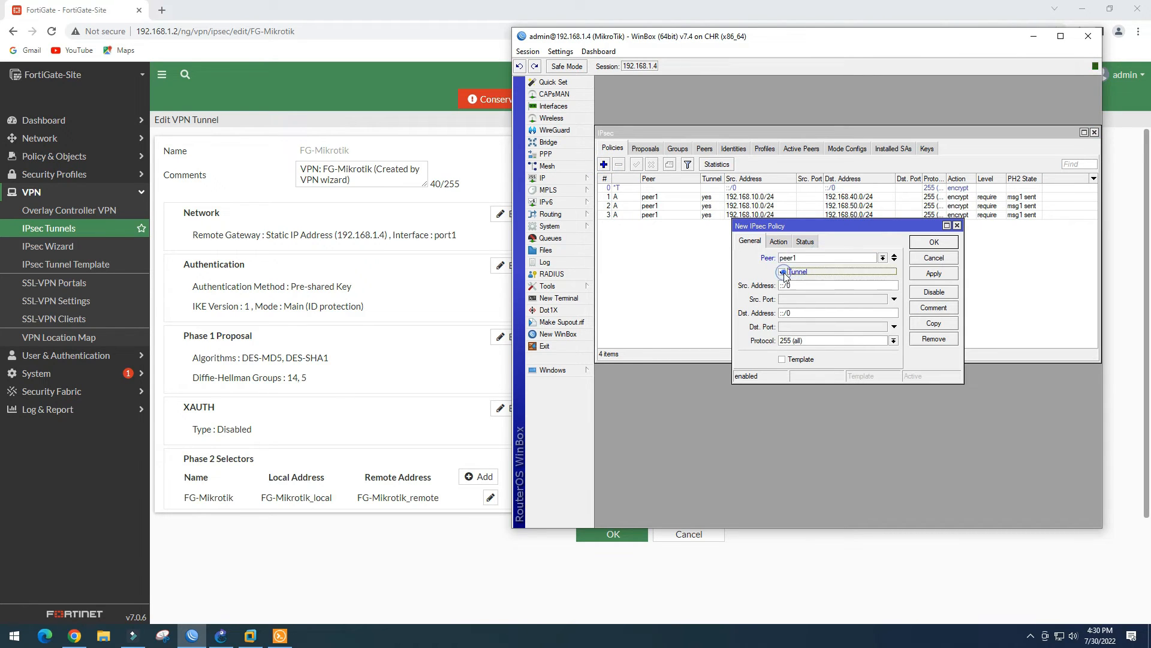
pyautogui.moveTo(795, 285); pyautogui.dragTo(750, 285)
pyautogui.hotkey('ctrl', 'v')
pyautogui.click(811, 286)
pyautogui.press('BackSpace')
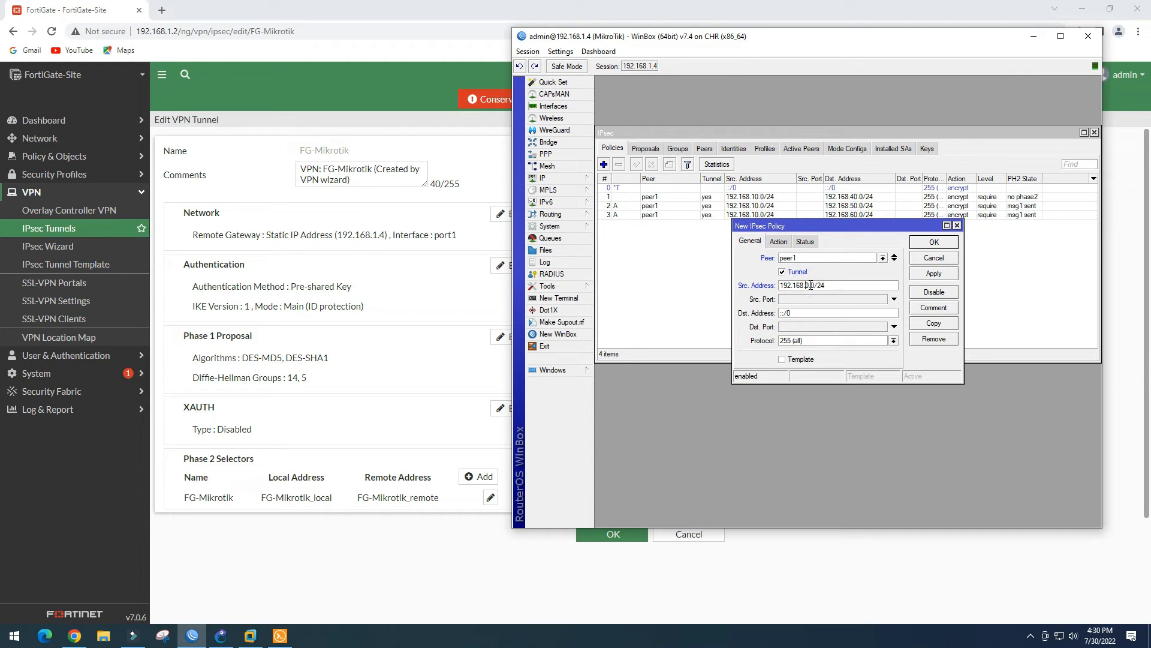
pyautogui.write('20')
pyautogui.doubleClick(802, 314)
pyautogui.hotkey('ctrl', 'v')
pyautogui.click(809, 315)
pyautogui.press('BackSpace')
pyautogui.write('4')
pyautogui.click(934, 273)
pyautogui.click(933, 241)
# Add a peer1 tunnel policy from 192.168.20.0/24 to 192.168.50.0/24
pyautogui.click(604, 164)
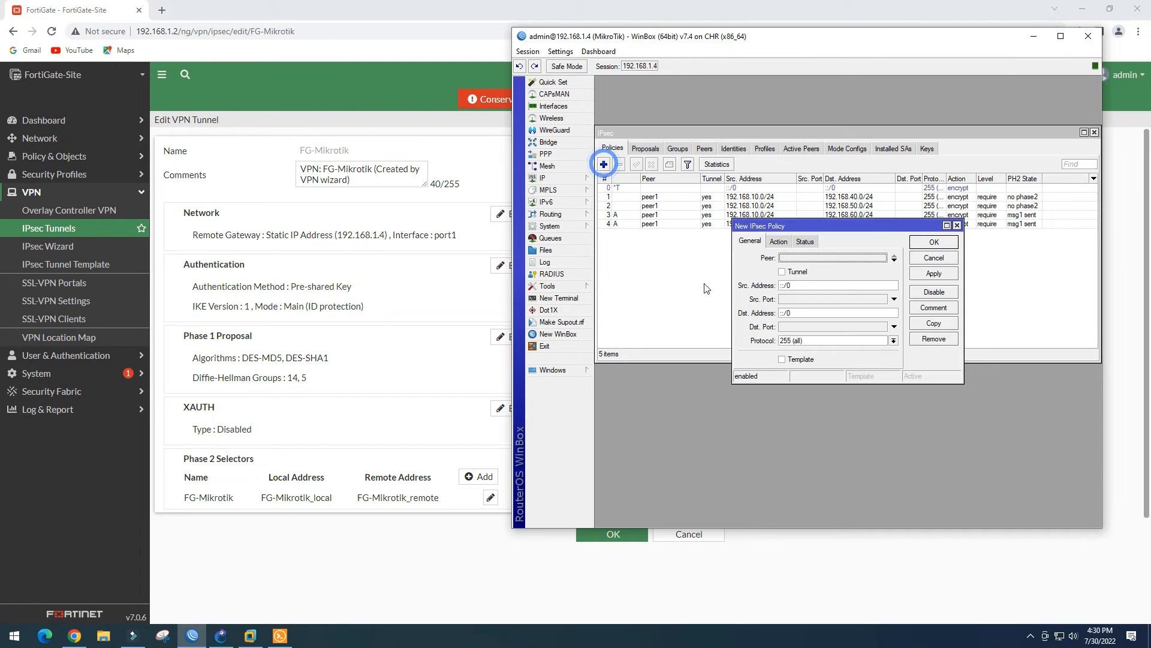
pyautogui.click(783, 272)
pyautogui.press('Tab')
pyautogui.hotkey('ctrl', 'v')
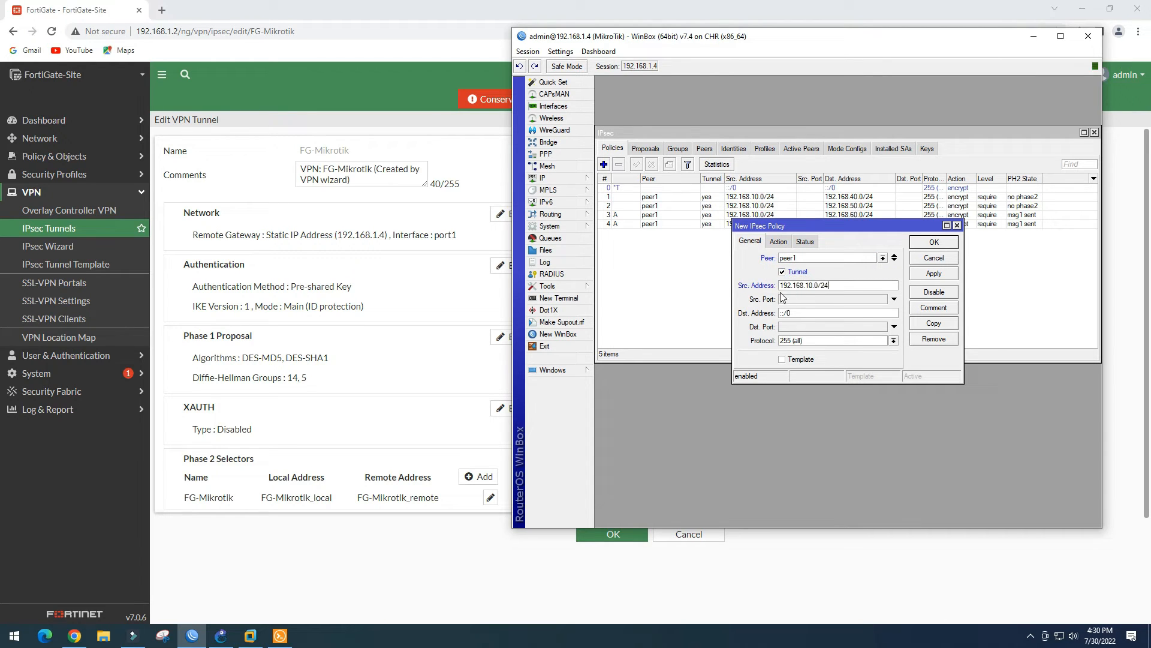
pyautogui.click(811, 286)
pyautogui.press('BackSpace')
pyautogui.write('2')
pyautogui.doubleClick(860, 282)
pyautogui.hotkey('ctrl', 'c')
pyautogui.doubleClick(797, 312)
pyautogui.hotkey('ctrl', 'v')
pyautogui.click(810, 312)
pyautogui.press('BackSpace')
pyautogui.write('5')
pyautogui.moveTo(835, 226); pyautogui.dragTo(824, 254)
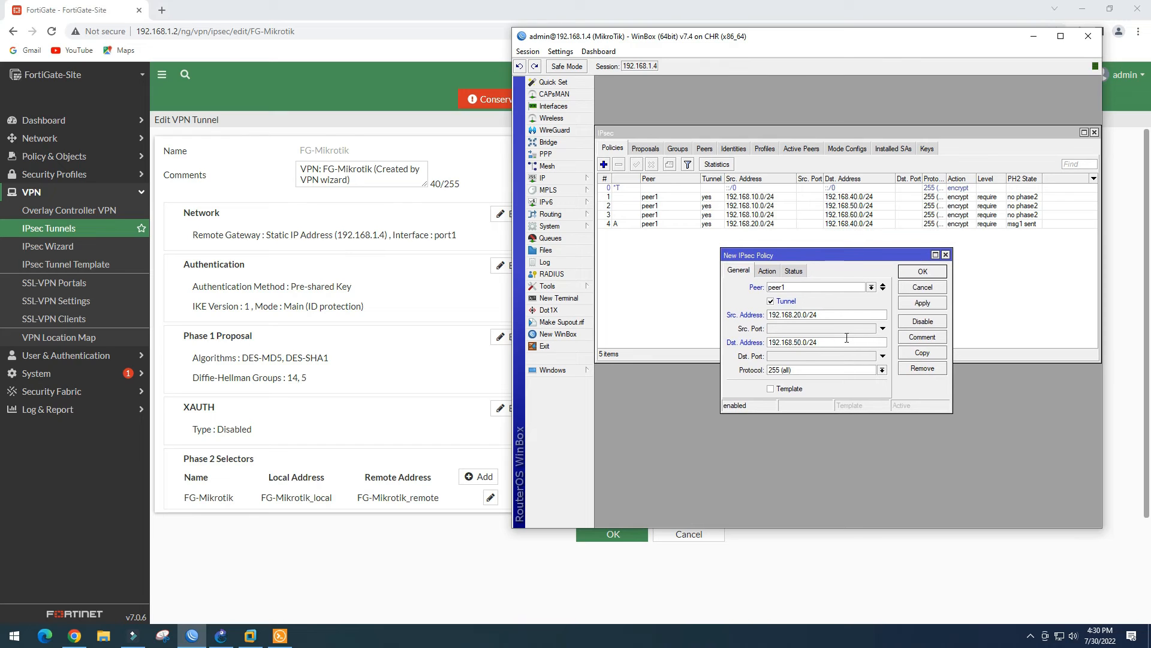
pyautogui.click(921, 303)
pyautogui.click(922, 271)
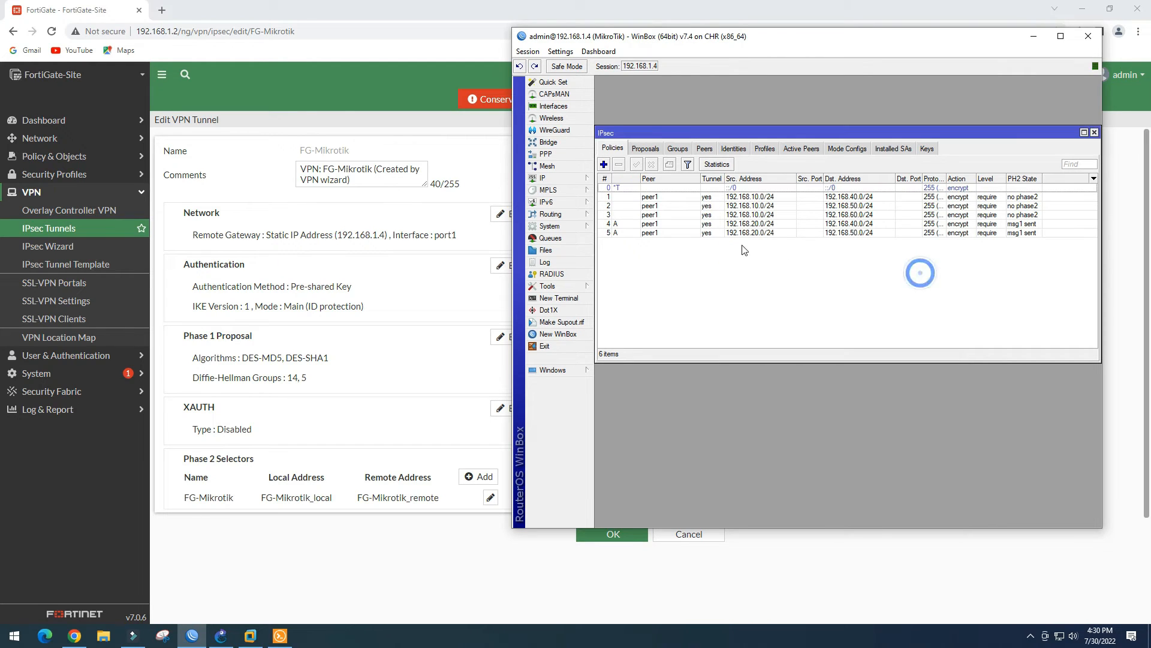
# Add a peer1 tunnel policy from 192.168.20.0/24 to 192.168.60.0/24
pyautogui.click(604, 166)
pyautogui.click(791, 287)
pyautogui.click(797, 297)
pyautogui.click(771, 301)
pyautogui.doubleClick(788, 314)
pyautogui.write('192.168.20.0/24')
pyautogui.doubleClick(783, 343)
pyautogui.hotkey('ctrl', 'v')
pyautogui.press('BackSpace')
pyautogui.write('6')
pyautogui.click(922, 302)
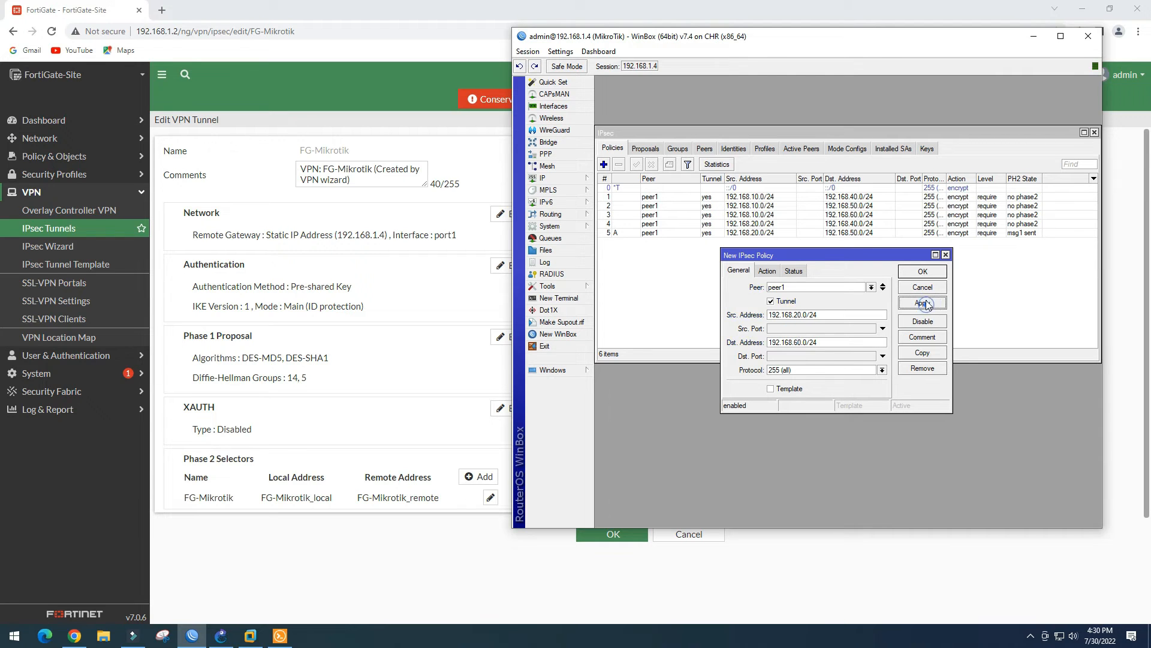
pyautogui.click(922, 271)
# Add a peer1 tunnel policy from 192.168.30.0/24 to 192.168.40.0/24
pyautogui.click(604, 164)
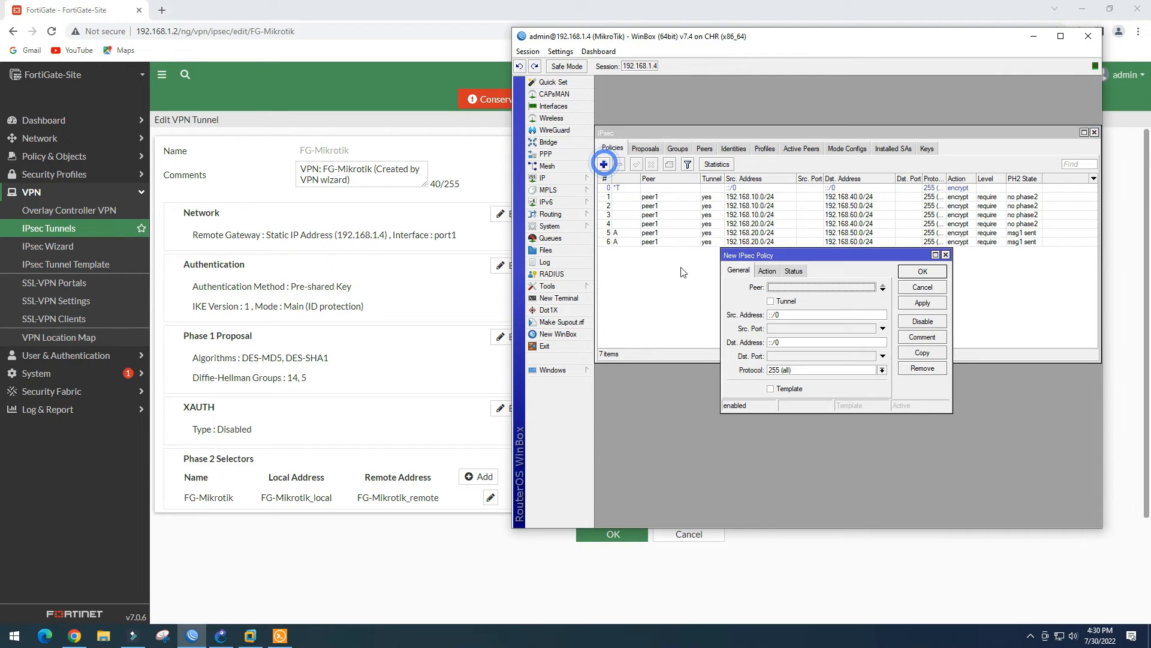
pyautogui.click(789, 287)
pyautogui.click(770, 300)
pyautogui.doubleClick(780, 316)
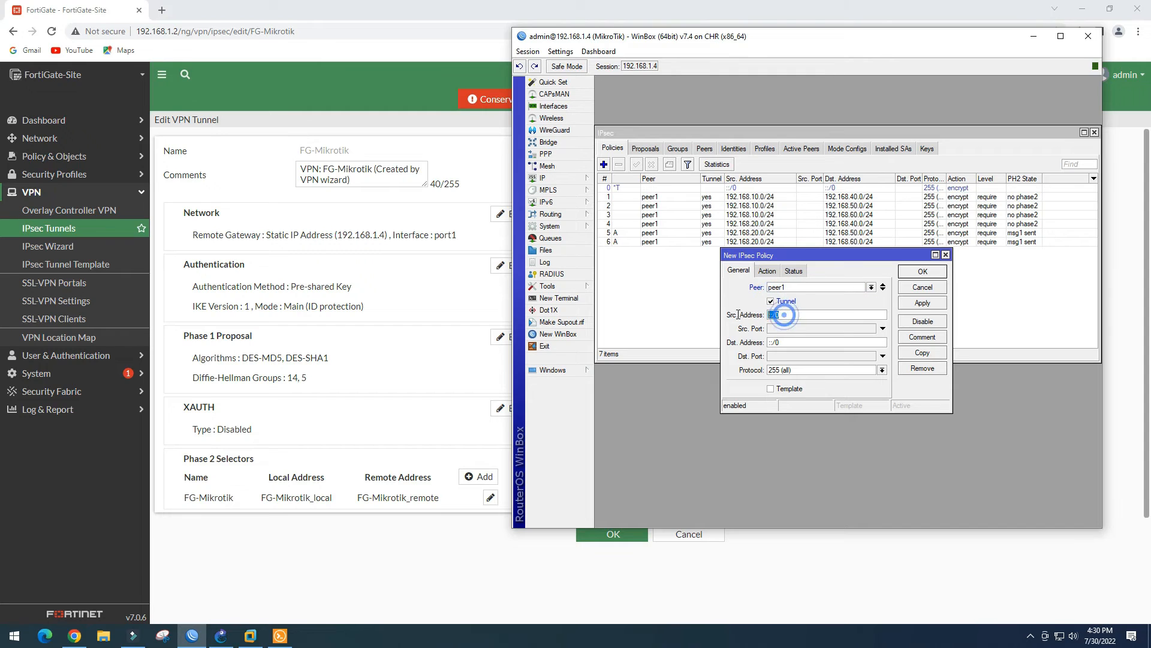
pyautogui.hotkey('ctrl', 'v')
pyautogui.click(798, 316)
pyautogui.press('BackSpace')
pyautogui.write('3')
pyautogui.moveTo(828, 313); pyautogui.dragTo(700, 313)
pyautogui.hotkey('ctrl', 'c')
pyautogui.doubleClick(766, 342)
pyautogui.hotkey('ctrl', 'v')
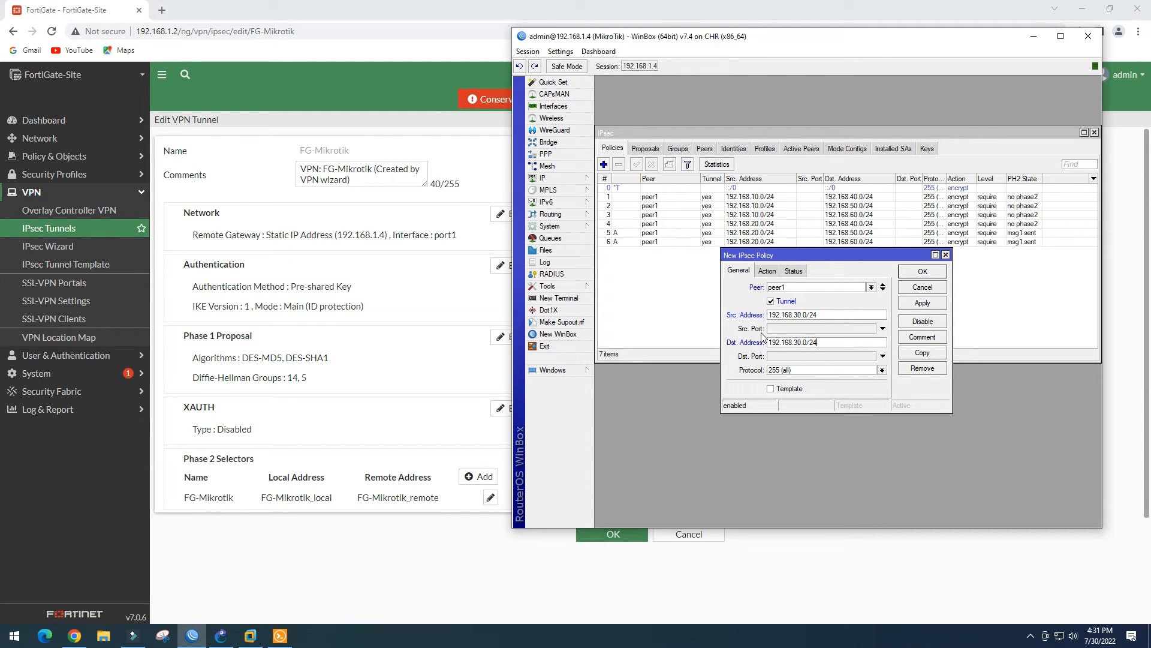
pyautogui.click(799, 343)
pyautogui.press('BackSpace')
pyautogui.write('4')
pyautogui.click(922, 271)
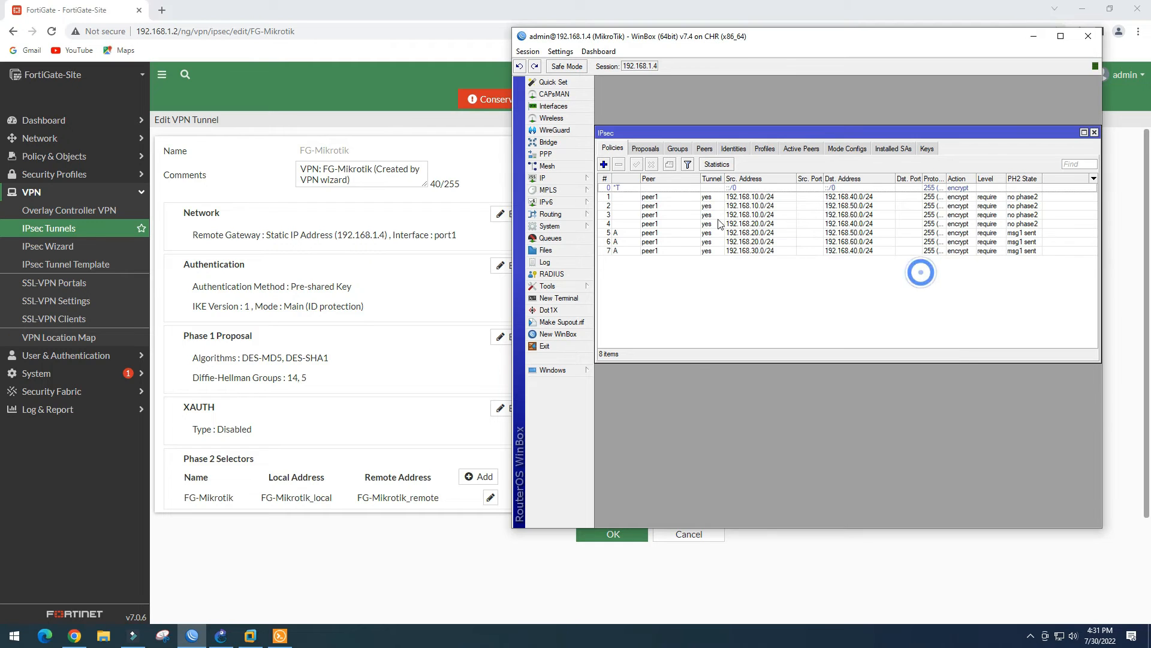
# Add a peer1 tunnel policy from 192.168.30.0/24 to 192.168.50.0/24
pyautogui.click(604, 163)
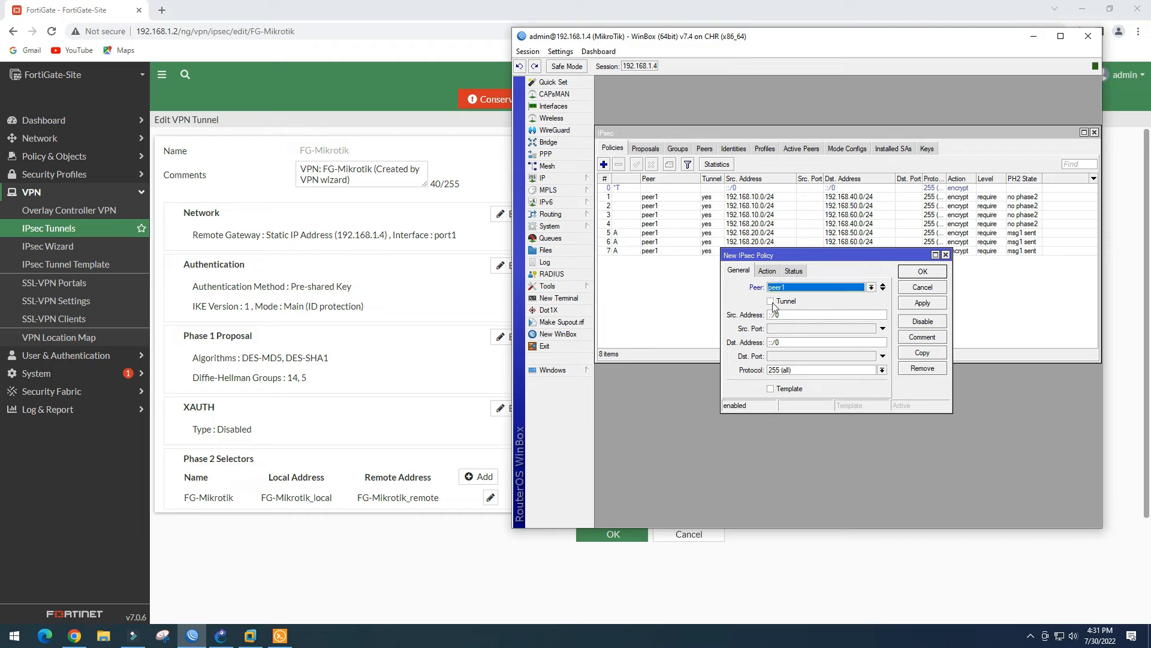
pyautogui.click(771, 301)
pyautogui.moveTo(783, 314); pyautogui.dragTo(719, 318)
pyautogui.hotkey('ctrl', 'v')
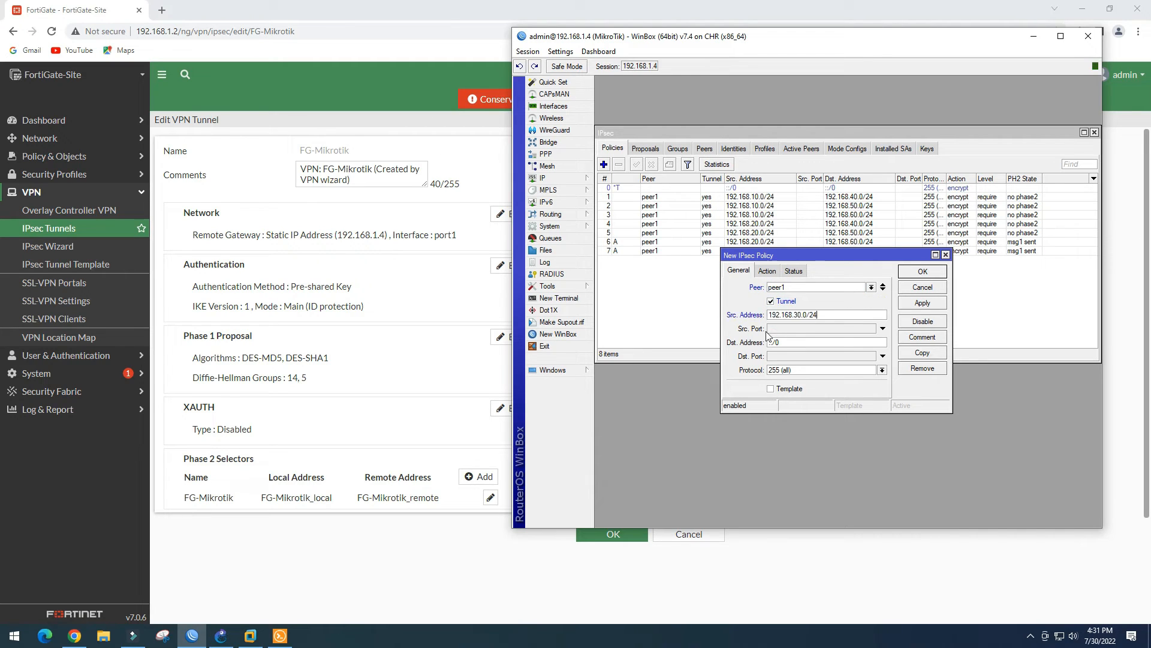
pyautogui.moveTo(787, 343); pyautogui.dragTo(720, 339)
pyautogui.hotkey('ctrl', 'v')
pyautogui.click(797, 342)
pyautogui.click(905, 303)
pyautogui.click(912, 271)
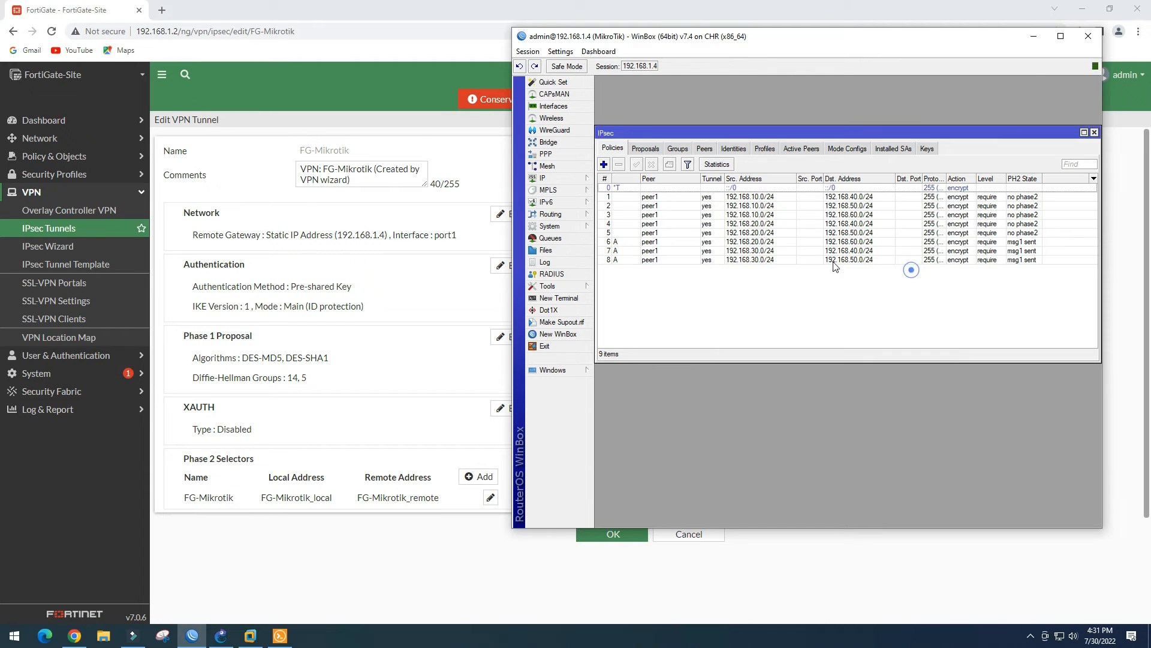
# Add the 192.168.30.0/24 to 192.168.60.0/24 peer1 tunnel policy, then check the established active peers
pyautogui.click(604, 164)
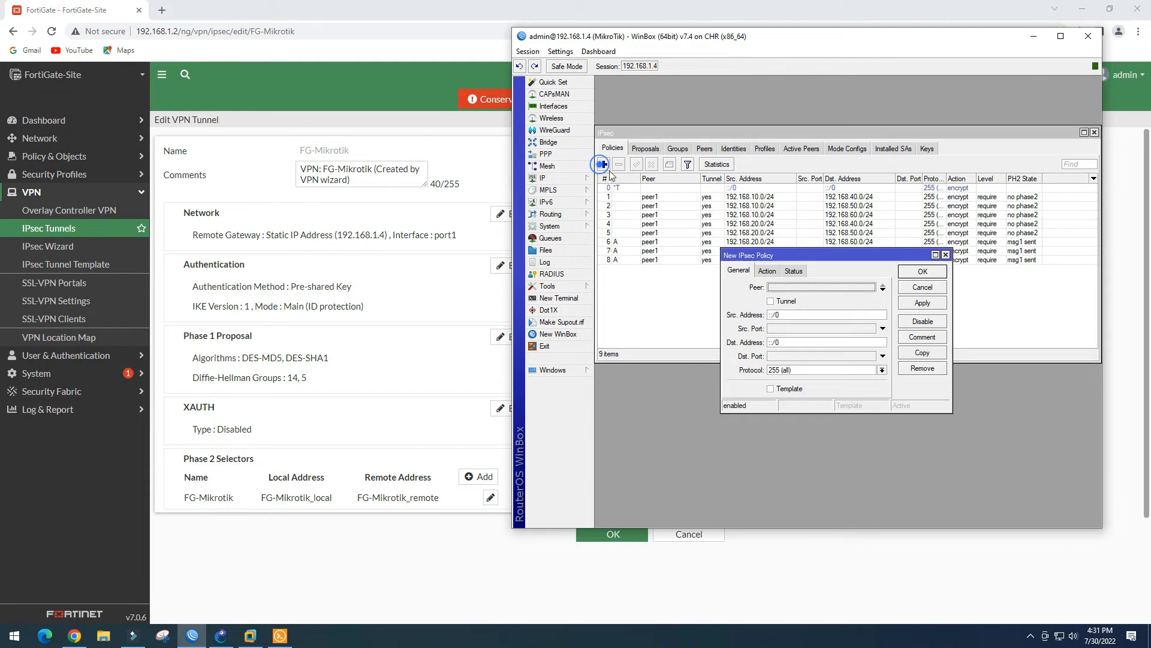
pyautogui.click(771, 302)
pyautogui.doubleClick(775, 314)
pyautogui.hotkey('ctrl', 'v')
pyautogui.doubleClick(774, 342)
pyautogui.hotkey('ctrl', 'v')
pyautogui.click(800, 342)
pyautogui.press('BackSpace')
pyautogui.write('6')
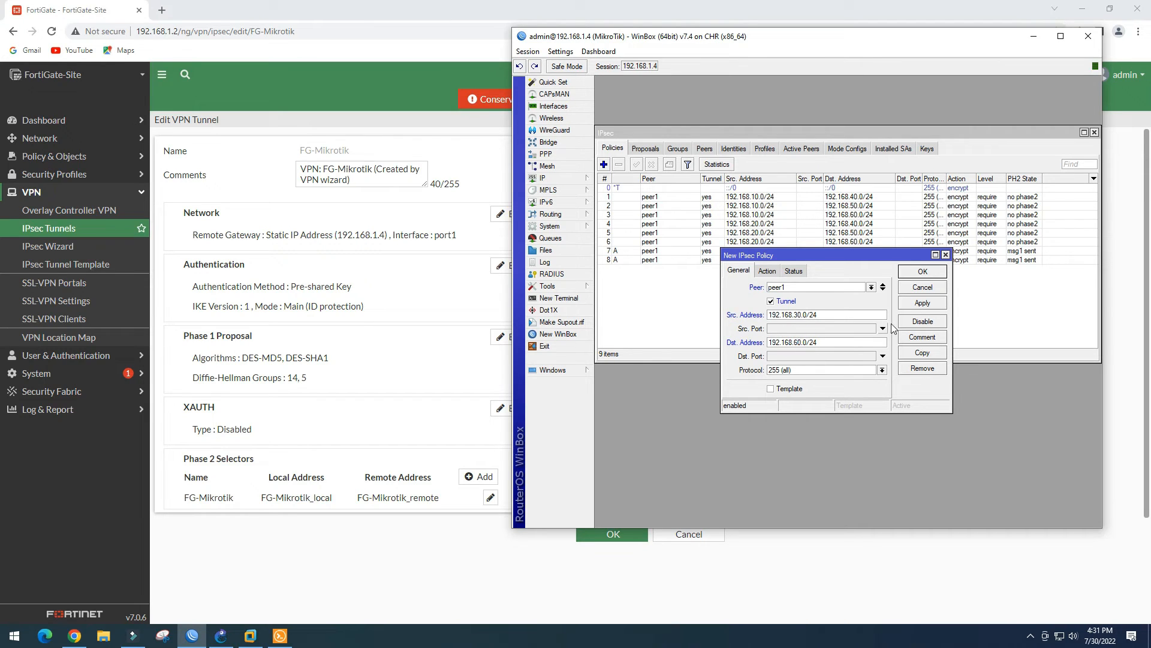
pyautogui.click(922, 271)
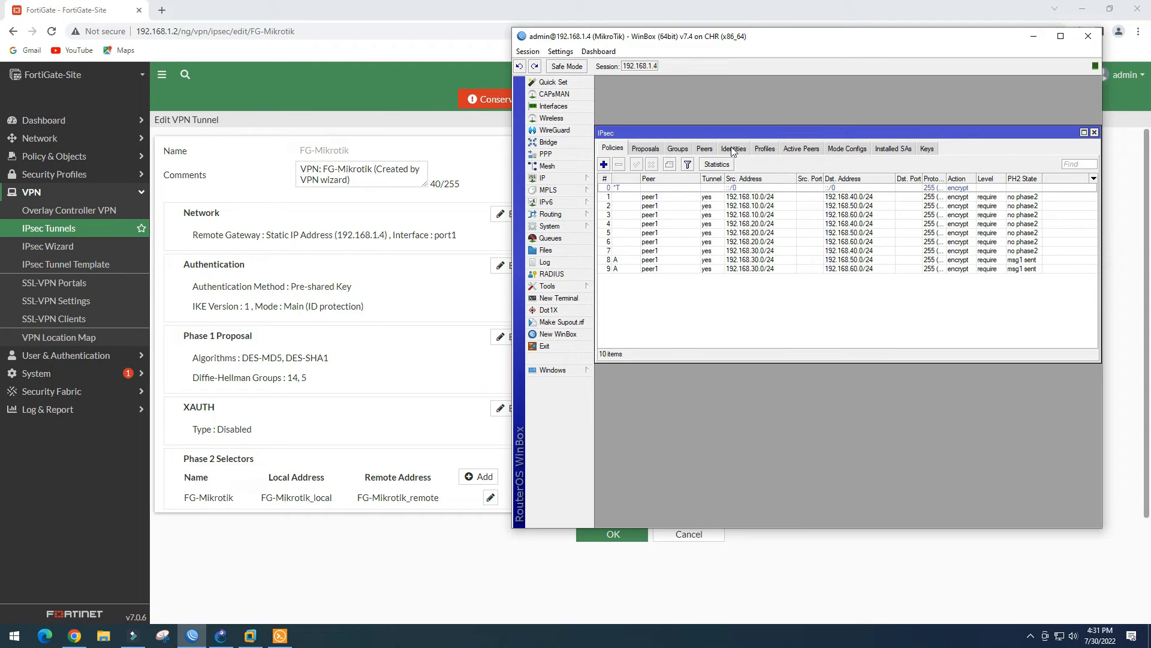
pyautogui.click(799, 149)
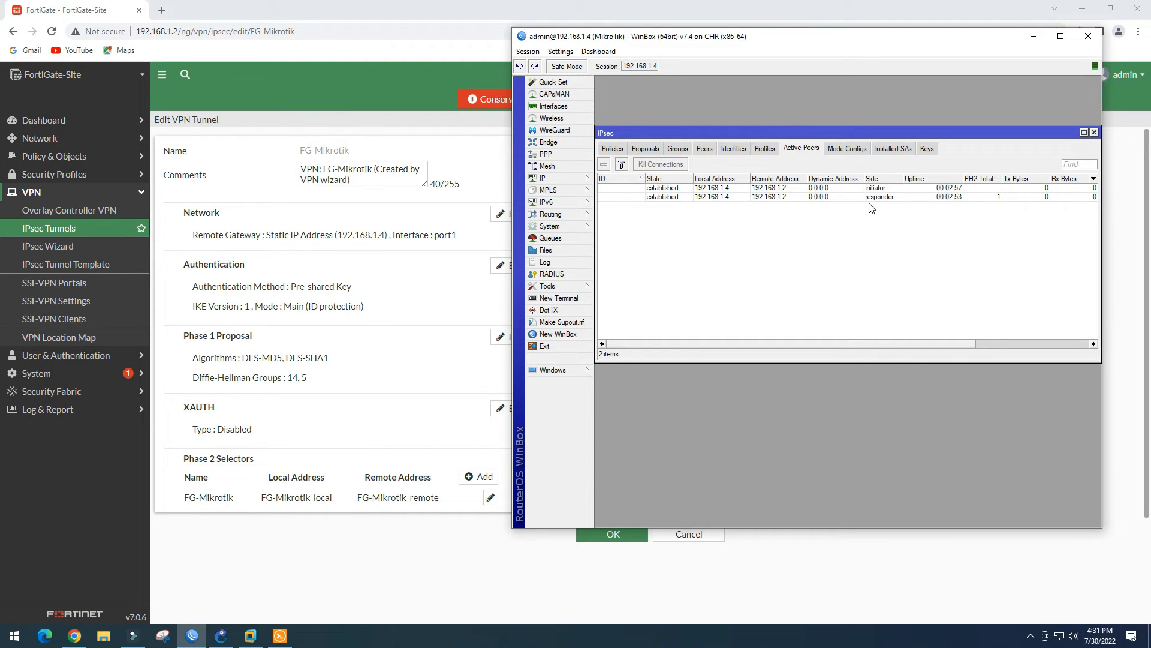
pyautogui.click(305, 82)
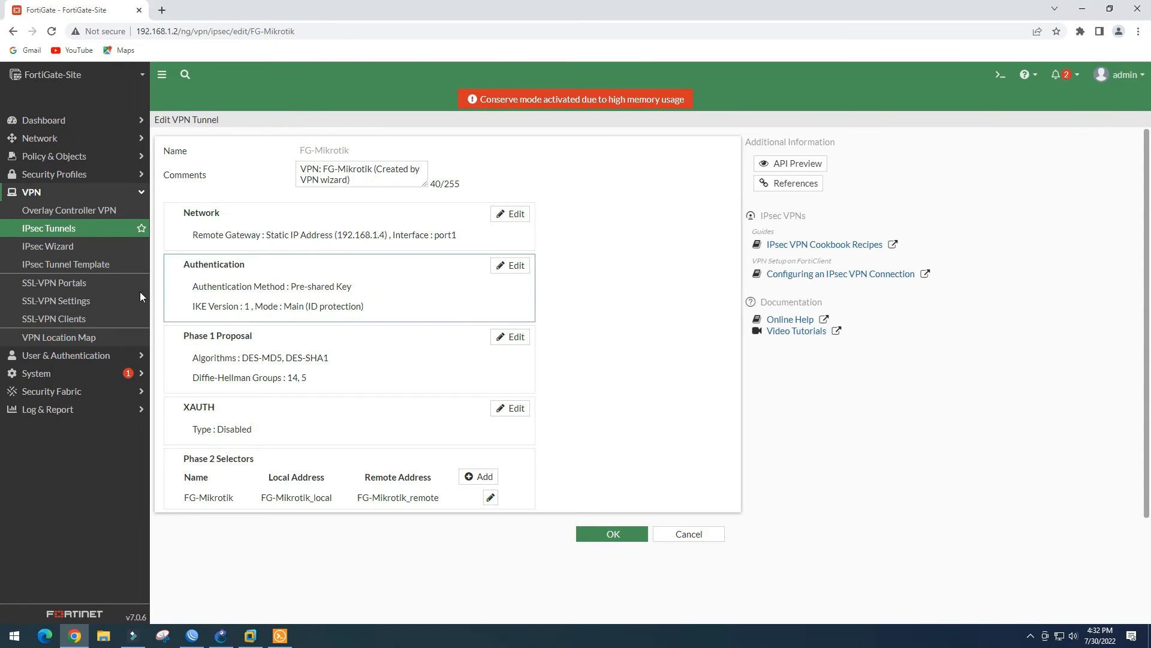
# Show the FortiGate IPsec Tunnels list and select the FG-Mikrotik tunnel
pyautogui.click(51, 229)
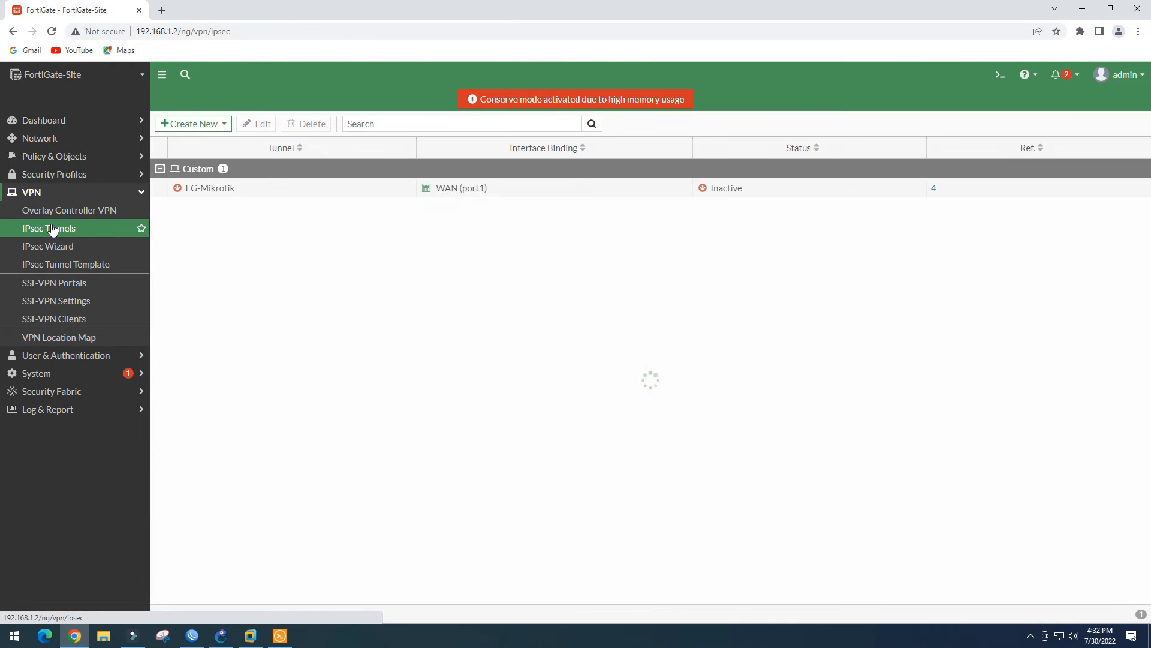
pyautogui.click(322, 192)
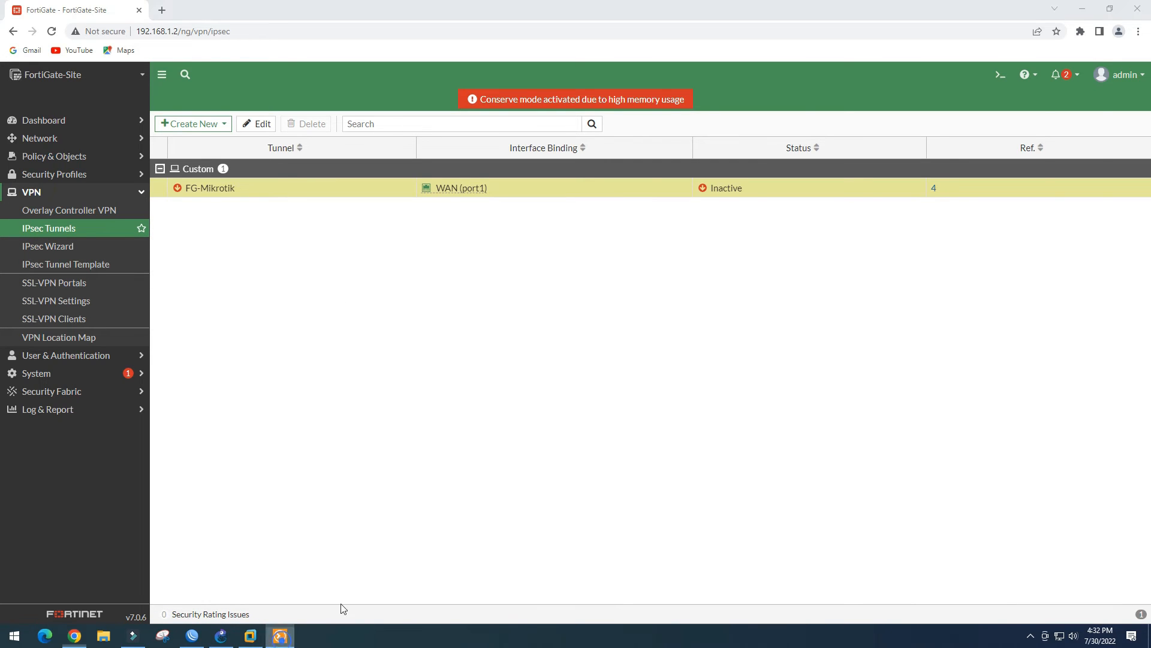
pyautogui.click(286, 634)
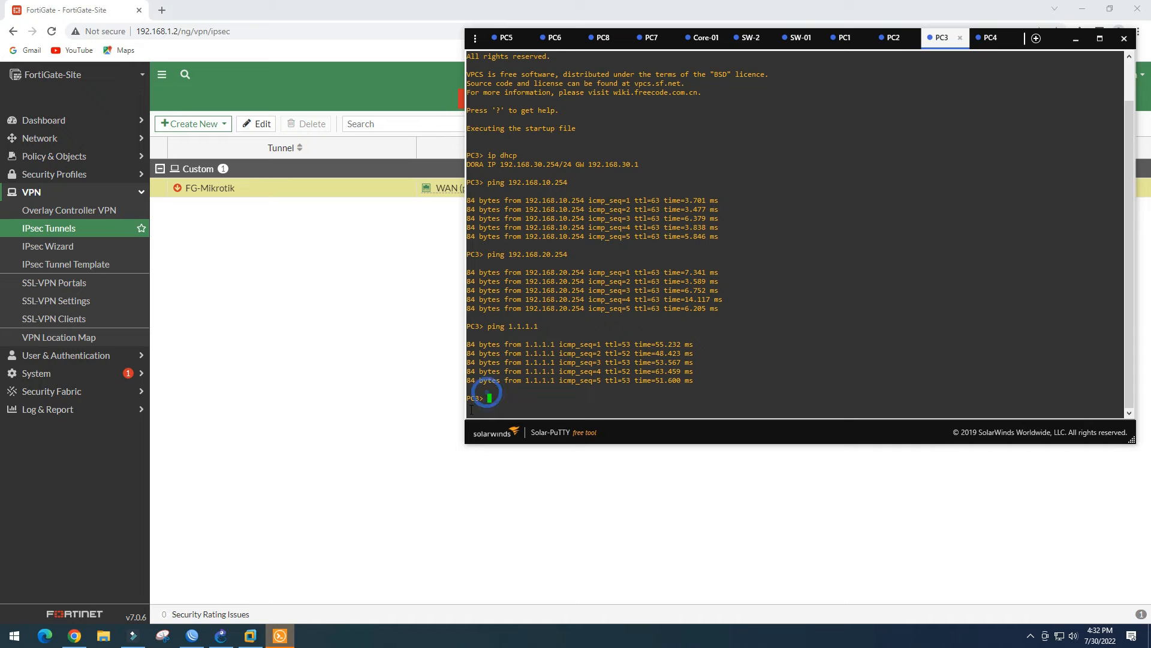
# Run ping 192.168.40.2 from the PC3 console to test the tunnel
pyautogui.click(219, 638)
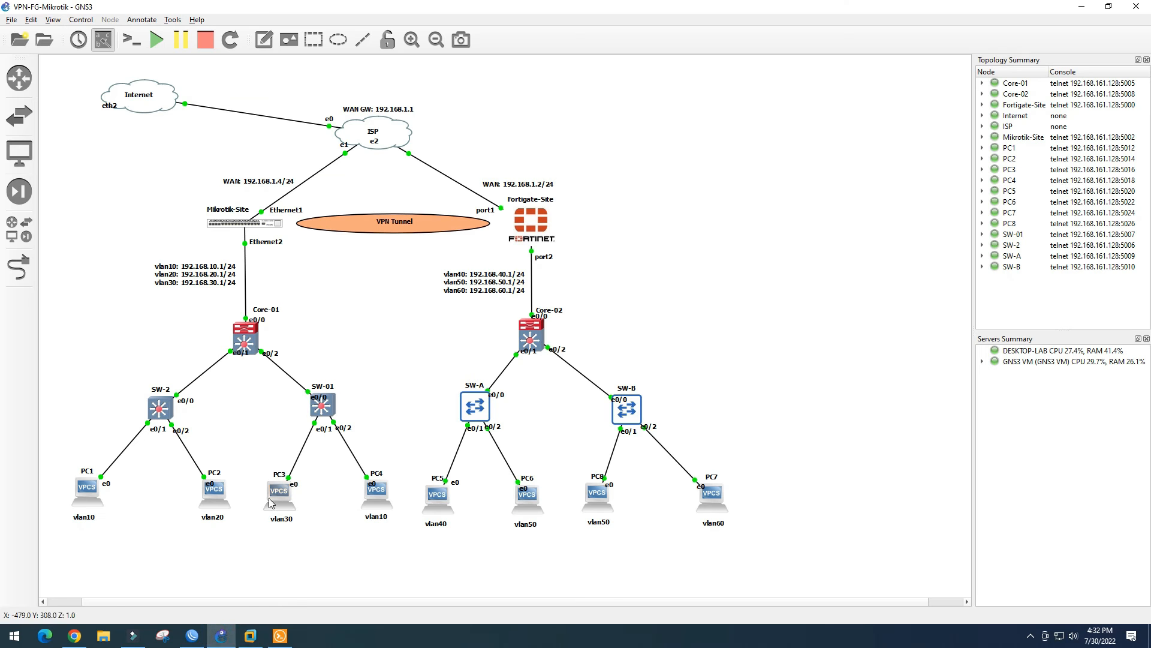
pyautogui.click(280, 636)
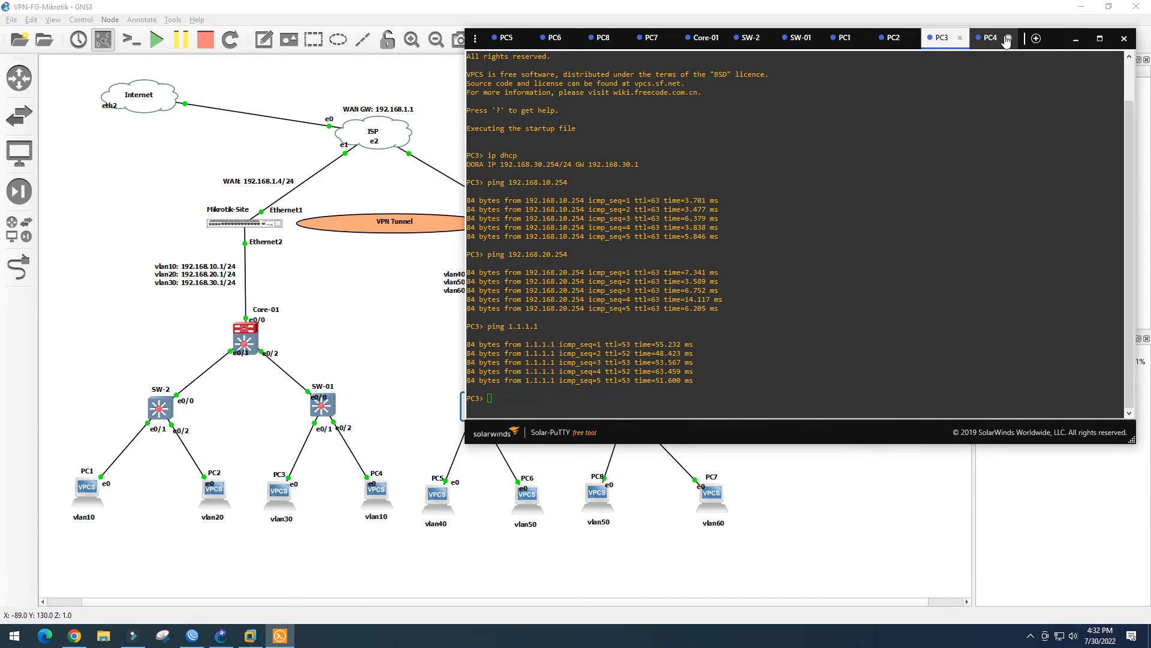
pyautogui.moveTo(957, 44); pyautogui.dragTo(1104, 38)
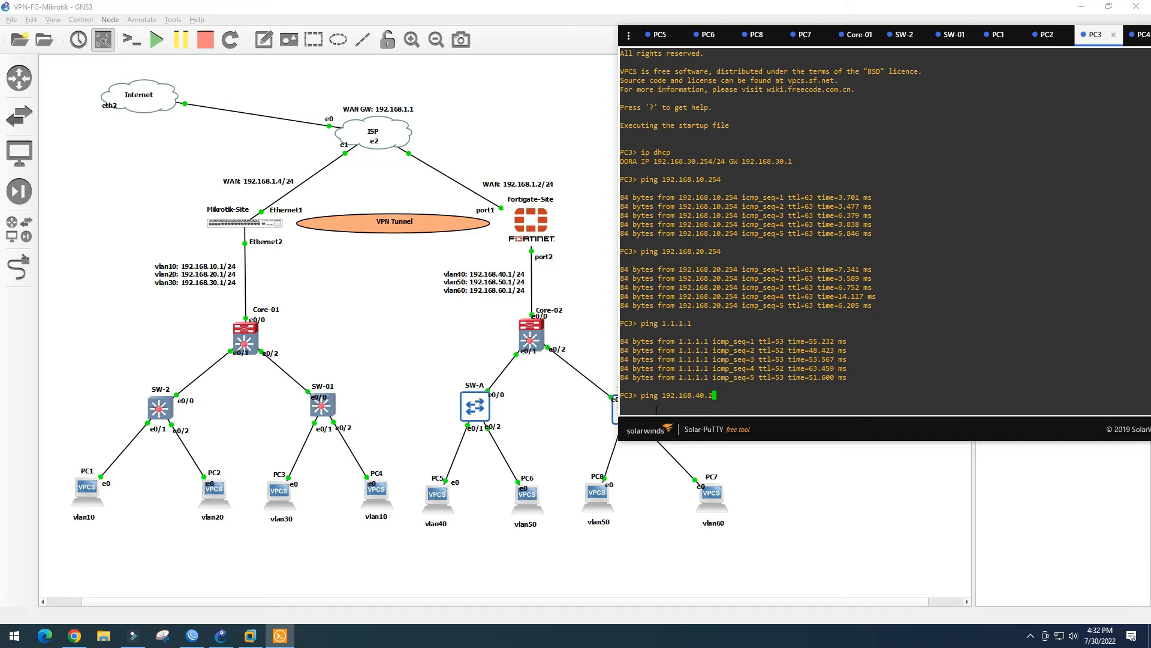
pyautogui.press('Return')
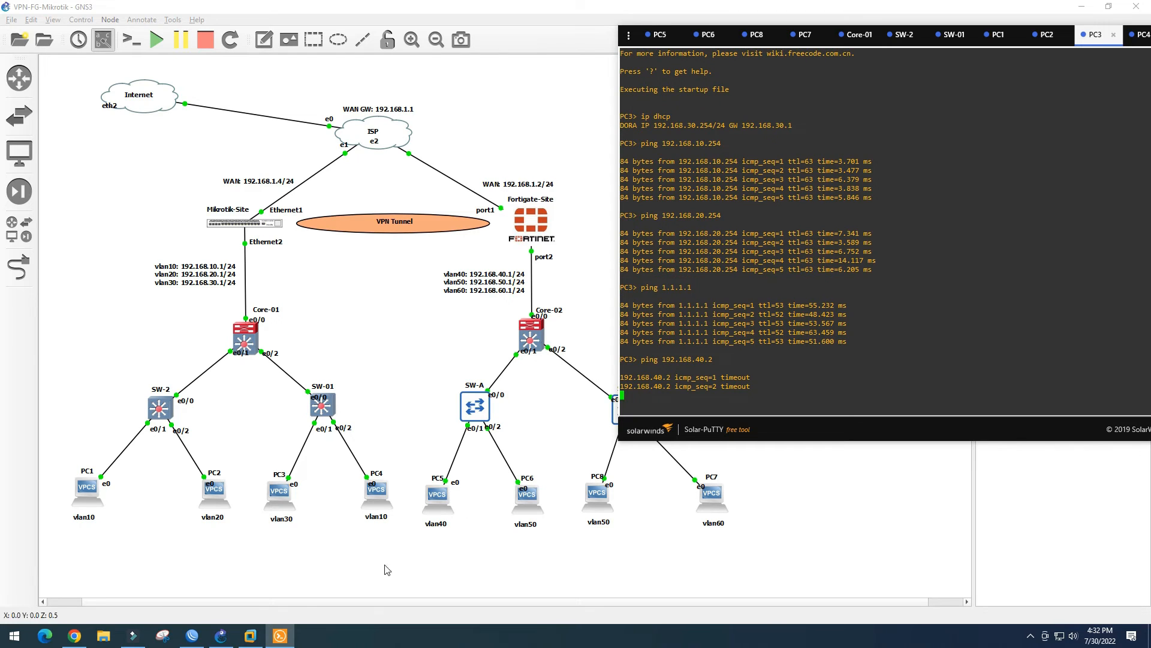
# Review the MikroTik IPsec profiles, identities, peers, groups, proposals and peer1 policies
pyautogui.click(192, 635)
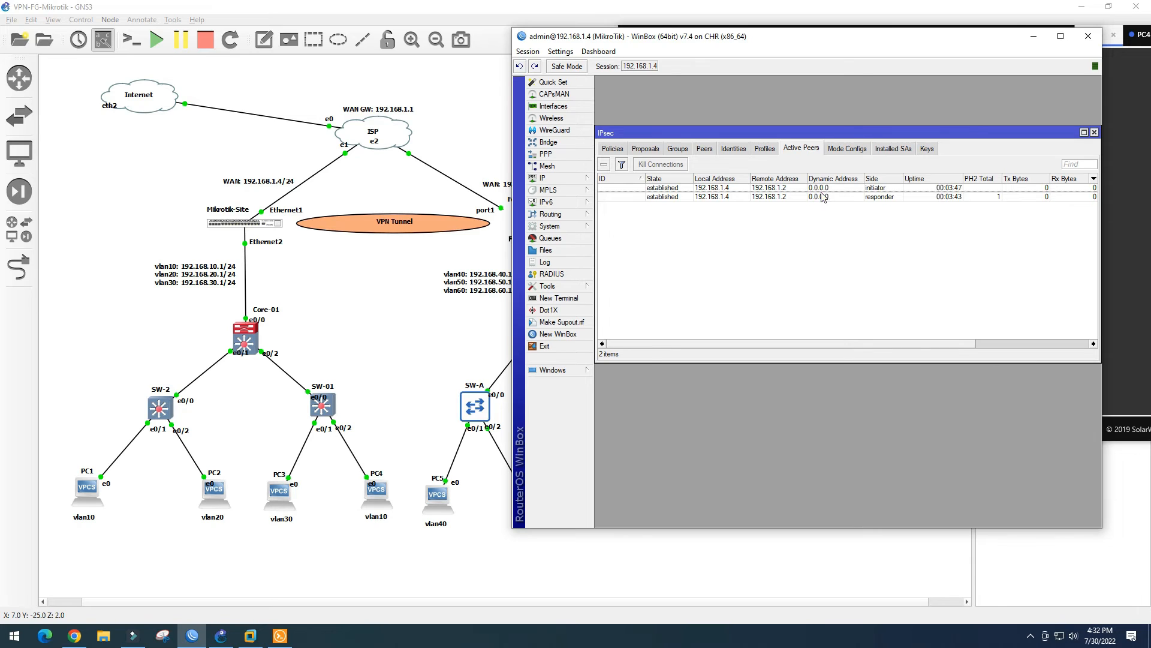
pyautogui.click(765, 150)
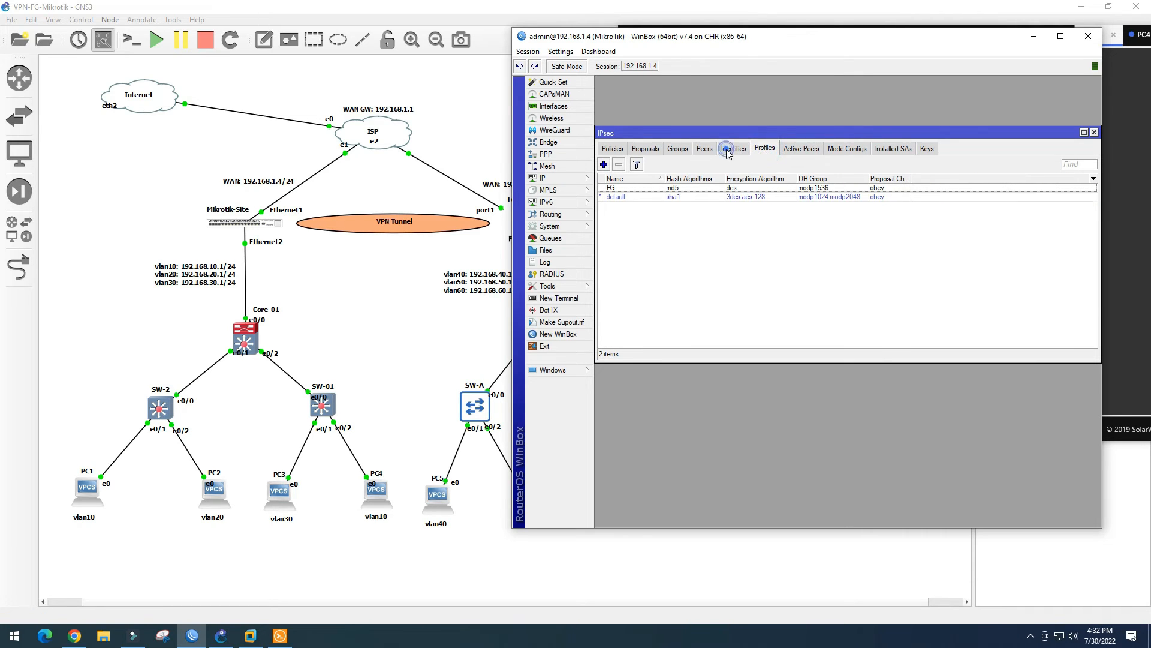
pyautogui.click(728, 152)
pyautogui.click(697, 151)
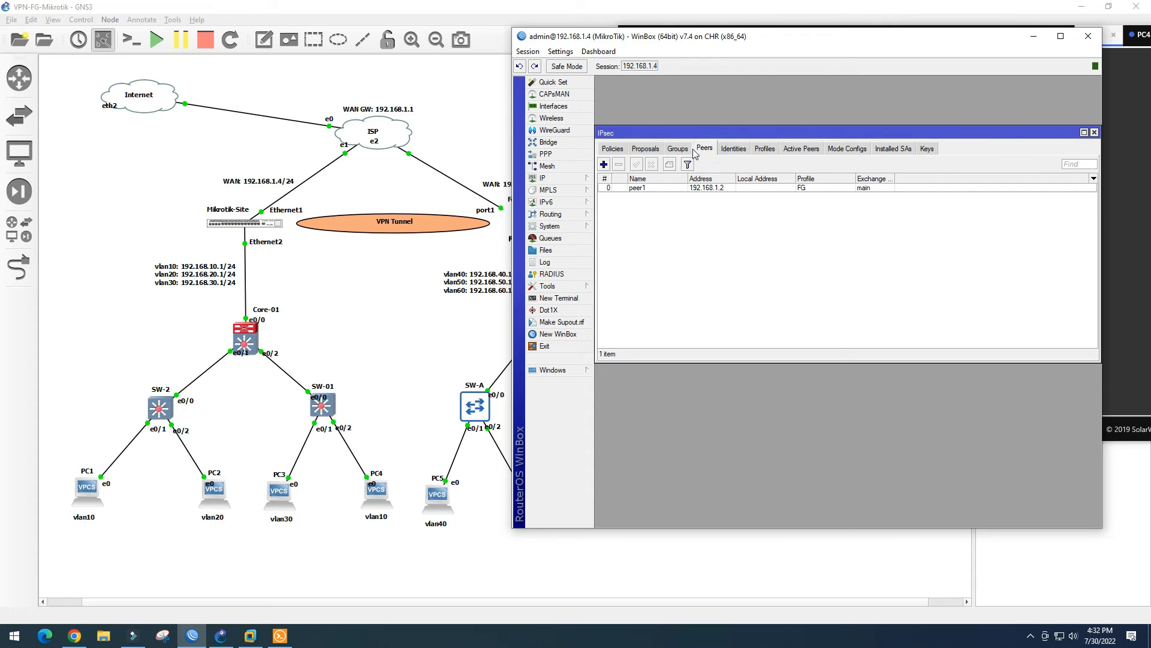
pyautogui.click(680, 151)
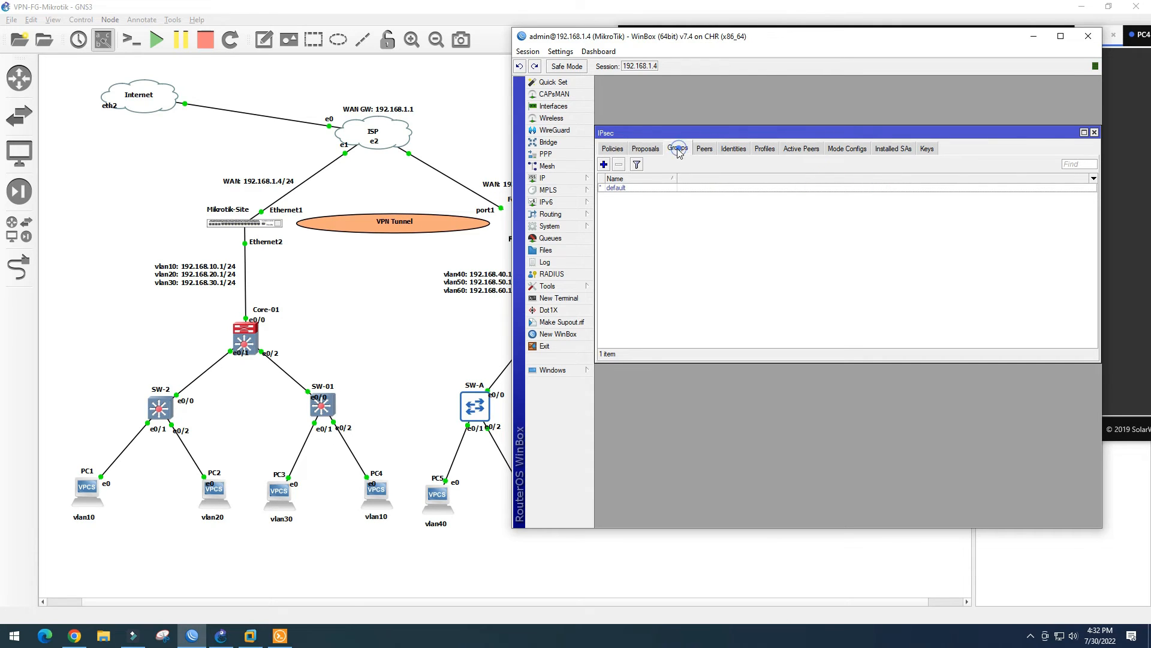
pyautogui.click(646, 150)
pyautogui.click(613, 151)
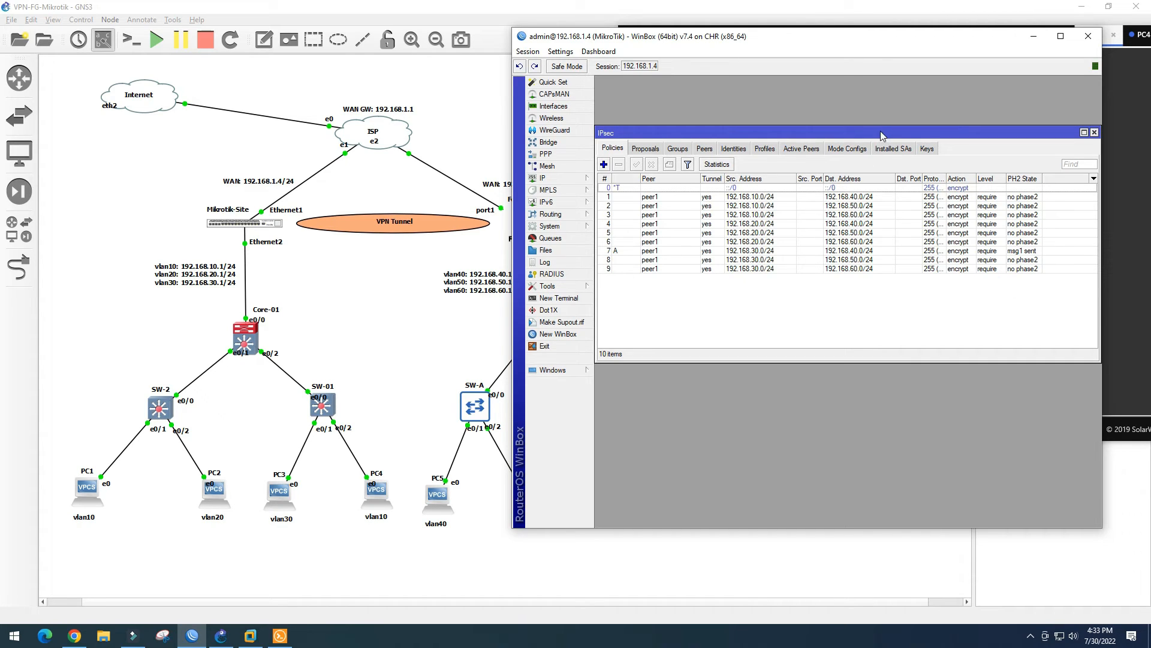
pyautogui.moveTo(881, 132); pyautogui.dragTo(883, 125)
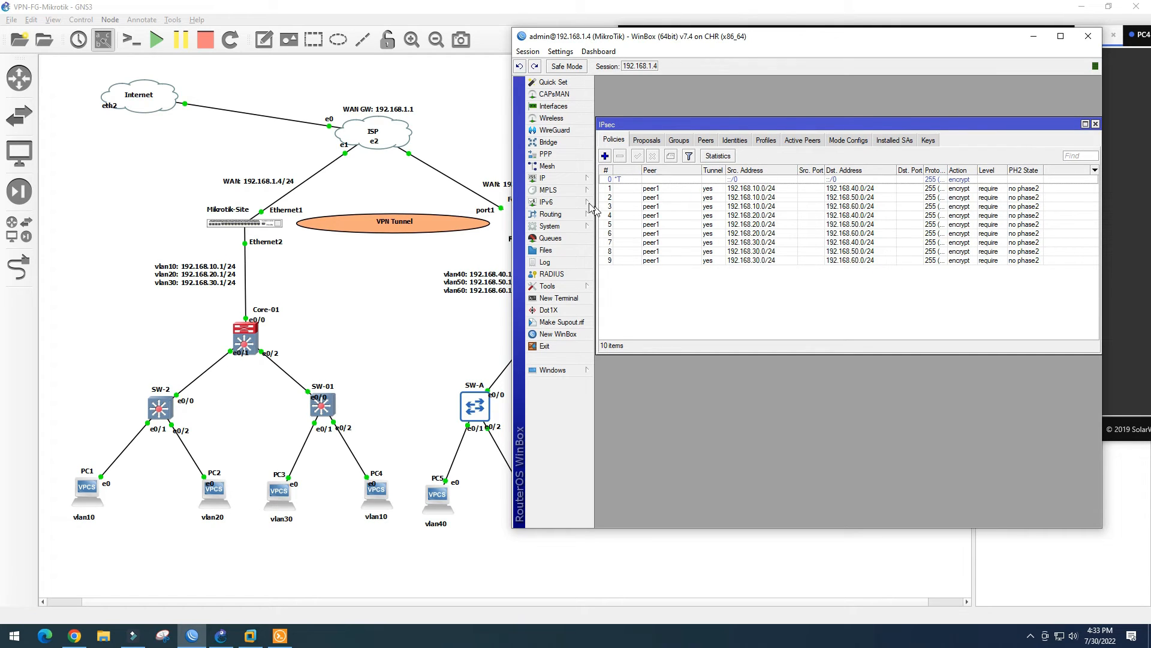
pyautogui.click(567, 183)
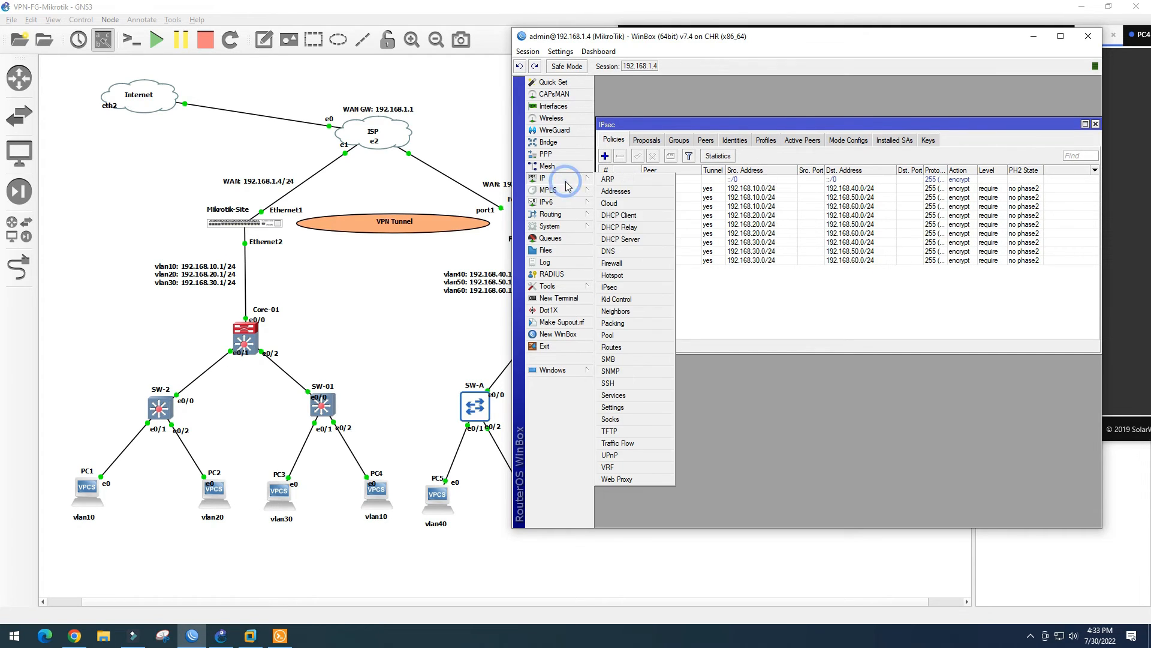
# In Firewall NAT, add the first srcnat accept rule with destination 192.168.40.0/24
pyautogui.click(627, 264)
pyautogui.moveTo(873, 199); pyautogui.dragTo(900, 279)
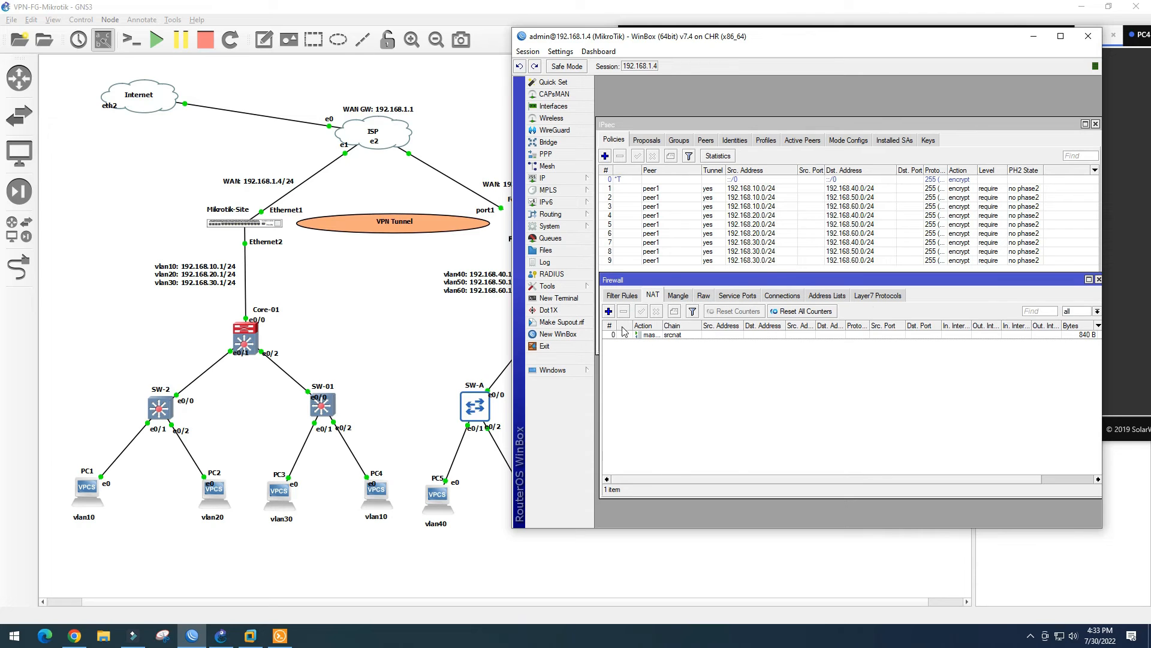
pyautogui.click(608, 310)
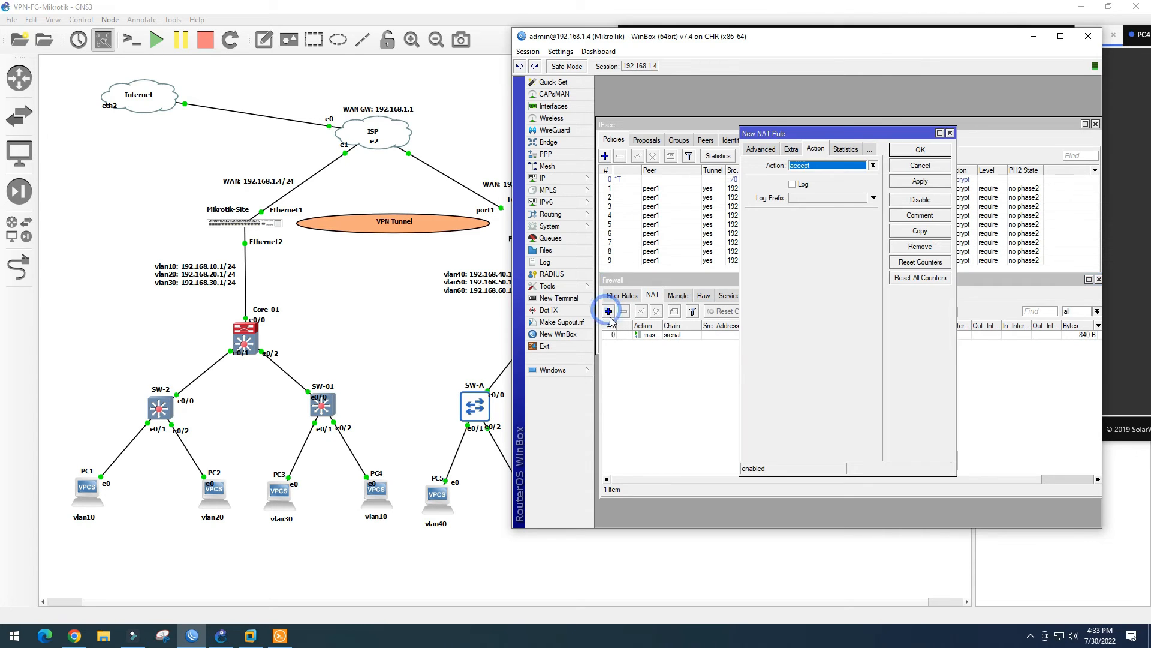
pyautogui.click(761, 150)
pyautogui.click(754, 152)
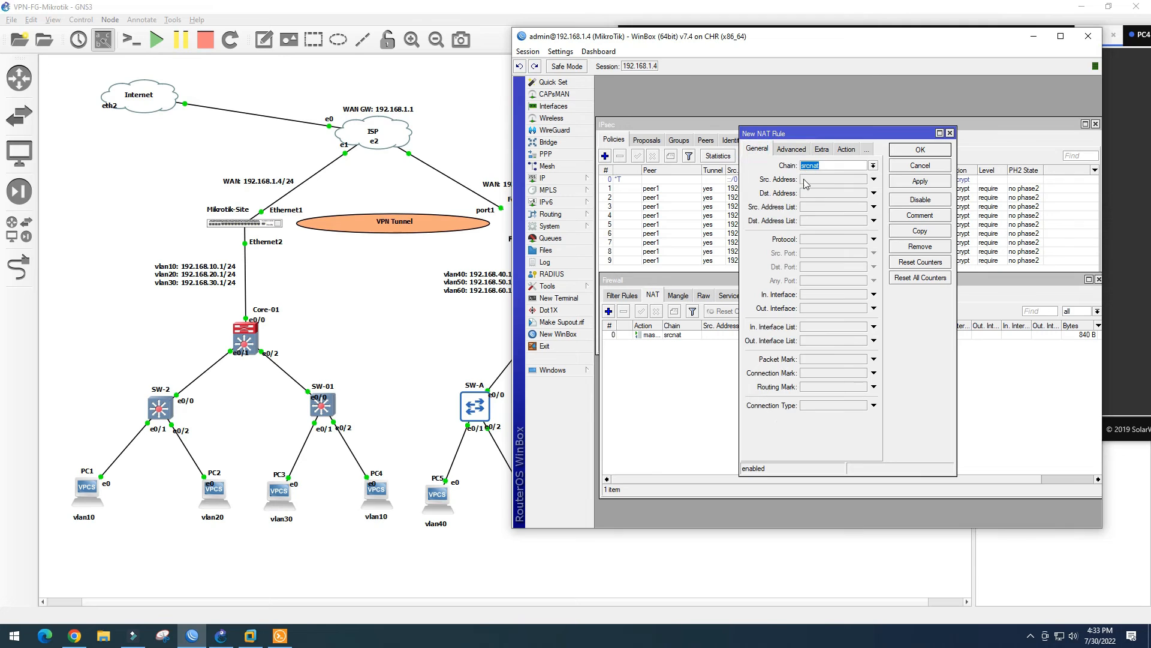
pyautogui.click(807, 180)
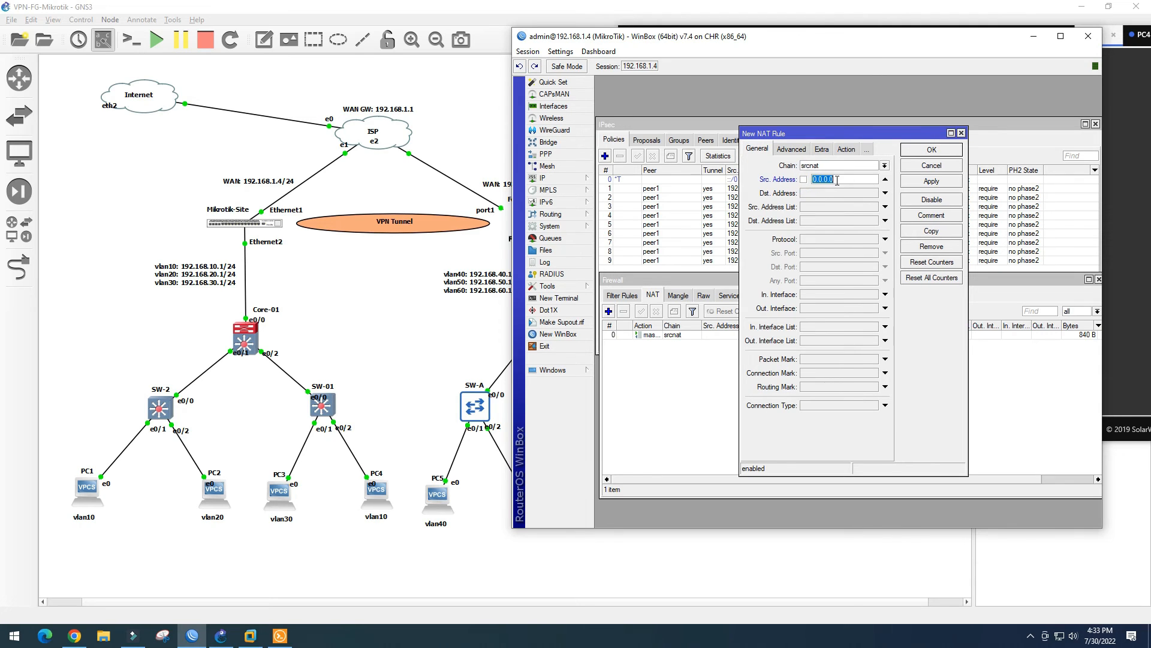
pyautogui.write('192.168.30.0/24')
pyautogui.click(829, 192)
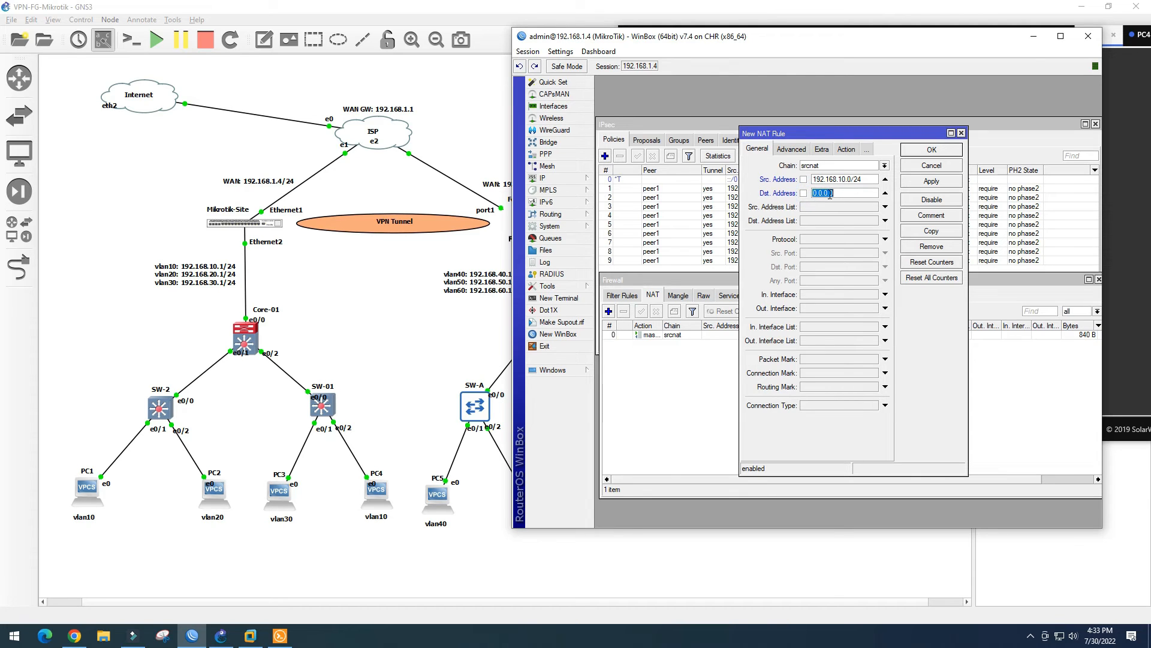
pyautogui.write('192.168.10.0/24')
pyautogui.click(842, 193)
pyautogui.press('BackSpace')
pyautogui.write('4')
pyautogui.moveTo(870, 180); pyautogui.dragTo(812, 180)
pyautogui.hotkey('ctrl', 'c')
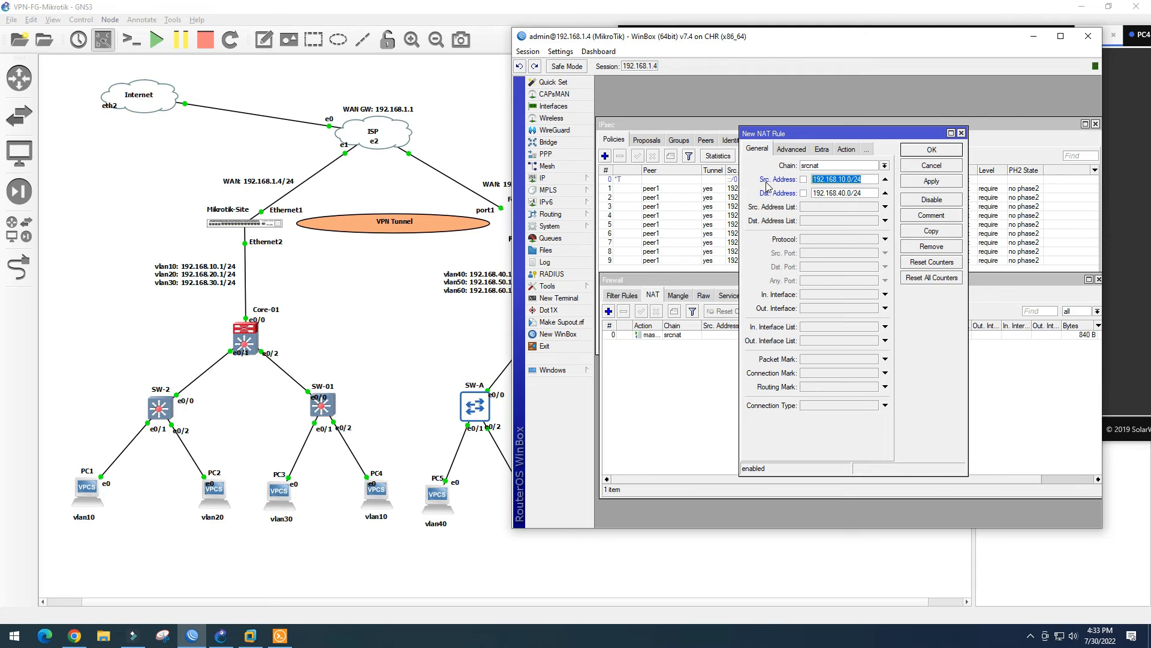
pyautogui.click(931, 180)
pyautogui.click(931, 150)
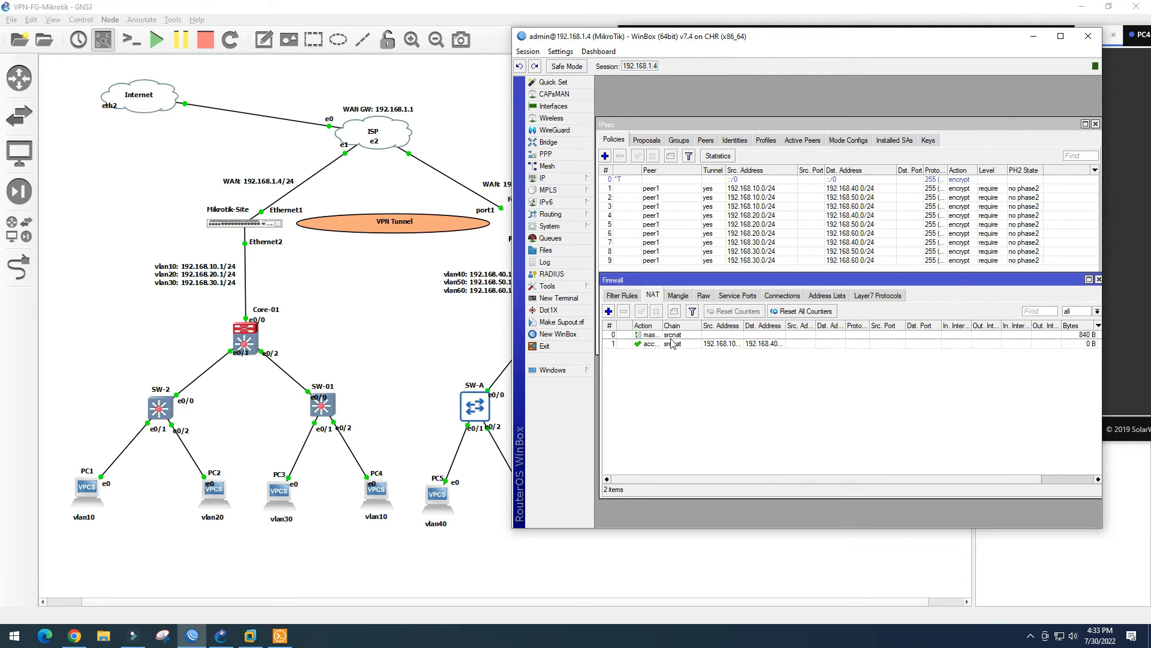
# Reopen the new rule to check its accept action and apply it
pyautogui.doubleClick(691, 345)
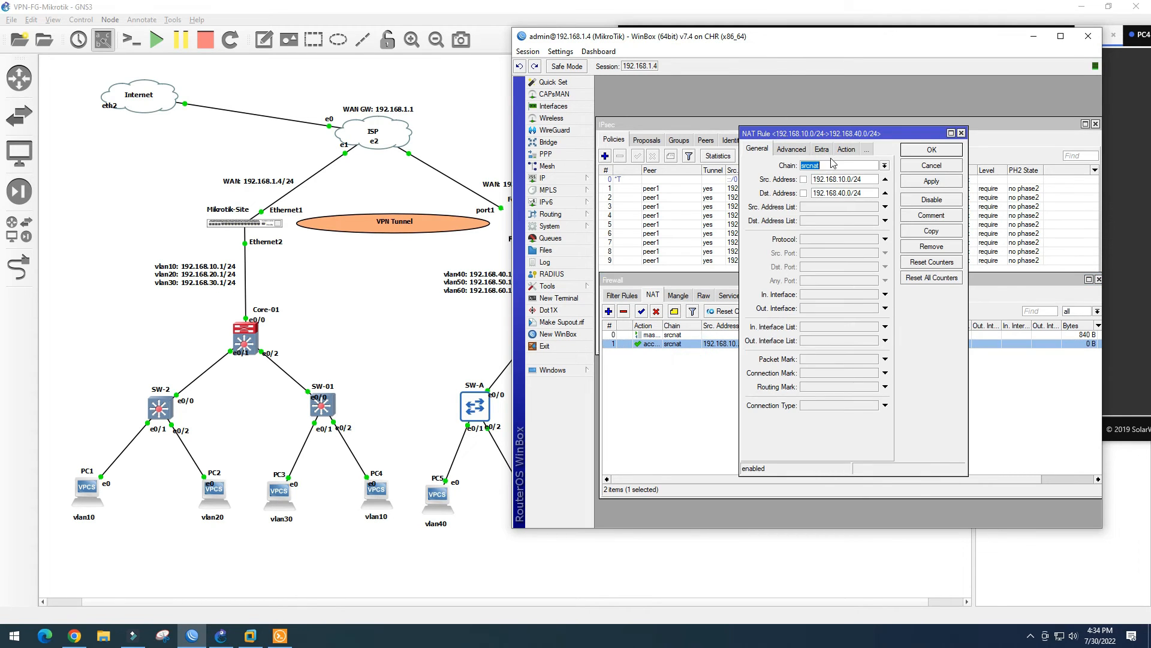
pyautogui.click(846, 150)
pyautogui.click(933, 181)
pyautogui.click(932, 149)
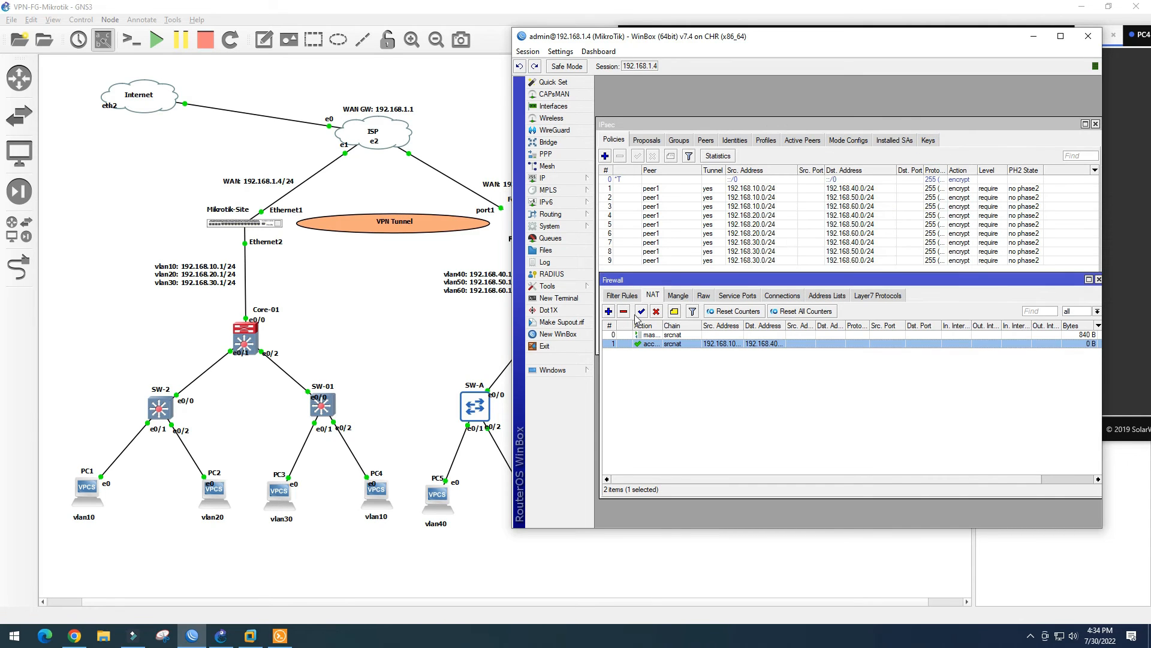
# Add a second accept NAT rule, correcting the pasted destination subnet's third octet
pyautogui.click(608, 311)
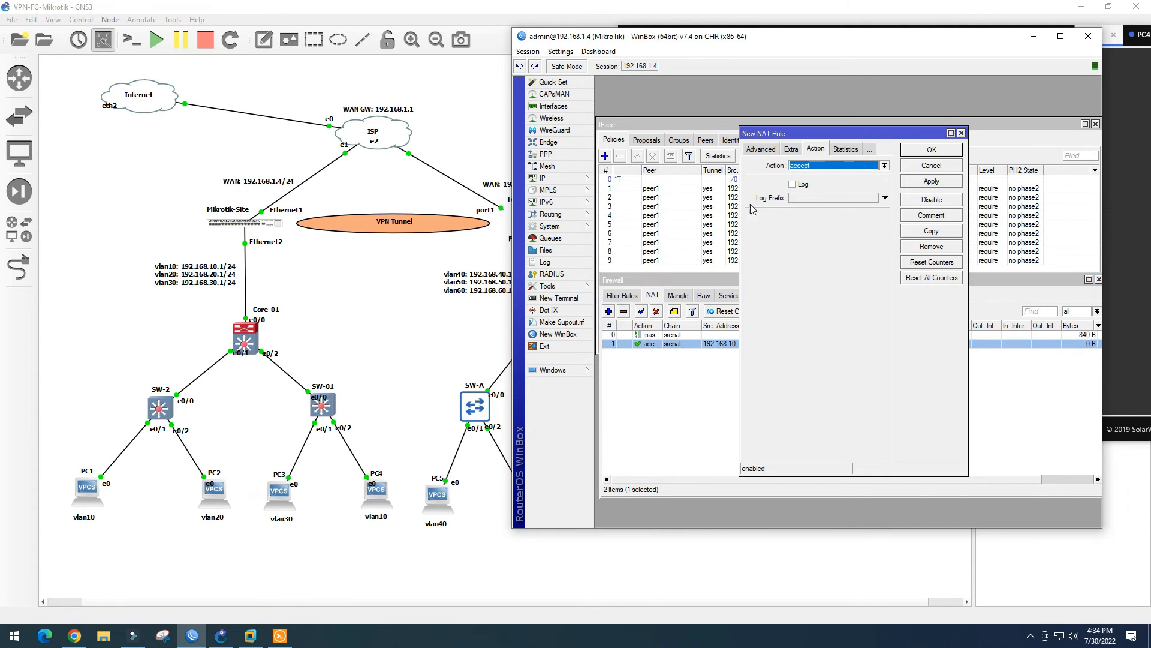
pyautogui.click(761, 152)
pyautogui.click(755, 150)
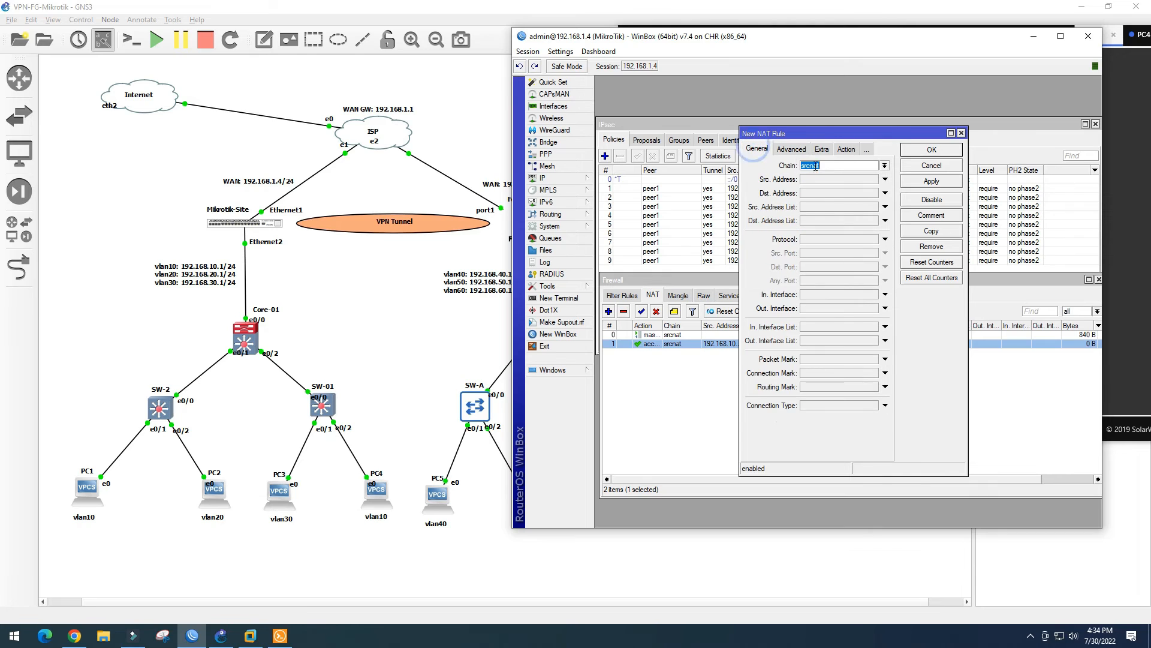
pyautogui.hotkey('ctrl', 'v')
pyautogui.click(825, 194)
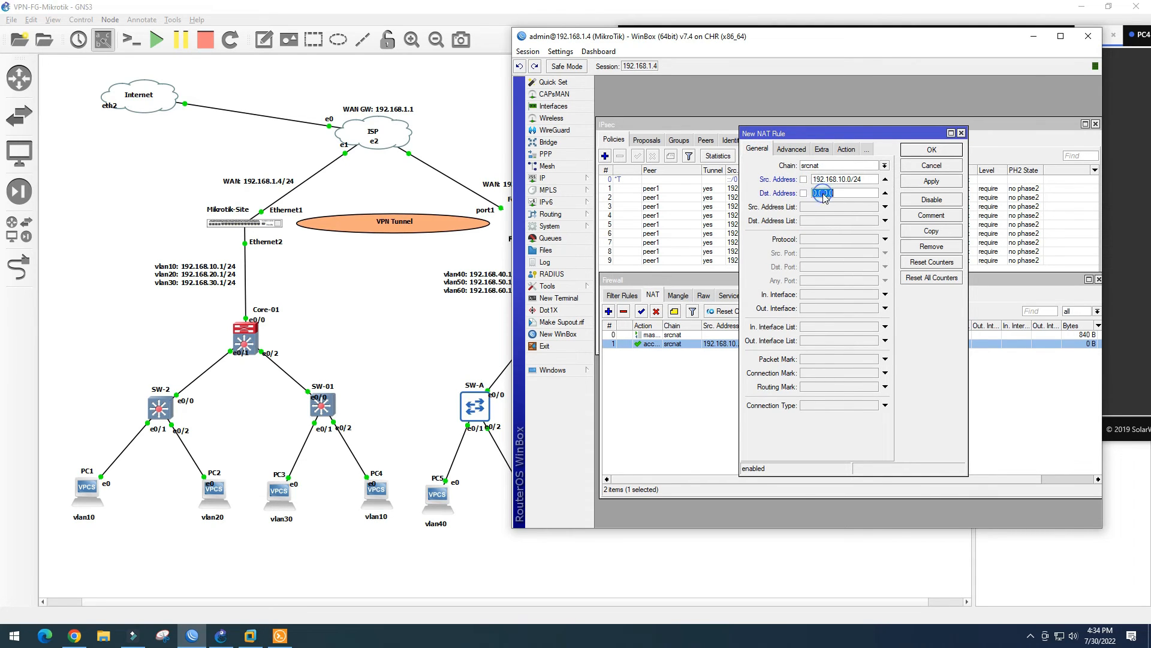
pyautogui.hotkey('ctrl', 'v')
pyautogui.click(842, 194)
pyautogui.press('BackSpace')
pyautogui.click(846, 149)
pyautogui.click(932, 181)
pyautogui.click(932, 149)
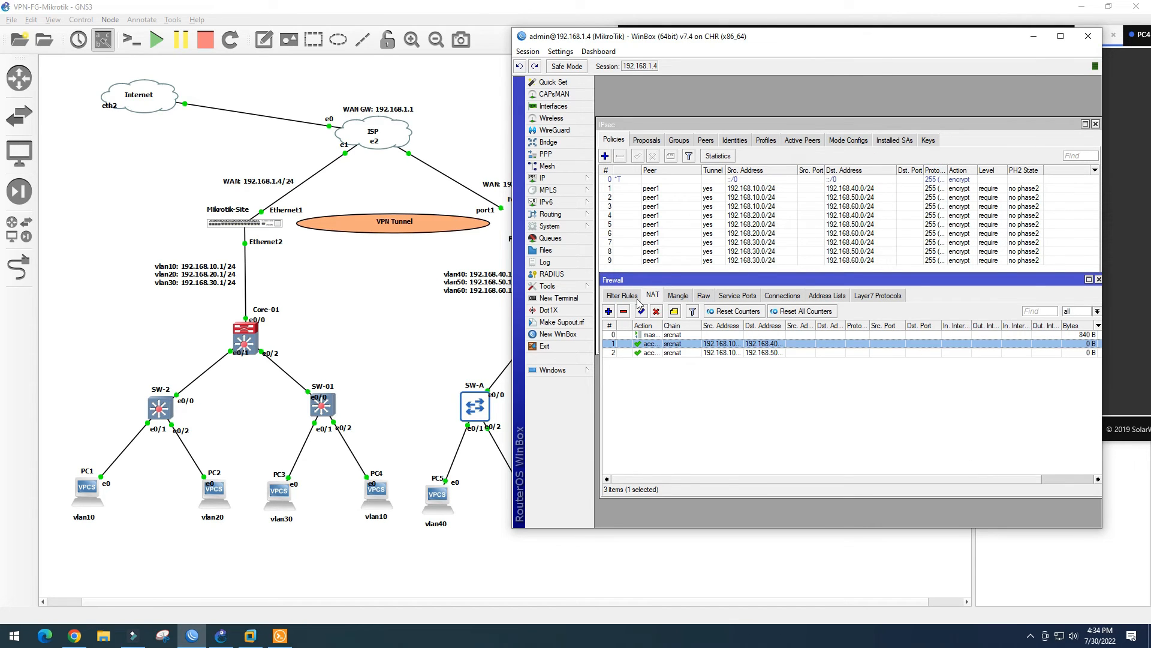
# Add a third accept NAT rule, correcting the pasted destination subnet's third octet
pyautogui.click(609, 312)
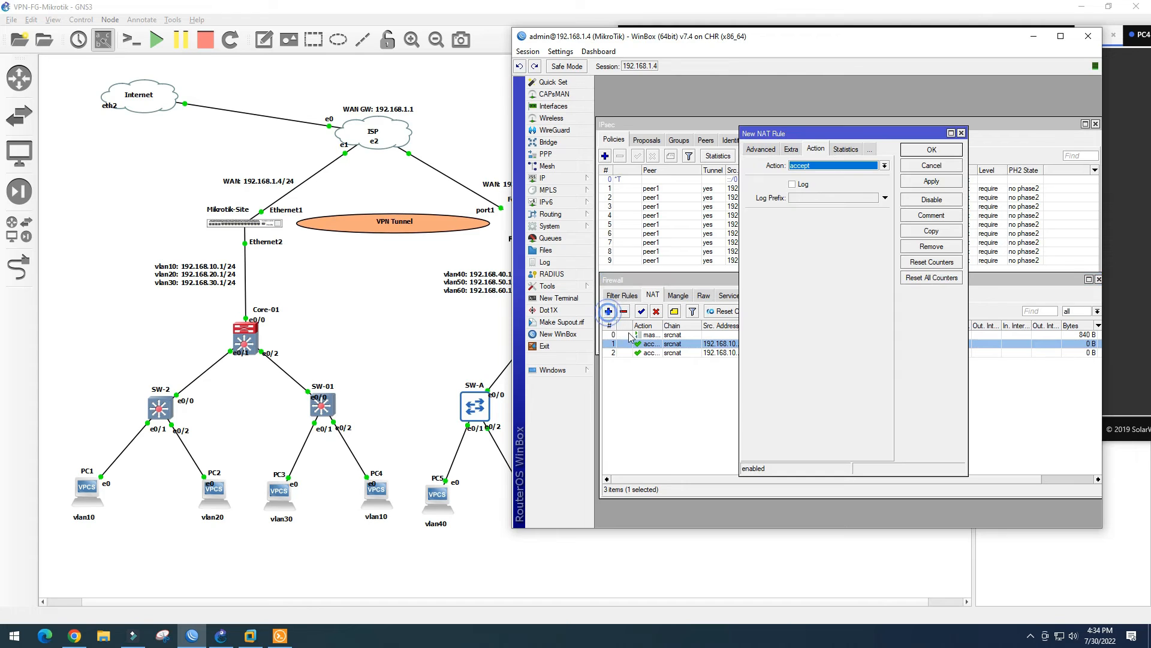
pyautogui.click(756, 154)
pyautogui.click(755, 152)
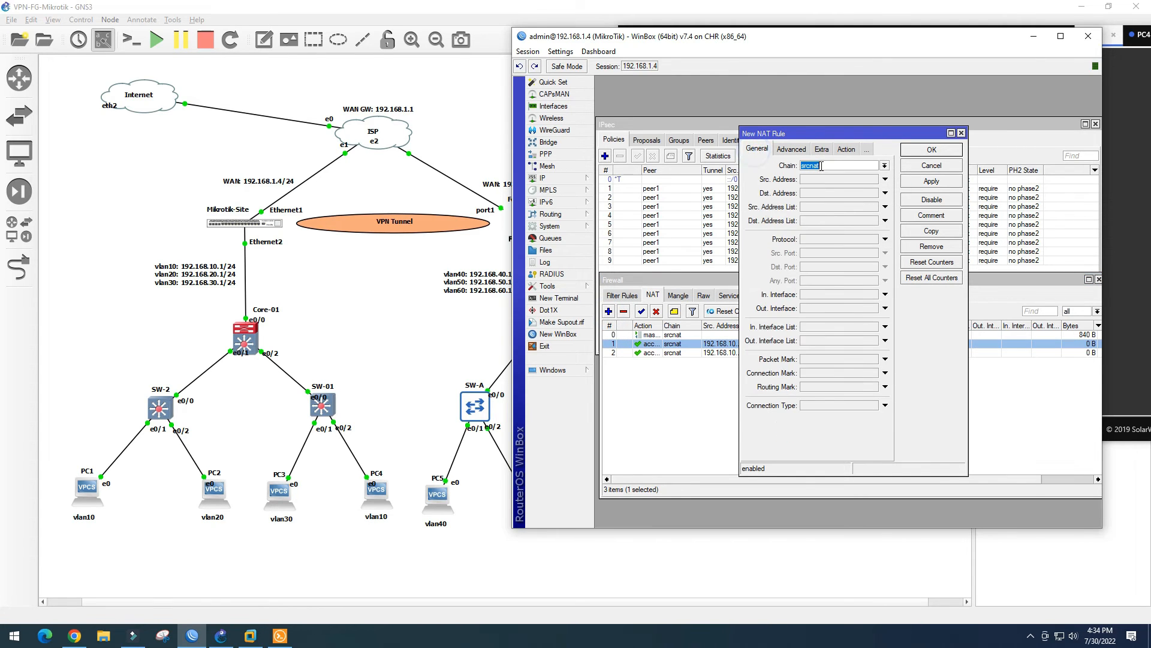
pyautogui.click(820, 179)
pyautogui.hotkey('ctrl', 'v')
pyautogui.click(825, 192)
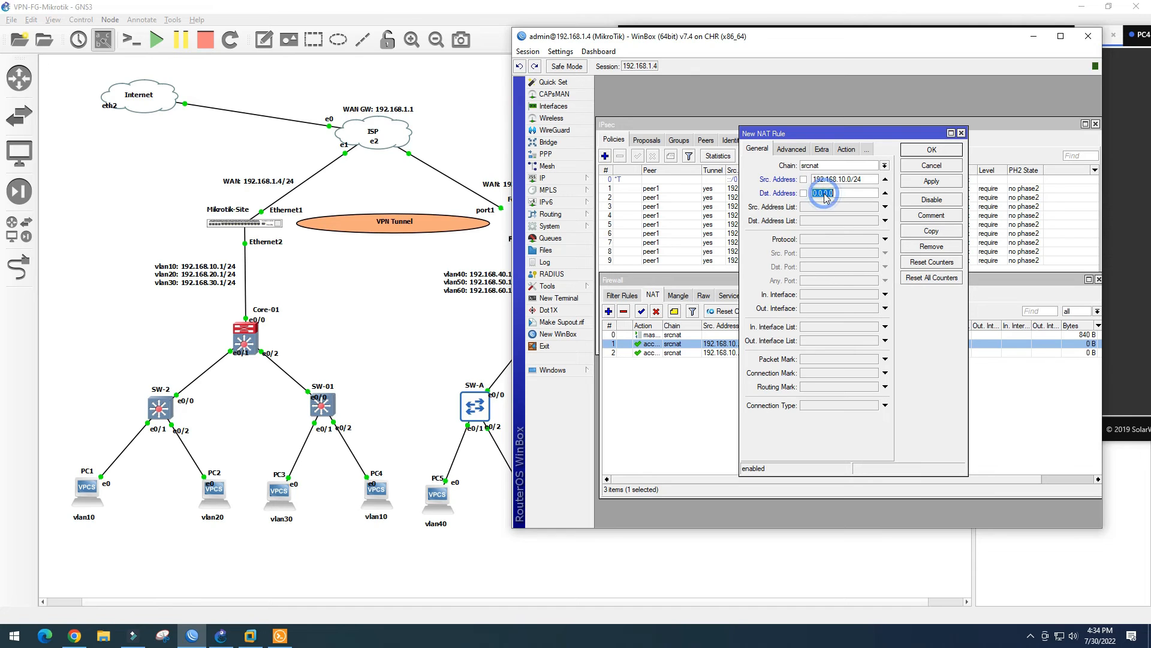
pyautogui.hotkey('ctrl', 'v')
pyautogui.click(843, 192)
pyautogui.press('BackSpace')
pyautogui.click(931, 181)
pyautogui.click(932, 149)
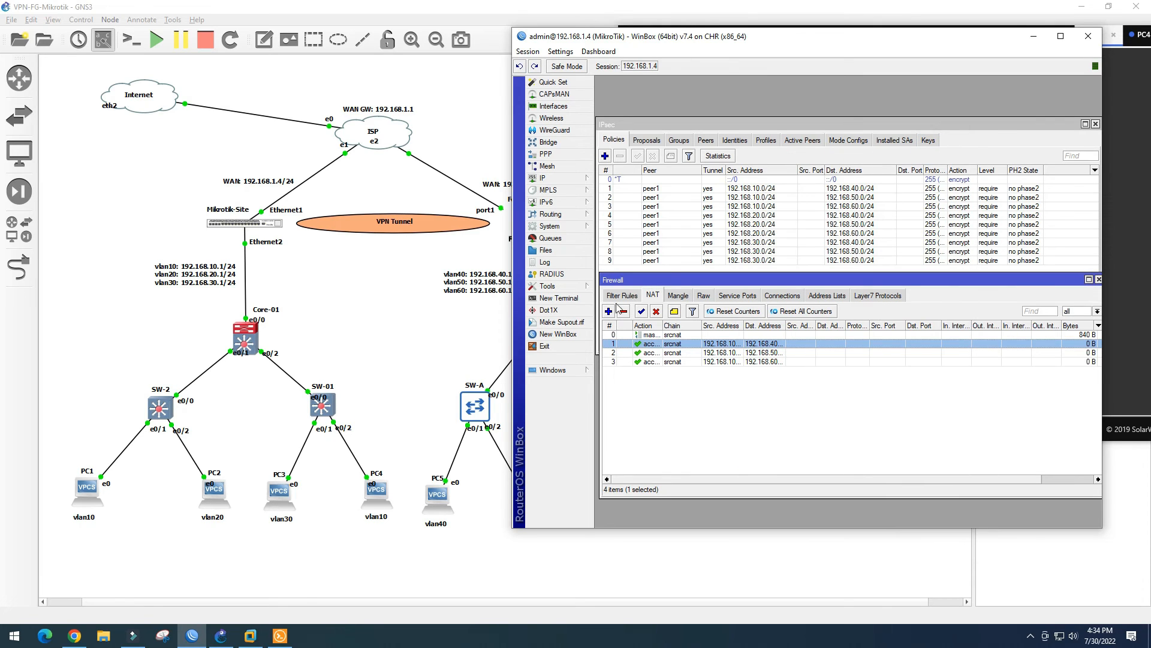
# Add the accept rule from 192.168.20.0/24 to 192.168.40.0/24
pyautogui.click(608, 312)
pyautogui.click(822, 181)
pyautogui.hotkey('ctrl', 'v')
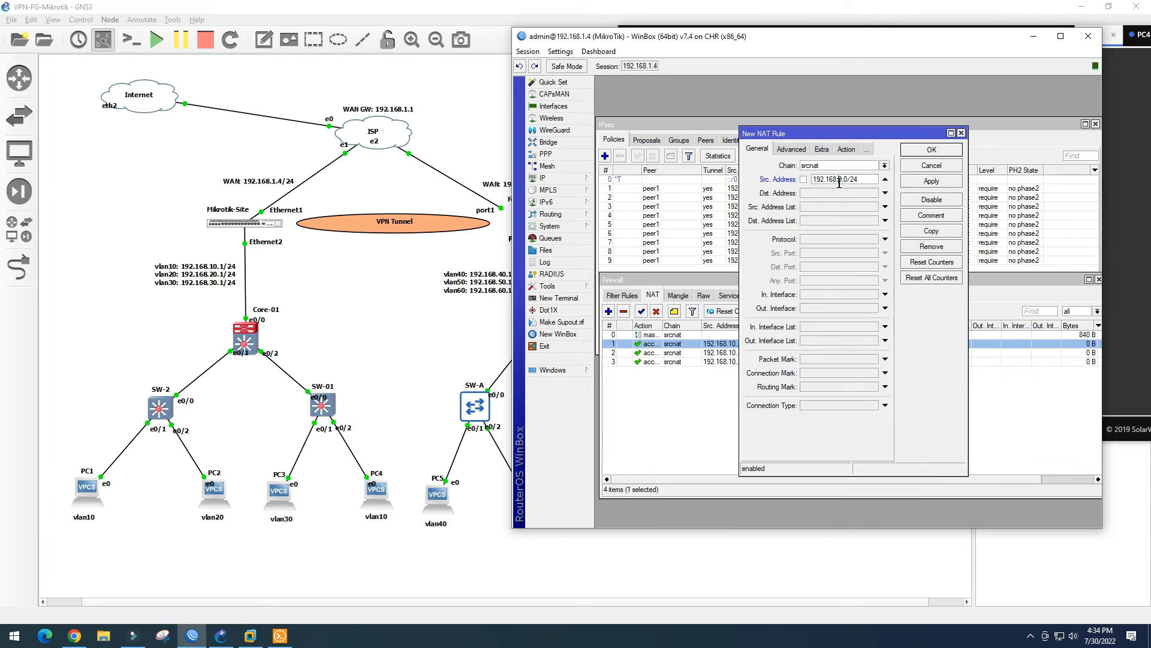
pyautogui.doubleClick(866, 179)
pyautogui.hotkey('ctrl', 'c')
pyautogui.click(840, 192)
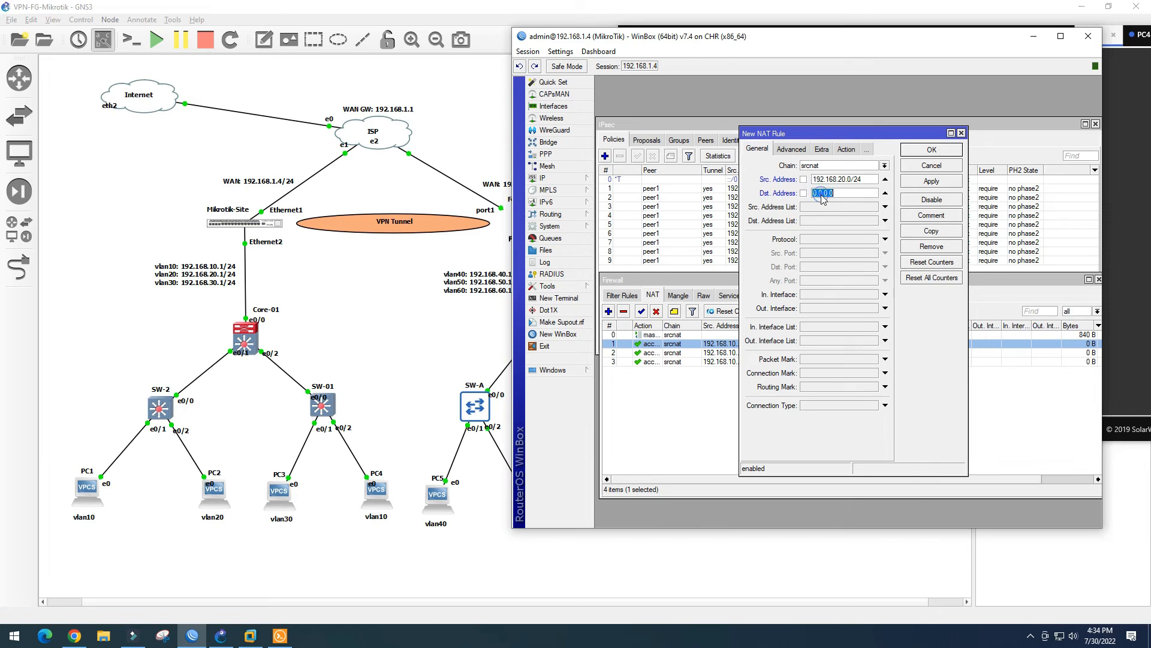
pyautogui.hotkey('ctrl', 'v')
pyautogui.click(842, 192)
pyautogui.press('BackSpace')
pyautogui.write('4')
pyautogui.click(931, 150)
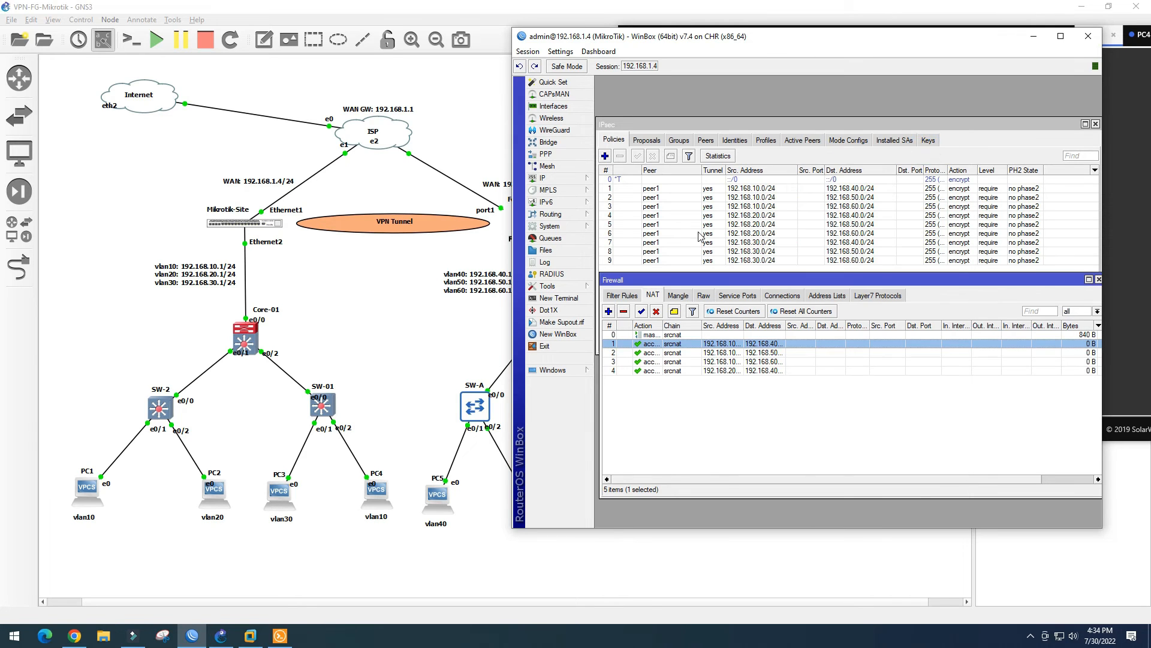
# Add the accept rule from 192.168.20.0/24 to 192.168.60.0/24
pyautogui.click(608, 311)
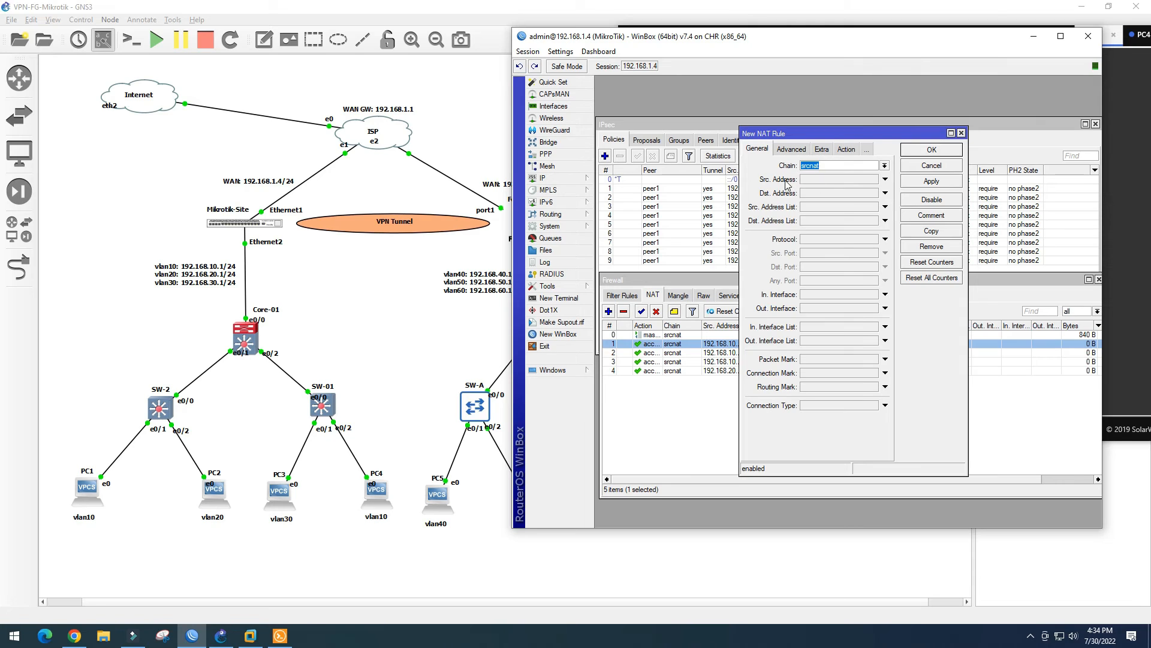
pyautogui.click(813, 180)
pyautogui.hotkey('ctrl', 'v')
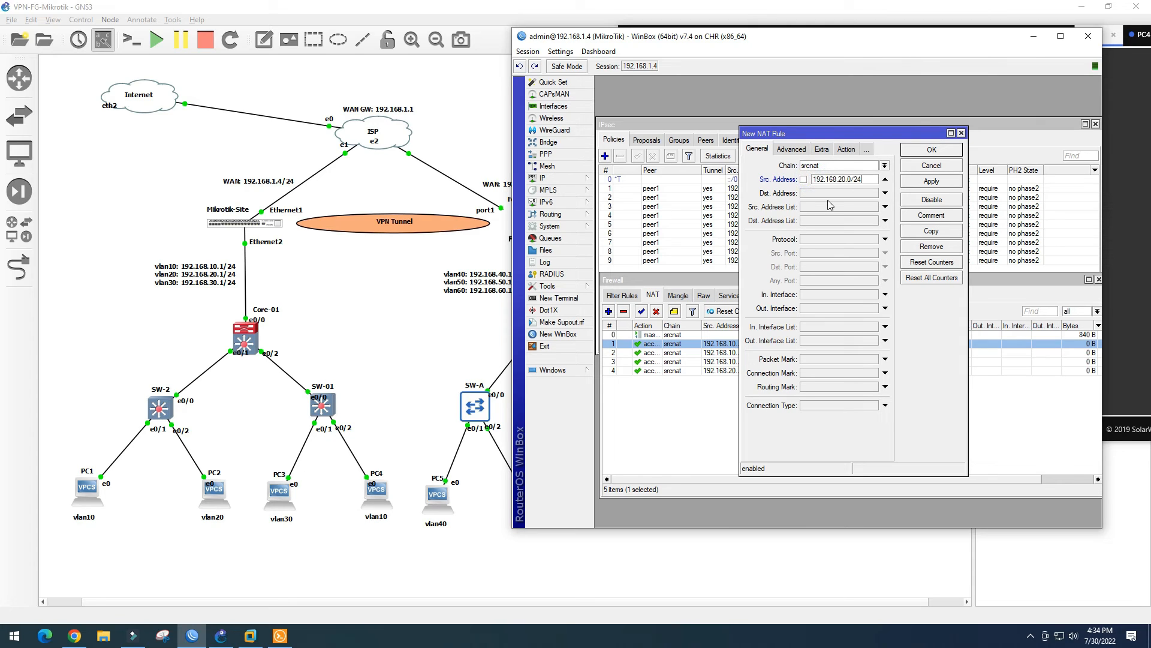
pyautogui.click(827, 194)
pyautogui.hotkey('ctrl', 'v')
pyautogui.click(842, 195)
pyautogui.press('BackSpace')
pyautogui.write('6')
pyautogui.click(931, 181)
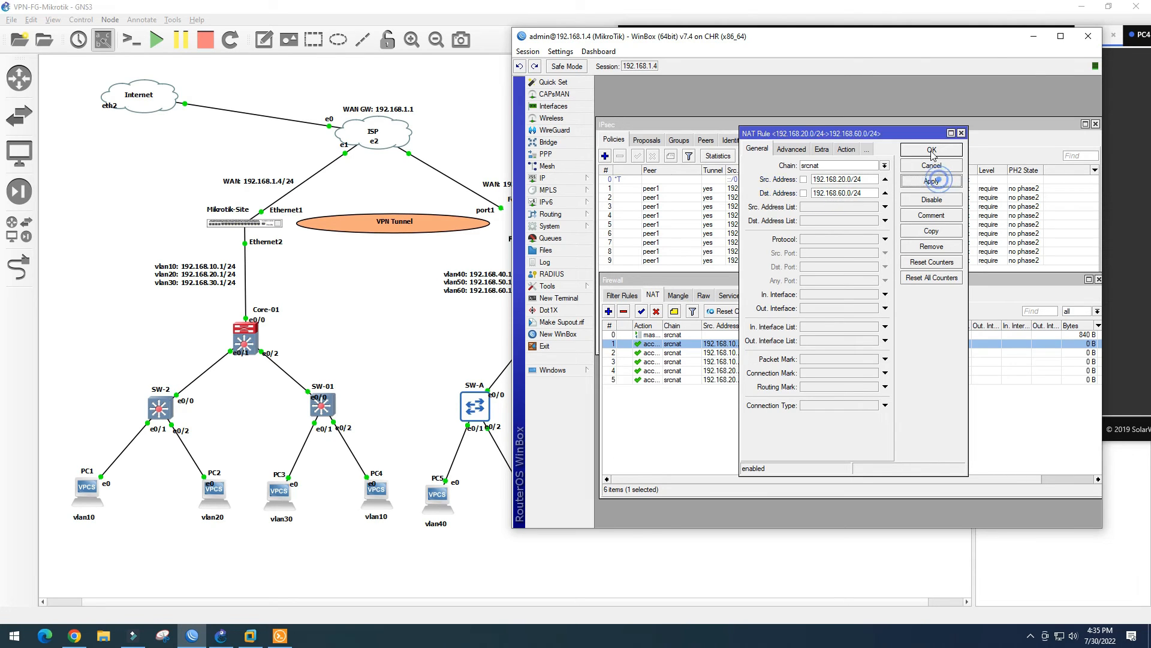
pyautogui.click(931, 150)
# Add the accept rule from 192.168.30.0/24 to 192.168.40.0/24
pyautogui.click(608, 311)
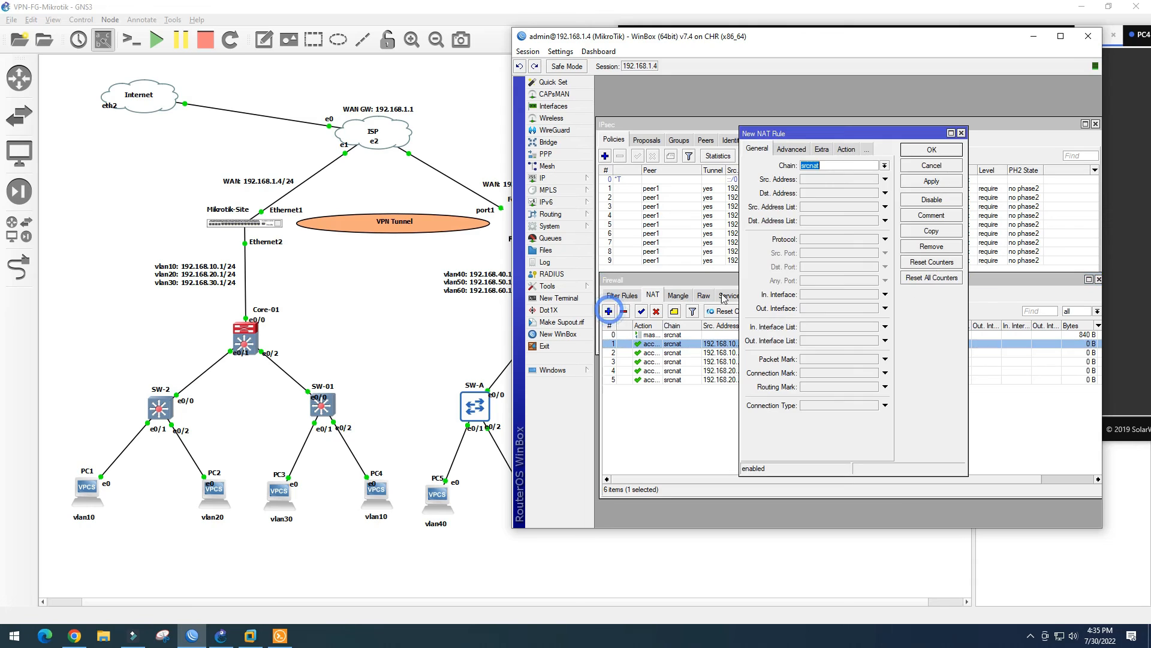
pyautogui.click(821, 180)
pyautogui.hotkey('ctrl', 'v')
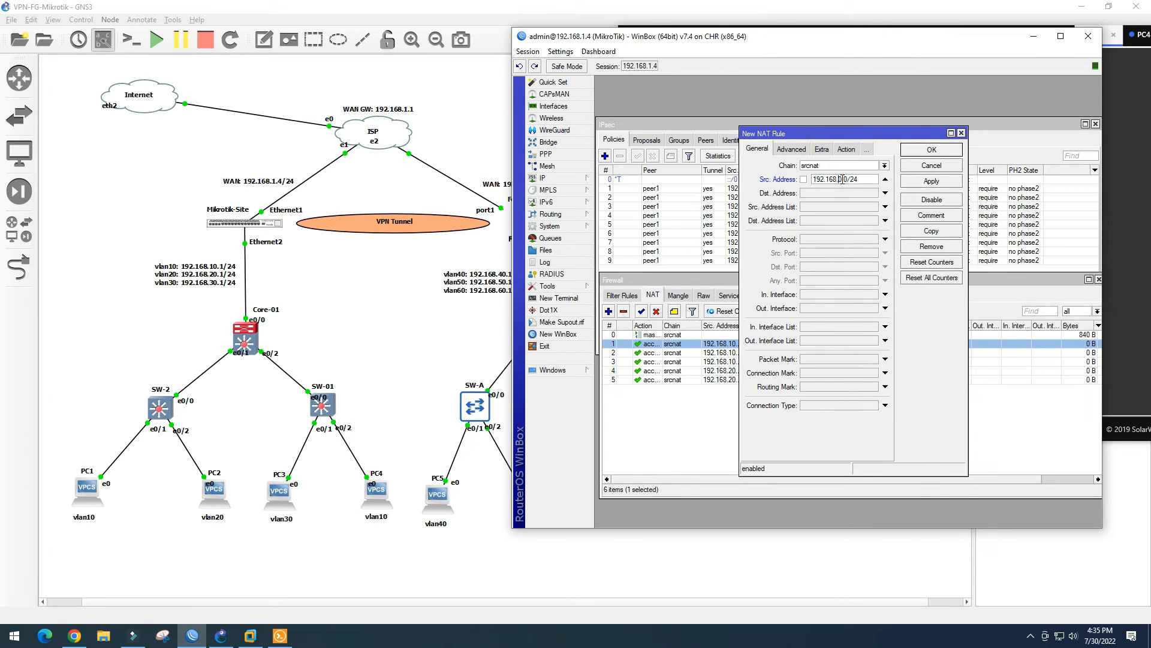
pyautogui.doubleClick(865, 179)
pyautogui.click(831, 193)
pyautogui.hotkey('ctrl', 'v')
pyautogui.click(932, 181)
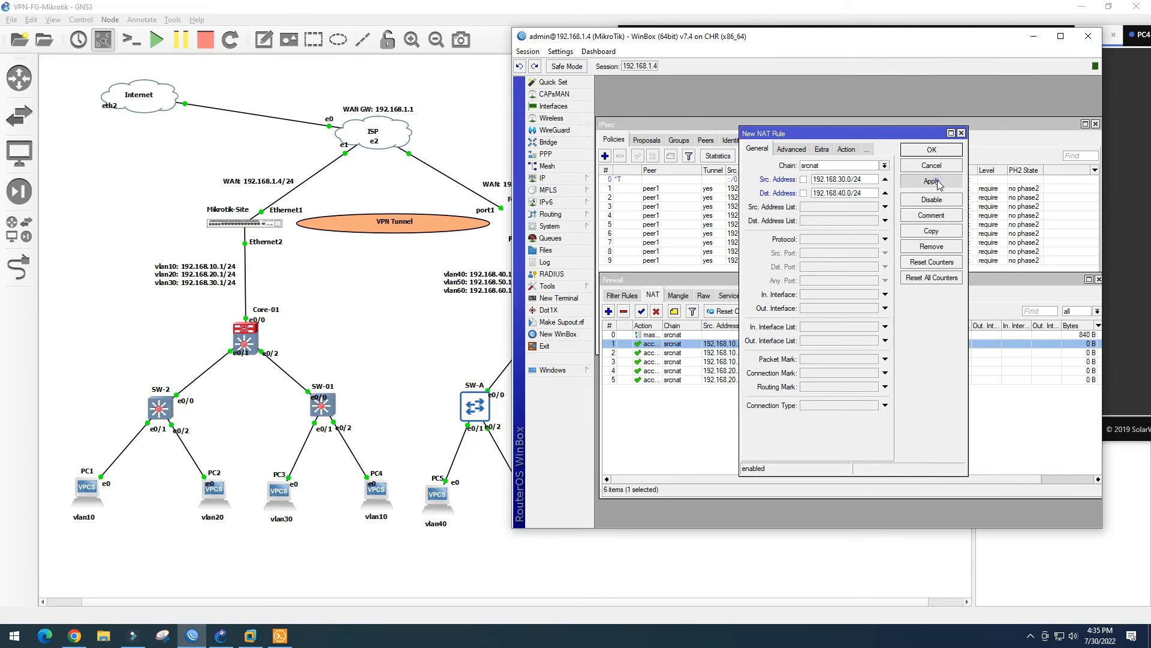
pyautogui.click(932, 150)
# Add the accept rule from 192.168.30.0/24 to 192.168.50.0/24
pyautogui.click(610, 312)
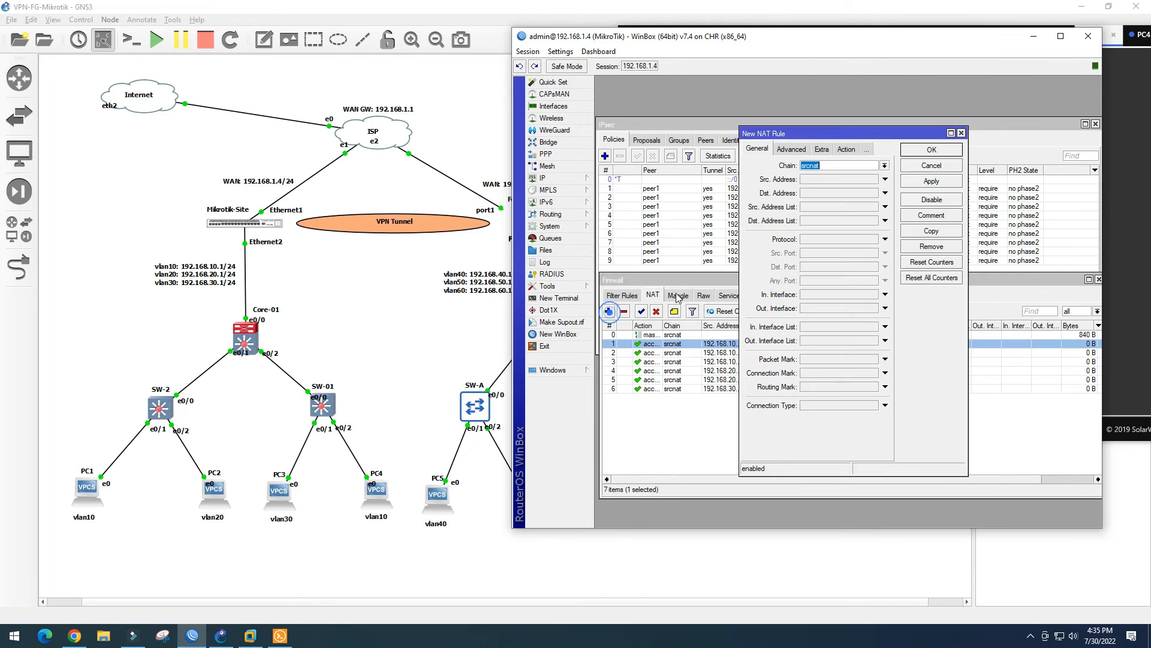
pyautogui.click(823, 179)
pyautogui.hotkey('ctrl', 'v')
pyautogui.click(834, 194)
pyautogui.hotkey('ctrl', 'v')
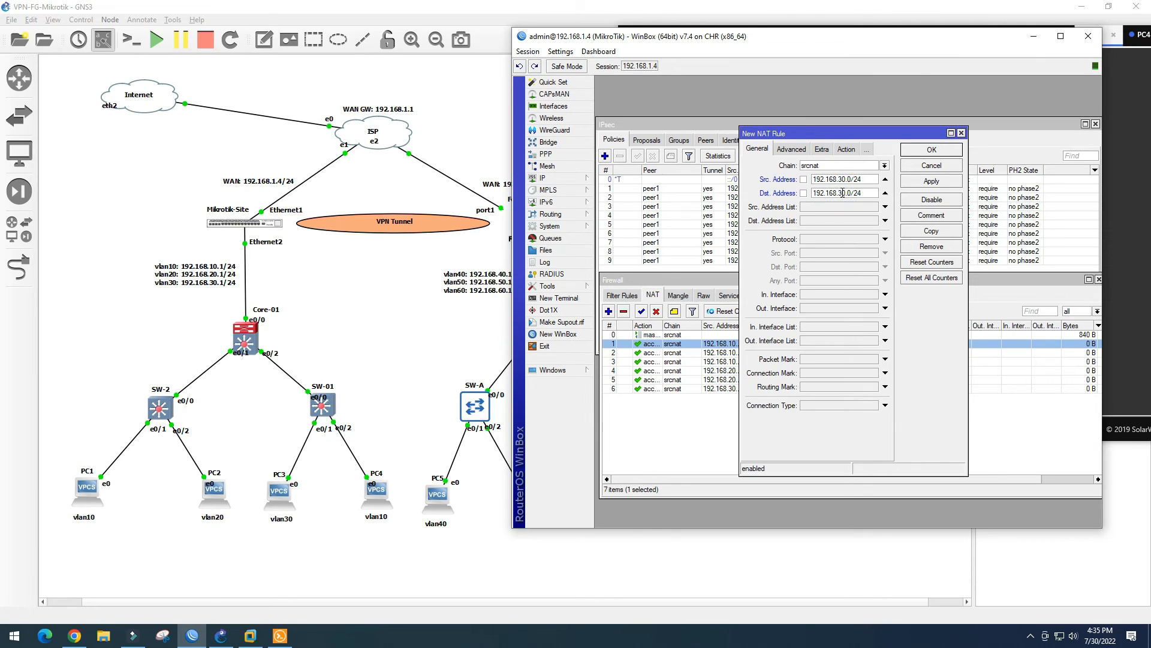
pyautogui.click(932, 180)
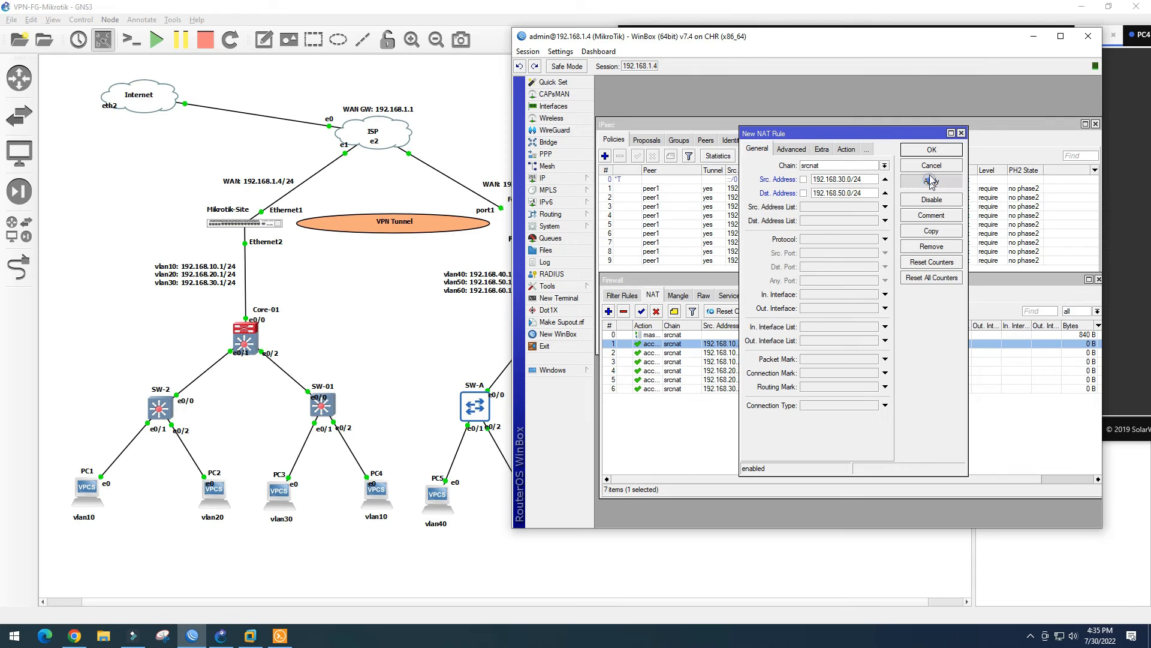
pyautogui.click(932, 149)
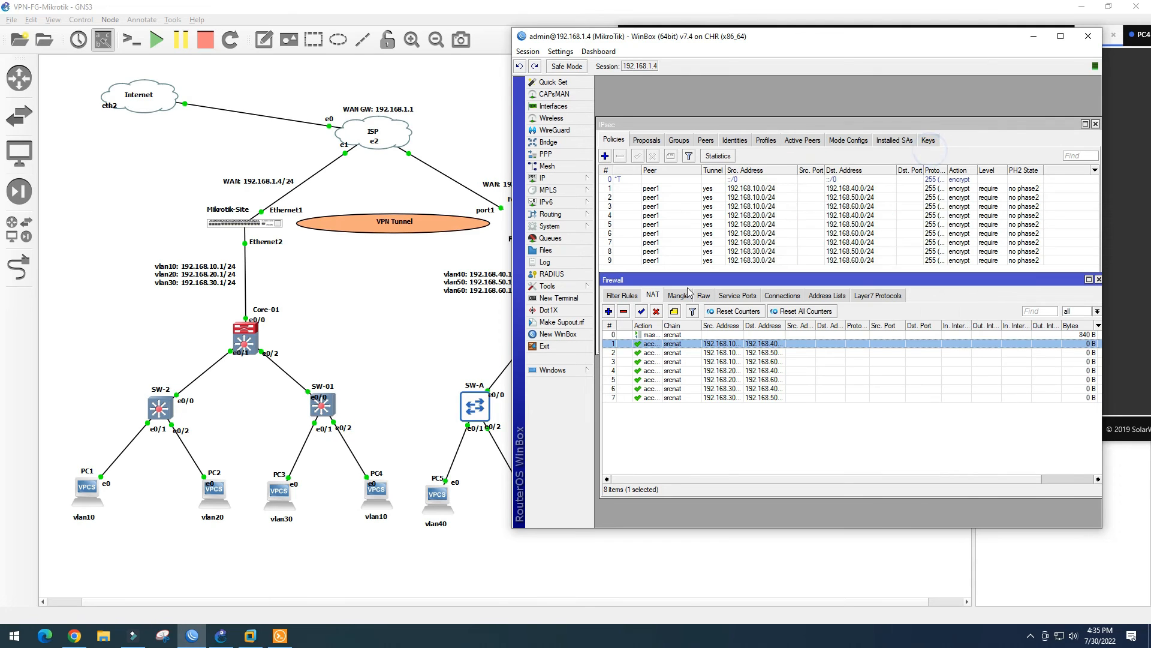
# Add the final accept rule from 192.168.30.0/24 to 192.168.60.0/24
pyautogui.click(609, 311)
pyautogui.click(820, 180)
pyautogui.hotkey('ctrl', 'v')
pyautogui.click(833, 195)
pyautogui.hotkey('ctrl', 'v')
pyautogui.click(843, 193)
pyautogui.press('BackSpace')
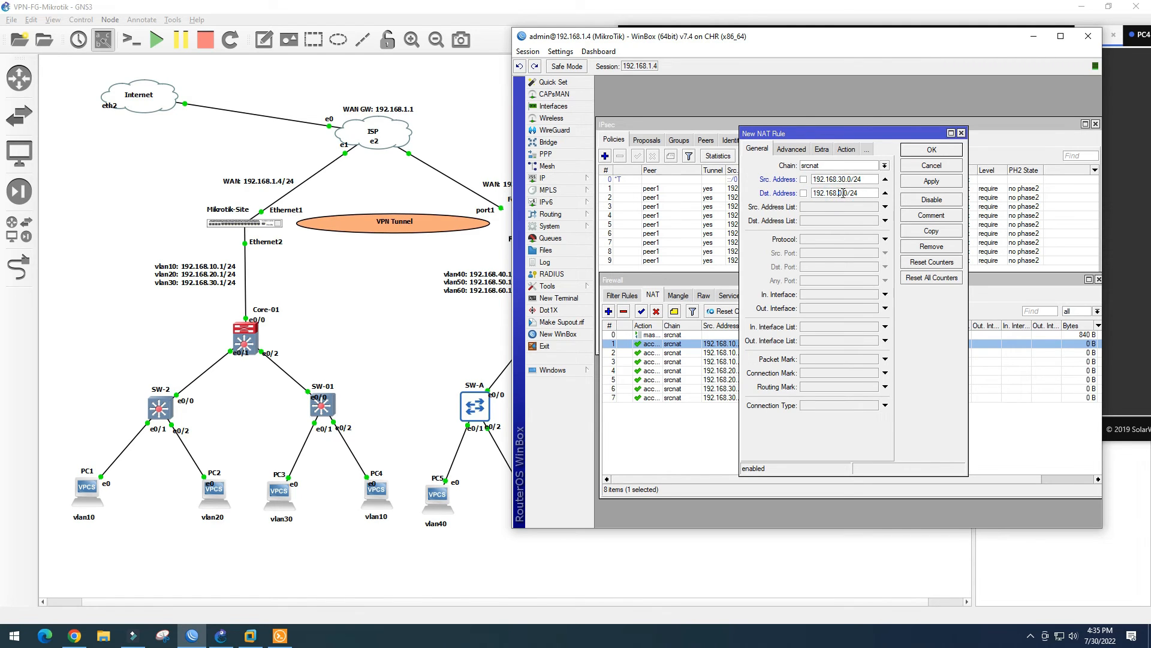
pyautogui.write('60')
pyautogui.click(931, 150)
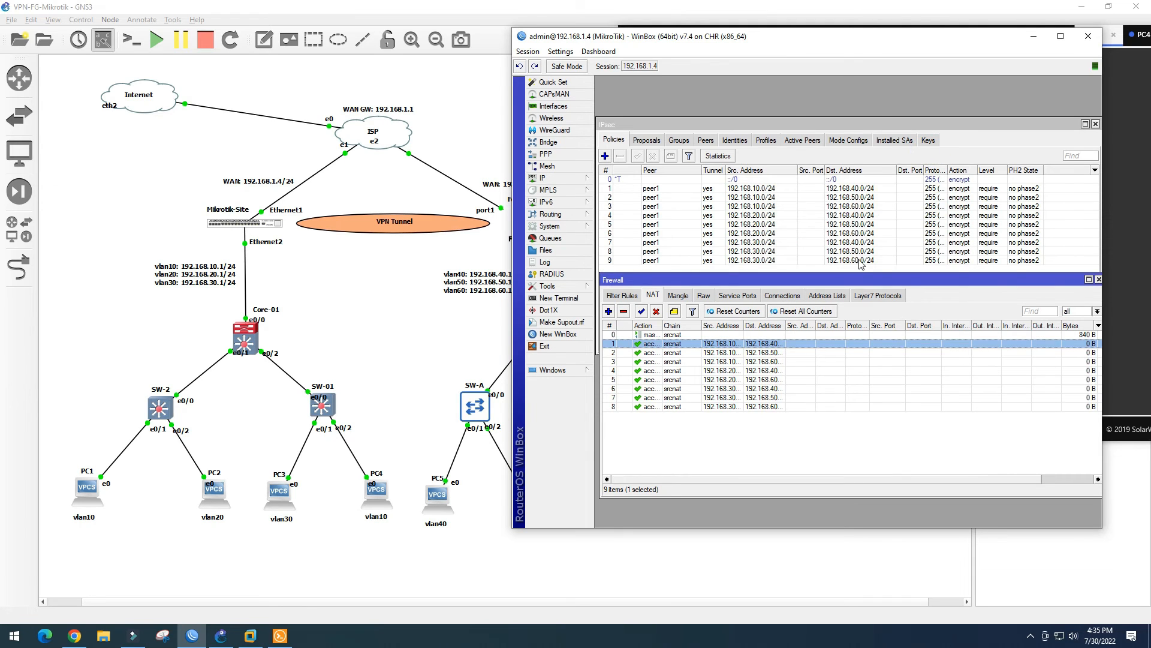
# Widen the Src. Address and Action columns and drag the masquerade rule below the eight accept rules
pyautogui.moveTo(857, 282); pyautogui.dragTo(858, 302)
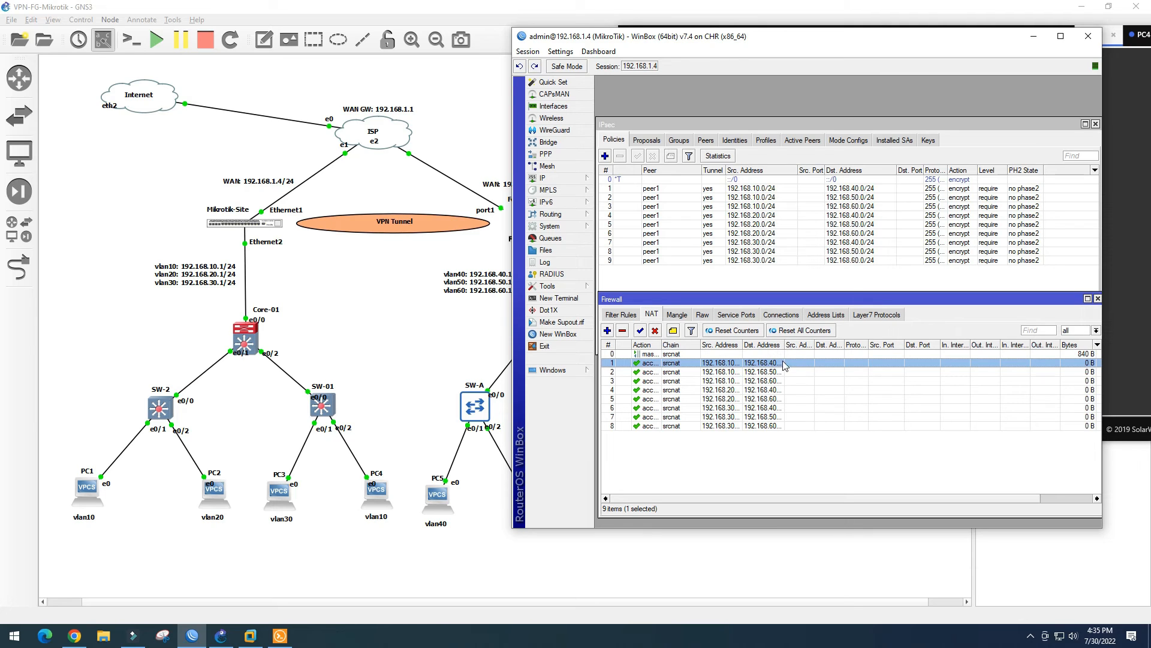
pyautogui.moveTo(742, 346); pyautogui.dragTo(845, 345)
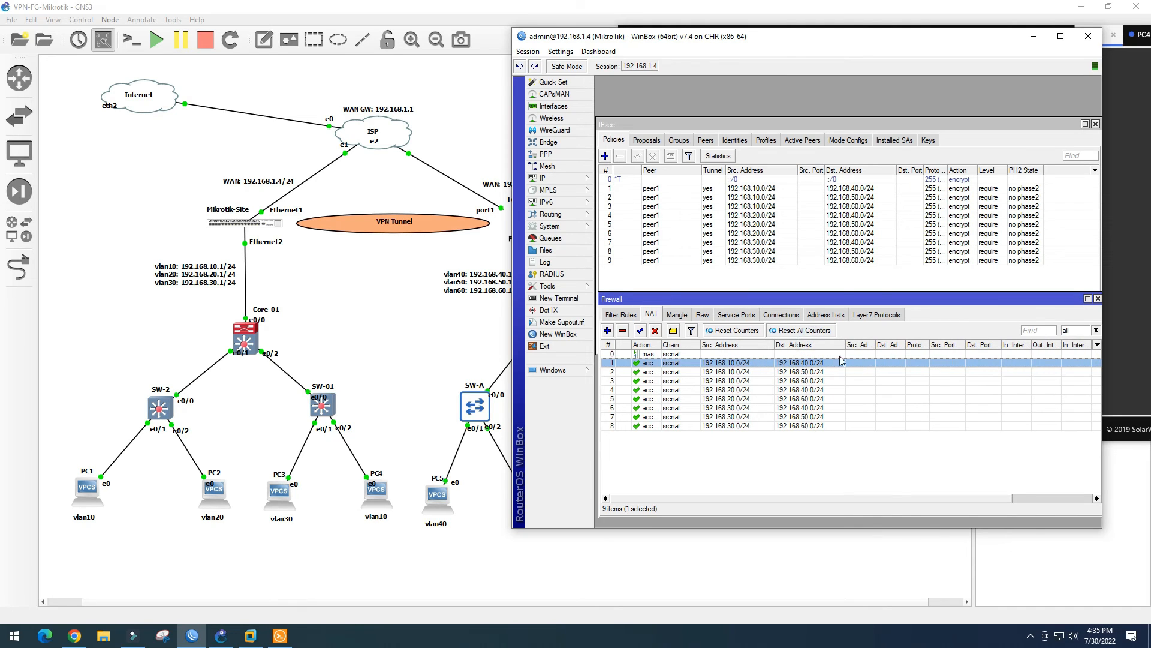
pyautogui.moveTo(660, 344); pyautogui.dragTo(688, 345)
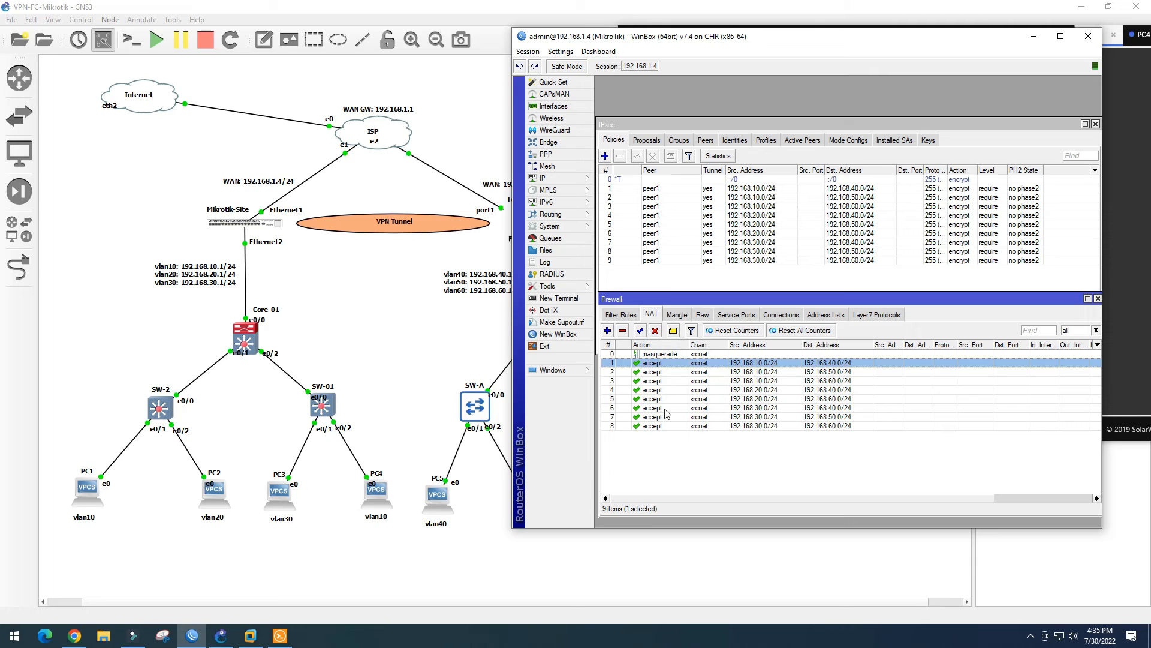
pyautogui.moveTo(665, 355); pyautogui.dragTo(667, 443)
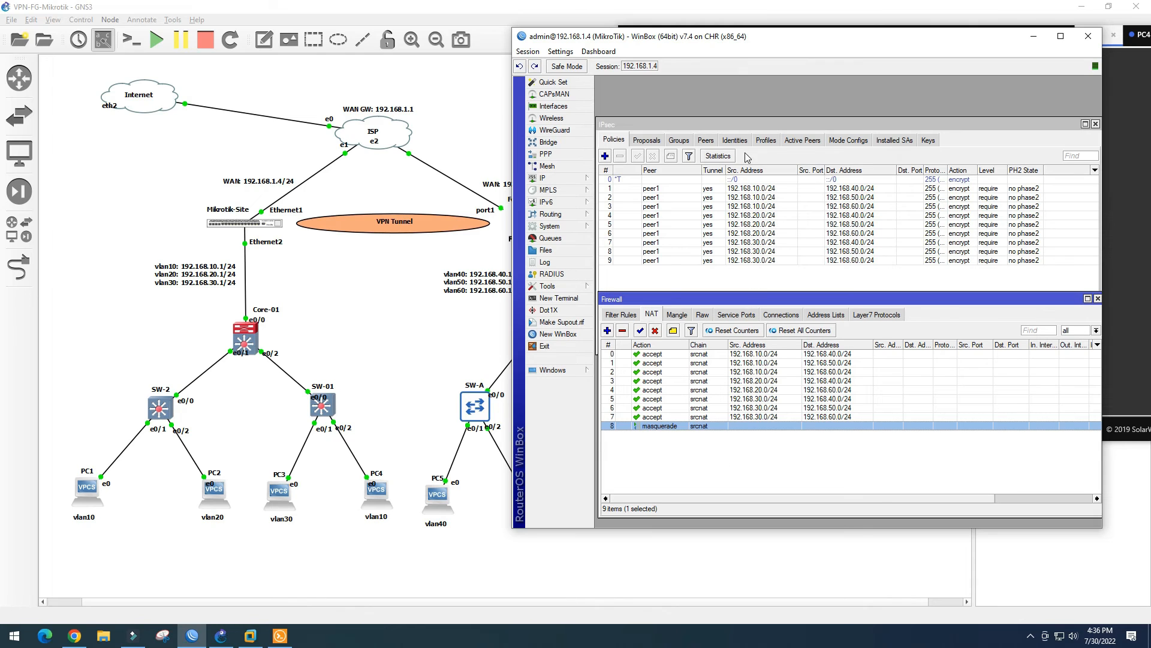
pyautogui.click(621, 145)
pyautogui.click(648, 141)
pyautogui.click(623, 144)
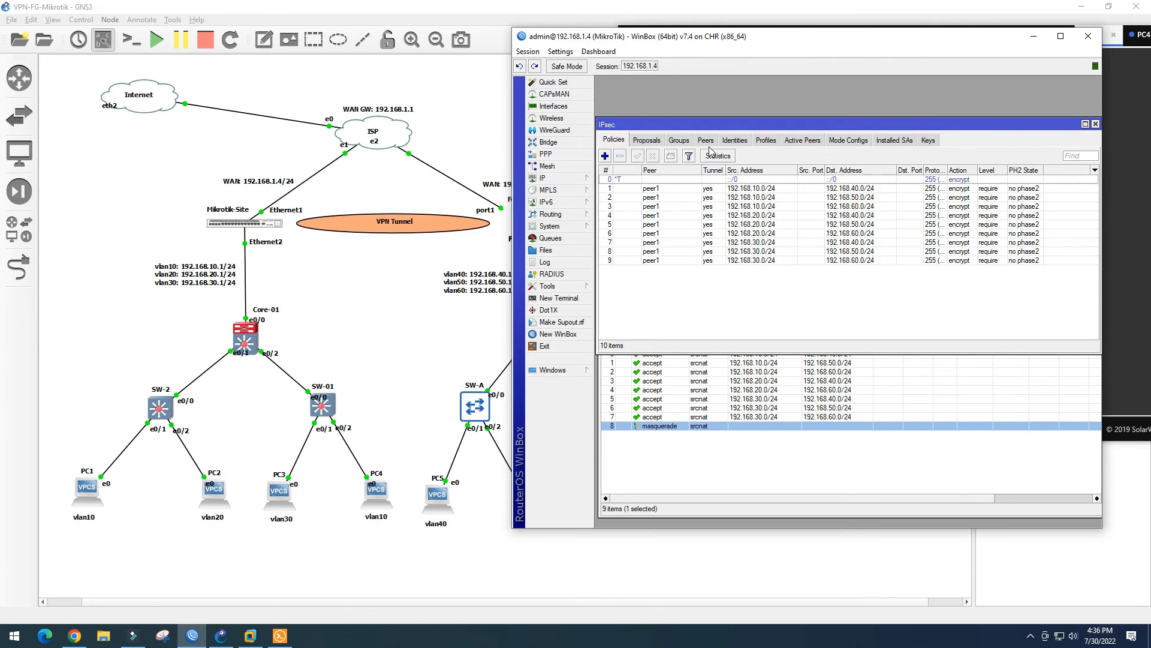
pyautogui.click(771, 141)
pyautogui.click(802, 140)
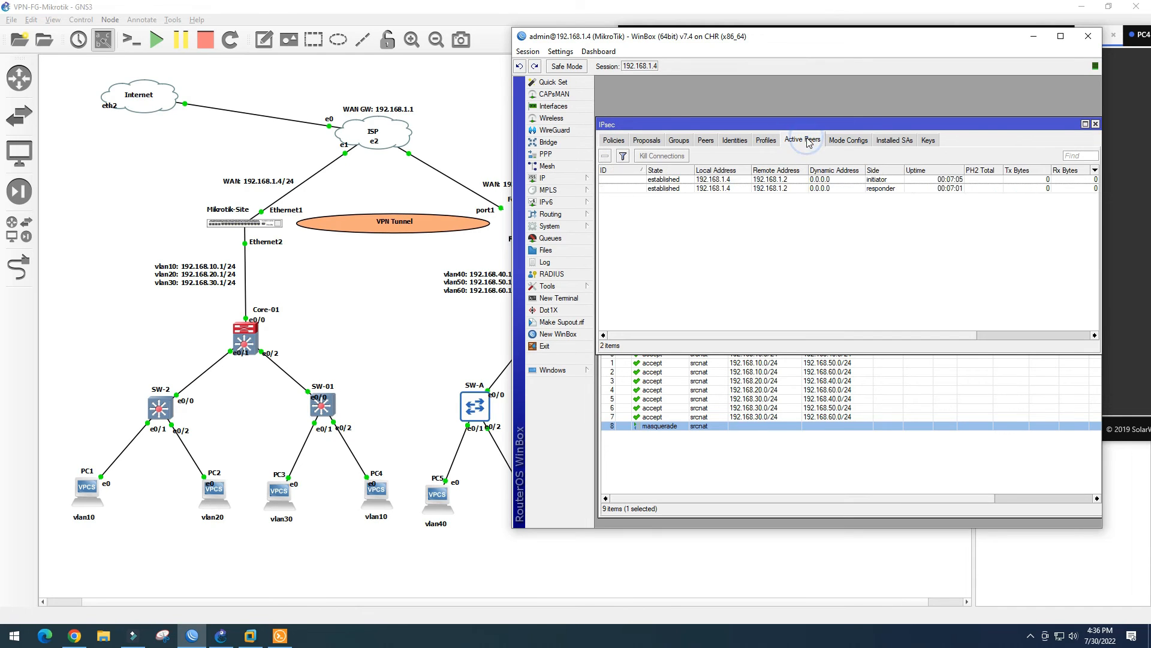
pyautogui.click(737, 142)
pyautogui.click(770, 141)
pyautogui.click(798, 139)
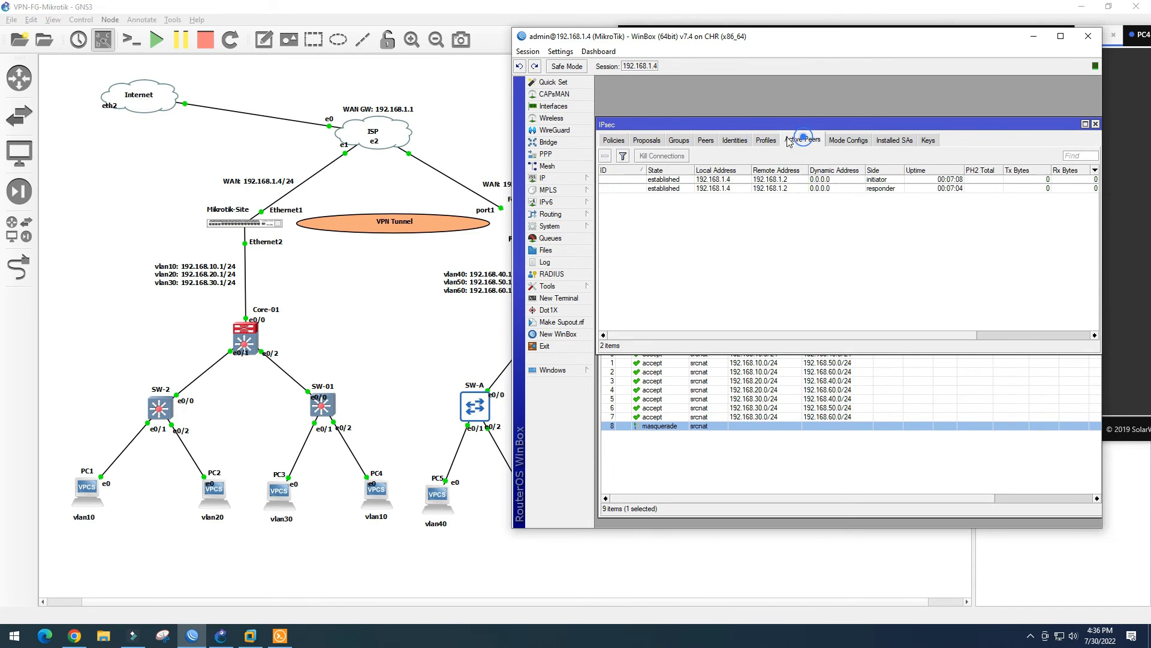
pyautogui.click(736, 141)
pyautogui.click(687, 141)
pyautogui.click(650, 141)
pyautogui.click(618, 141)
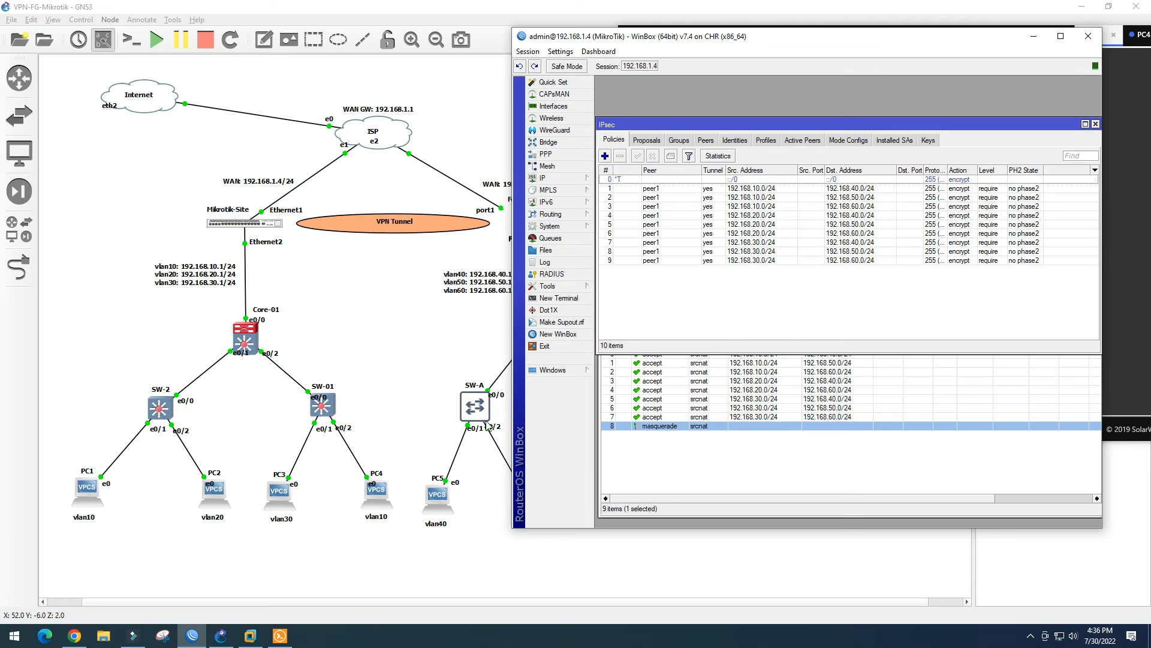
pyautogui.moveTo(857, 119); pyautogui.dragTo(857, 78)
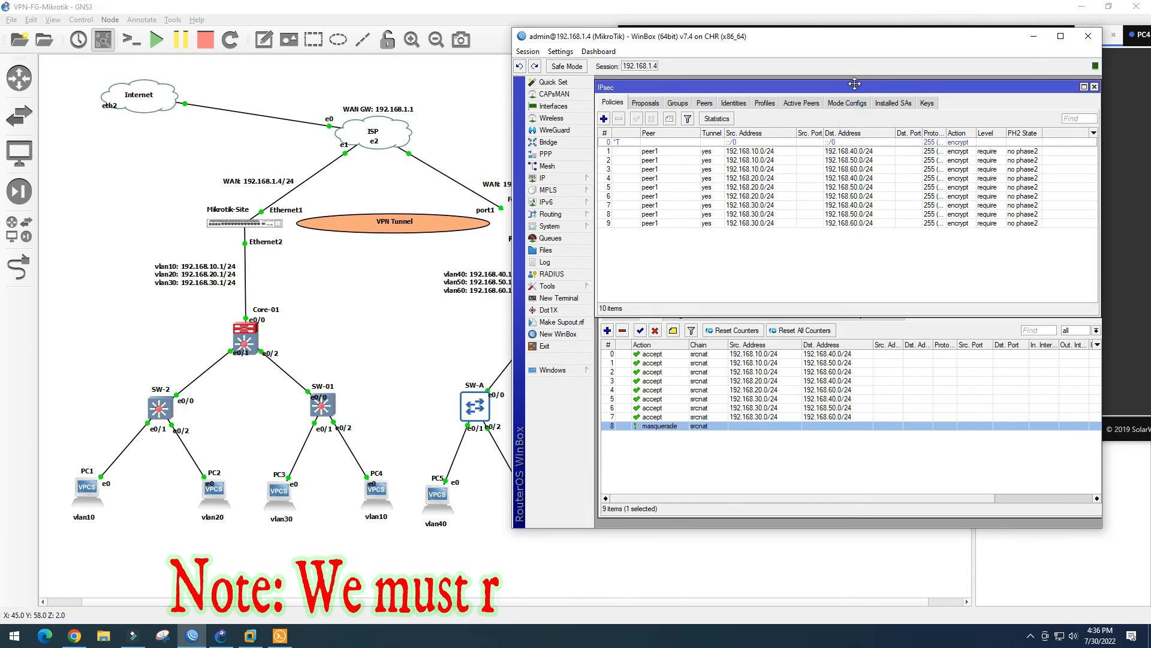
pyautogui.click(903, 383)
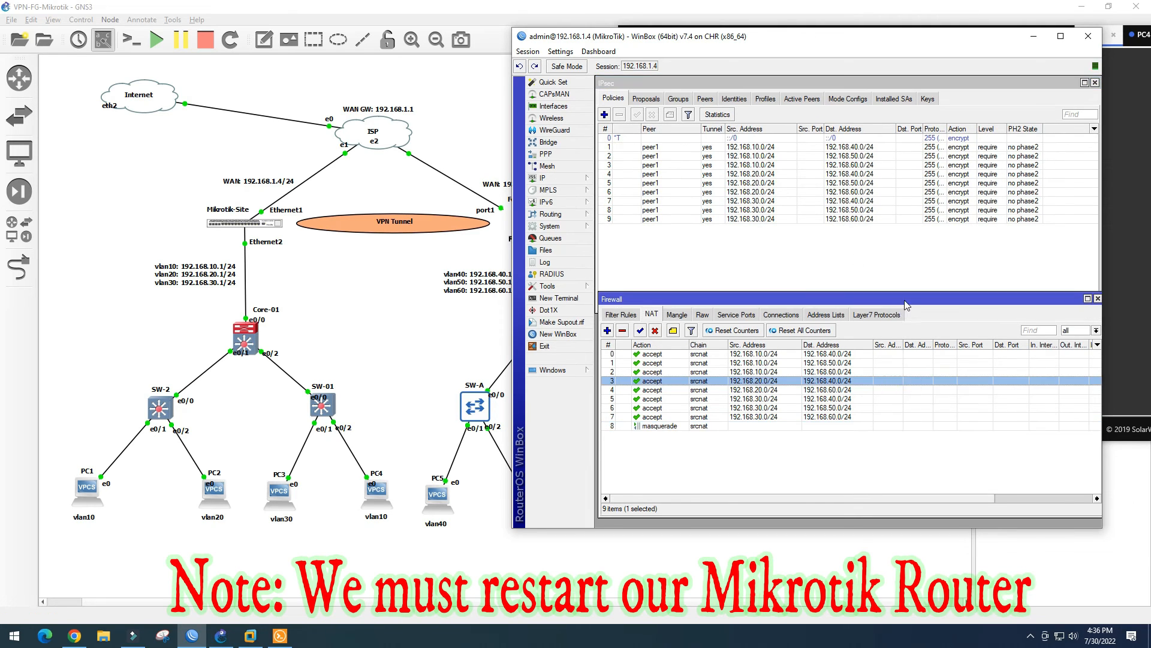
pyautogui.moveTo(906, 300); pyautogui.dragTo(906, 310)
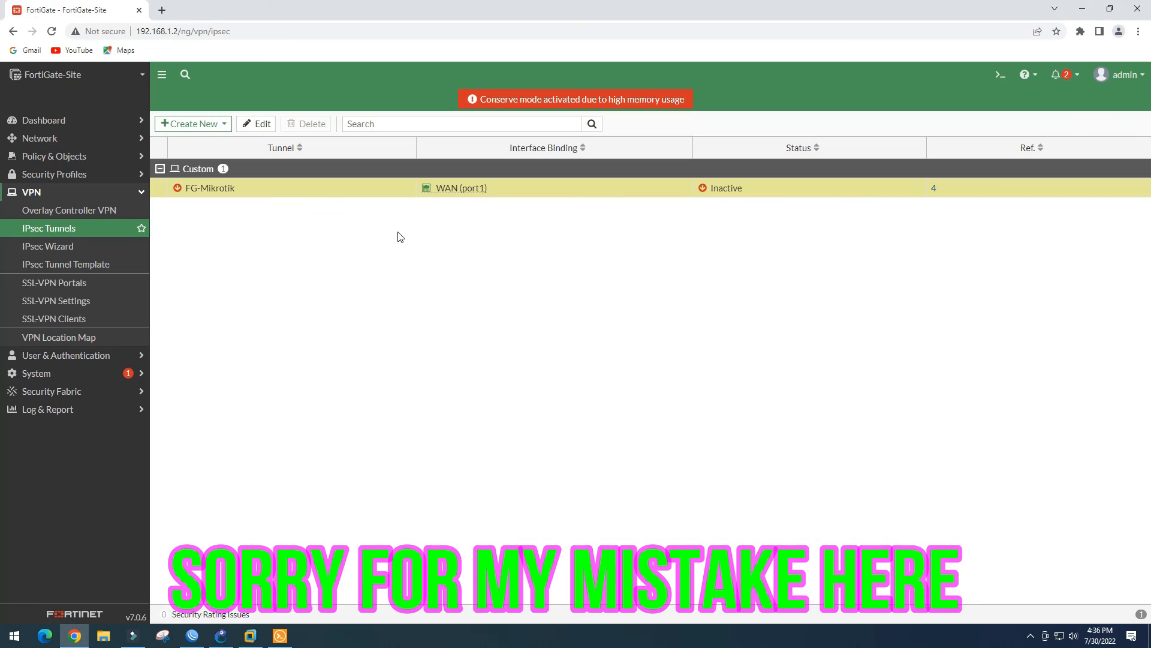
# Refresh the IPsec tunnel list and rerun PC3's ping to 192.168.40.2
pyautogui.click(51, 228)
pyautogui.click(280, 636)
pyautogui.press('Up')
pyautogui.press('Return')
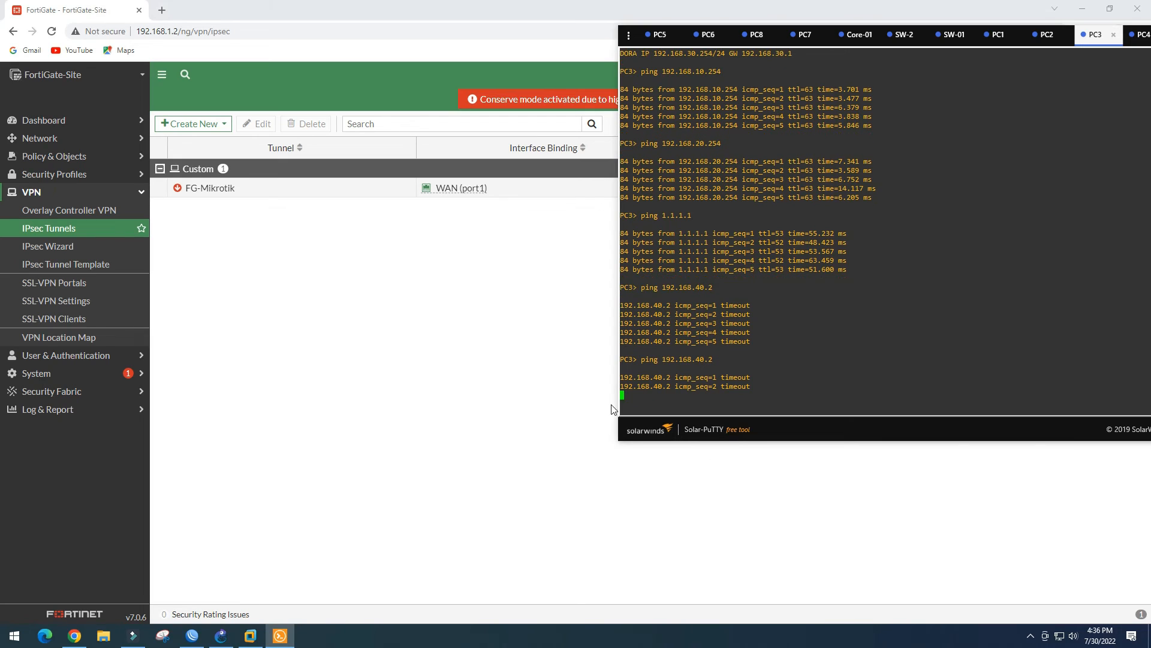
# Edit the FG-Mikrotik tunnel and remove Diffie-Hellman group 14 from Phase 1
pyautogui.click(267, 192)
pyautogui.click(262, 125)
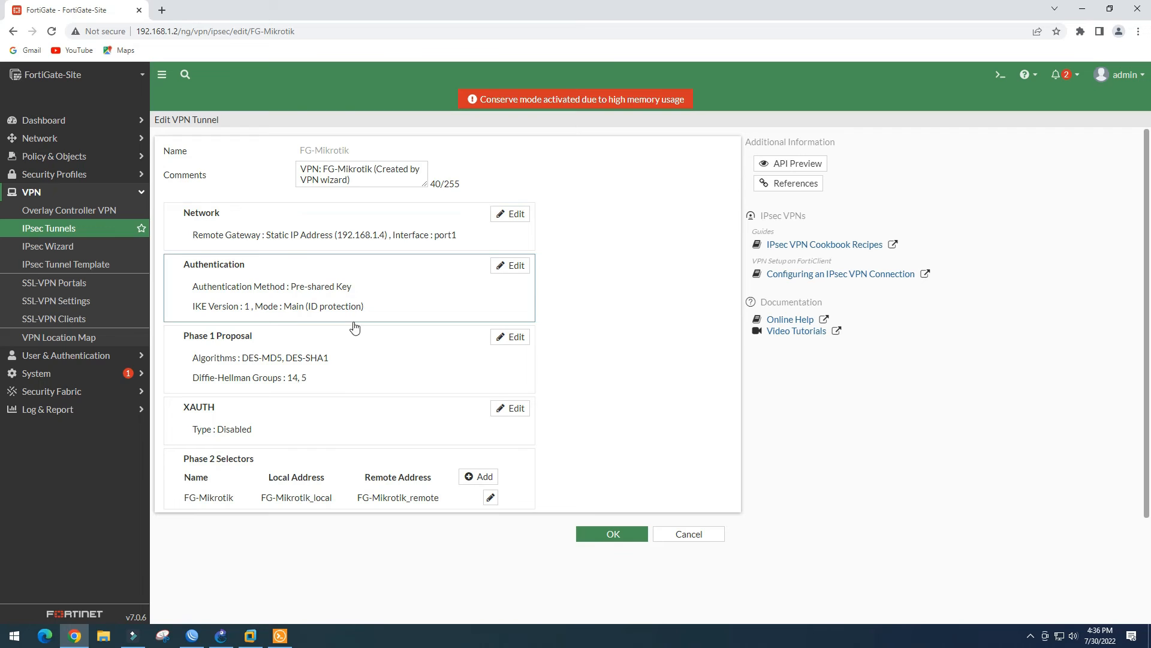
pyautogui.click(513, 337)
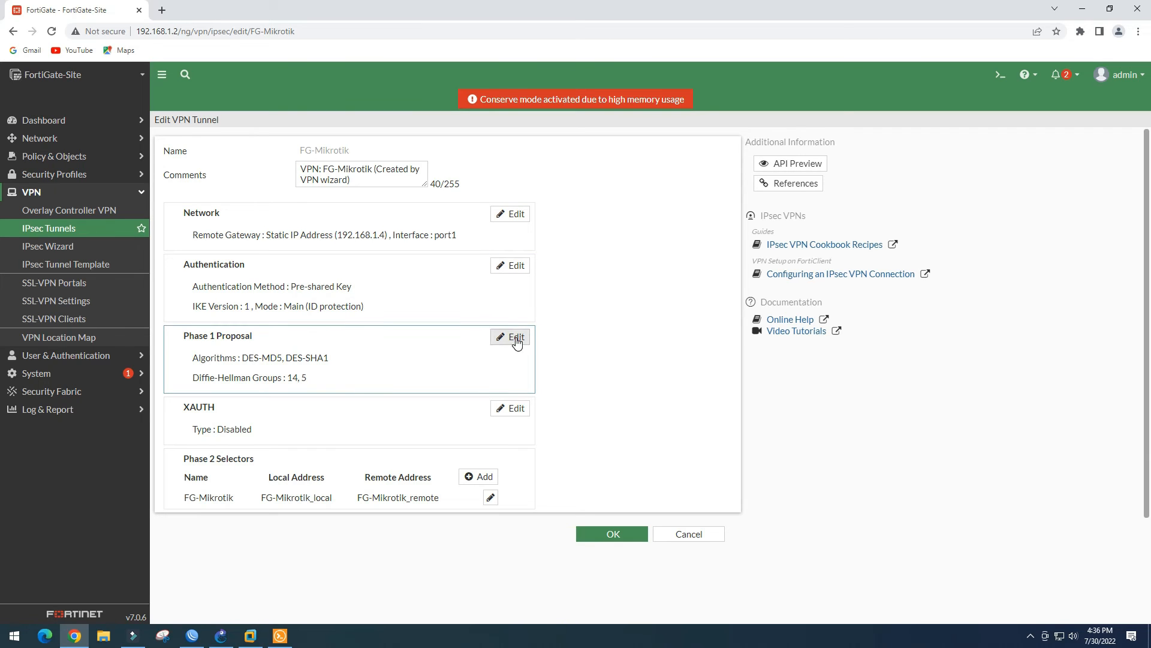
pyautogui.scroll(-1, 288, 448)
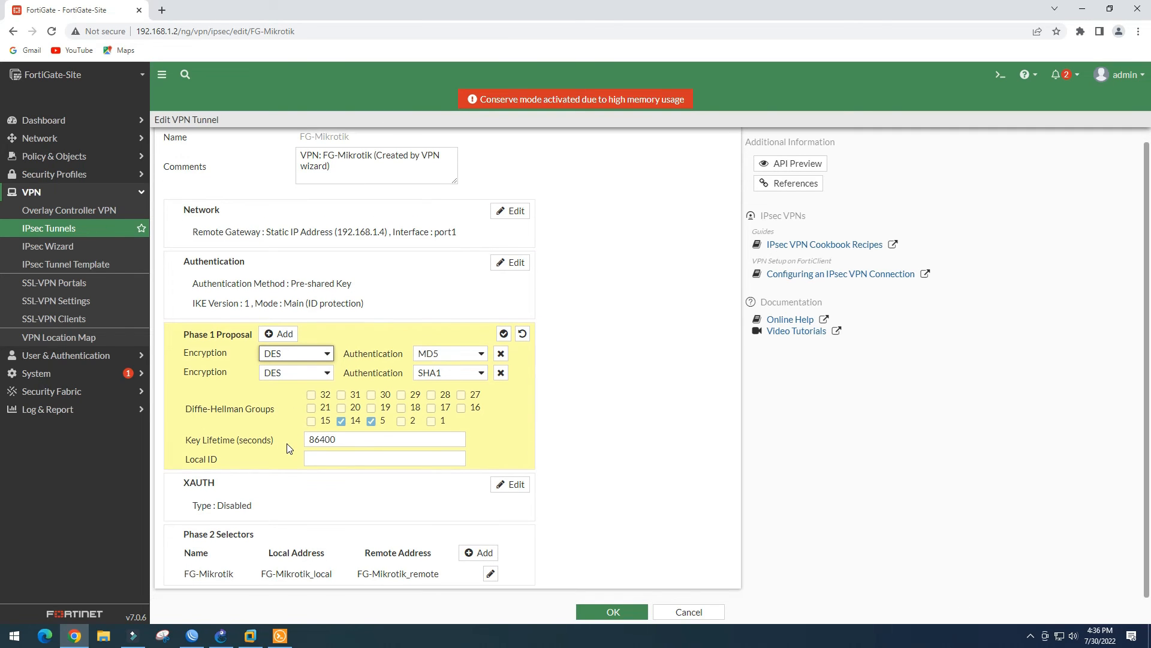
pyautogui.click(341, 421)
pyautogui.click(504, 334)
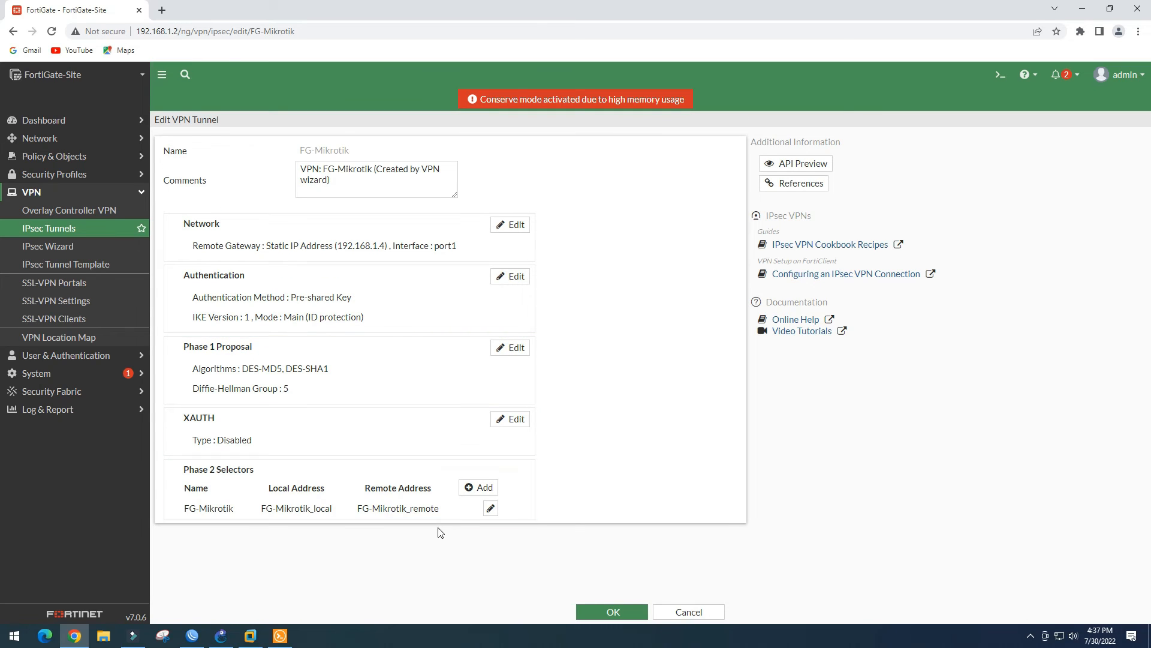
# In the Phase 2 advanced settings, keep DES-MD5/DES-SHA1 with only DH group 5 and save
pyautogui.click(491, 508)
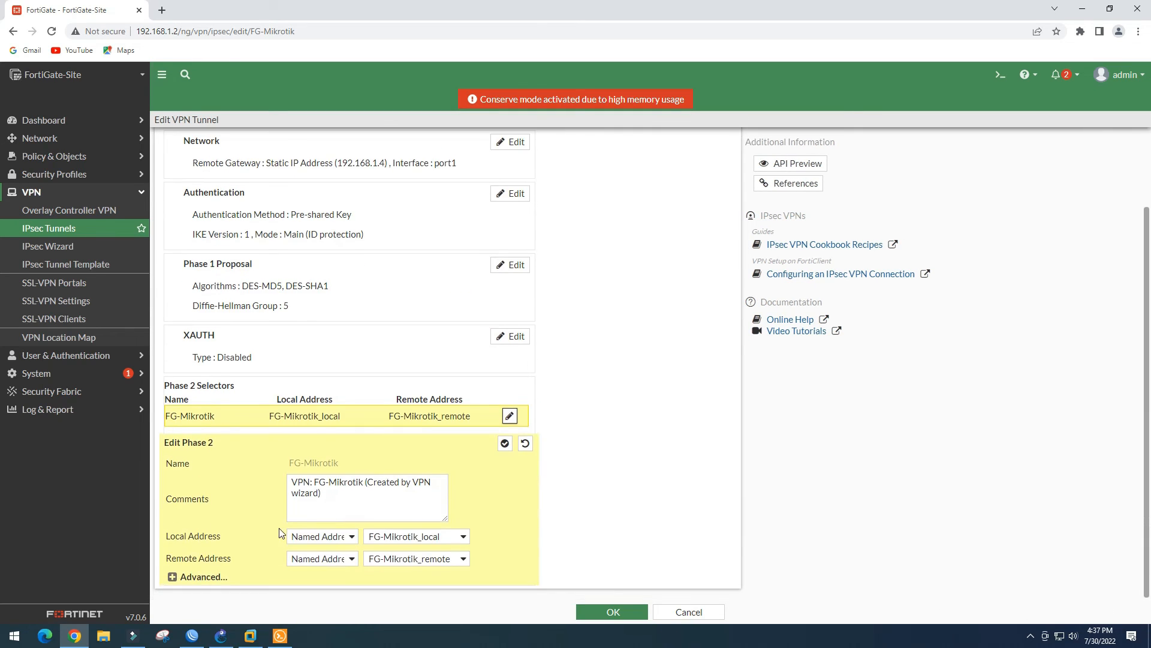
pyautogui.click(194, 577)
pyautogui.scroll(-4, 267, 532)
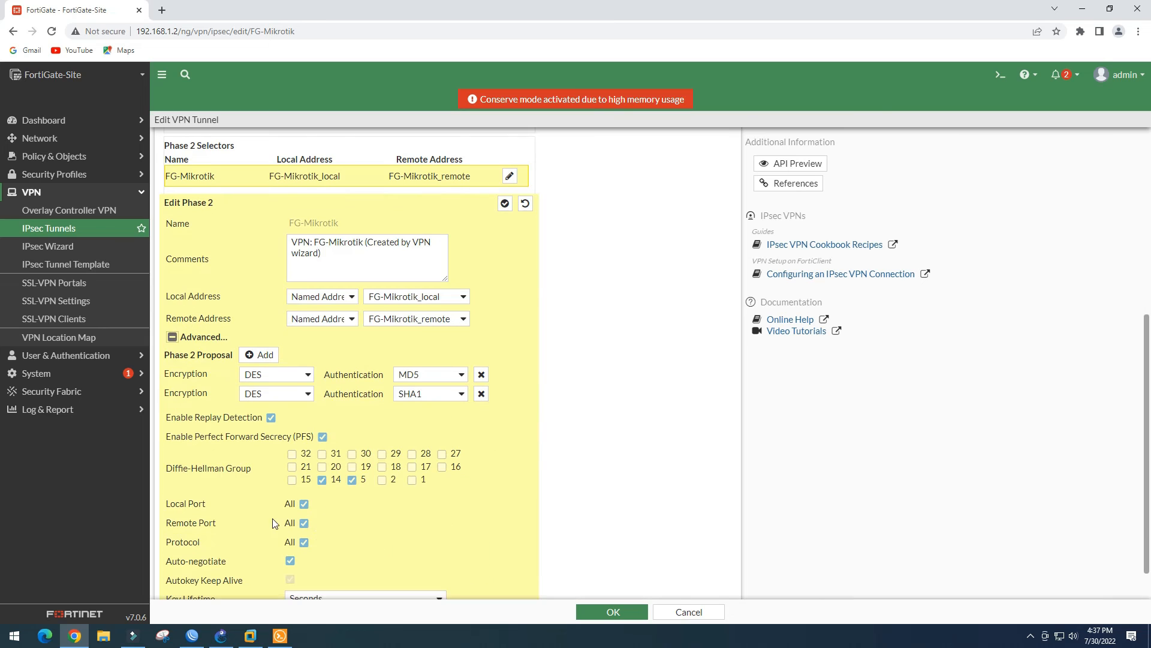
pyautogui.scroll(-1, 321, 504)
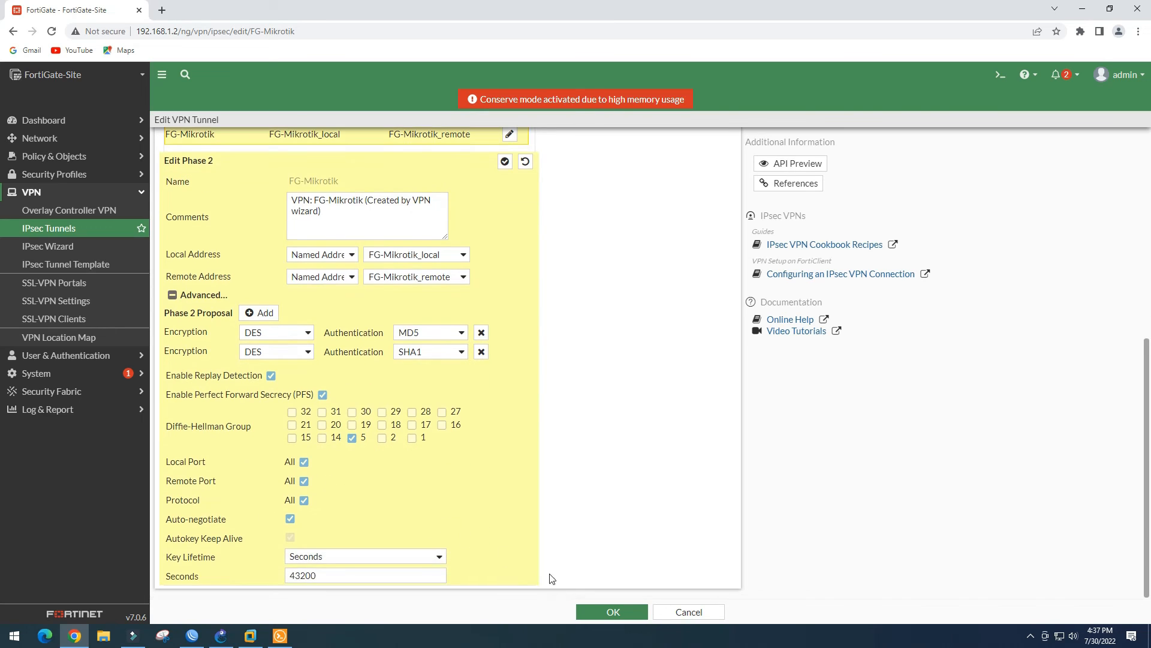
pyautogui.click(603, 611)
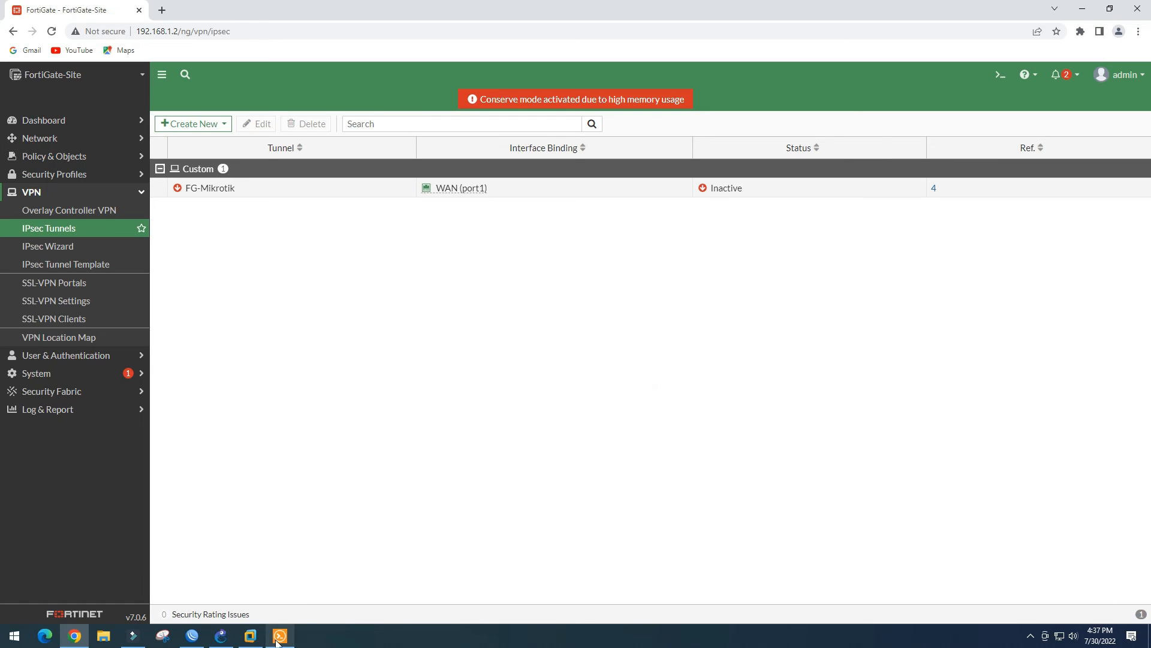
# Return to WinBox and close the Firewall window
pyautogui.click(192, 635)
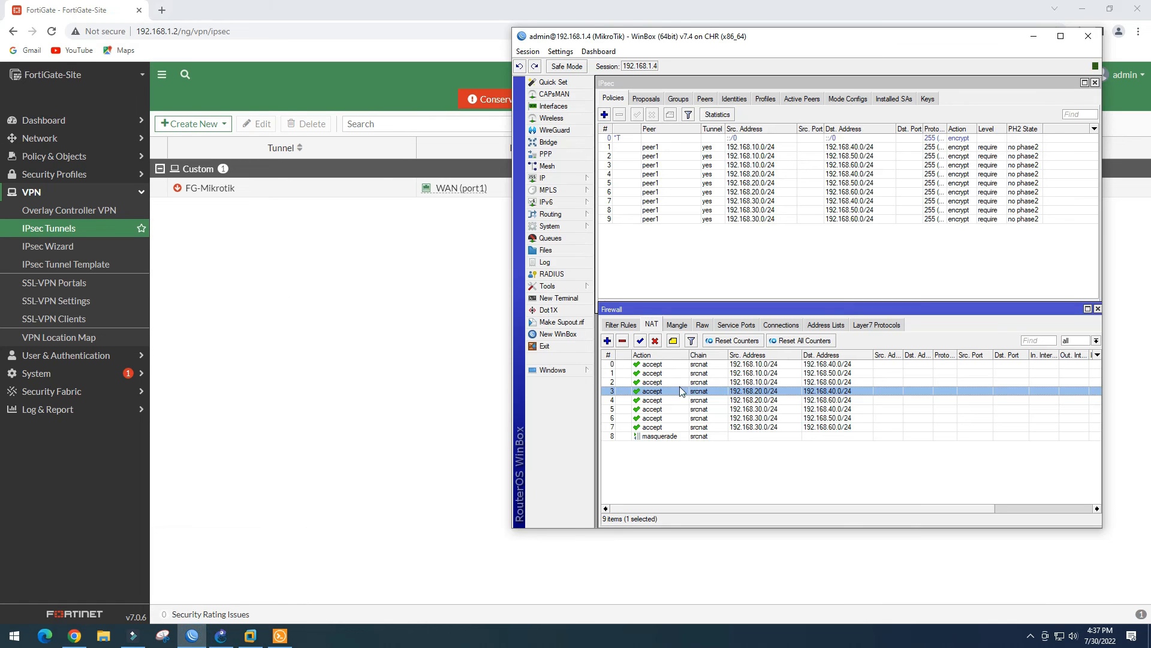
pyautogui.click(647, 98)
pyautogui.click(626, 99)
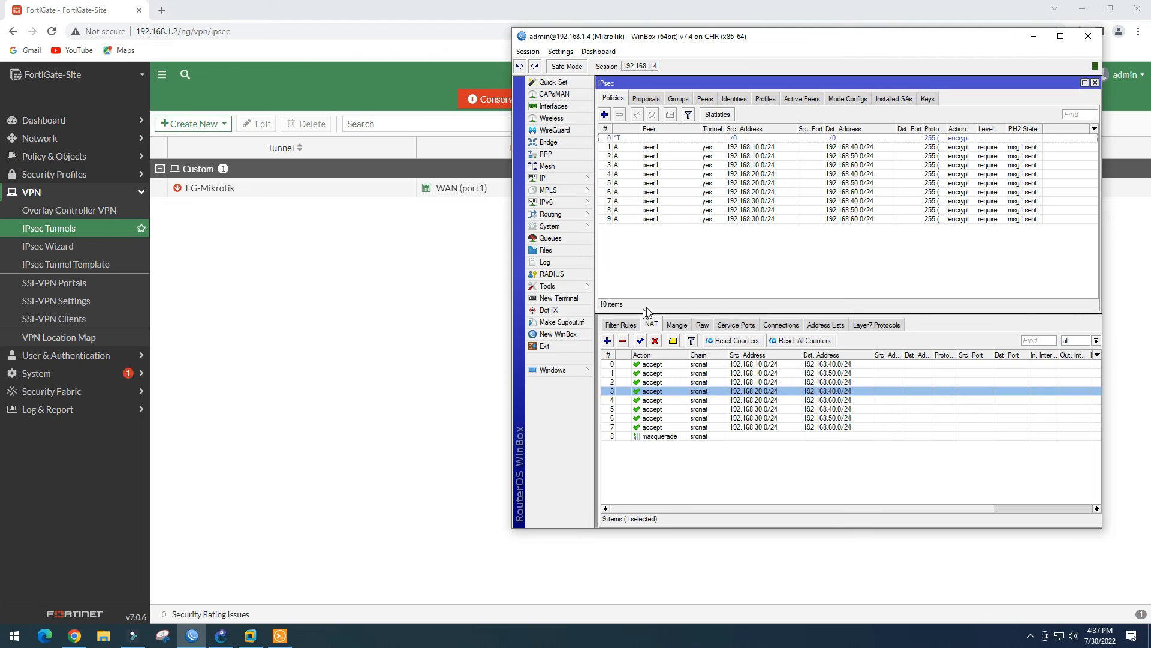
pyautogui.click(948, 324)
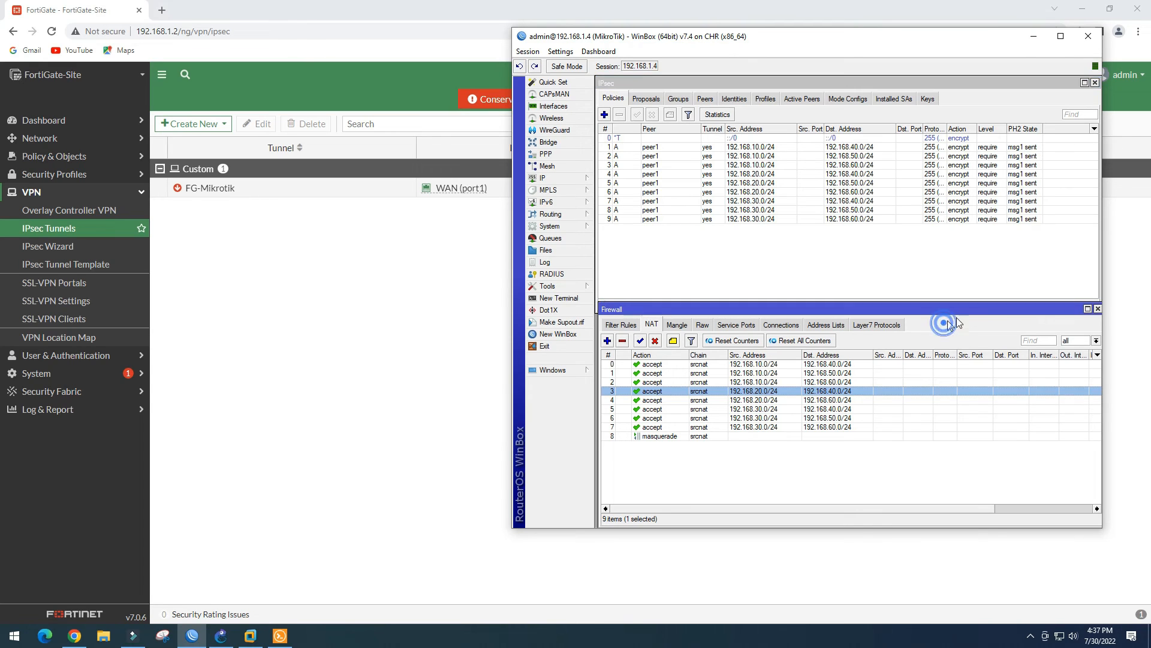
pyautogui.click(1098, 309)
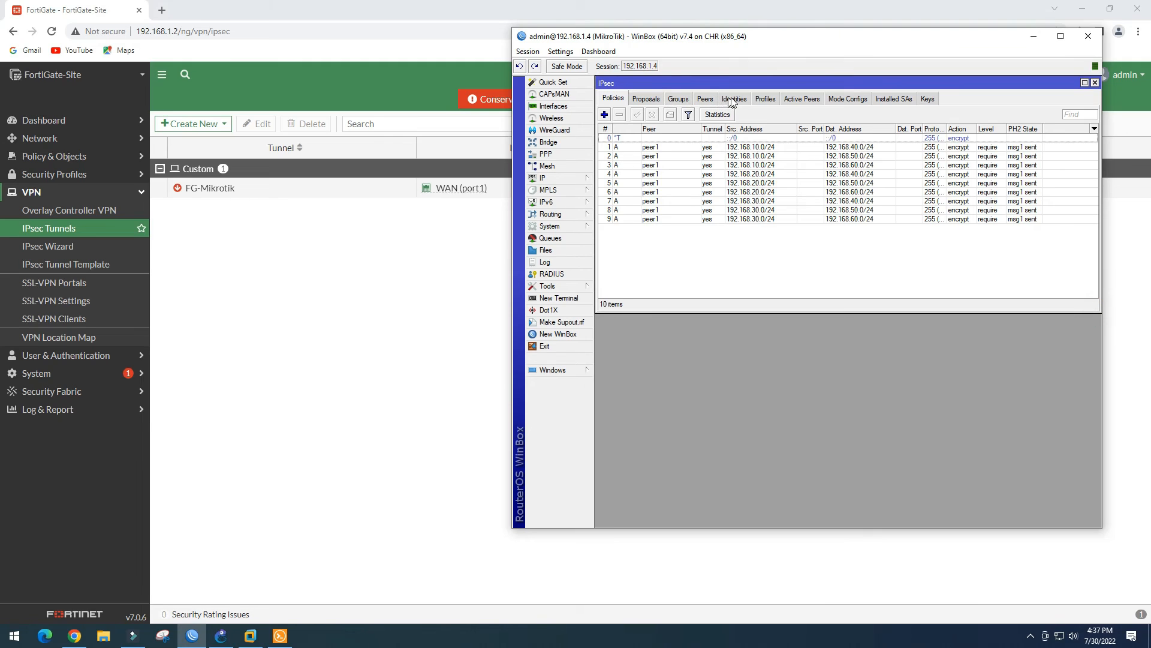
# Look over the FG profile, then select proposal1 in the IPsec proposals list
pyautogui.click(765, 100)
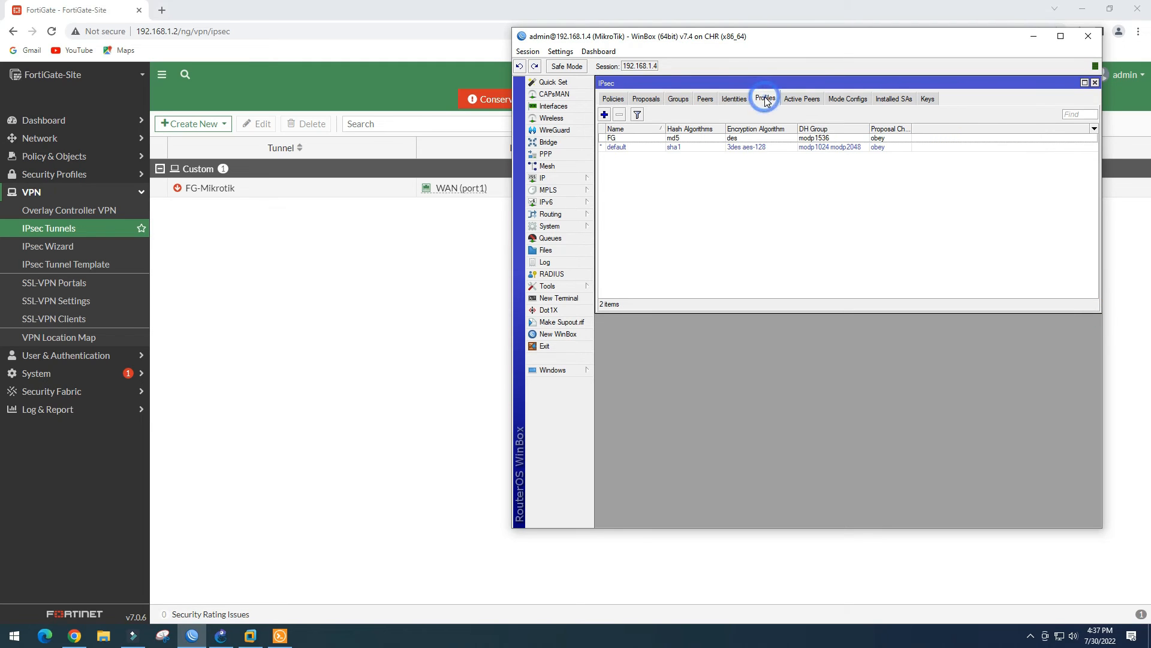
pyautogui.click(718, 142)
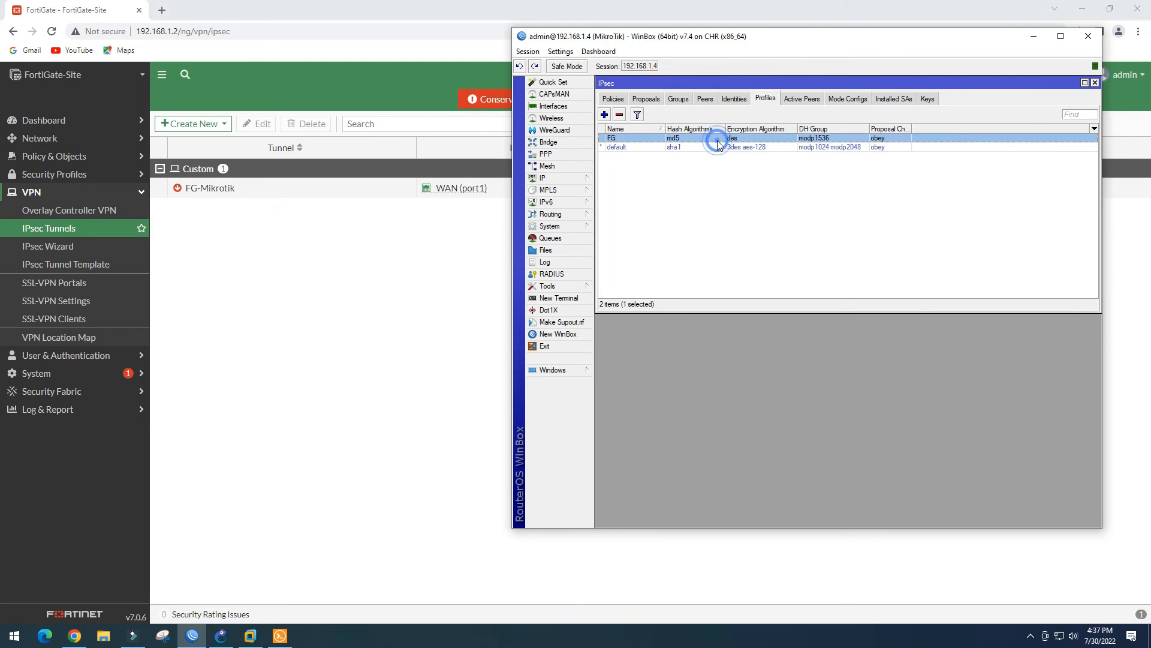
pyautogui.click(652, 102)
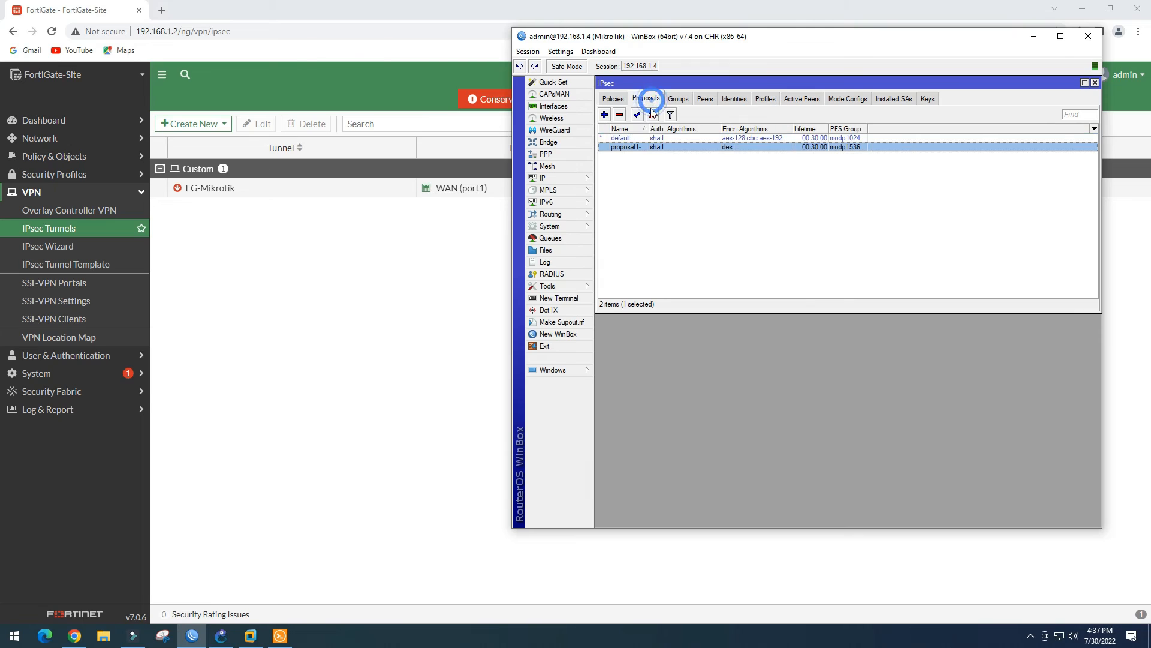
pyautogui.click(699, 147)
# Delete proposal1 from the IPsec proposals, leaving only default
pyautogui.click(614, 100)
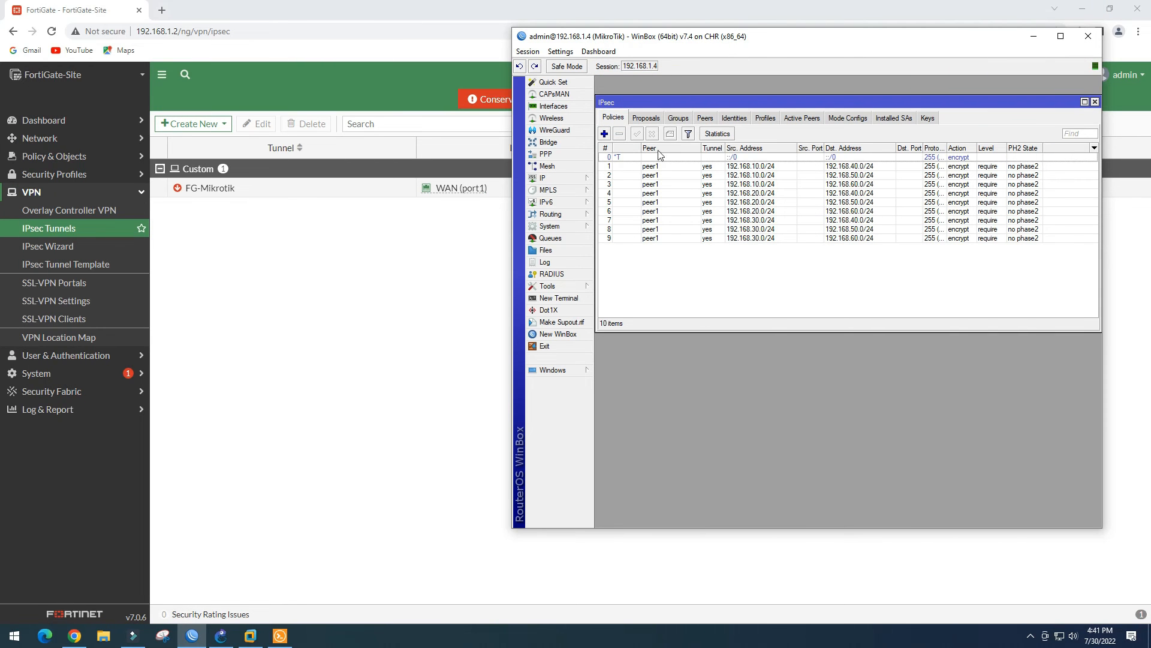
pyautogui.click(646, 118)
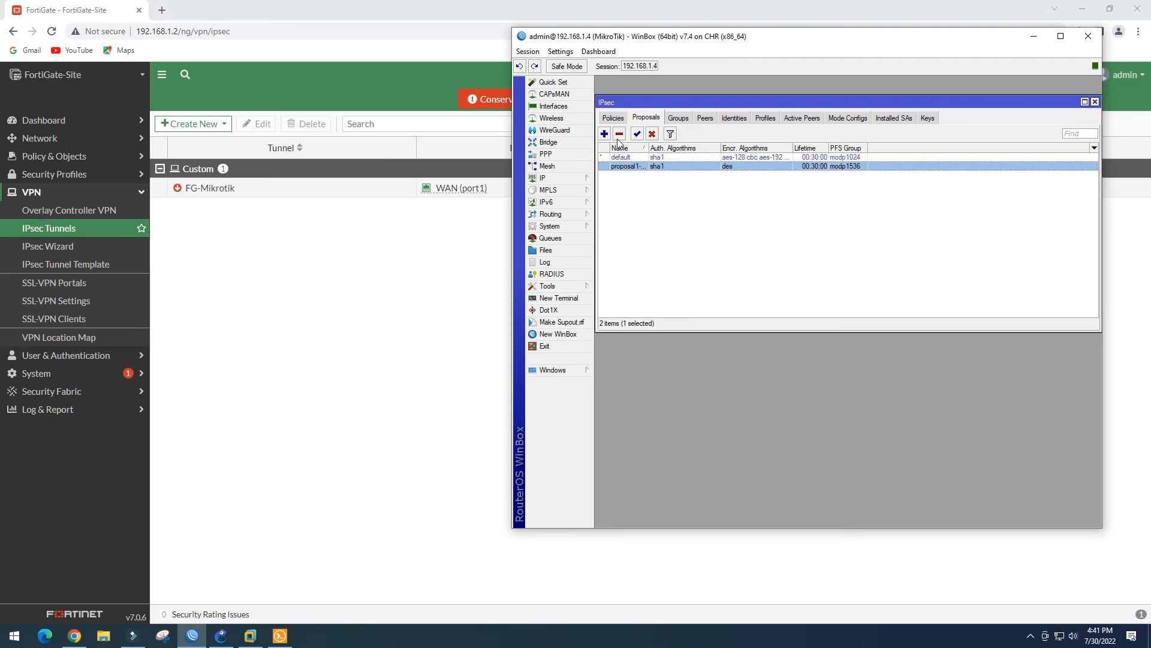
pyautogui.click(619, 136)
# Attempt to remove the FG profile, dismiss the in-use error, and view the peers list
pyautogui.click(682, 120)
pyautogui.click(703, 118)
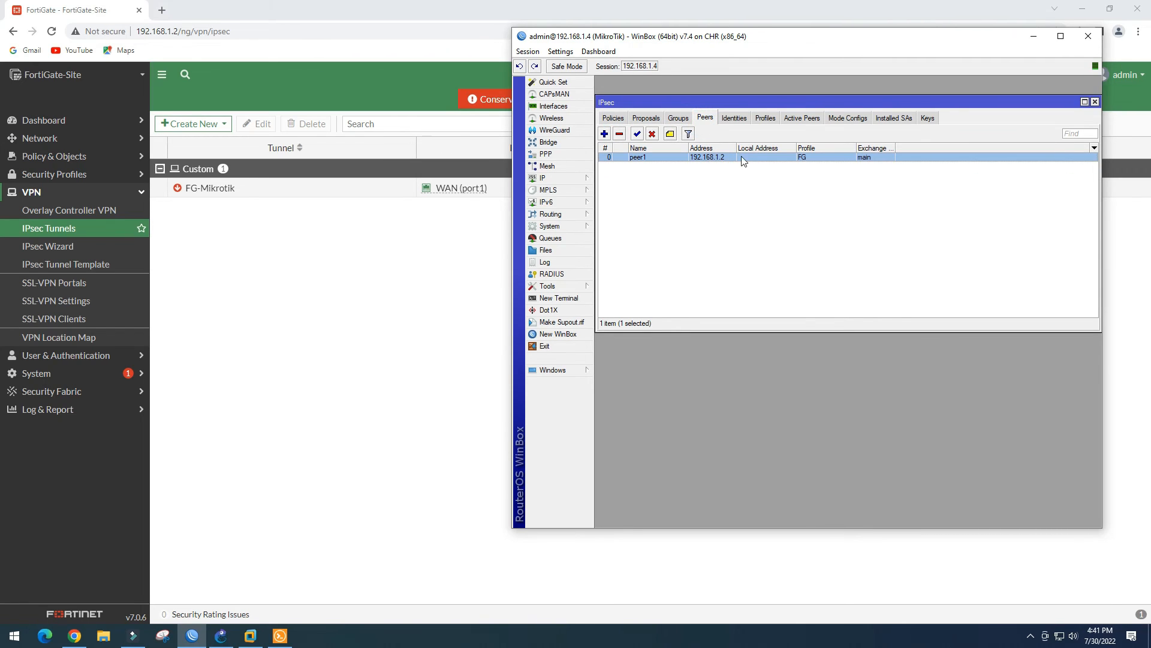
pyautogui.click(739, 120)
pyautogui.click(766, 118)
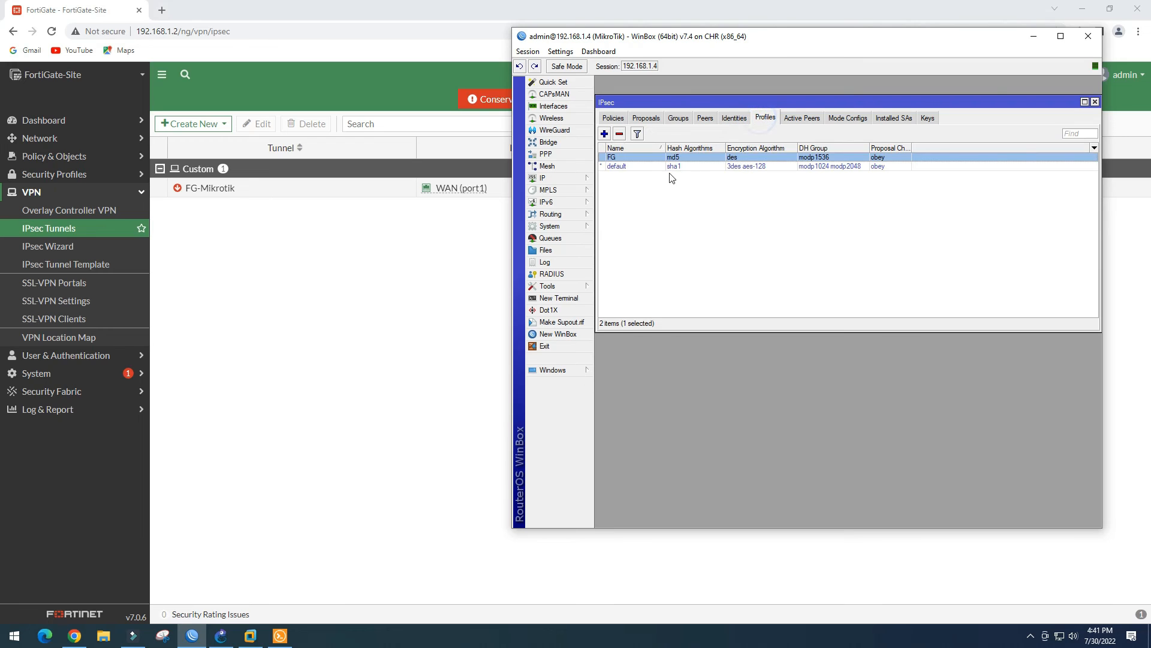
pyautogui.click(618, 133)
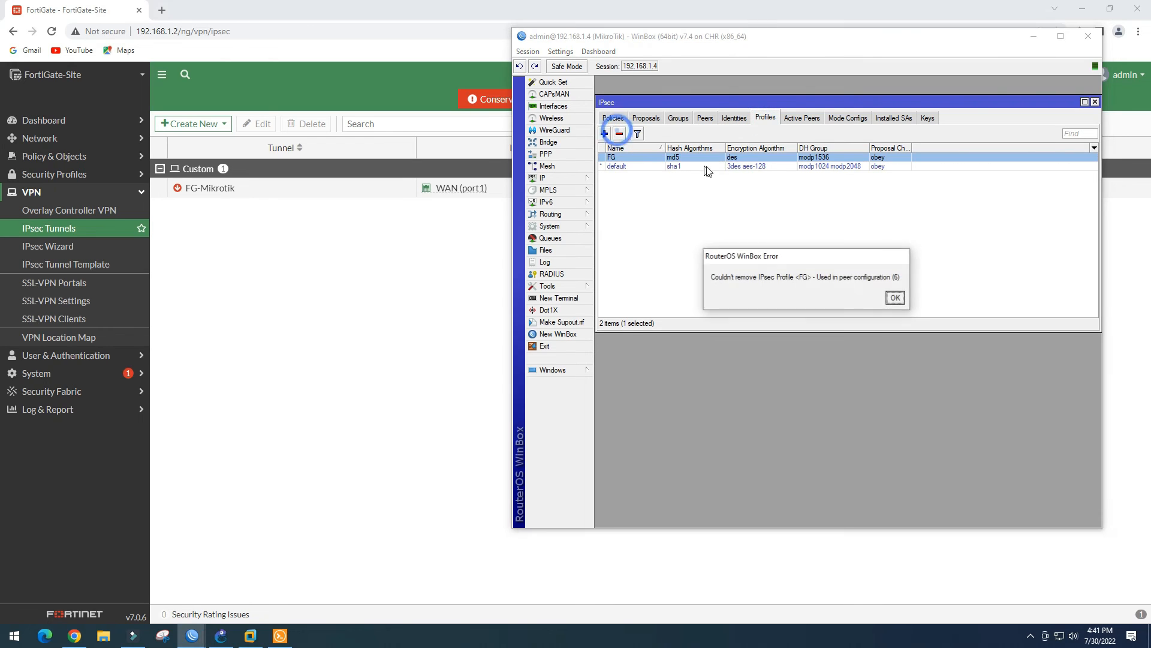
pyautogui.click(896, 299)
pyautogui.click(705, 118)
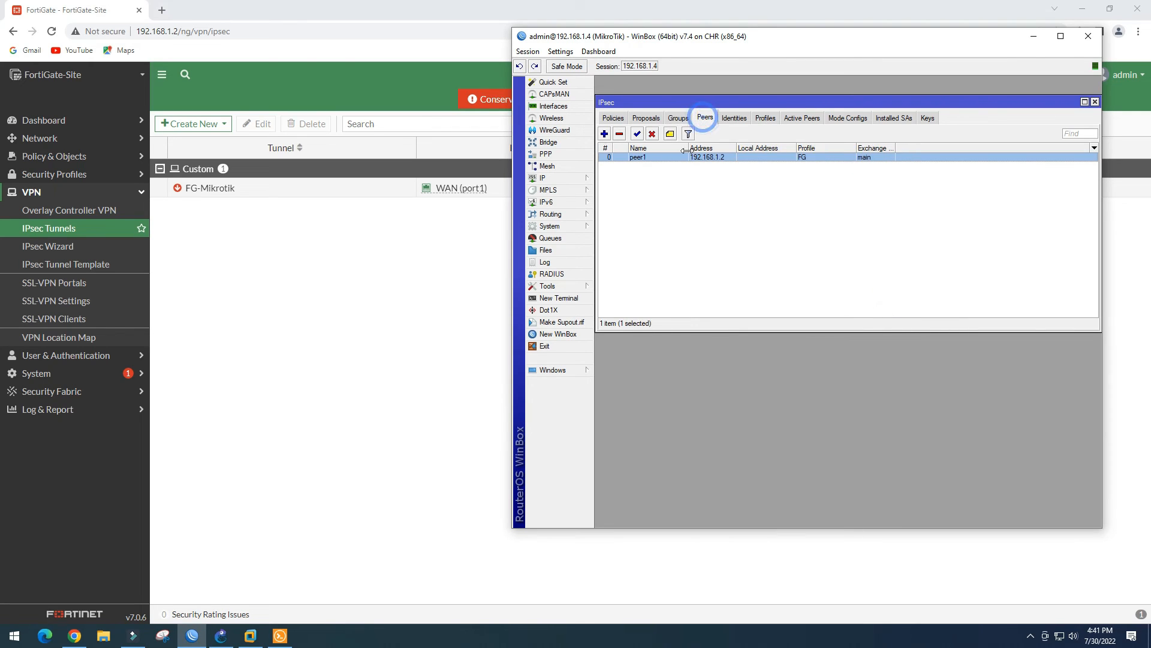
# Switch peer1's profile from FG to default and save
pyautogui.doubleClick(678, 157)
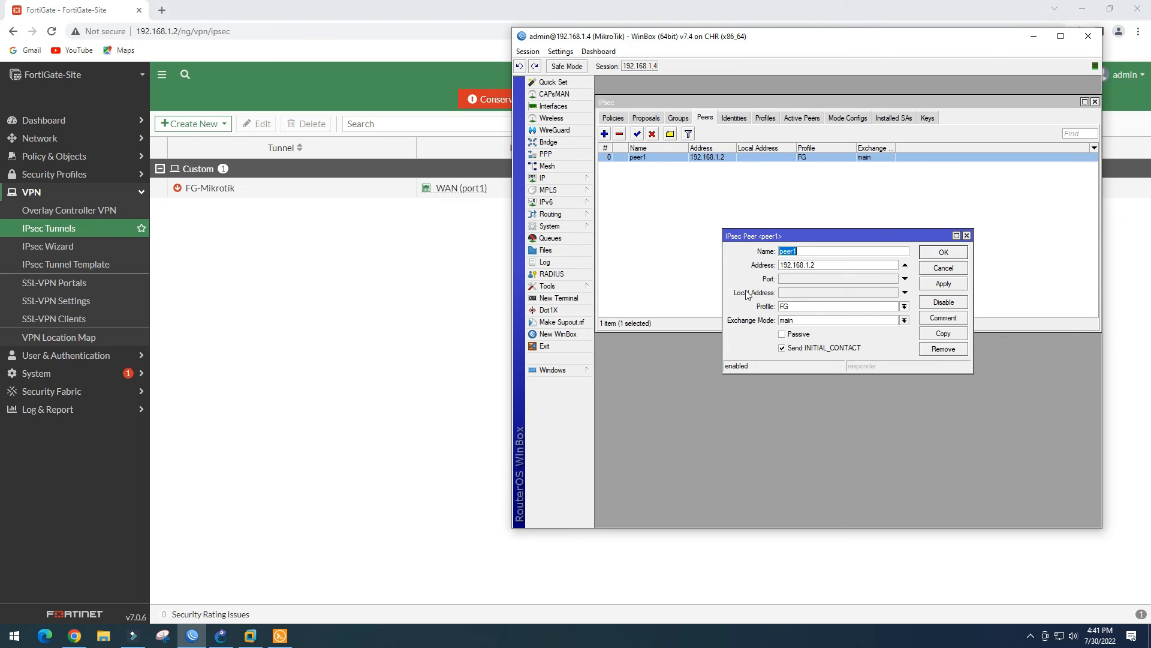
pyautogui.click(904, 307)
pyautogui.click(872, 324)
pyautogui.click(946, 283)
pyautogui.click(944, 251)
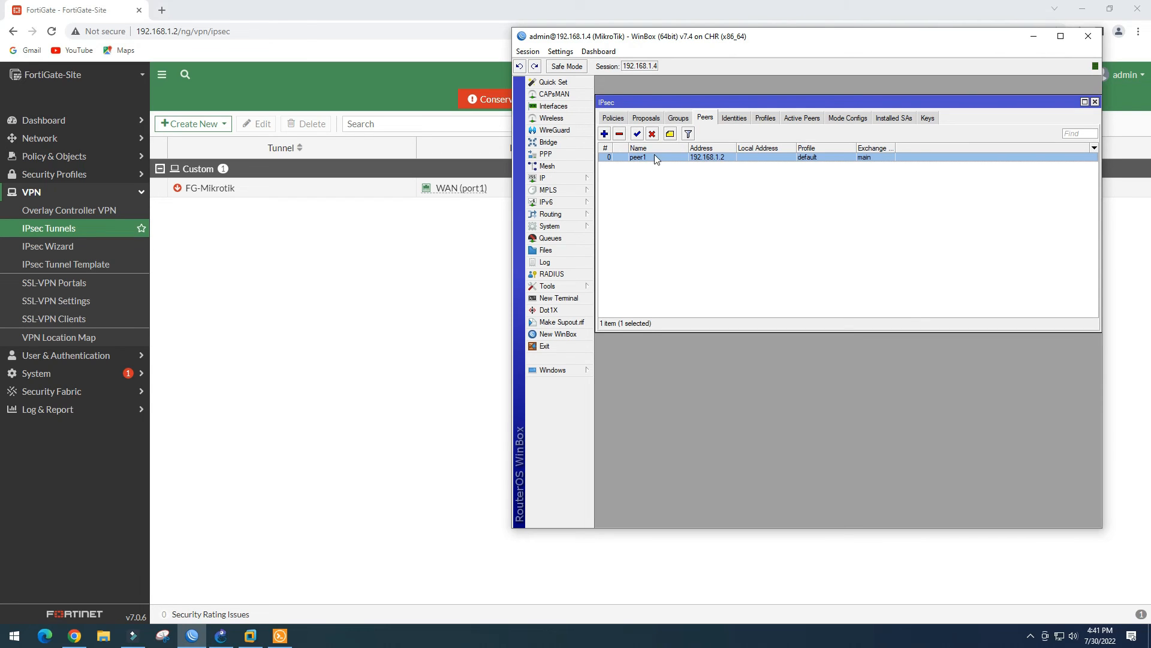
# Delete the now unused FG profile and open the default profile's settings
pyautogui.click(734, 118)
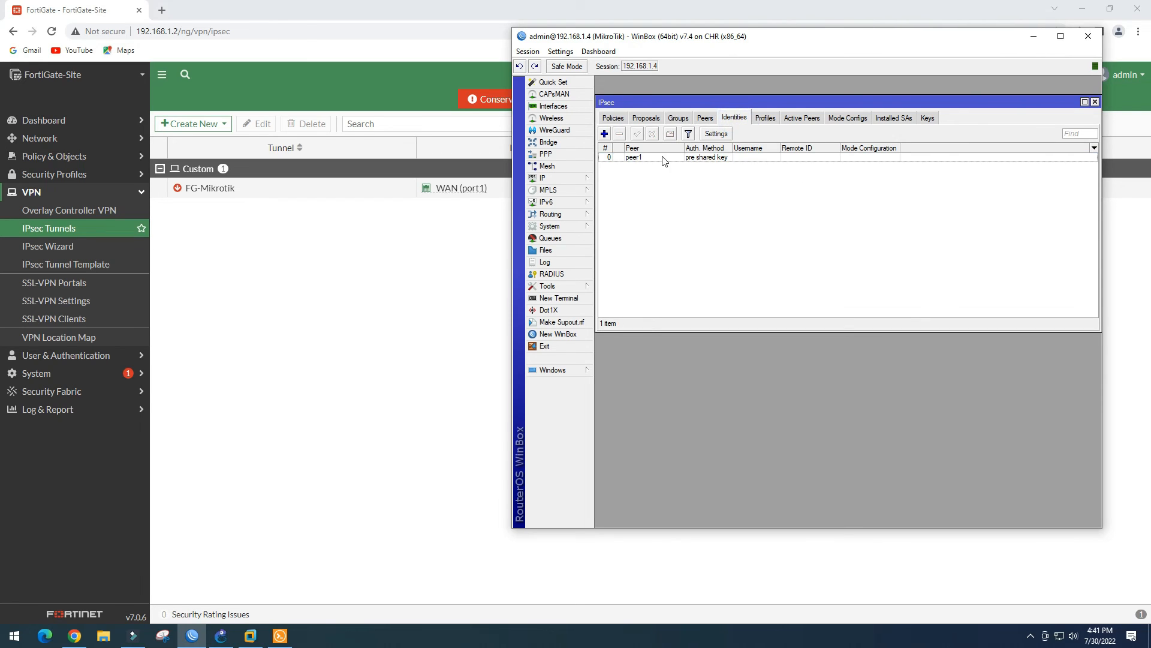
pyautogui.click(766, 117)
pyautogui.click(670, 168)
pyautogui.click(668, 157)
pyautogui.click(619, 133)
pyautogui.click(723, 158)
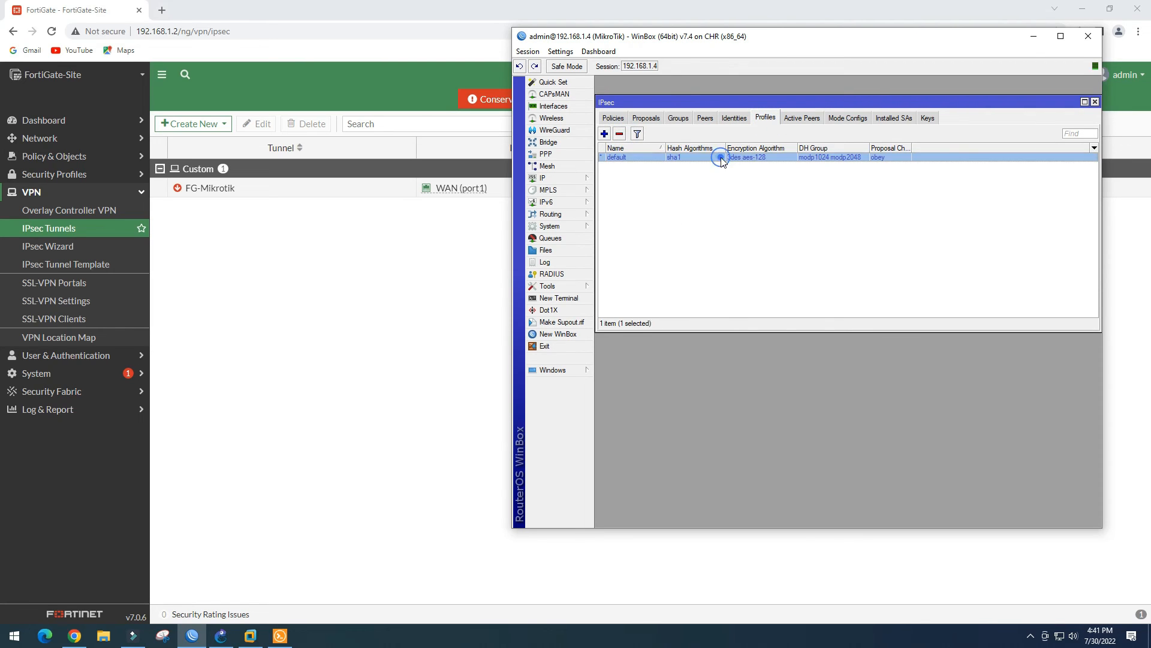
pyautogui.click(791, 118)
pyautogui.click(758, 120)
pyautogui.doubleClick(654, 159)
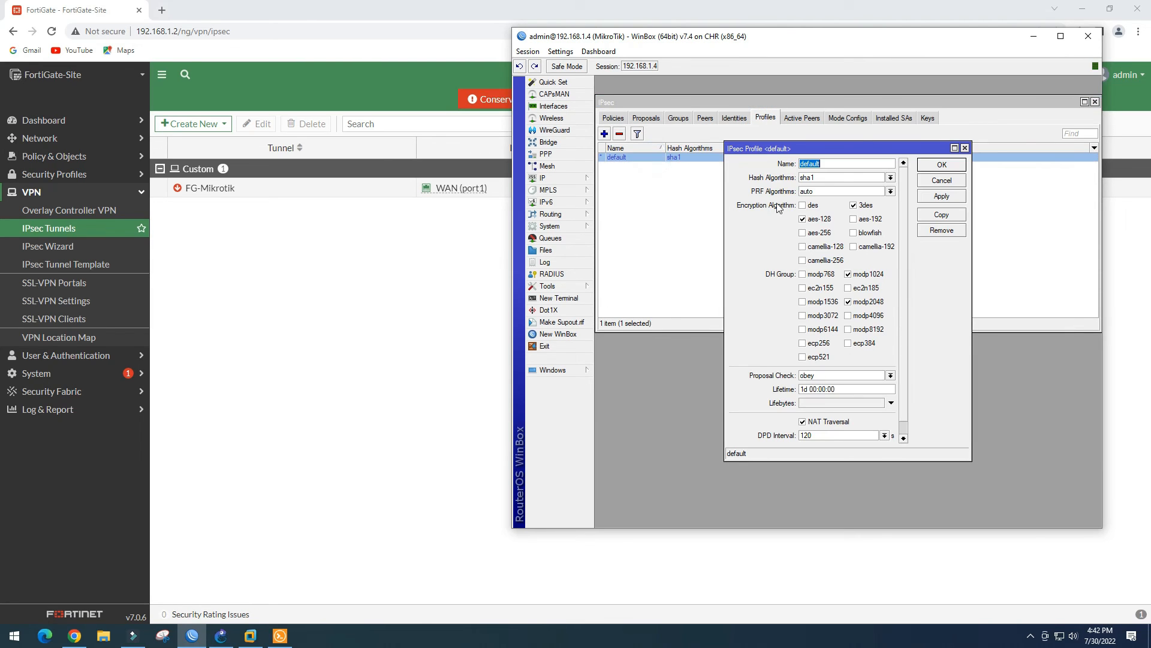
# Switch the default profile to md5 hashing, des as the only cipher, and DH group modp1536 only, then apply
pyautogui.click(891, 178)
pyautogui.click(858, 189)
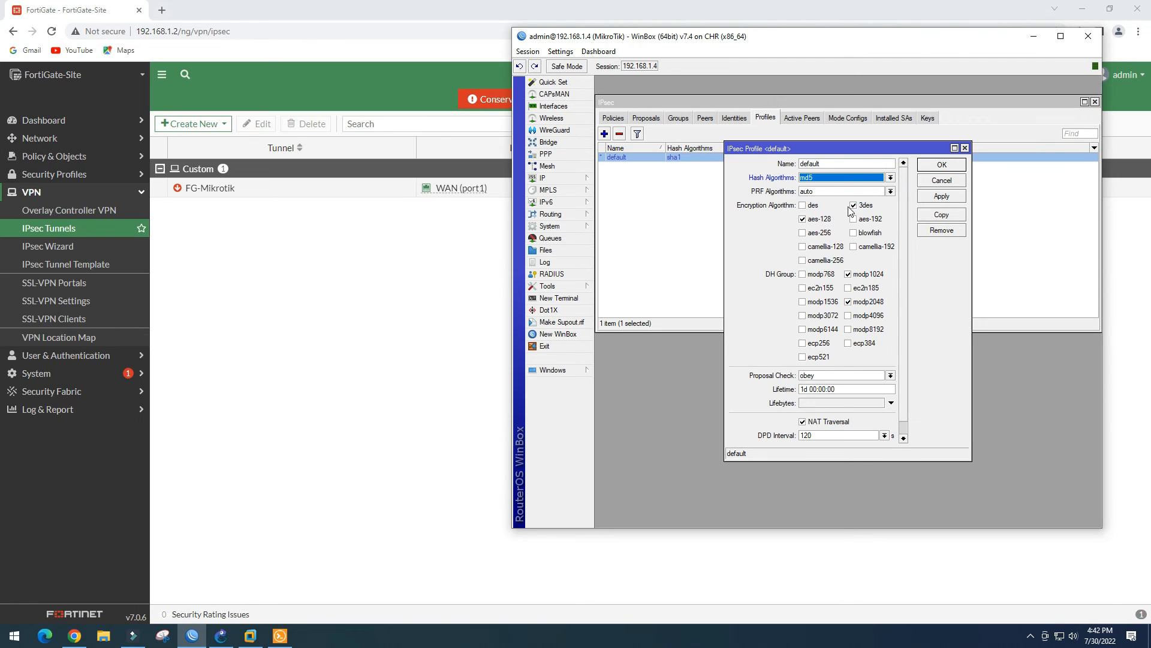
pyautogui.click(802, 205)
pyautogui.click(802, 219)
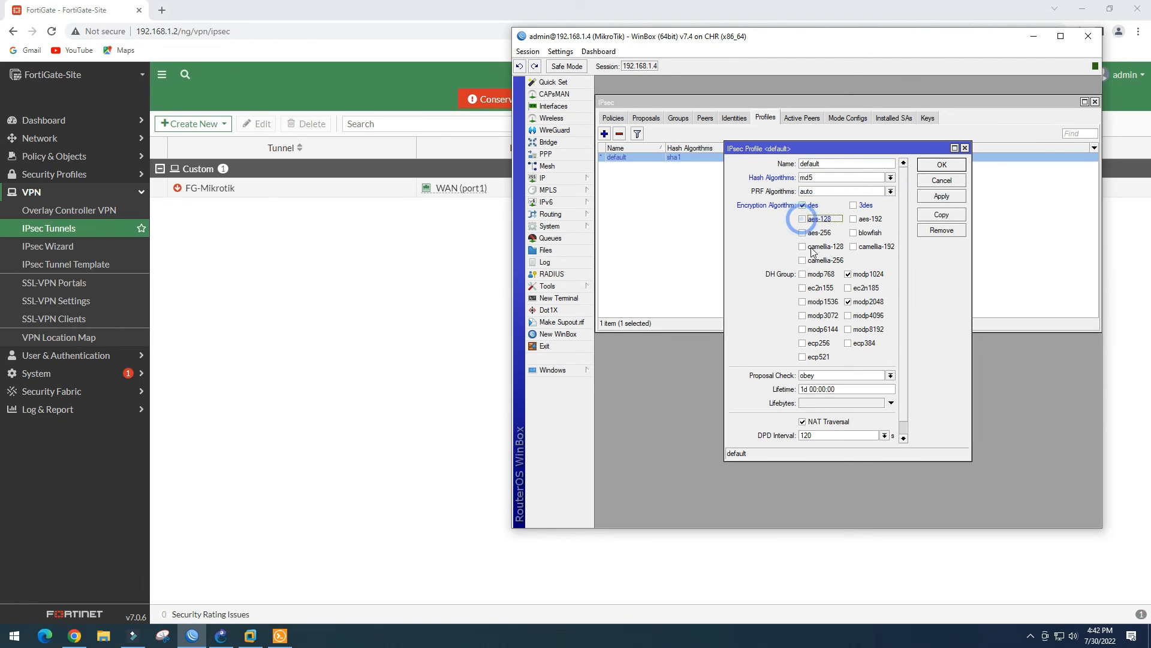
pyautogui.click(849, 275)
pyautogui.click(802, 302)
pyautogui.click(848, 302)
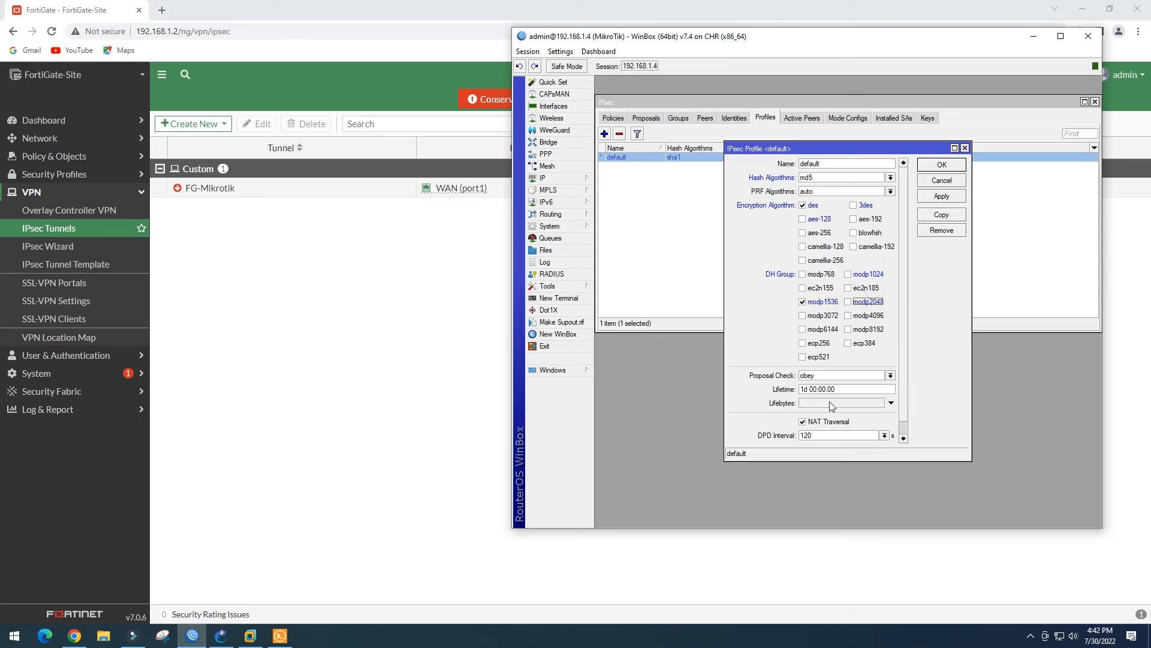
pyautogui.click(954, 198)
pyautogui.click(951, 164)
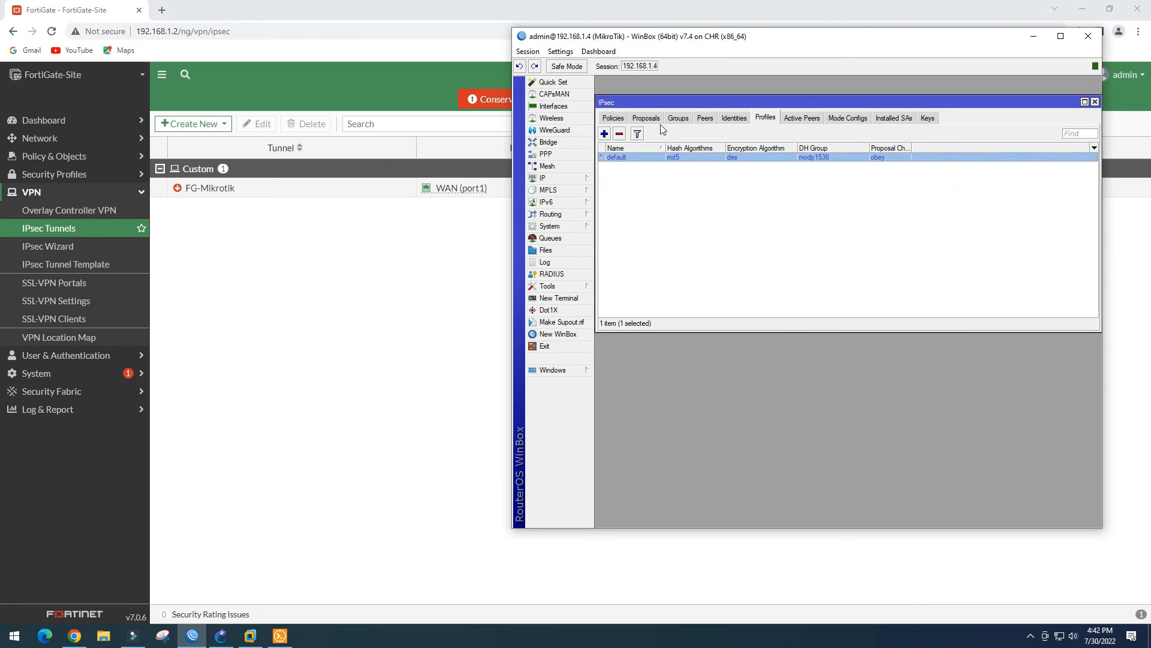
# Step through the IPsec Identities, Peers and Groups tabs to reach the Proposals list
pyautogui.click(737, 116)
pyautogui.click(707, 122)
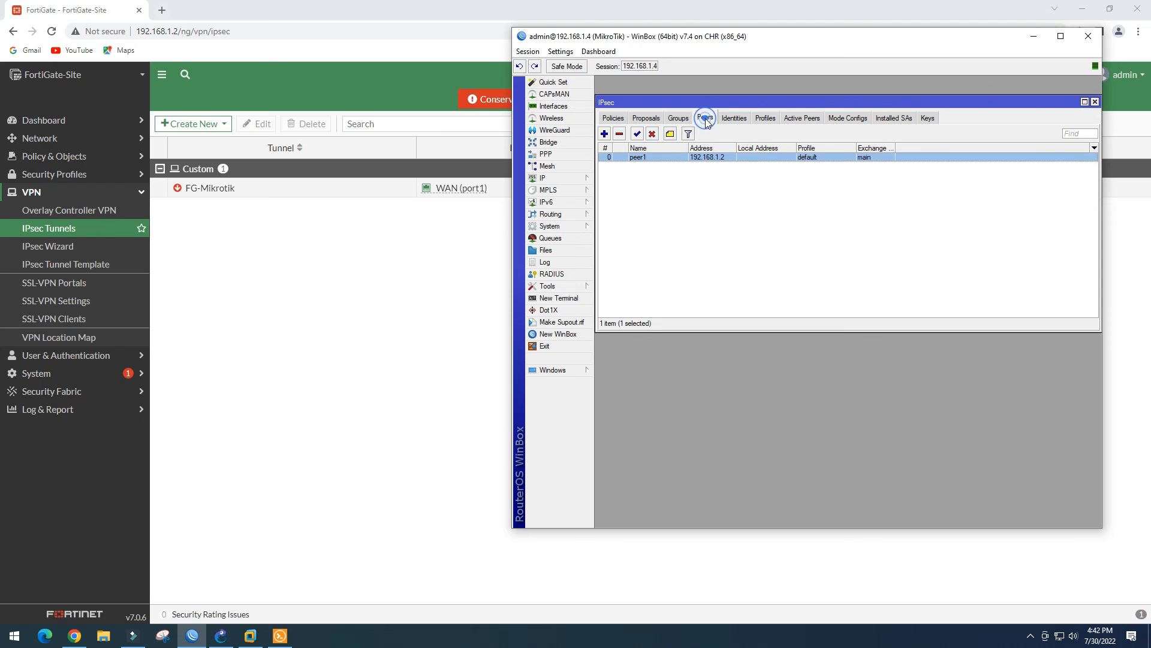
pyautogui.click(680, 123)
pyautogui.click(651, 123)
# Make des the default proposal's only cipher by dropping aes-128/192/256 cbc, and set PFS group to modp1536
pyautogui.doubleClick(657, 158)
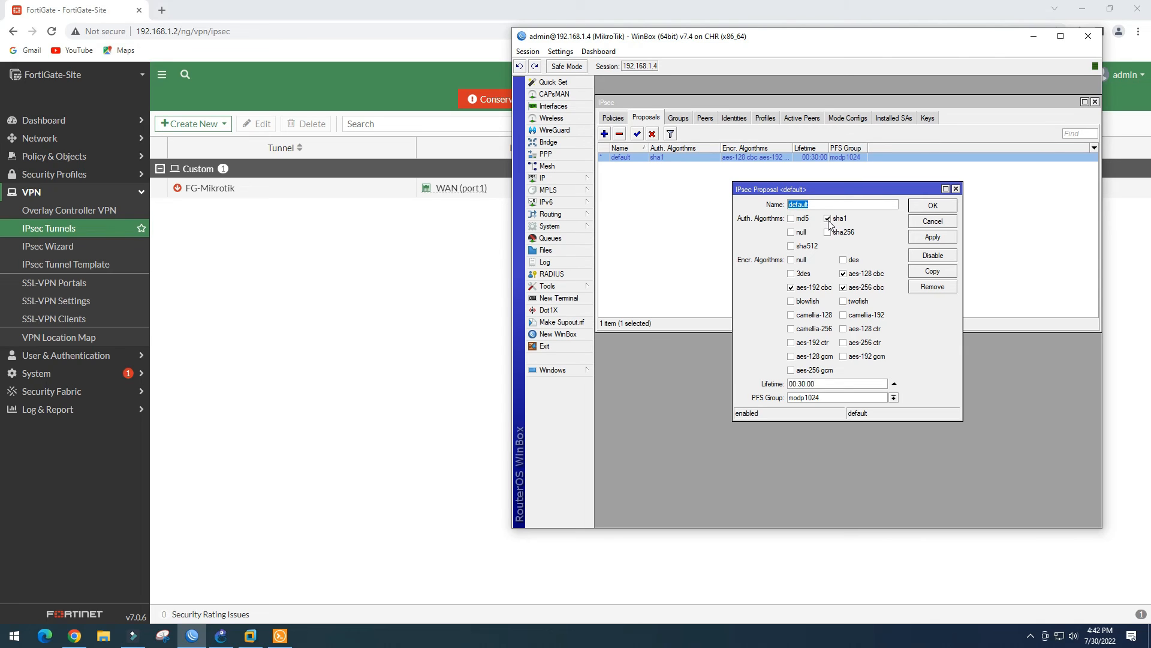
pyautogui.click(845, 260)
pyautogui.click(844, 274)
pyautogui.click(843, 288)
pyautogui.click(791, 287)
pyautogui.click(893, 398)
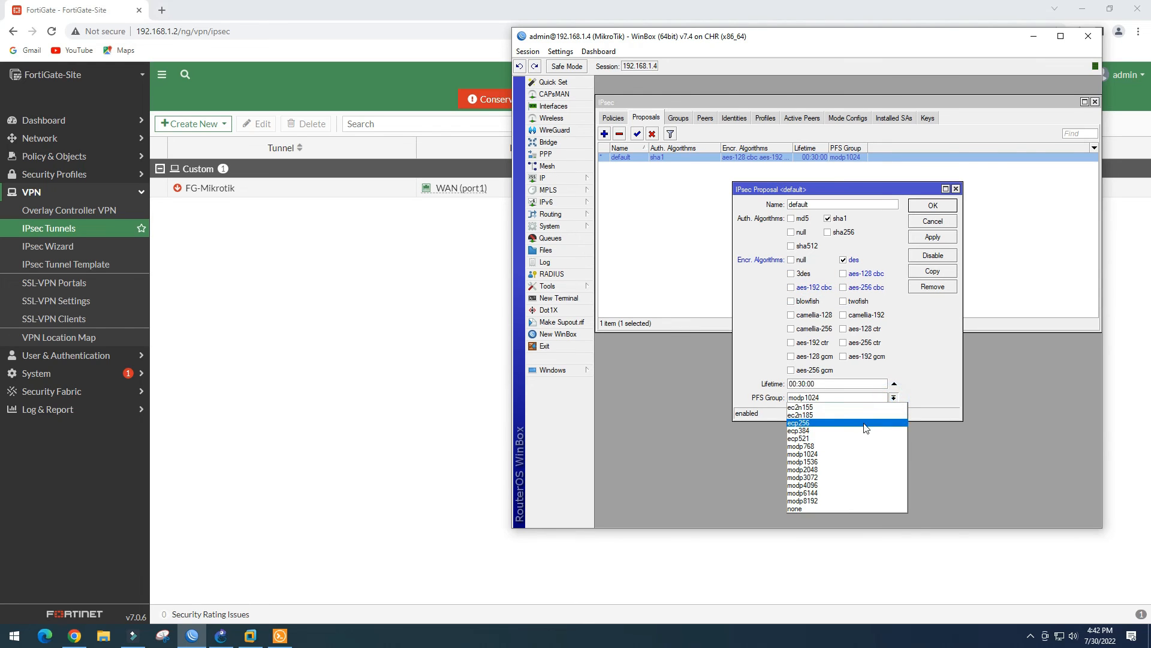
pyautogui.click(850, 462)
pyautogui.click(933, 237)
pyautogui.click(934, 205)
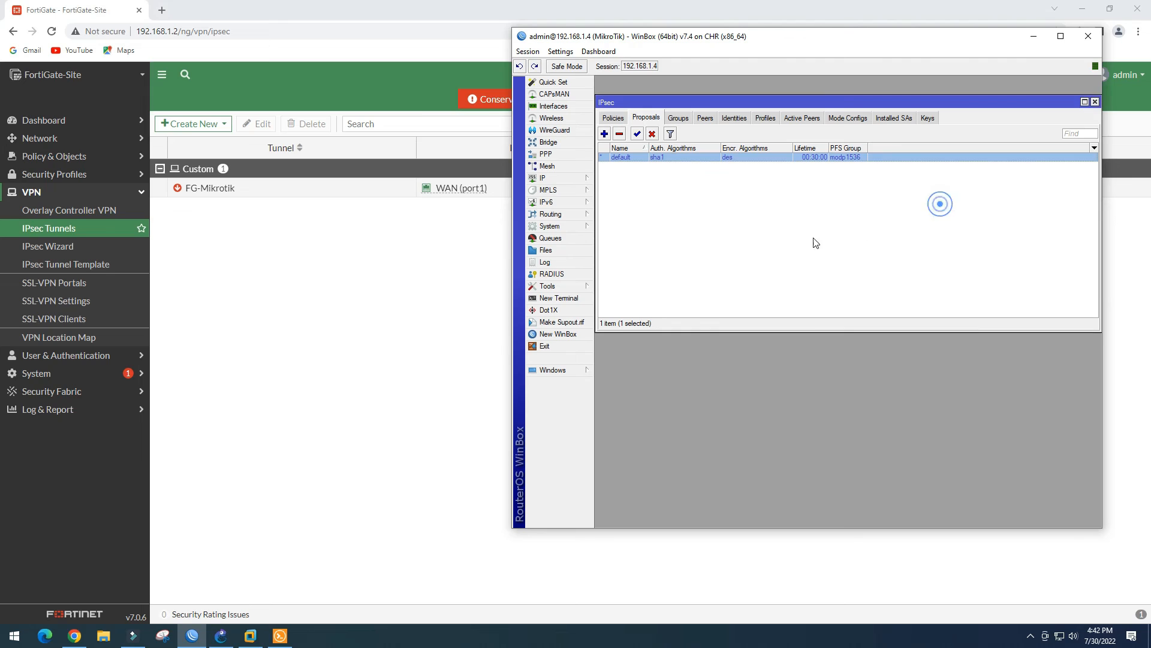
pyautogui.click(618, 120)
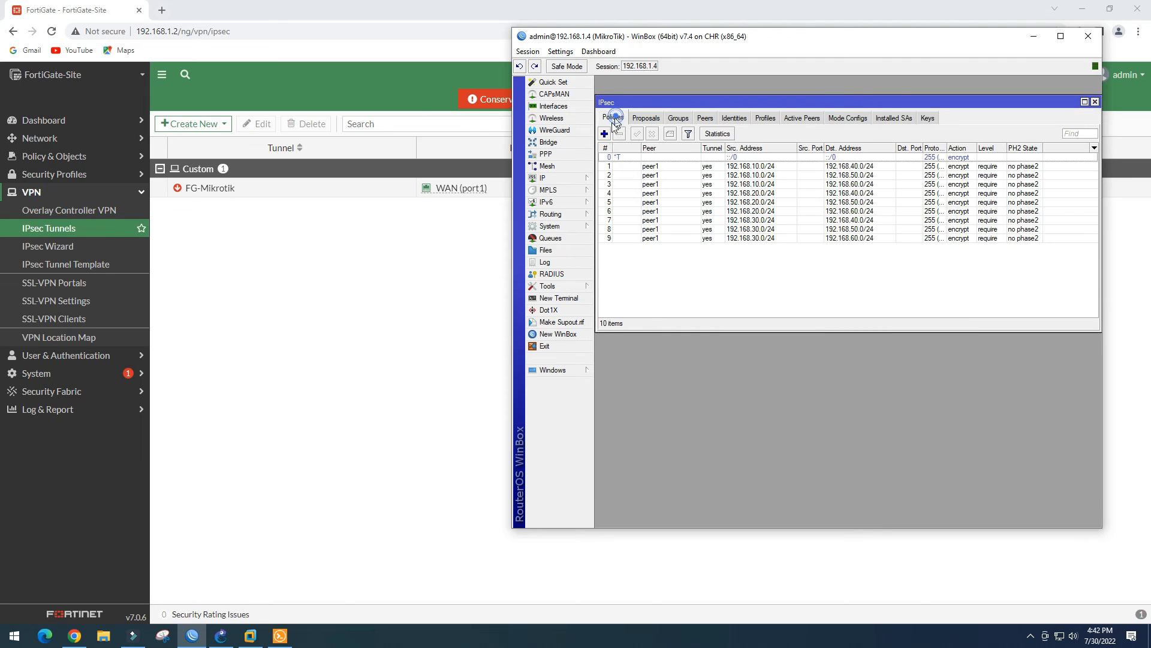
# Cycle through the Proposals, Groups, Peers, Identities and Policies tabs to review the IPsec setup
pyautogui.click(645, 117)
pyautogui.click(682, 117)
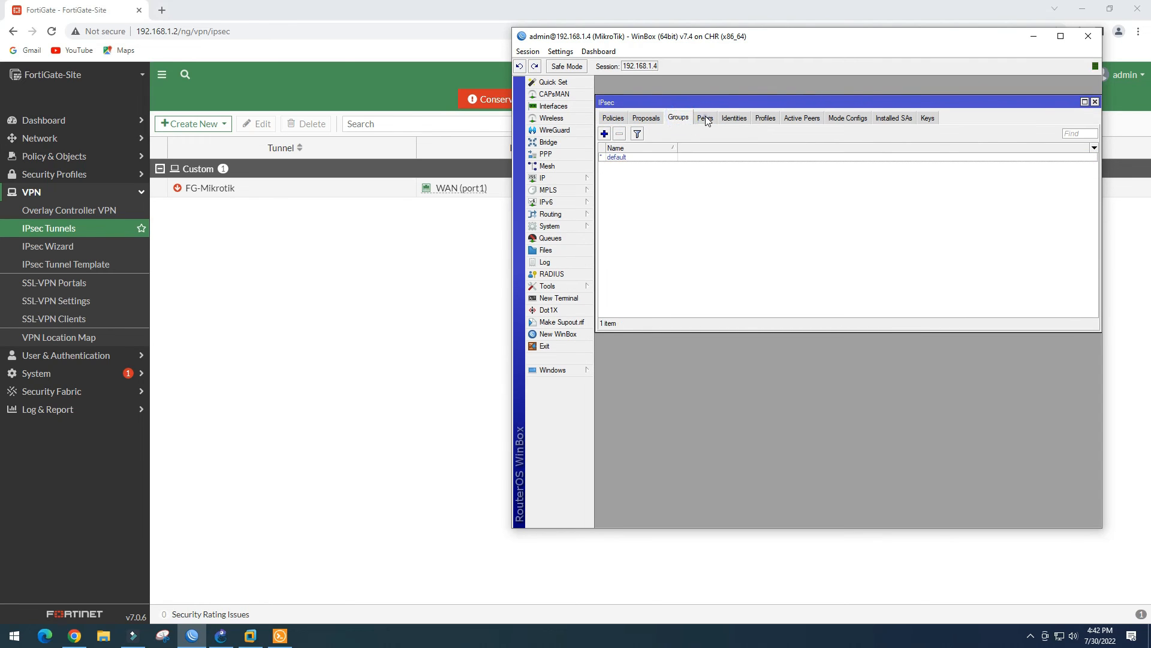
pyautogui.click(706, 119)
pyautogui.click(731, 119)
pyautogui.click(705, 118)
pyautogui.click(678, 118)
pyautogui.click(646, 118)
pyautogui.click(613, 118)
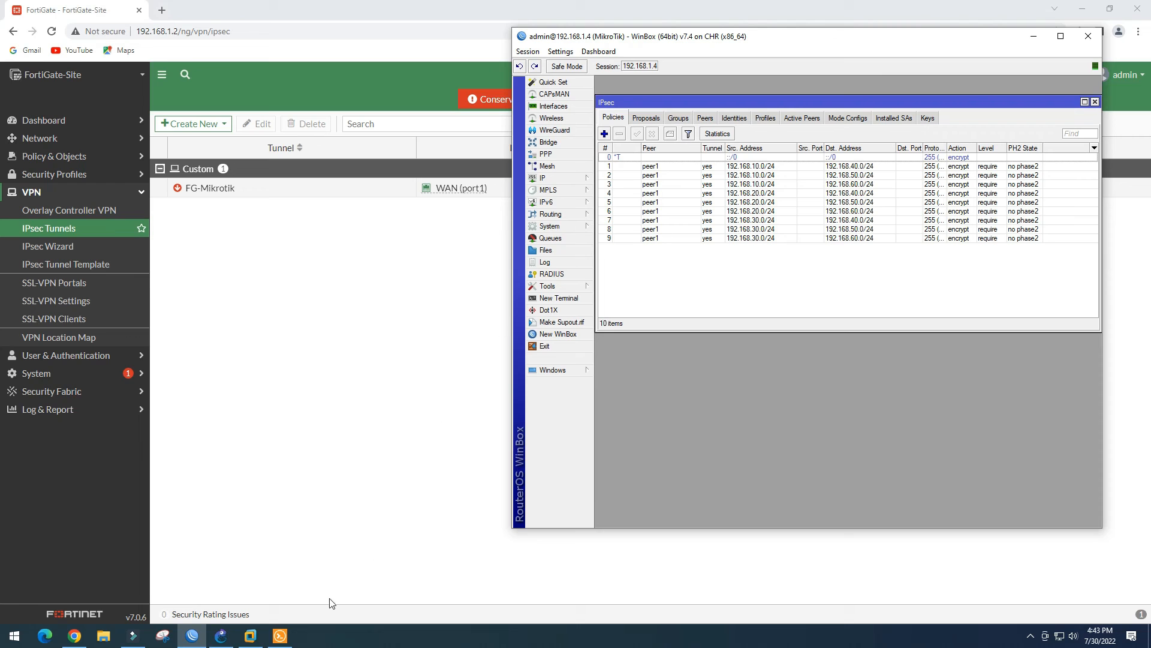
# Rerun PC3's ping to 192.168.40.2, check the FortiGate tunnel status, then close WinBox's IPsec window
pyautogui.click(280, 637)
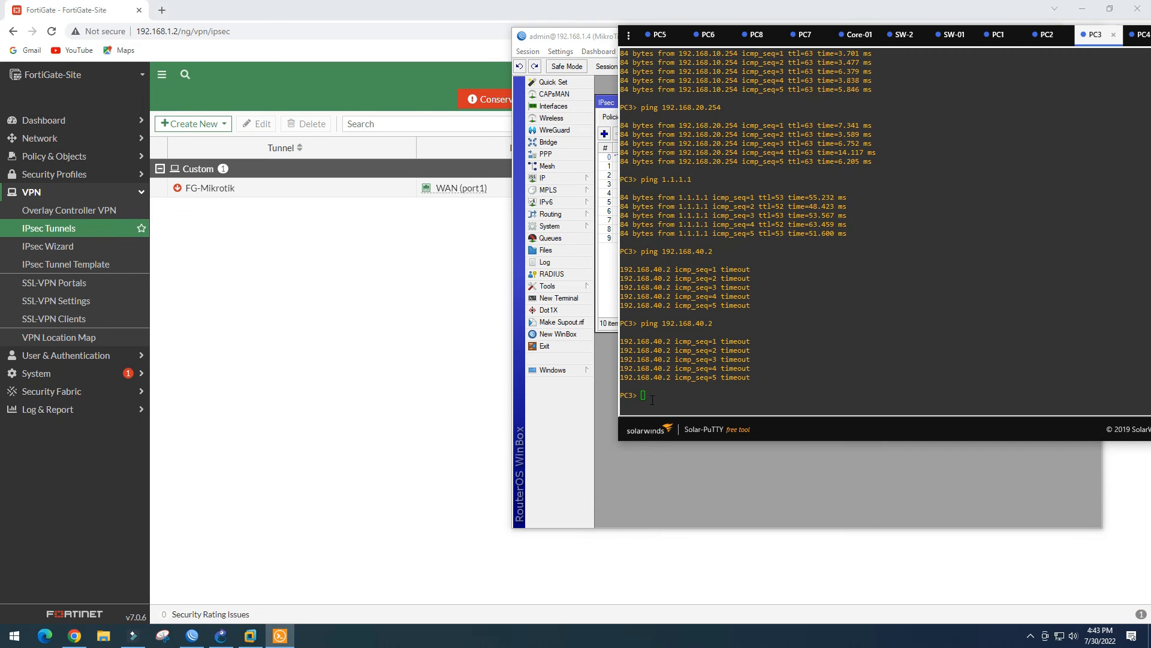
pyautogui.press('Up')
pyautogui.press('Return')
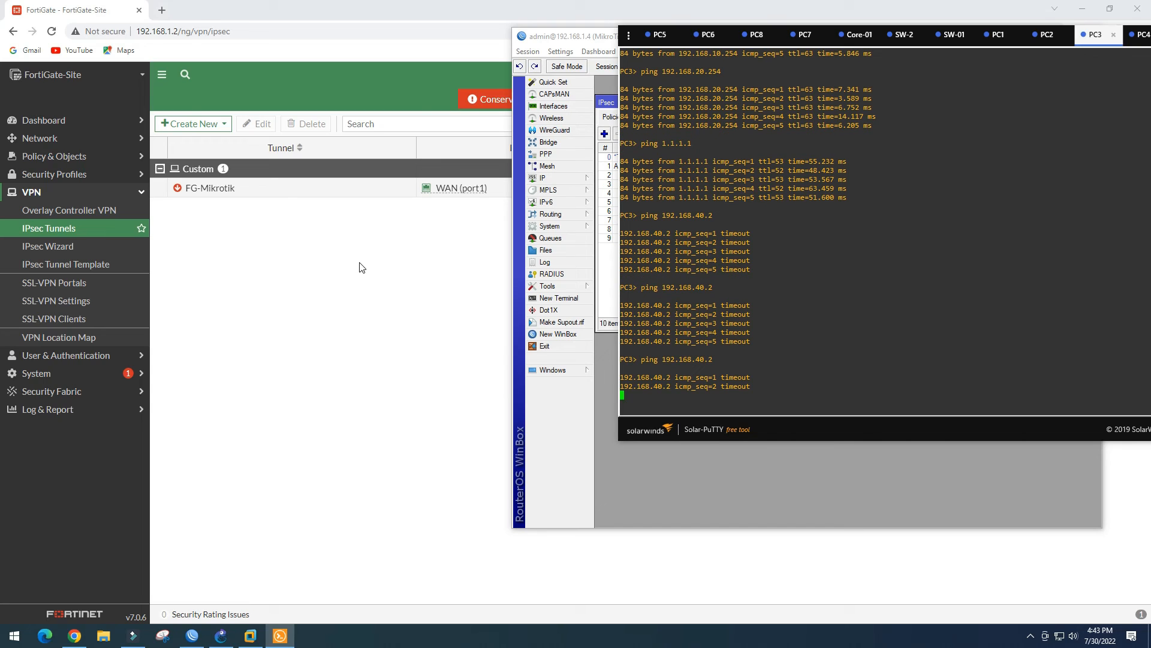
pyautogui.click(385, 246)
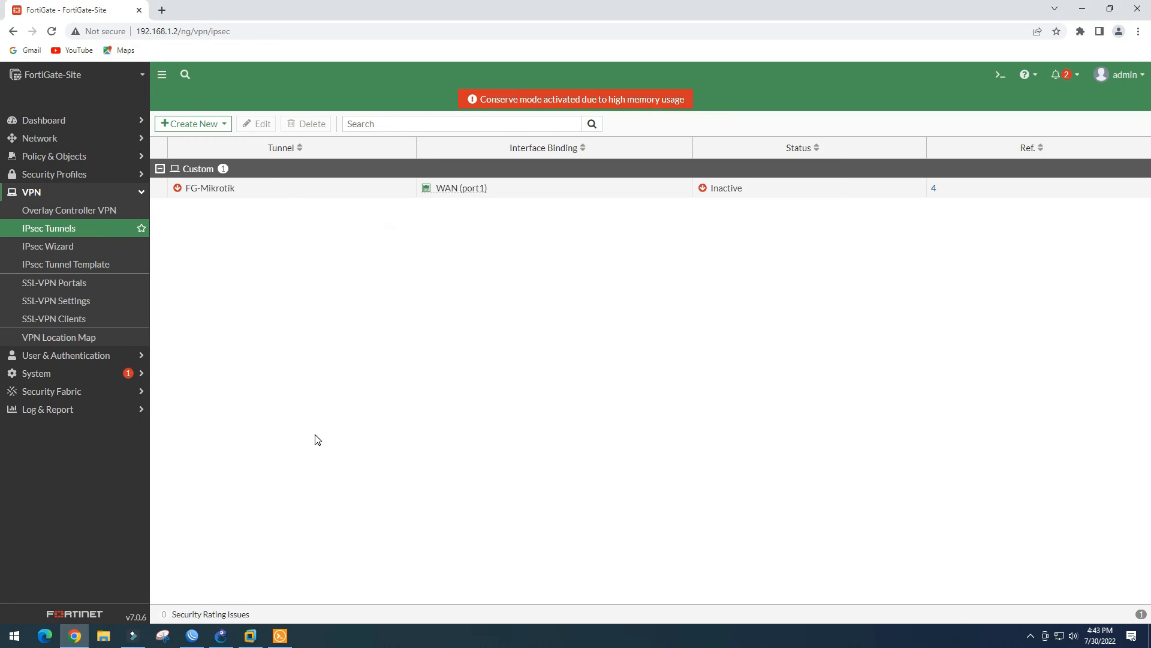
pyautogui.click(192, 635)
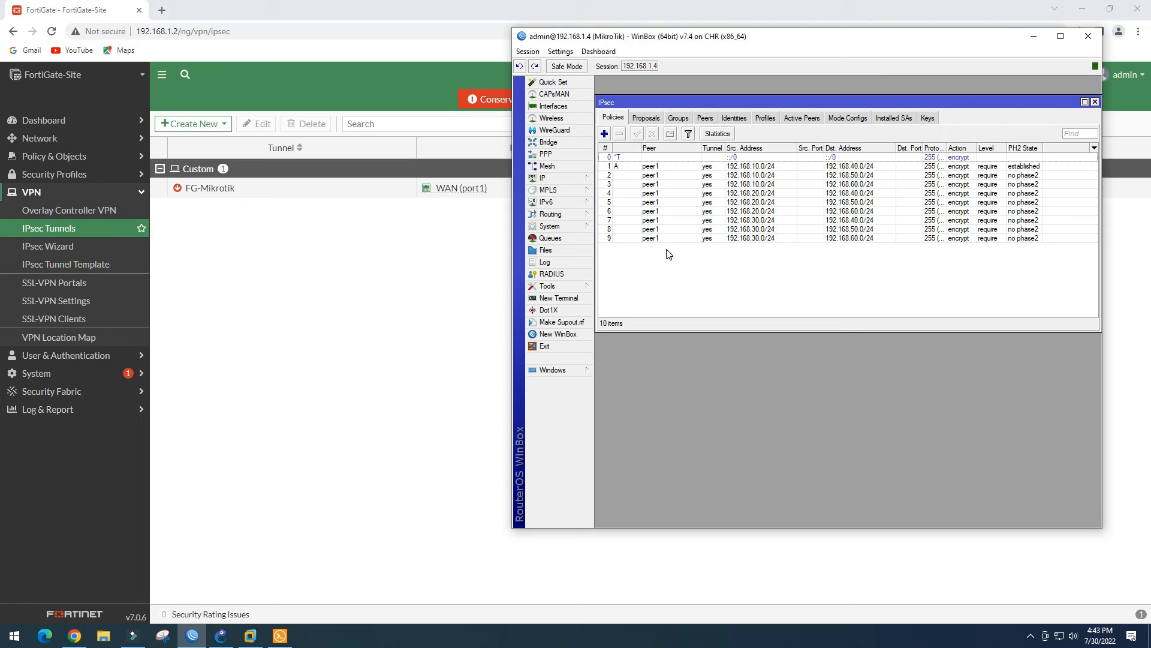
pyautogui.click(1095, 103)
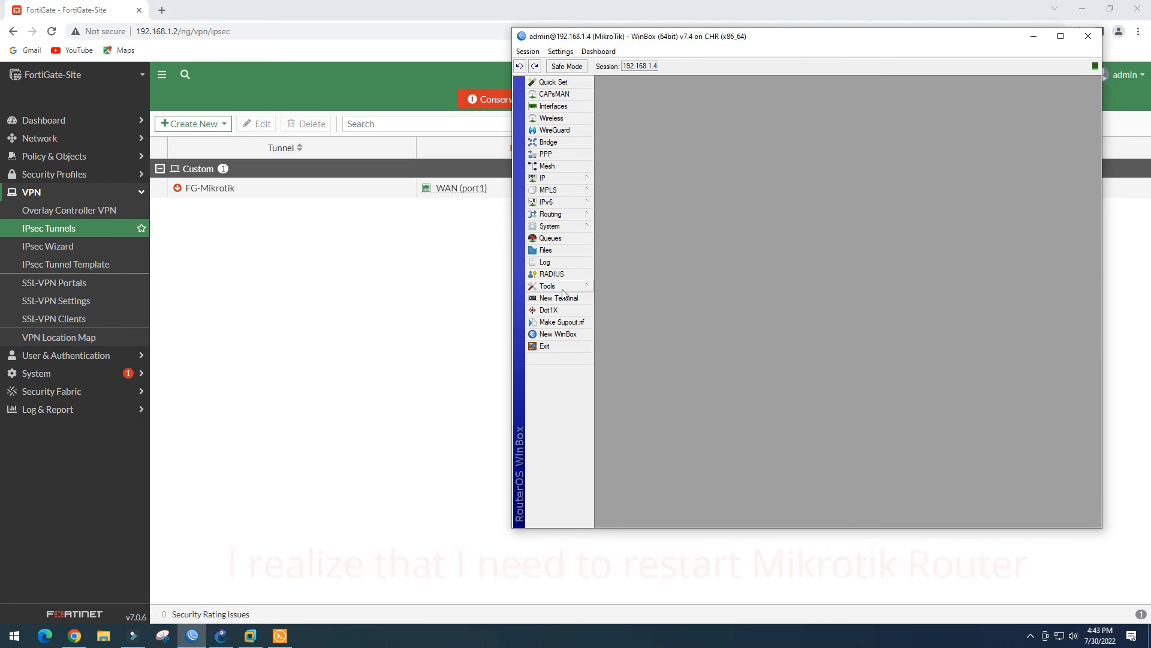
# Reboot the MikroTik router via System > Reboot and move WinBox's reconnecting window aside
pyautogui.moveTo(566, 227)
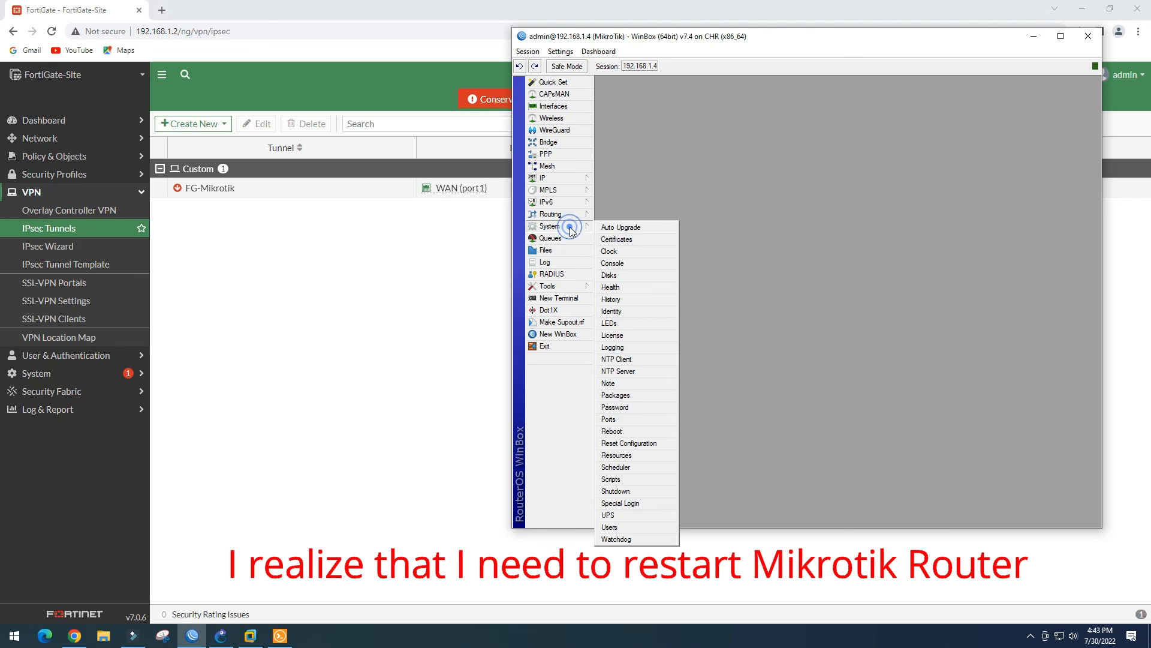
pyautogui.click(613, 431)
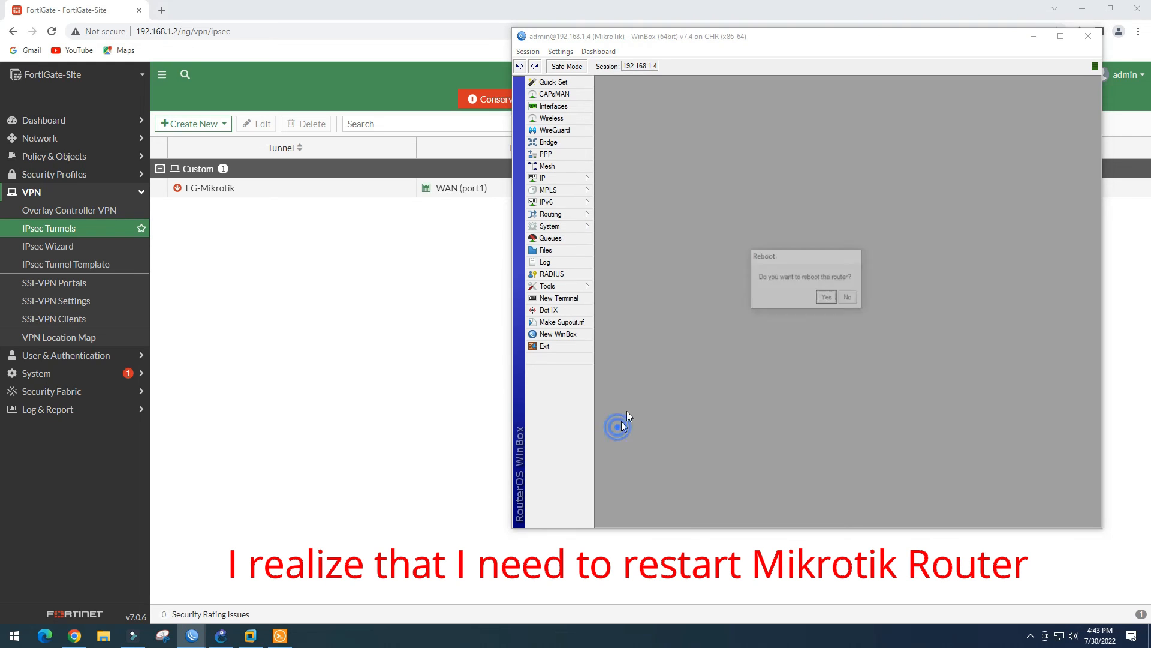
pyautogui.click(827, 298)
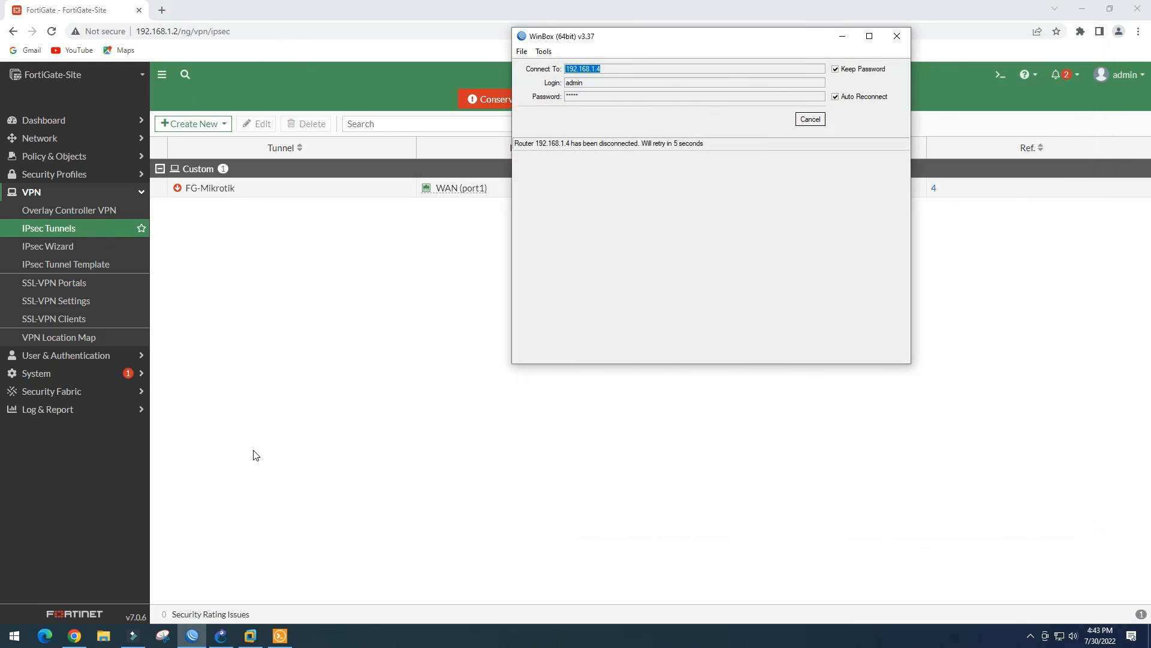
pyautogui.moveTo(729, 38); pyautogui.dragTo(738, 216)
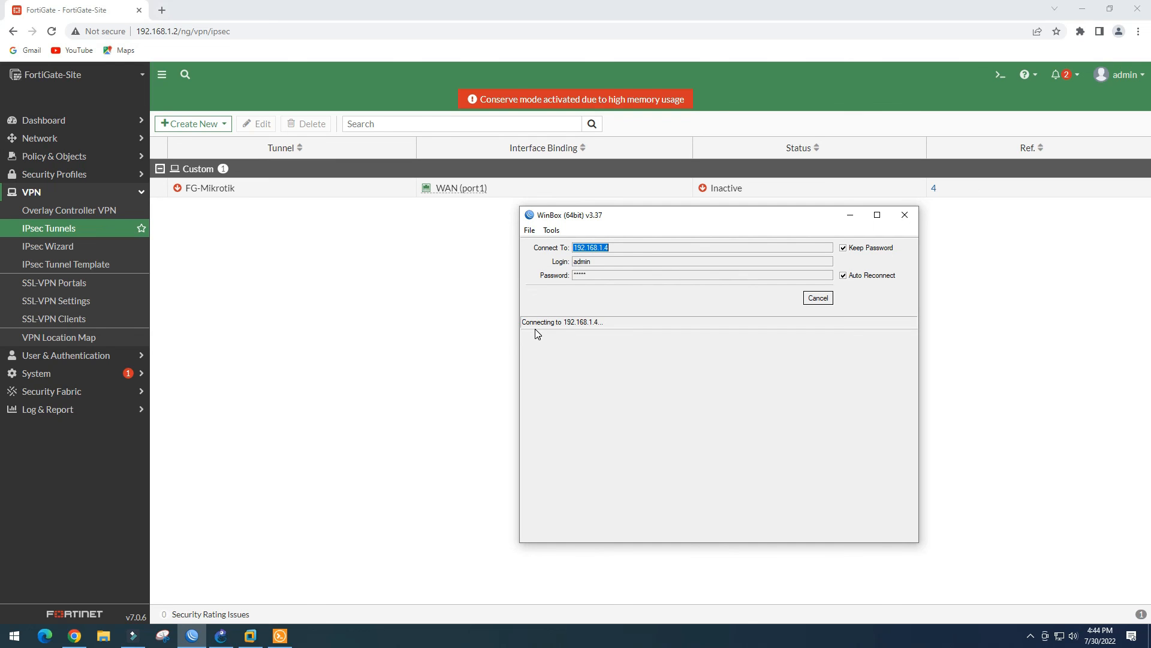
pyautogui.click(220, 638)
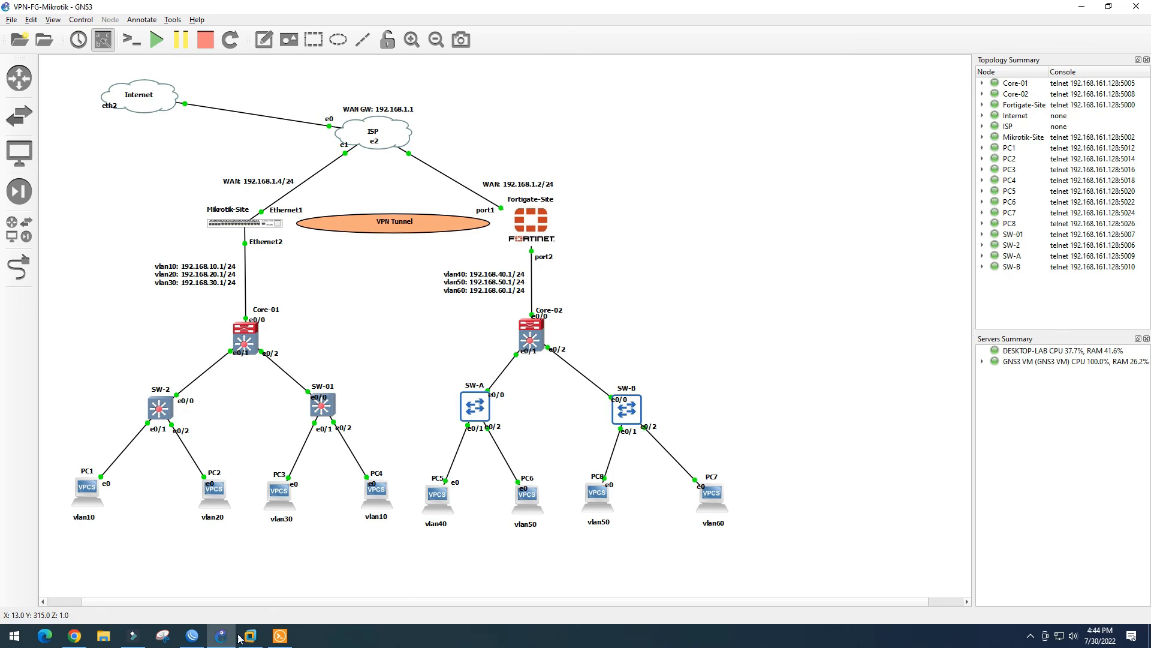
# Move WinBox's login window up and cancel its timed-out reconnection to the router
pyautogui.click(192, 636)
pyautogui.moveTo(760, 218); pyautogui.dragTo(817, 31)
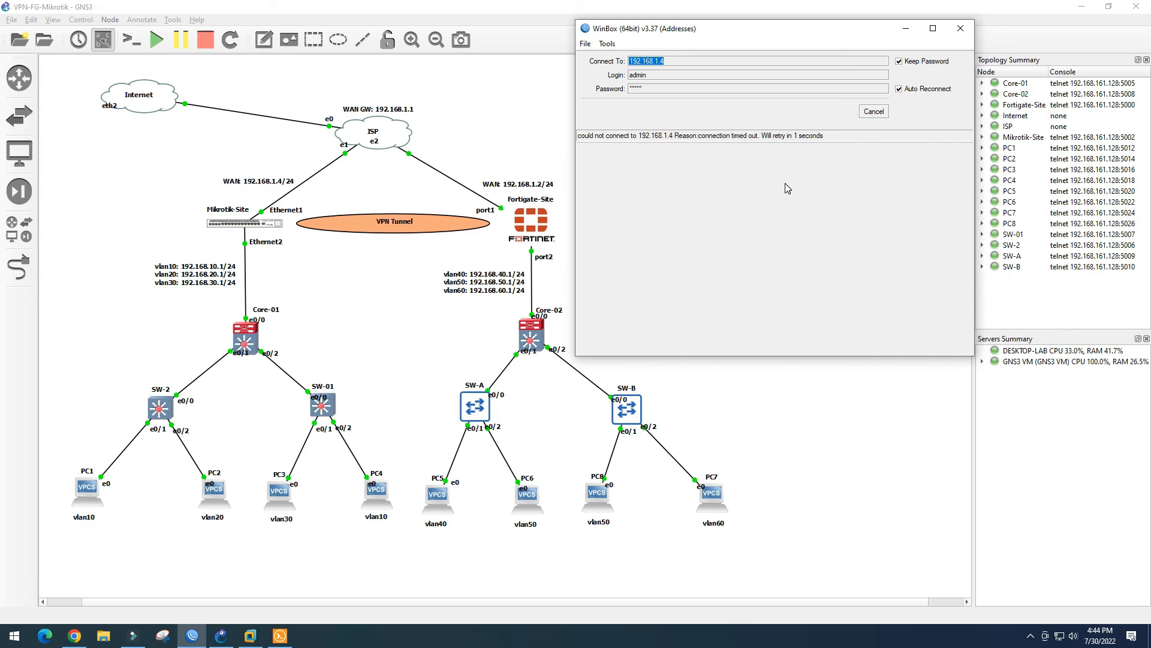
pyautogui.click(876, 112)
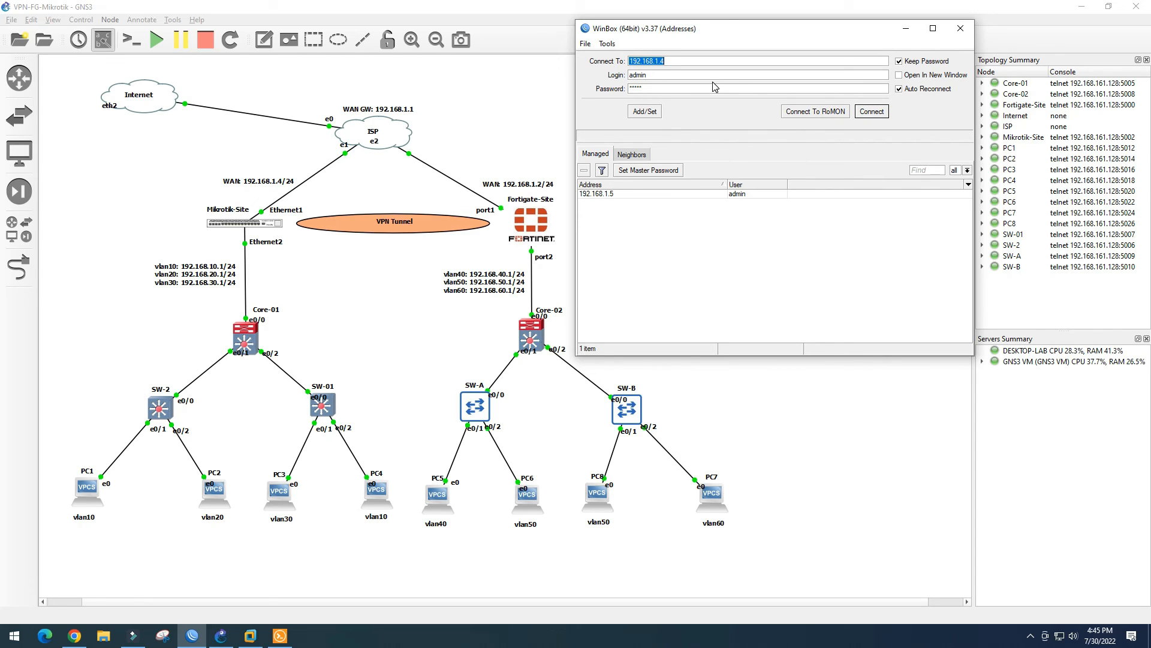
# Open the Mikrotik-Site console, confirm it sits at the MikroTik 7.4 login prompt, then close its tab
pyautogui.click(263, 225)
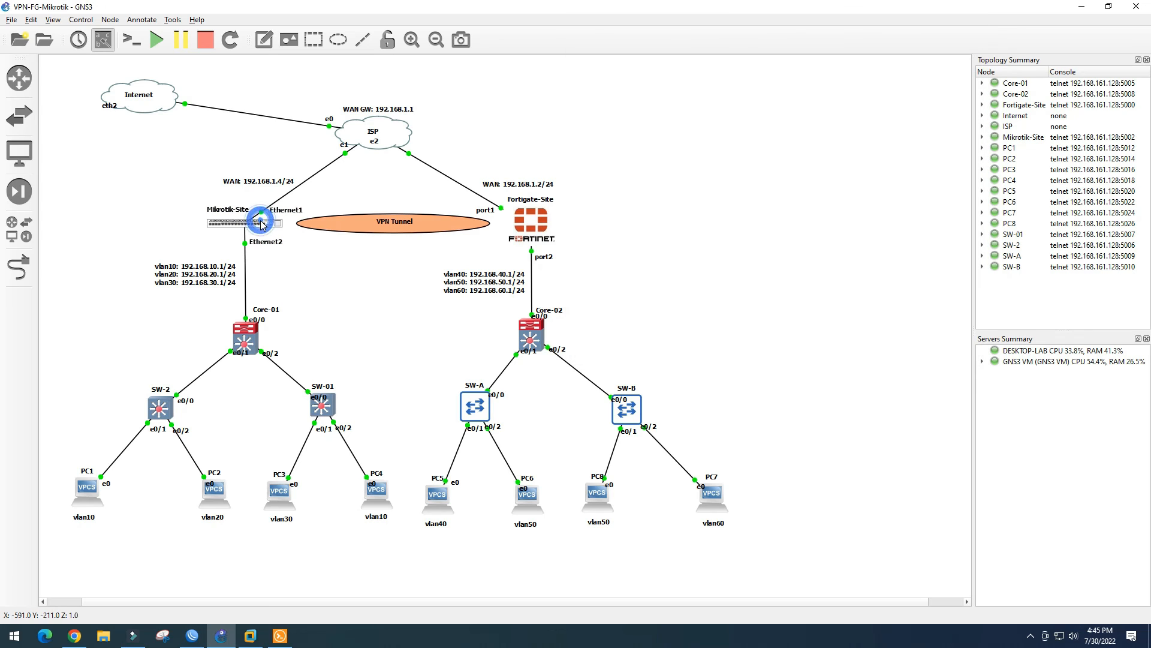
pyautogui.click(280, 637)
pyautogui.click(281, 640)
pyautogui.click(281, 640)
pyautogui.click(703, 68)
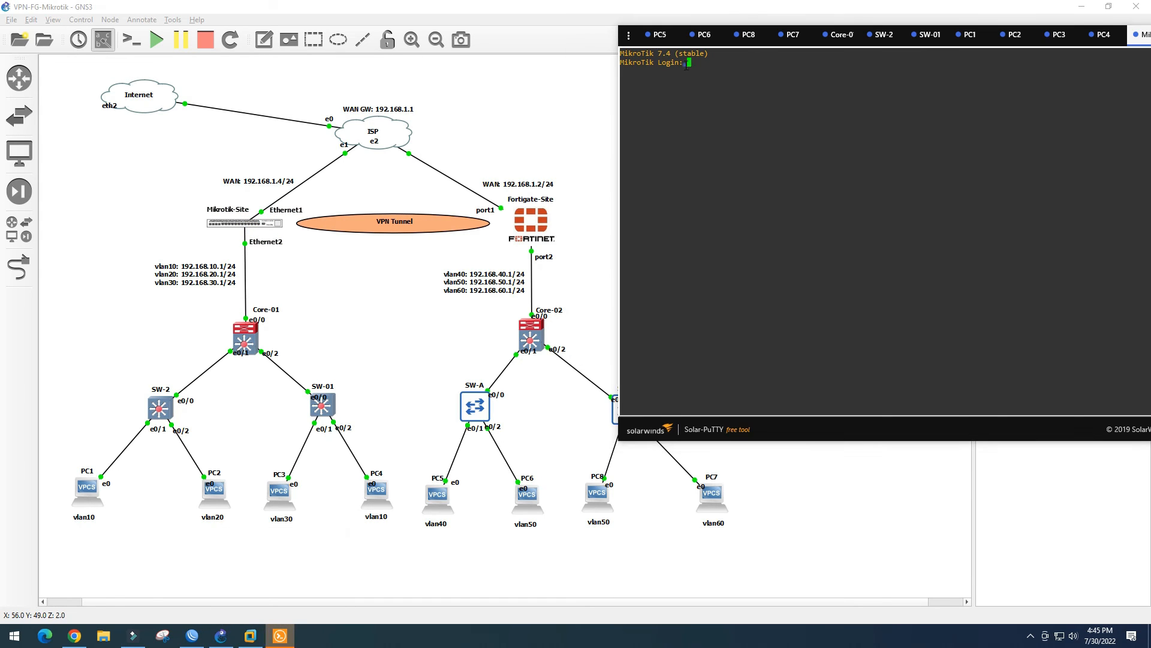
pyautogui.moveTo(1135, 39); pyautogui.dragTo(1005, 51)
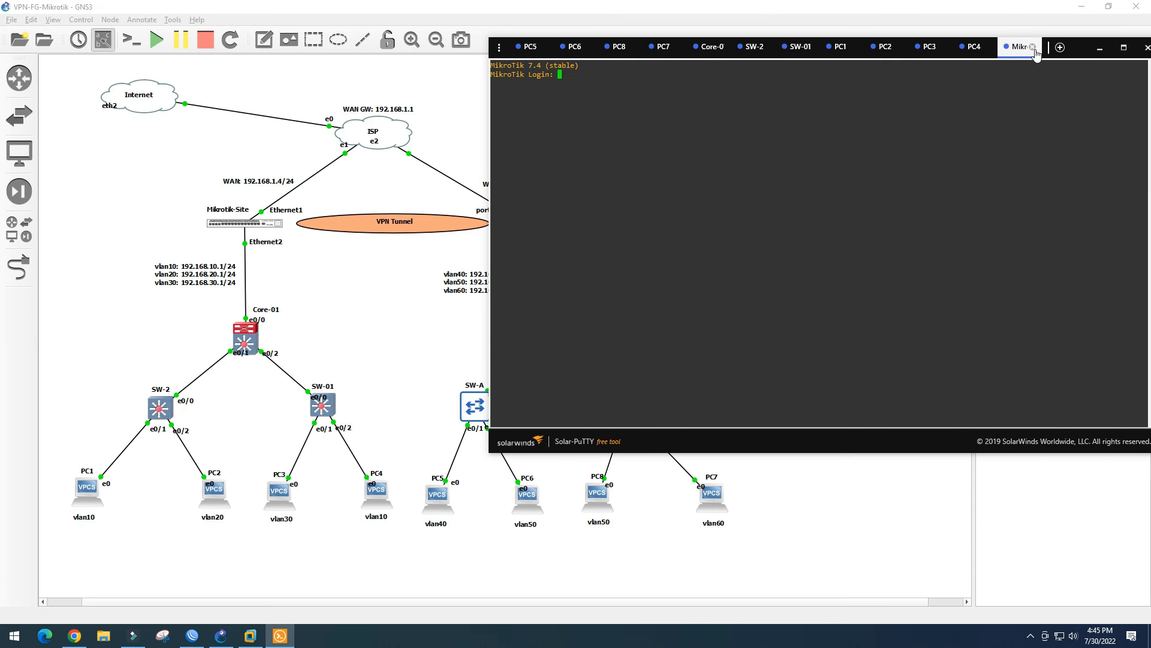
pyautogui.click(1032, 47)
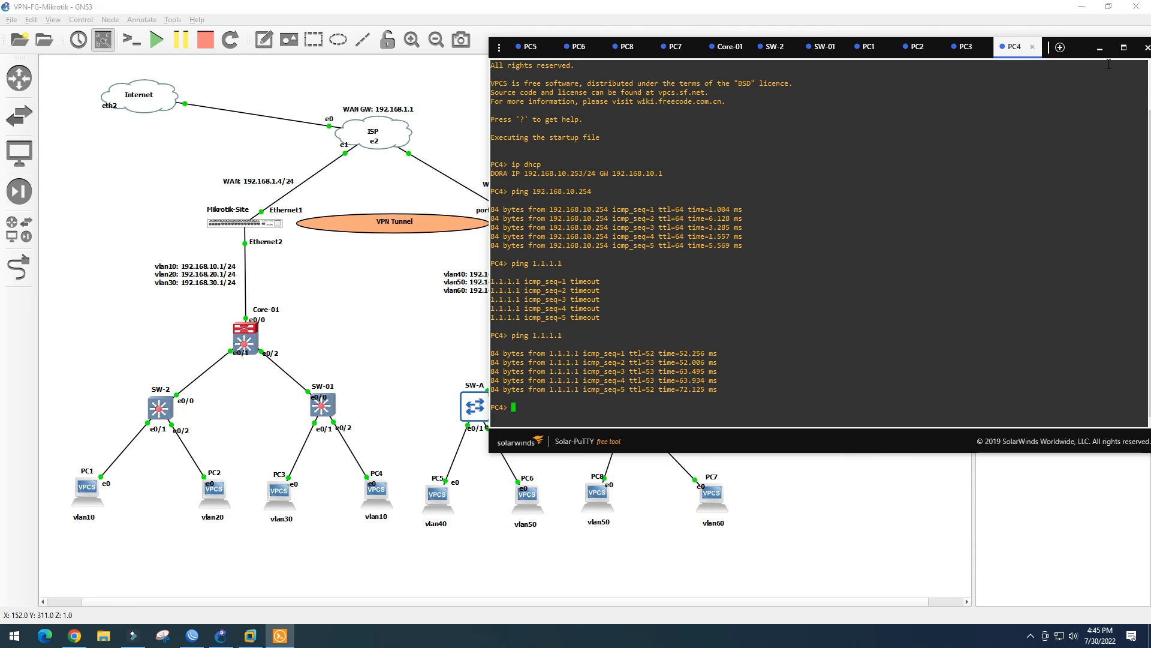
# Retry WinBox's connection to 192.168.1.4, then dismiss the window after it times out again
pyautogui.click(1100, 47)
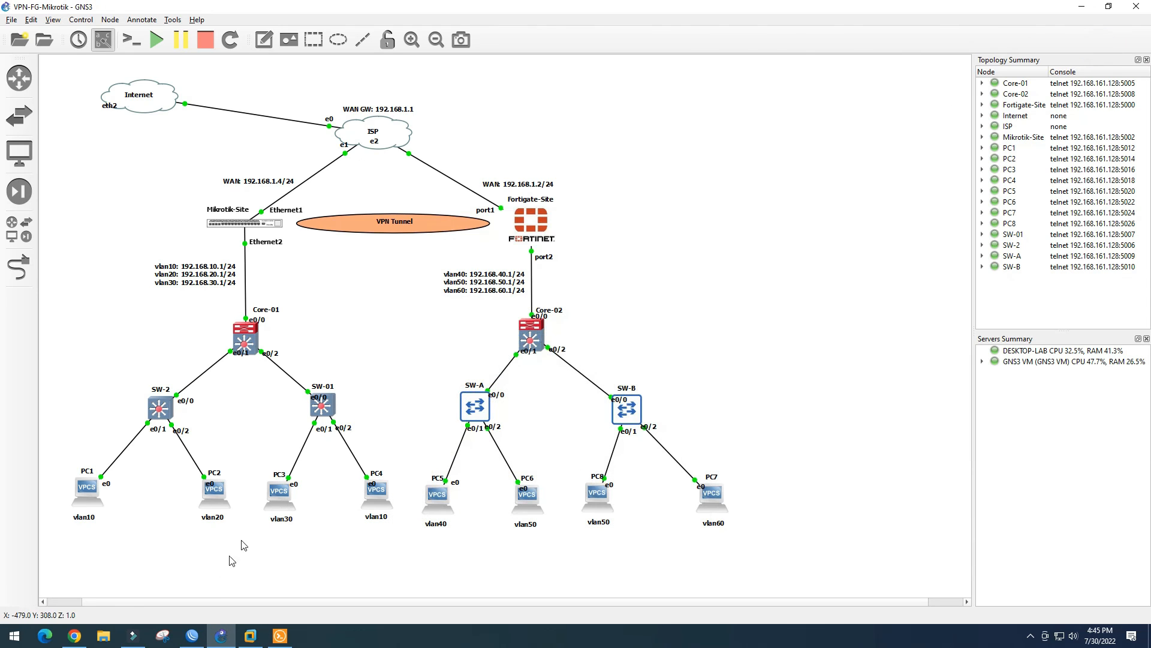
pyautogui.click(192, 636)
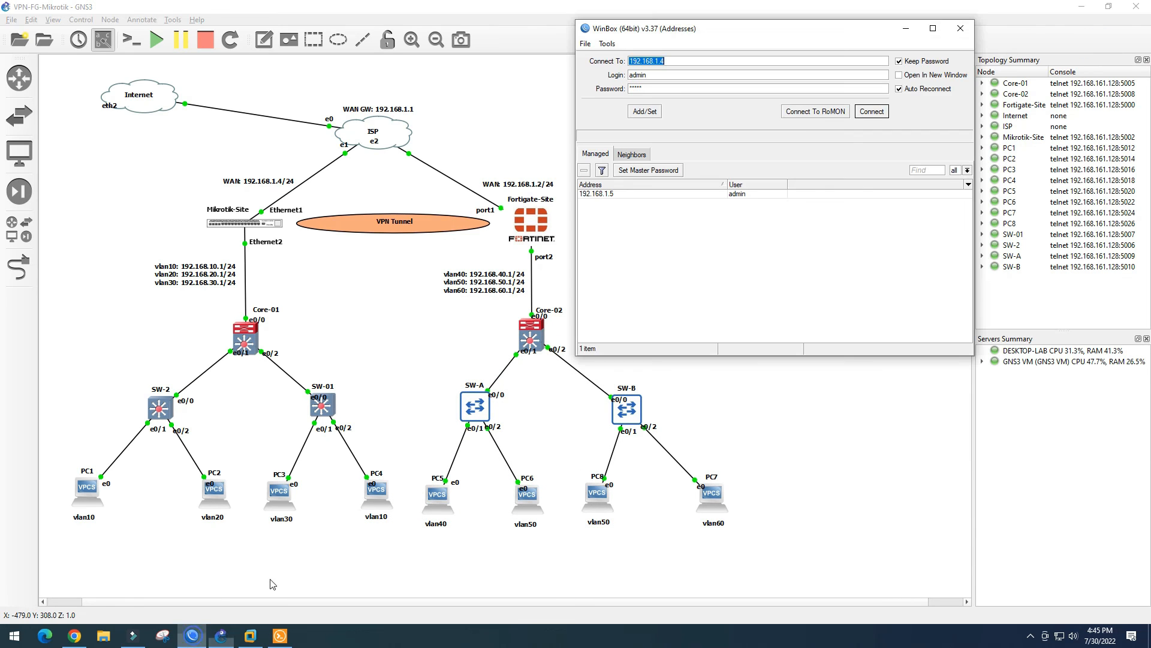
pyautogui.click(871, 112)
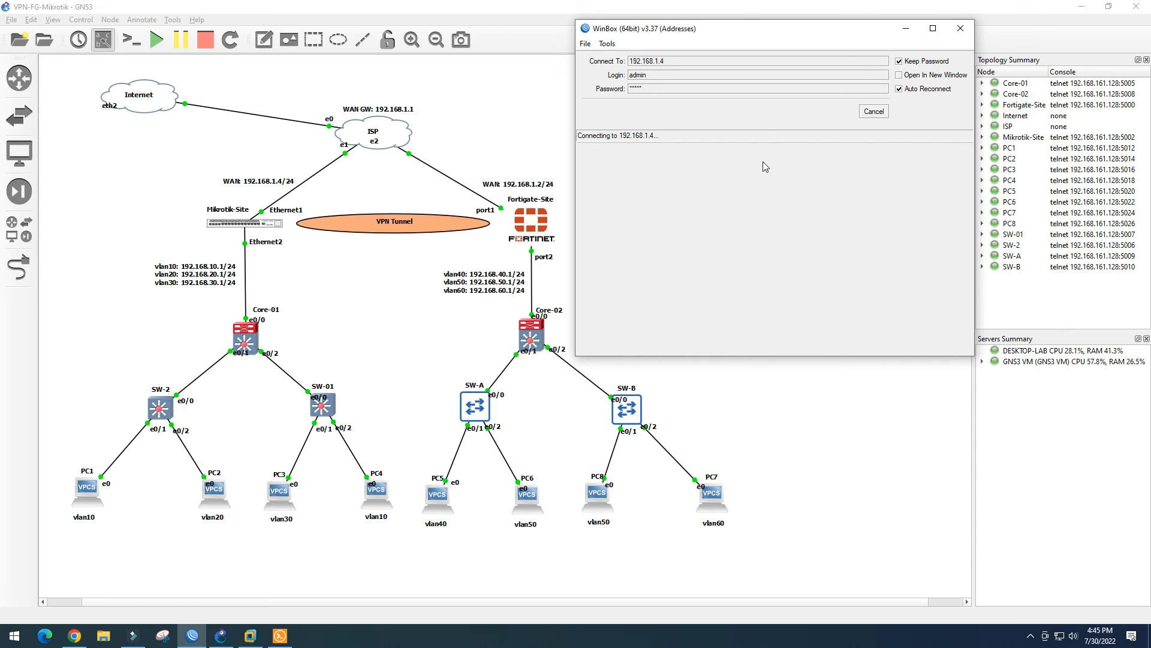
pyautogui.click(960, 28)
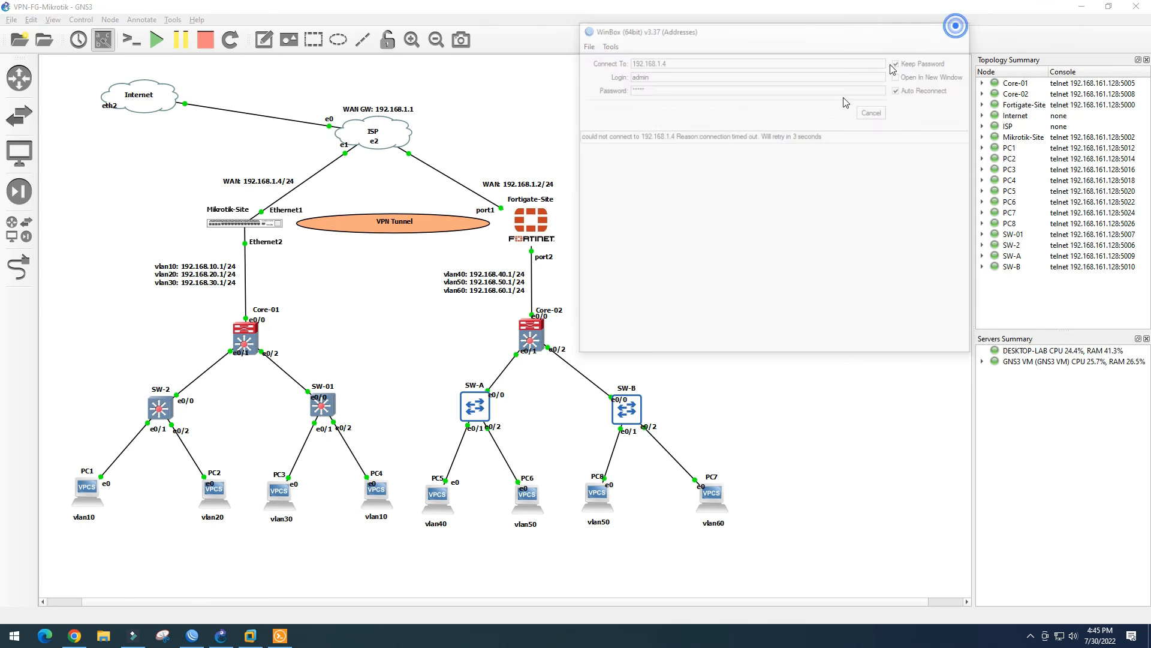
pyautogui.click(312, 180)
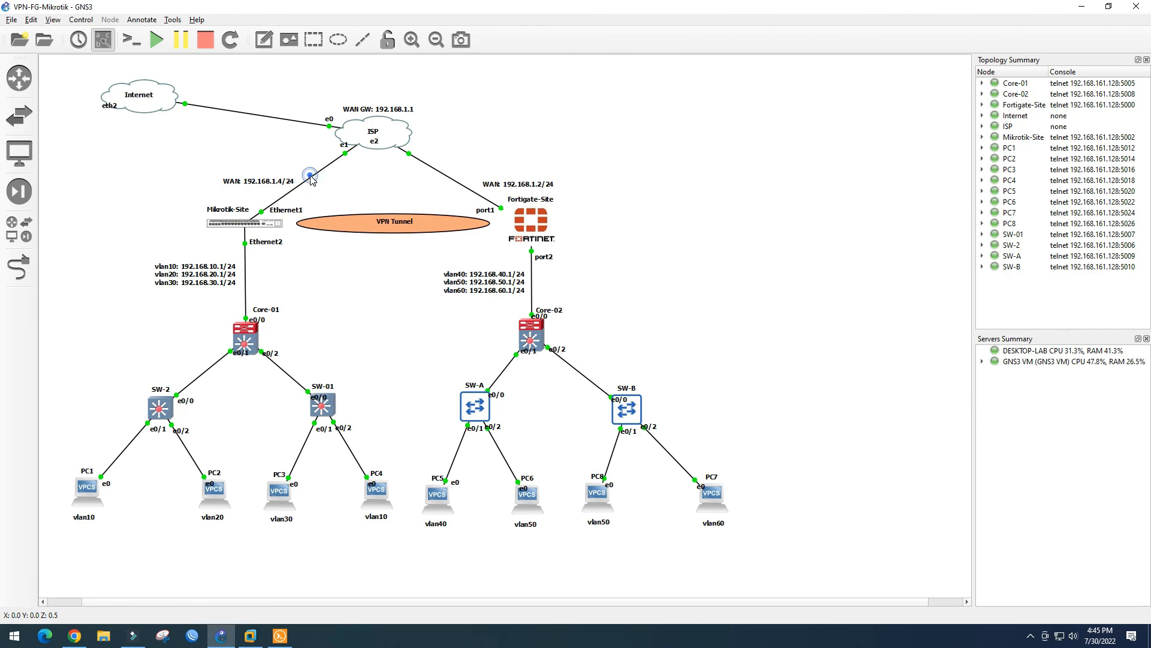
# Delete the ISP–Mikrotik-Site link and redraw it from Mikrotik-Site Ethernet1 to ISP e1
pyautogui.rightClick(313, 180)
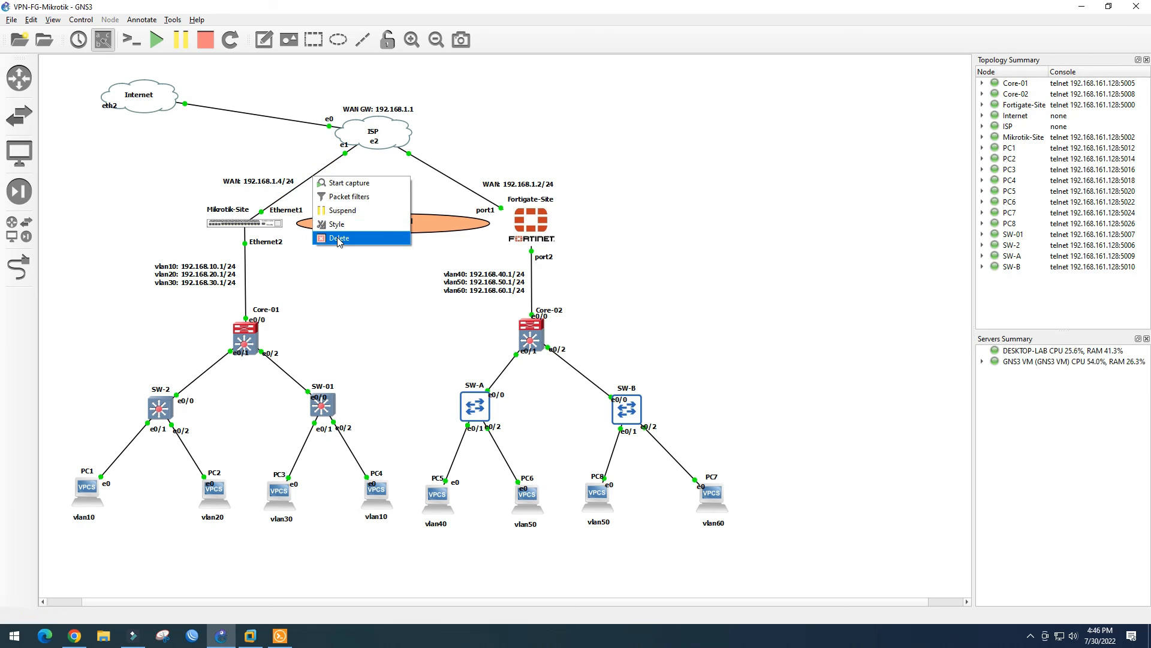
pyautogui.click(339, 238)
pyautogui.click(16, 266)
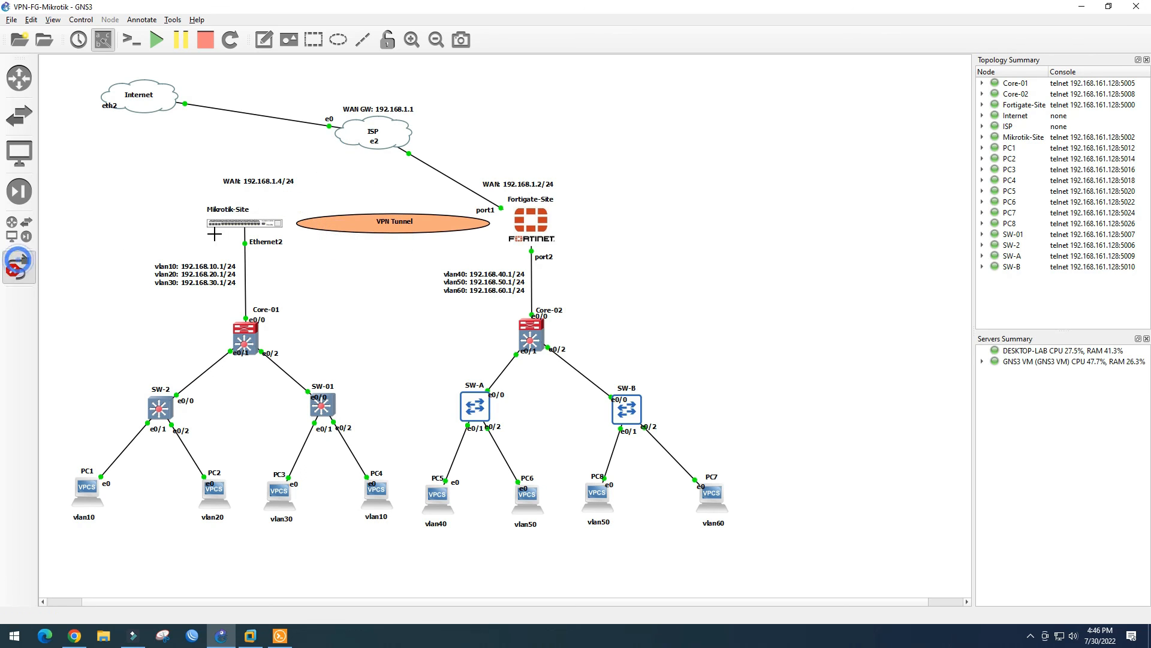
pyautogui.click(264, 226)
pyautogui.press('Escape')
pyautogui.click(349, 144)
pyautogui.click(364, 163)
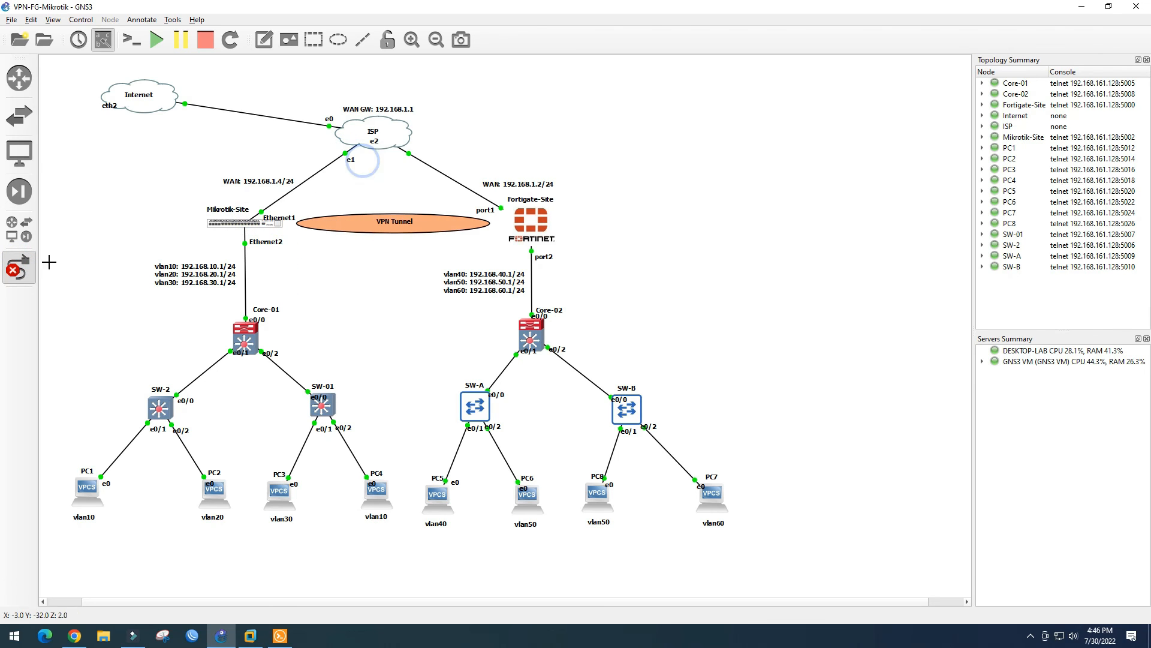
pyautogui.click(19, 265)
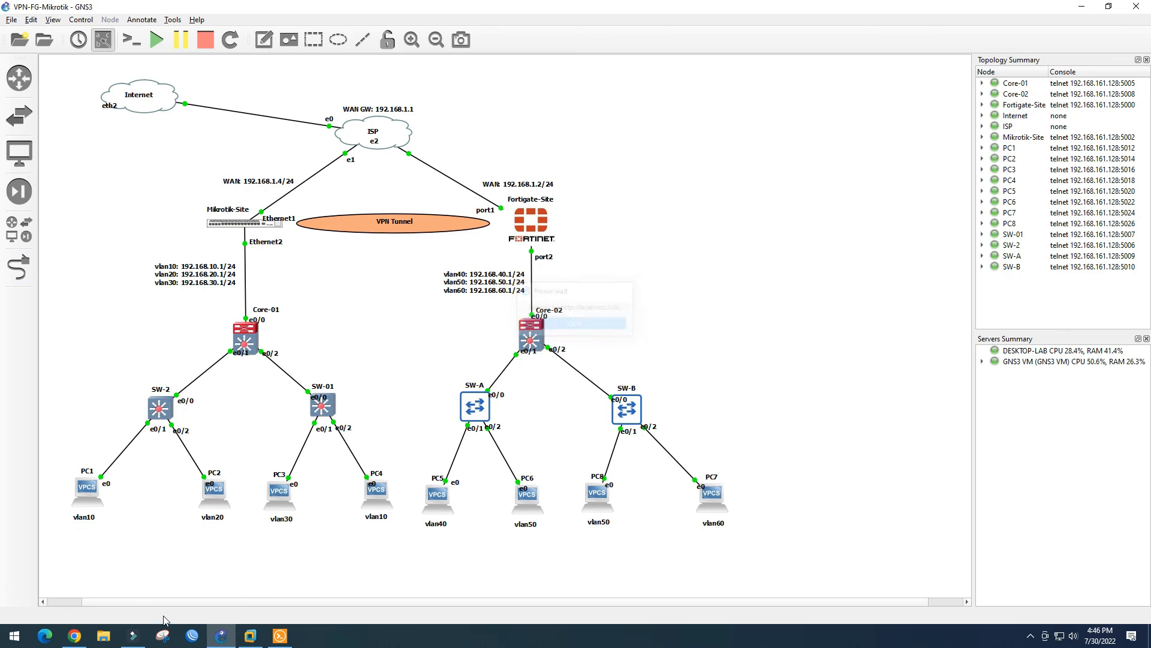
pyautogui.click(191, 637)
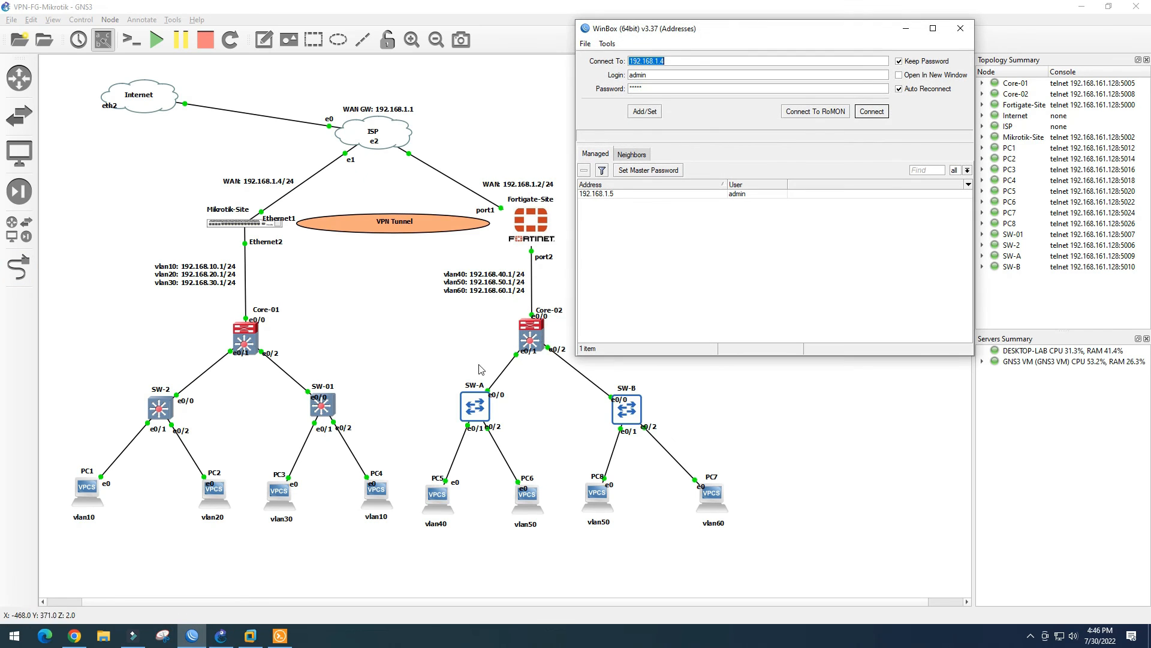
# Reconnect WinBox to the rebooted router, open IP > IPsec policies, then bring up FortiGate's IPsec tunnels
pyautogui.click(872, 112)
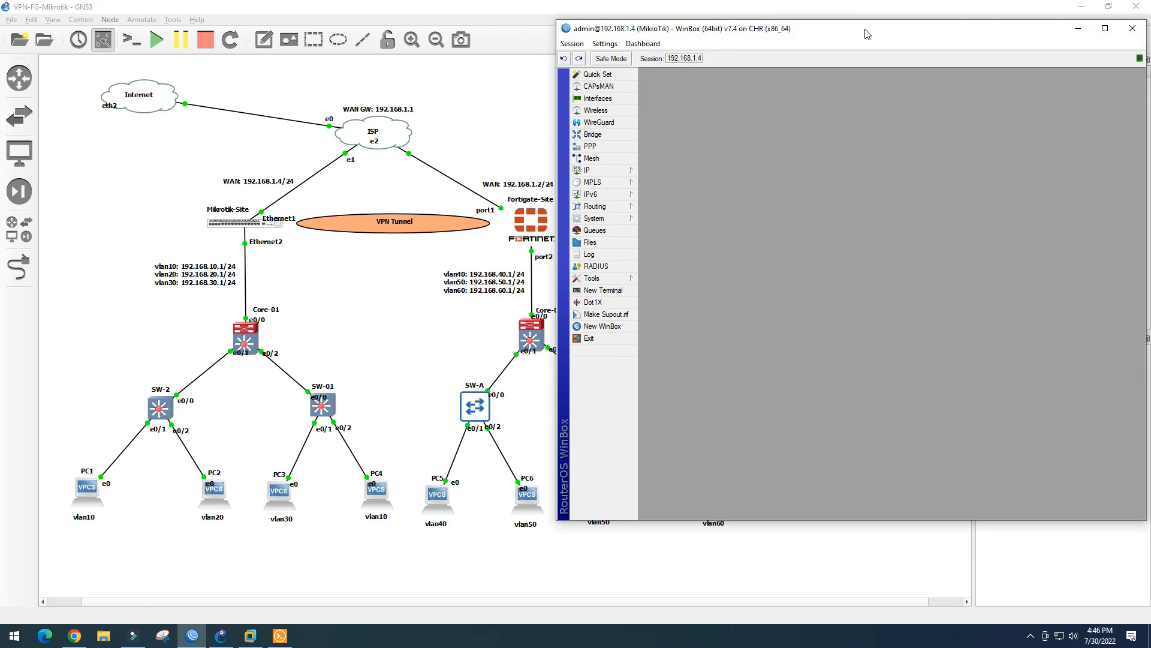
pyautogui.moveTo(867, 34); pyautogui.dragTo(795, 25)
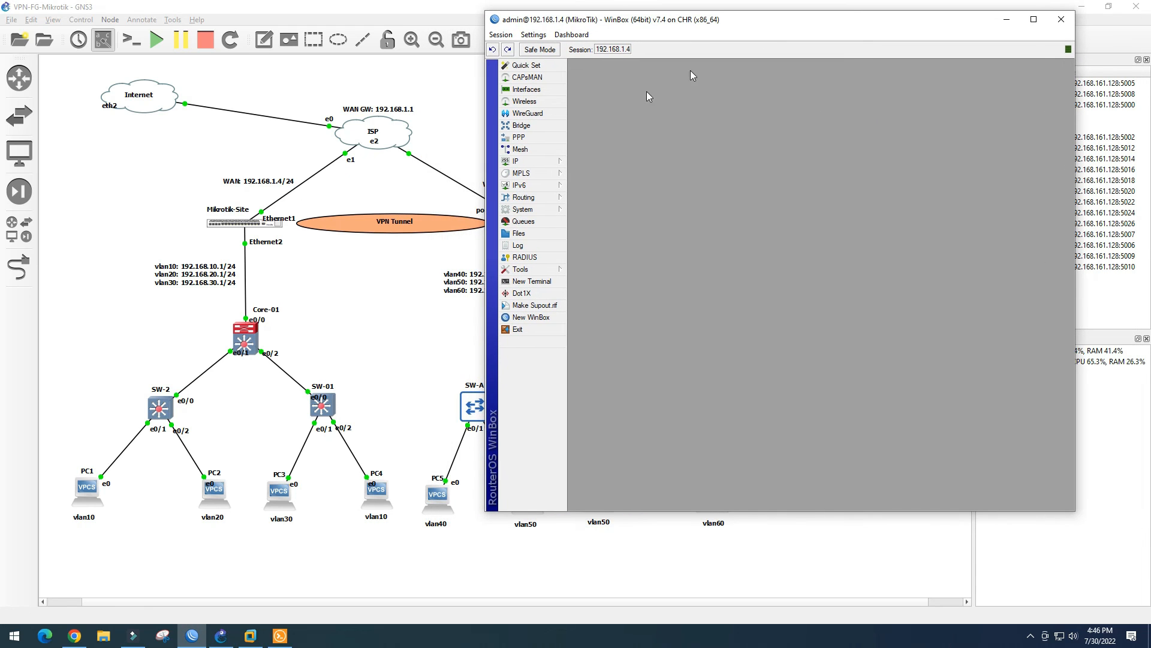
pyautogui.click(557, 164)
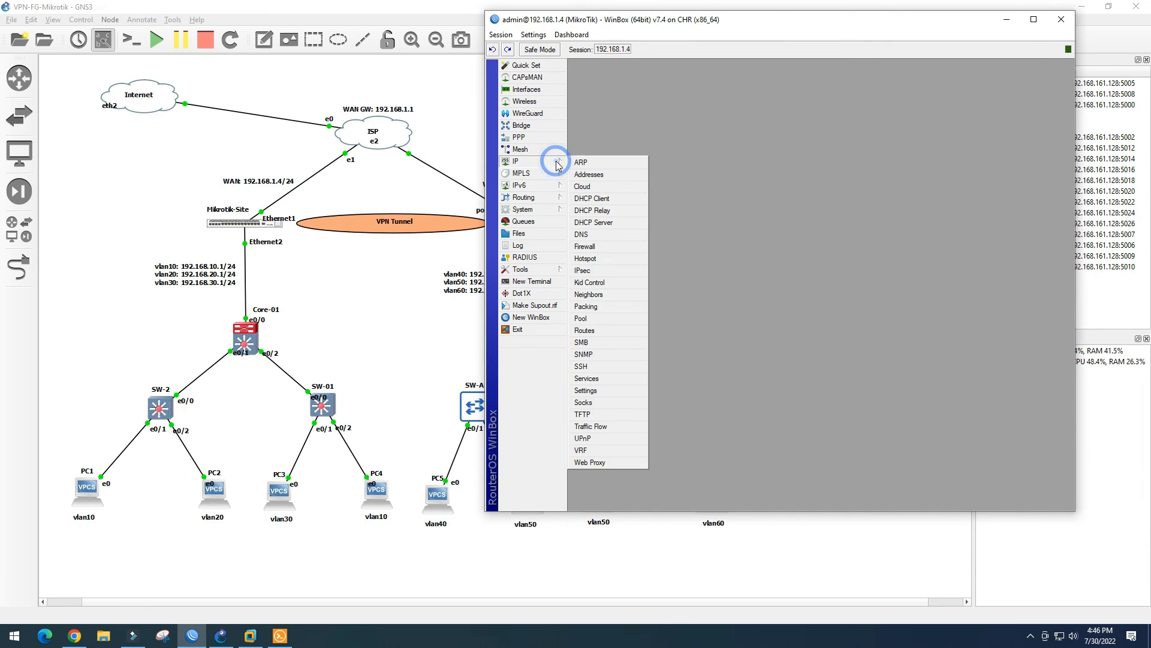
pyautogui.click(583, 270)
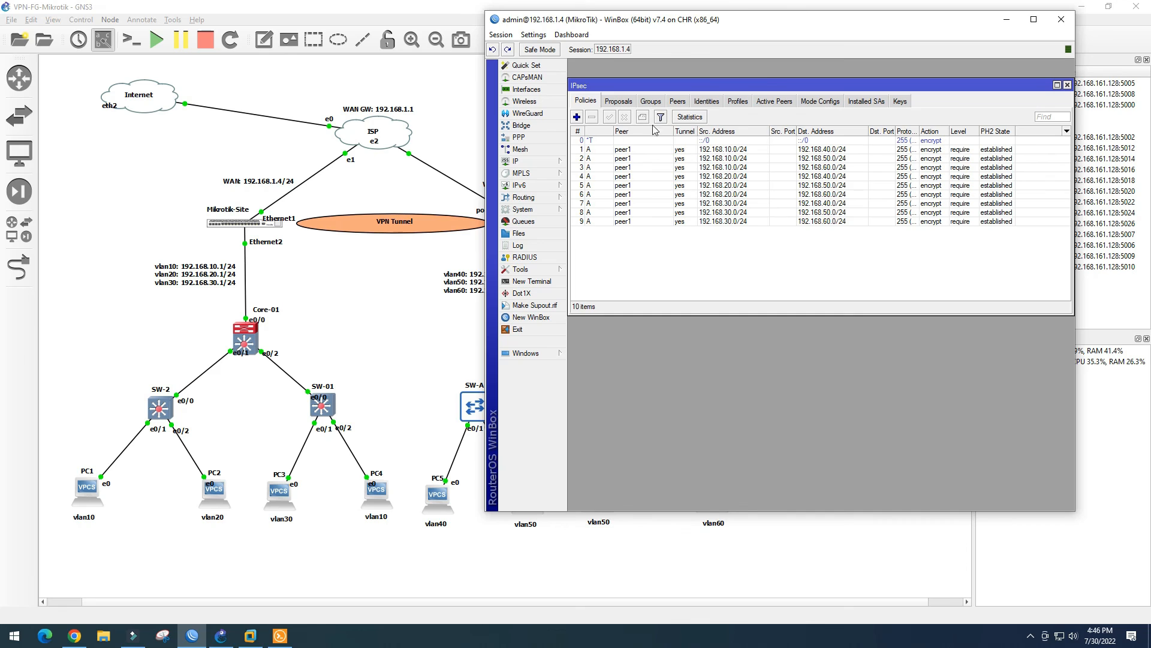
pyautogui.moveTo(772, 82); pyautogui.dragTo(775, 80)
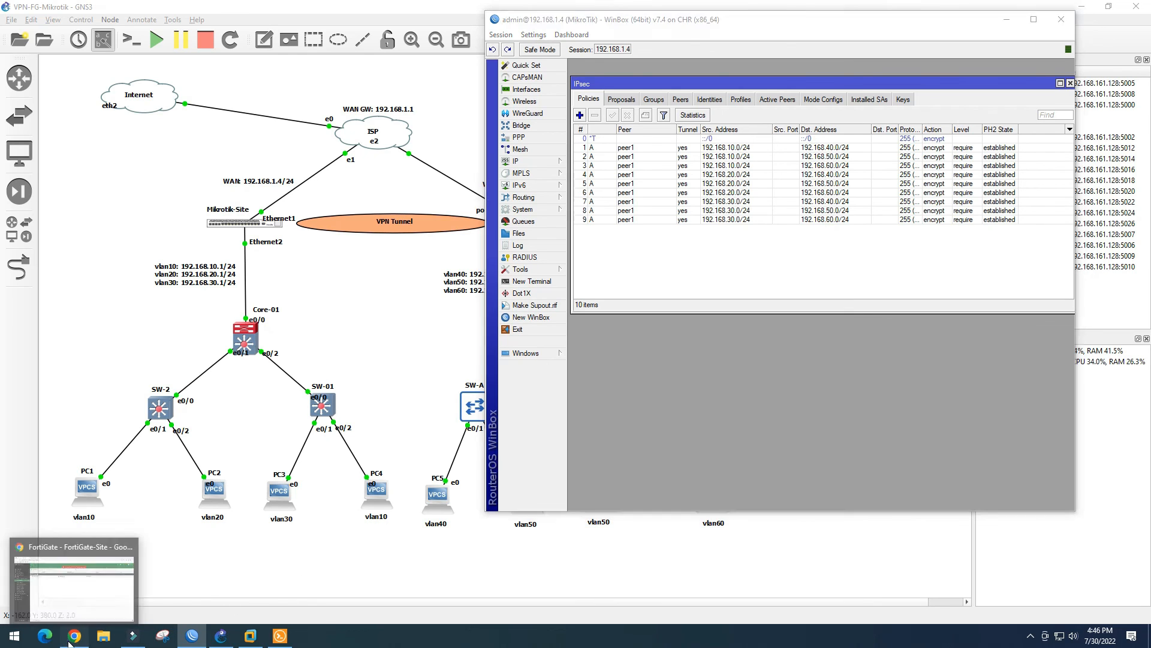
pyautogui.click(72, 637)
pyautogui.click(63, 248)
# Reload FortiGate's IPsec Tunnels list to see FG-Mikrotik Up, then return to GNS3
pyautogui.click(68, 232)
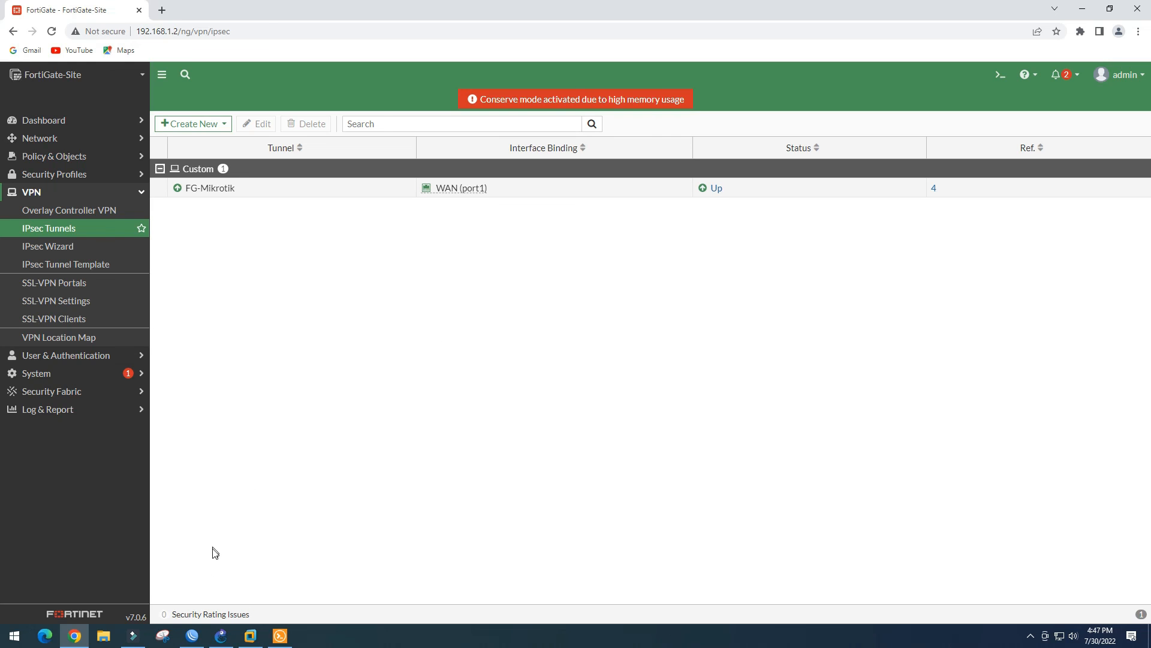
pyautogui.click(221, 636)
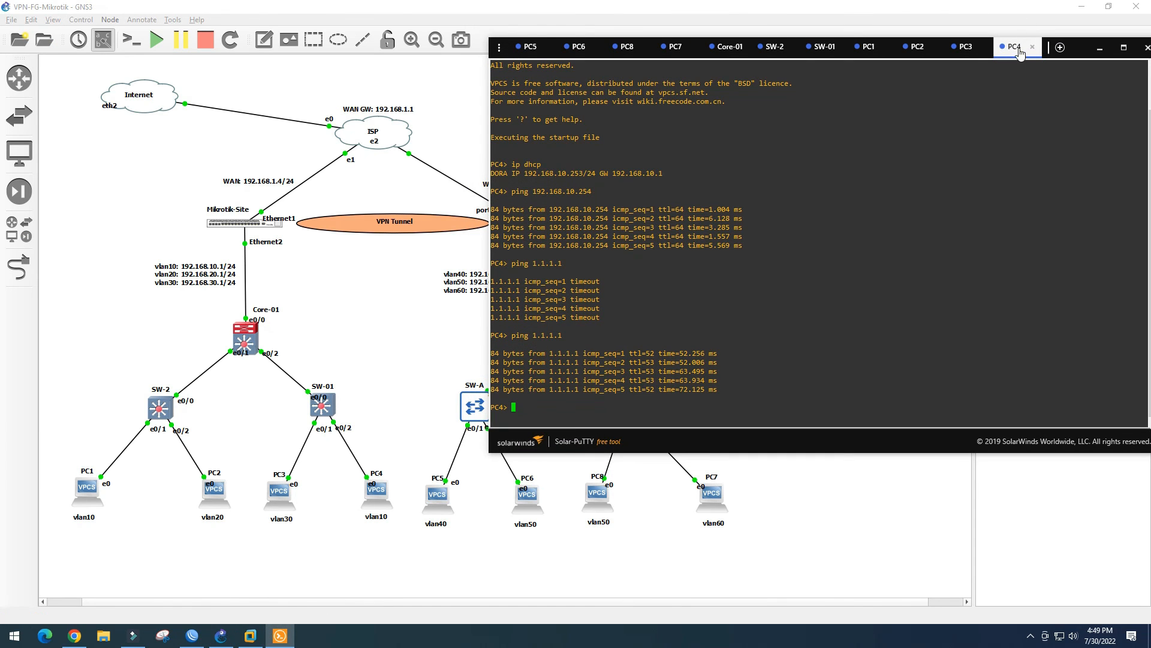
# Move the PC4 console aside and ping 192.168.50.2 from PC4
pyautogui.moveTo(1021, 53); pyautogui.dragTo(1054, 39)
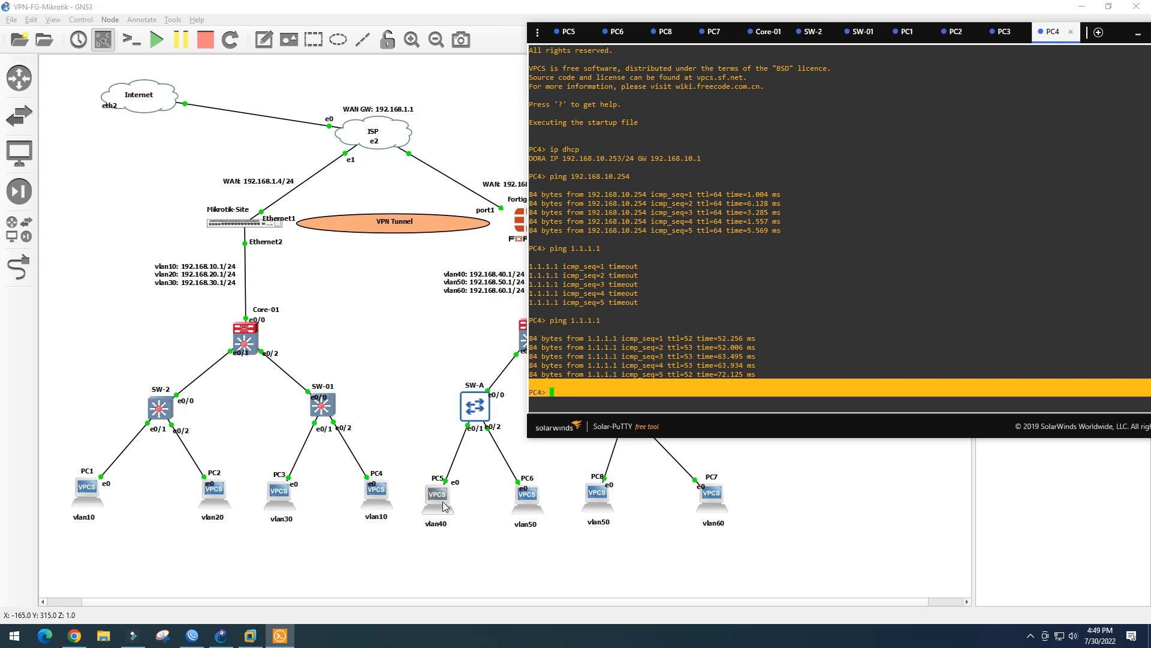
pyautogui.moveTo(1052, 33); pyautogui.dragTo(1118, 33)
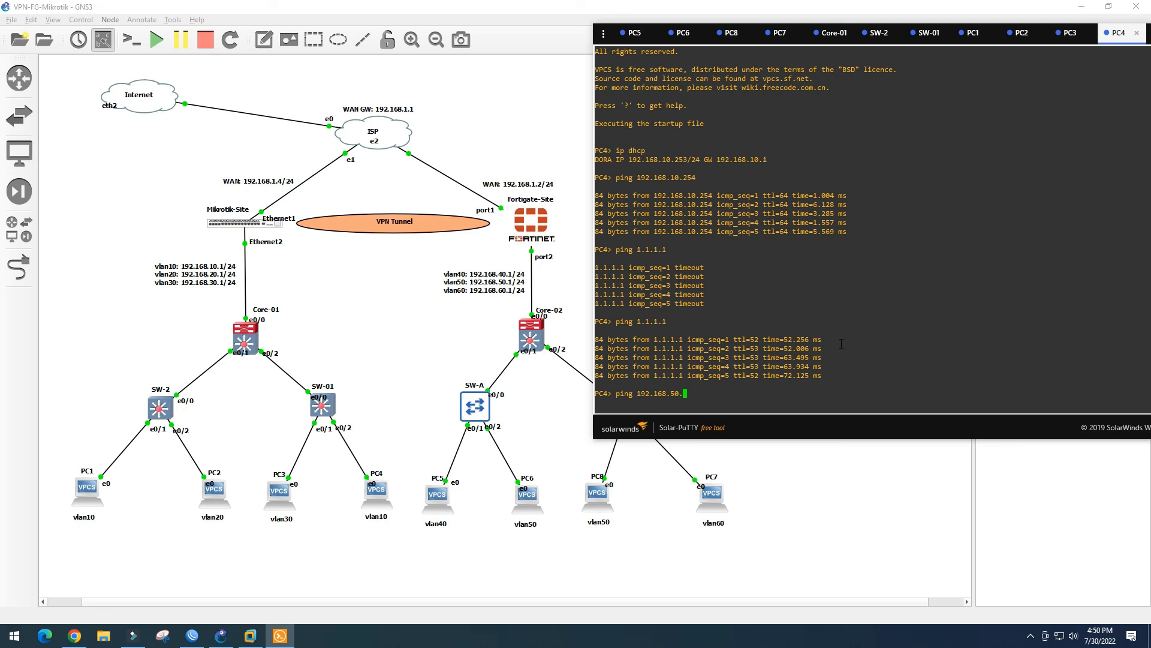
pyautogui.moveTo(693, 394); pyautogui.dragTo(641, 393)
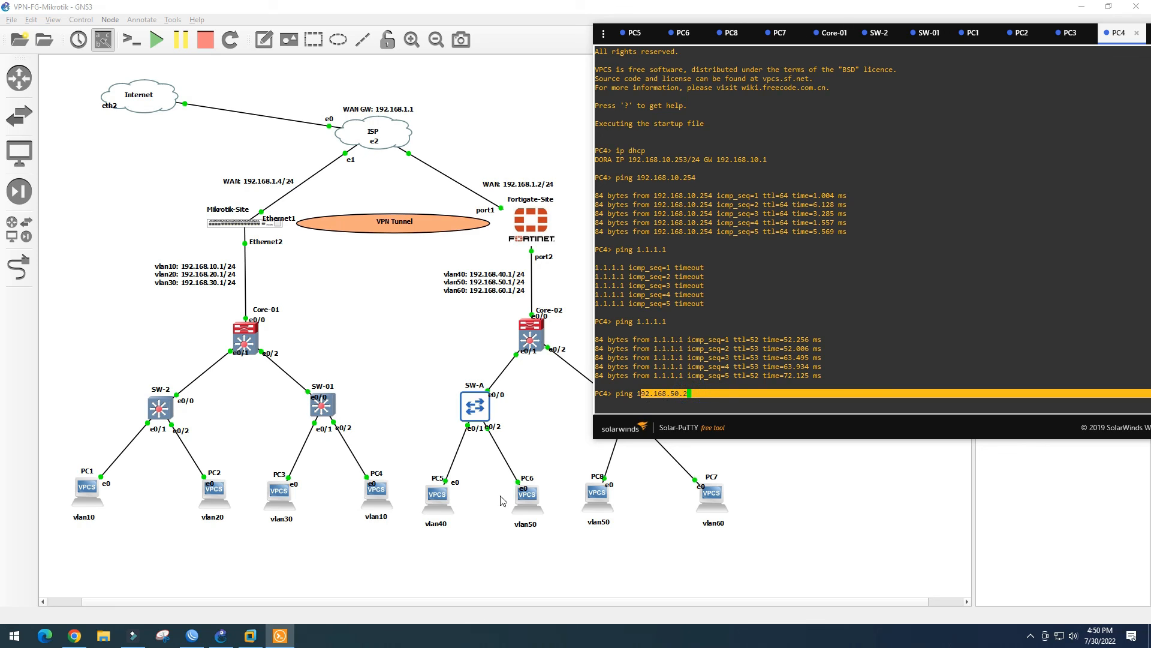
pyautogui.click(704, 392)
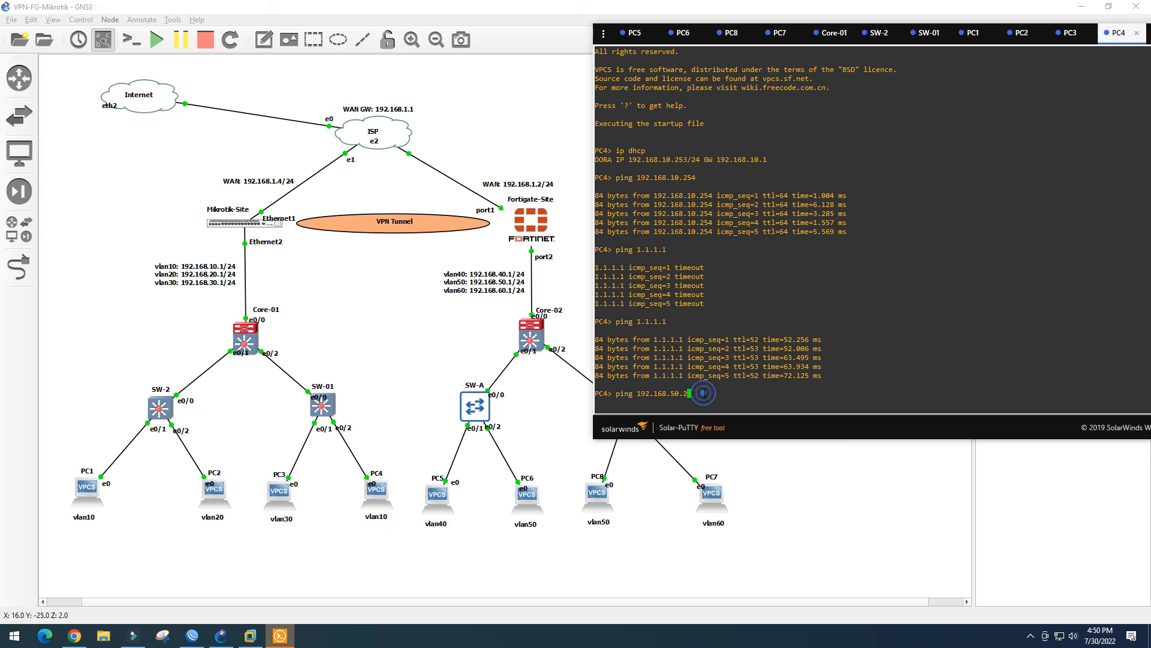
pyautogui.press('Return')
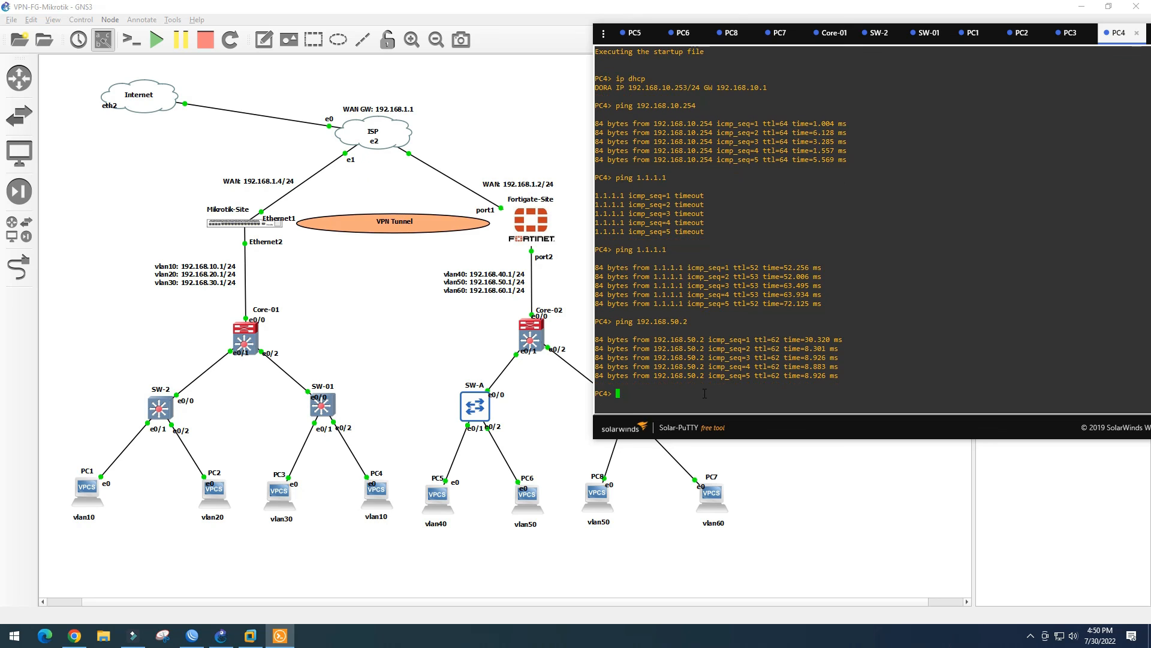
# Ping 192.168.60.2 and 192.168.40.2 from PC4, then bring up the PC5 console
pyautogui.press('Up')
pyautogui.press('BackSpace')
pyautogui.write('68.60.2')
pyautogui.press('Return')
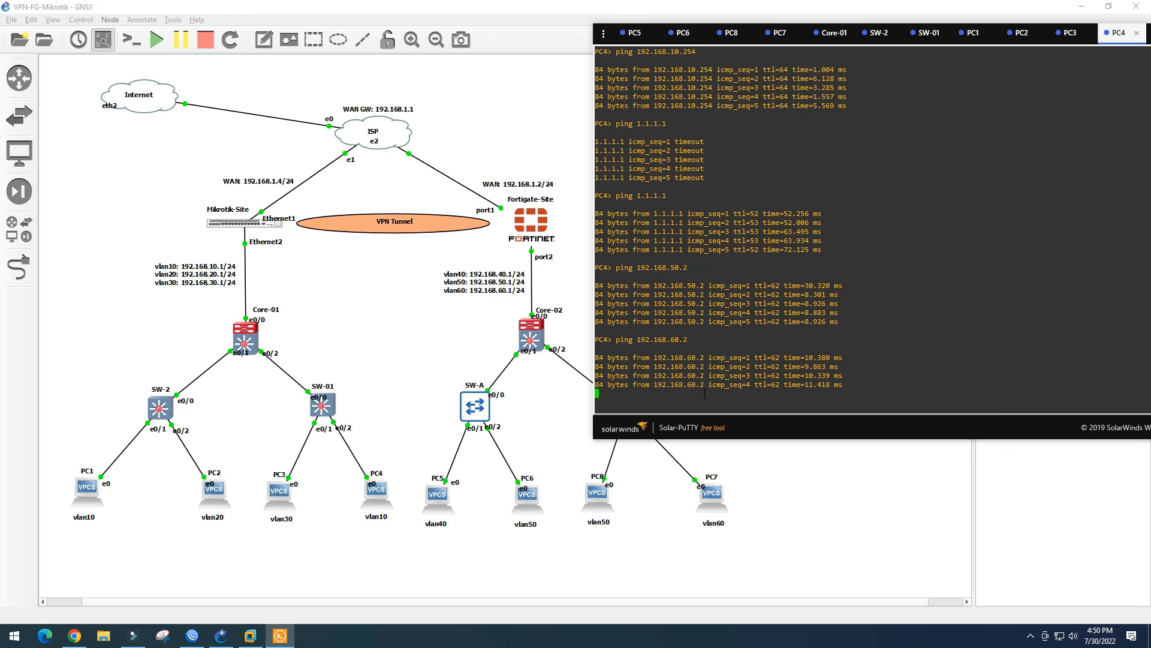
pyautogui.press('Up')
pyautogui.press('BackSpace')
pyautogui.write('4> ping 192.168.40.2')
pyautogui.press('Return')
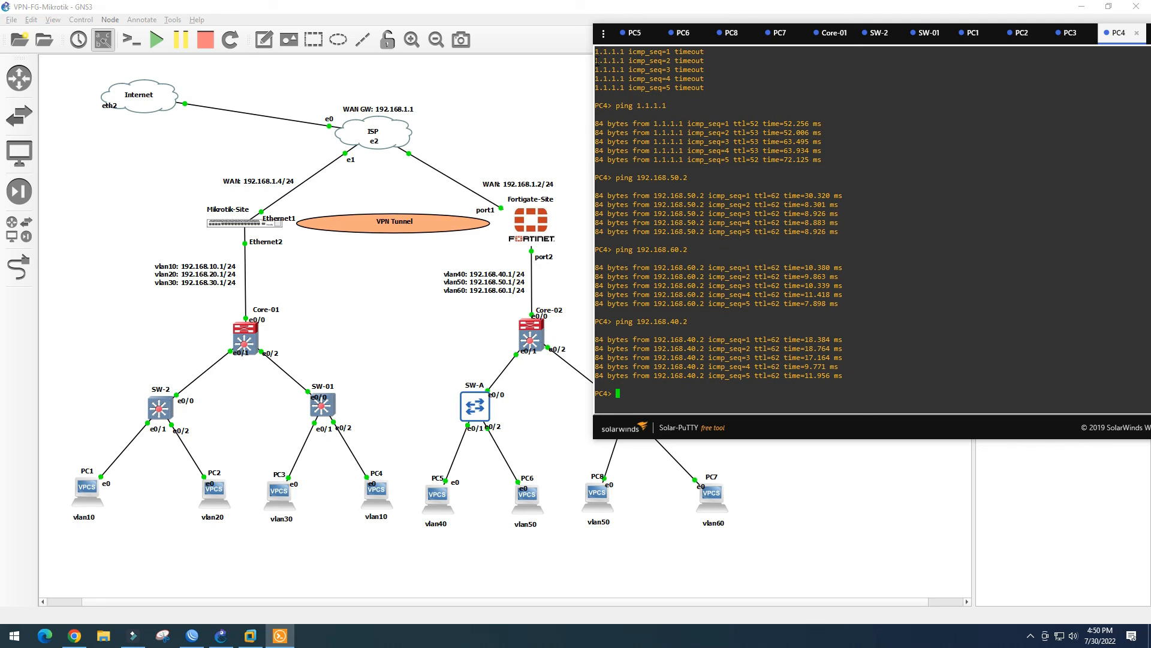
pyautogui.click(636, 35)
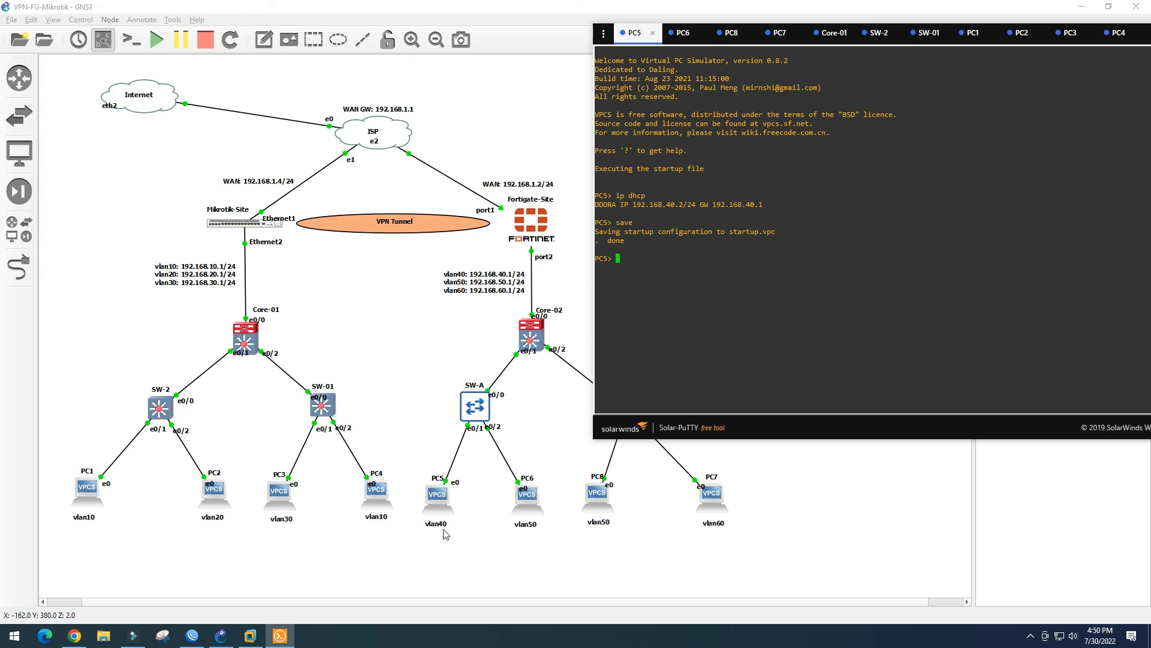
# From PC5, ping the gateways 192.168.10.254 and 192.168.20.254
pyautogui.click(641, 248)
pyautogui.press('Return')
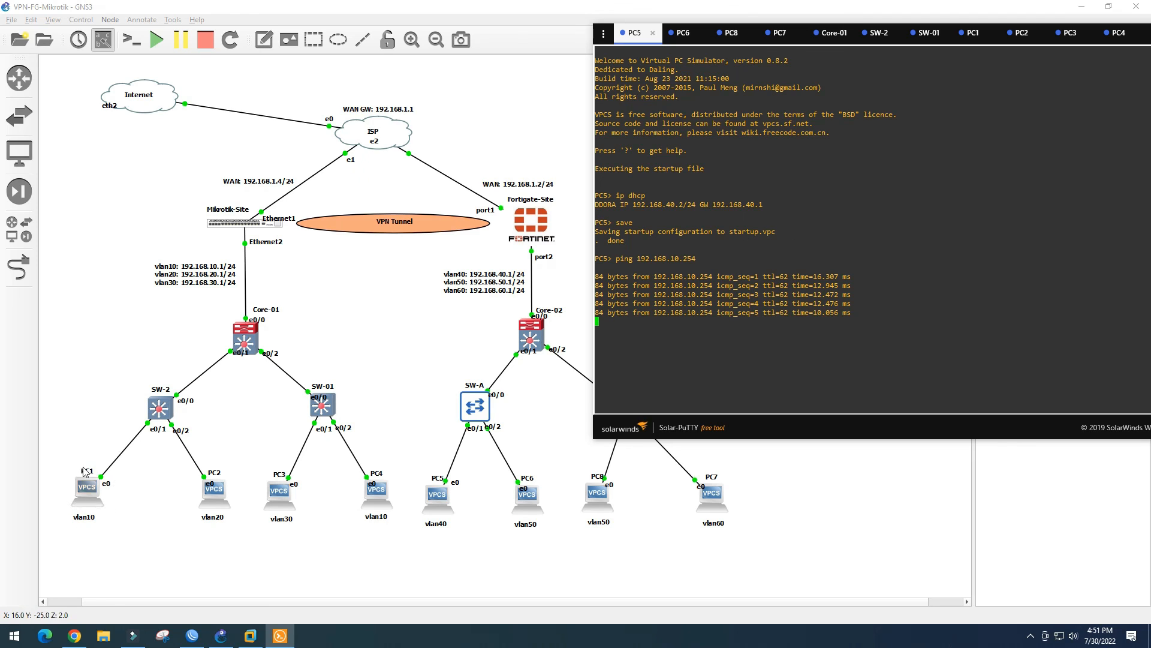
pyautogui.press('Up')
pyautogui.press('Left')
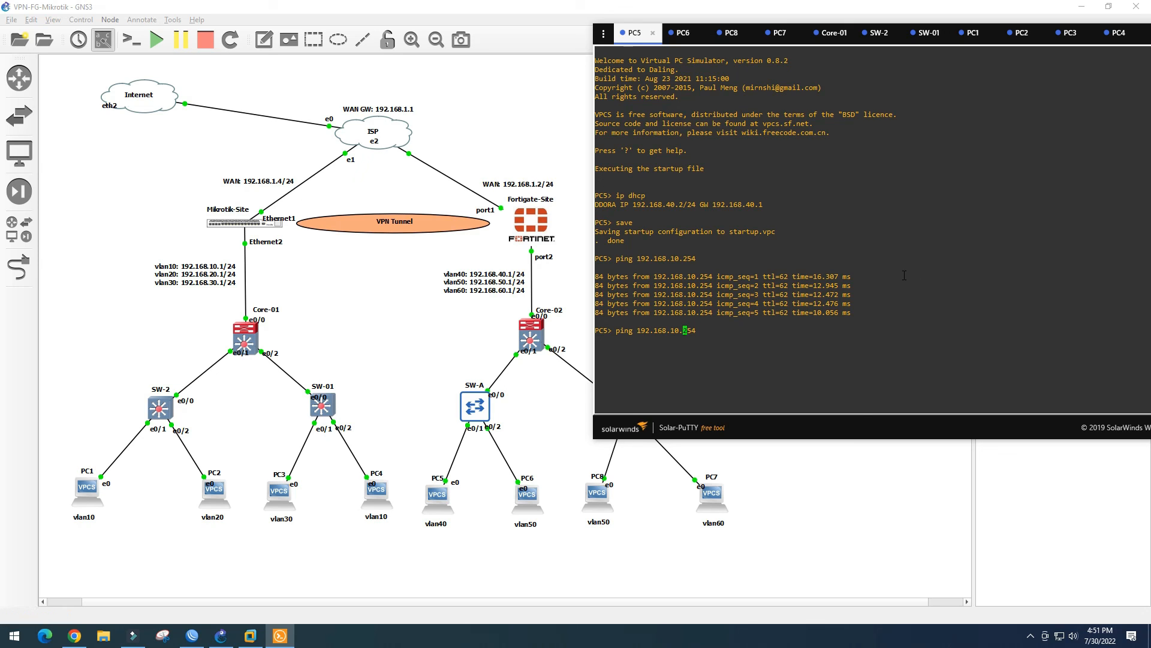
pyautogui.press('BackSpace')
pyautogui.write('2')
pyautogui.press('Return')
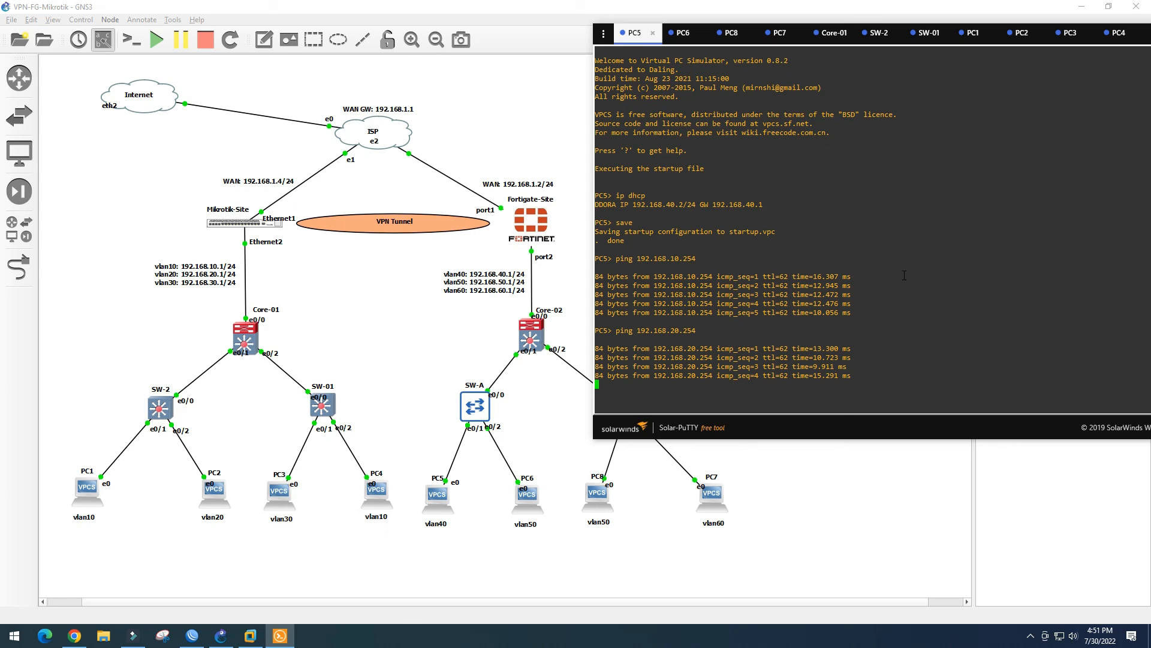
# Ping 192.168.30.254 from PC5, then return to WinBox's IPsec Policies list
pyautogui.press('Up')
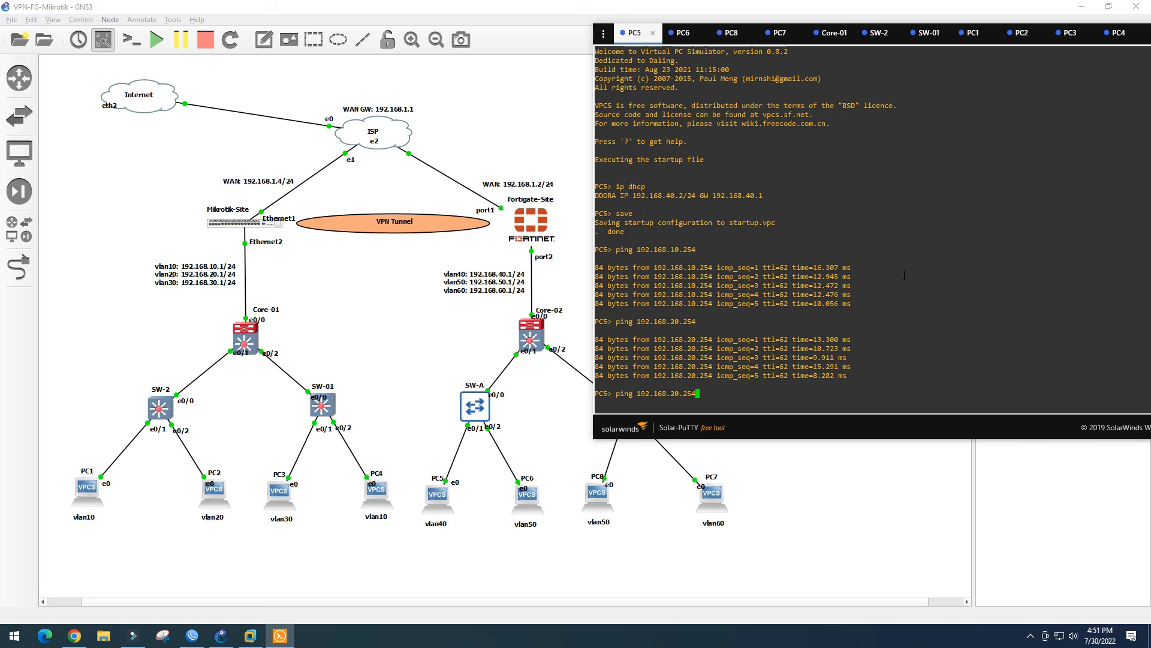
pyautogui.press('BackSpace')
pyautogui.write('3')
pyautogui.press('Return')
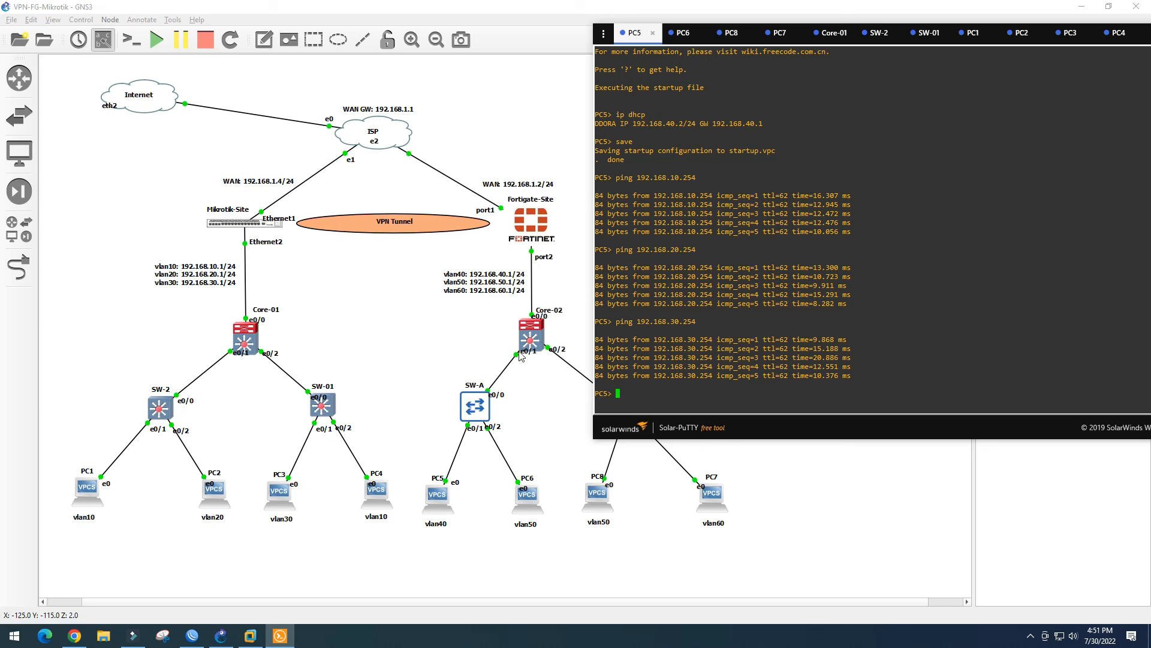
pyautogui.click(191, 635)
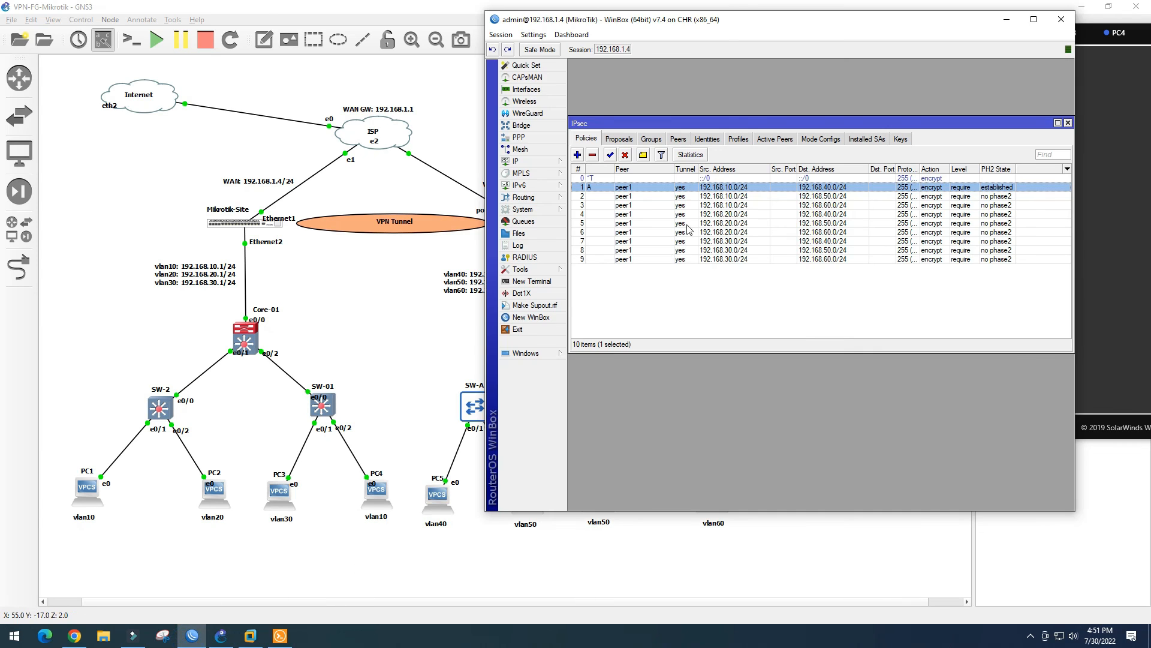
pyautogui.click(605, 139)
pyautogui.click(587, 139)
pyautogui.click(650, 142)
pyautogui.click(619, 141)
pyautogui.click(587, 140)
pyautogui.click(715, 139)
pyautogui.click(747, 139)
pyautogui.click(624, 139)
pyautogui.click(651, 140)
pyautogui.click(678, 140)
pyautogui.click(707, 140)
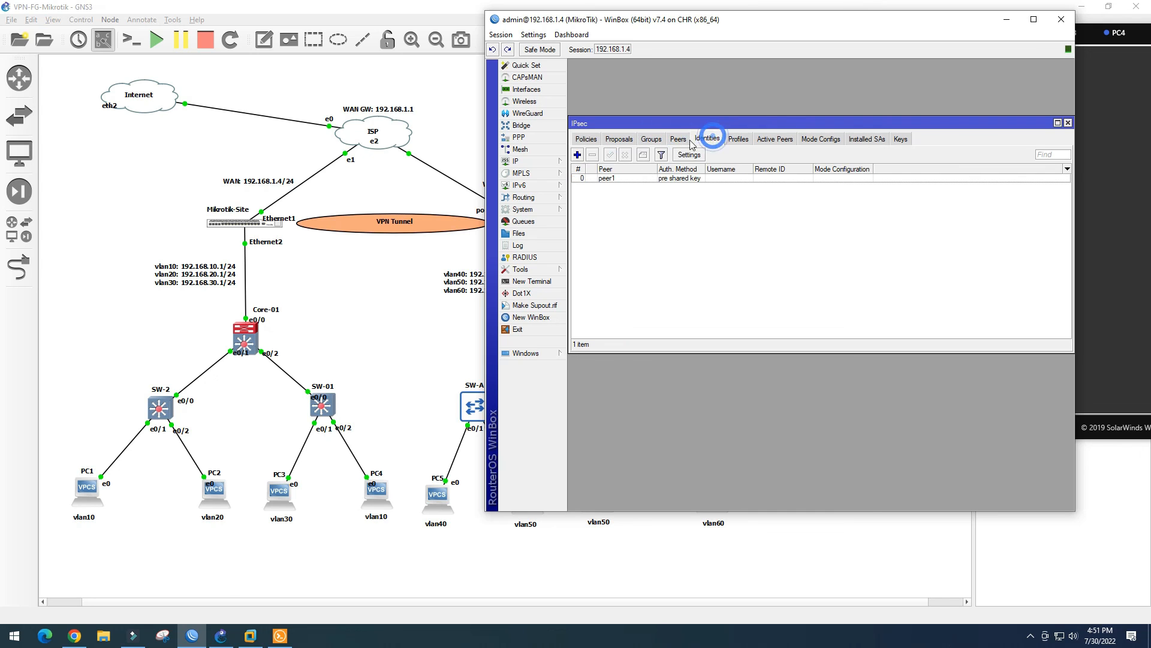
pyautogui.click(619, 139)
pyautogui.click(586, 139)
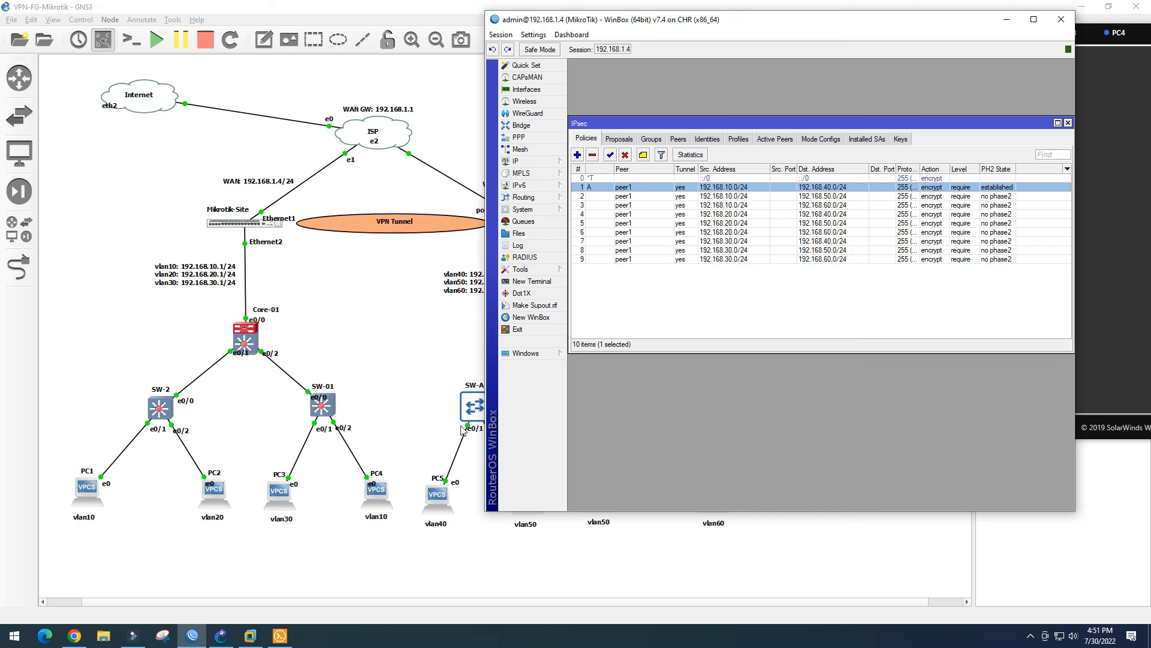
# Refresh FortiGate's IPsec Tunnels list to confirm FG-Mikrotik is Up, then return to PC5's console
pyautogui.click(82, 643)
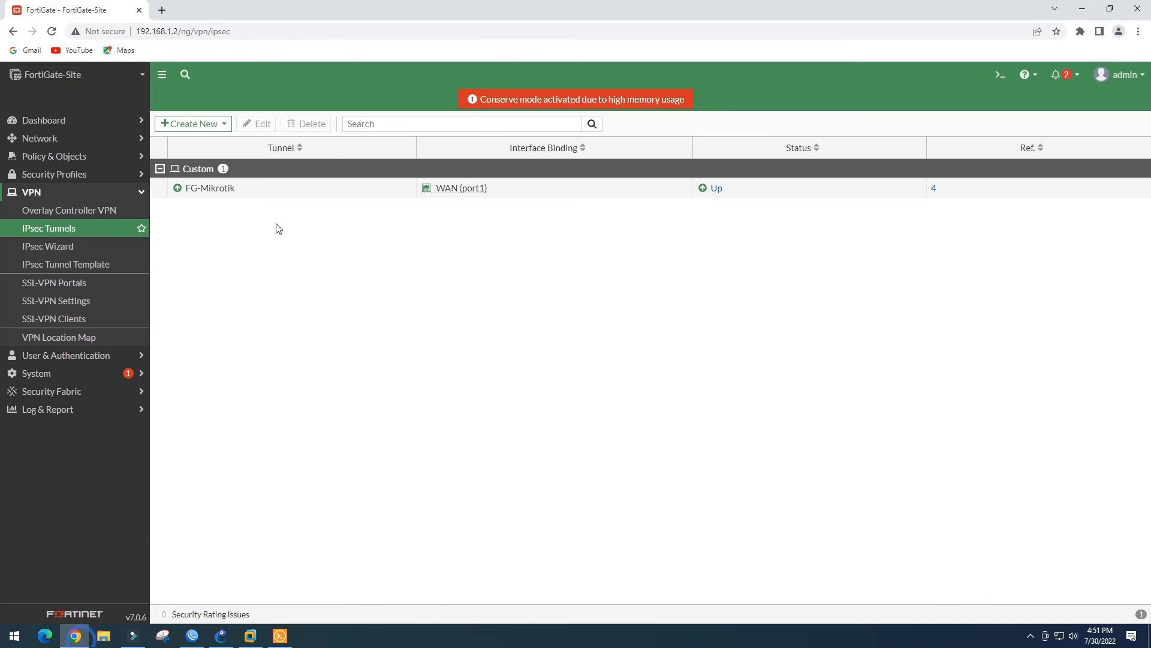
pyautogui.click(57, 232)
pyautogui.click(221, 636)
pyautogui.click(280, 636)
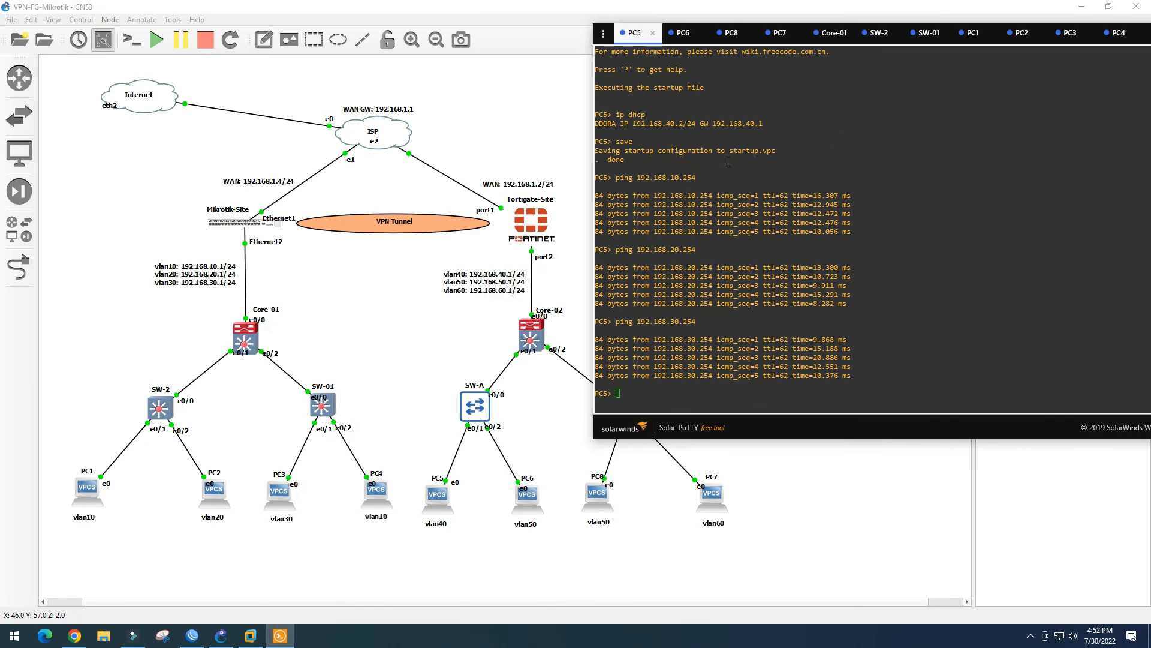
# In the PC8 console, ping 192.168.10.254 and then 192.168.20.254
pyautogui.click(732, 32)
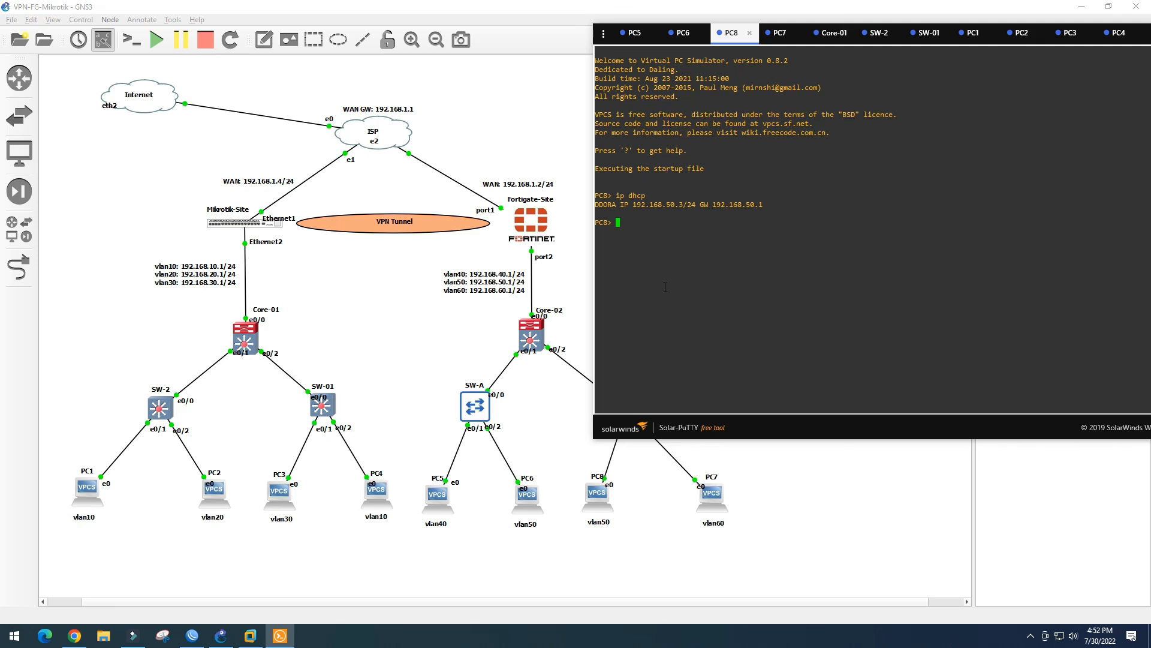
pyautogui.write('ping 192.168.10.254')
pyautogui.press('Return')
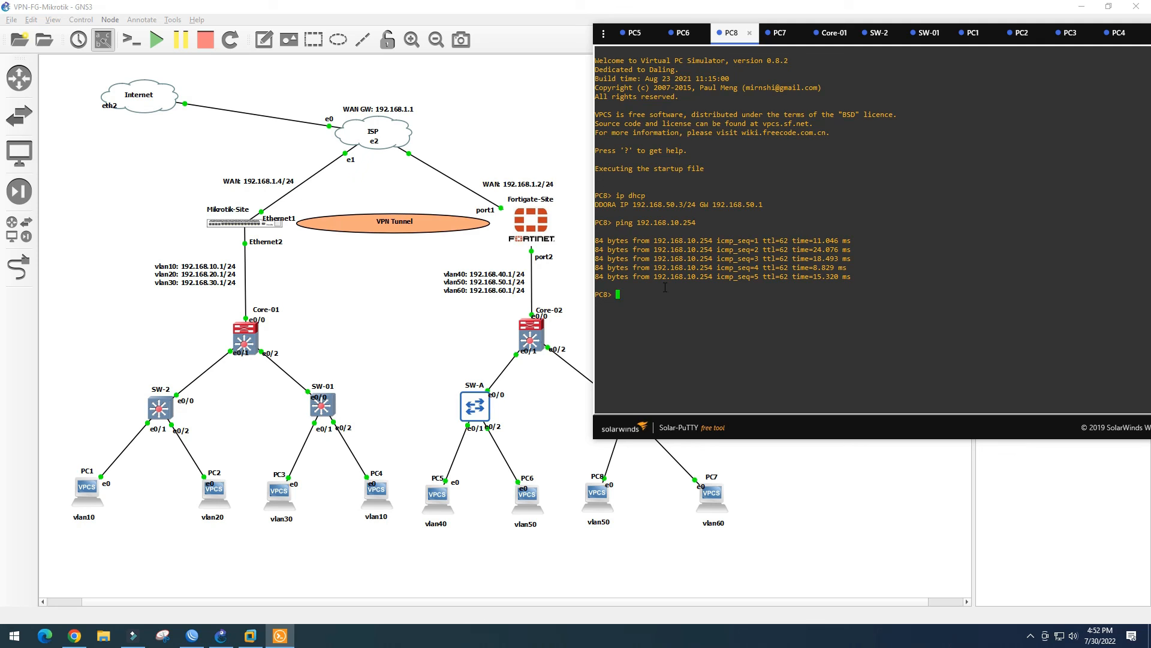
pyautogui.press('Up')
pyautogui.press('Left')
pyautogui.press('Left')
pyautogui.press('Left')
pyautogui.press('Left')
pyautogui.press('Left')
pyautogui.press('BackSpace')
pyautogui.write('2')
pyautogui.press('Return')
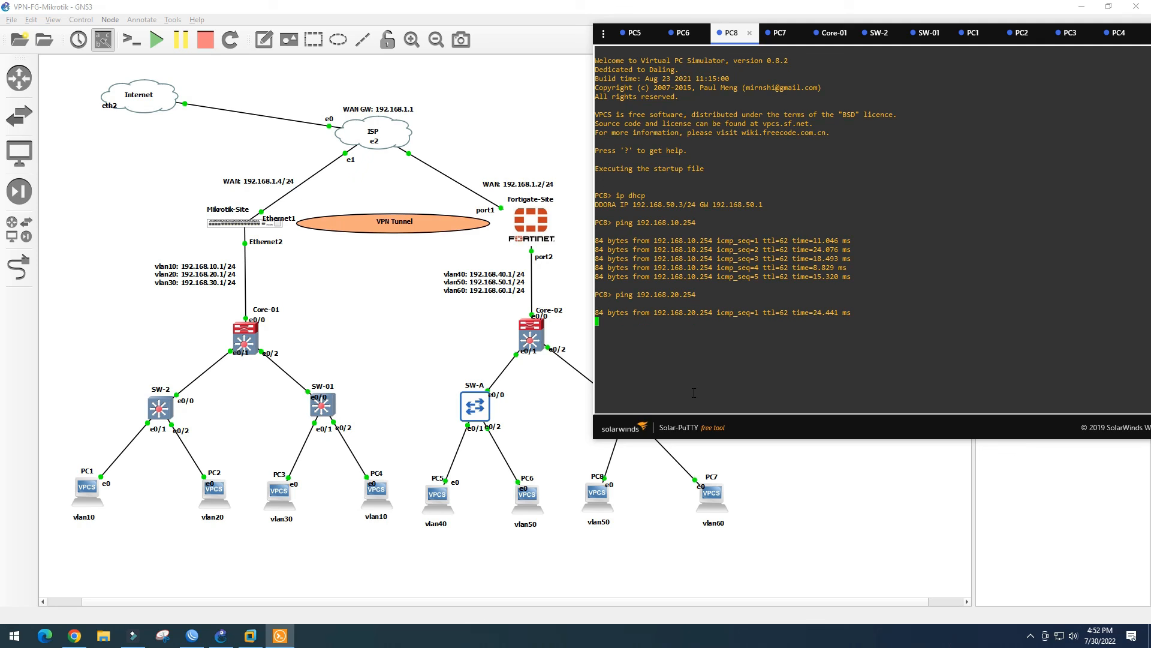